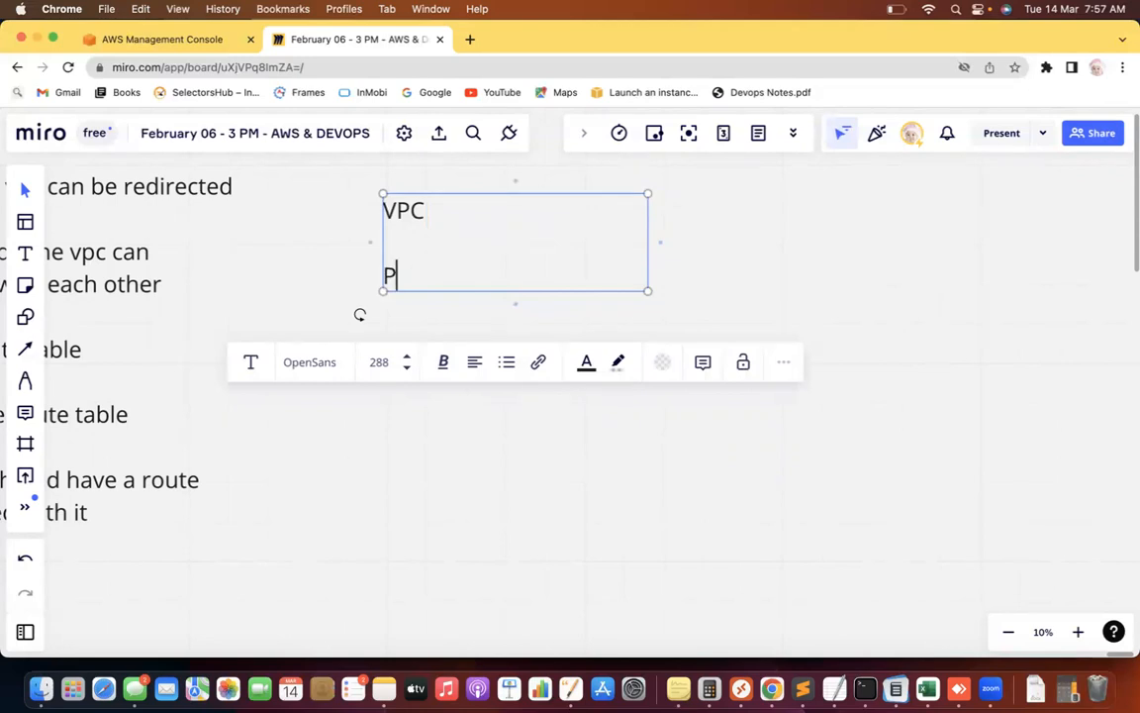
Add the lines "Public Subnet" and "Private Subnet" beneath VPC in the text box, with blank lines between them.
text(bnet)
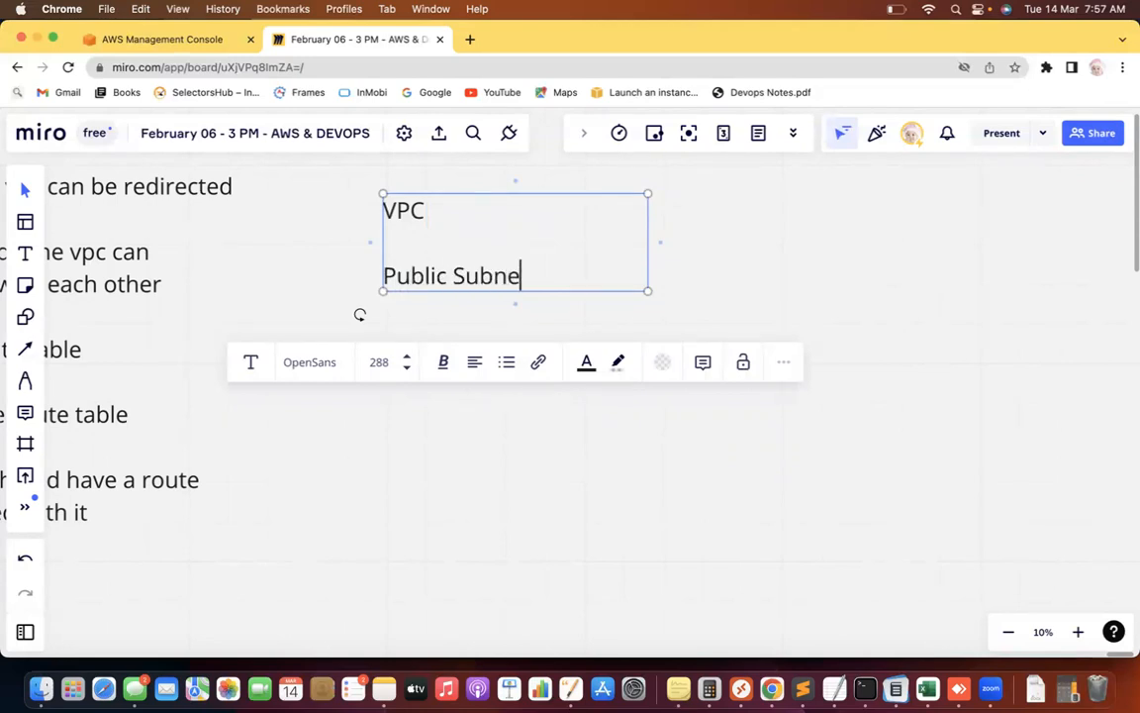
key(Return)
key(Return)
key(Return)
key(Return)
text(Private Subneyt)
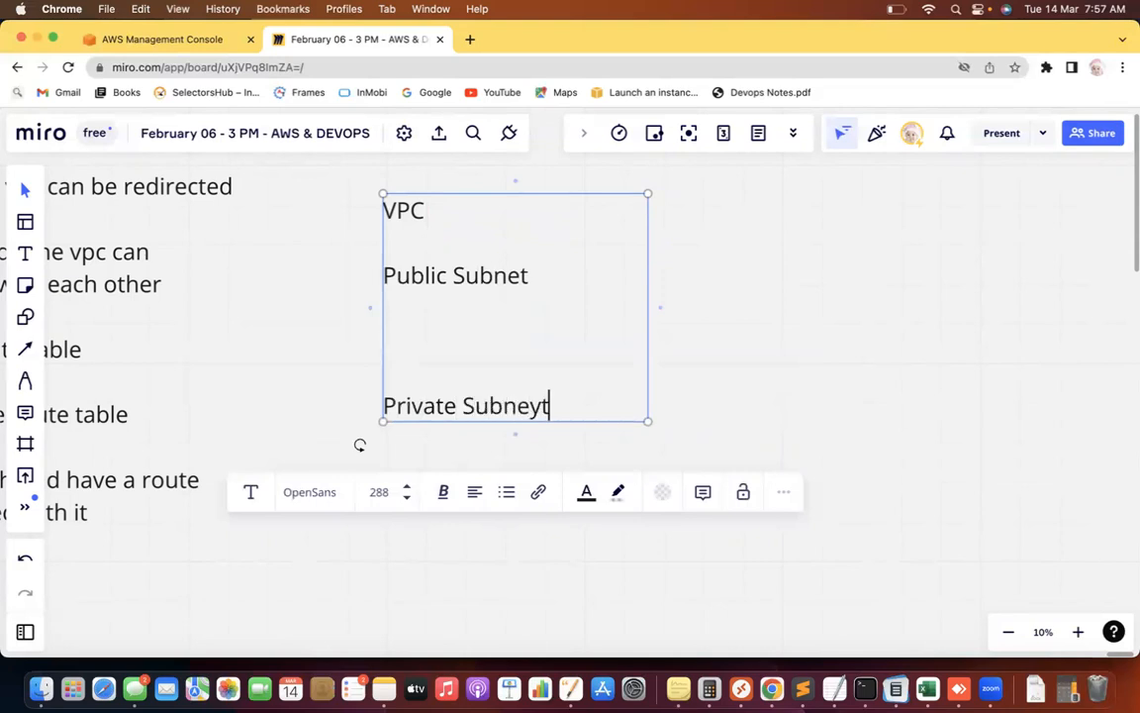
key(BackSpace)
key(BackSpace)
text(t)
Extend the VPC line to "VPC - Main Route table" and widen the text box.
click(437, 209)
text(- Main)
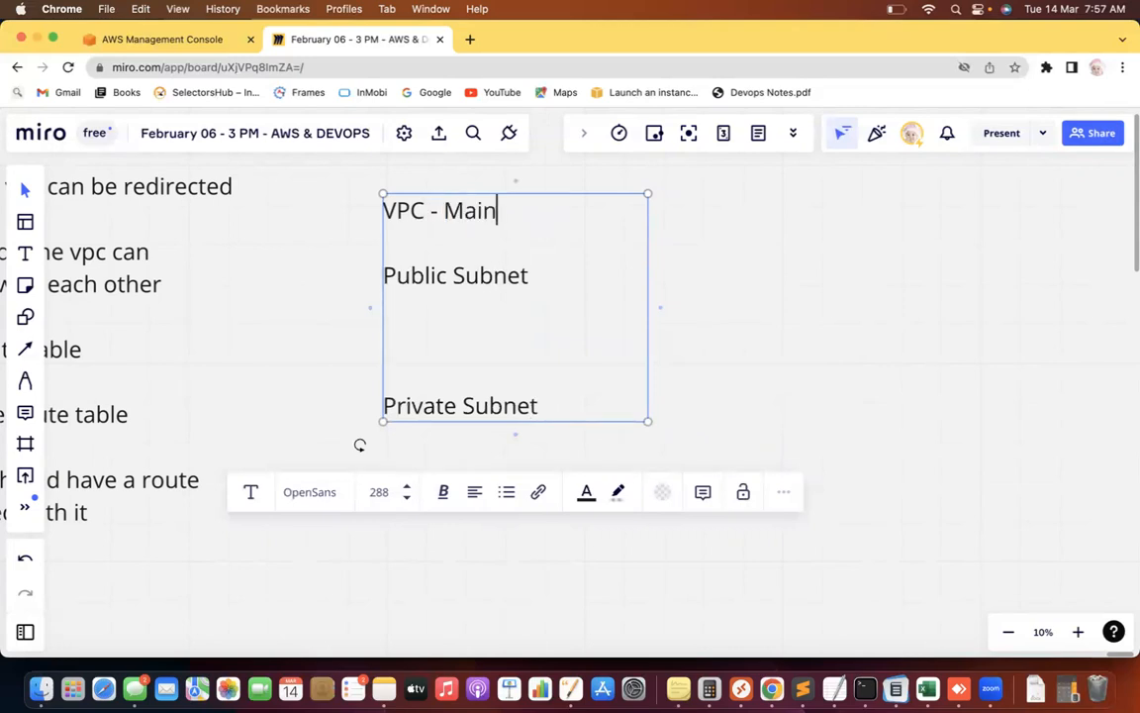
text( Route tablke)
key(BackSpace)
key(BackSpace)
text(e)
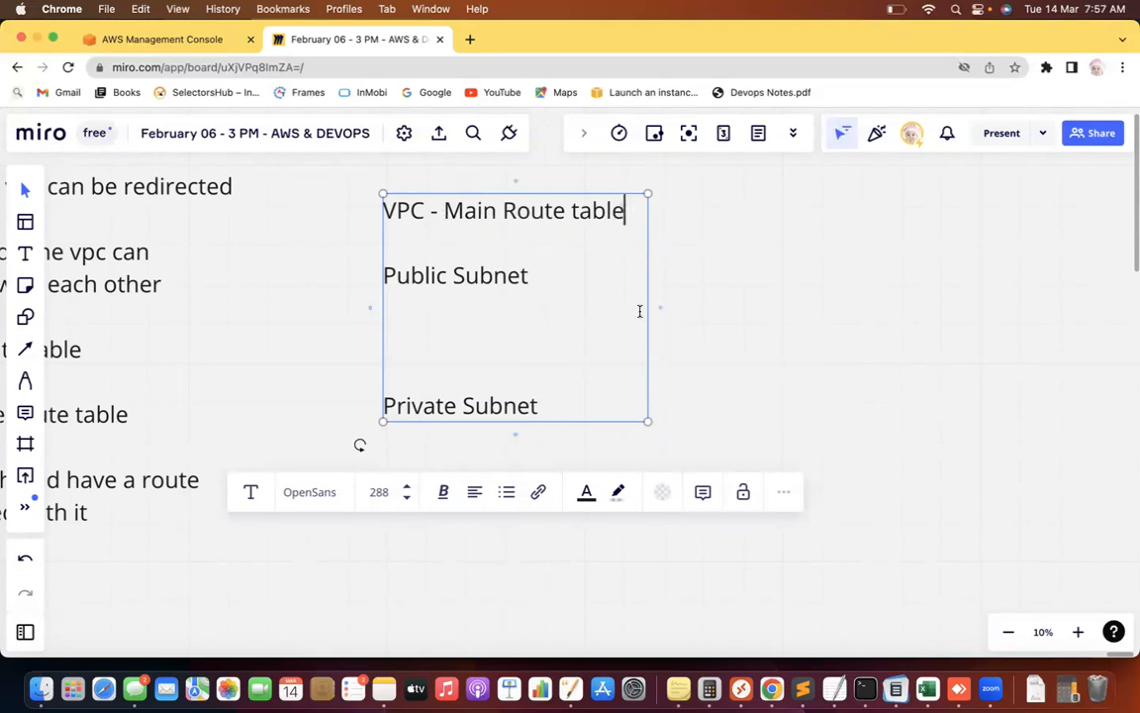
drag(651, 307, 774, 298)
Extend the Public Subnet line to read "Public Subnet - Public Route table".
click(549, 276)
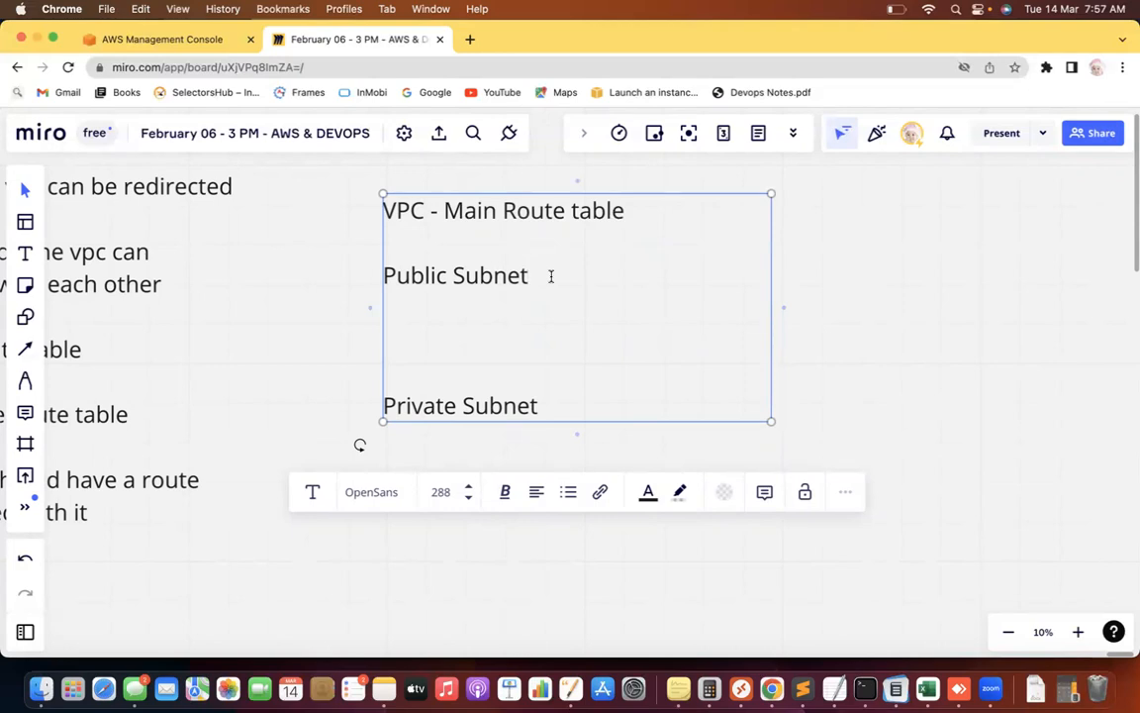
text(- Route tab)
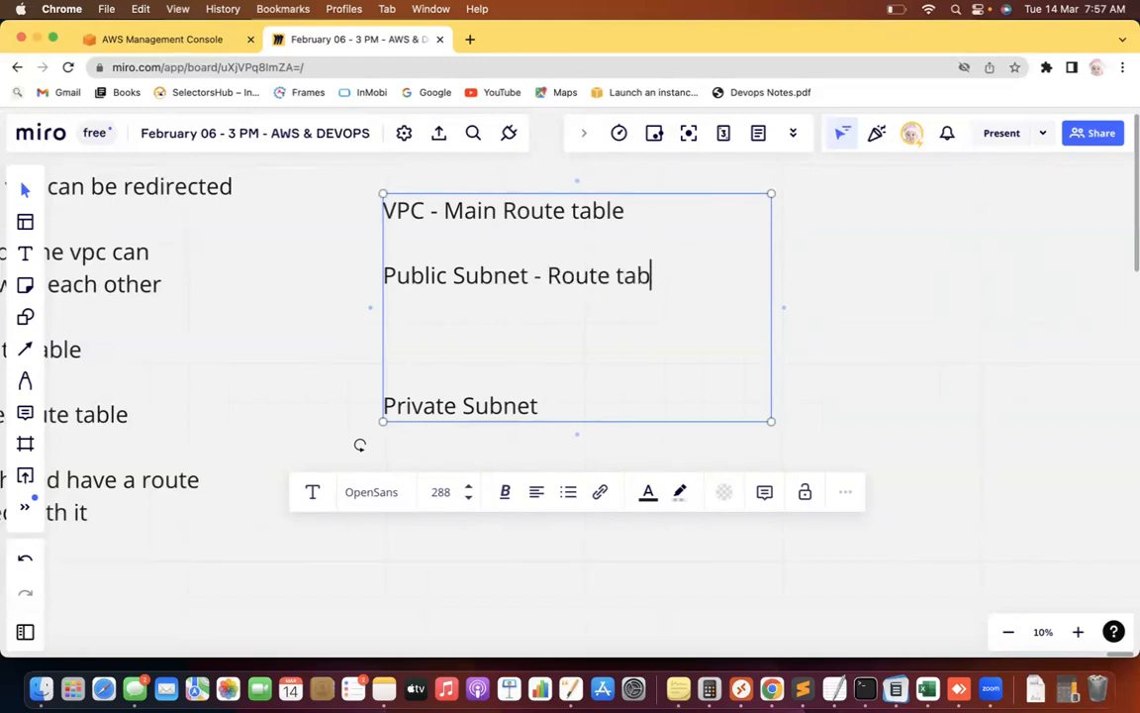
text(le asso)
key(BackSpace)
key(BackSpace)
key(BackSpace)
text(attac)
key(BackSpace)
key(BackSpace)
key(BackSpace)
key(BackSpace)
key(BackSpace)
key(BackSpace)
click(547, 276)
text(Publi)
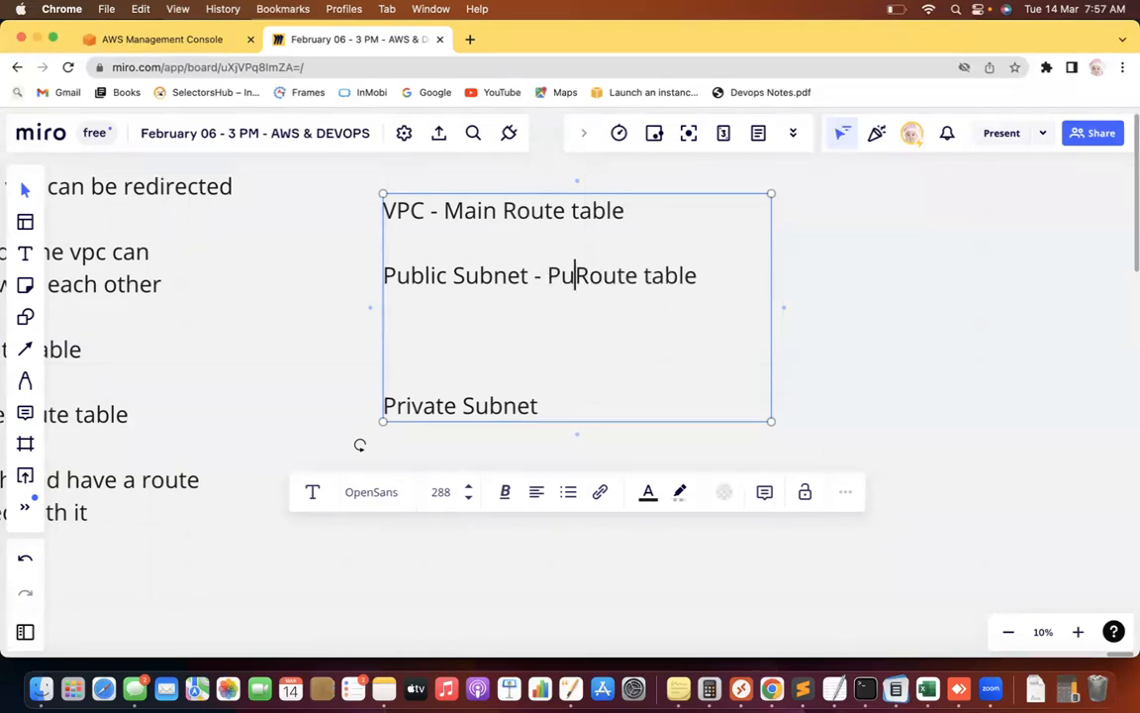
text(c)
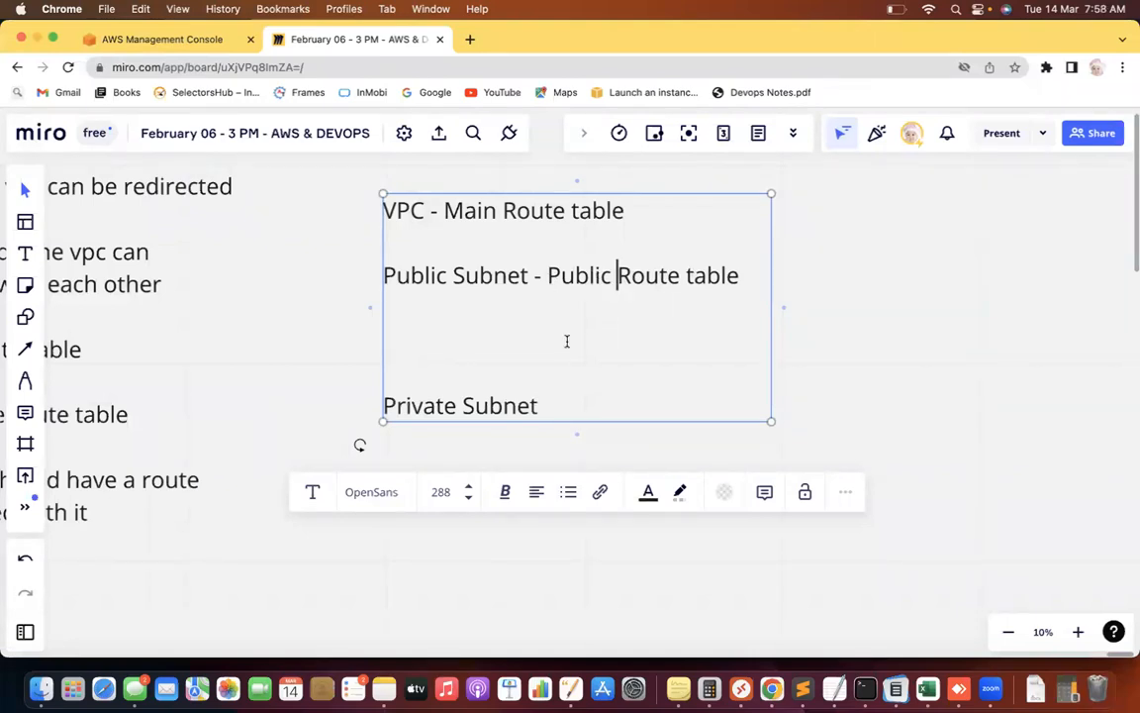
Extend the last line to "Private Subnet - Private Route table" and remove the two extra blank lines above it.
click(549, 402)
text(- Private Route table)
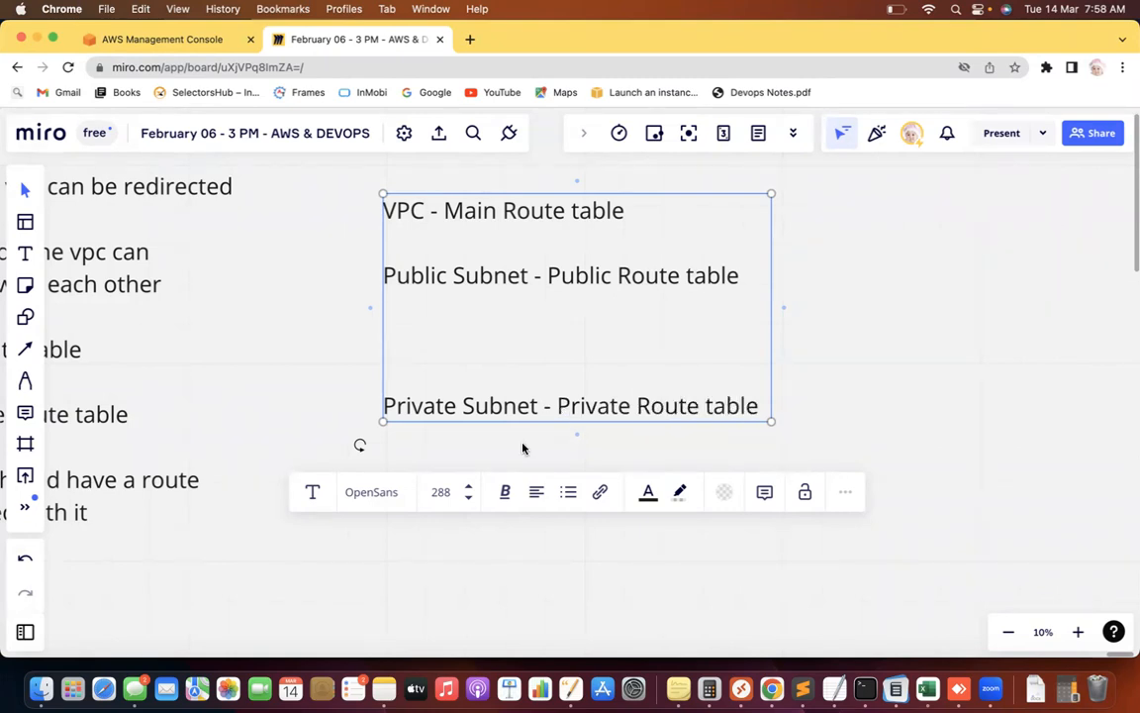
click(399, 406)
key(Left)
key(BackSpace)
key(BackSpace)
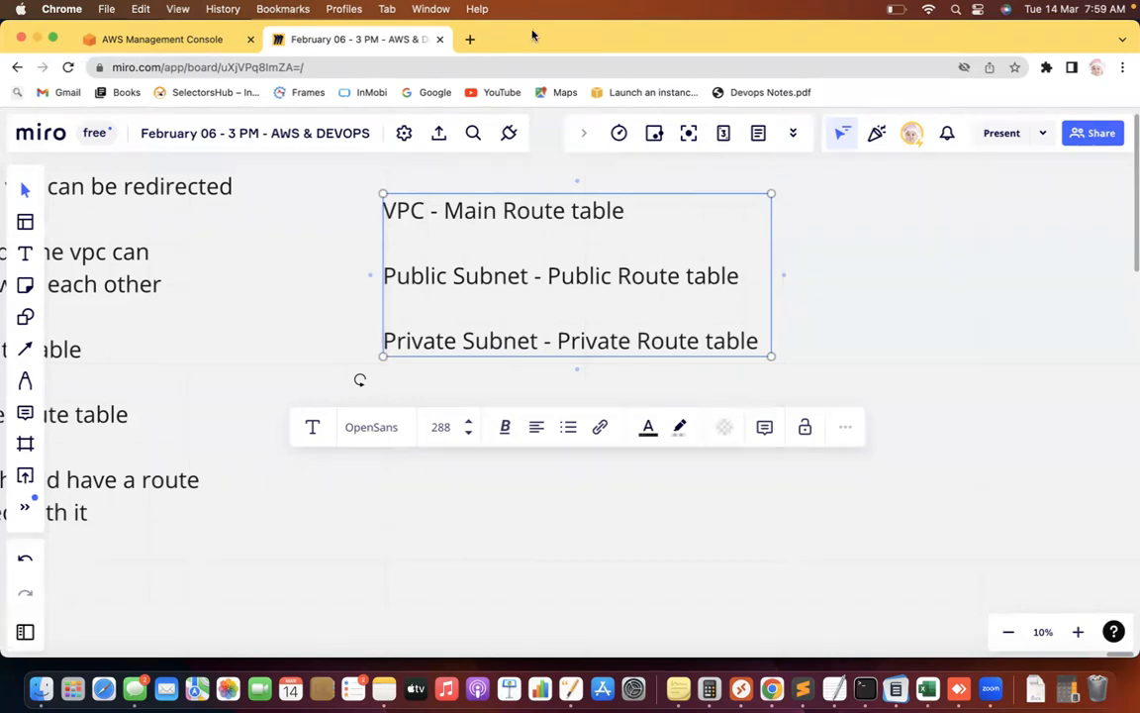
Switch to the AWS Management Console, find the VPC service and open its dashboard at a larger page size.
click(163, 40)
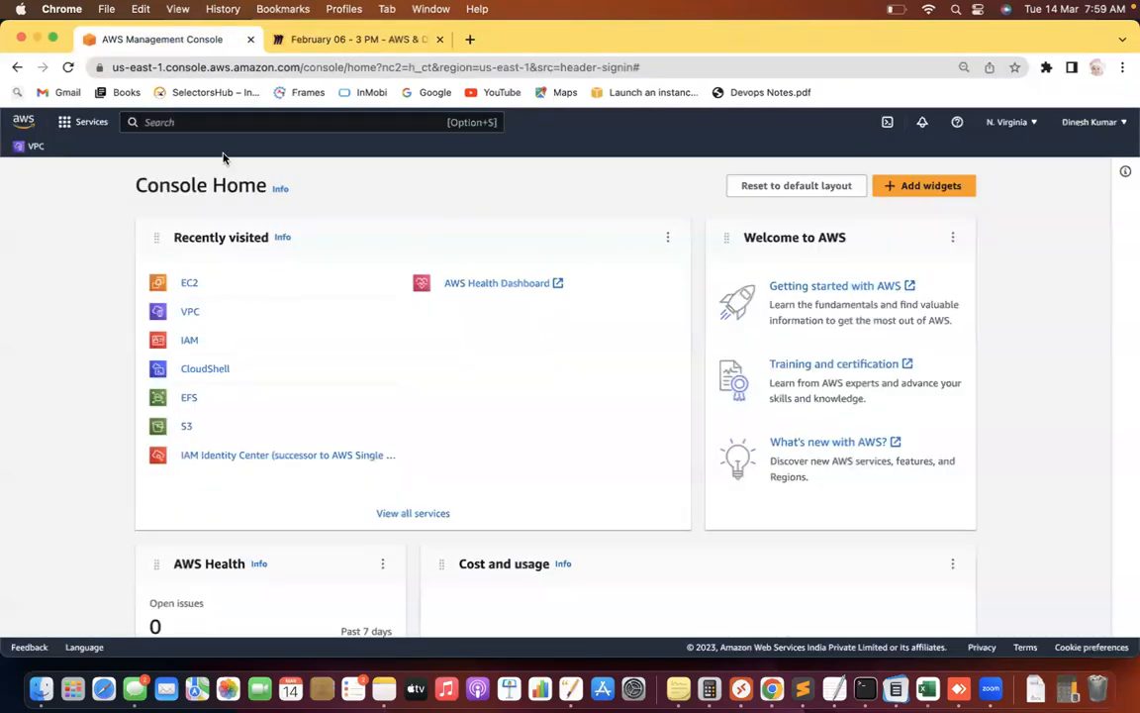
text(VPC)
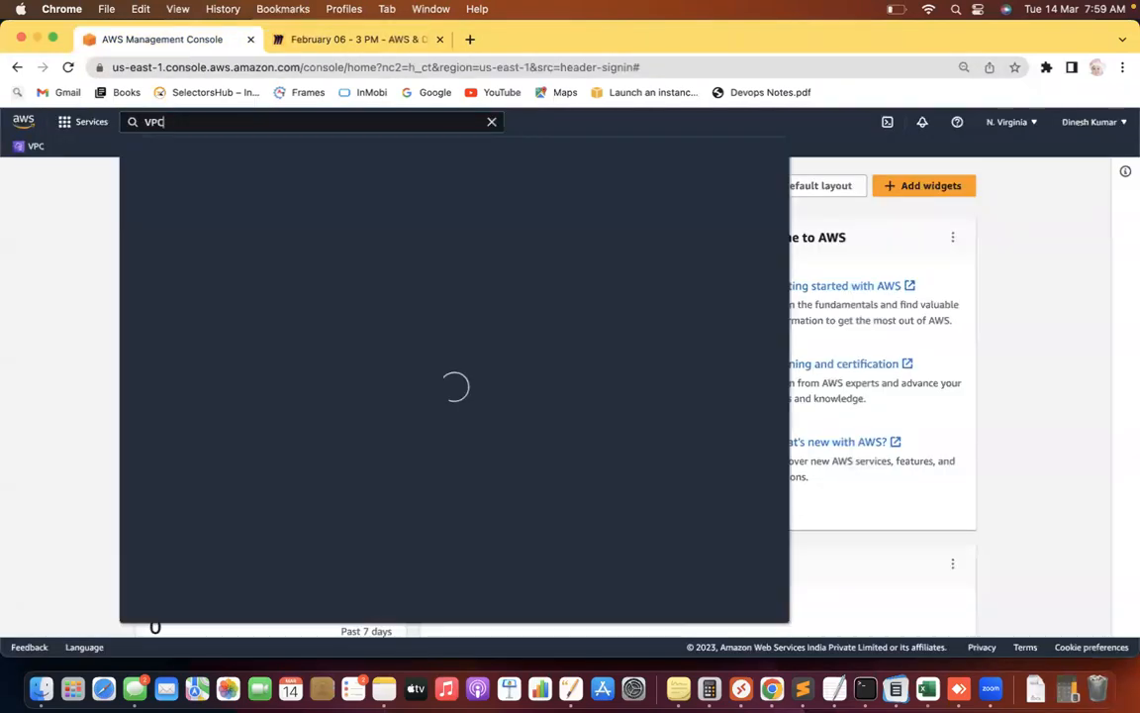
click(351, 231)
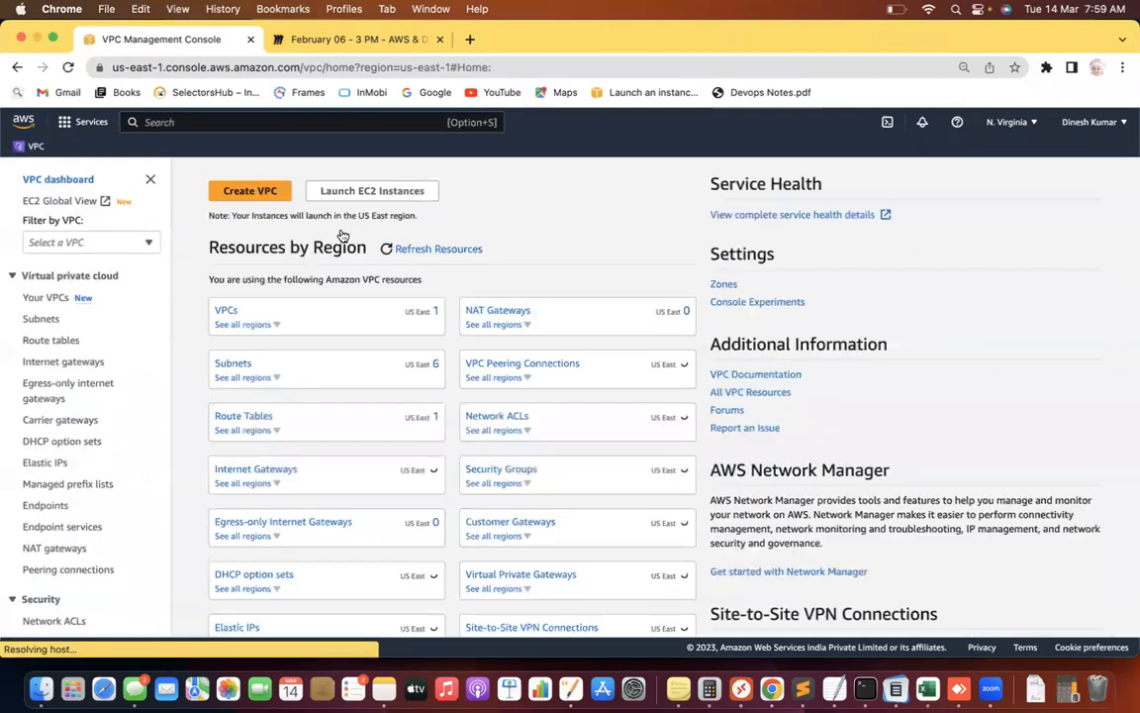
key(super+equal)
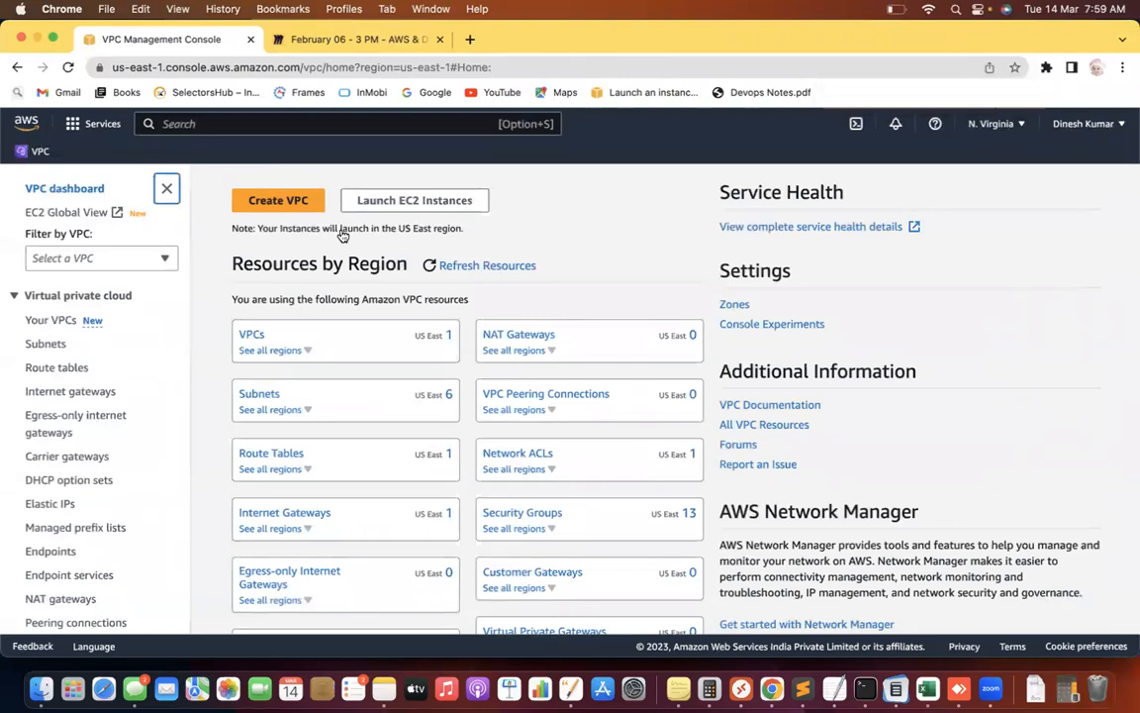
Start creating a new VPC with the VPC only option and the name tag vpc-custom.
click(265, 205)
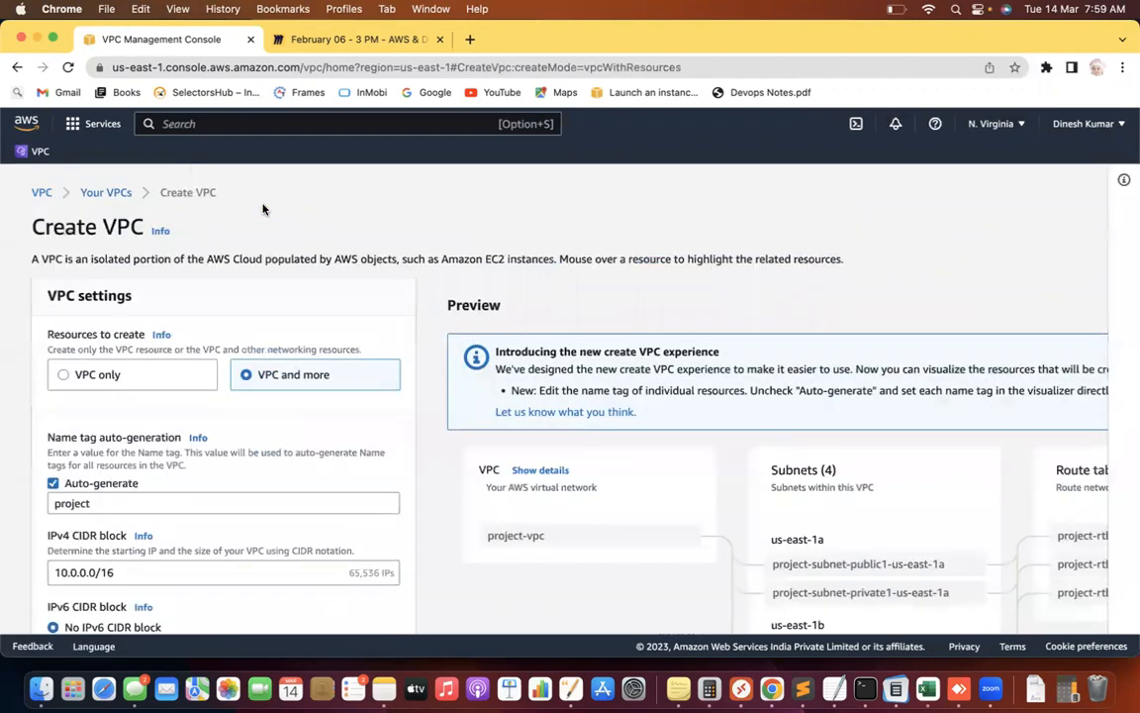
click(62, 376)
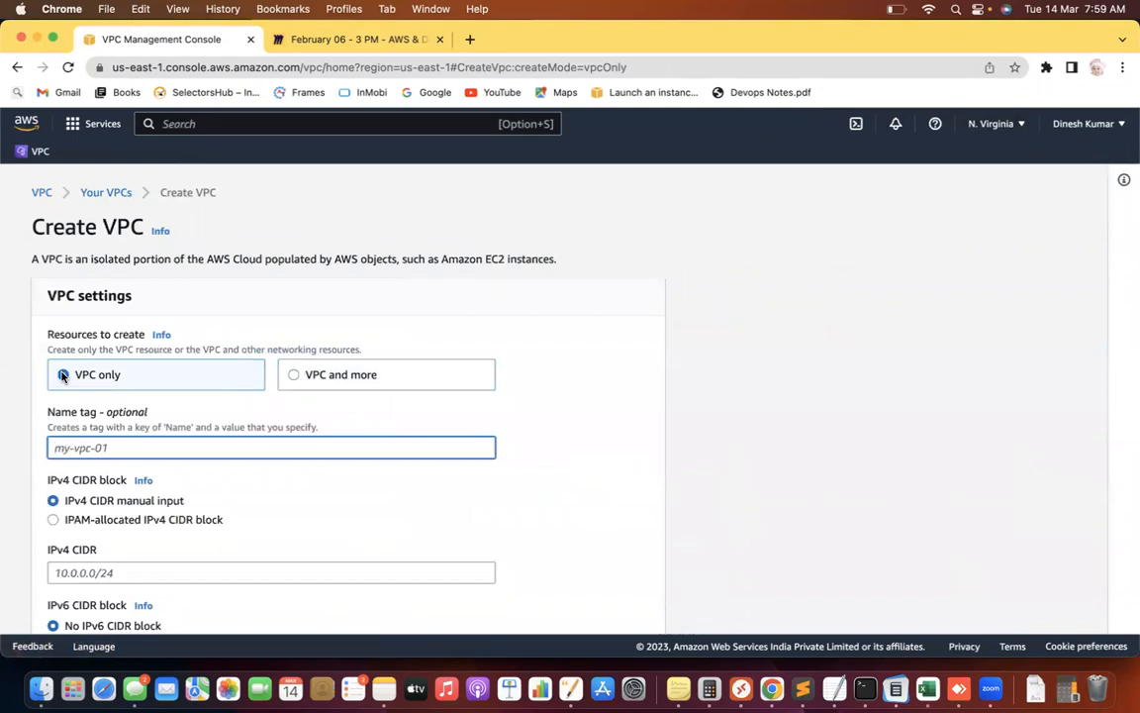
click(301, 229)
scroll(302, 225, down, 3)
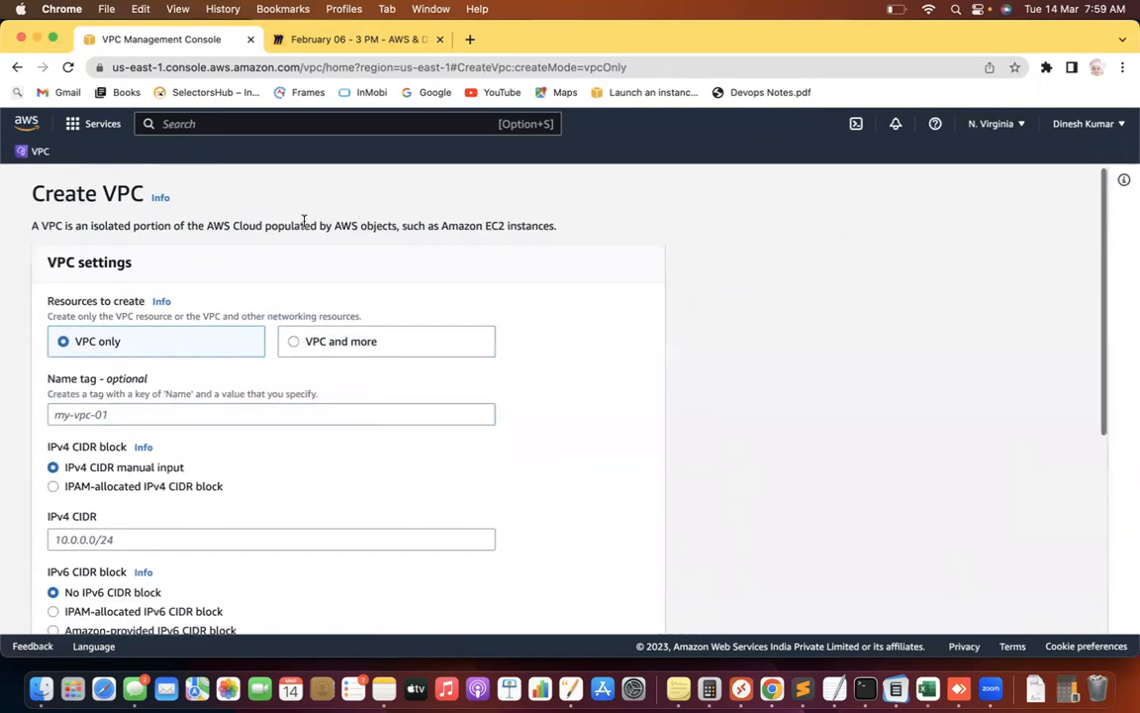
click(87, 290)
text(vpc-c)
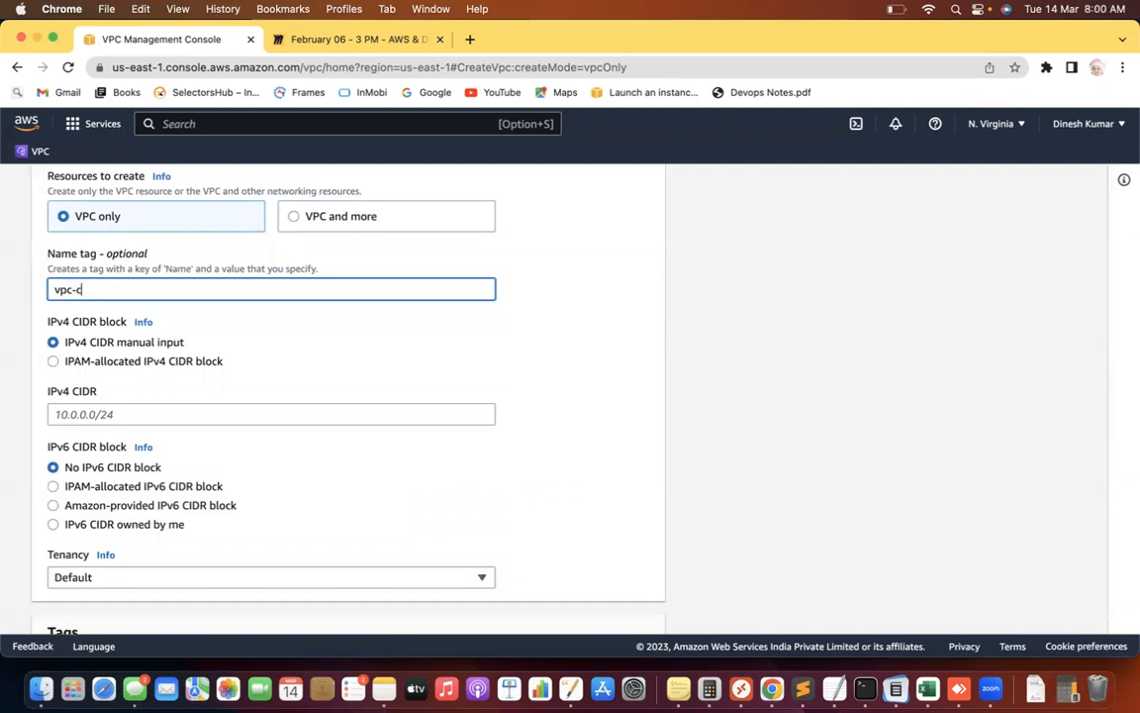
text(ustom)
text(-)
key(BackSpace)
click(524, 329)
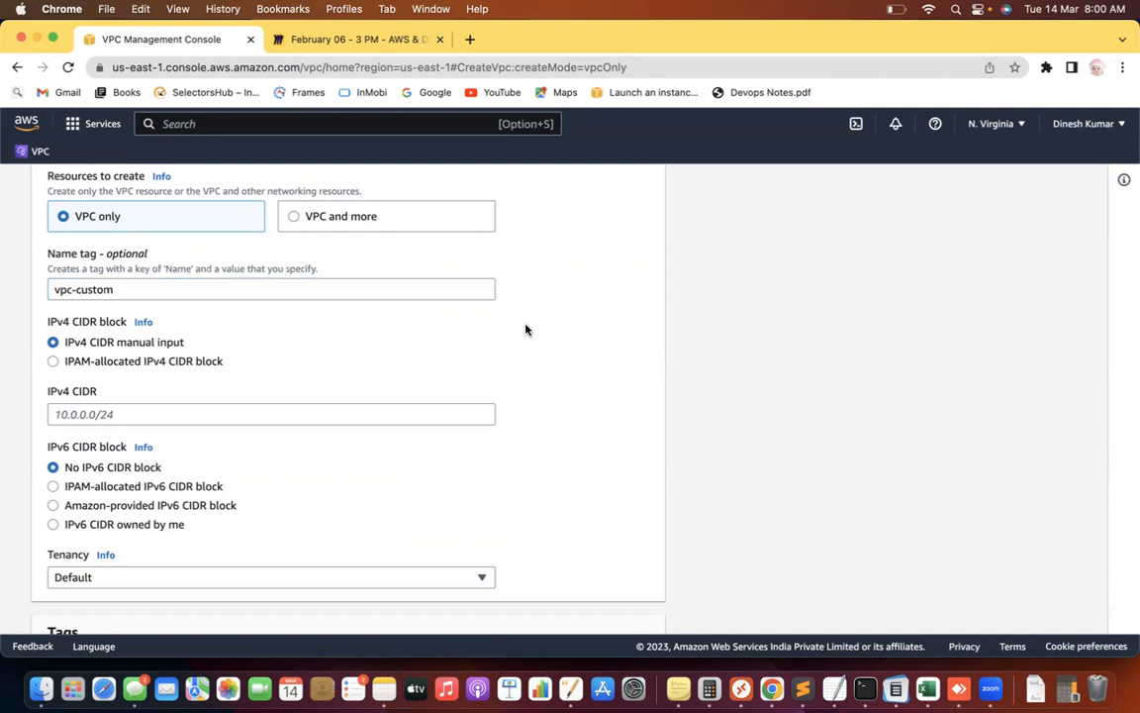
Set the IPv4 CIDR of vpc-custom to 10.0.0.0/16 and create the VPC.
scroll(525, 329, down, 3)
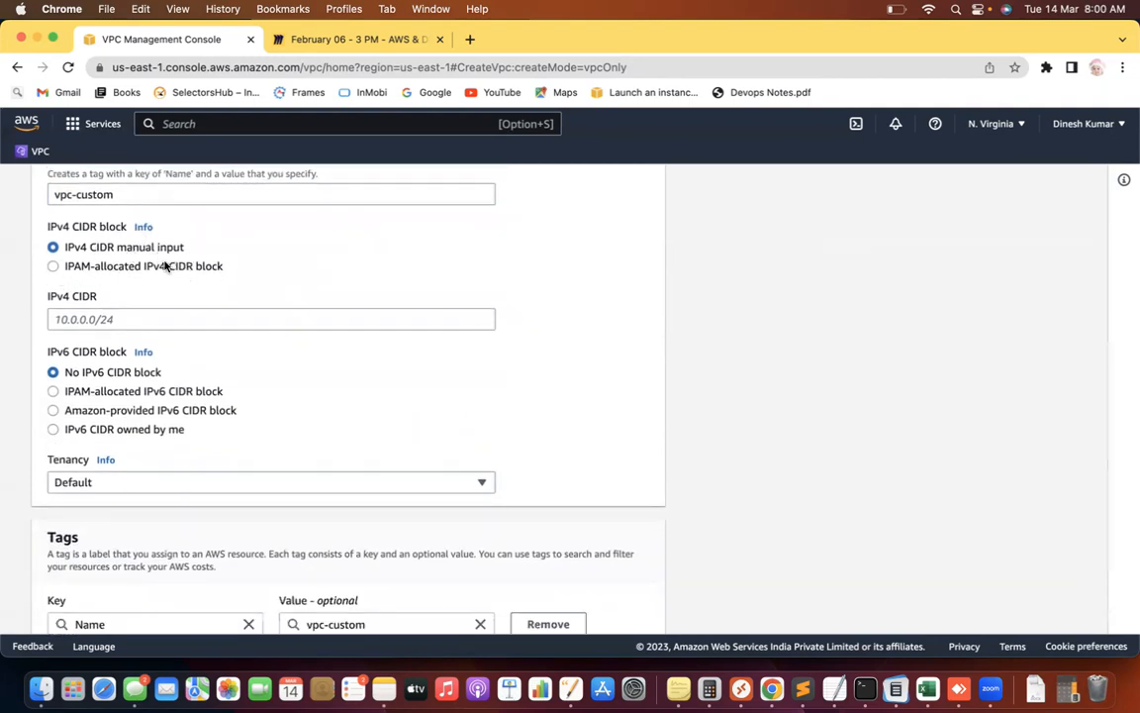
click(56, 320)
text(10.)
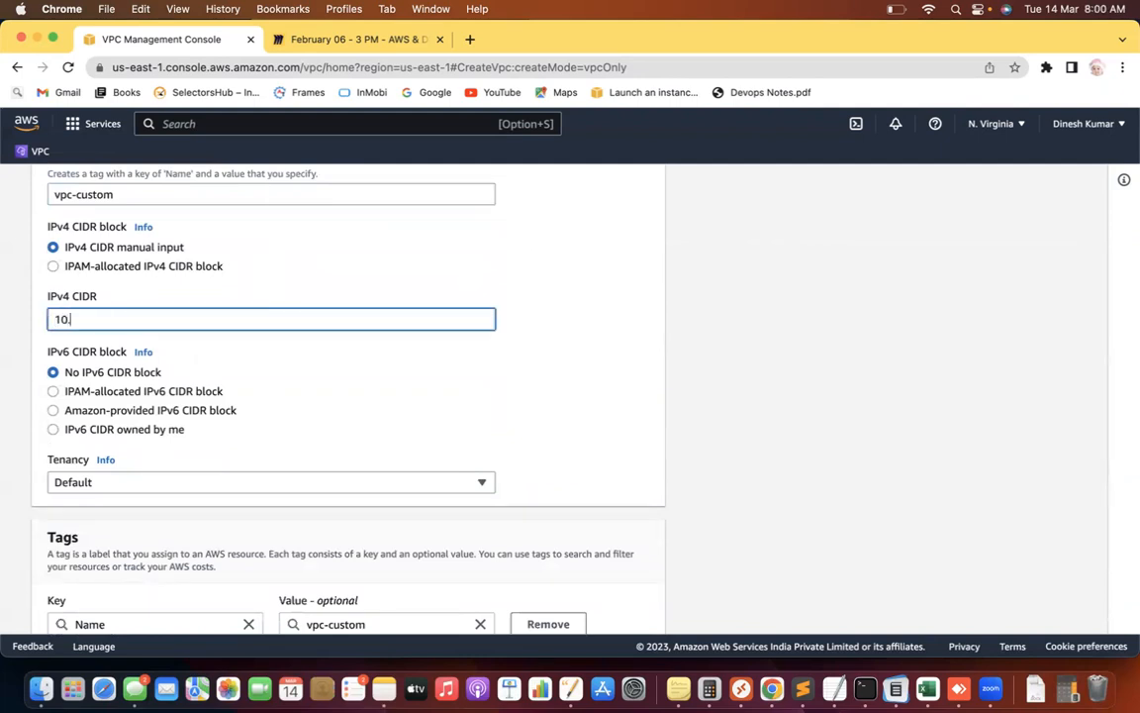
text(0.0.0/16)
click(623, 335)
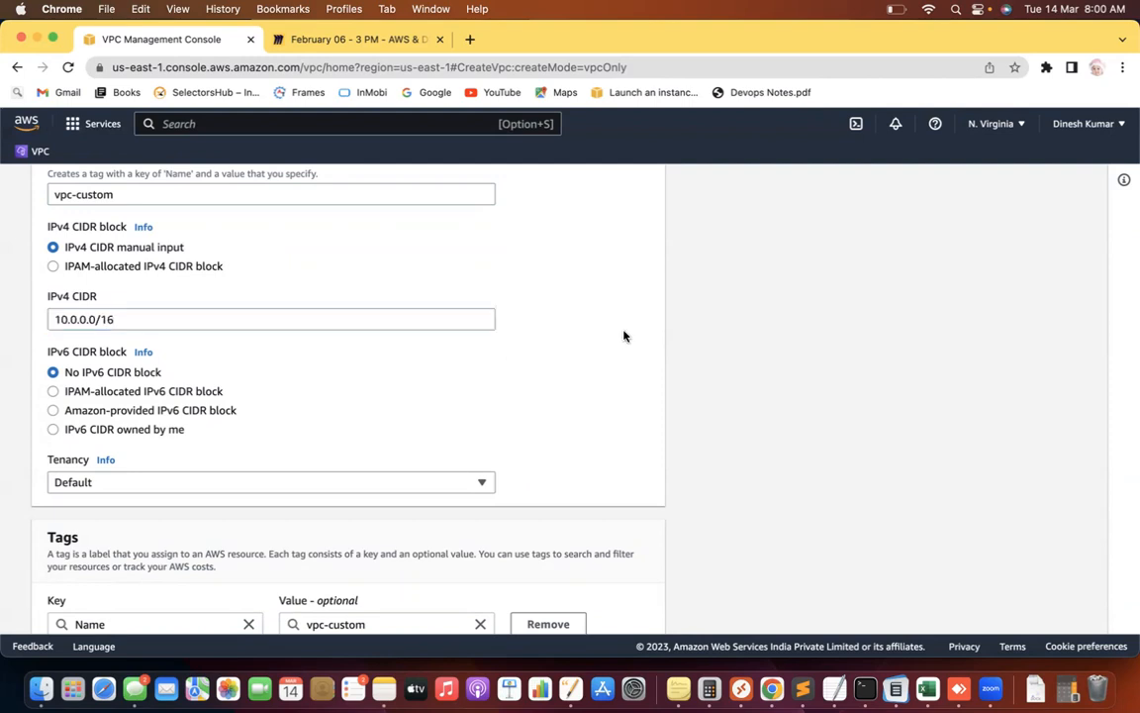
scroll(623, 335, down, 5)
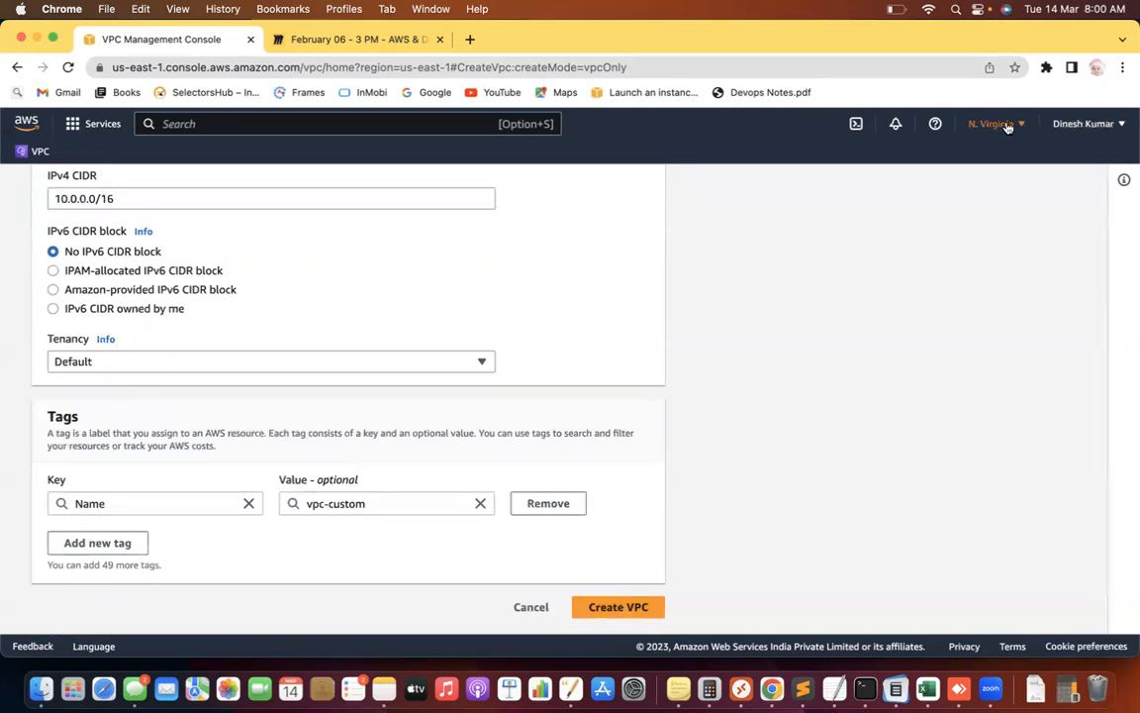
click(621, 608)
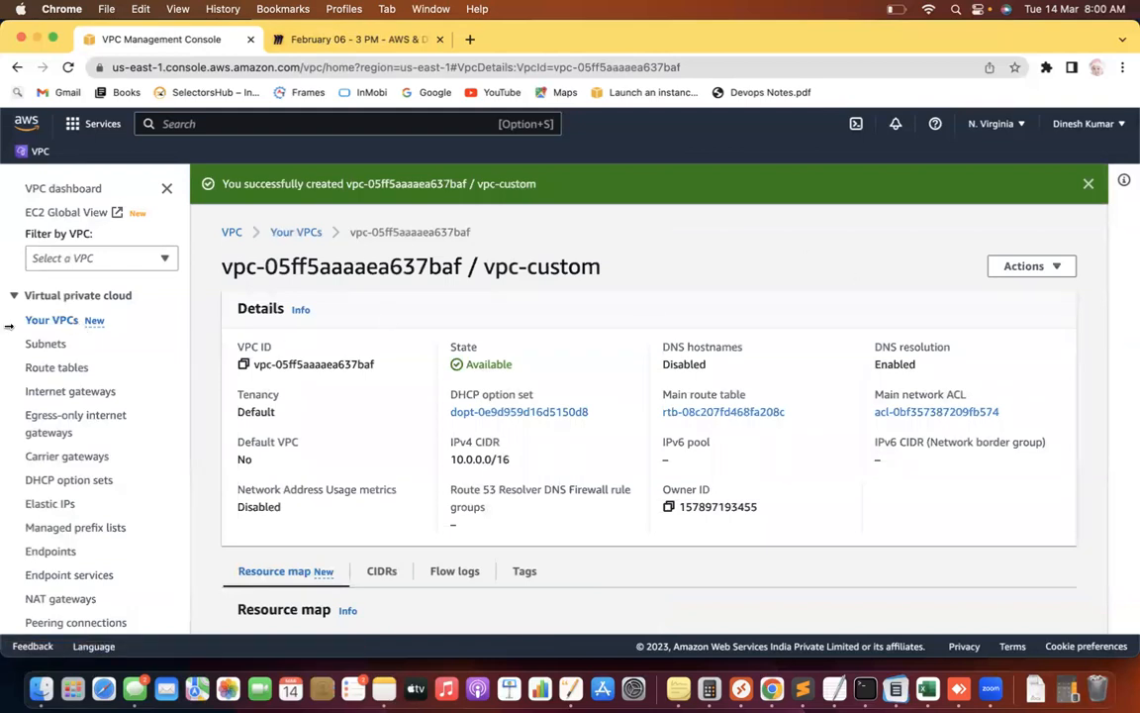
Copy the ID of vpc-custom from the list of VPCs and filter the subnets by that ID.
click(64, 188)
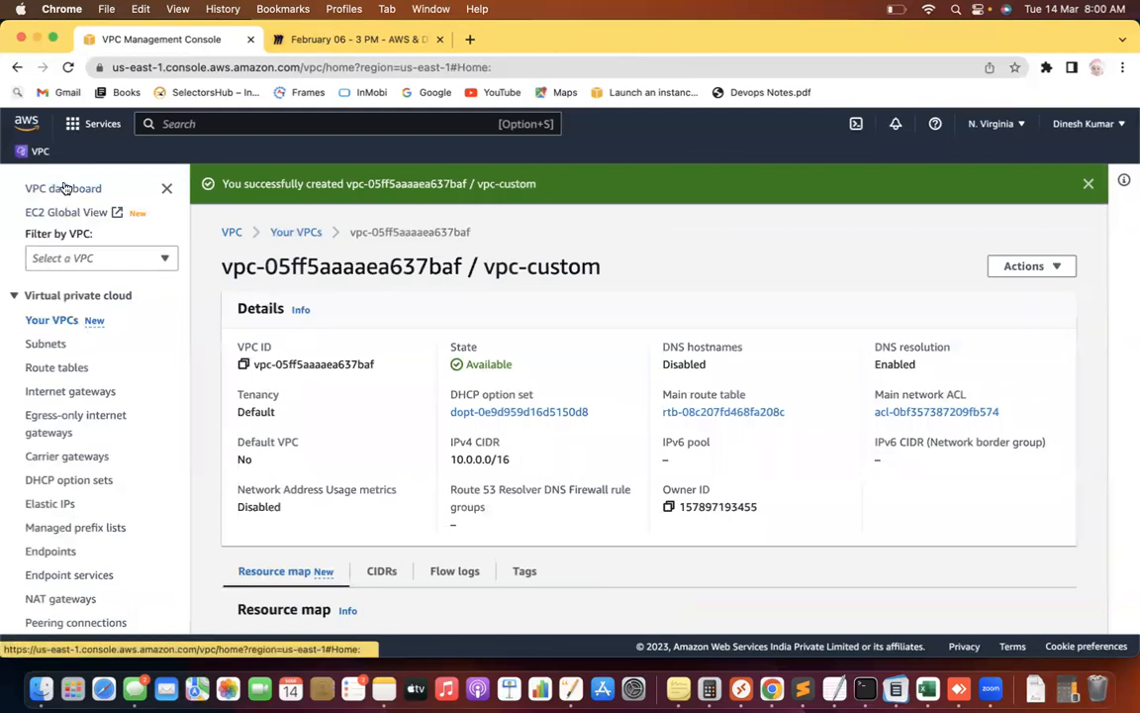
click(44, 321)
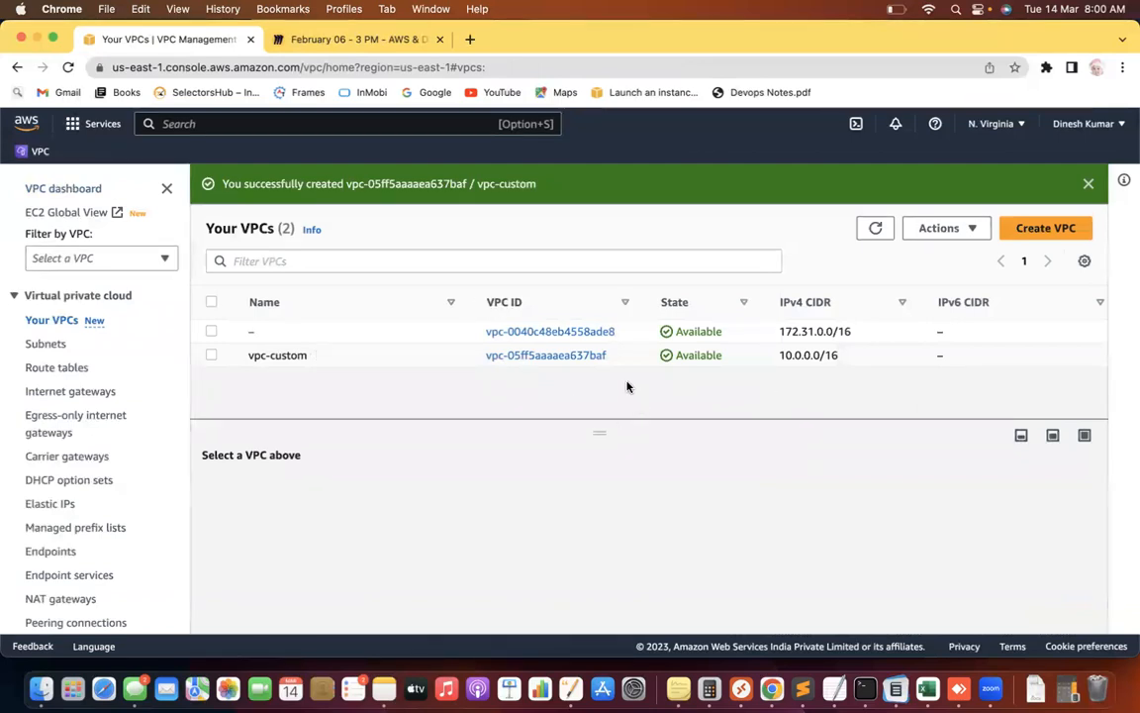
drag(618, 360, 483, 364)
key(super+c)
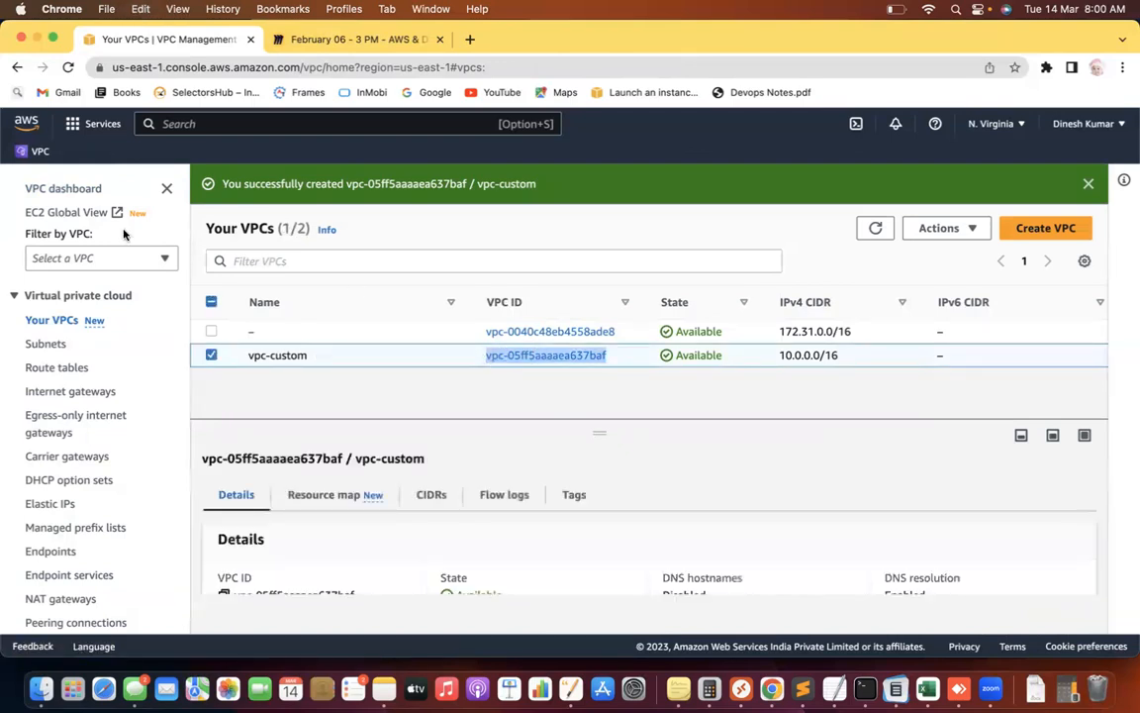
click(46, 347)
click(264, 220)
key(super+v)
key(Return)
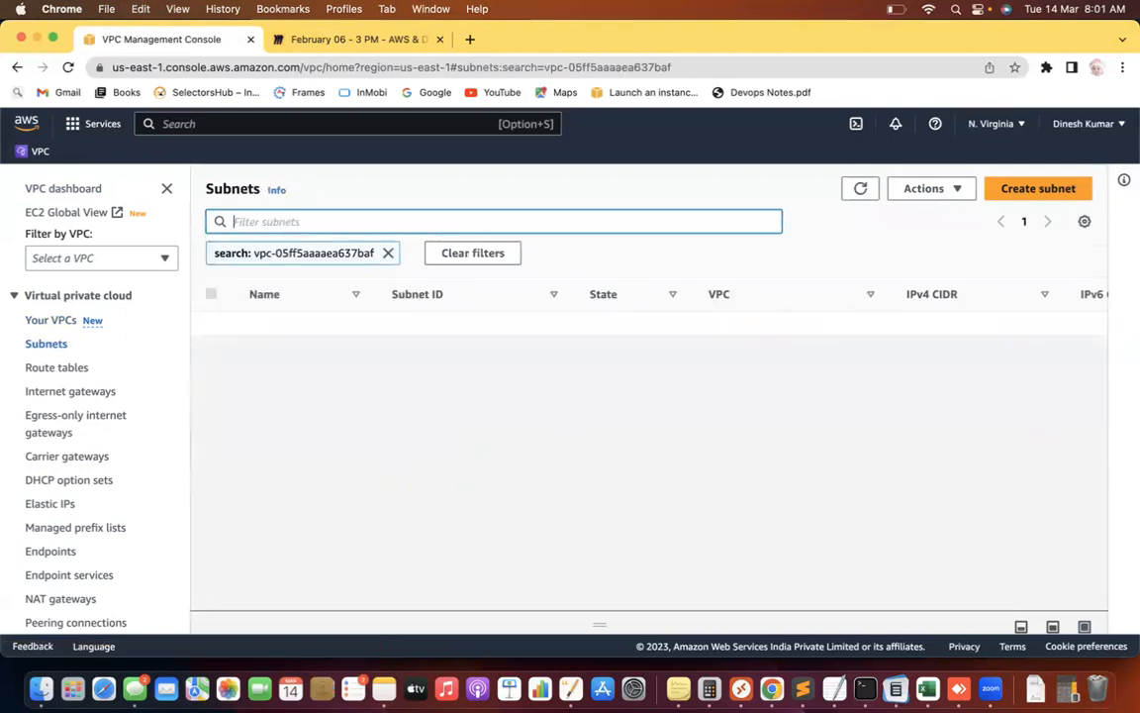
Start creating a subnet in vpc-custom and name it custom-subnet.
click(1018, 191)
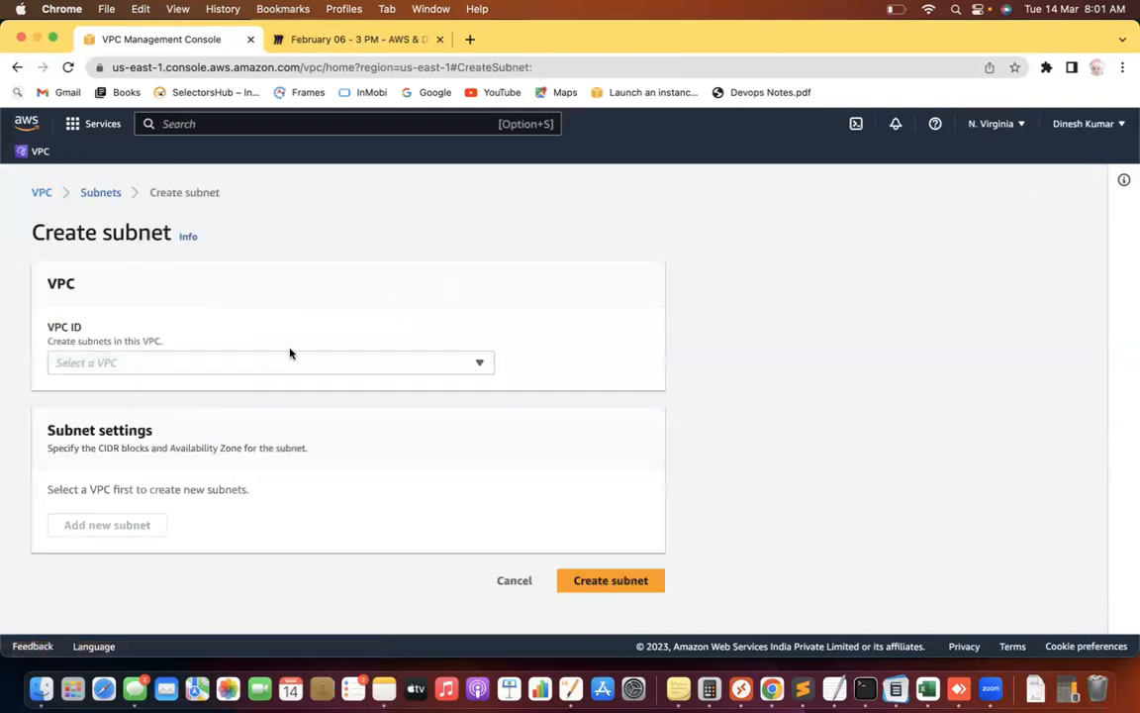
click(216, 361)
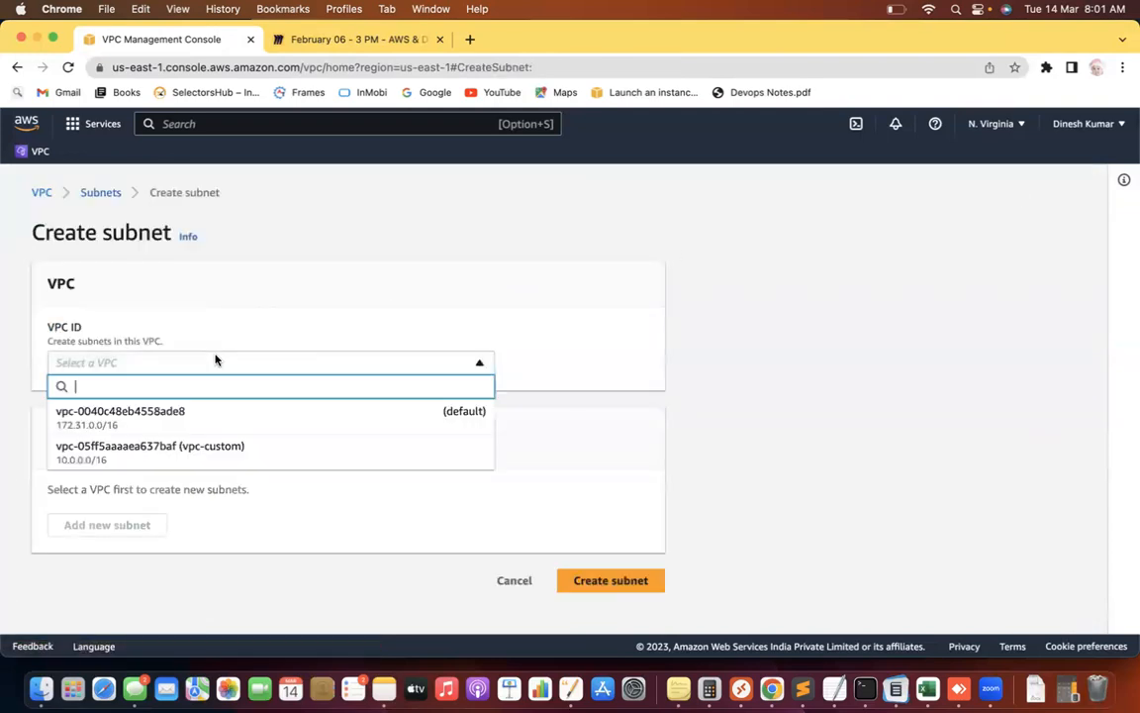
click(186, 448)
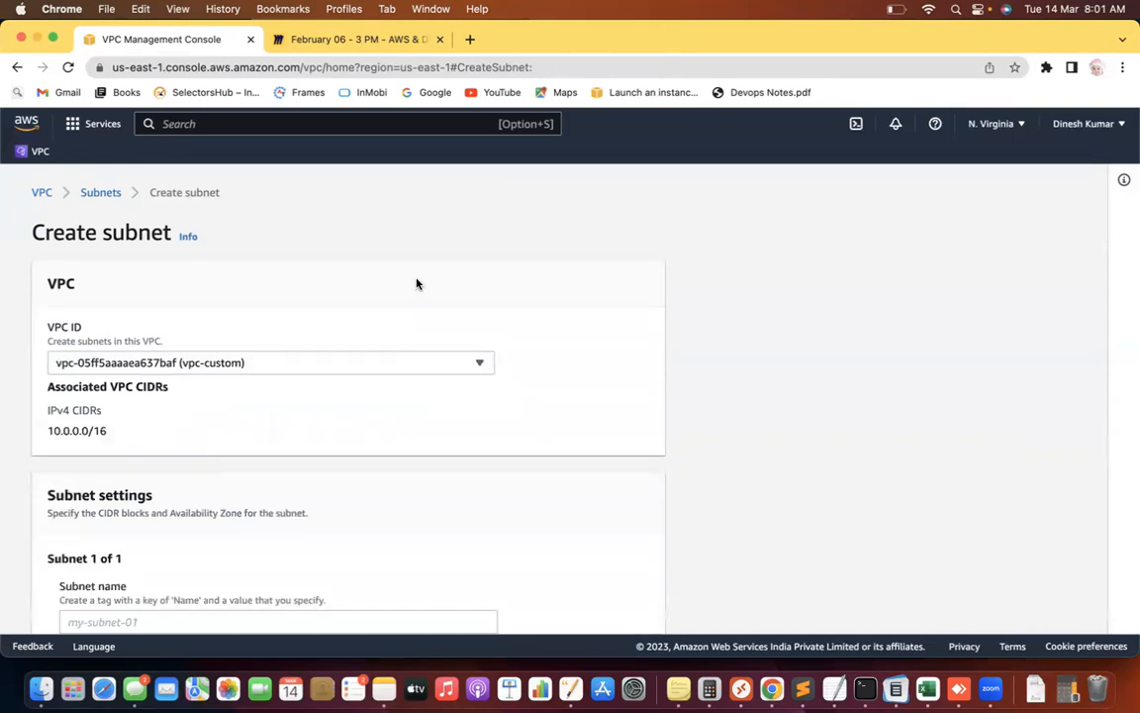
scroll(416, 253, down, 7)
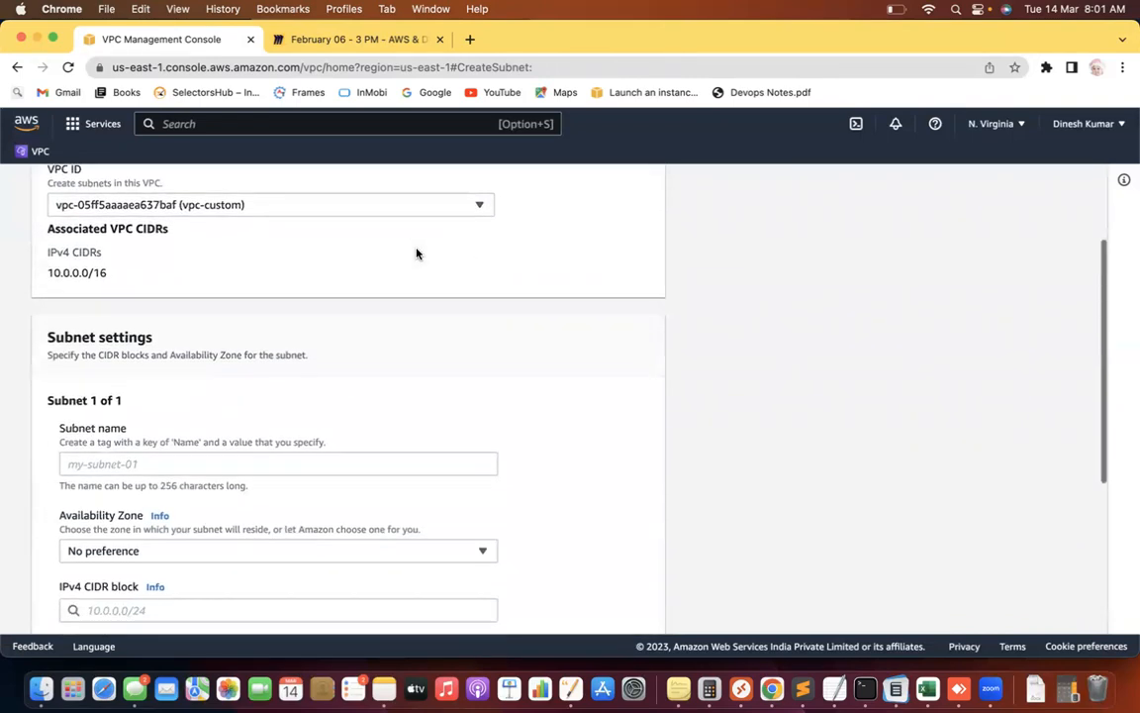
click(108, 274)
text(cu)
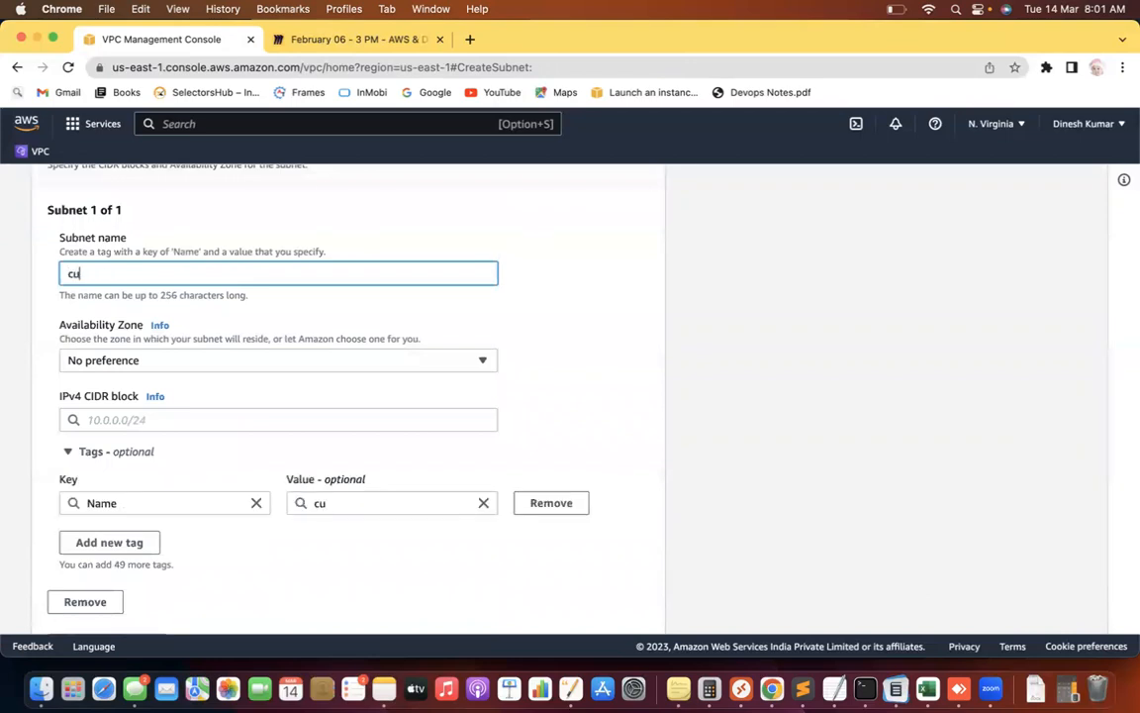
text(stom-subnet)
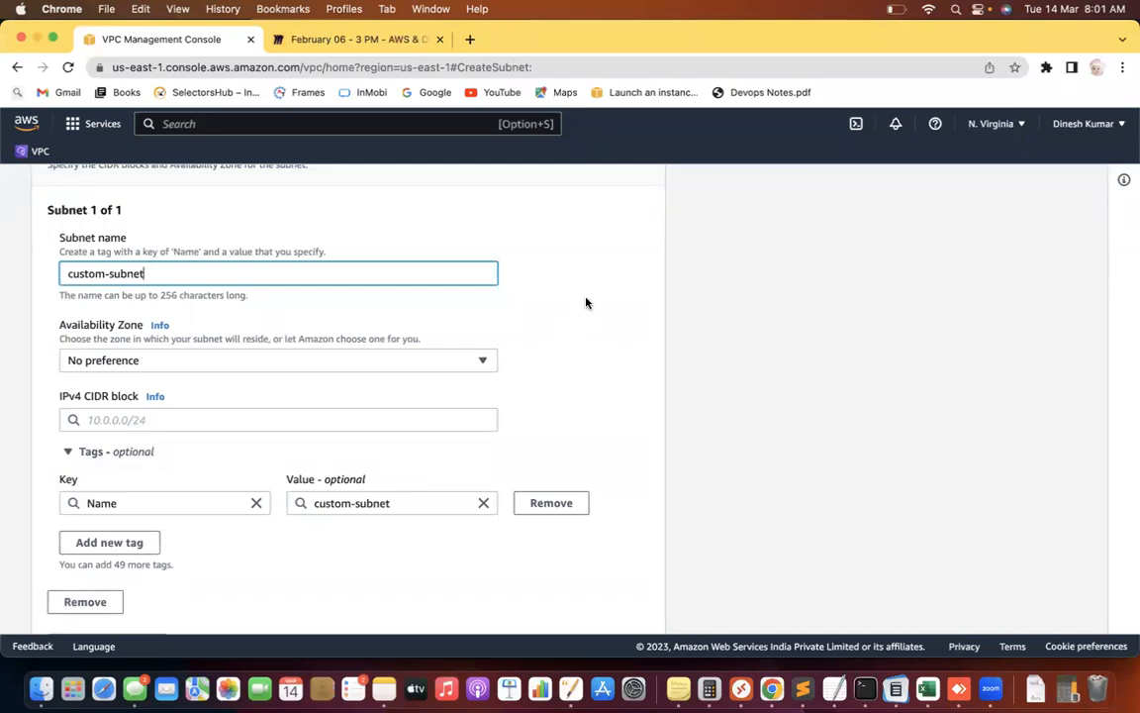
click(587, 270)
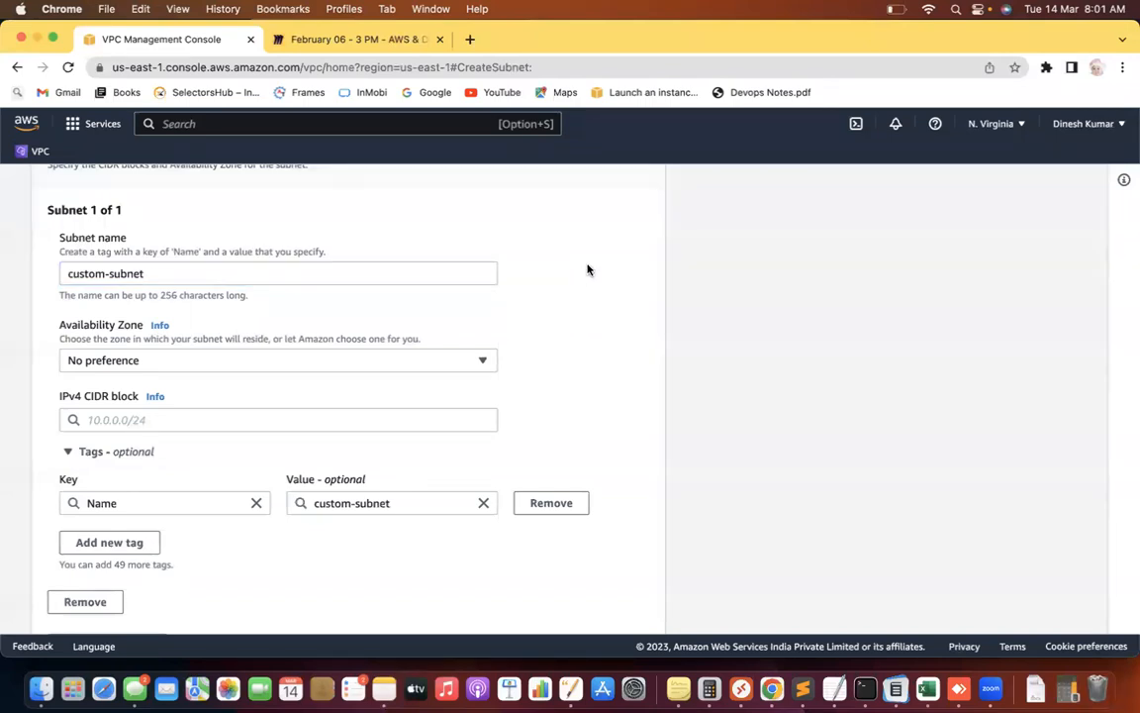
Cancel the creation of the subnet named custom-subnet.
scroll(587, 269, down, 3)
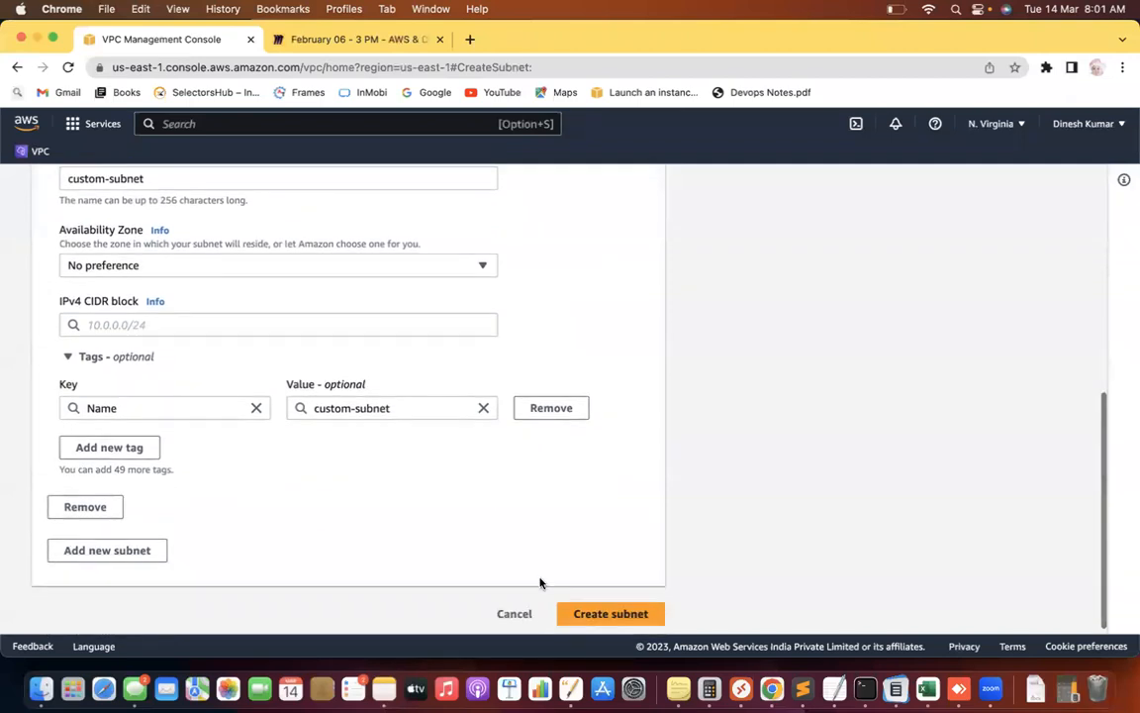
click(514, 614)
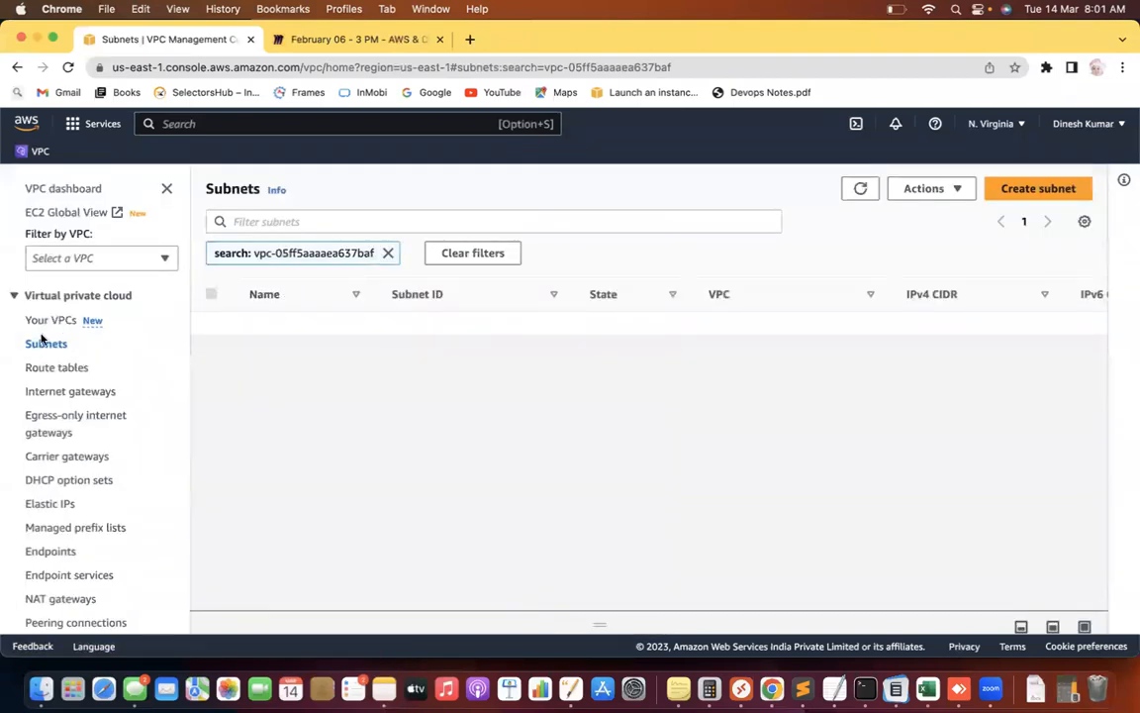
Filter the route tables by the copied ID of vpc-custom.
click(60, 368)
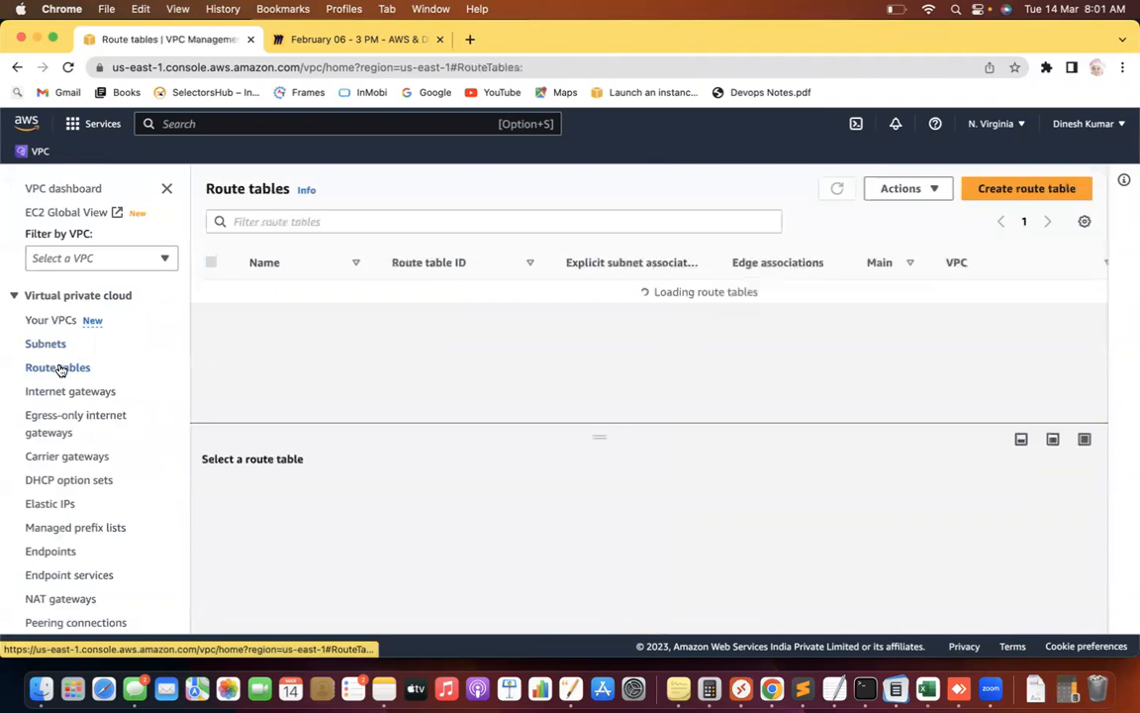
click(275, 222)
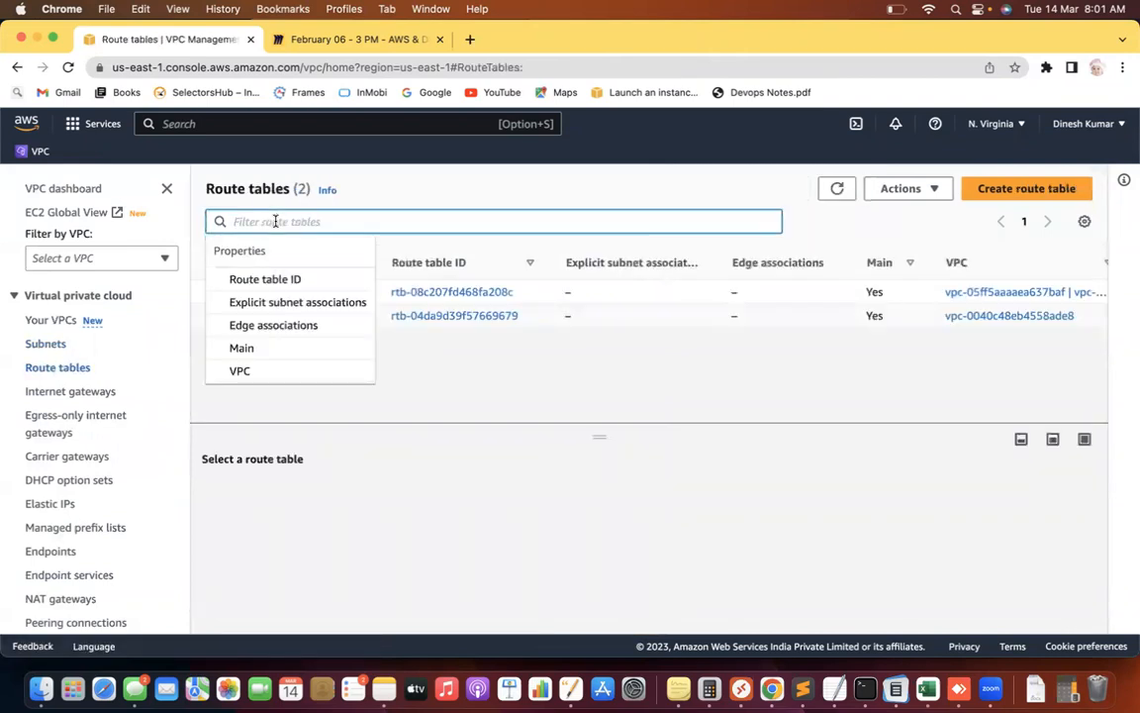
key(super+v)
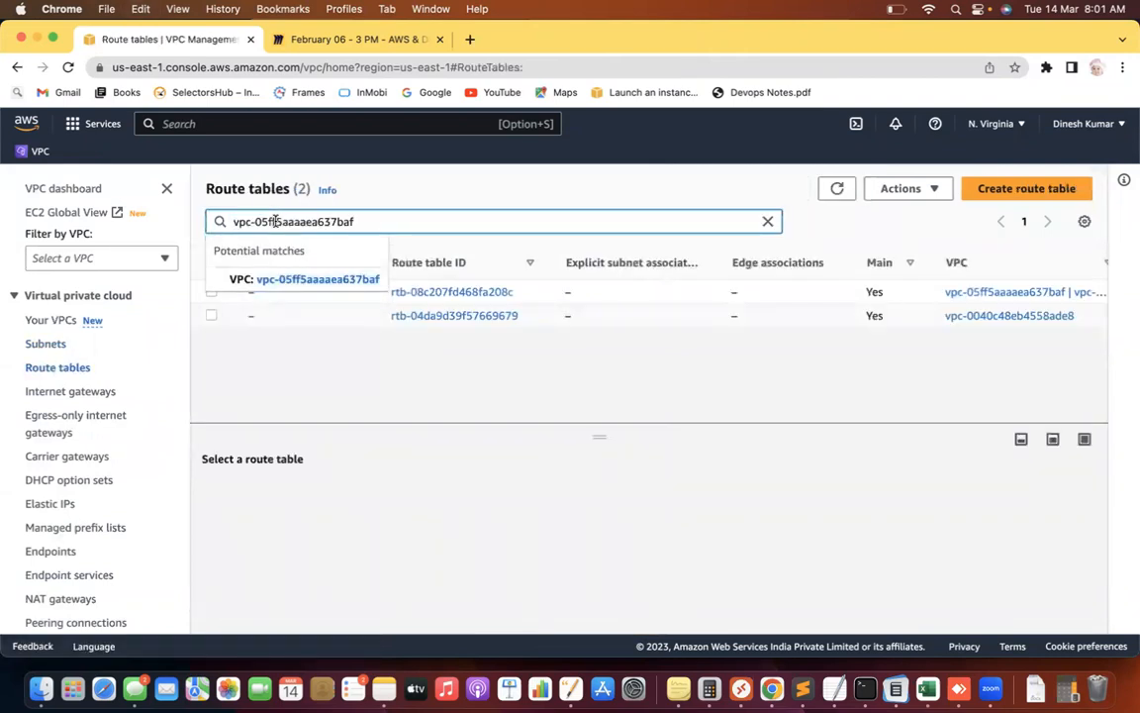
click(304, 280)
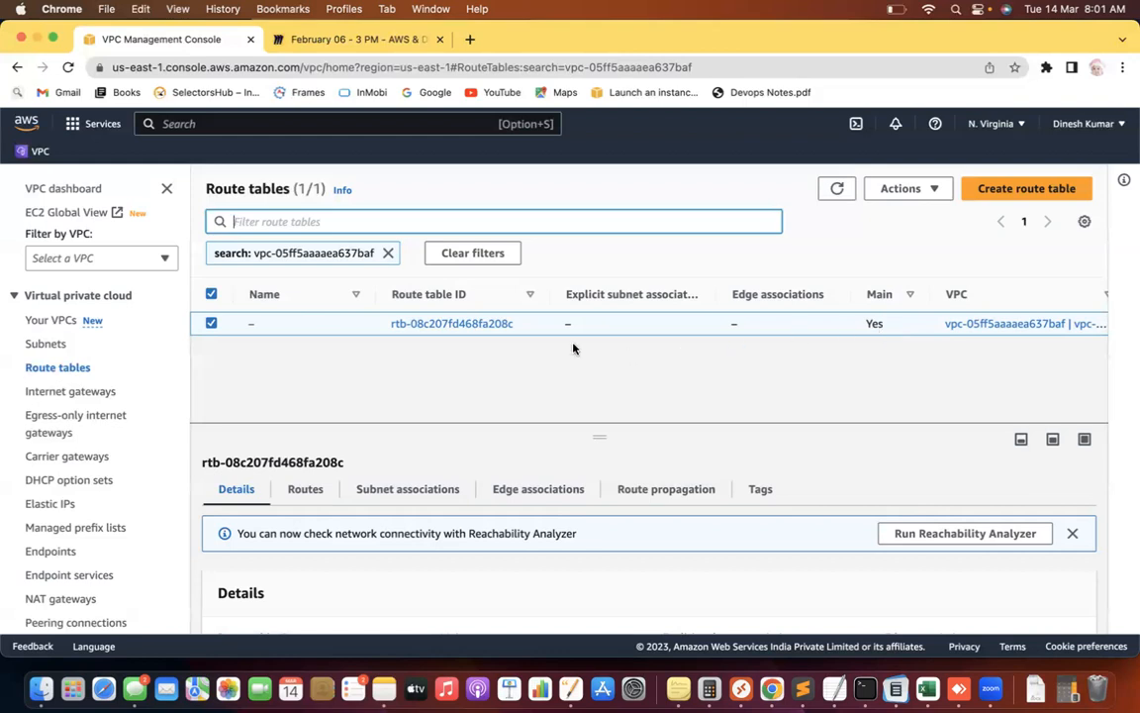
click(510, 370)
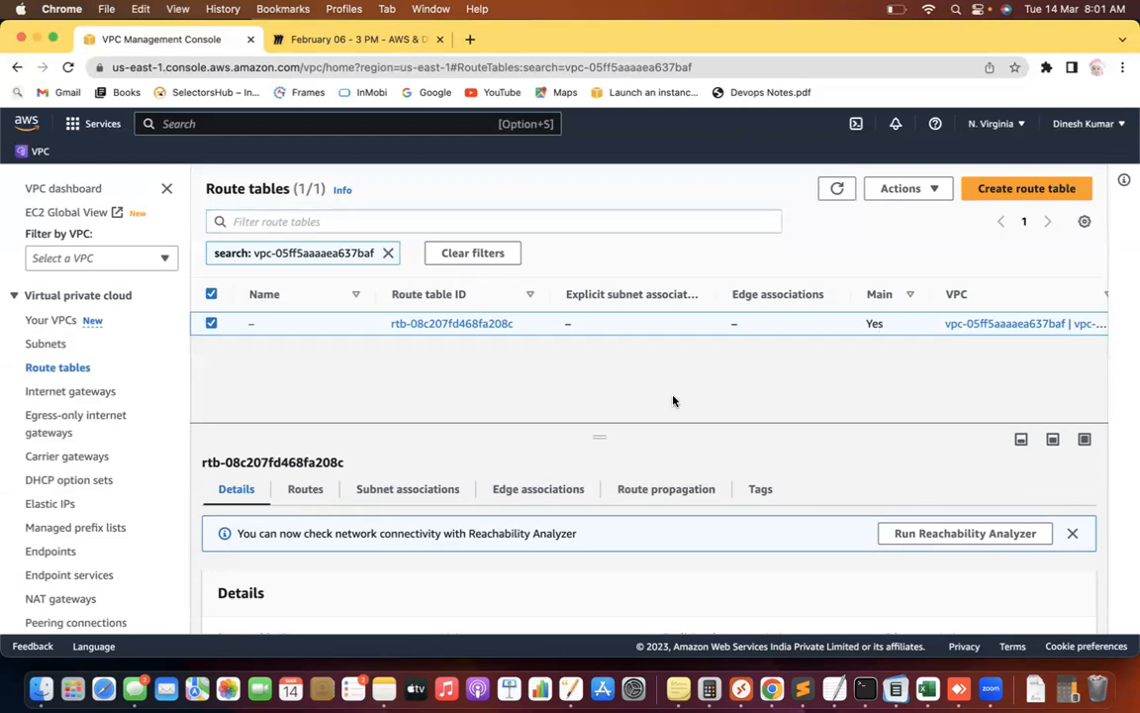
Examine the destination and target of the routes in the main route table of vpc-custom.
drag(603, 433, 627, 244)
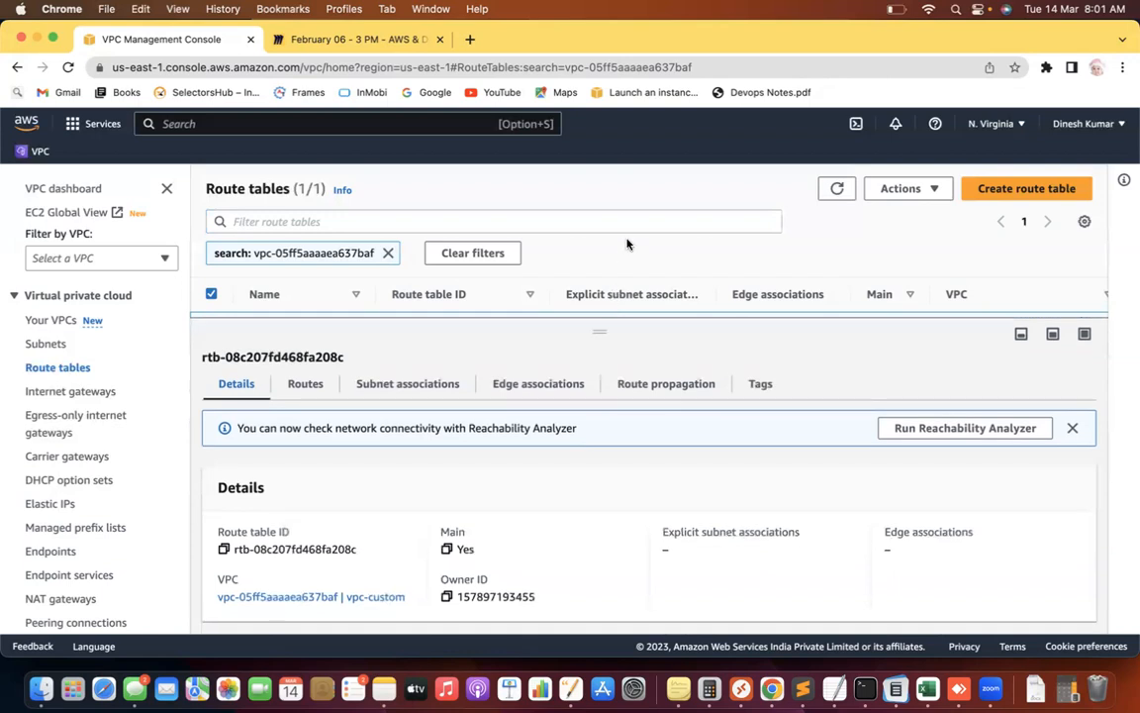
click(305, 389)
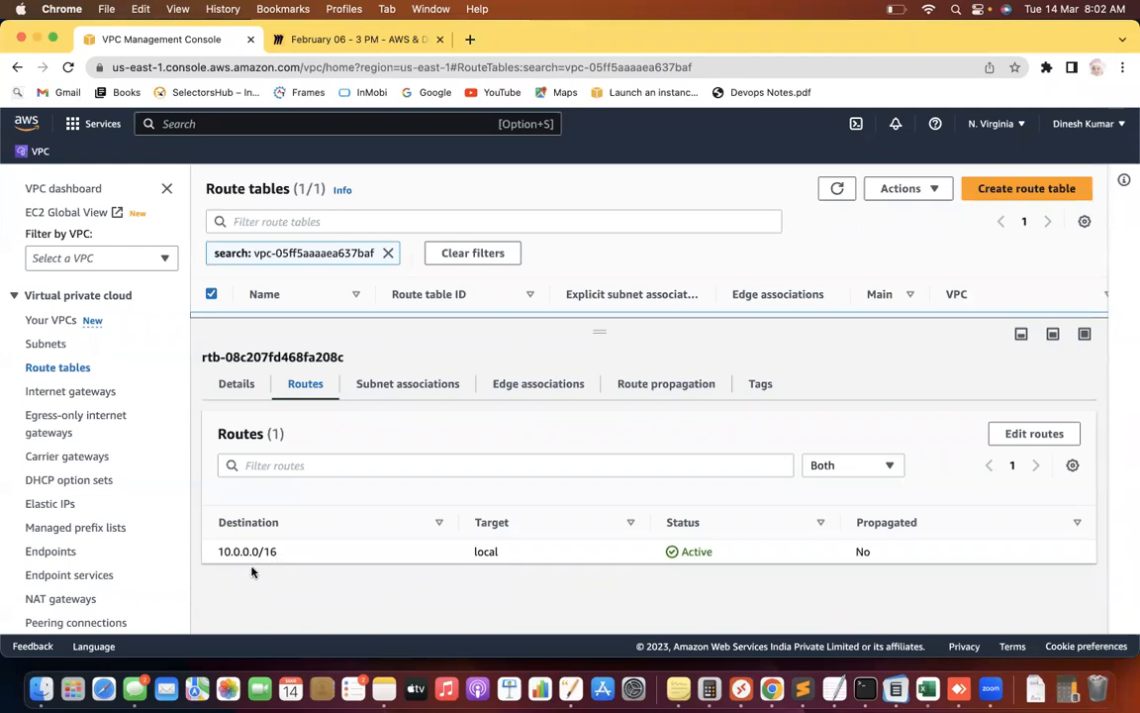
drag(280, 552, 210, 558)
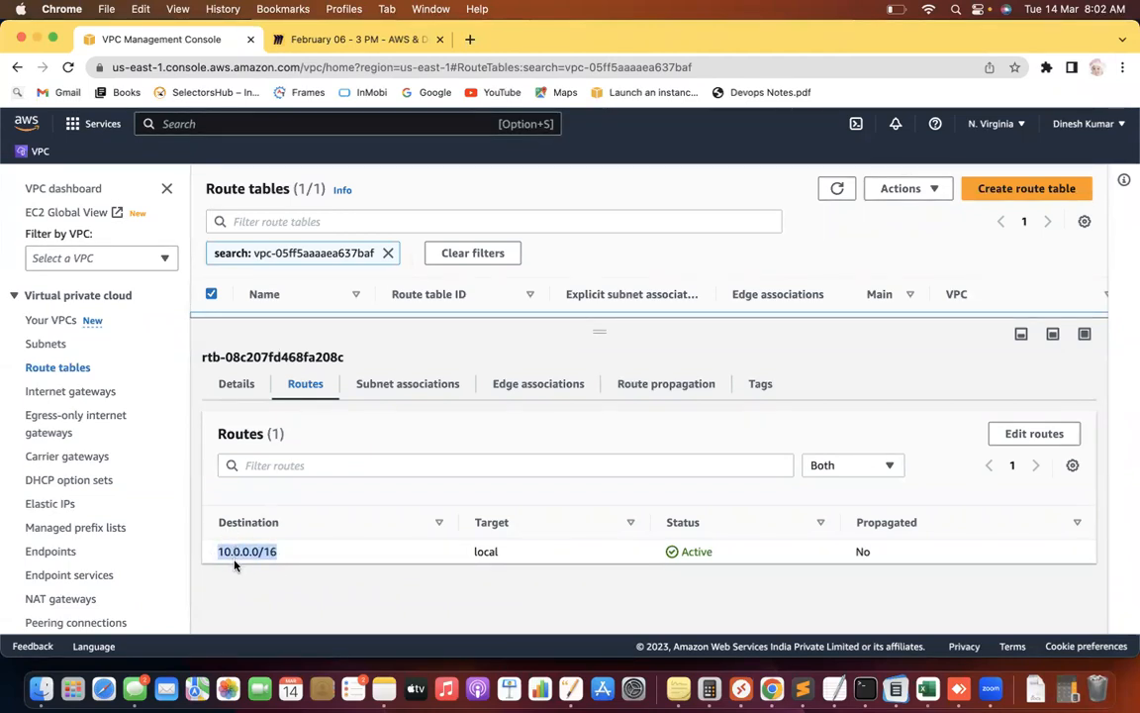
click(260, 580)
drag(283, 560, 204, 555)
drag(503, 556, 470, 558)
drag(289, 554, 211, 555)
drag(512, 551, 465, 551)
drag(606, 323, 614, 405)
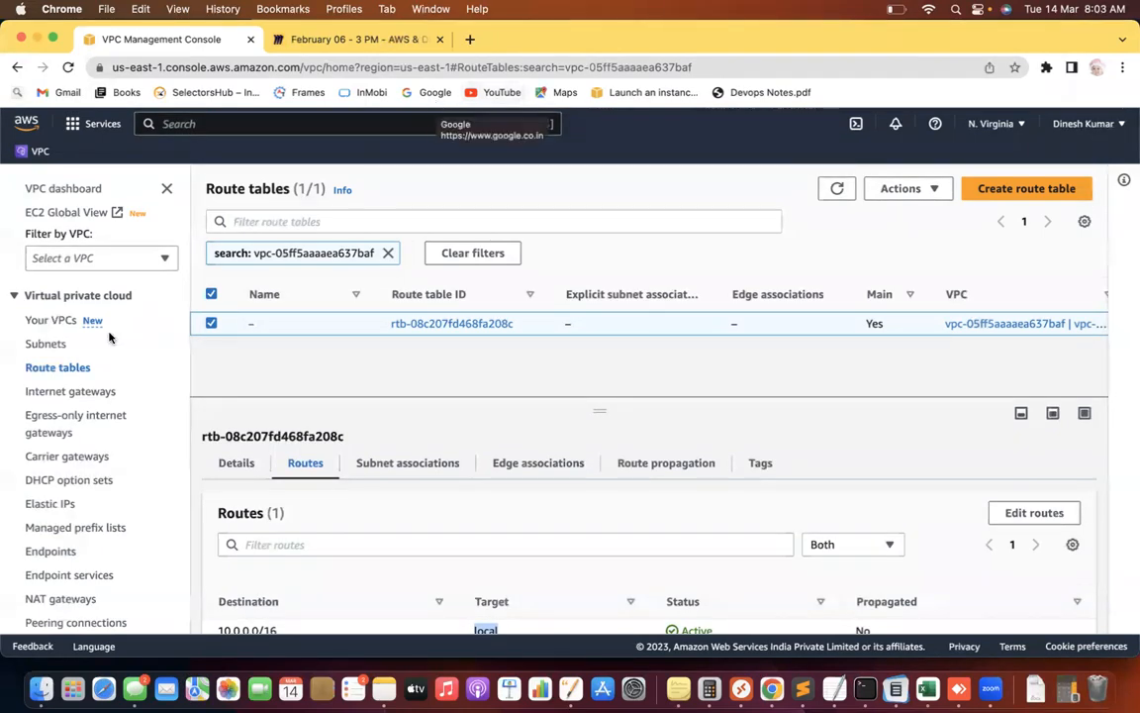
Revisit the list of VPCs and filter the route tables by the ID of vpc-custom again.
click(54, 323)
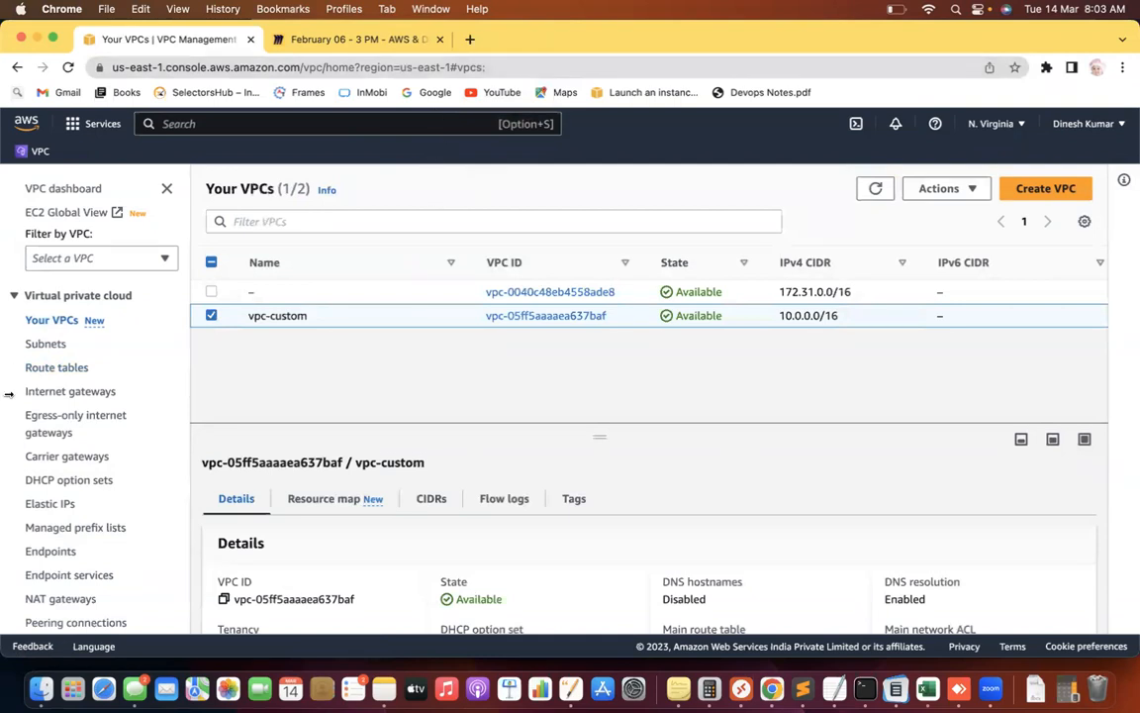
click(62, 368)
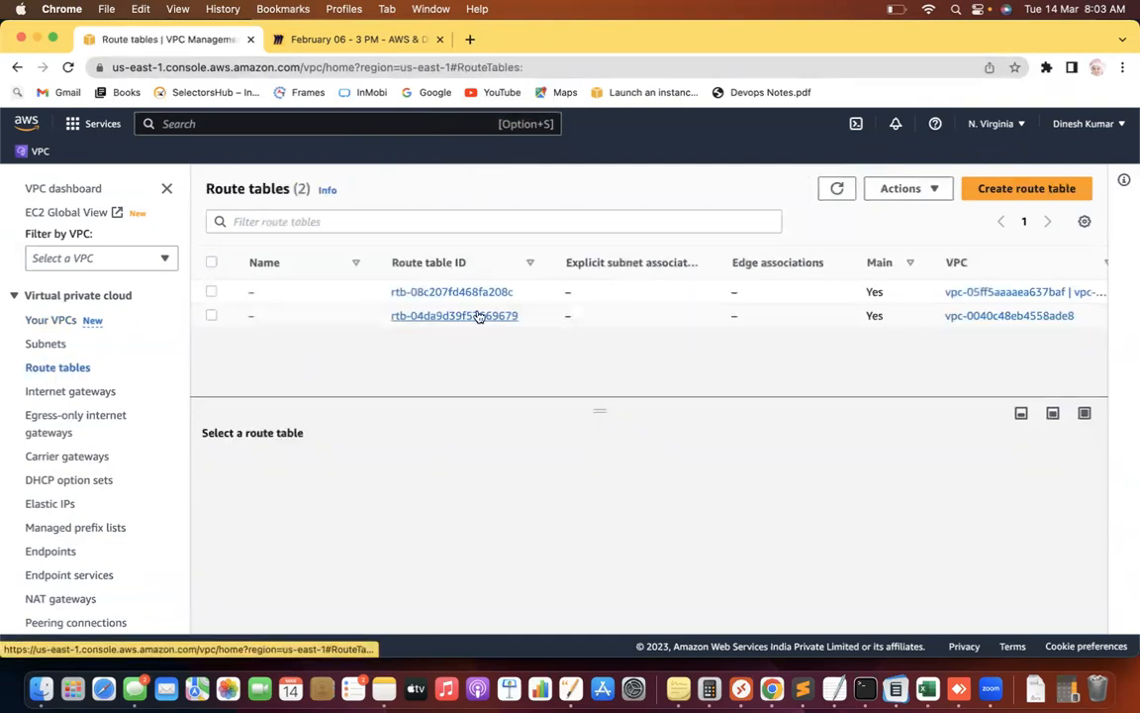
click(359, 222)
text(vpc-05ff5aaaaea637baf)
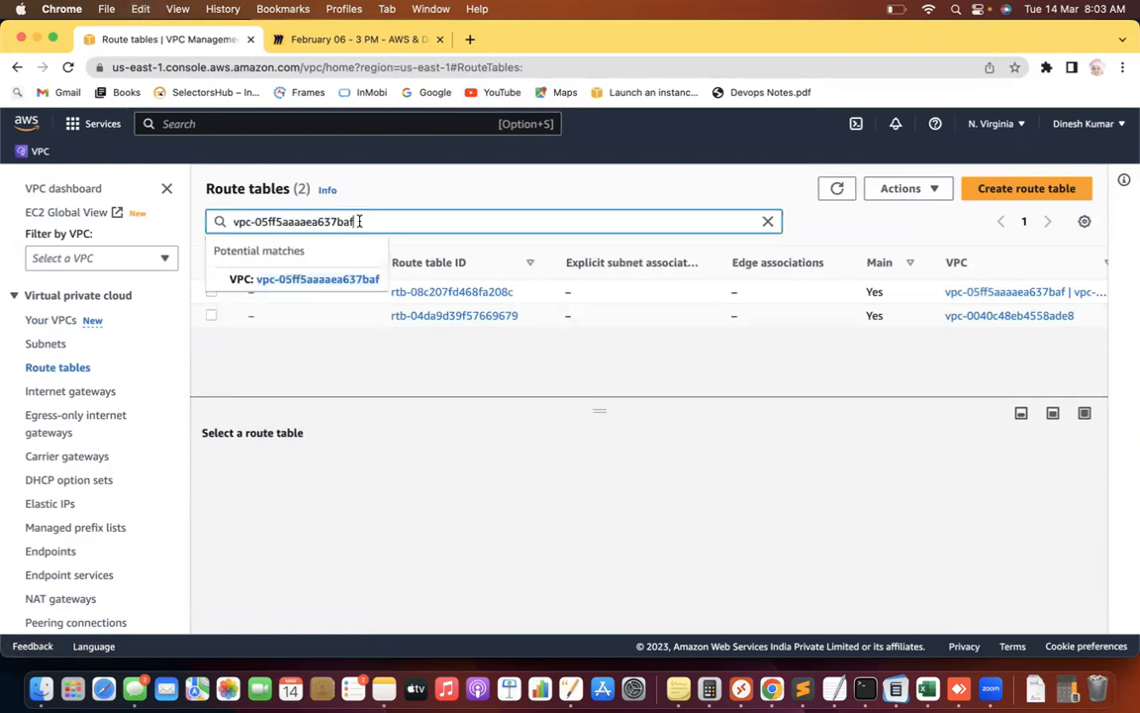
click(301, 279)
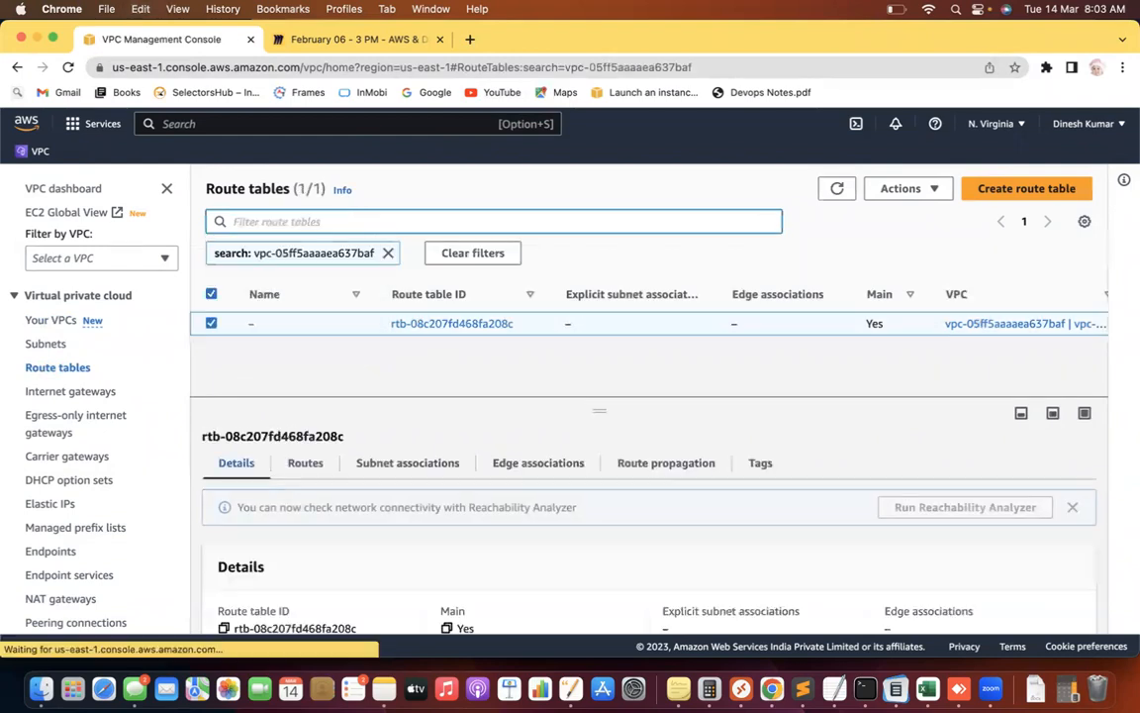
Review the routes of the filtered route table once more in an enlarged details view.
click(302, 464)
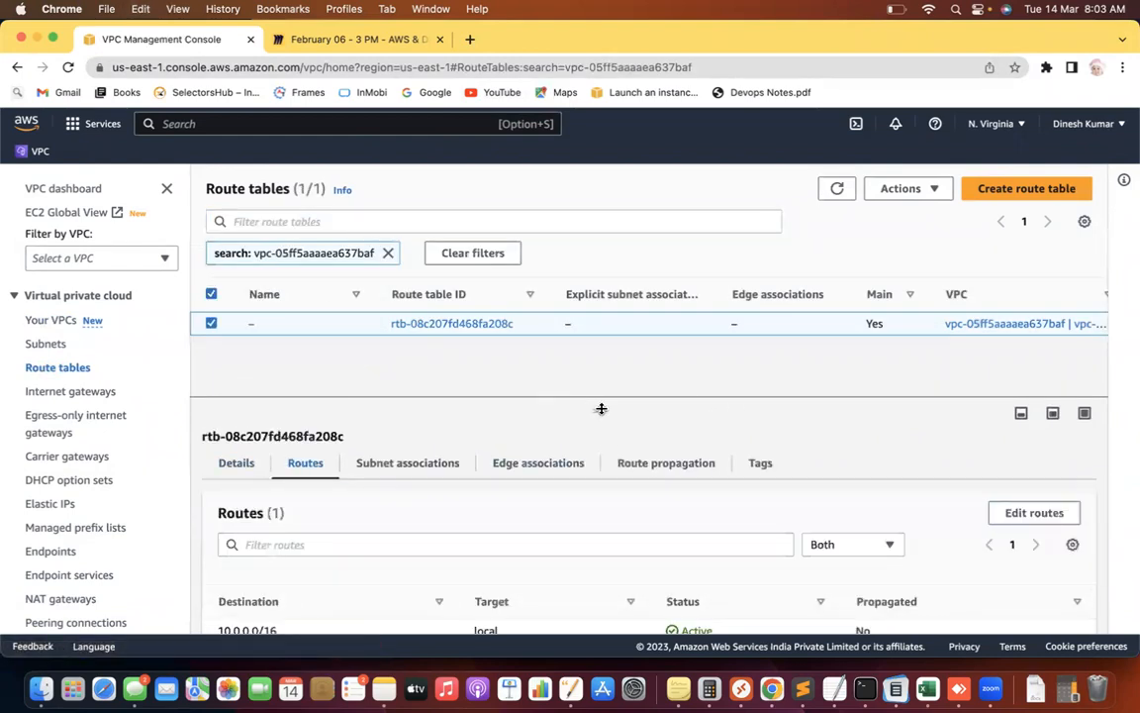
drag(600, 408, 603, 300)
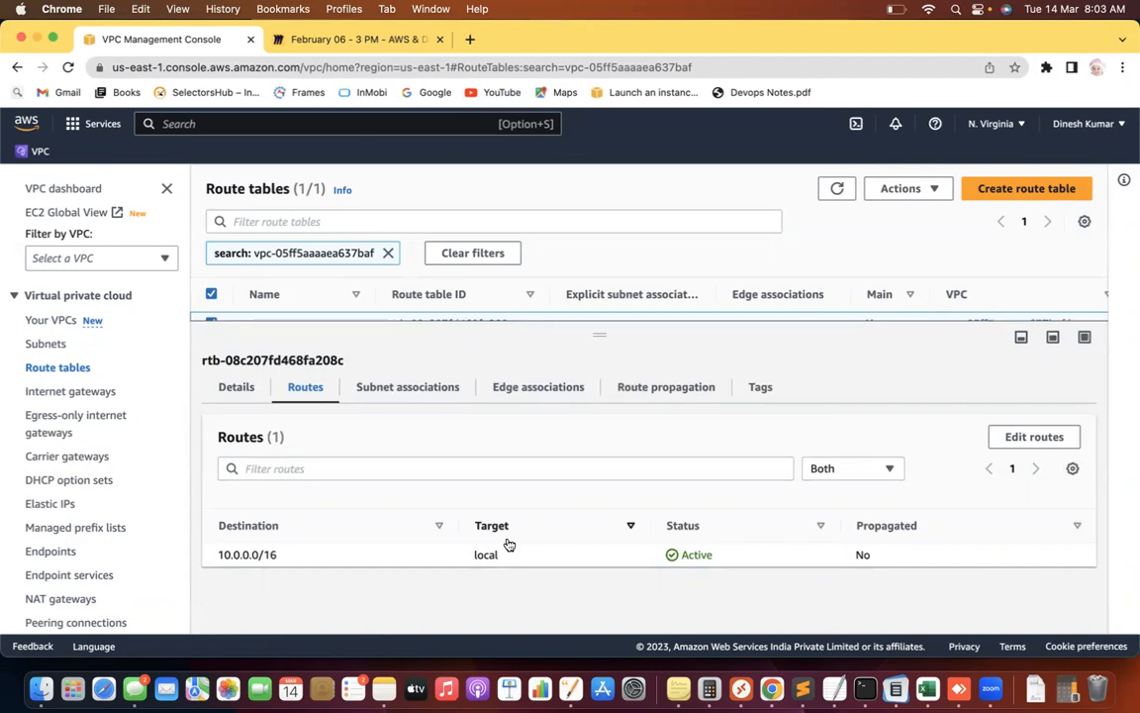
drag(599, 334, 600, 464)
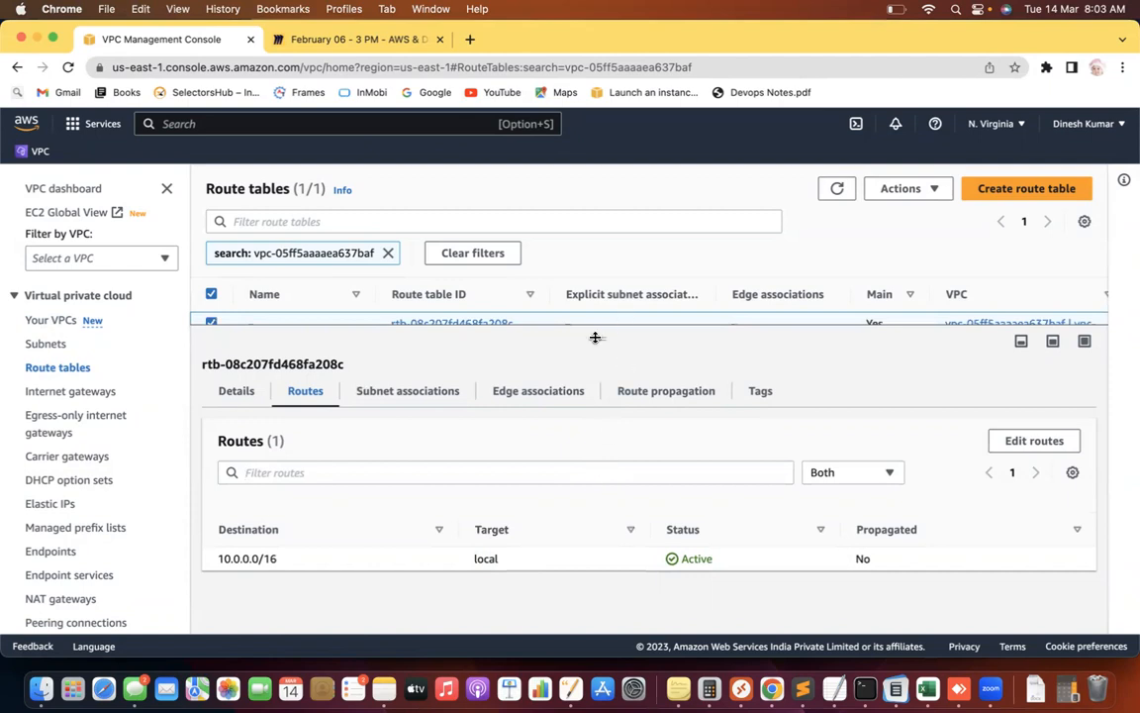
drag(599, 338, 600, 465)
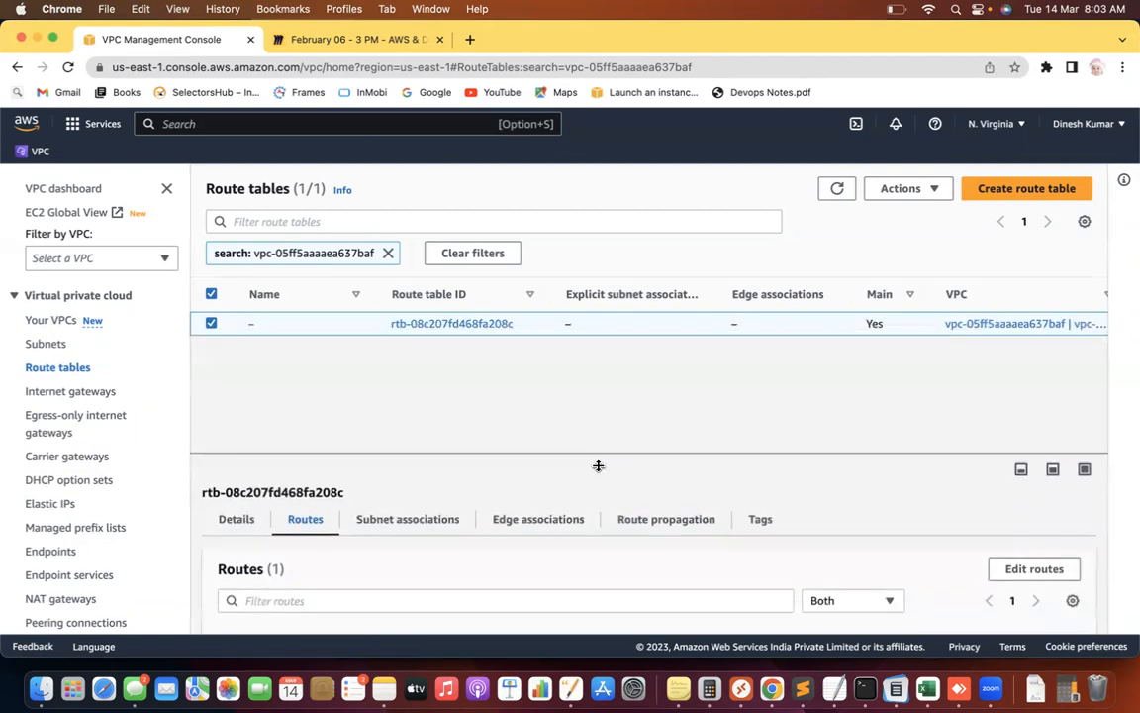
Start creating a subnet in vpc-custom and name it subnet-custom-public.
click(47, 344)
click(1013, 190)
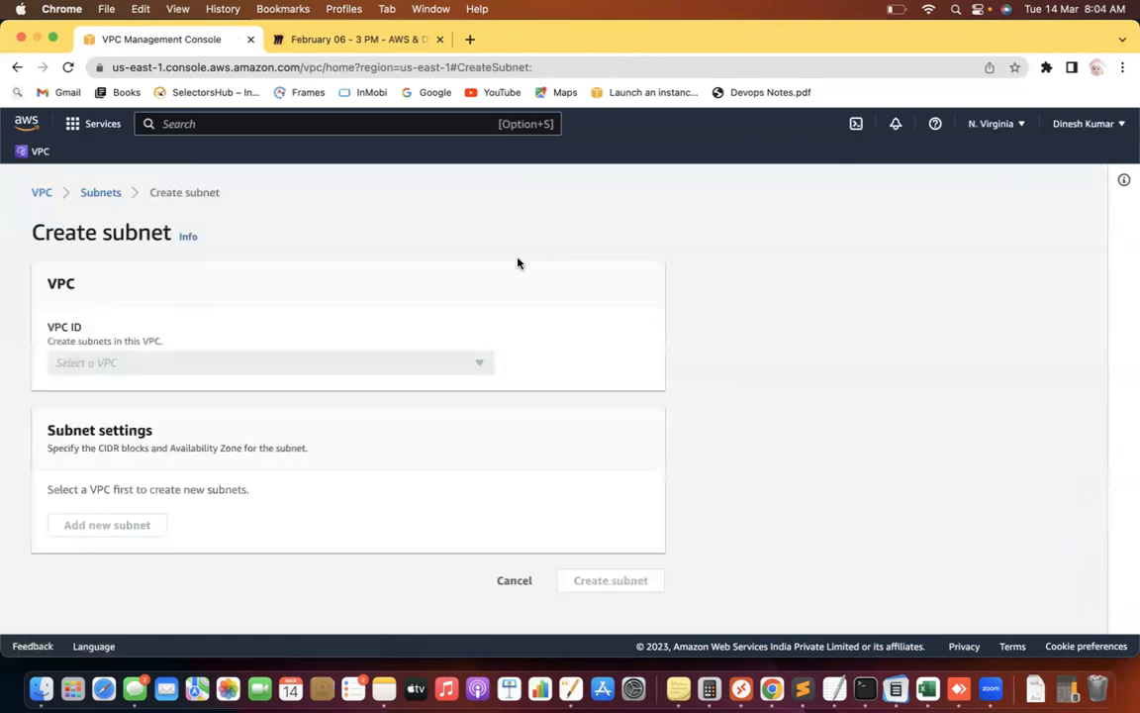
click(159, 364)
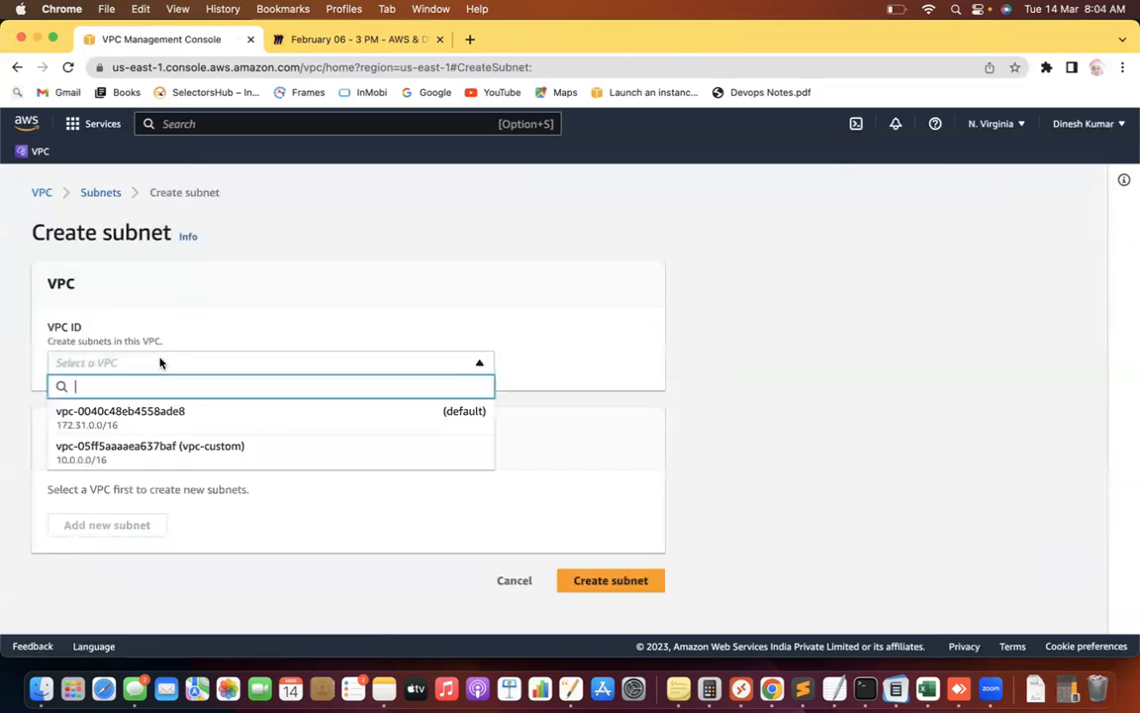
click(151, 445)
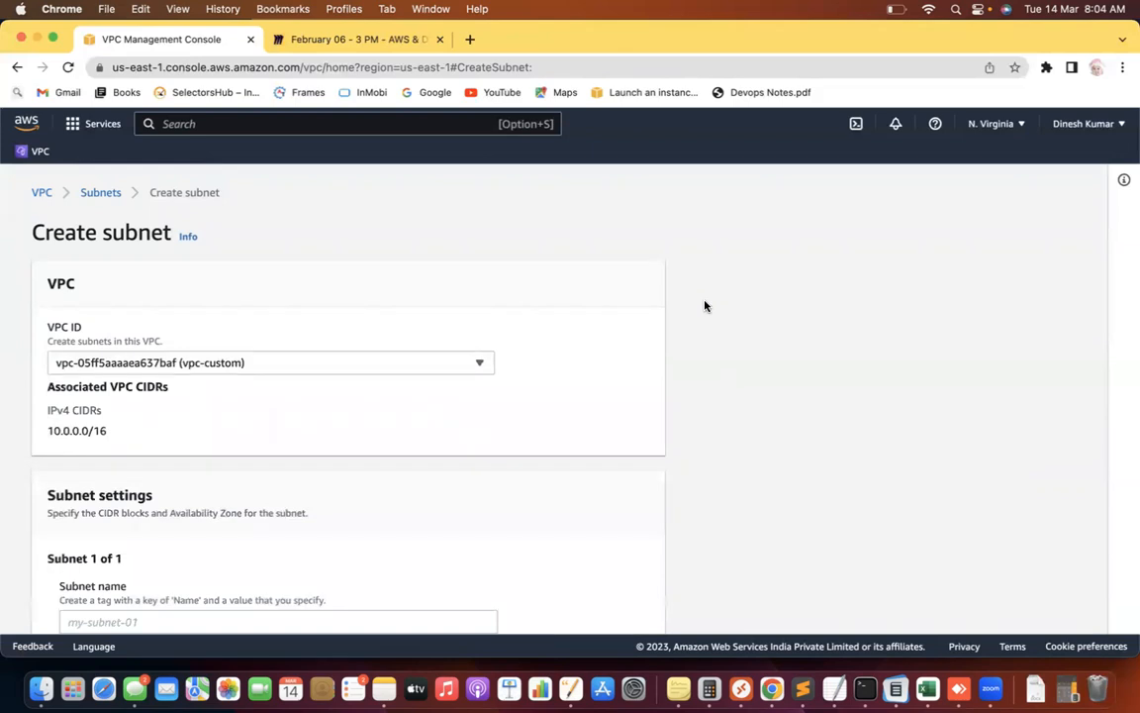
scroll(704, 305, down, 5)
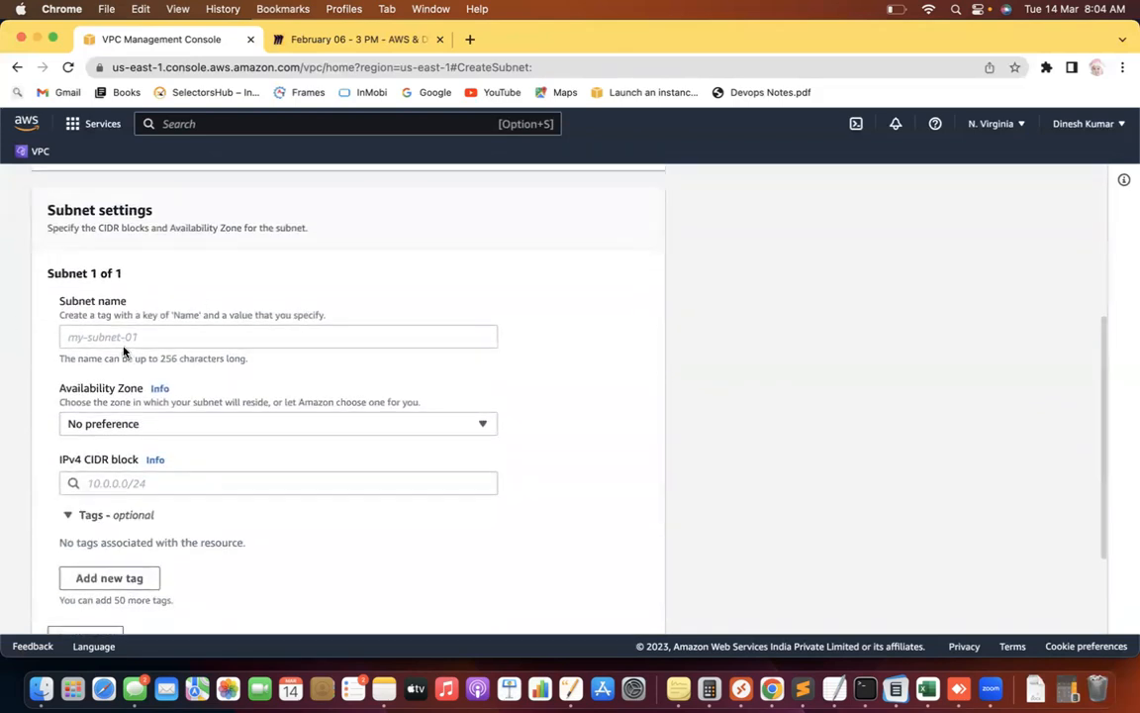
click(91, 338)
text(subnet)
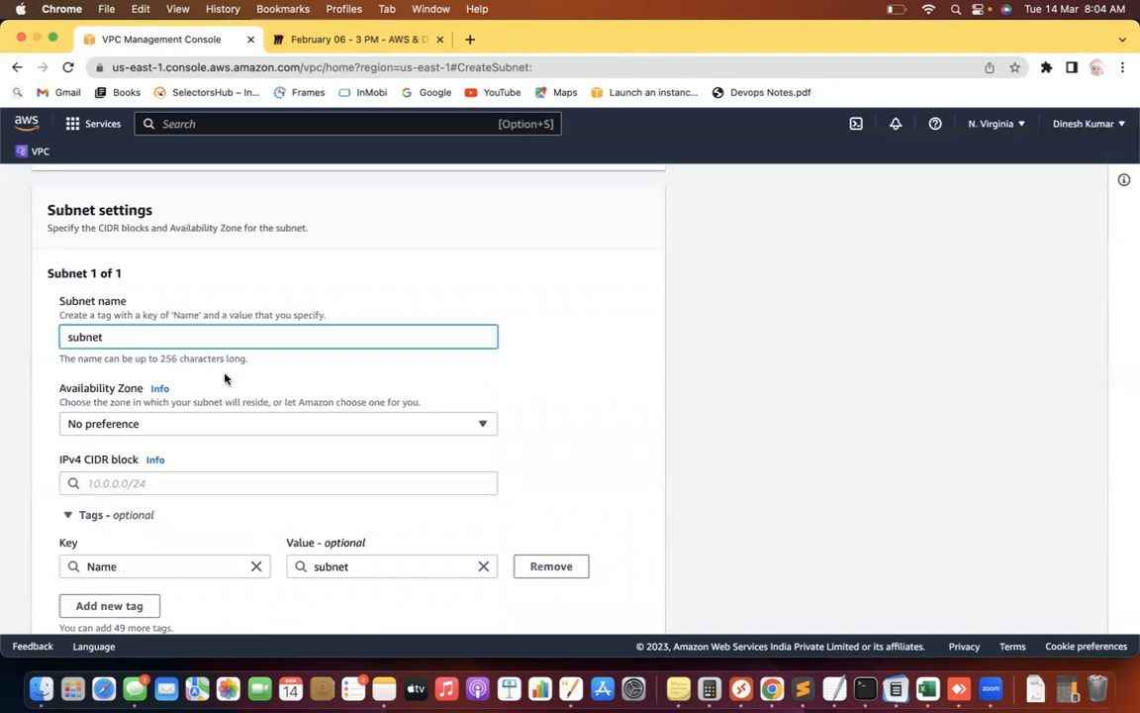
text(-custom-public)
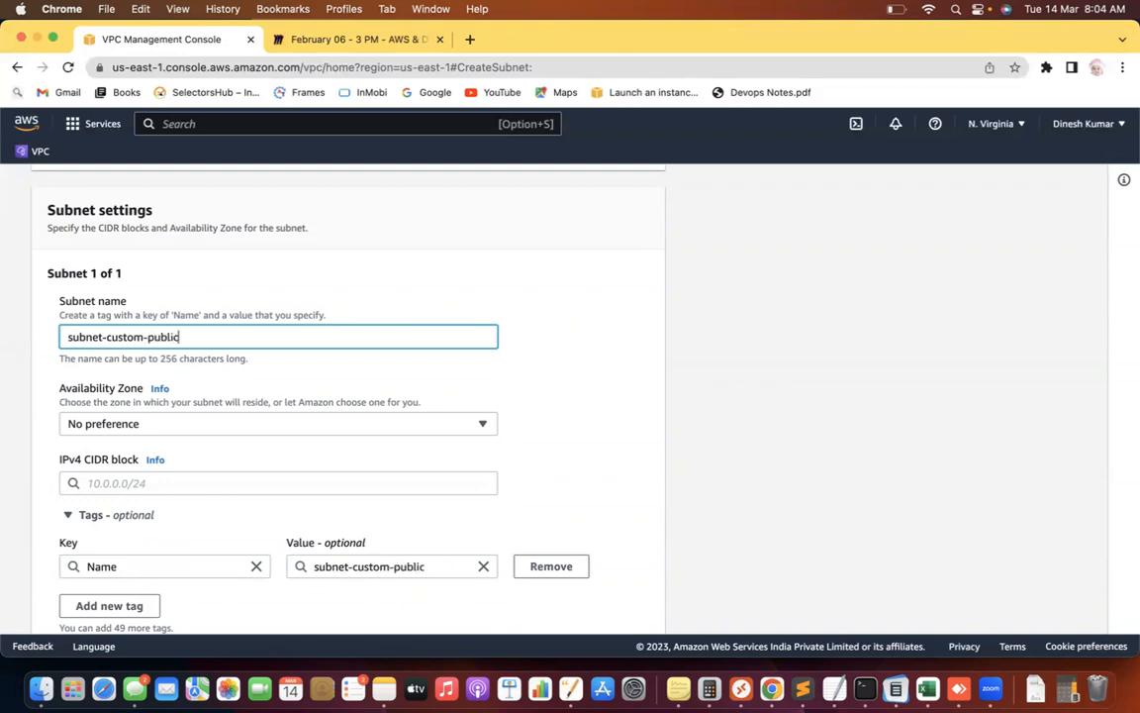
click(589, 395)
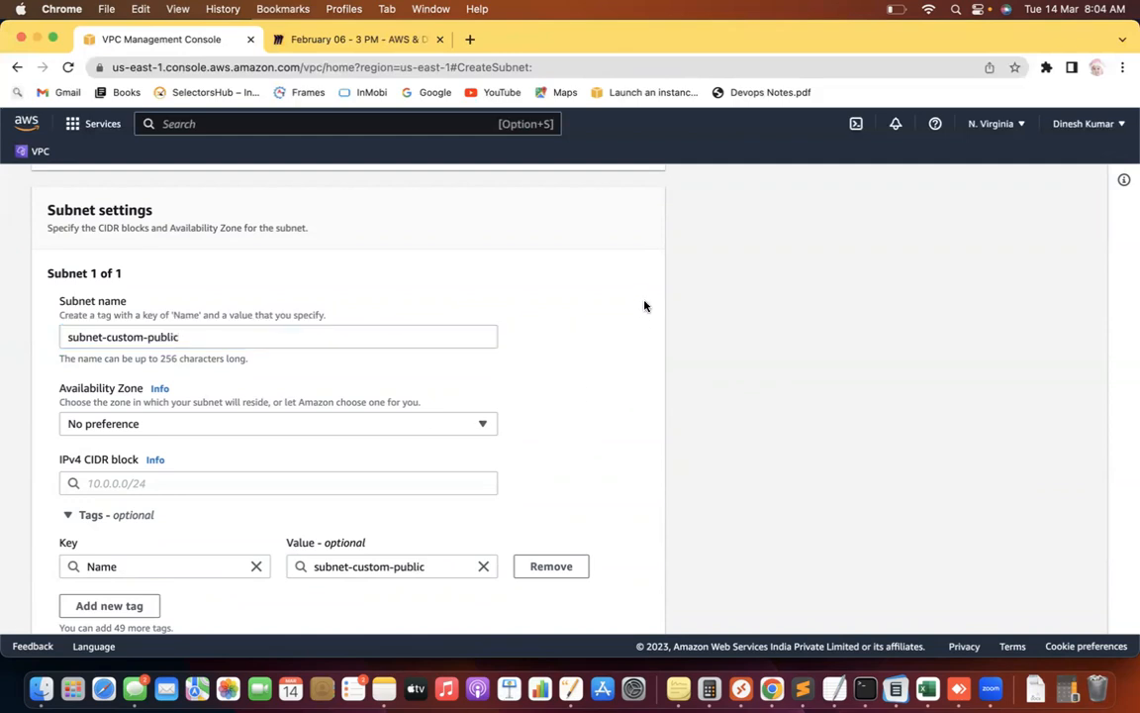
Set the subnet's Availability Zone to us-east-1a and its IPv4 CIDR block to 10.0.0.0/24, and create the subnet.
scroll(644, 306, down, 5)
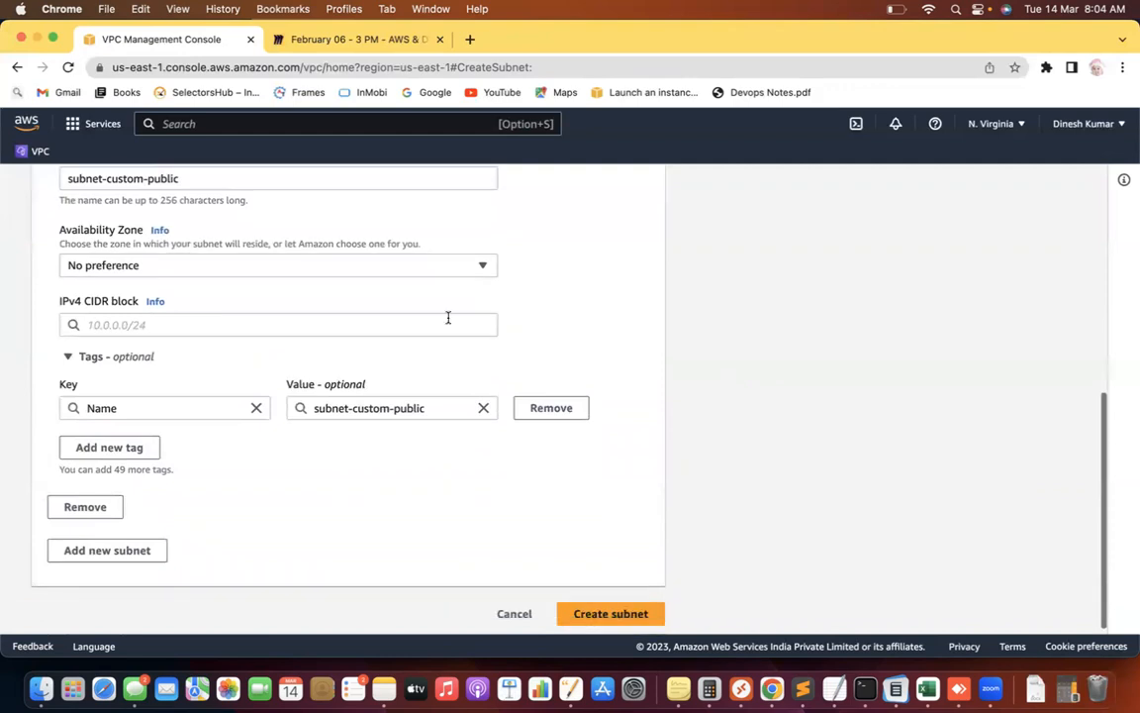
click(335, 265)
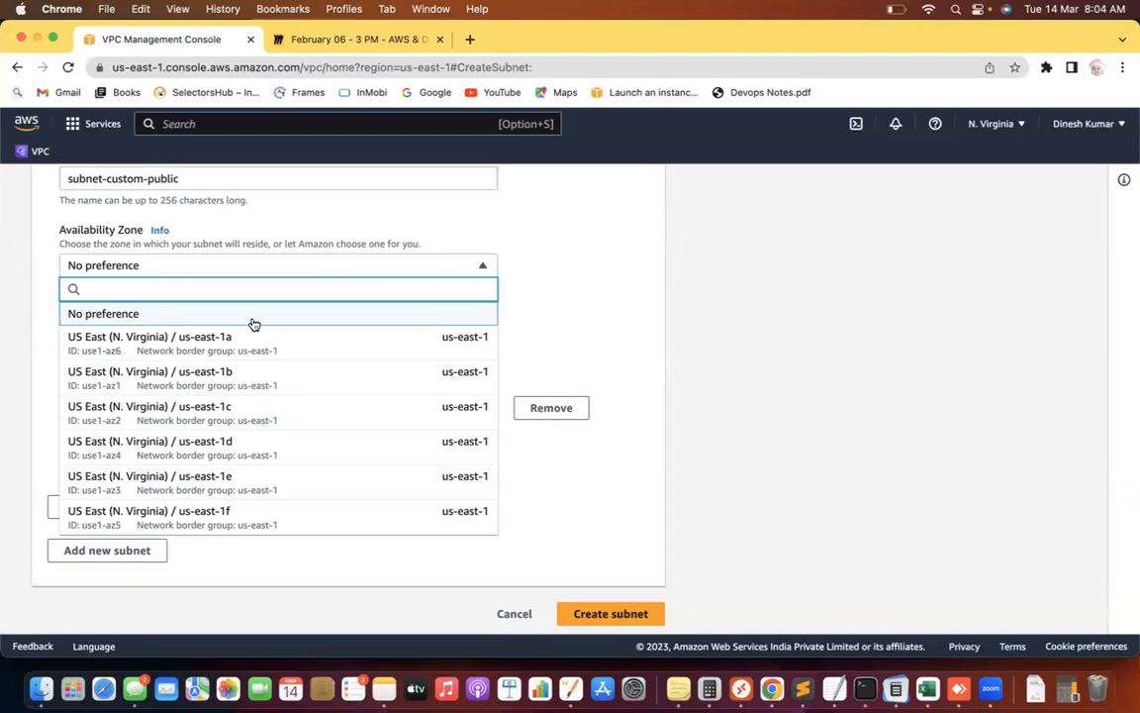
click(229, 344)
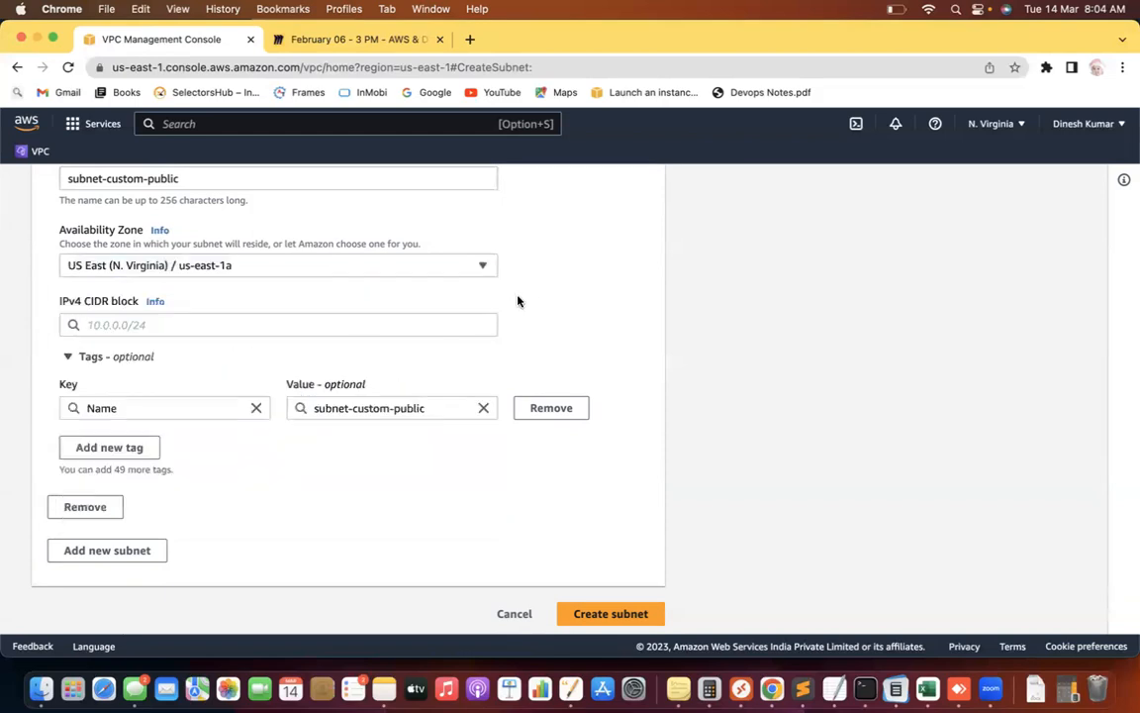
click(96, 331)
text(1)
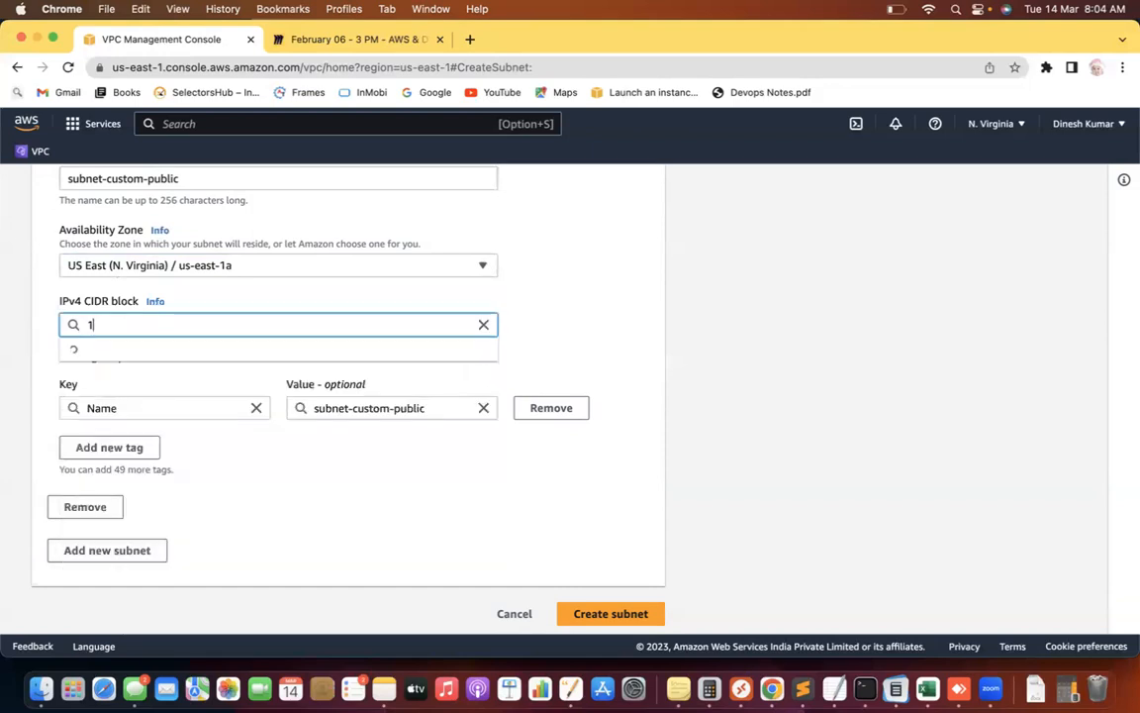
text(0.0.0.0/24)
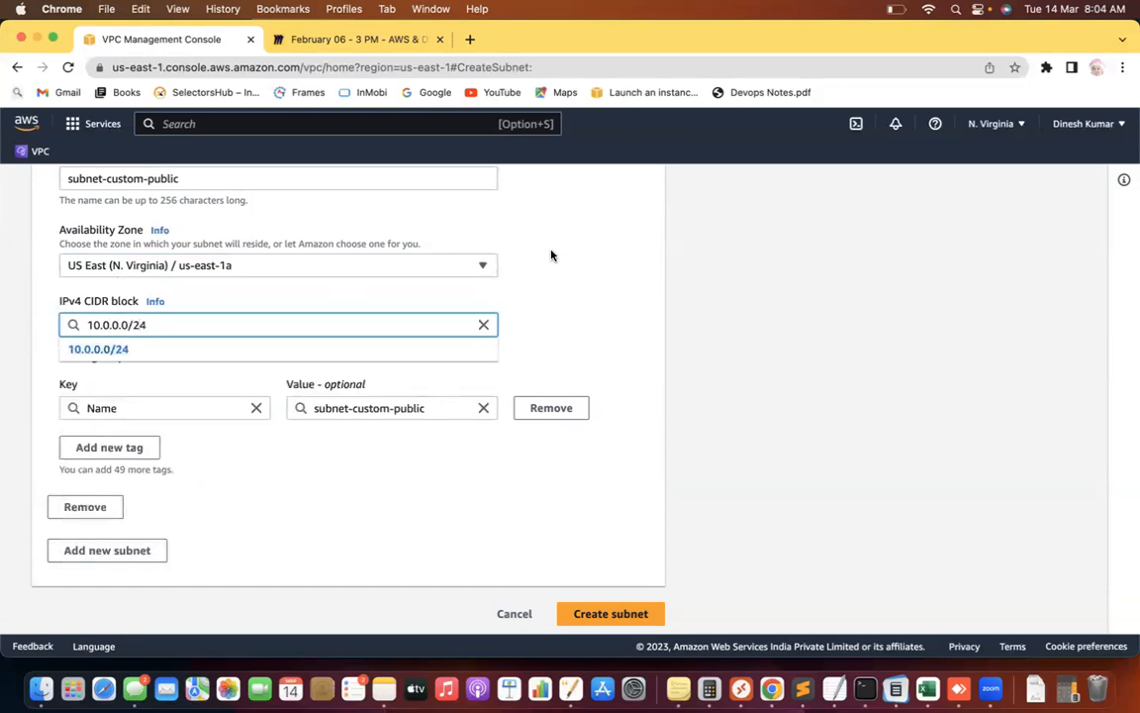
click(174, 352)
click(572, 313)
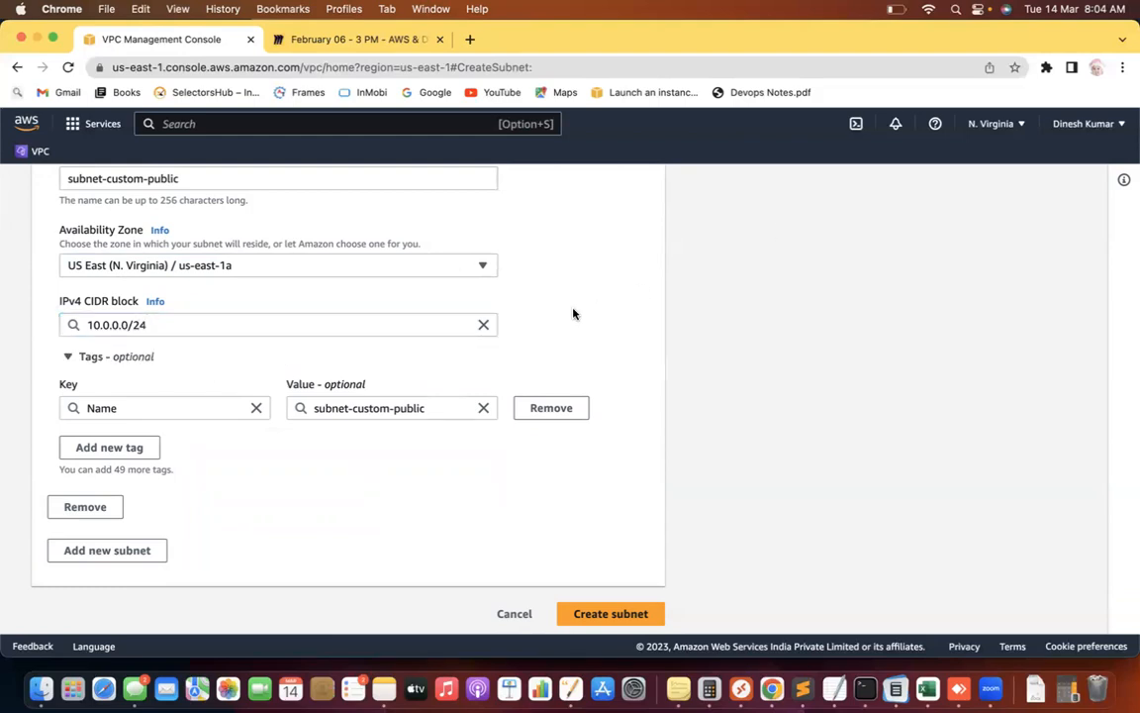
scroll(574, 313, down, 1)
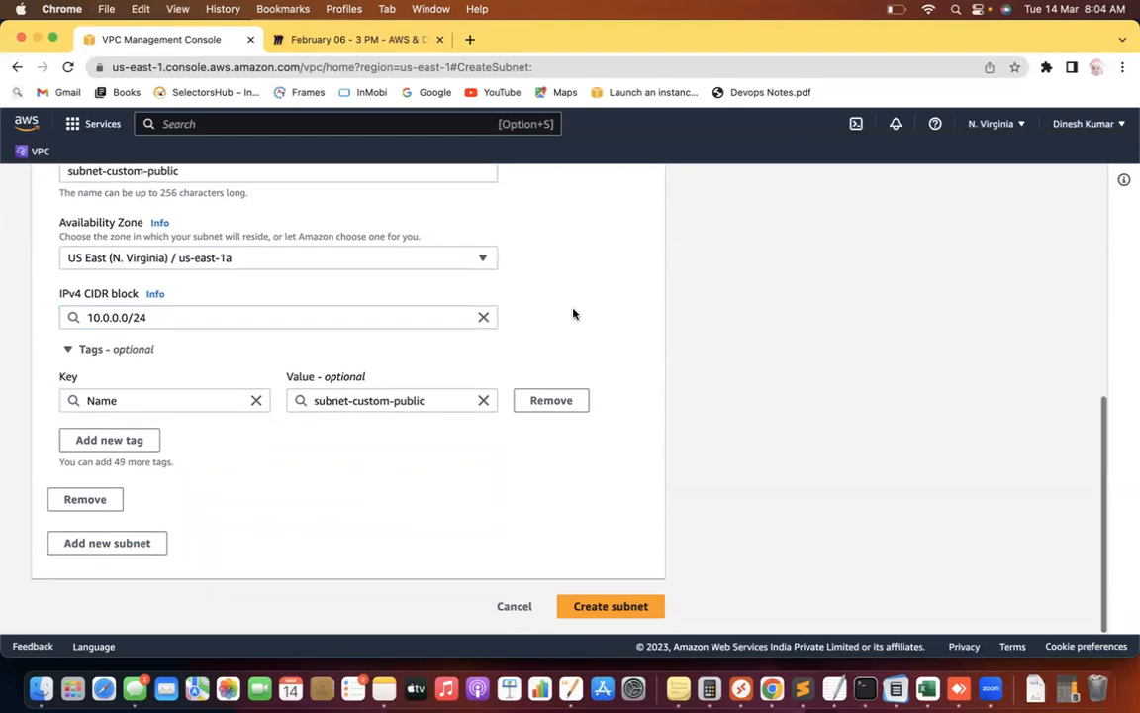
click(589, 603)
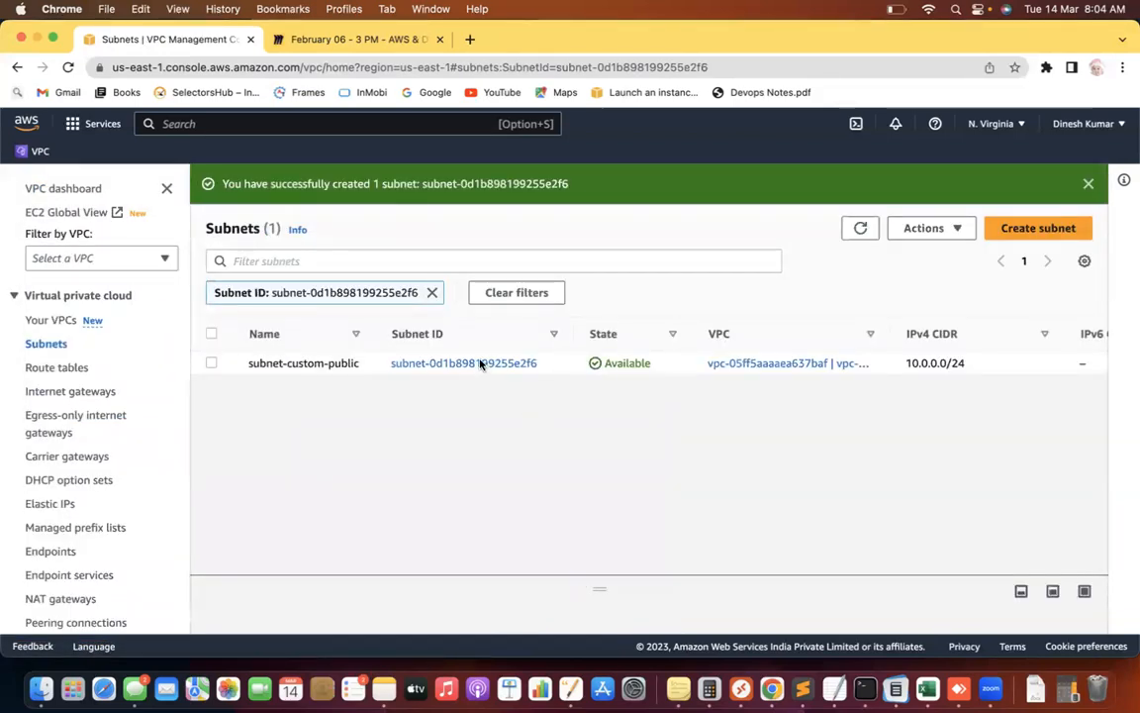
Filter the list of subnets by the copied VPC ID of vpc-custom.
click(270, 261)
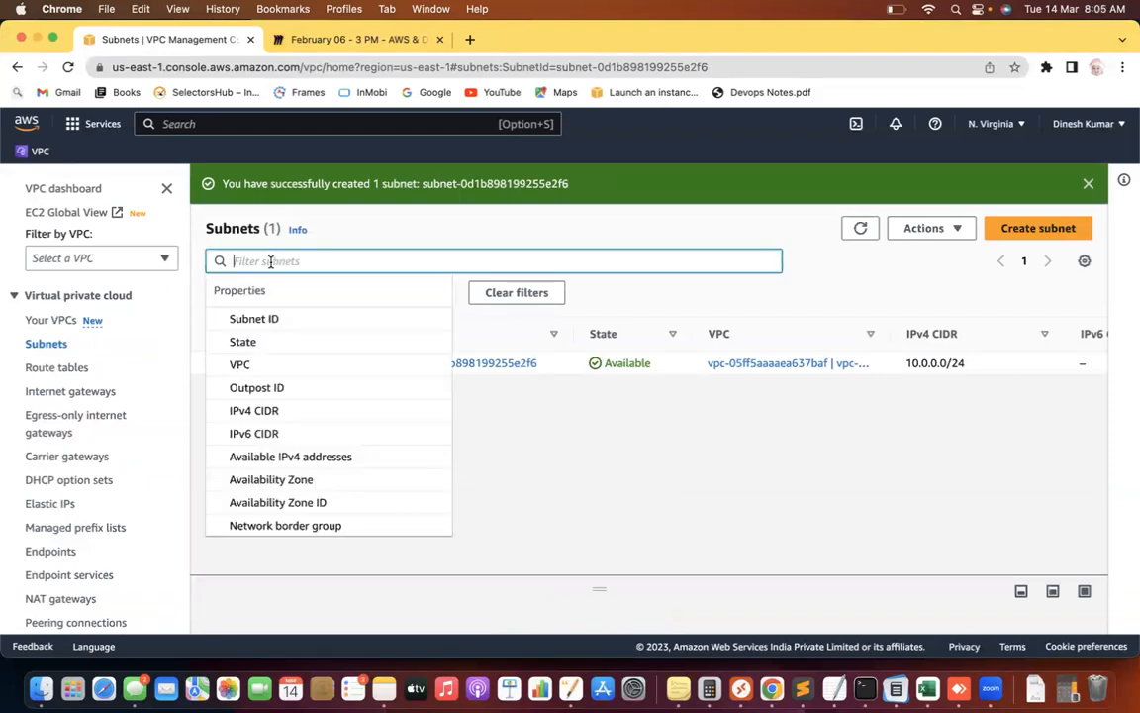
key(super+v)
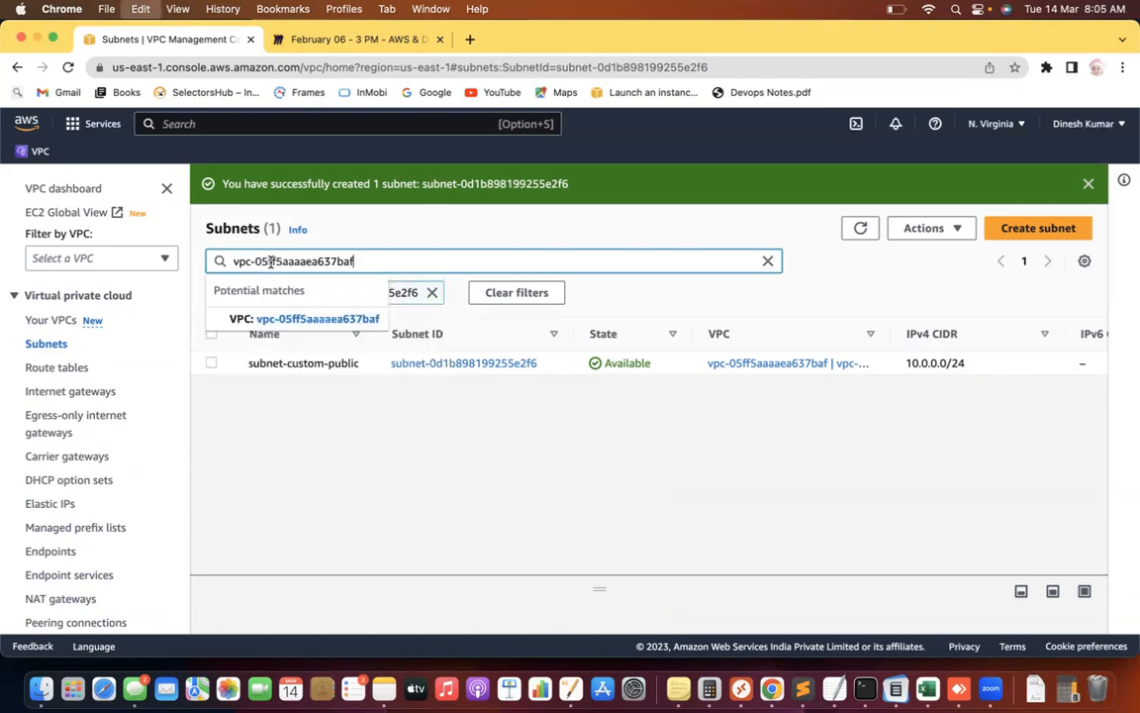
key(Return)
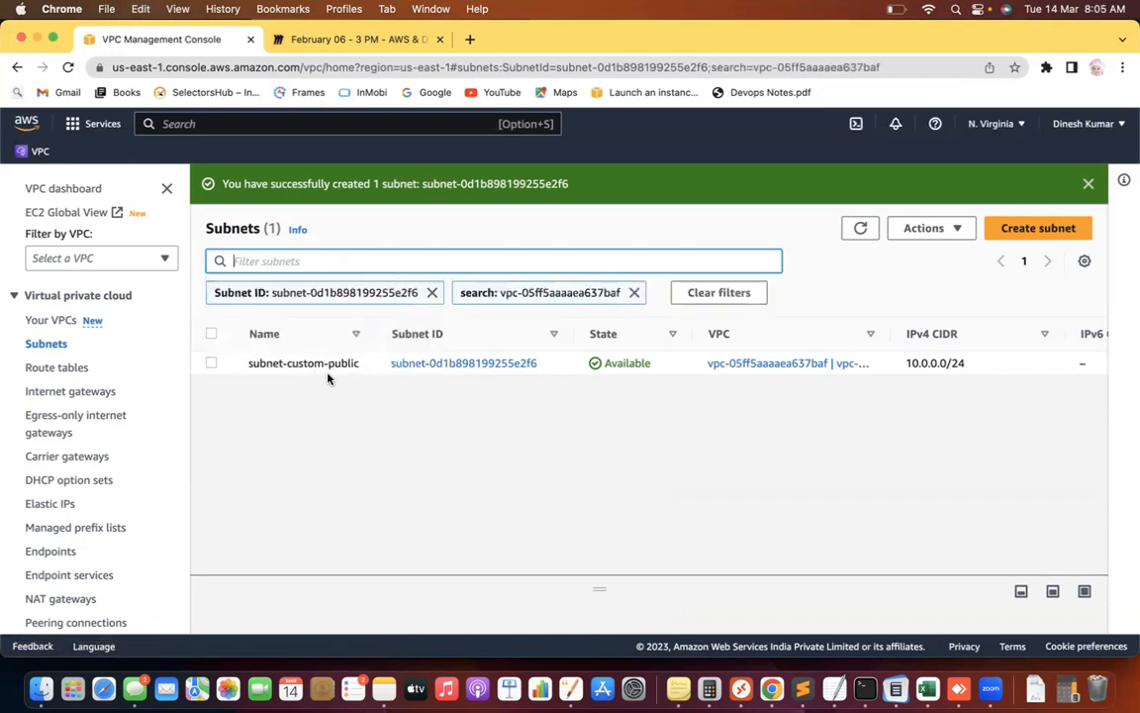
Start creating another subnet and choose vpc-custom as its VPC.
click(1047, 235)
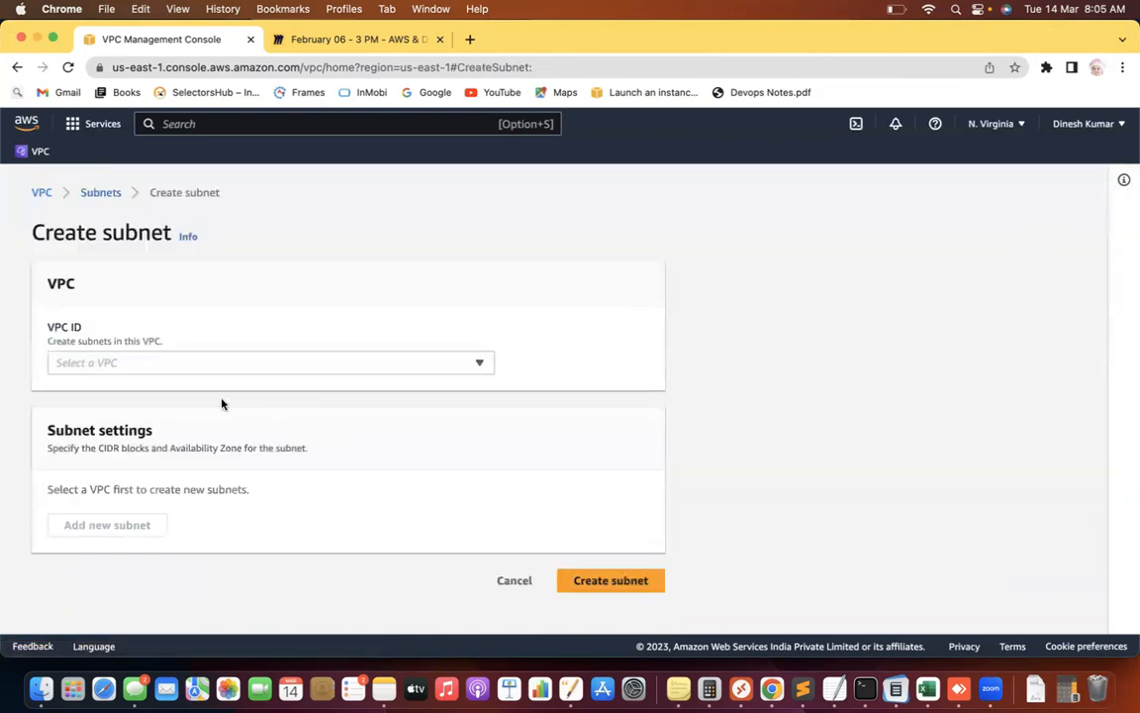
click(198, 365)
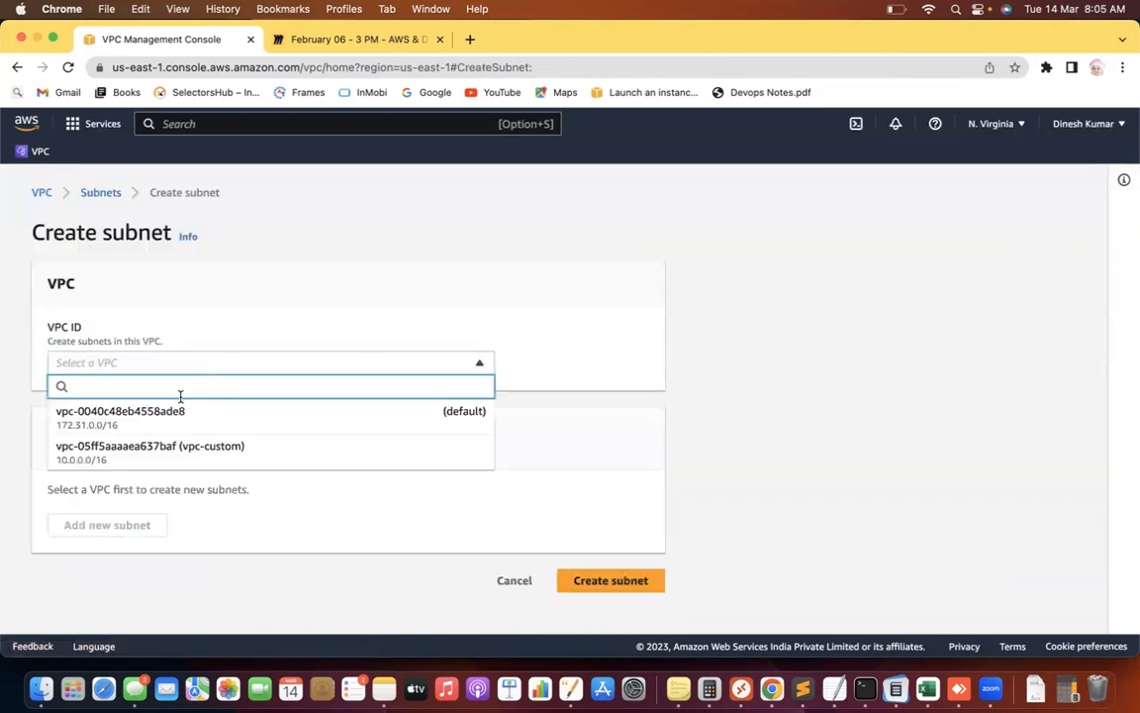
click(175, 451)
scroll(449, 248, down, 5)
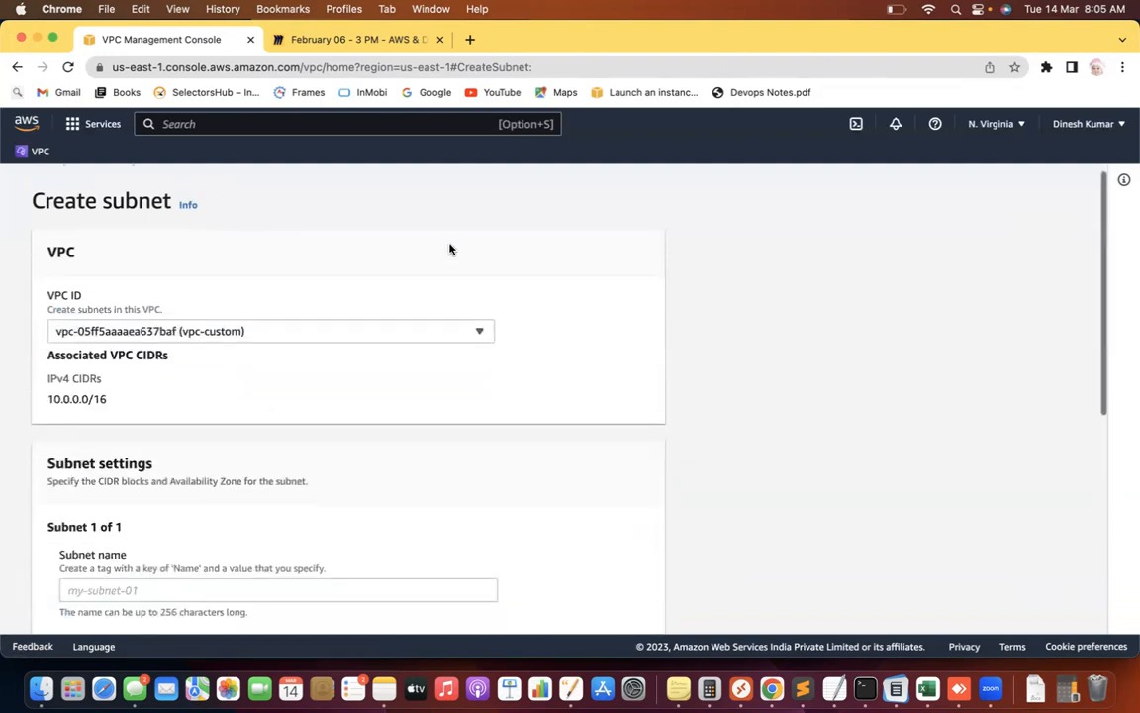
scroll(449, 248, down, 3)
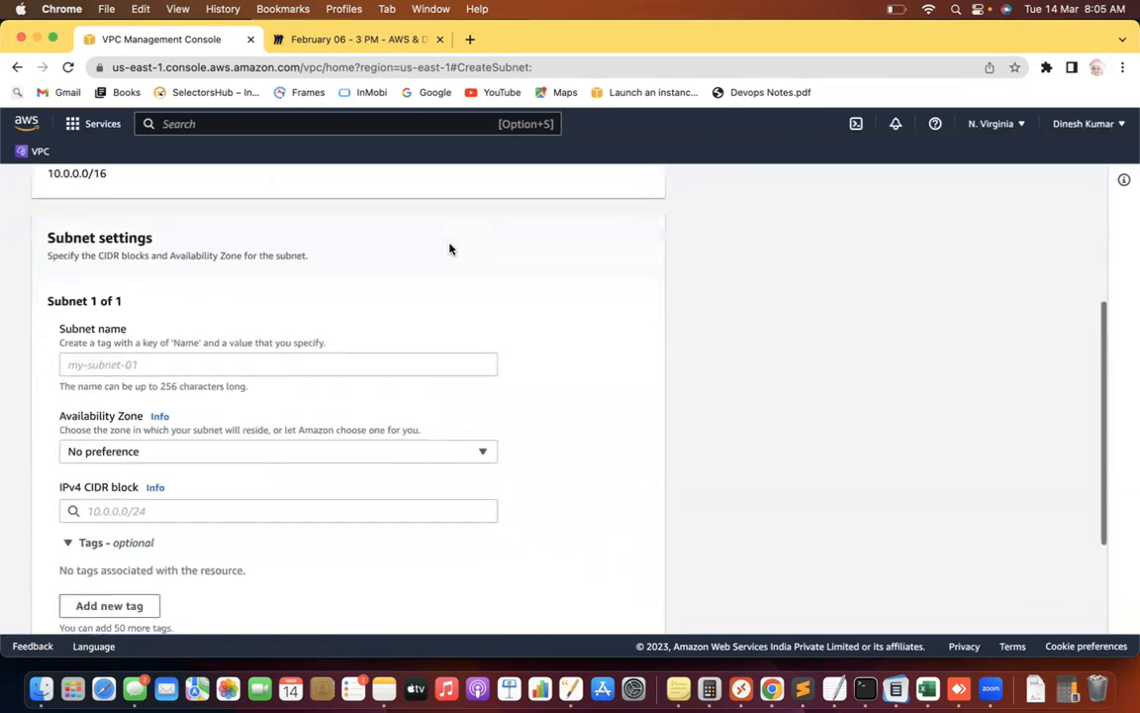
Name the new subnet subnet-custom-private and set its Availability Zone to us-east-1a.
click(107, 273)
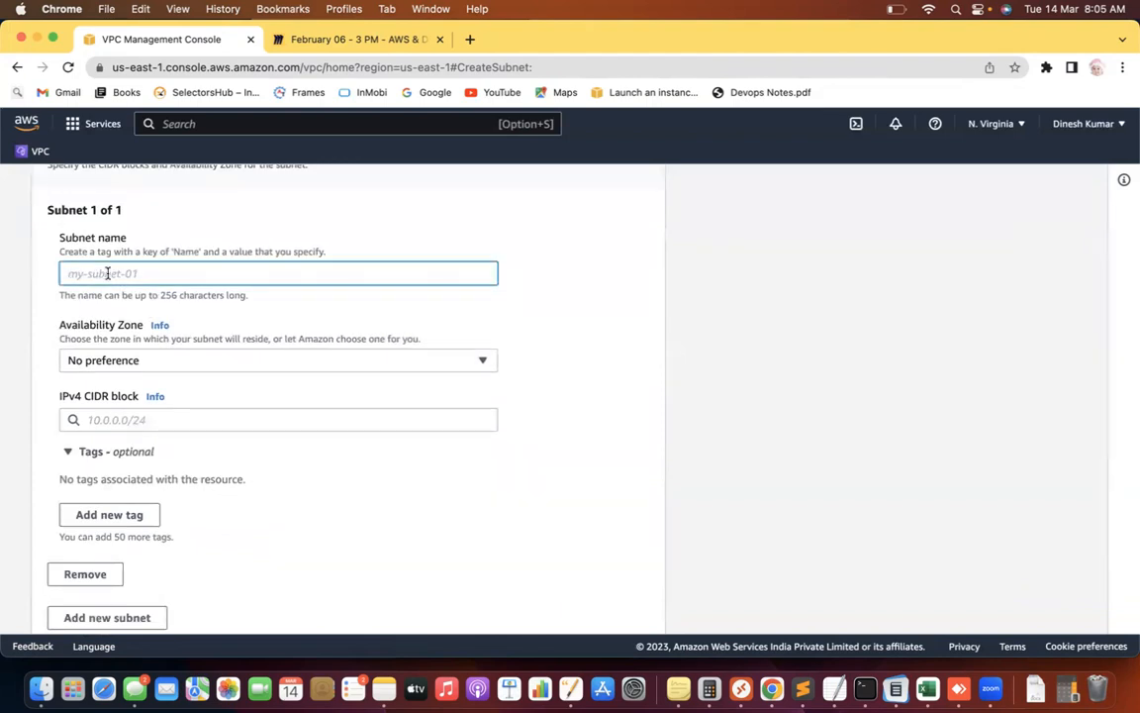
text(subnet)
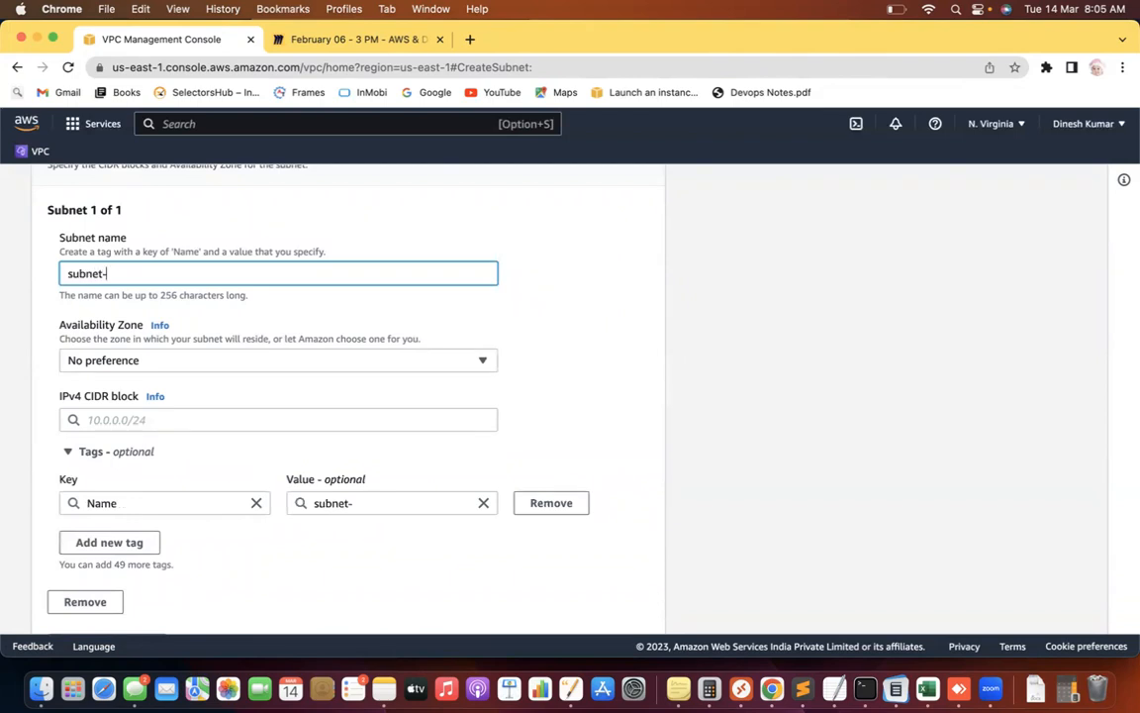
text(-custom-private)
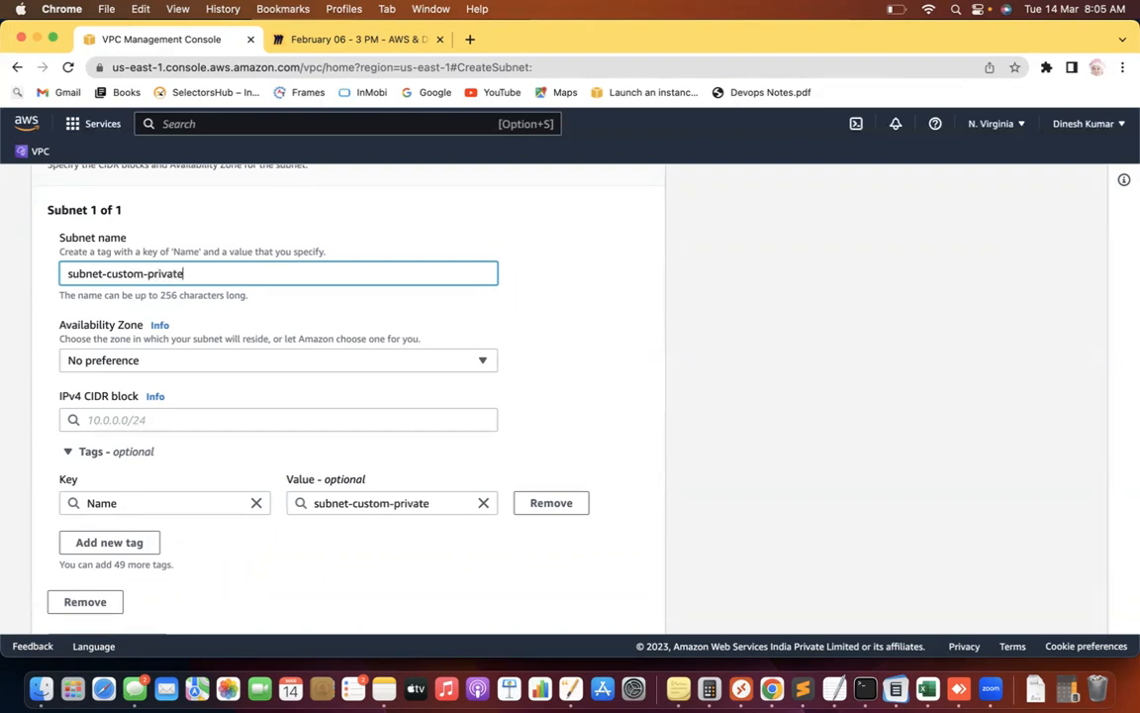
click(587, 288)
scroll(586, 288, down, 3)
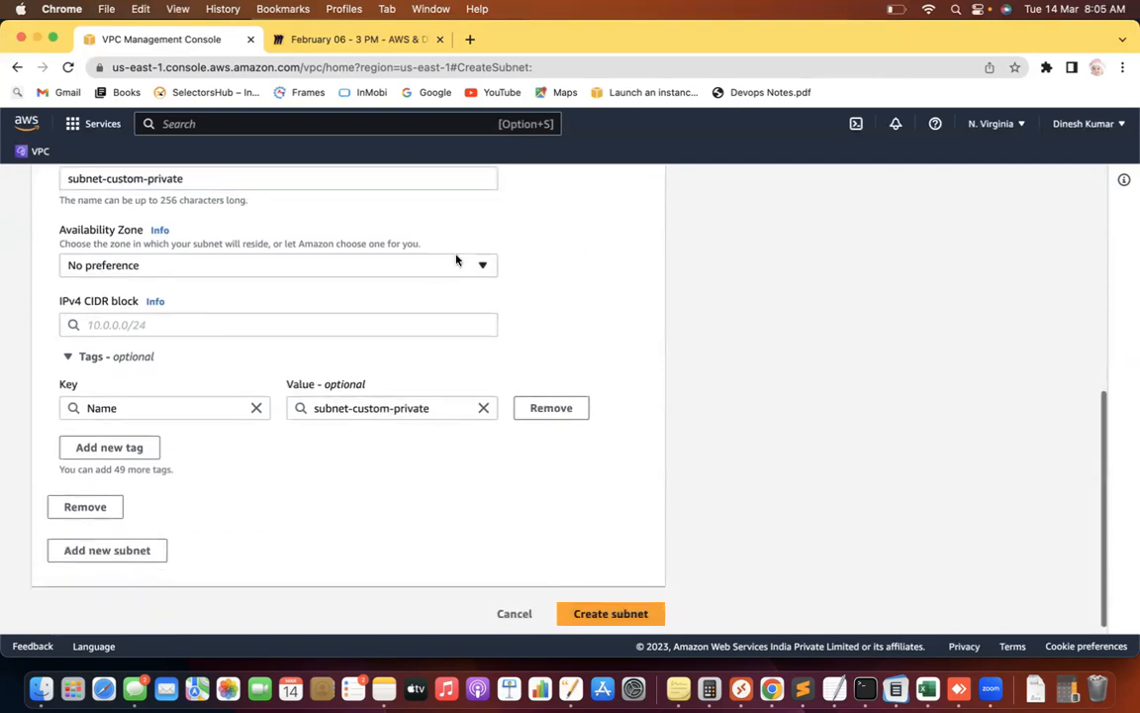
click(437, 262)
click(376, 338)
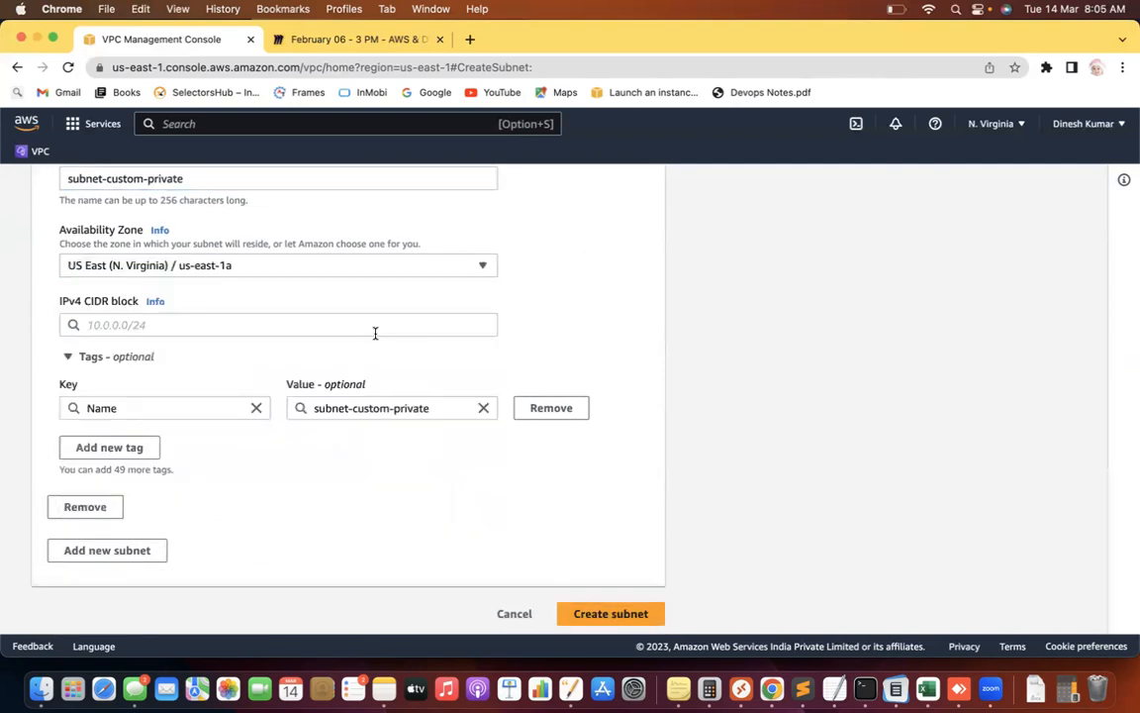
Try to create the private subnet with the IPv4 CIDR block 10.0.0.0/24, and again with 10.0.0.0/26.
click(140, 326)
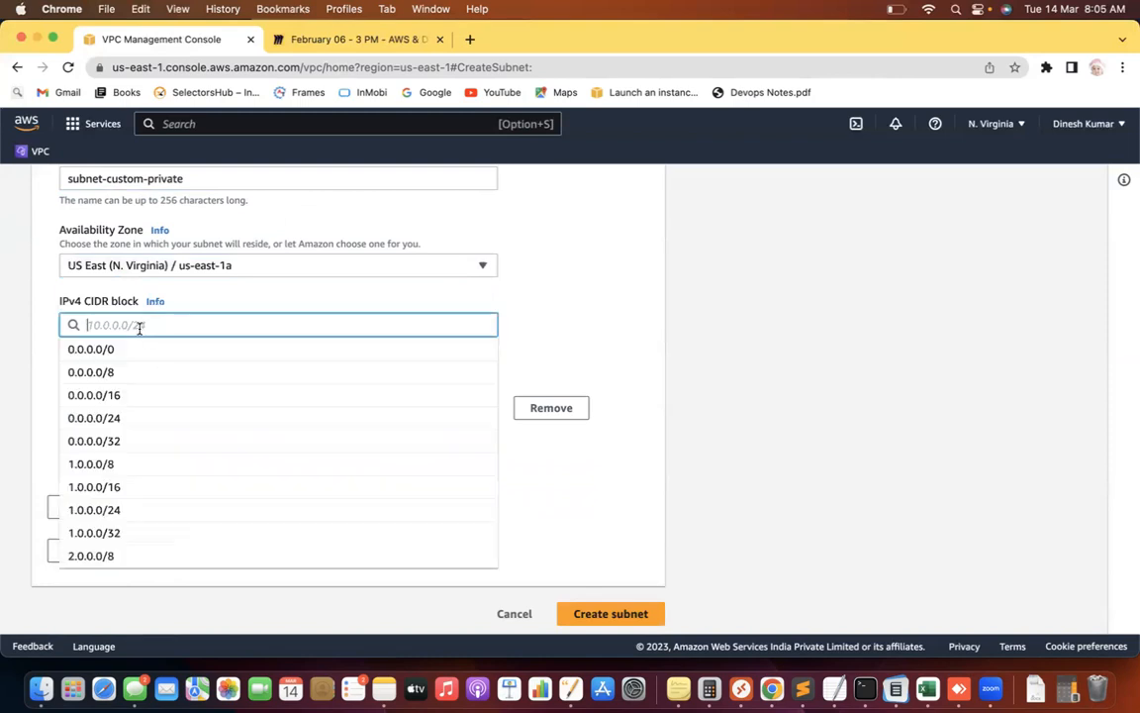
text(10.0.0.0/24)
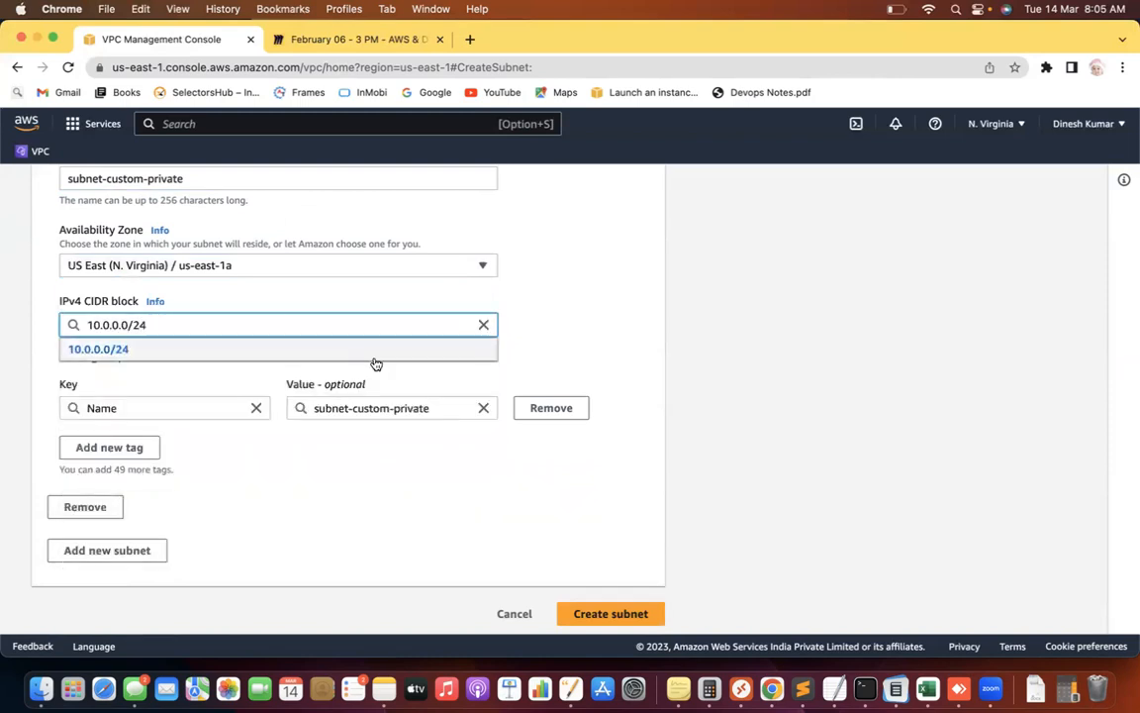
click(218, 348)
click(598, 613)
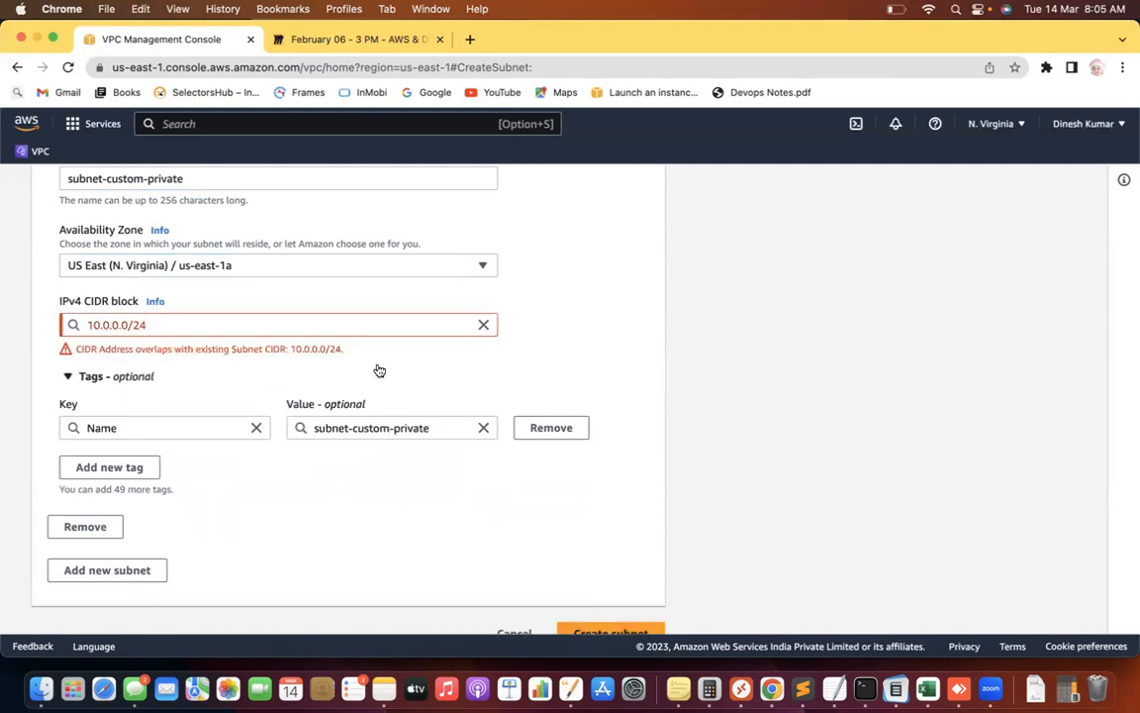
click(166, 322)
key(BackSpace)
text(6)
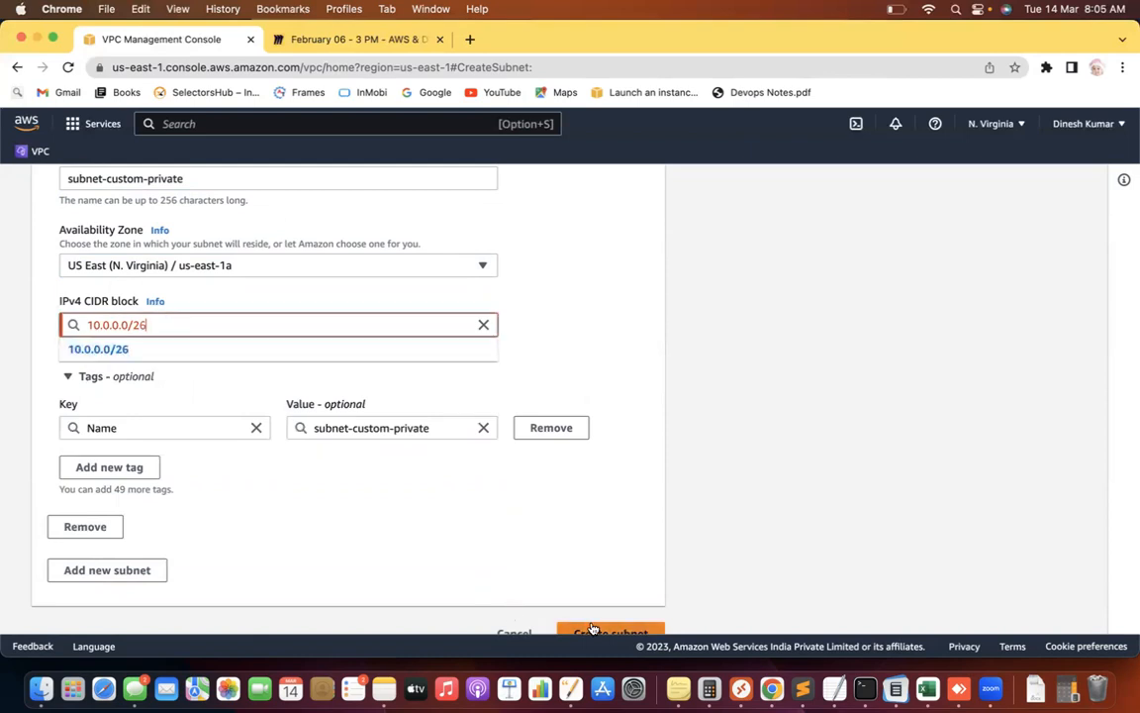
click(592, 628)
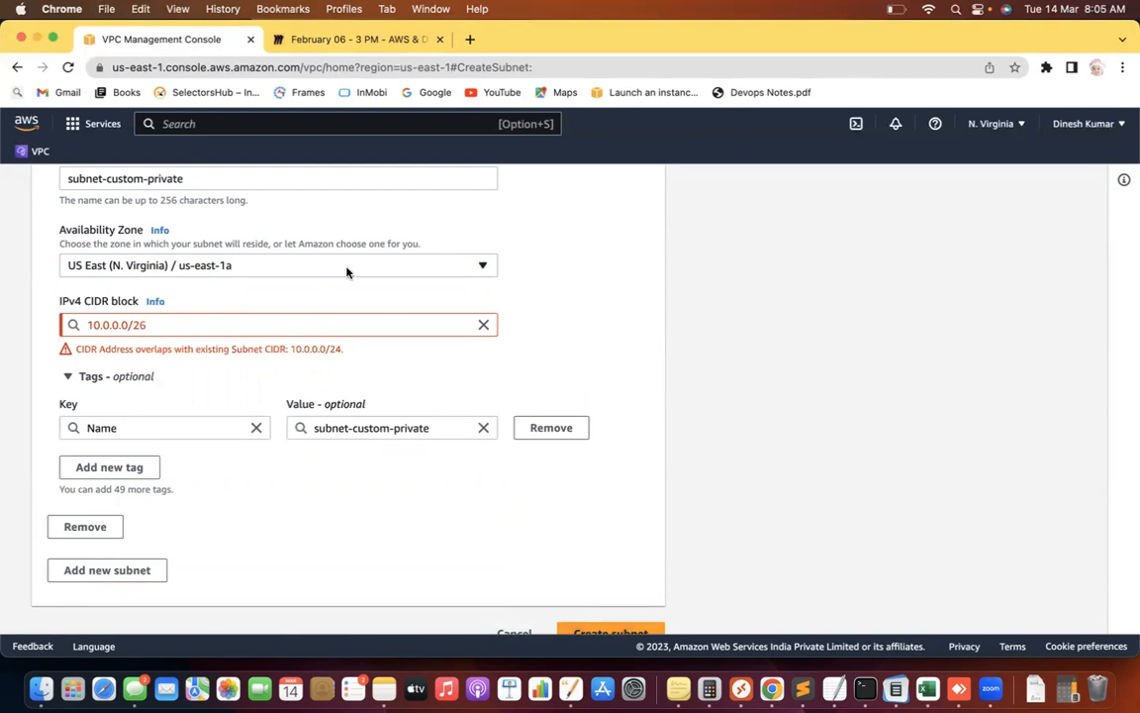
Open the Site24x7 free tools page in a new browser tab and find its IPv4 Subnet Calculator.
click(469, 38)
text(fr)
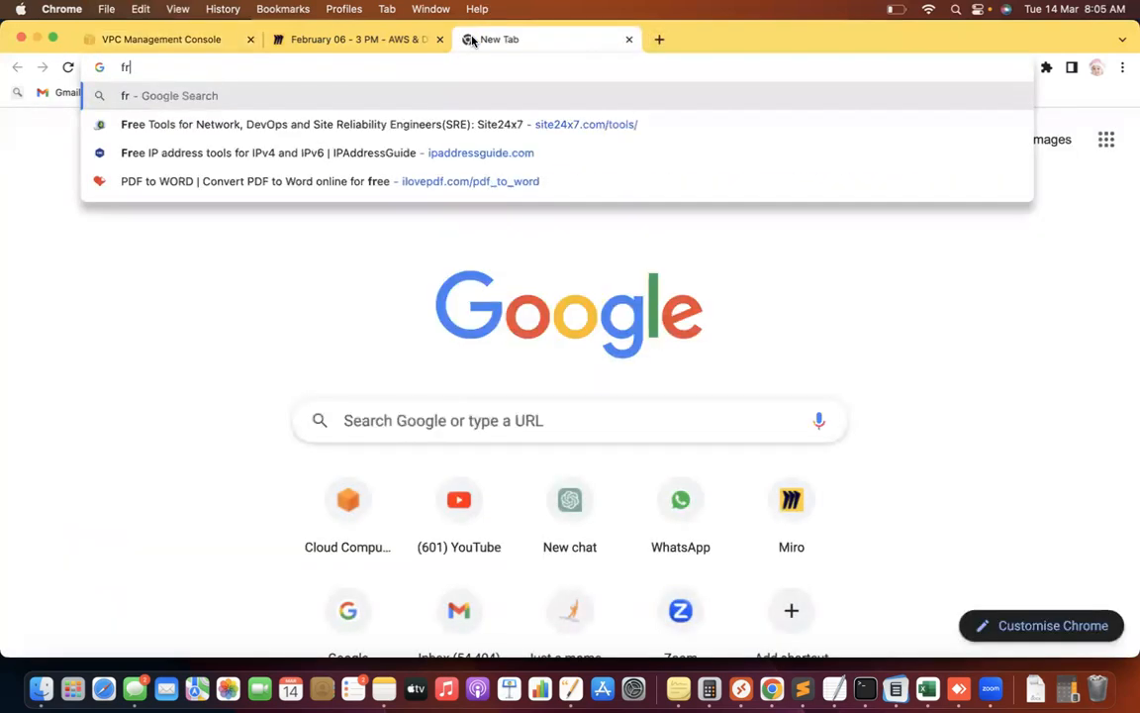
key(Down)
key(Return)
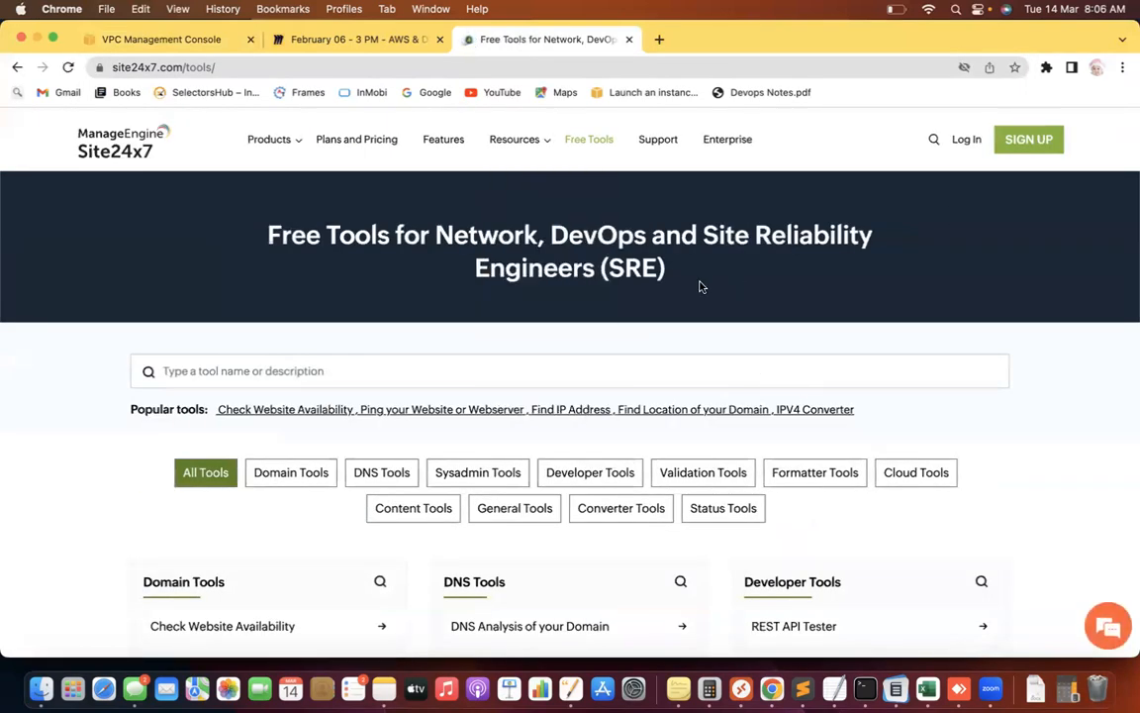
click(483, 369)
text(sub)
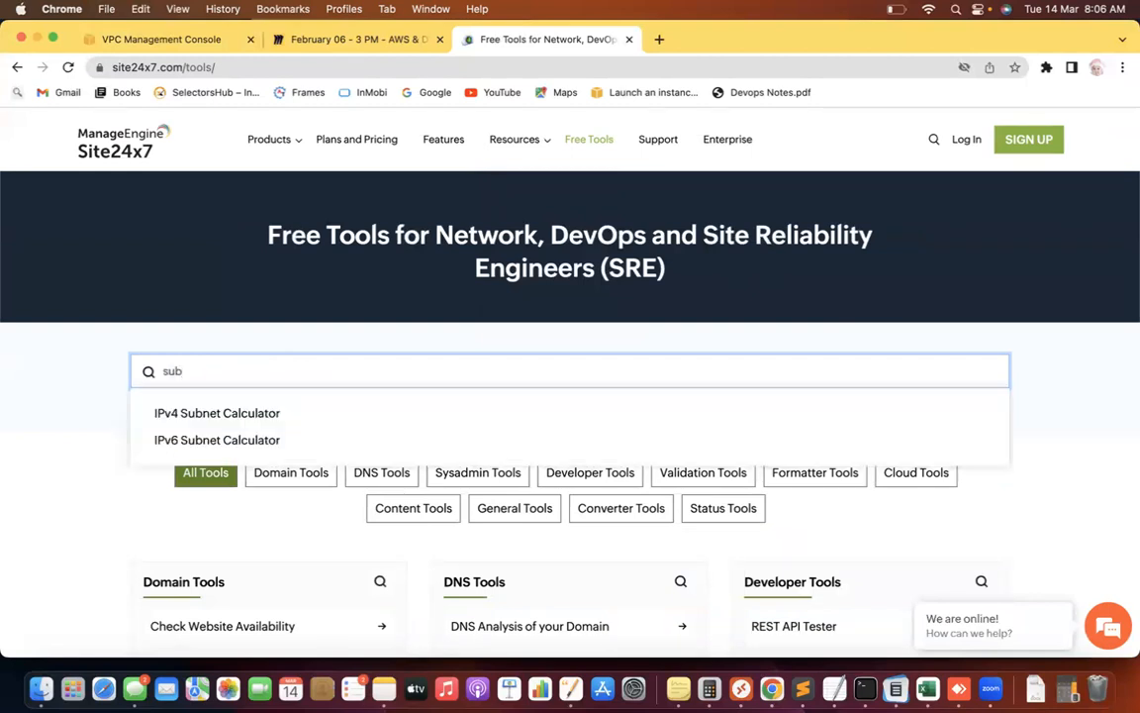
text(net ca)
key(Down)
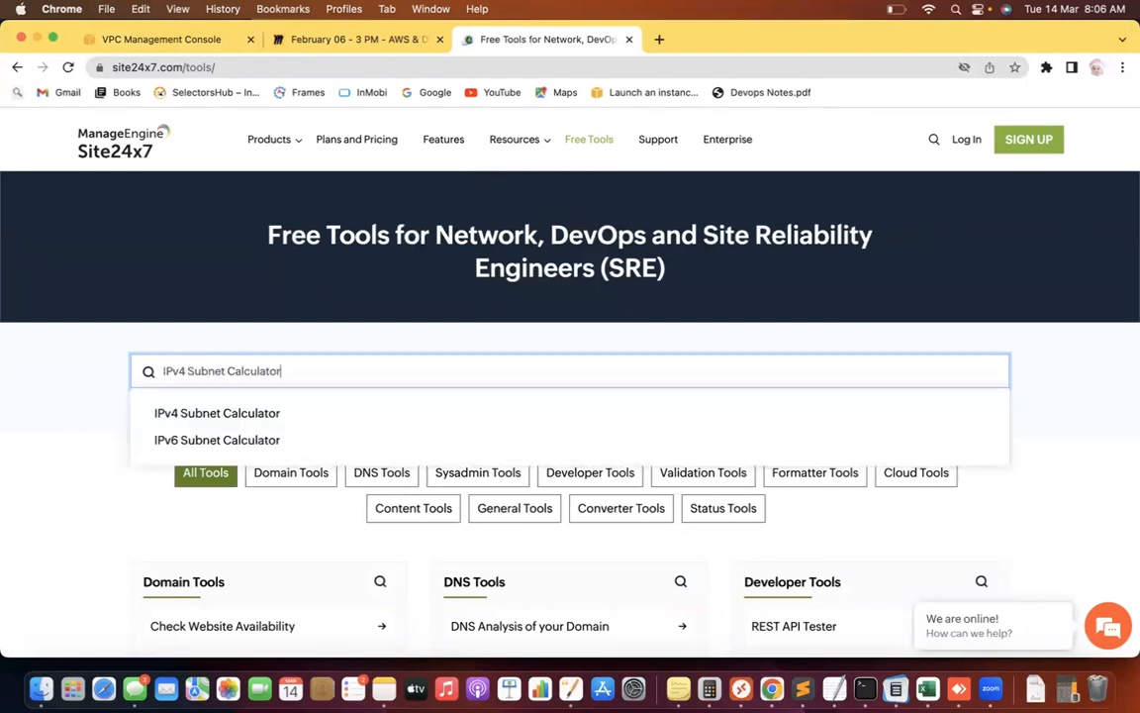
key(Return)
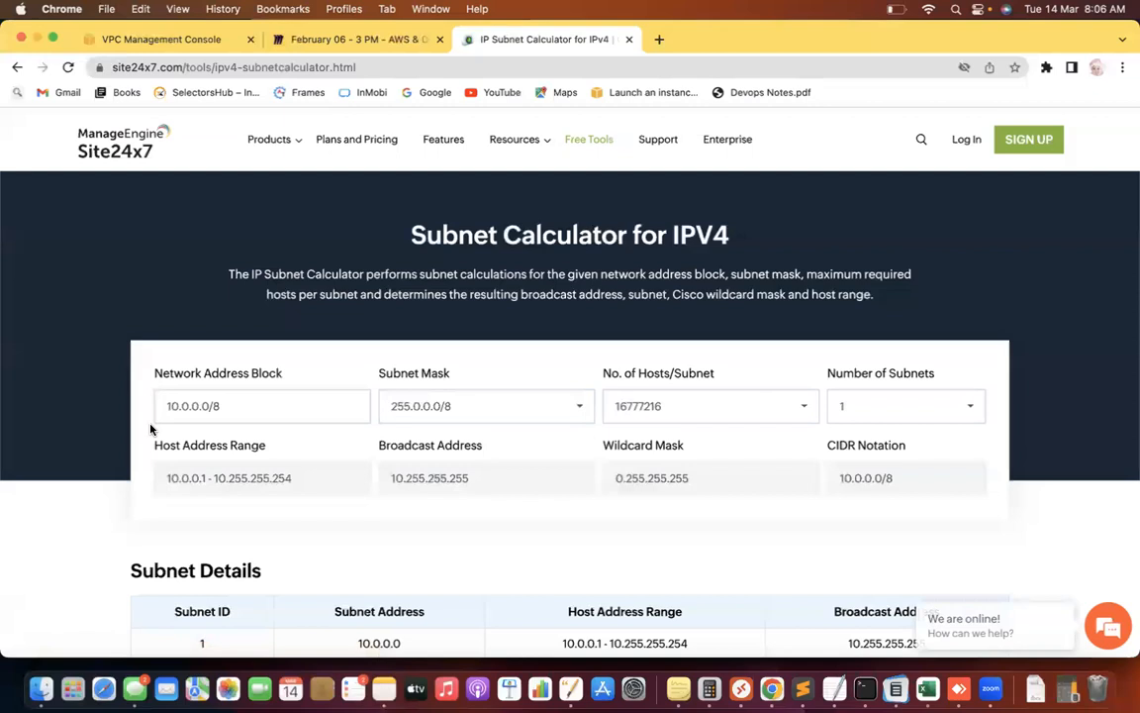
Calculate 2 subnets for the network address block 10.0.0.0/16 and copy the second subnet address, 10.0.128.0.
click(218, 405)
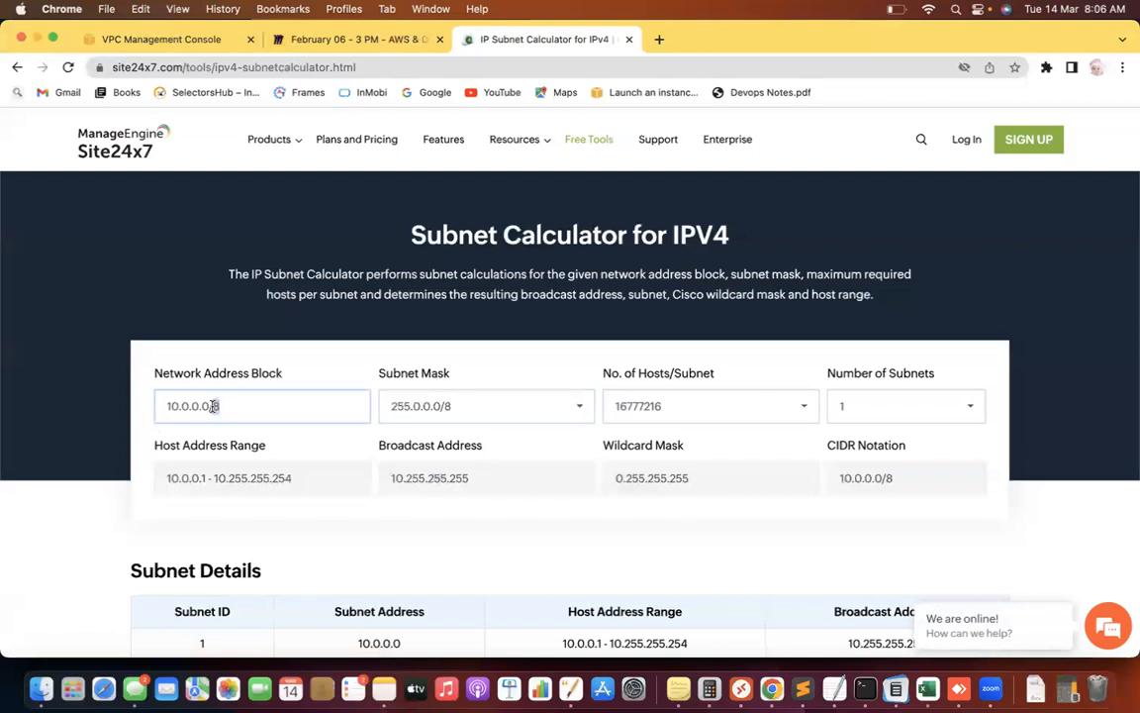
key(BackSpace)
text(16)
click(886, 409)
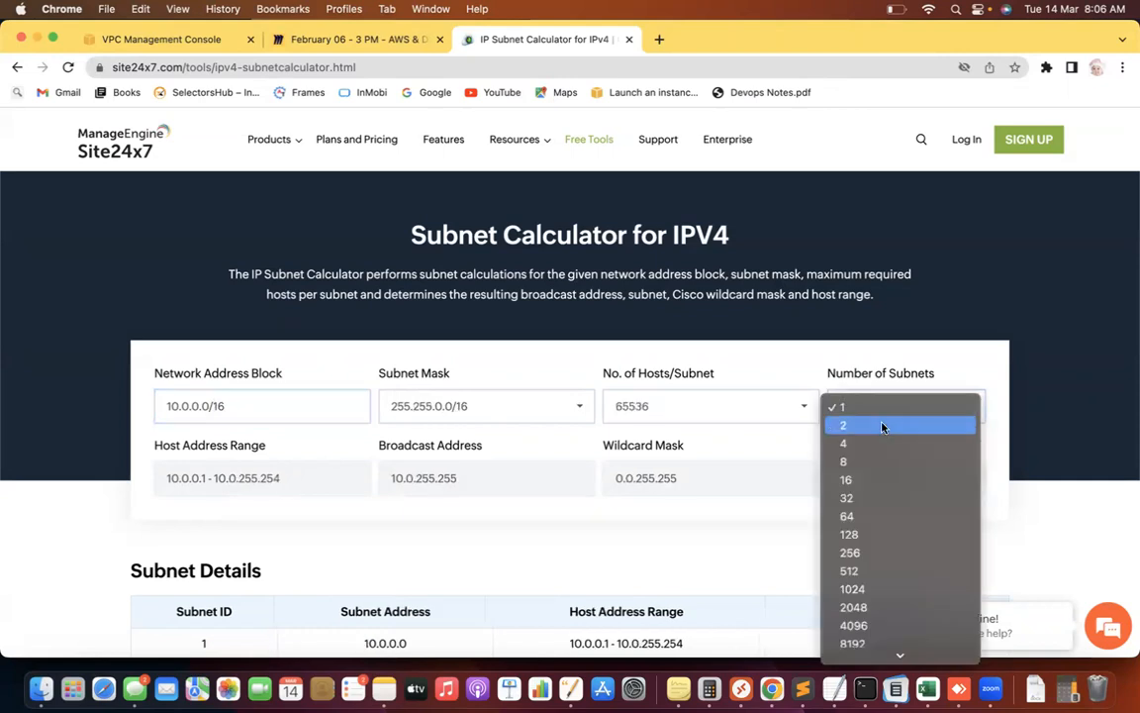
click(813, 437)
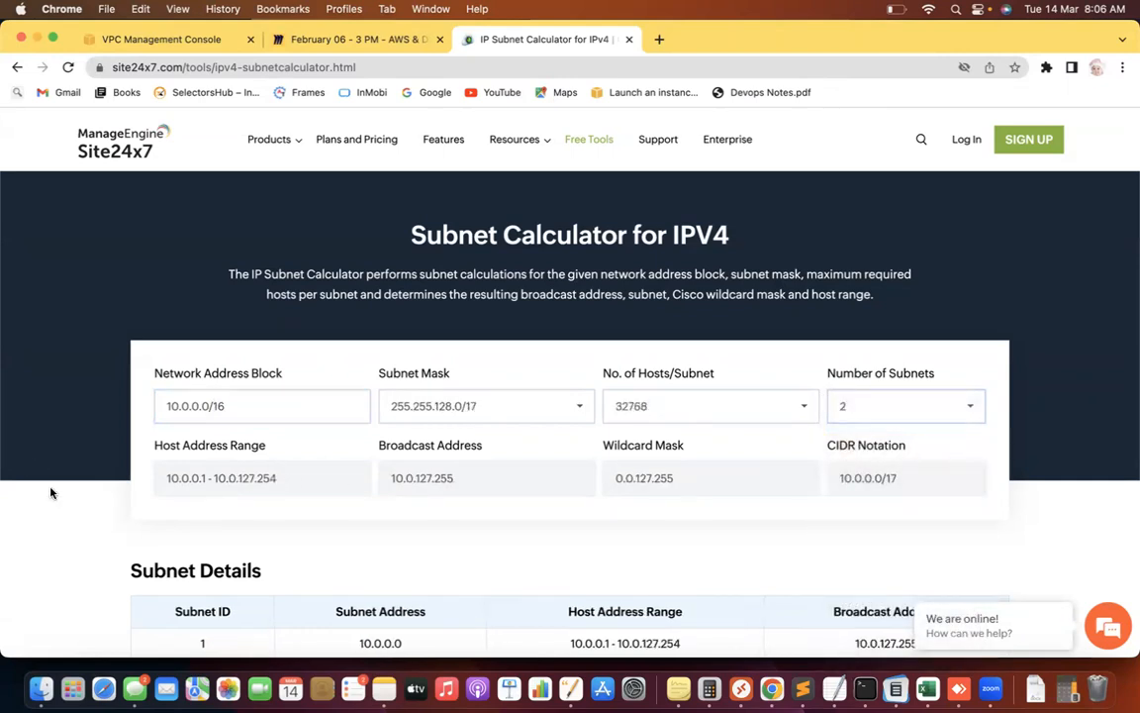
scroll(52, 492, down, 3)
drag(404, 511, 339, 517)
key(super+c)
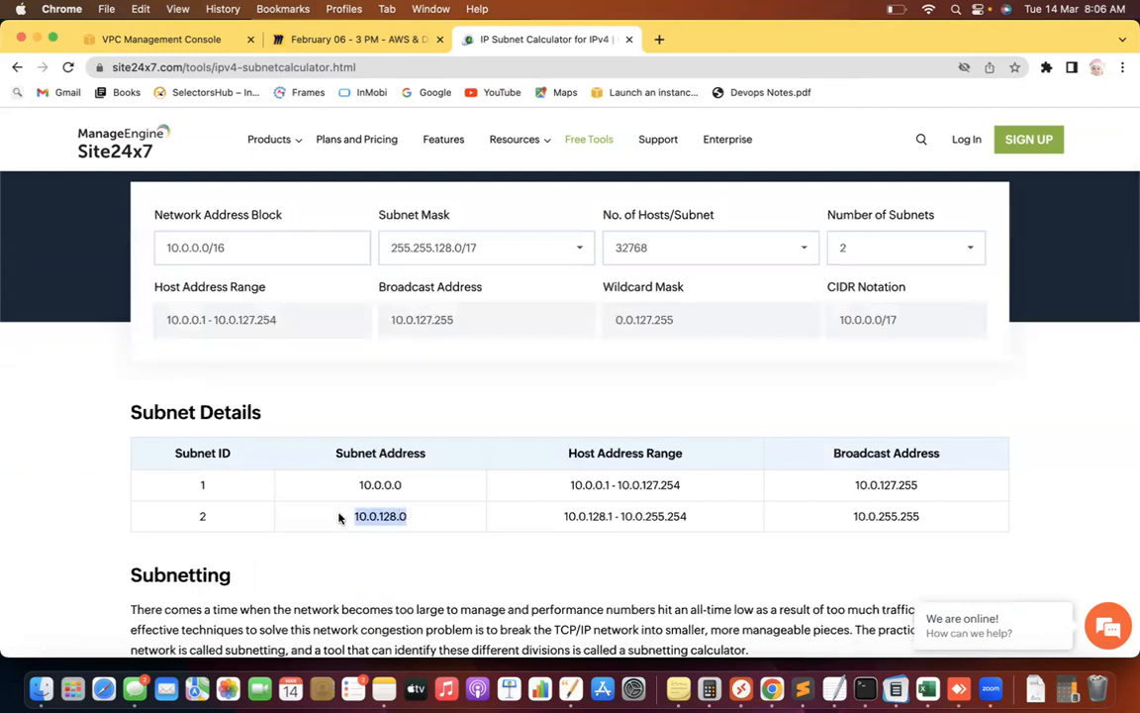
Back in the AWS console, replace the private subnet's IPv4 CIDR block with 10.0.128.0/17 and create the subnet.
click(165, 38)
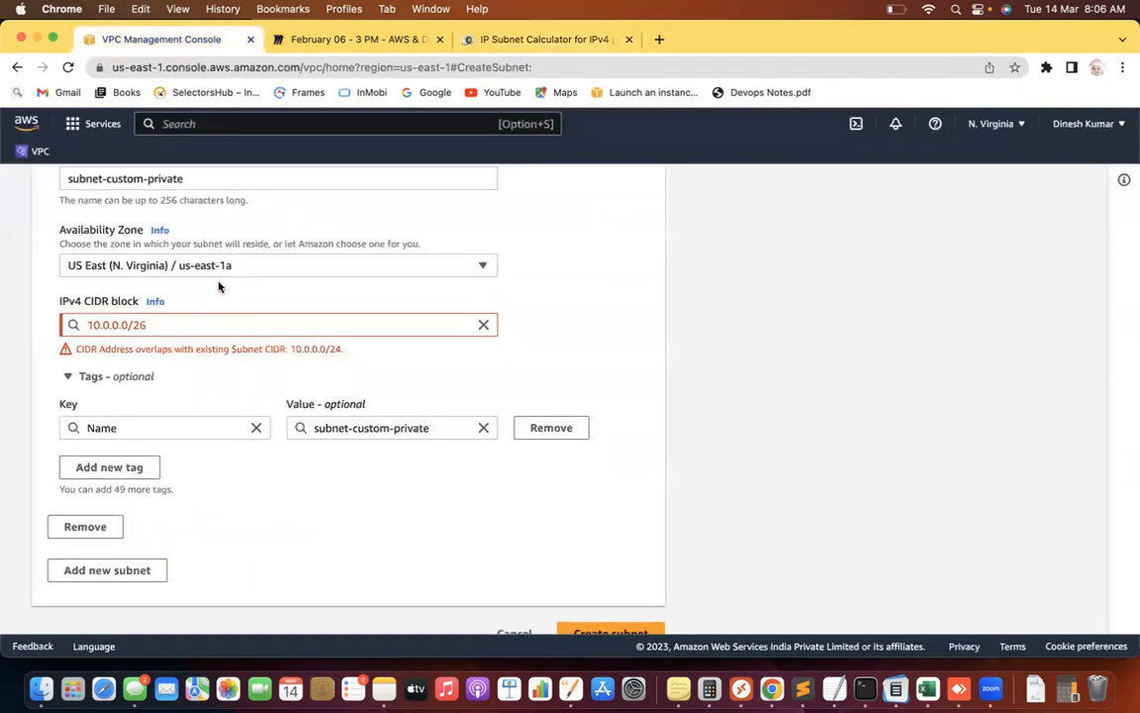
drag(147, 324, 82, 326)
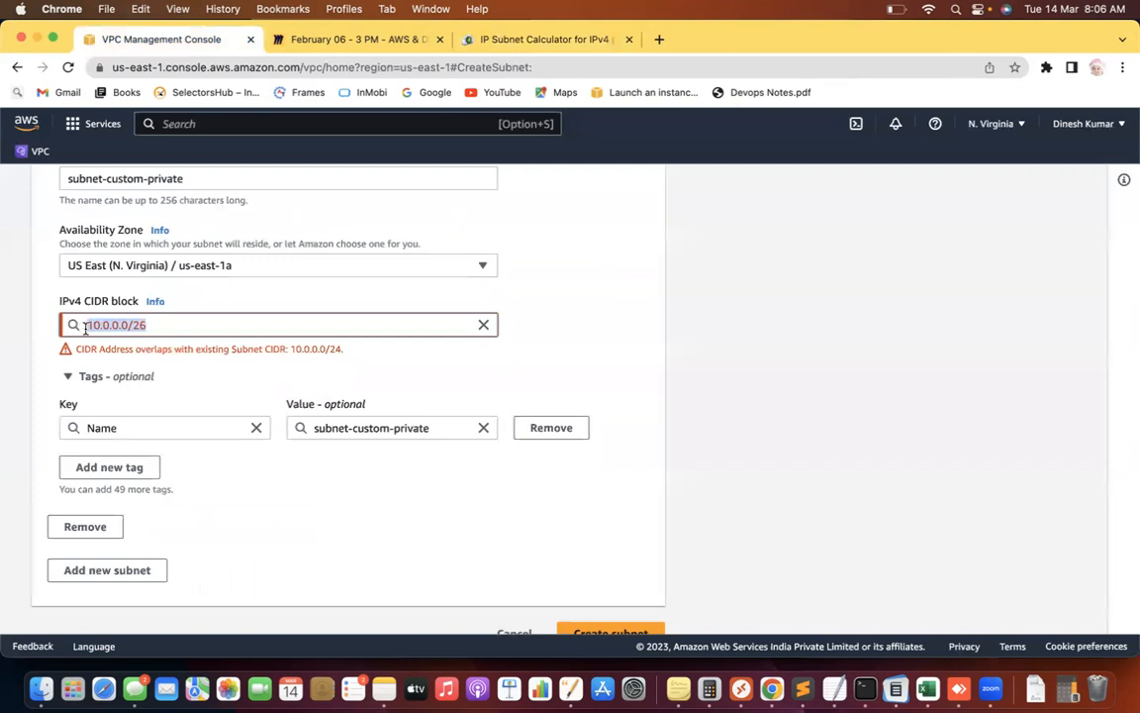
key(super+v)
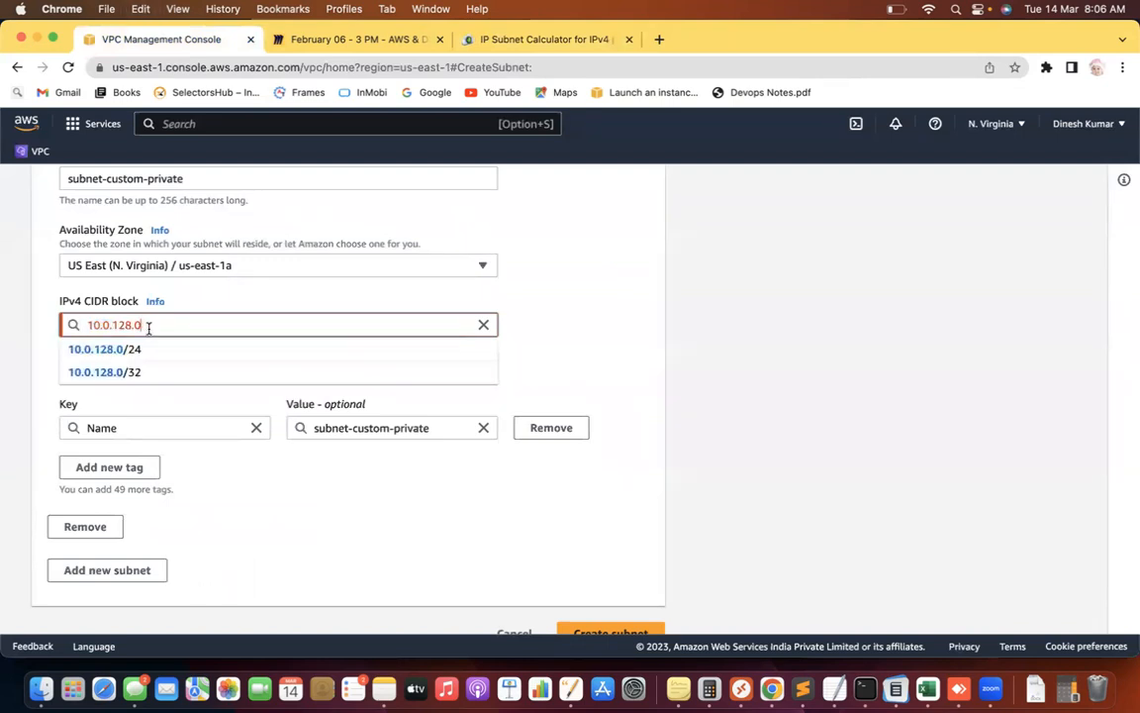
text(/)
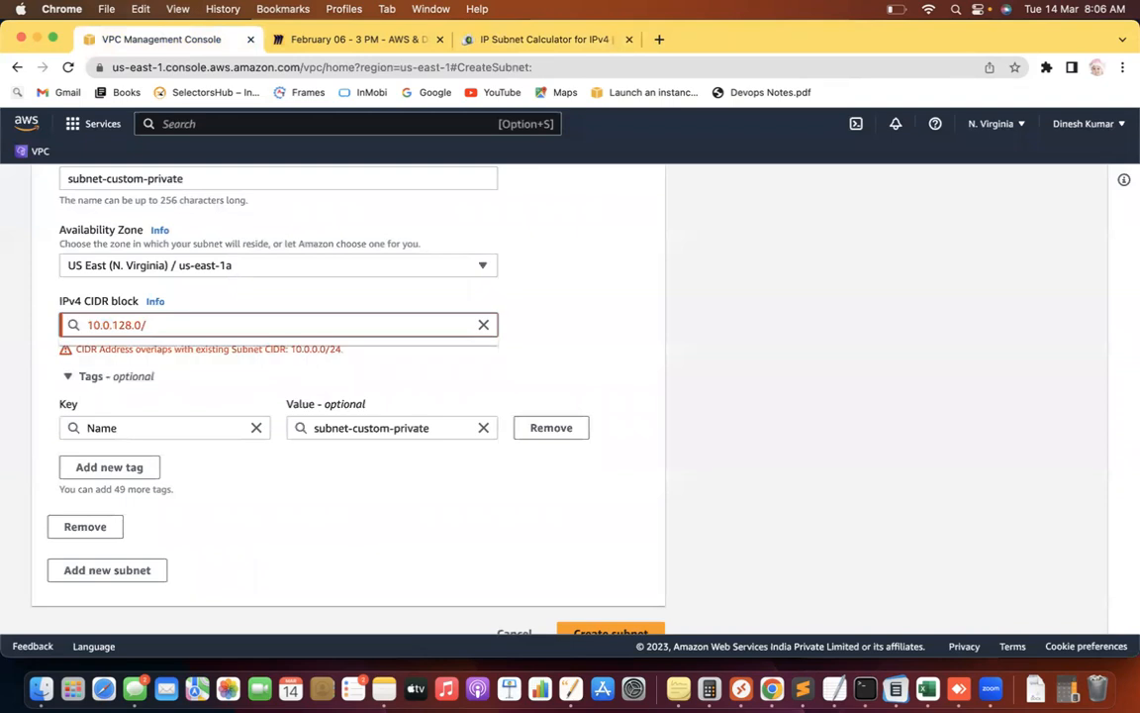
text(17)
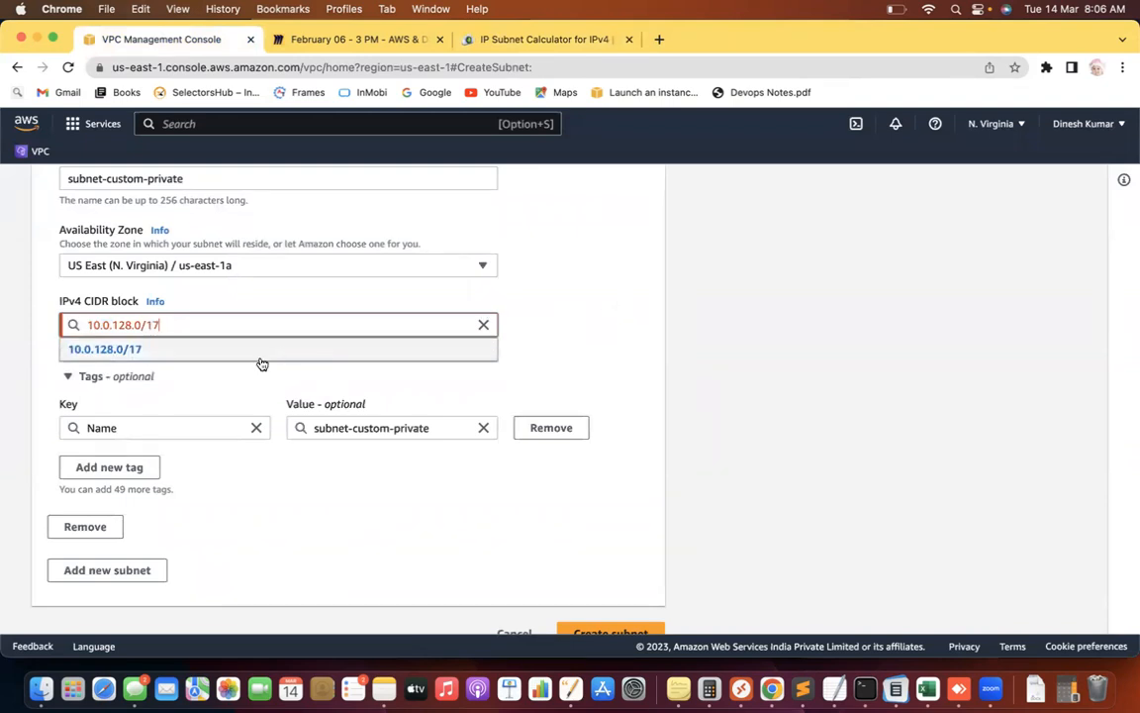
click(258, 358)
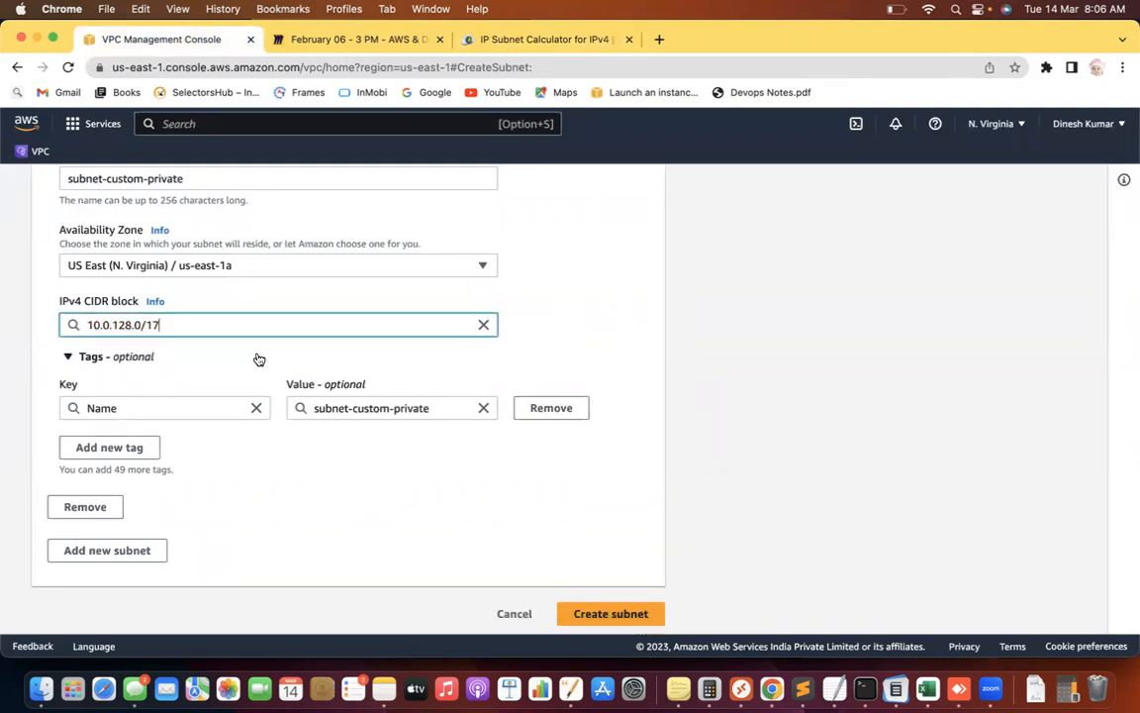
click(620, 617)
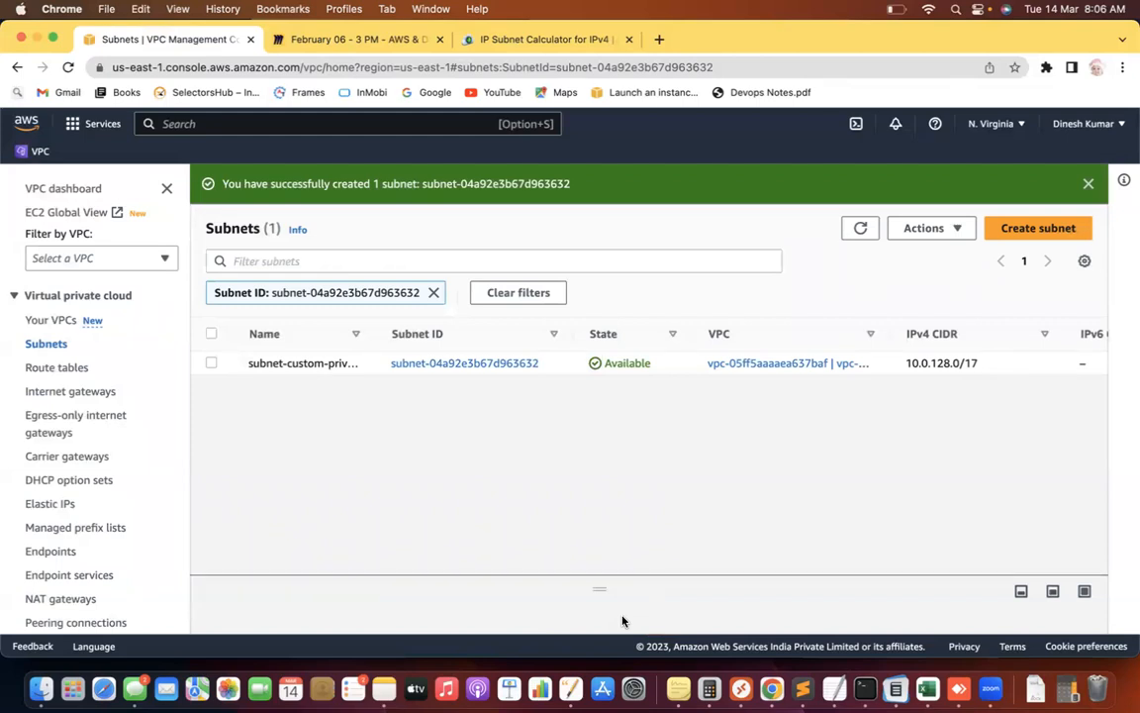
Filter the list of subnets by 10.0.128.0 and return to the list of VPCs.
click(304, 258)
key(super+v)
key(Return)
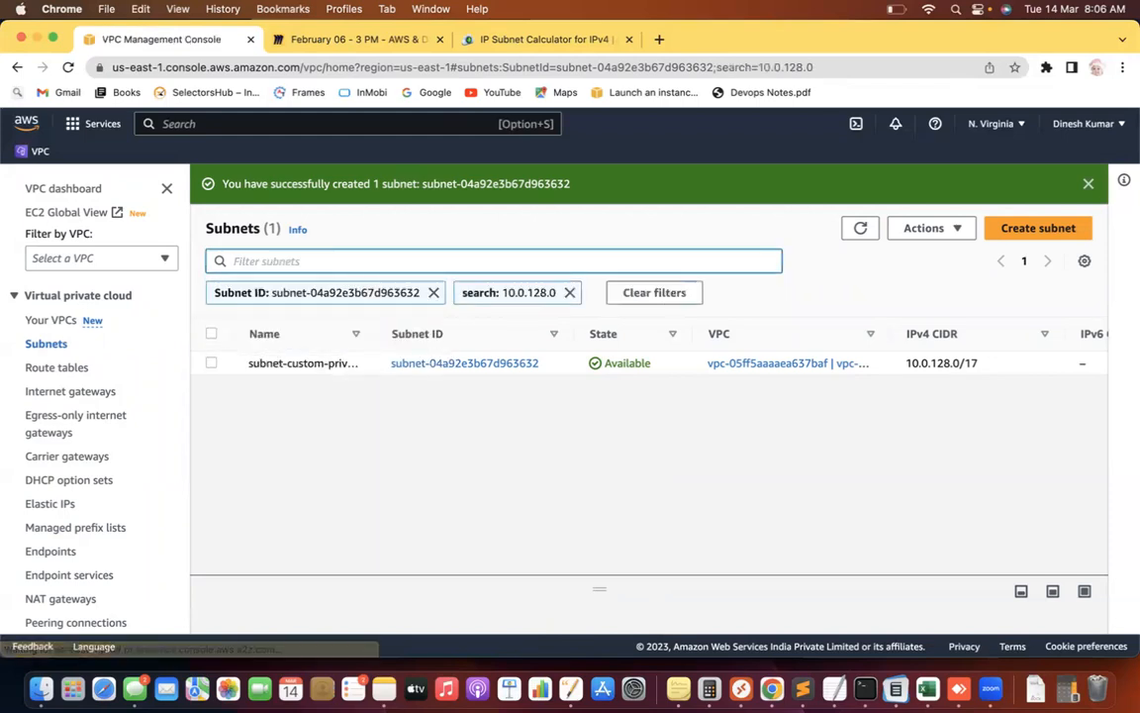
click(60, 320)
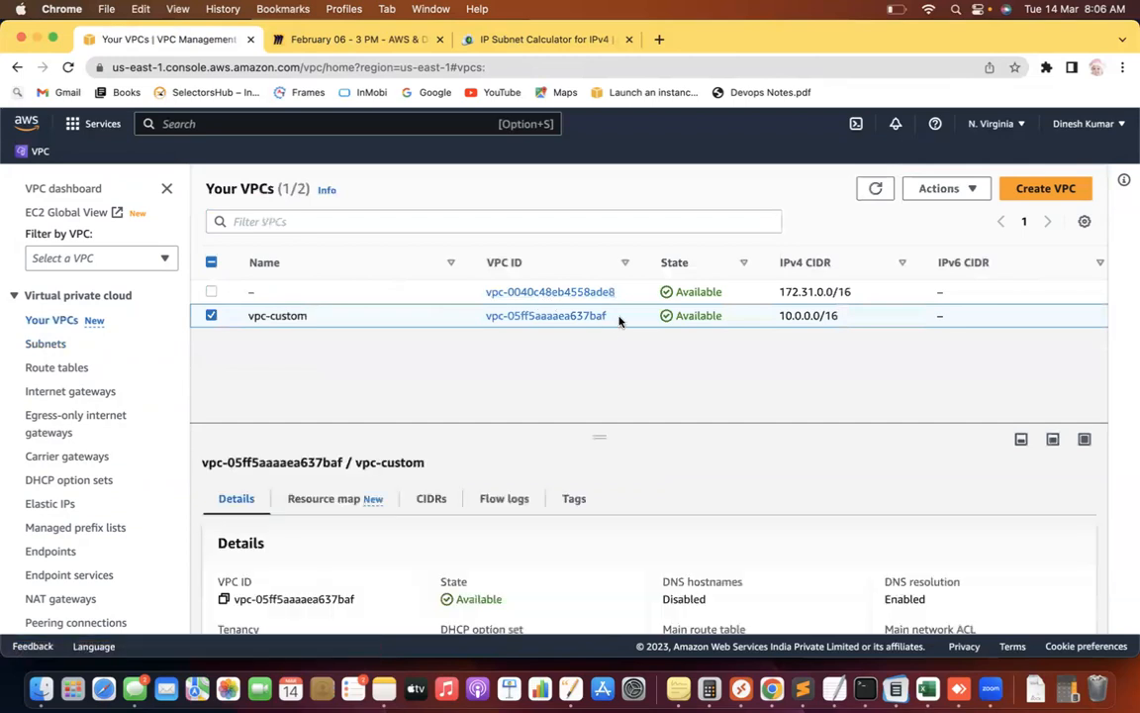
Copy the VPC ID of vpc-custom and filter the list of subnets by vpc-05ff5aaaaea637baf.
drag(618, 321, 470, 322)
key(super+c)
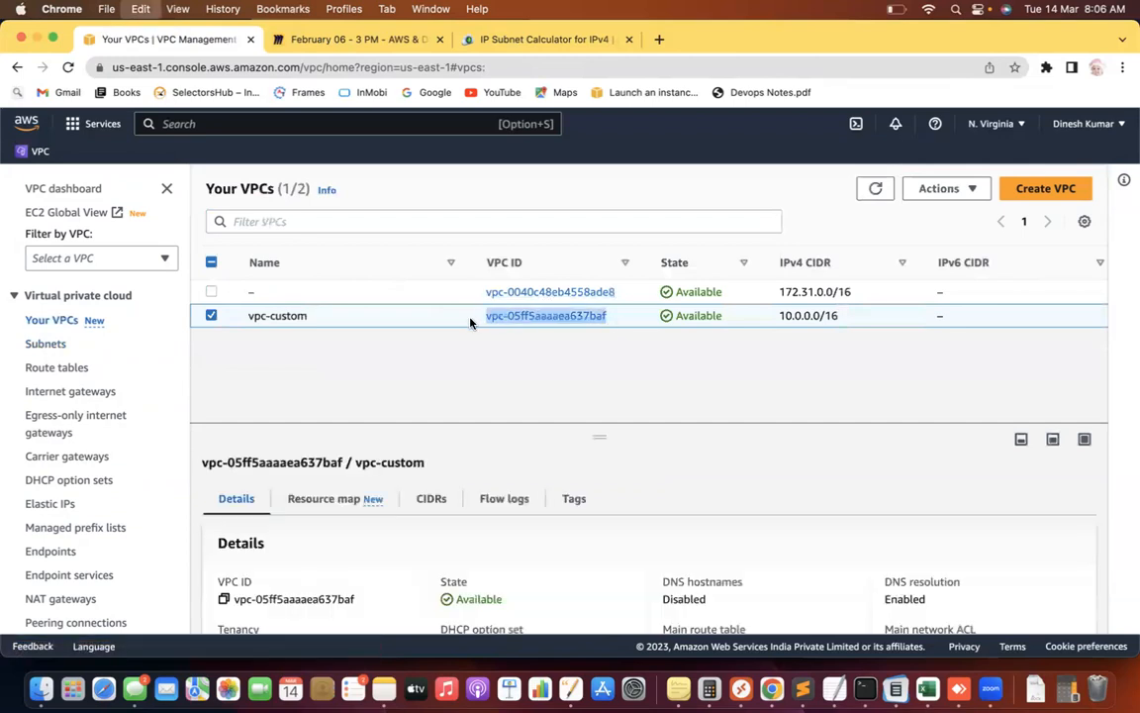
click(45, 345)
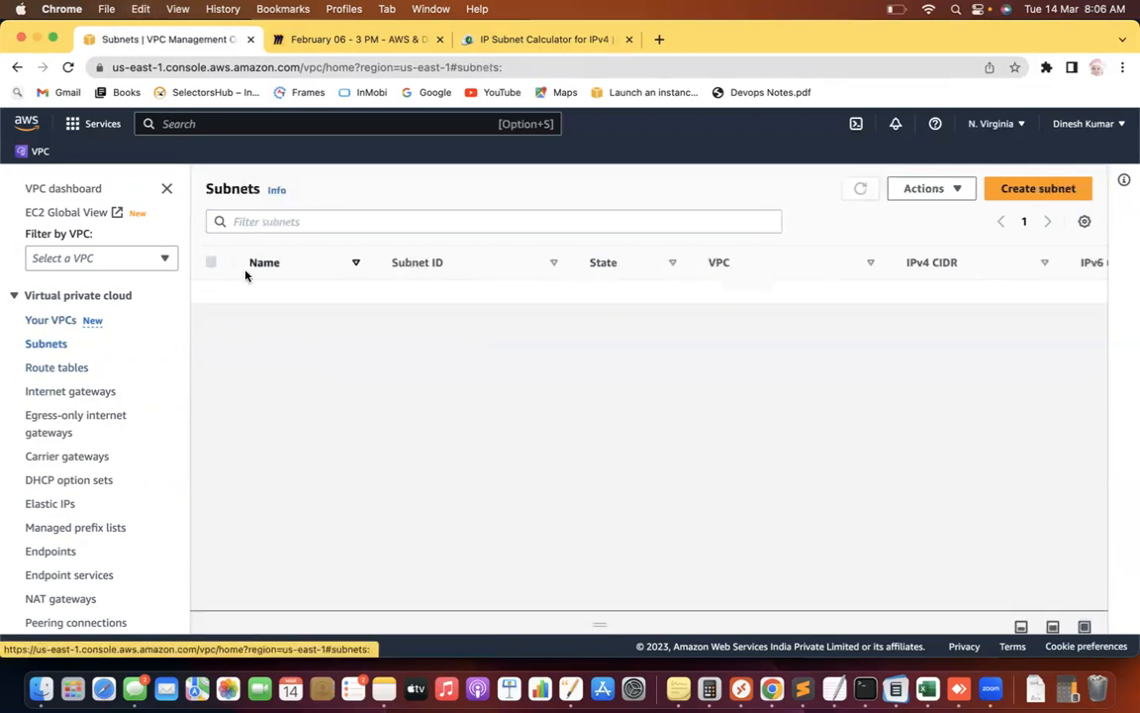
click(276, 220)
key(super+v)
key(Return)
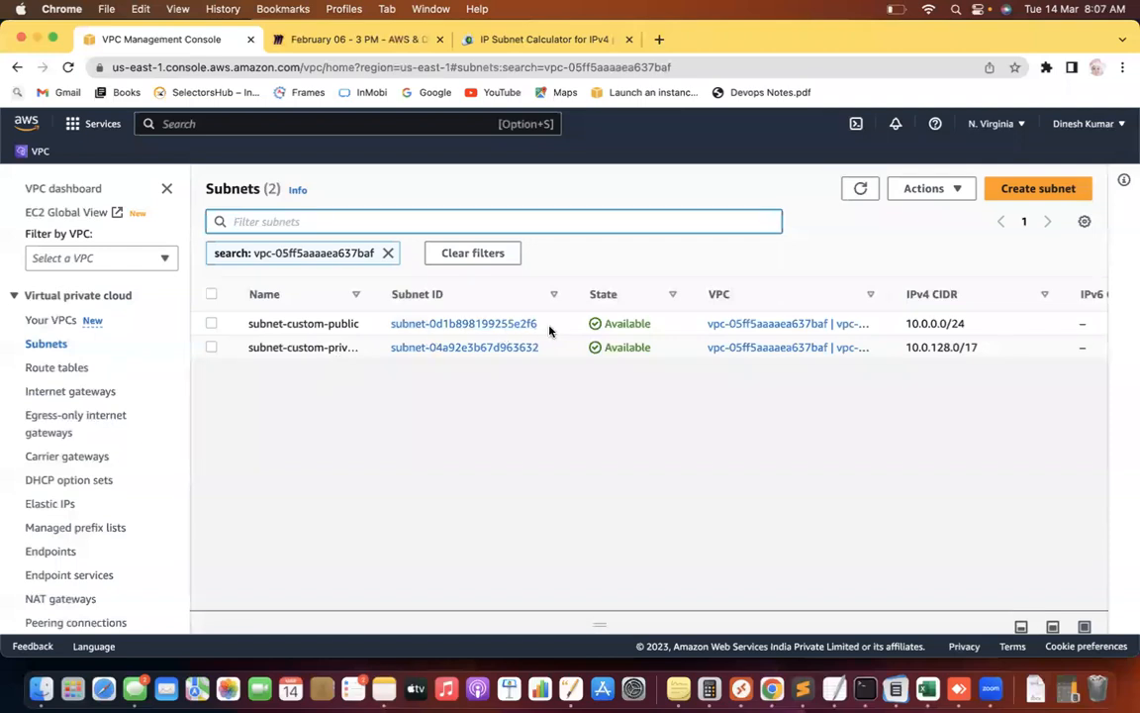
Copy the subnet ID of subnet-custom-public and filter the list of route tables by subnet-0d1b898199255e2f6.
drag(539, 323, 394, 329)
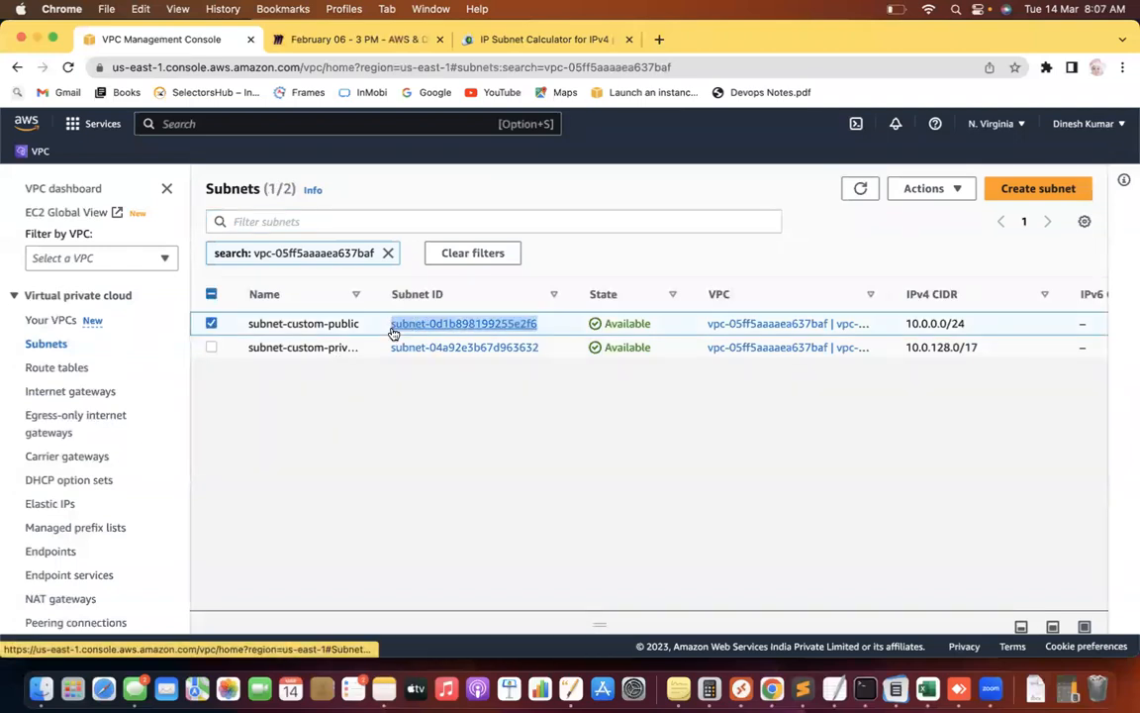
click(56, 368)
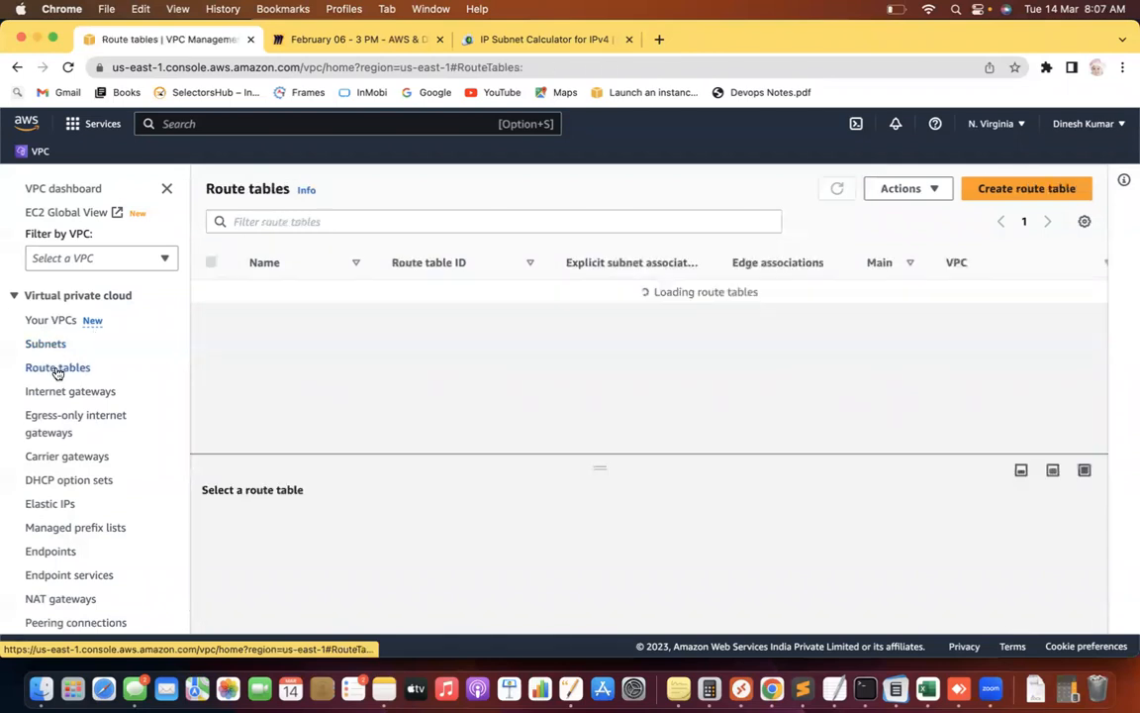
click(280, 222)
key(super+v)
key(Return)
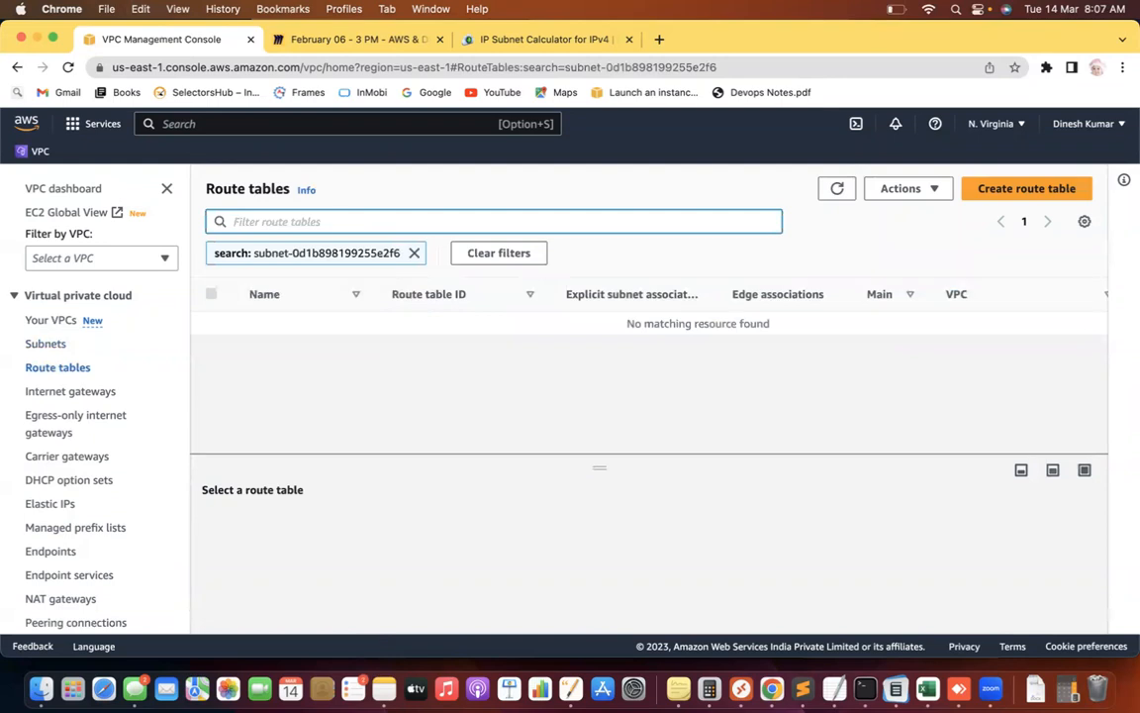
Reload the unfiltered list of route tables and check the Main value of the custom VPC's route table.
click(57, 371)
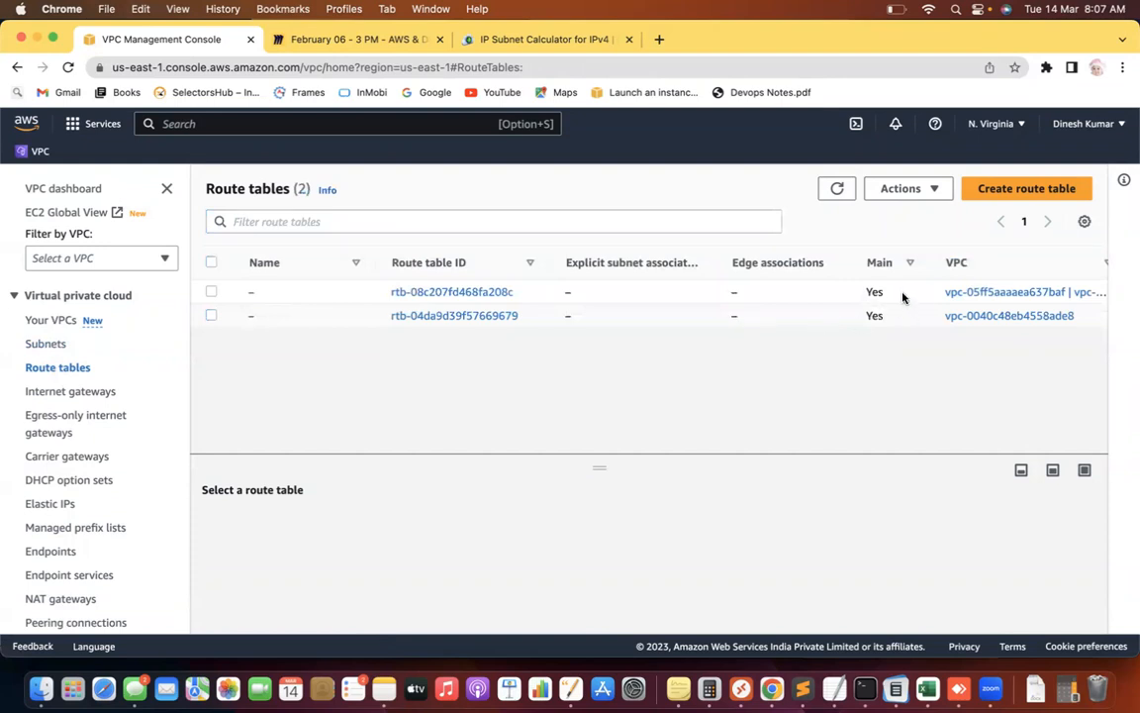
drag(896, 295, 844, 295)
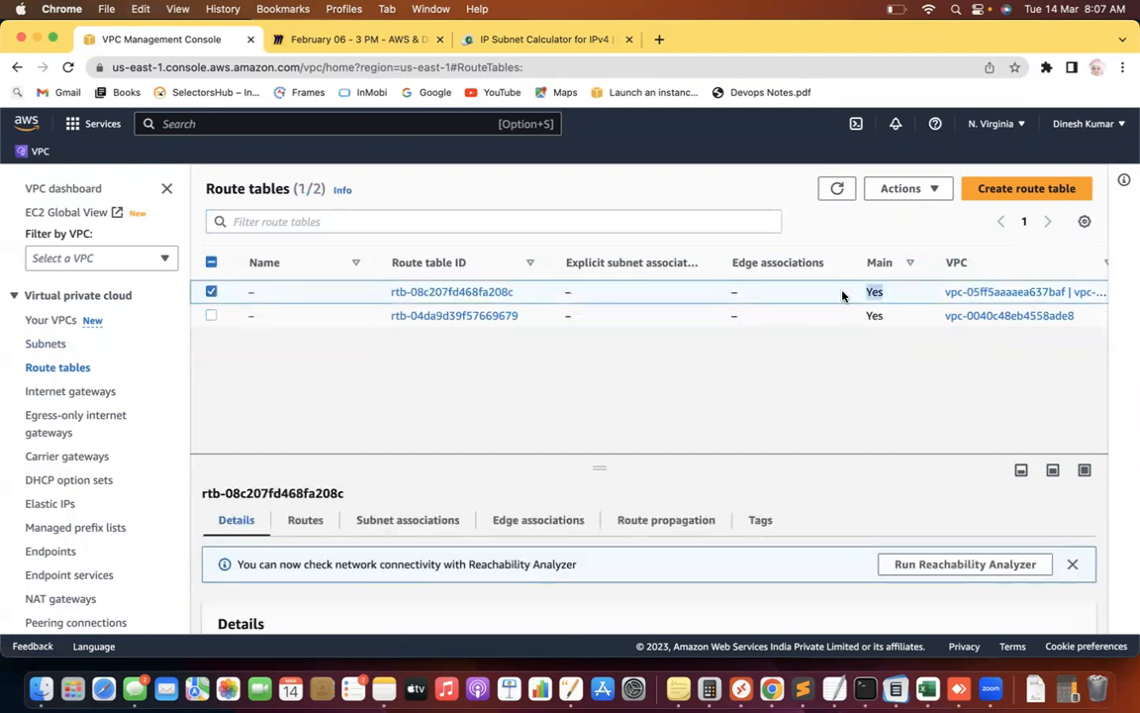
click(210, 292)
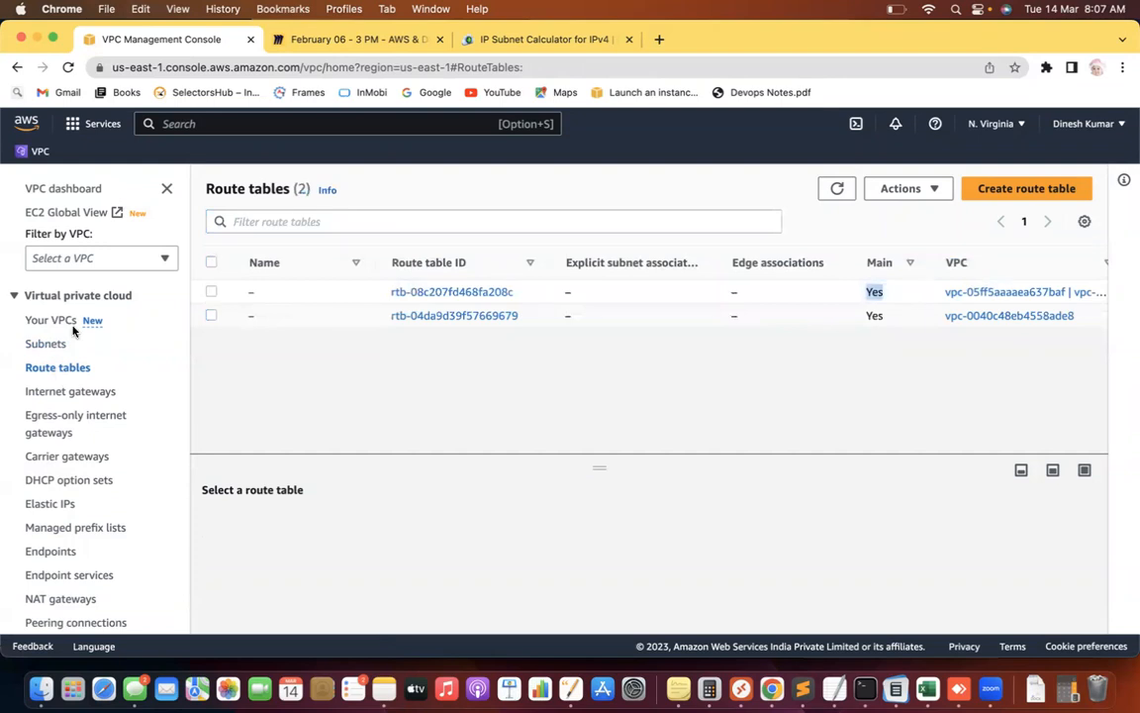
Filter the route tables by the VPC ID of vpc-custom, and look over the subnets before returning to the unfiltered route tables.
click(59, 323)
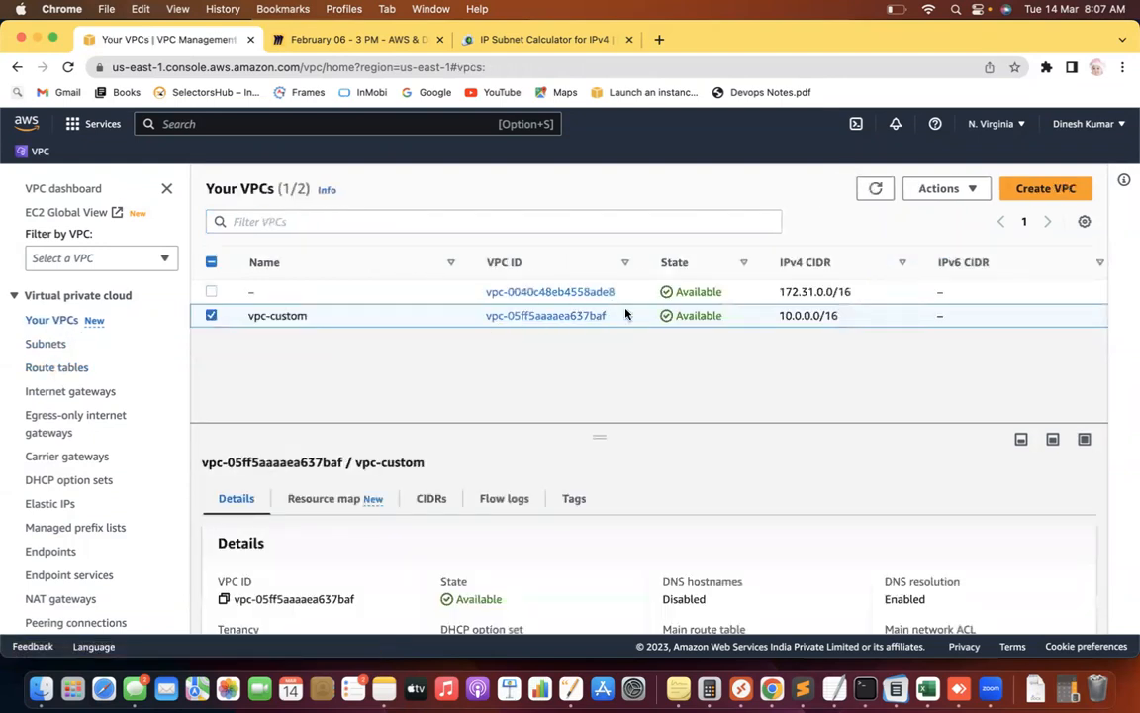
drag(625, 314, 473, 317)
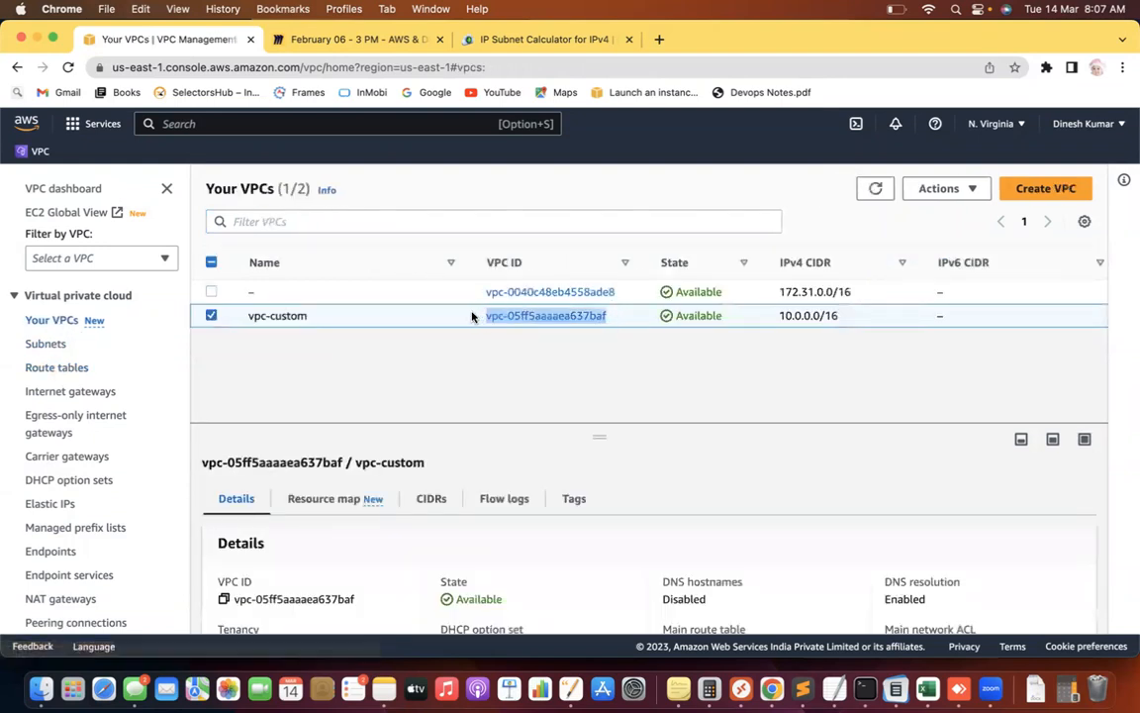
click(57, 368)
click(306, 221)
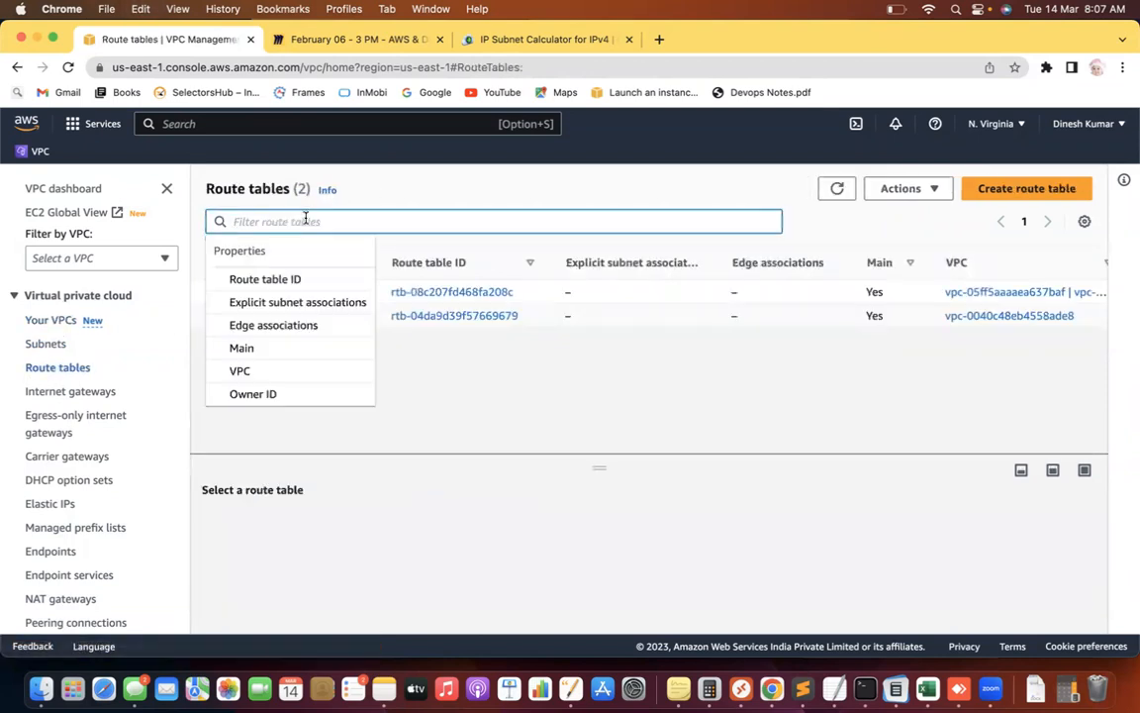
key(super+v)
key(Return)
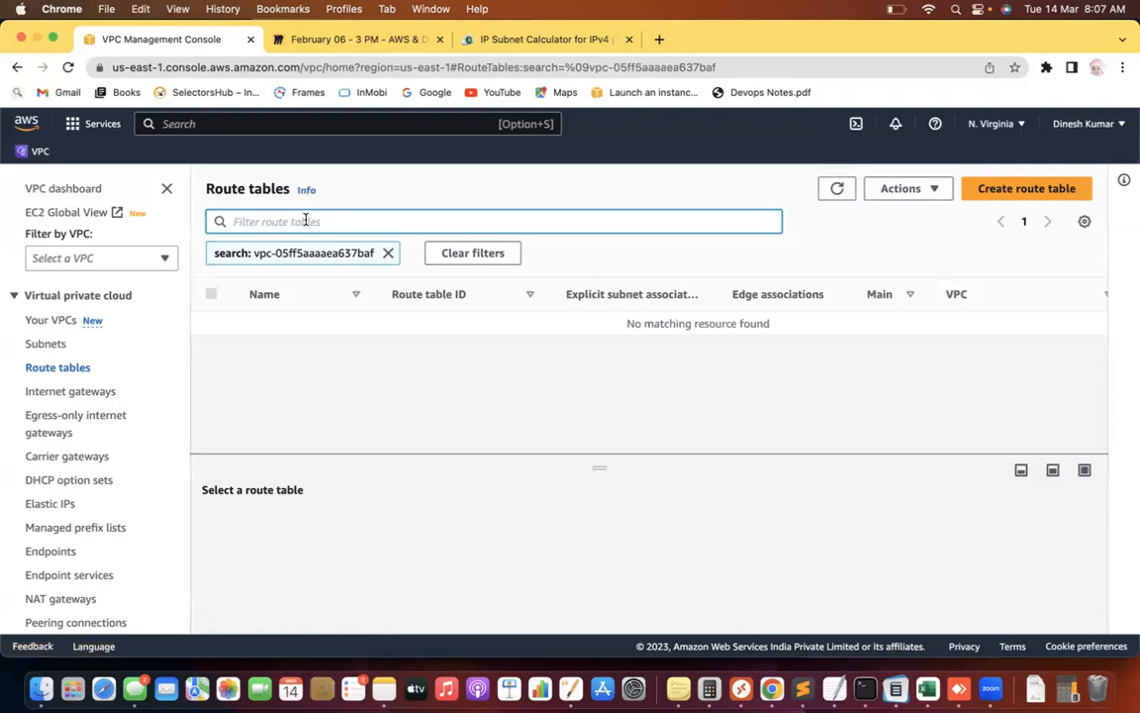
key(super+v)
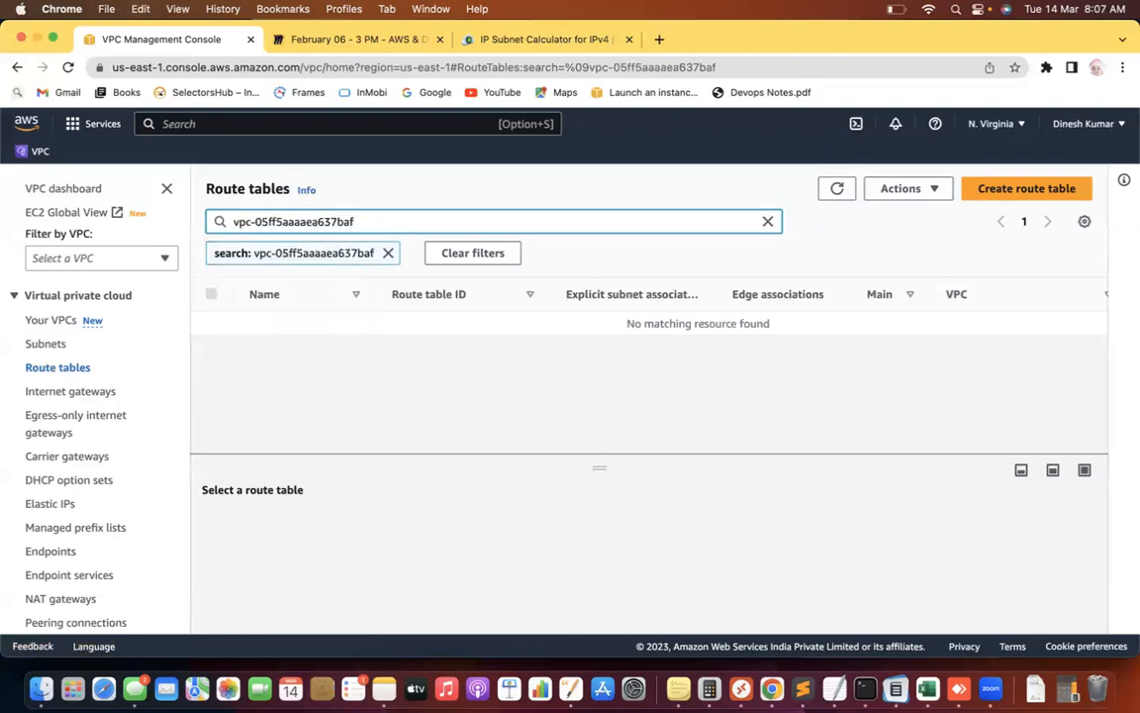
key(Return)
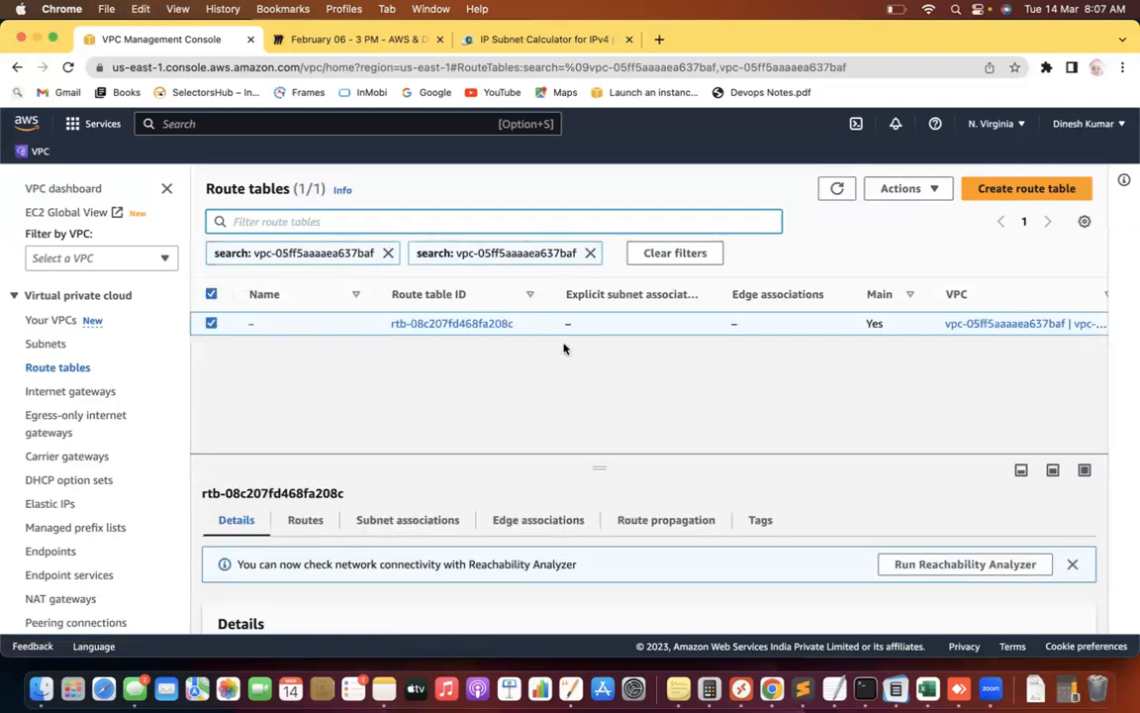
click(46, 343)
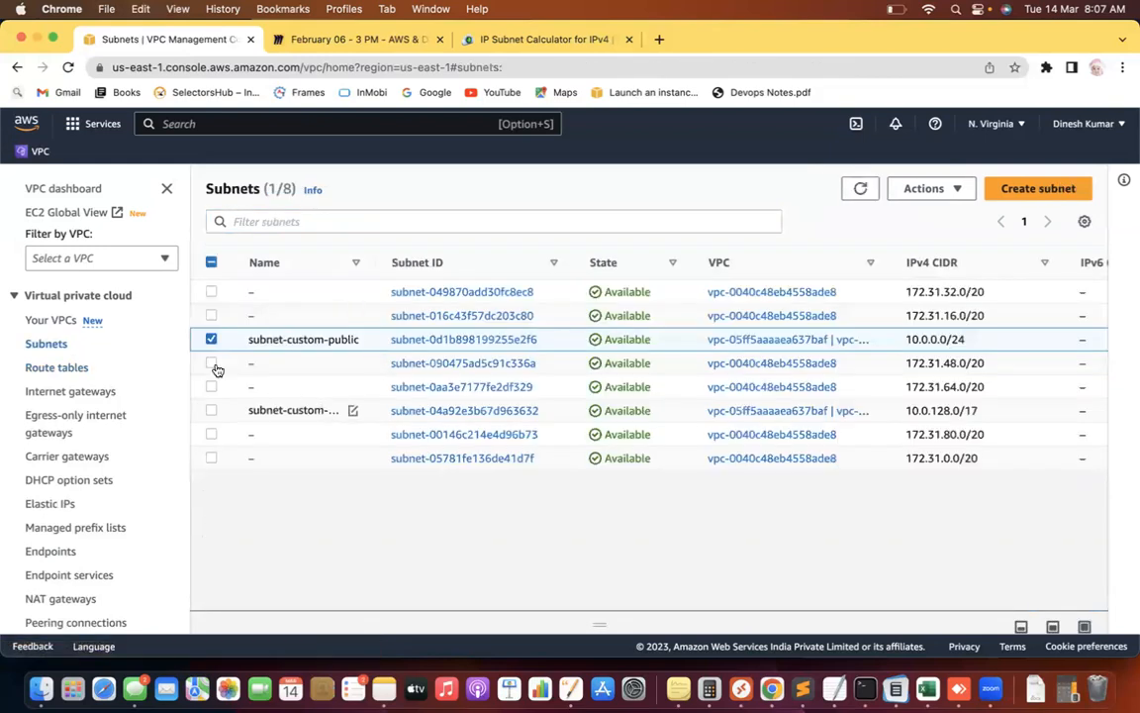
click(58, 367)
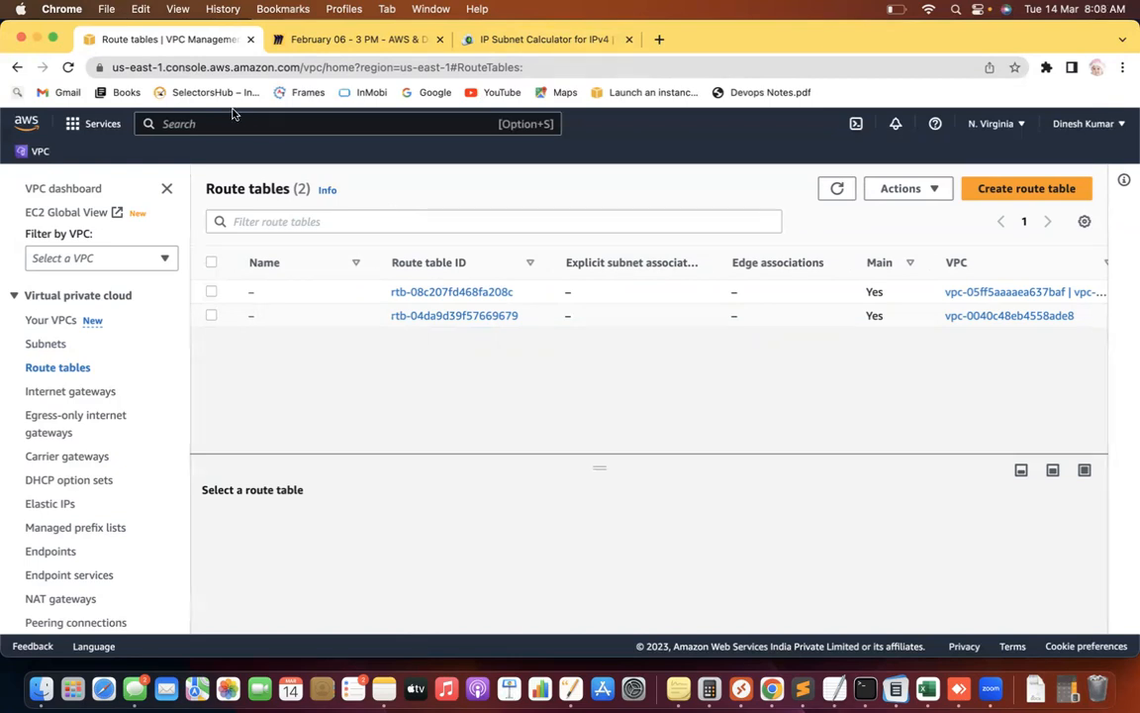
Search the AWS services for Ec2, open the EC2 dashboard and start launching a new instance.
text(Ec2)
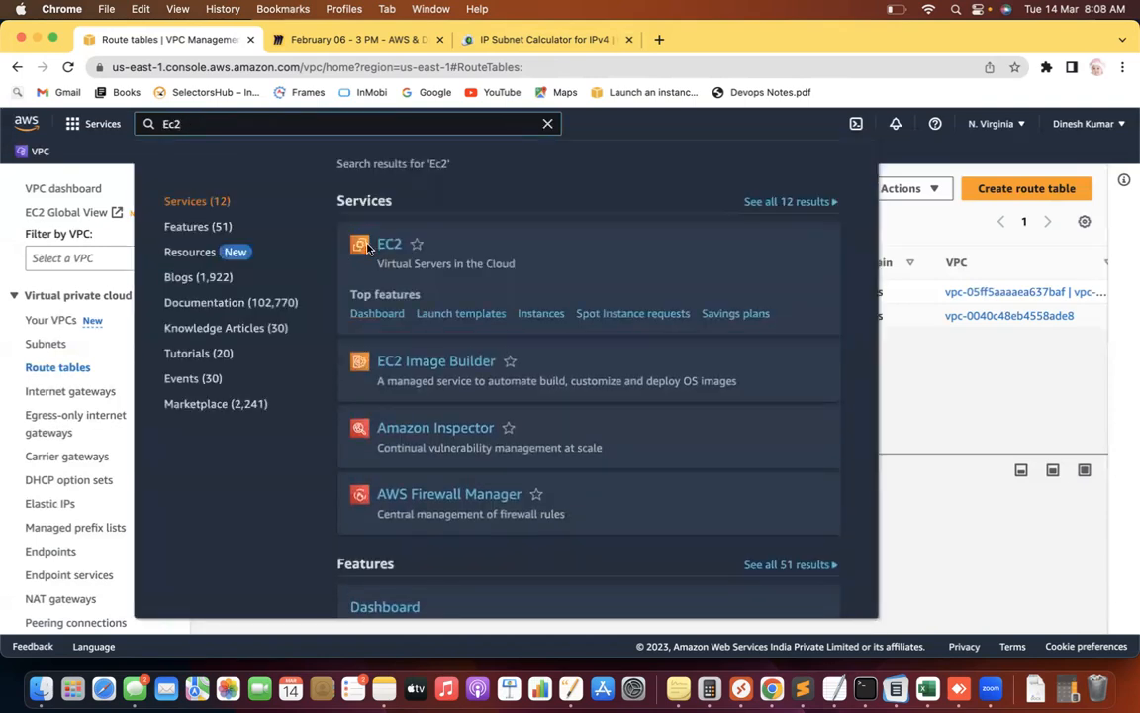
click(385, 247)
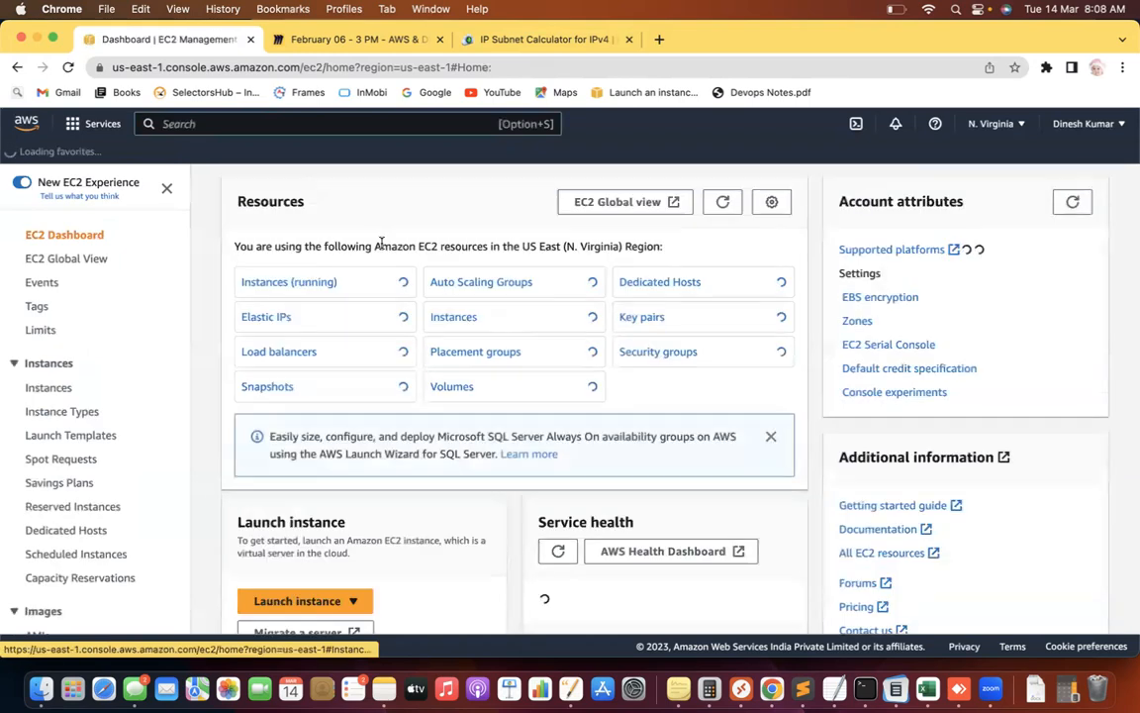
click(307, 601)
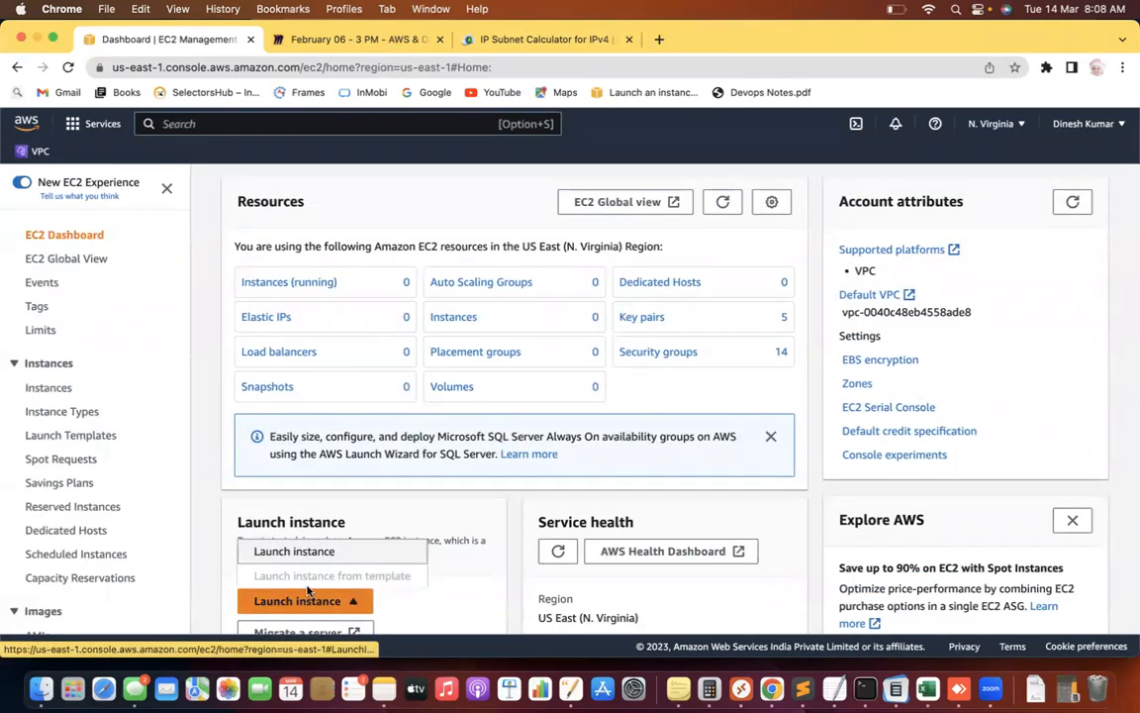
click(302, 551)
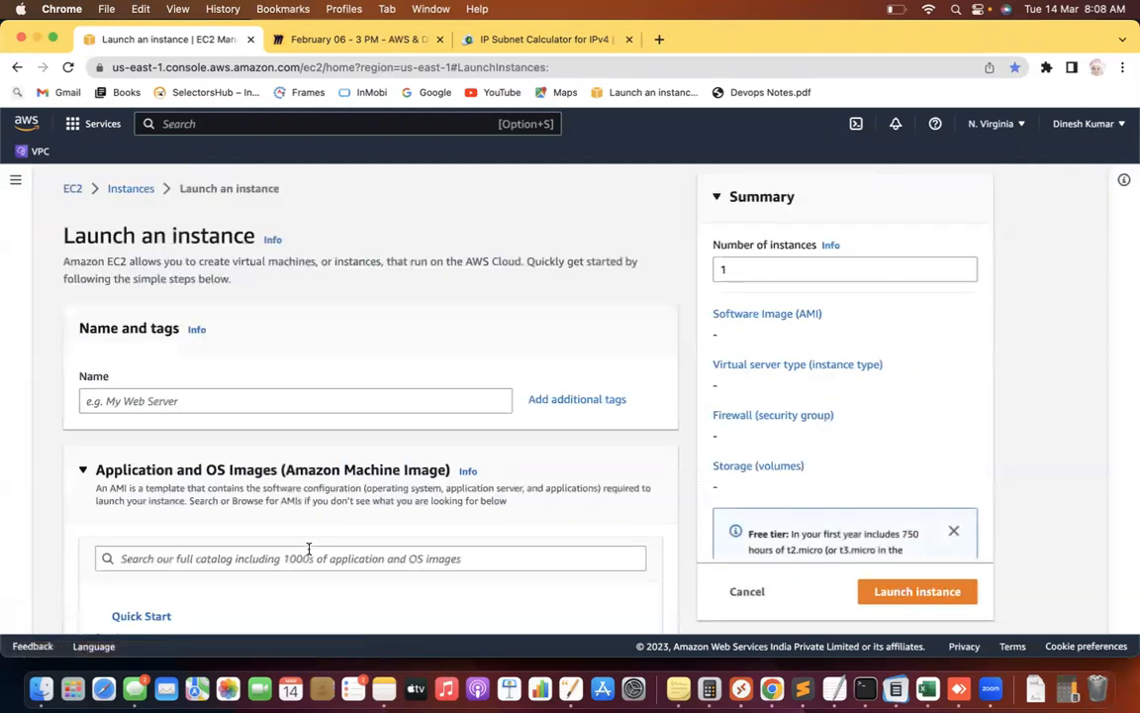
Name the new instance EC2-Custom-Vpc.
scroll(476, 229, down, 4)
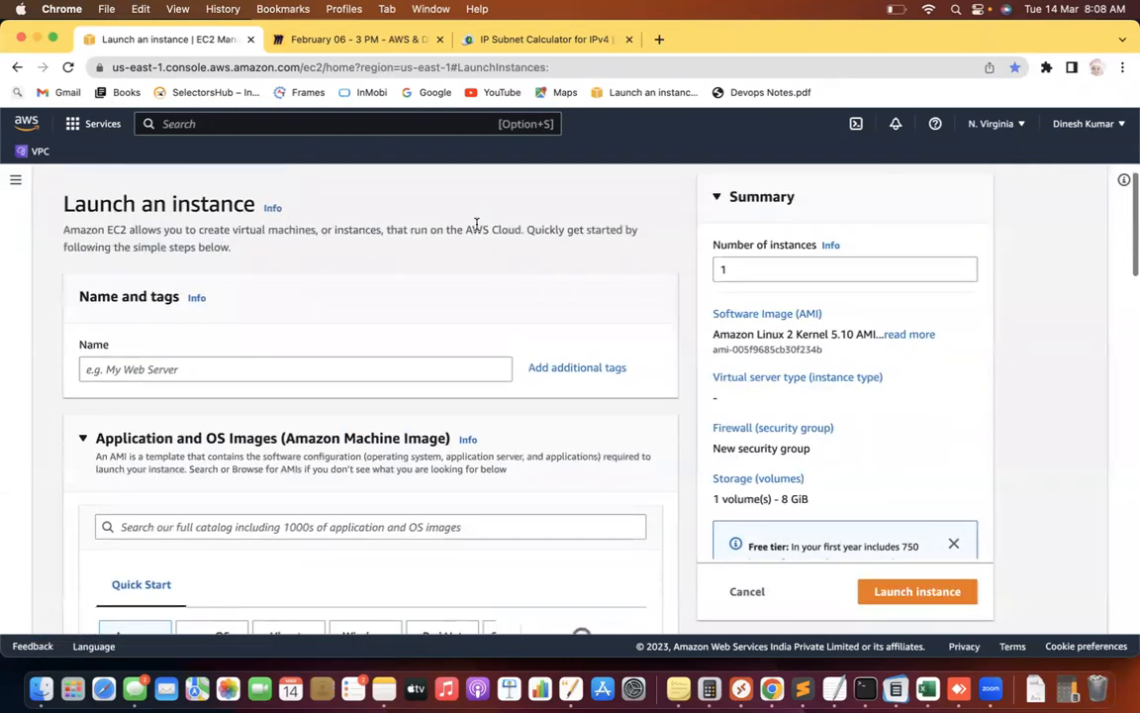
click(128, 209)
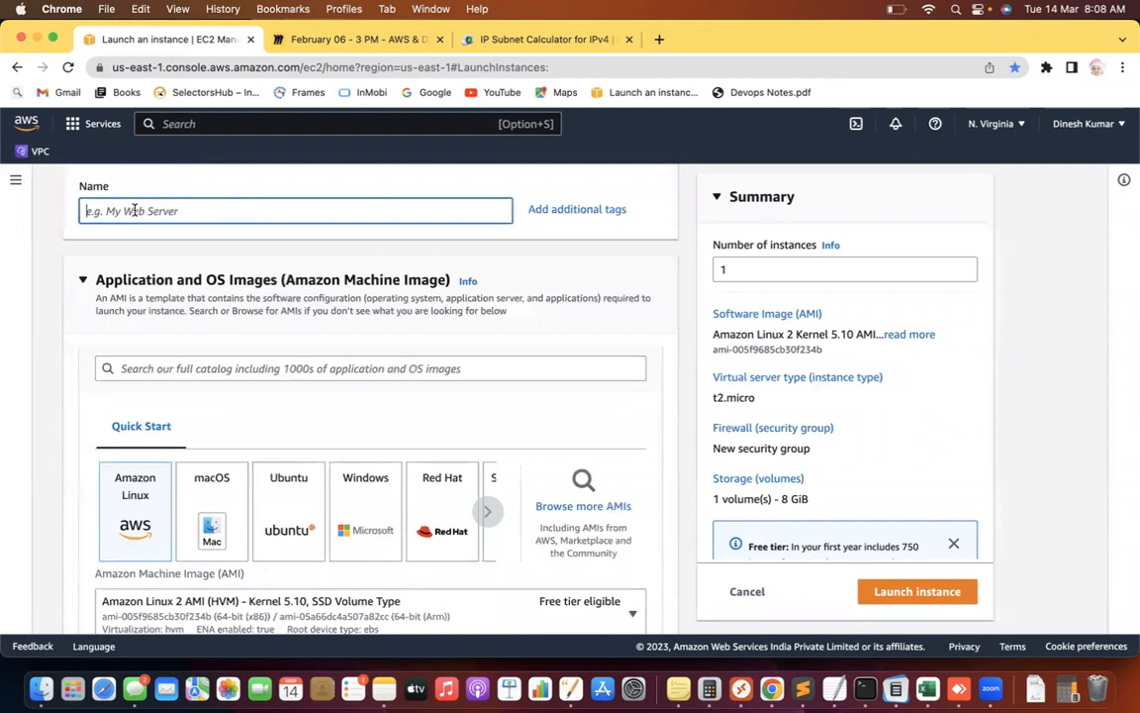
text(EC2-C)
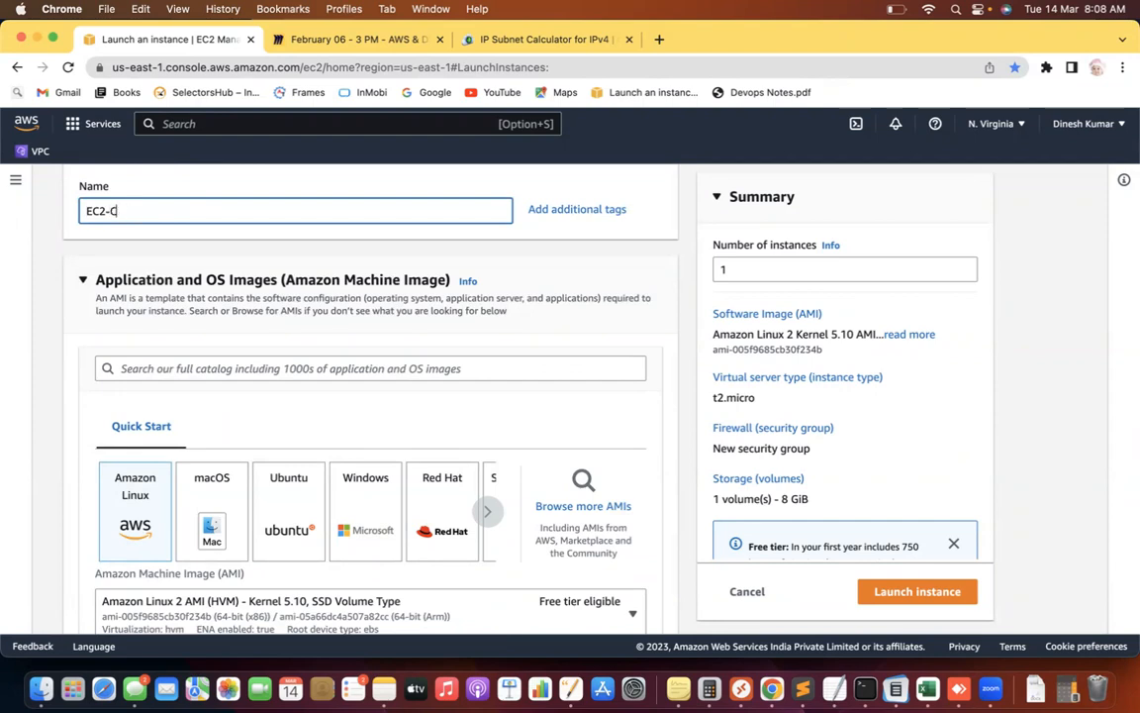
text(ustom-V)
click(414, 177)
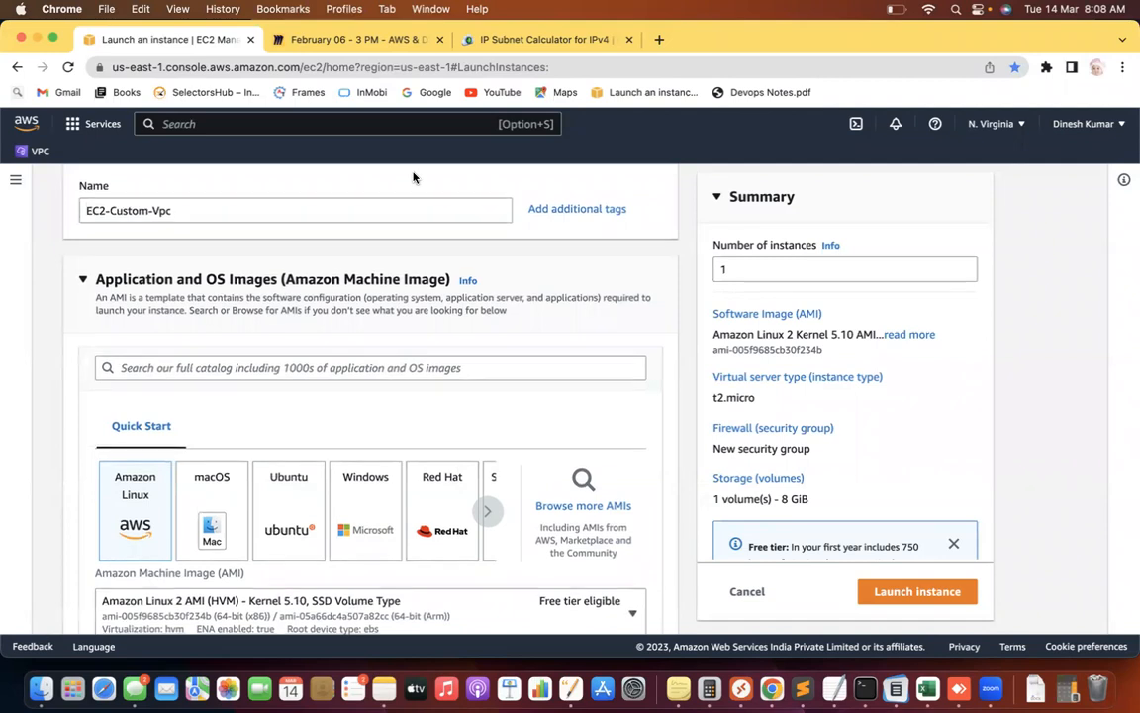
Keep the default machine image and instance type, and choose to proceed without a key pair.
scroll(414, 177, down, 5)
scroll(414, 177, down, 15)
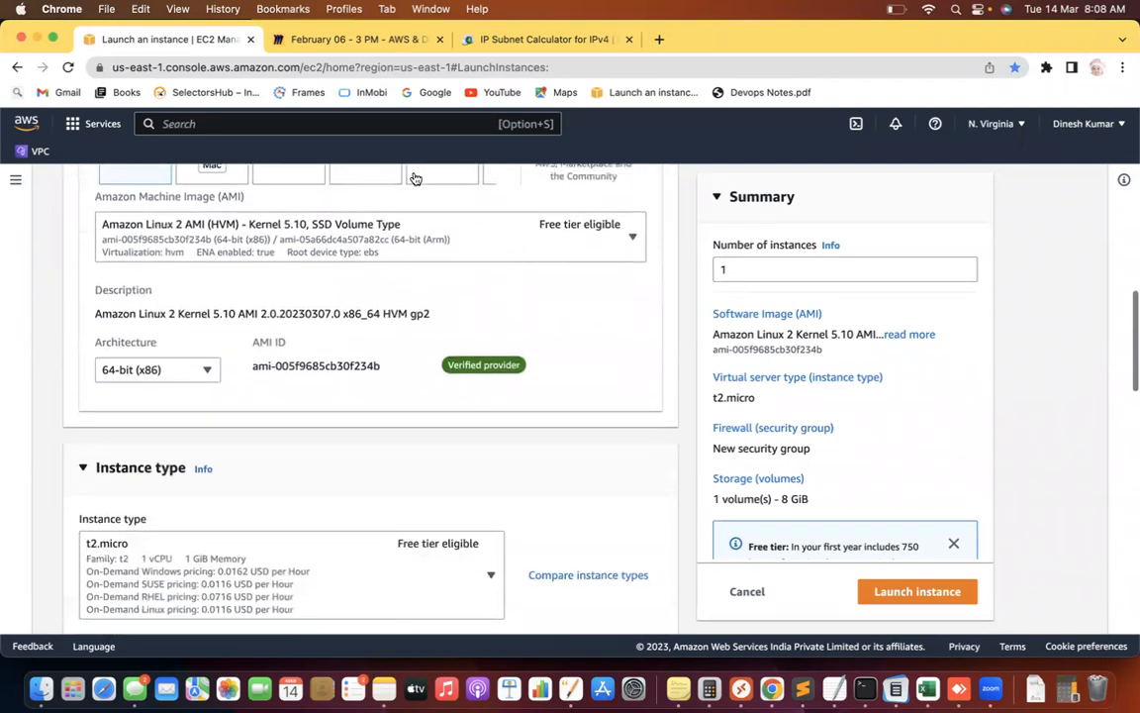
scroll(414, 177, down, 1)
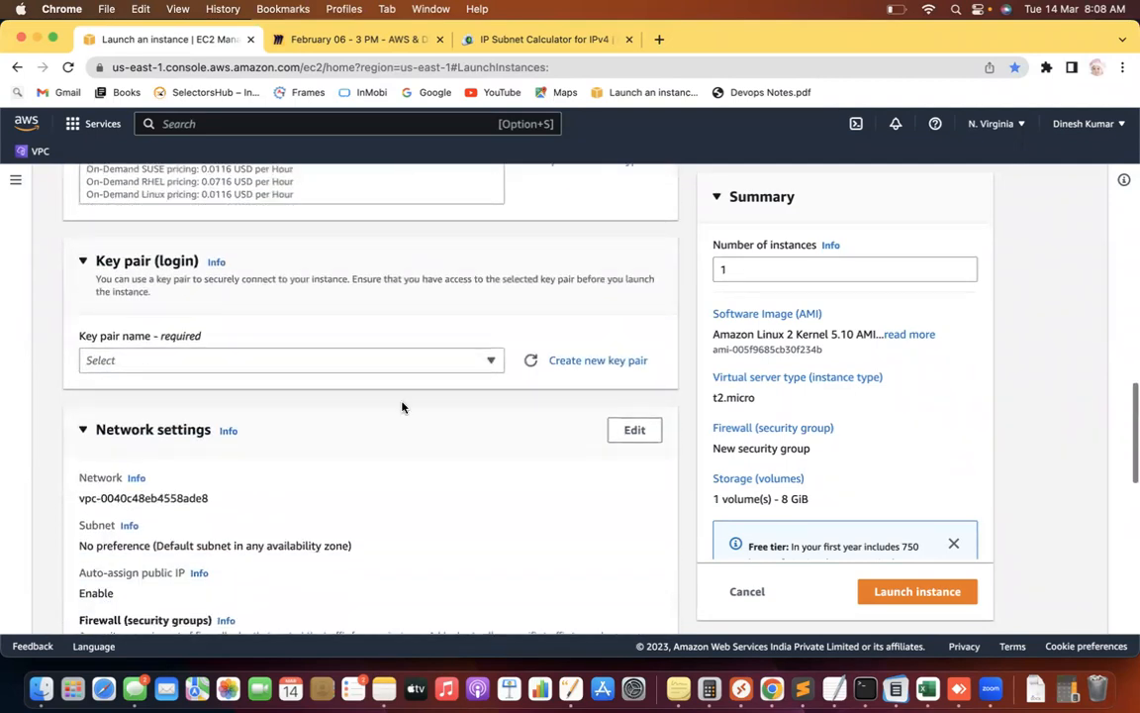
click(337, 360)
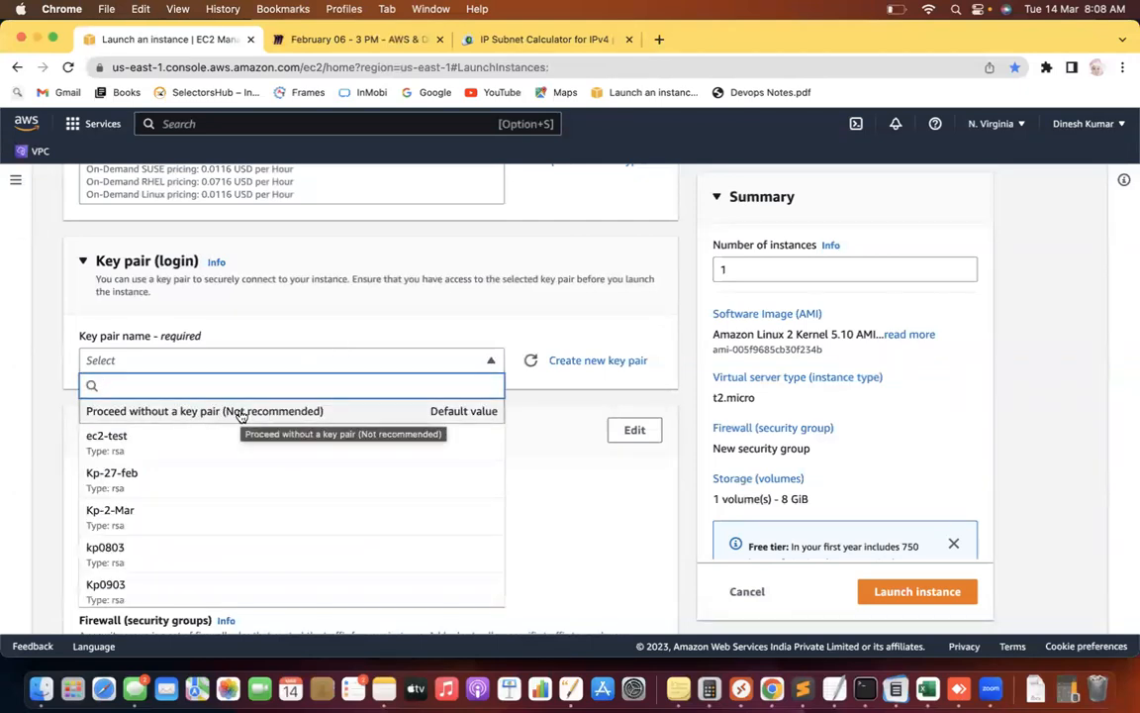
click(240, 412)
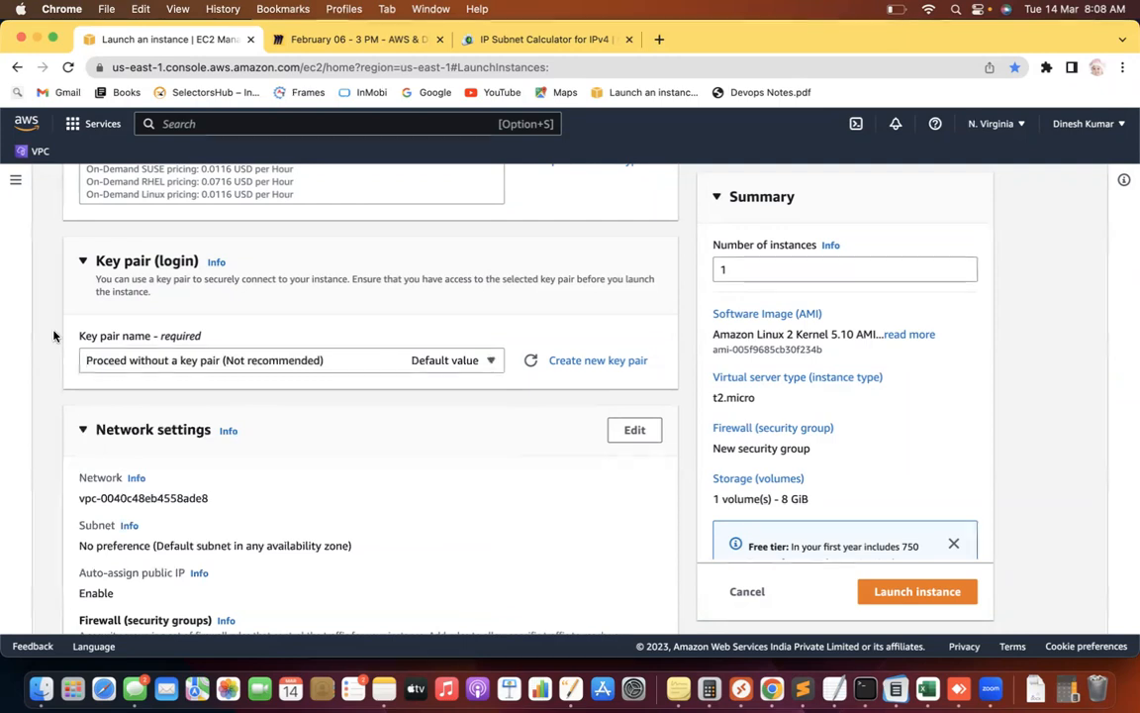
Edit the instance's network settings and choose vpc-custom as its VPC.
scroll(54, 332, down, 4)
click(639, 305)
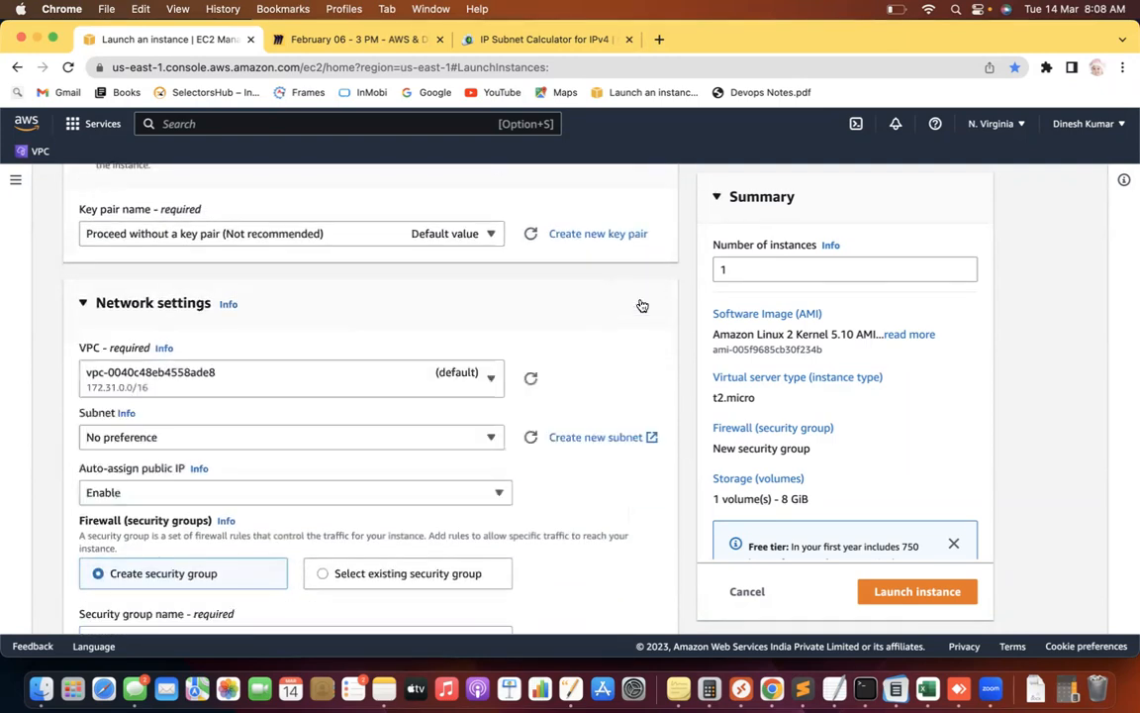
scroll(508, 387, down, 2)
scroll(507, 387, down, 2)
click(264, 260)
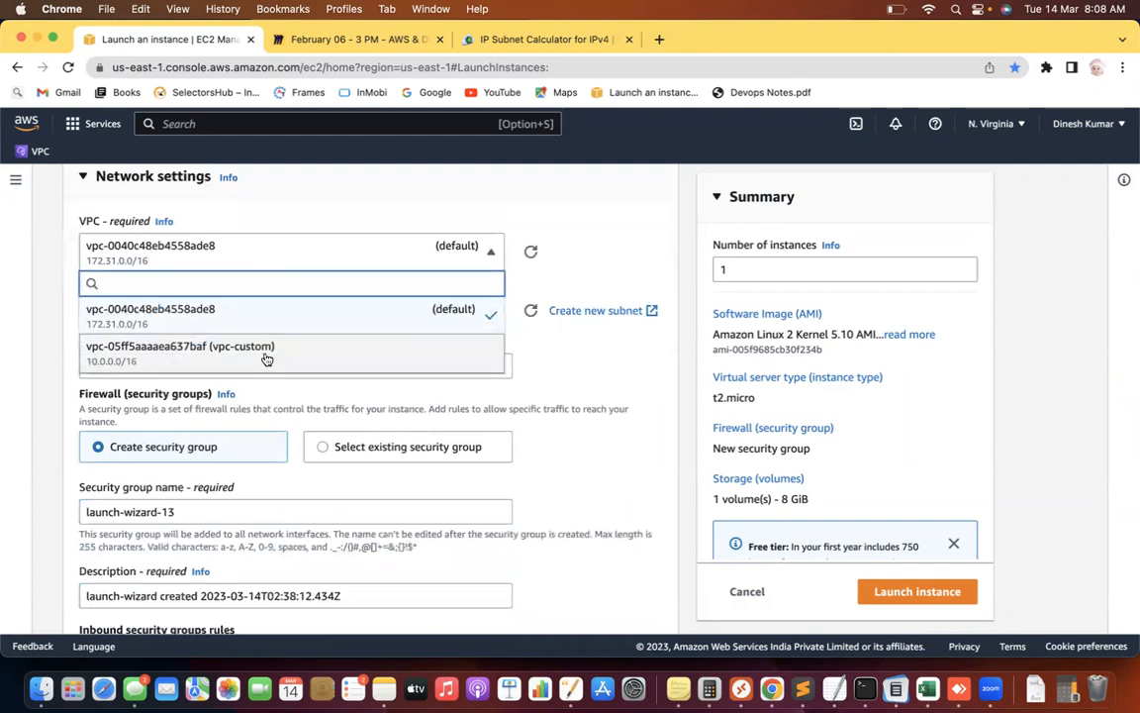
click(266, 359)
Select subnet-custom-public as the instance's subnet and enable auto-assignment of a public IP.
click(266, 334)
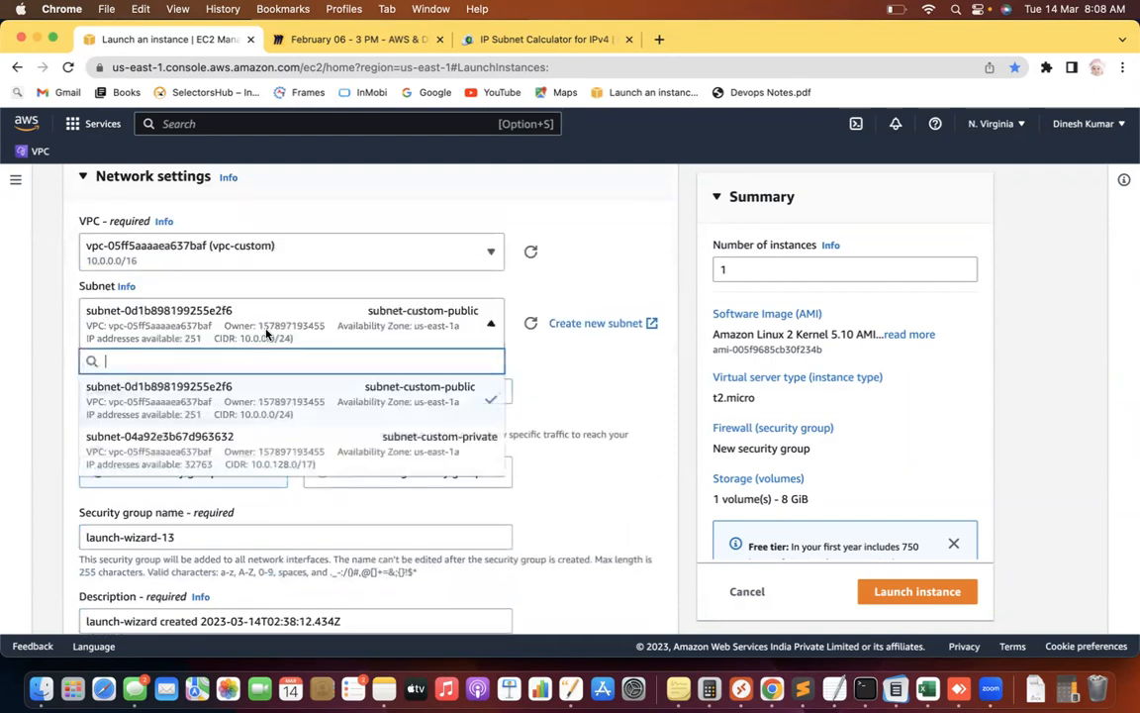
click(111, 411)
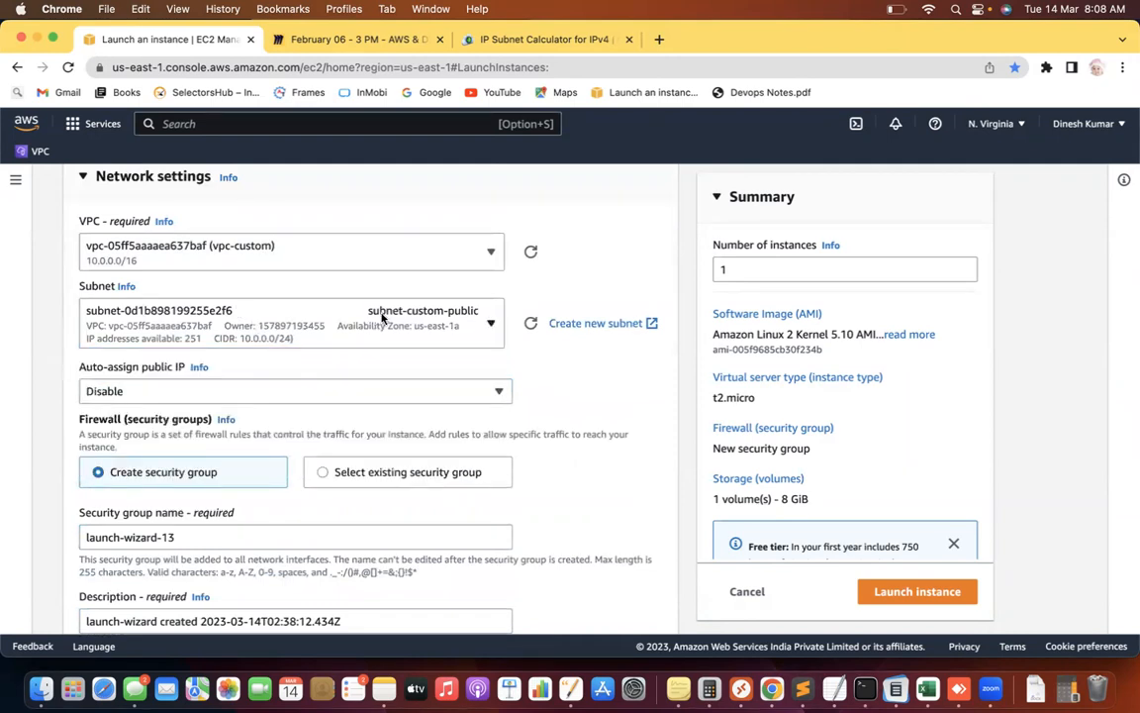
click(200, 391)
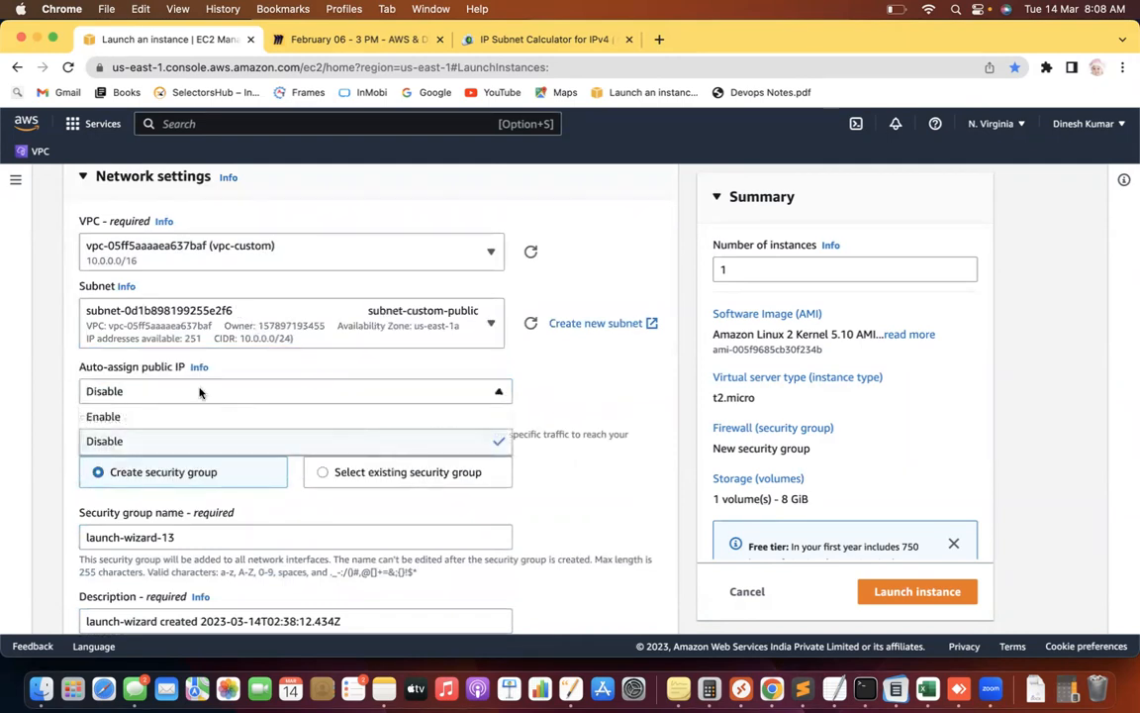
click(156, 420)
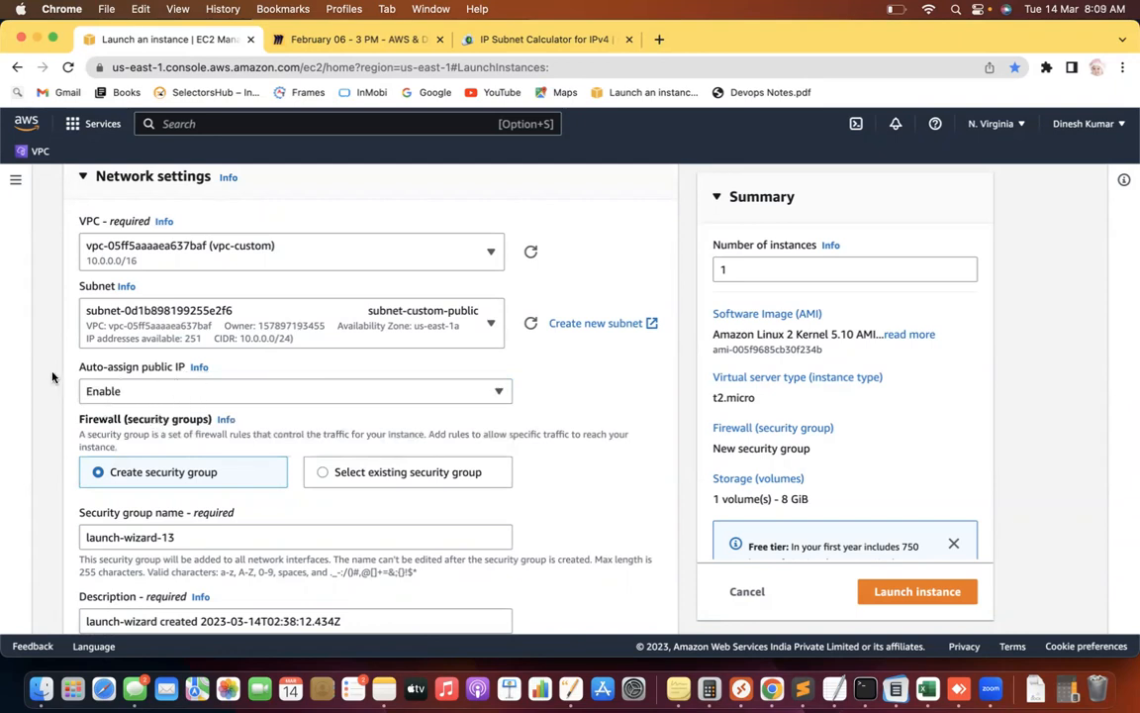
Keep the remaining security group and storage defaults, launch the instance, and view all instances.
scroll(52, 376, down, 5)
scroll(52, 376, down, 10)
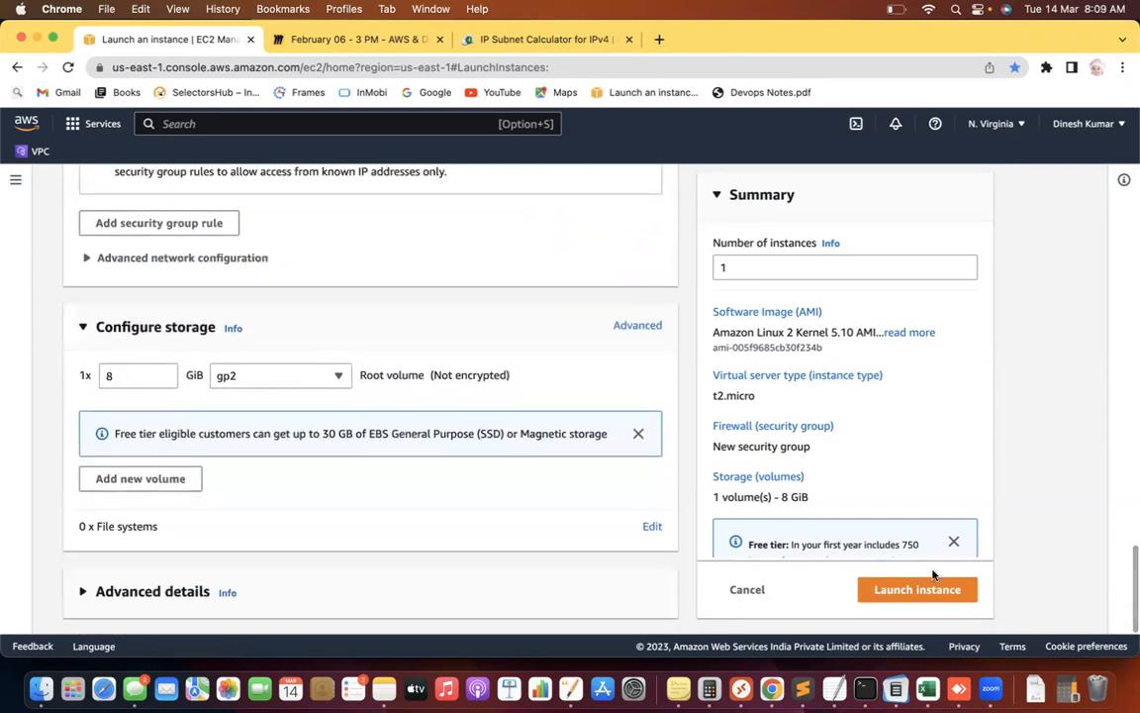
click(913, 588)
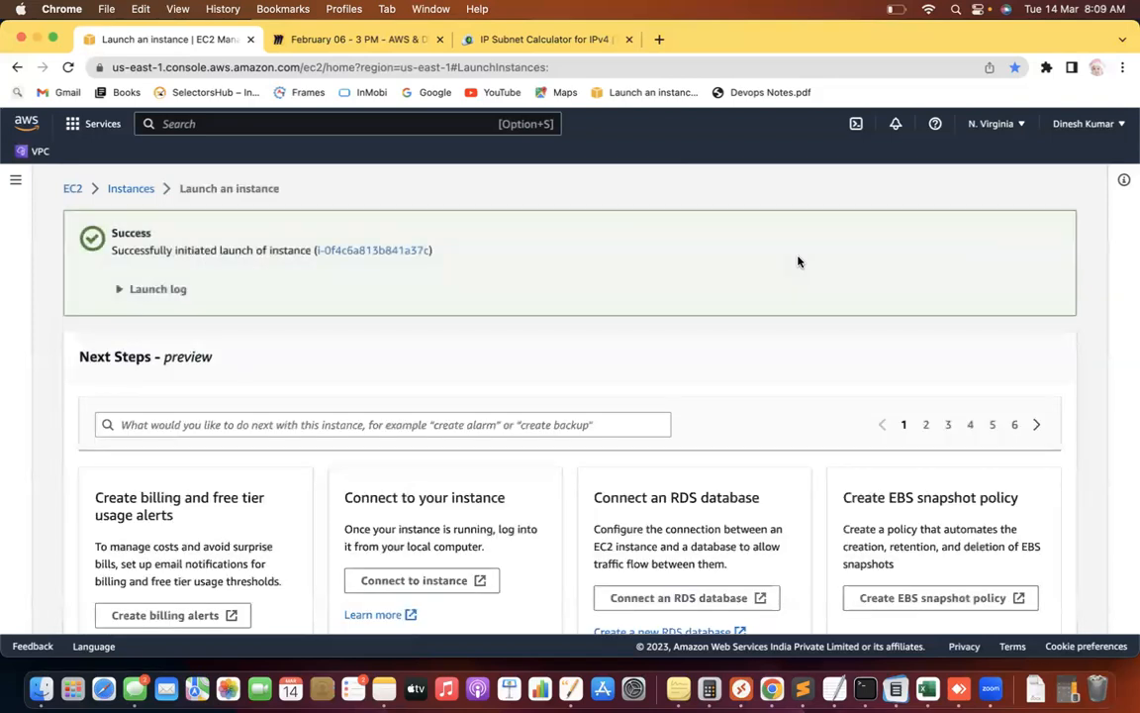
scroll(798, 262, down, 10)
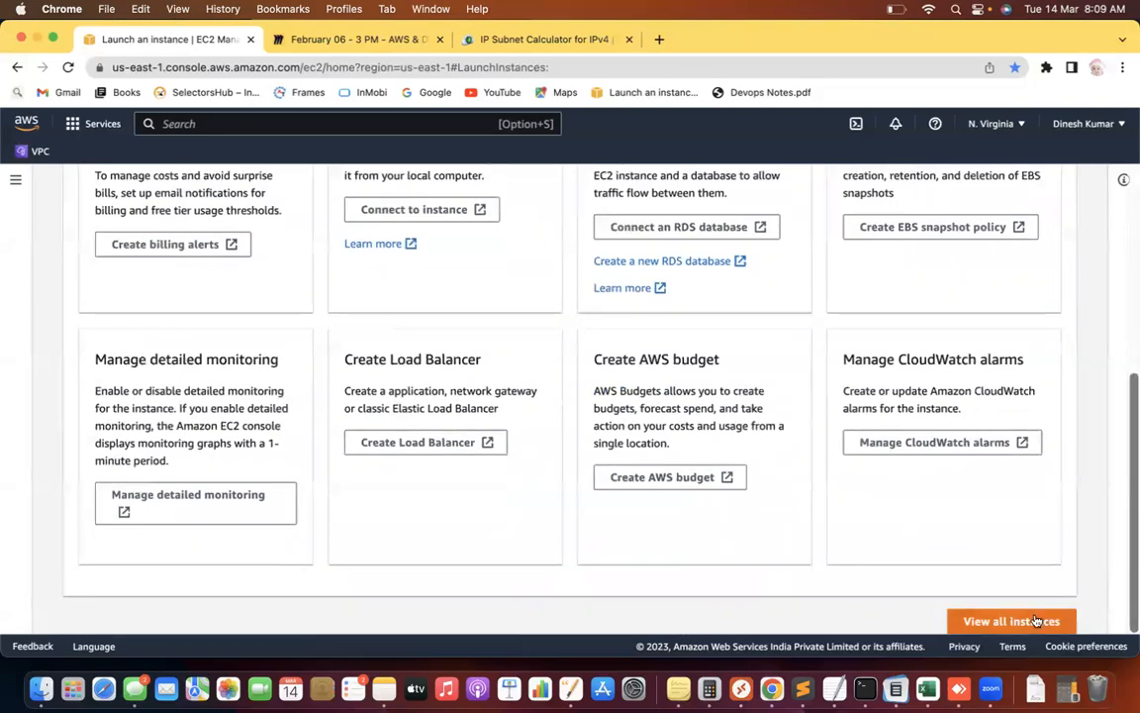
click(1034, 620)
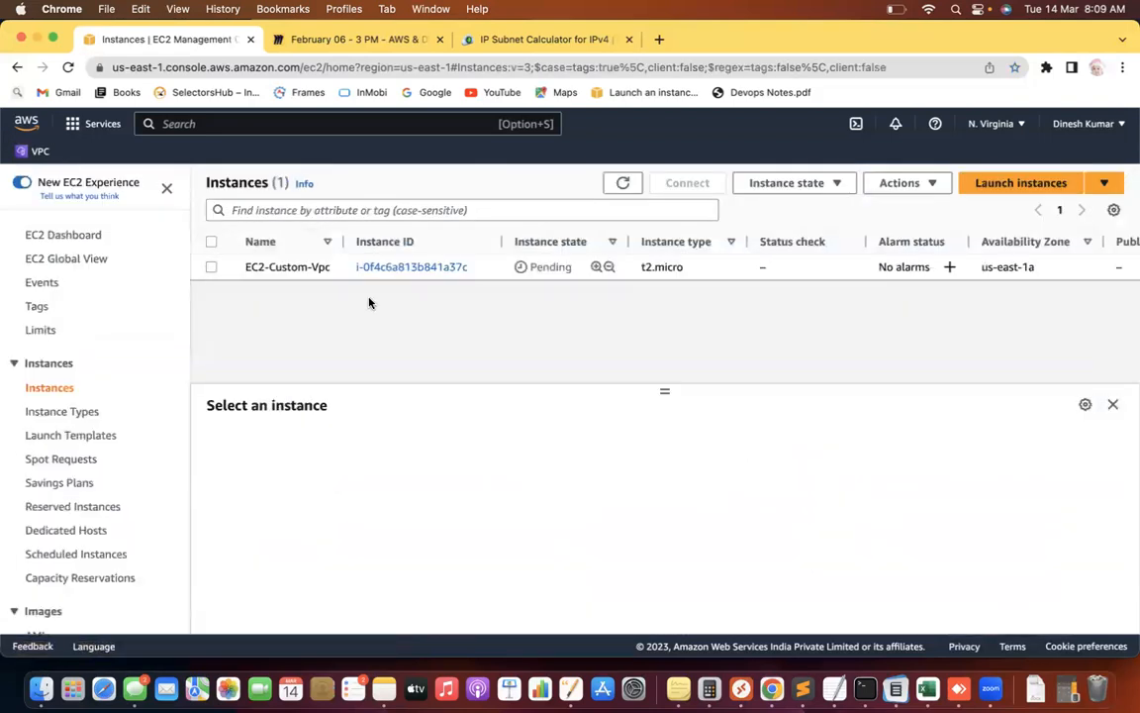
Refresh the instances list repeatedly to check the state of EC2-Custom-Vpc.
click(623, 183)
click(623, 183)
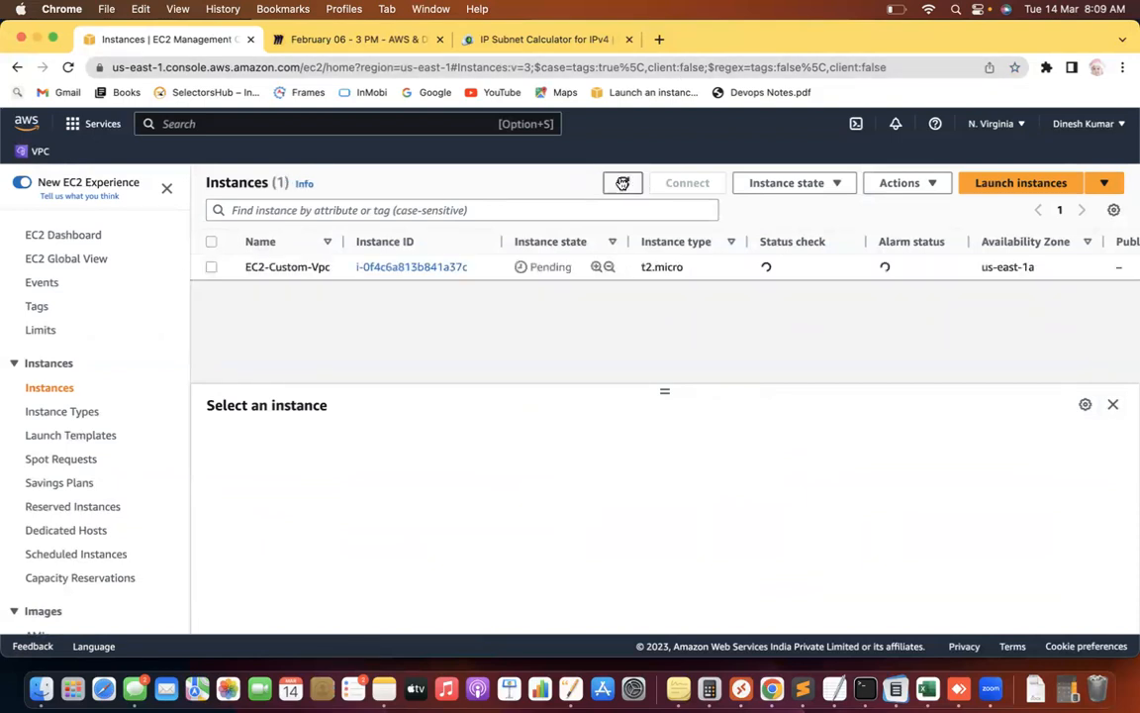
click(622, 183)
click(623, 183)
click(622, 183)
click(623, 183)
click(623, 183)
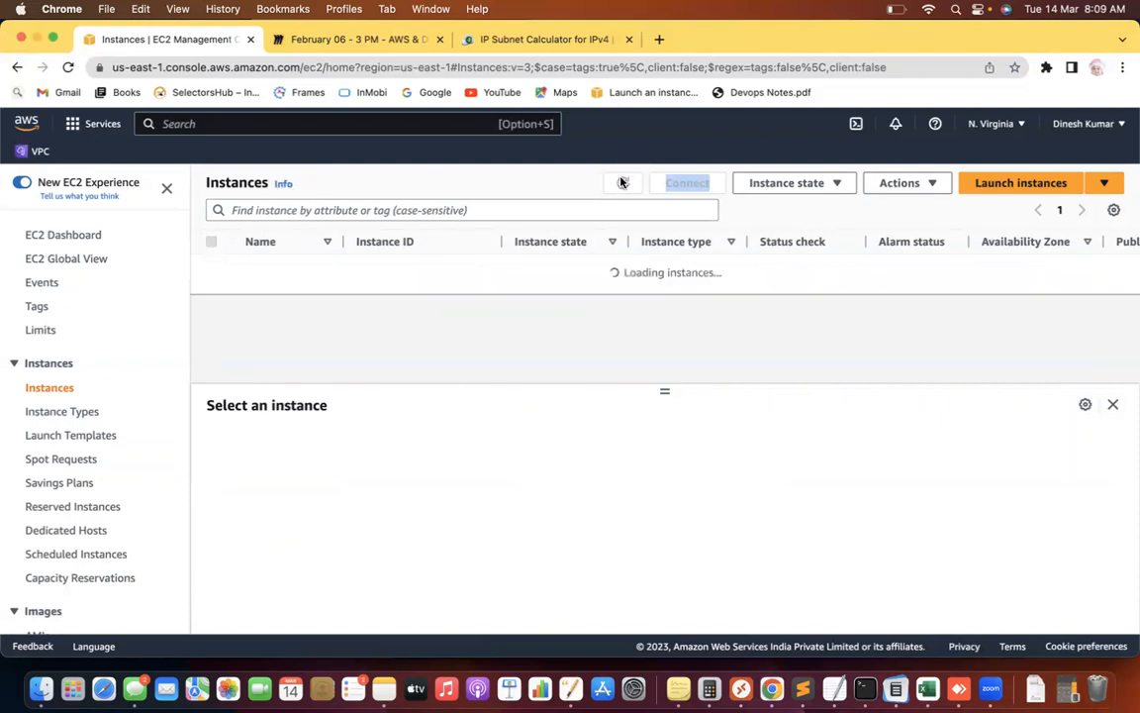
click(623, 183)
click(623, 183)
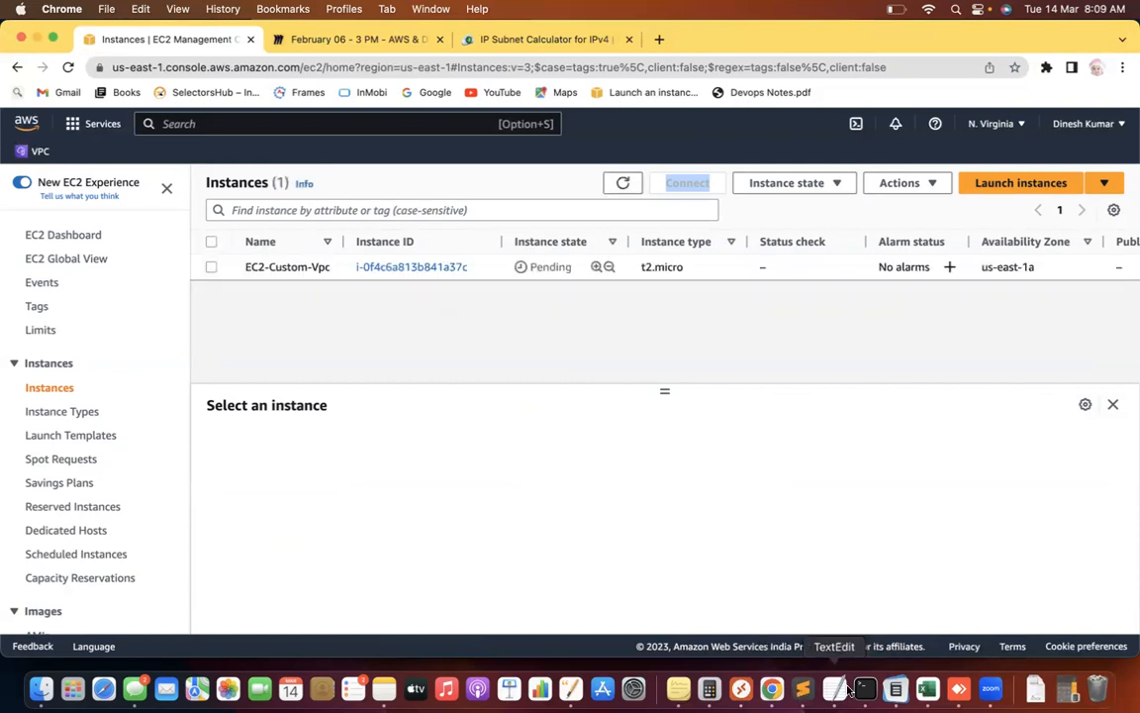
Switch to the Sublime Text editor and write "EC2 -> Custom VPC - Public subnet" on the first line of a new file.
click(801, 687)
click(610, 254)
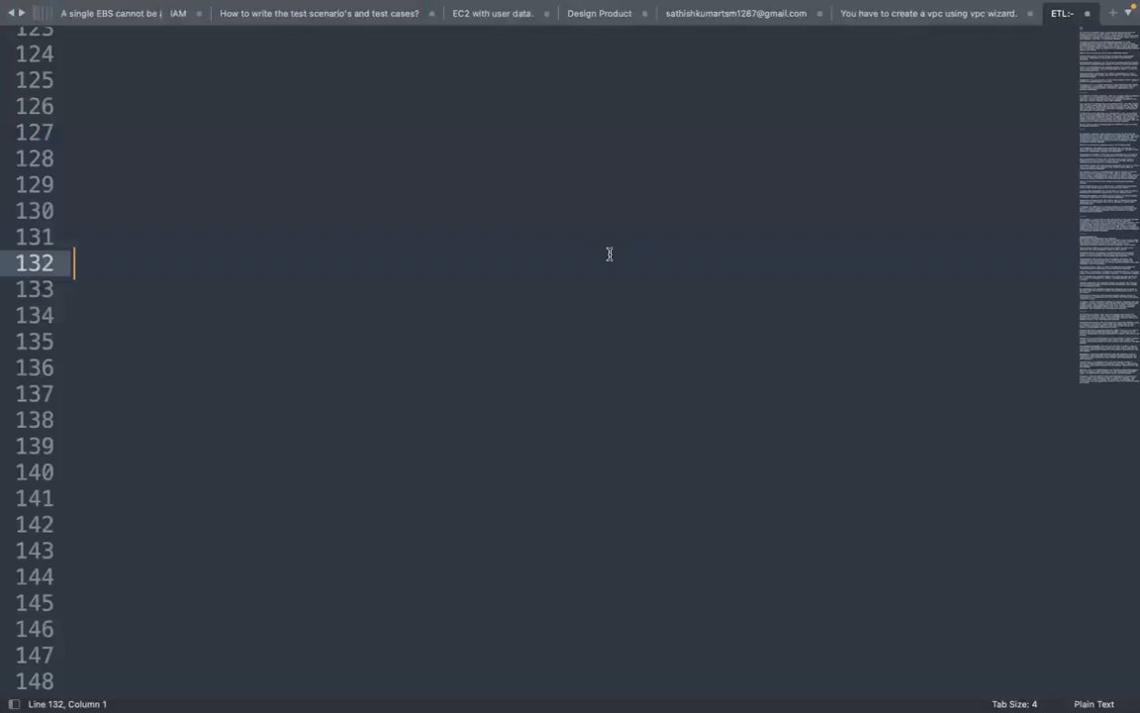
key(Up)
key(Up)
key(Up)
key(super+n)
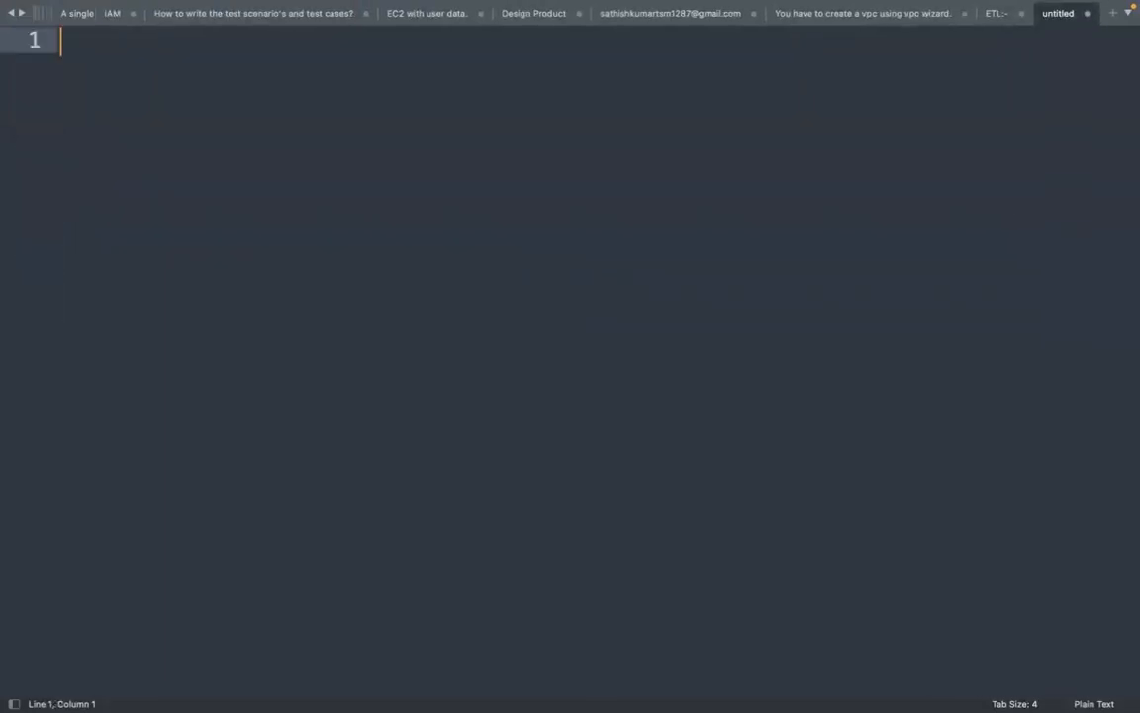
text(EC2 -> VPC)
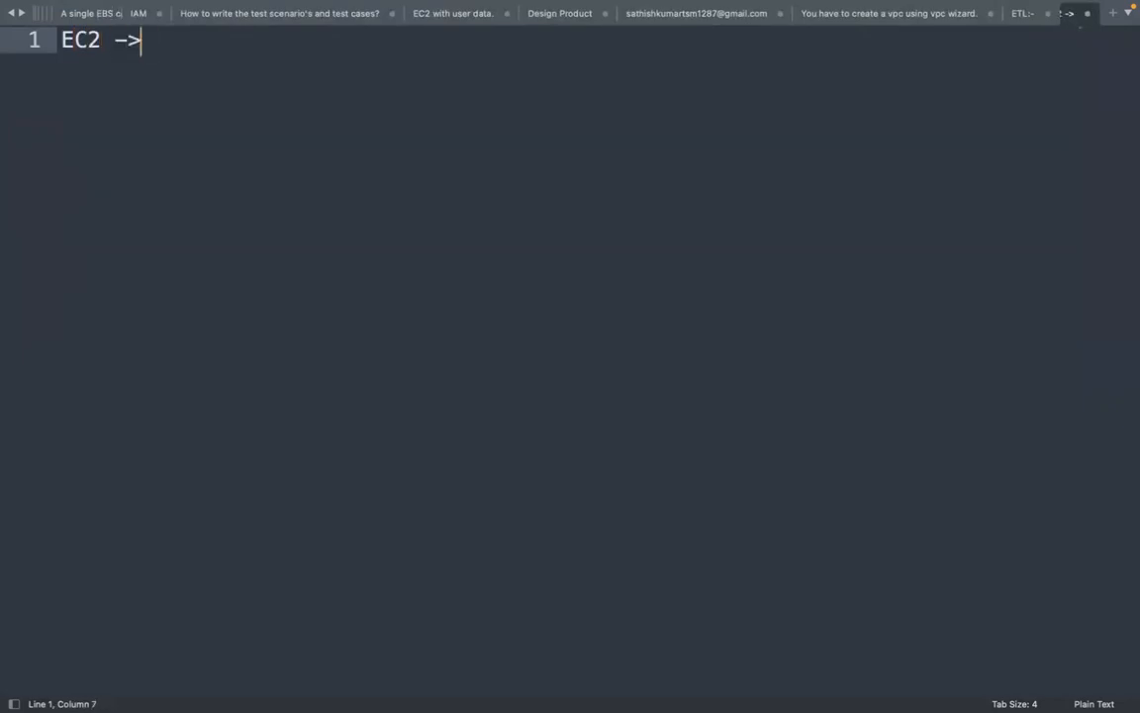
key(Left)
key(Left)
key(Left)
text(Custom VPC)
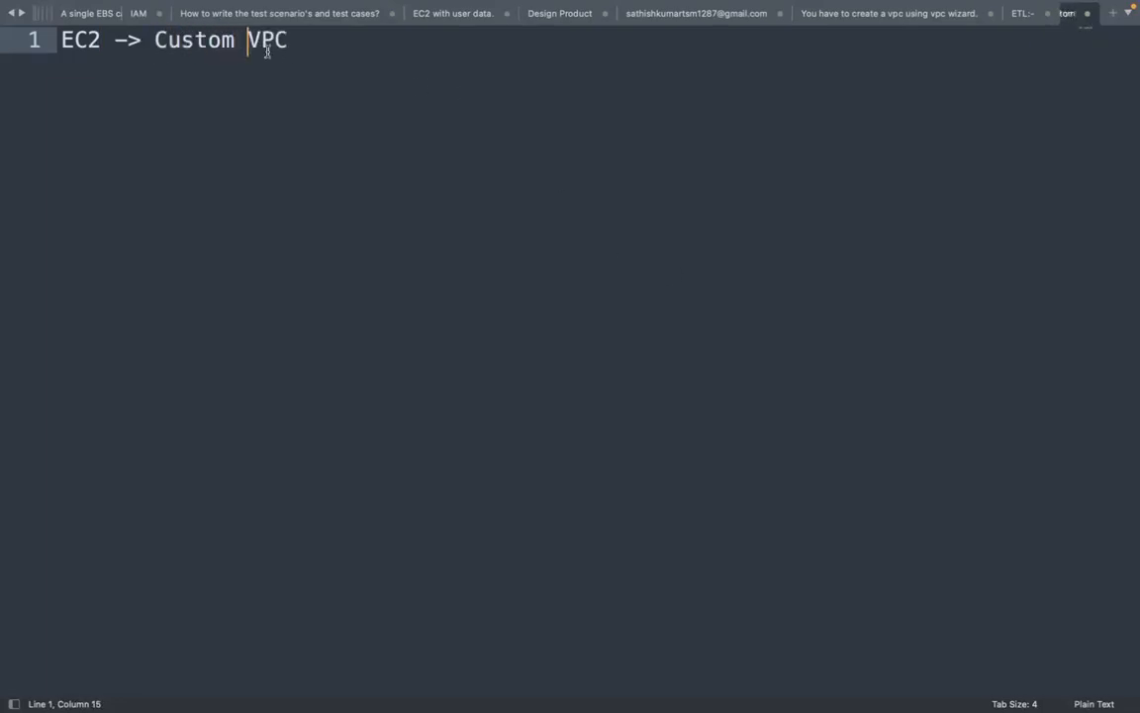
text( - Public subnet)
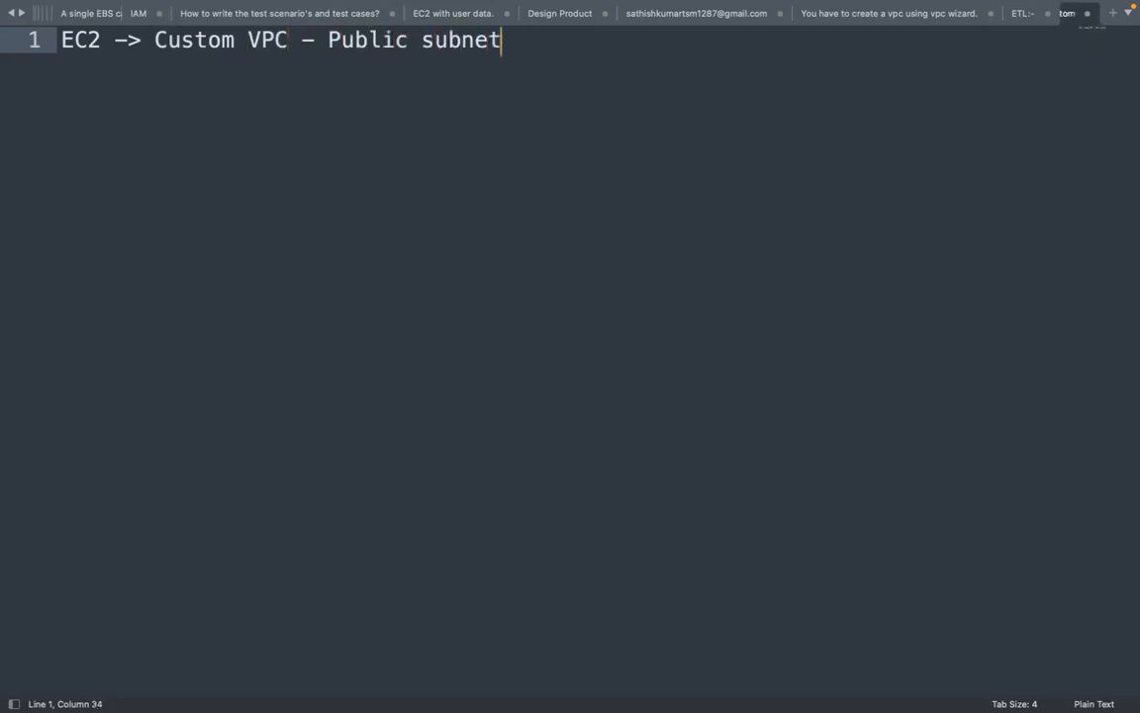
Add the question "Connect EC2 instance?" on the third line of the note, leaving a blank line above it.
key(Return)
key(Return)
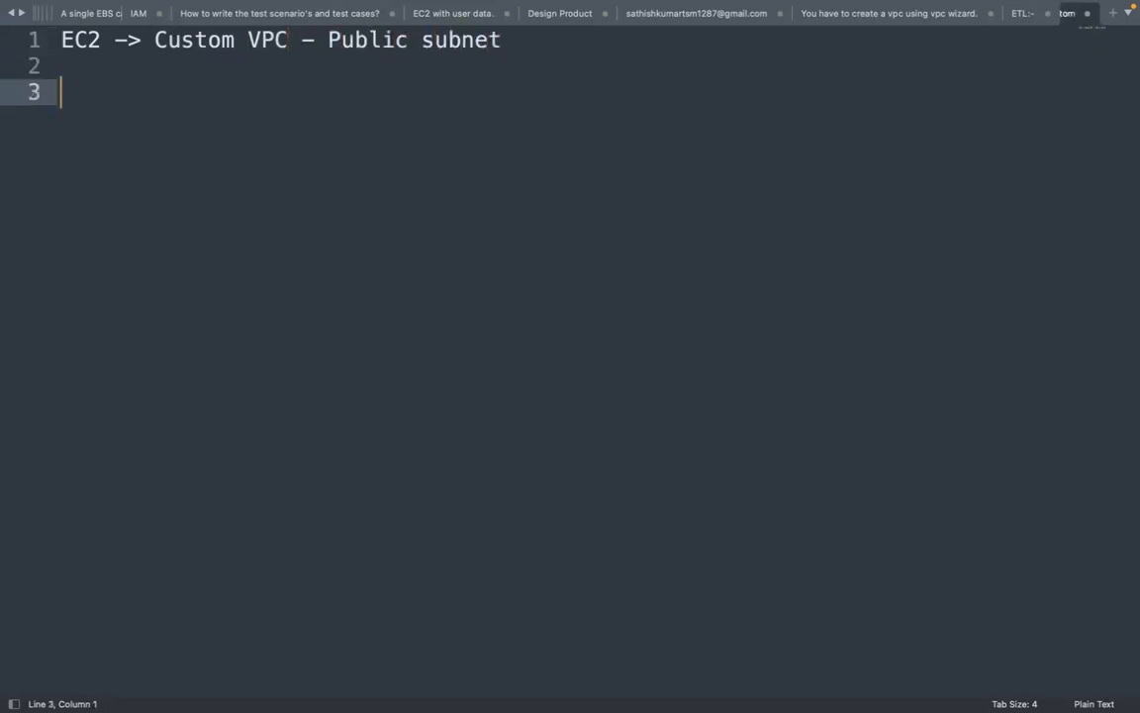
text(Connect EC)
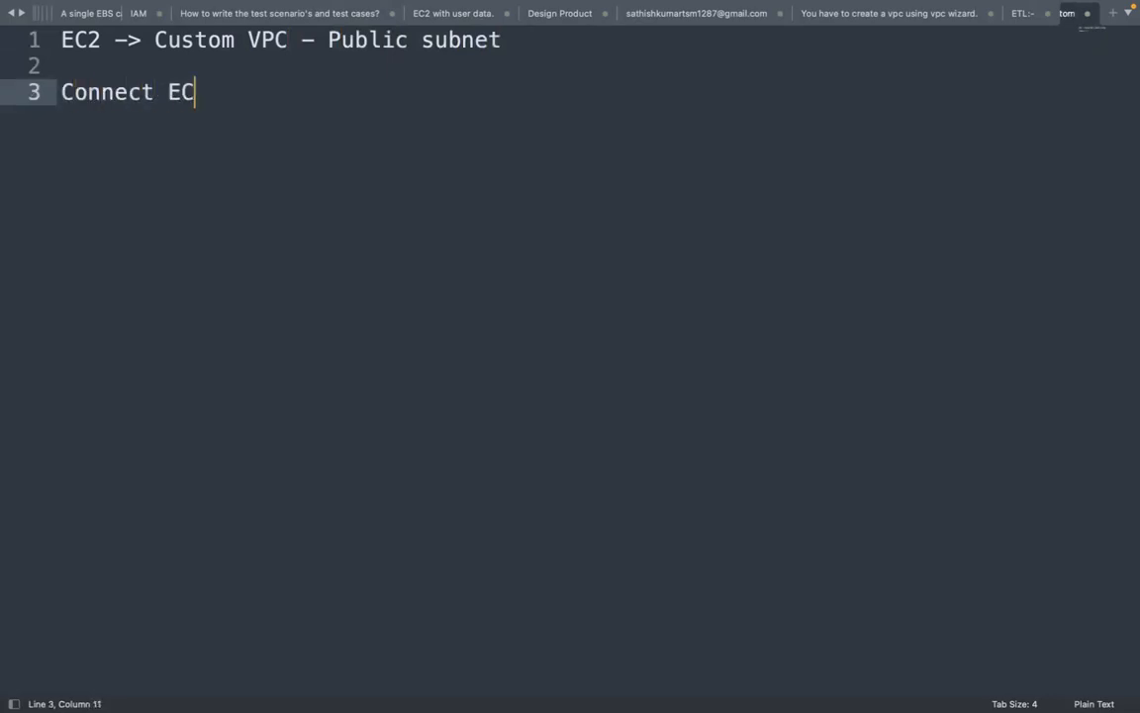
text(2 instance?)
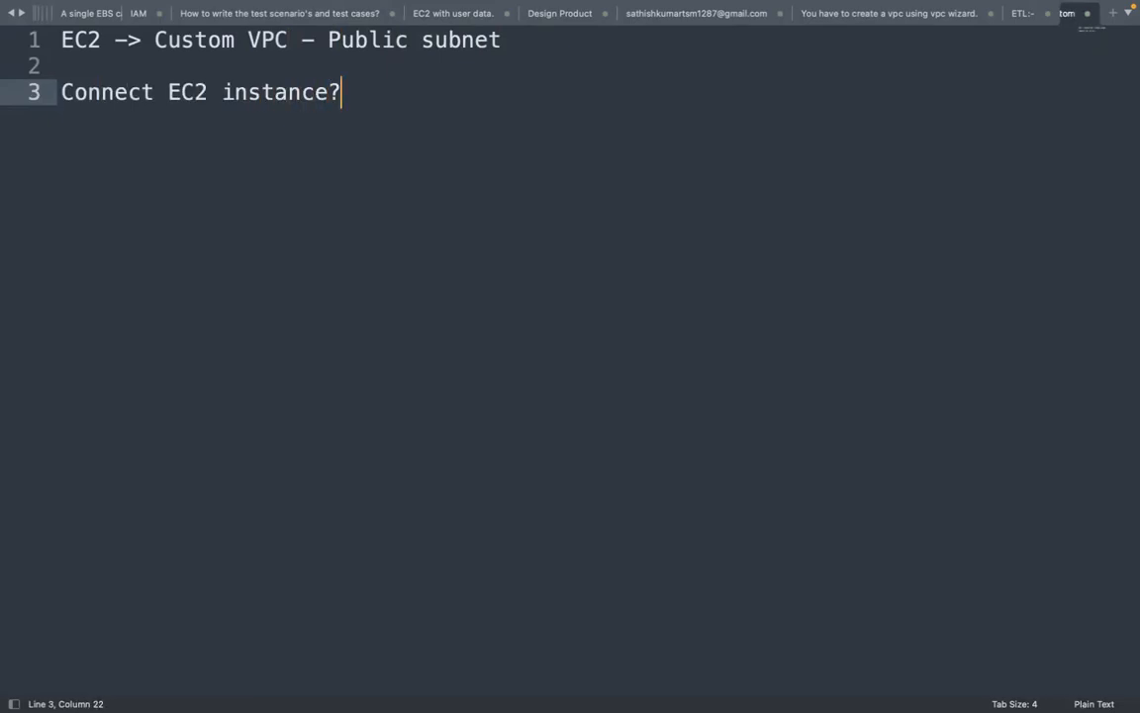
Switch back to Chrome, try to connect to EC2-Custom-Vpc through EC2 Instance Connect as ec2-user, and read the response.
key(ctrl+Left)
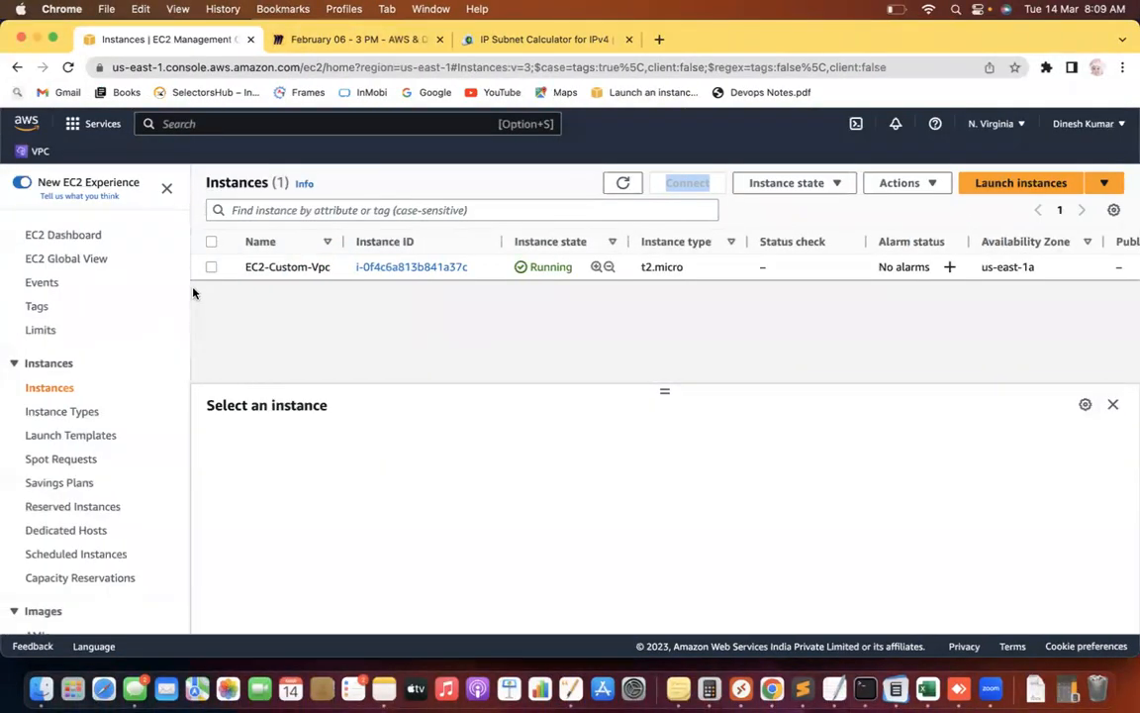
click(212, 266)
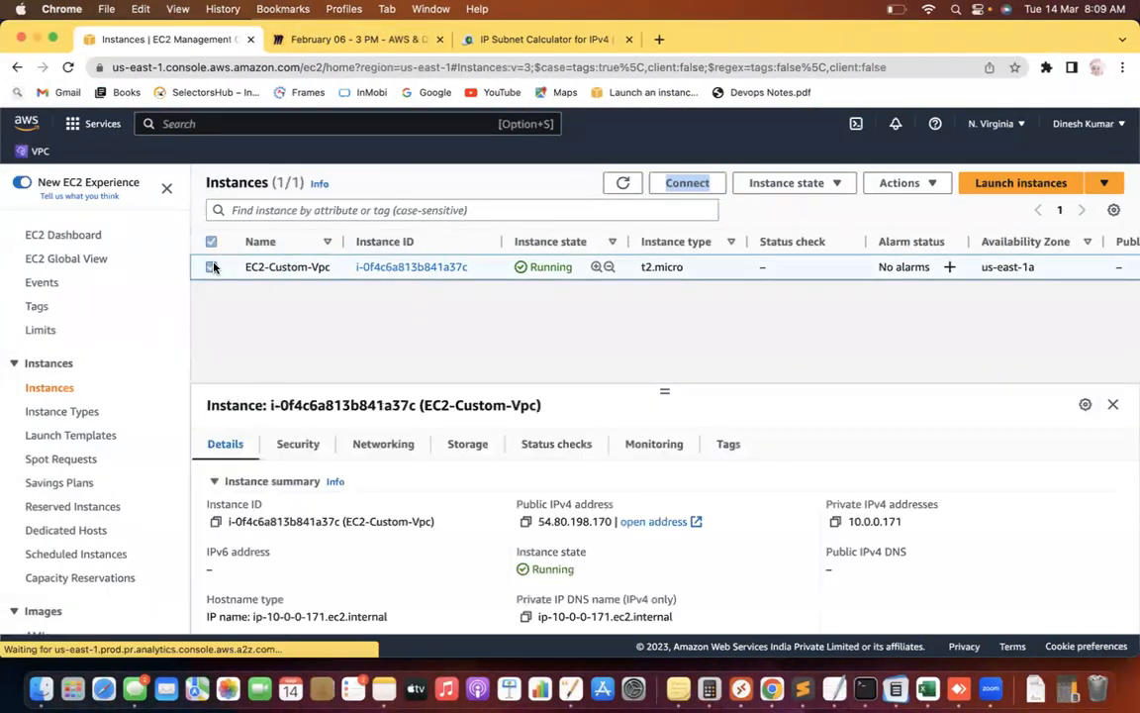
click(683, 184)
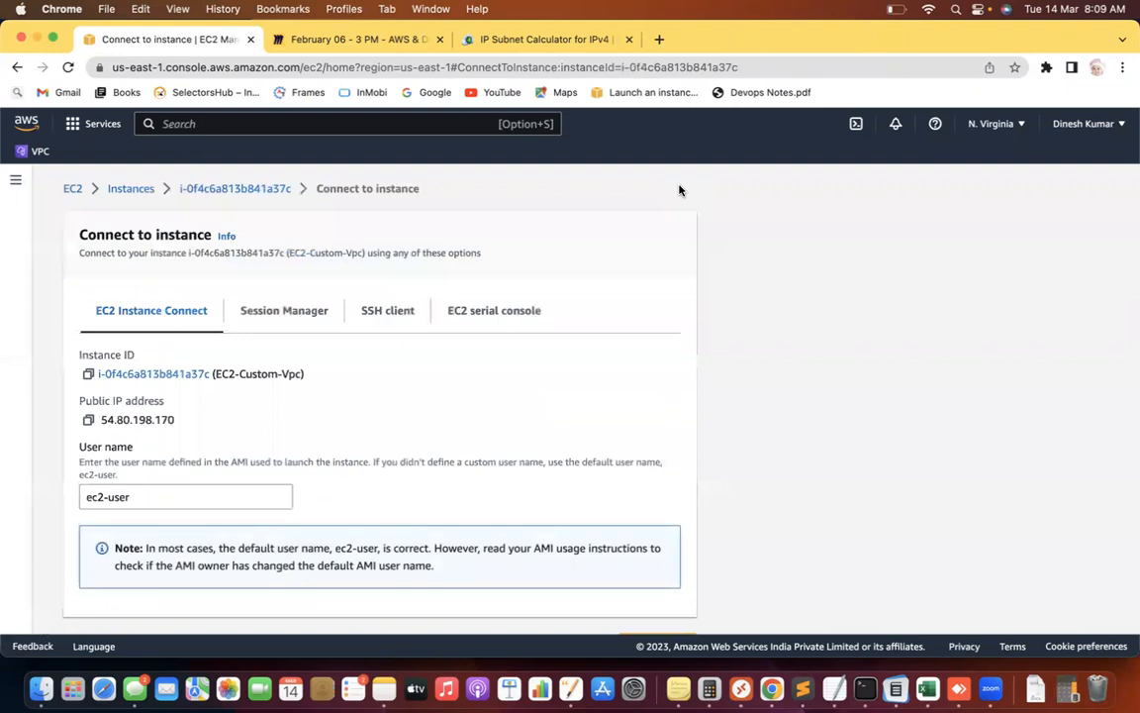
scroll(512, 227, down, 1)
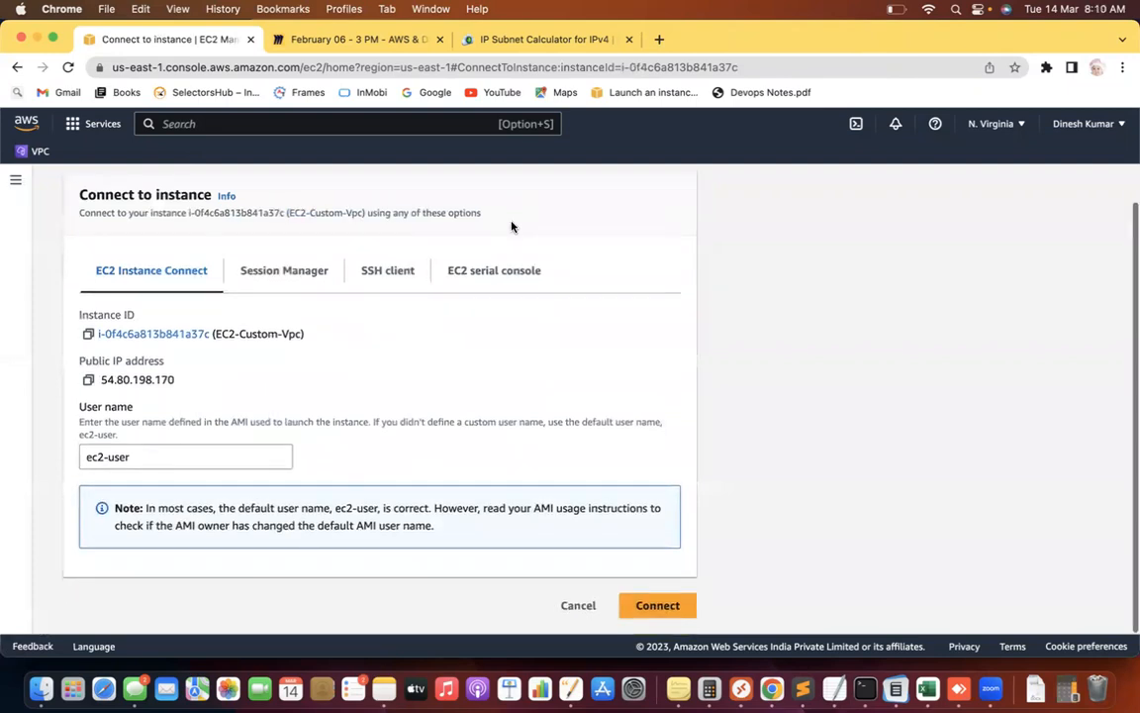
click(659, 607)
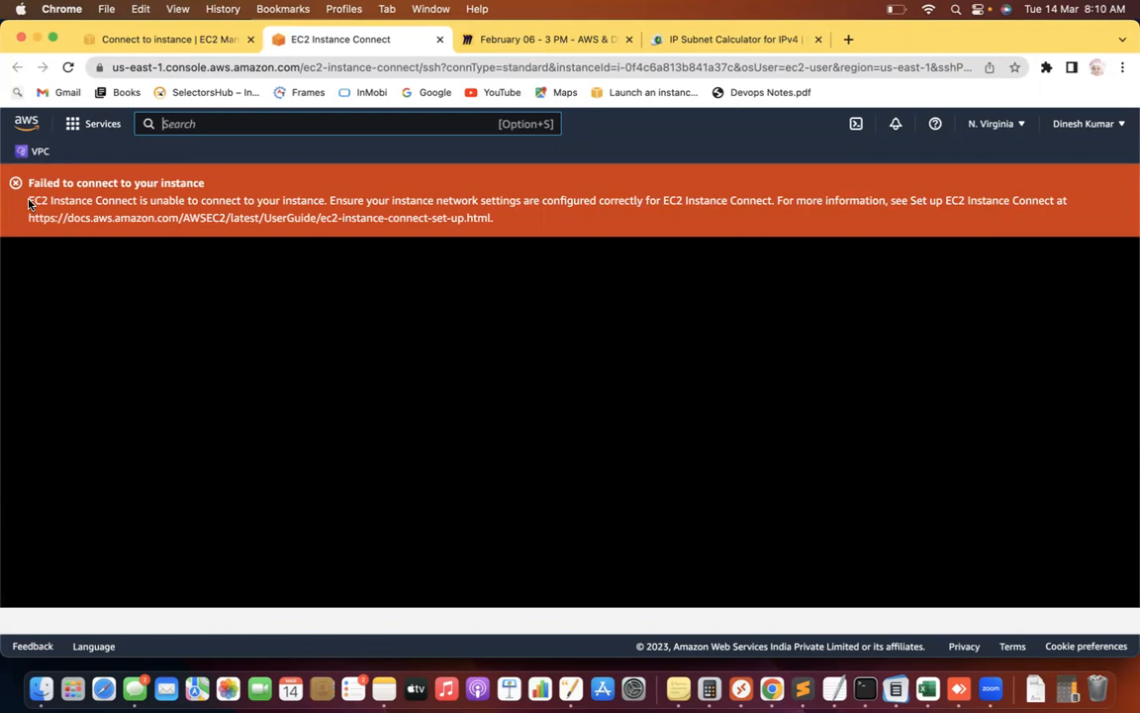
drag(27, 204, 492, 200)
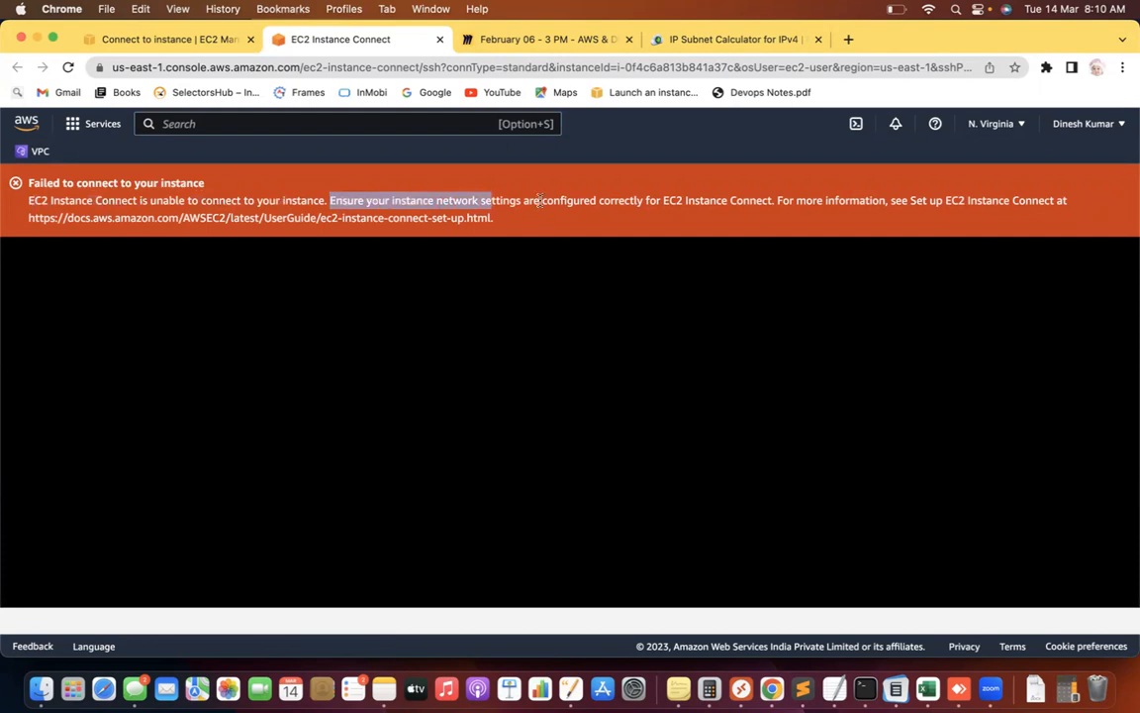
click(607, 201)
drag(658, 199, 742, 201)
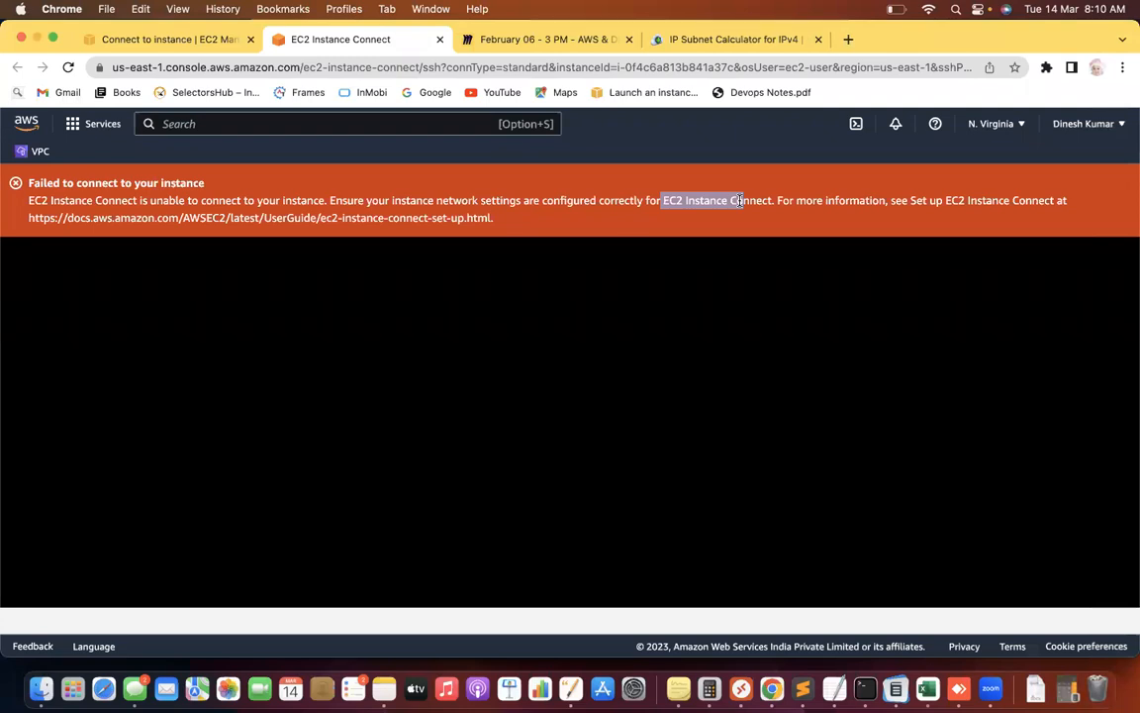
Switch to the Sublime Text note and append "- Public Ec2" to its first line.
click(803, 688)
drag(195, 40, 252, 43)
drag(355, 39, 447, 39)
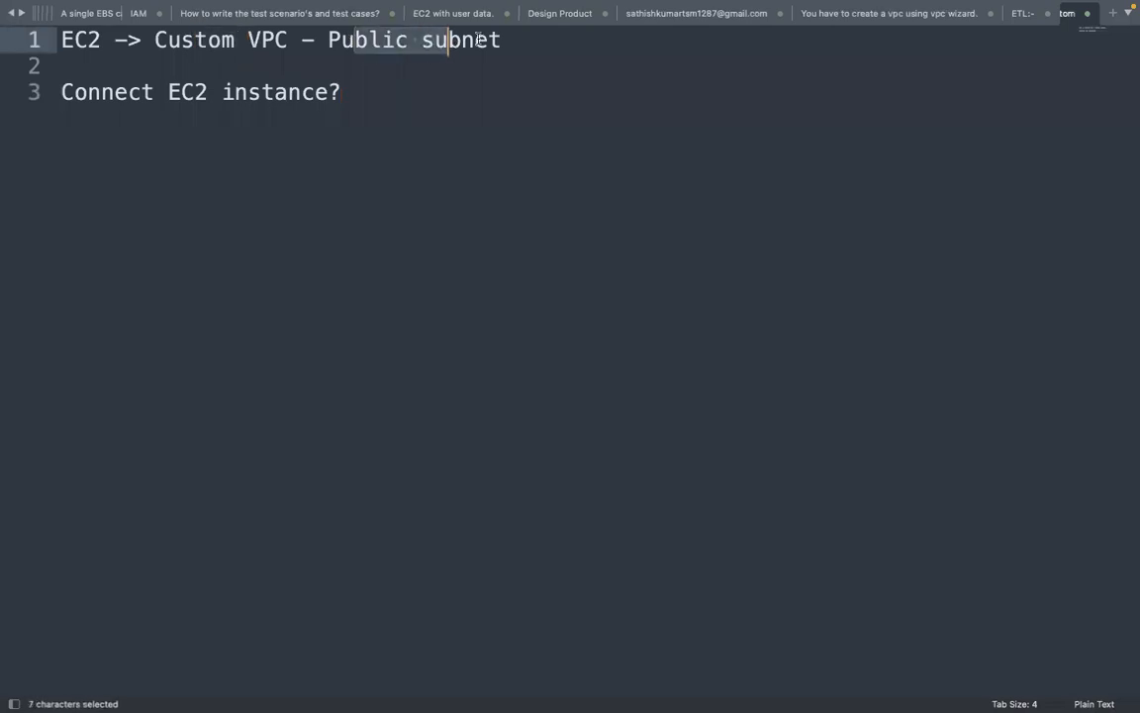
click(532, 40)
text(- Public Ec2)
click(603, 42)
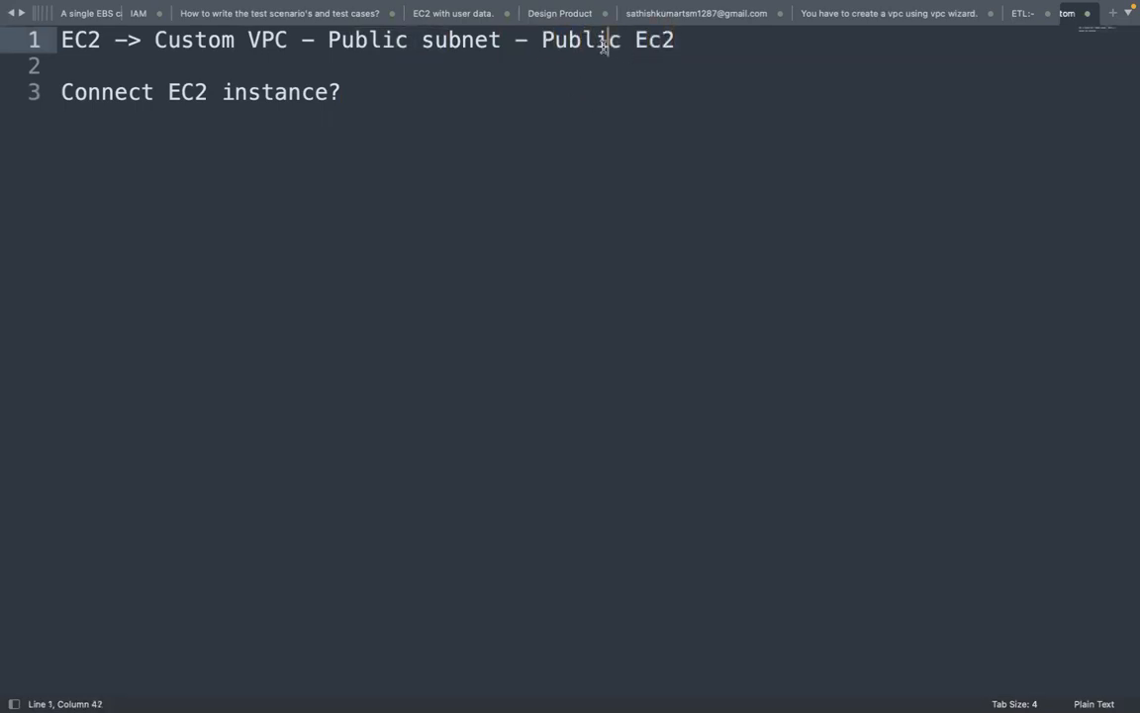
drag(603, 41, 662, 44)
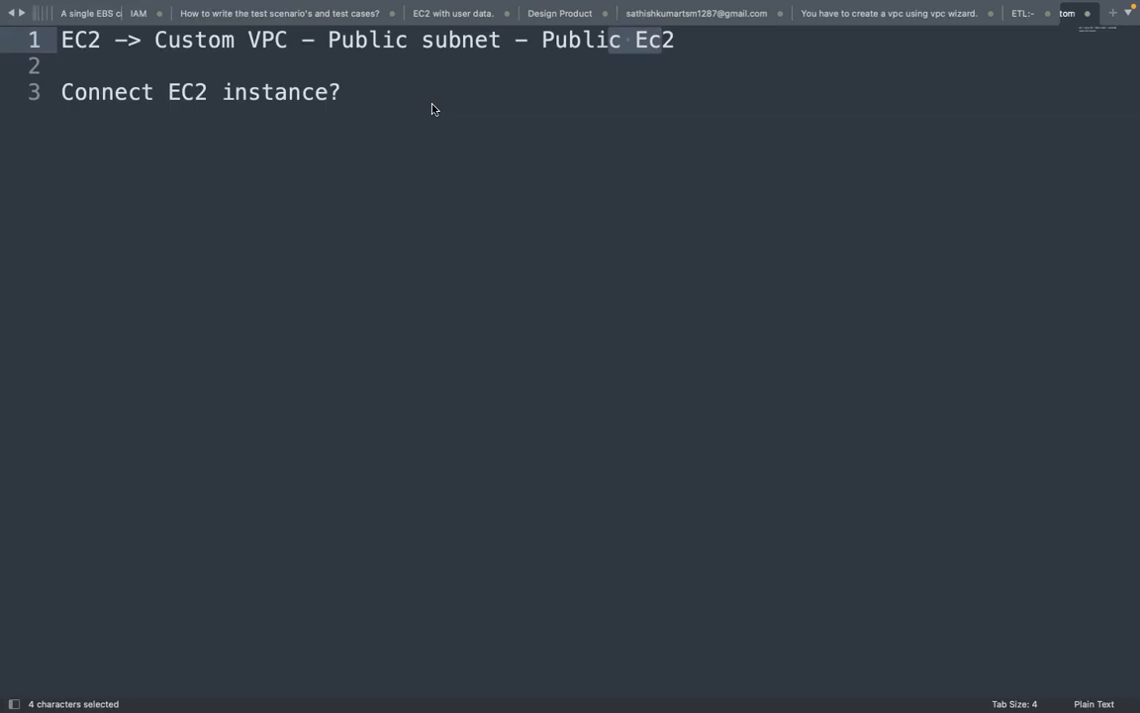
Switch to Chrome and review the route table notes on the Miro board and the EC2 Instance Connect page.
key(super+Tab)
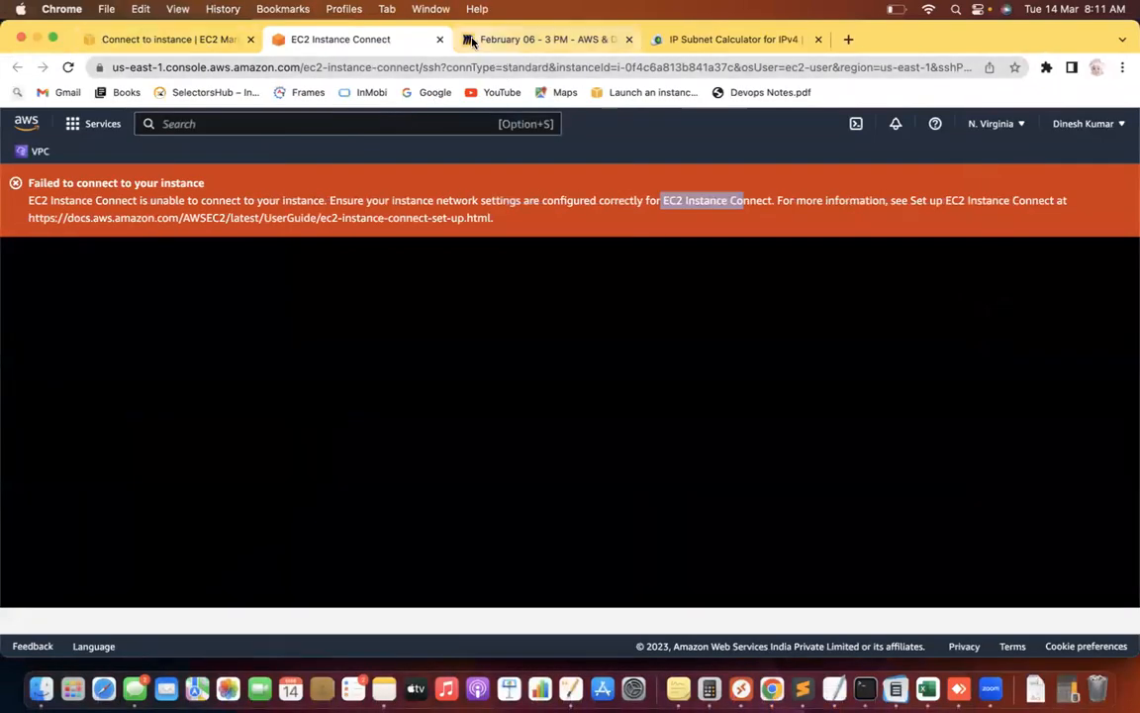
click(535, 40)
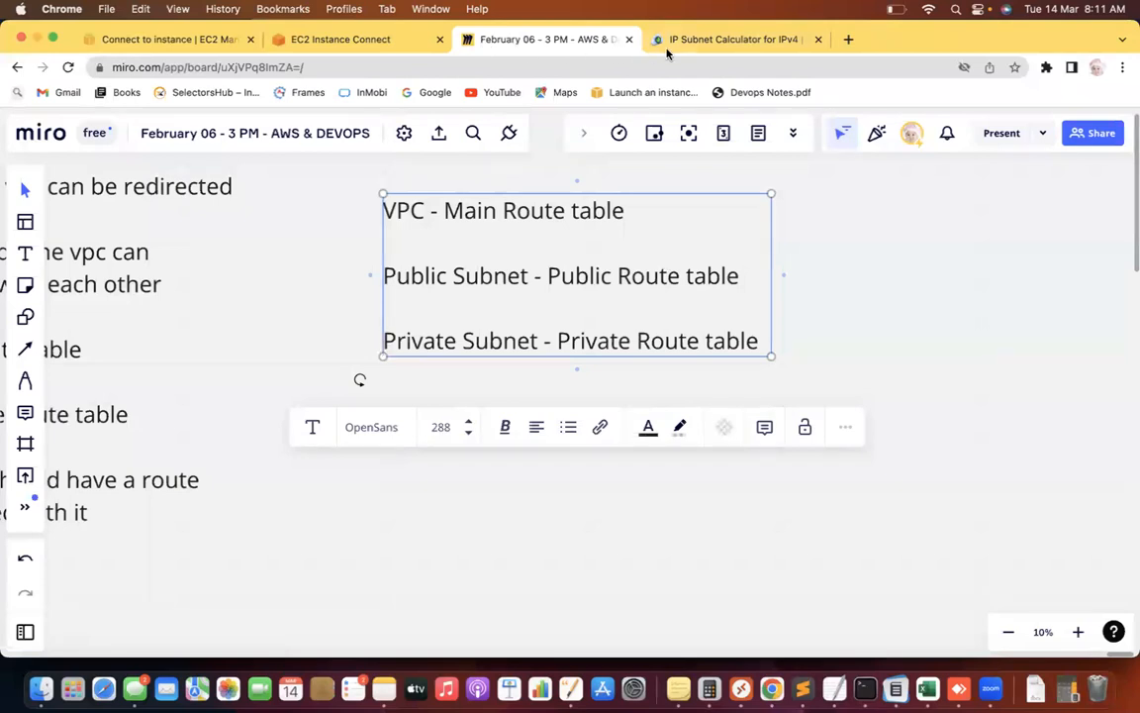
click(147, 40)
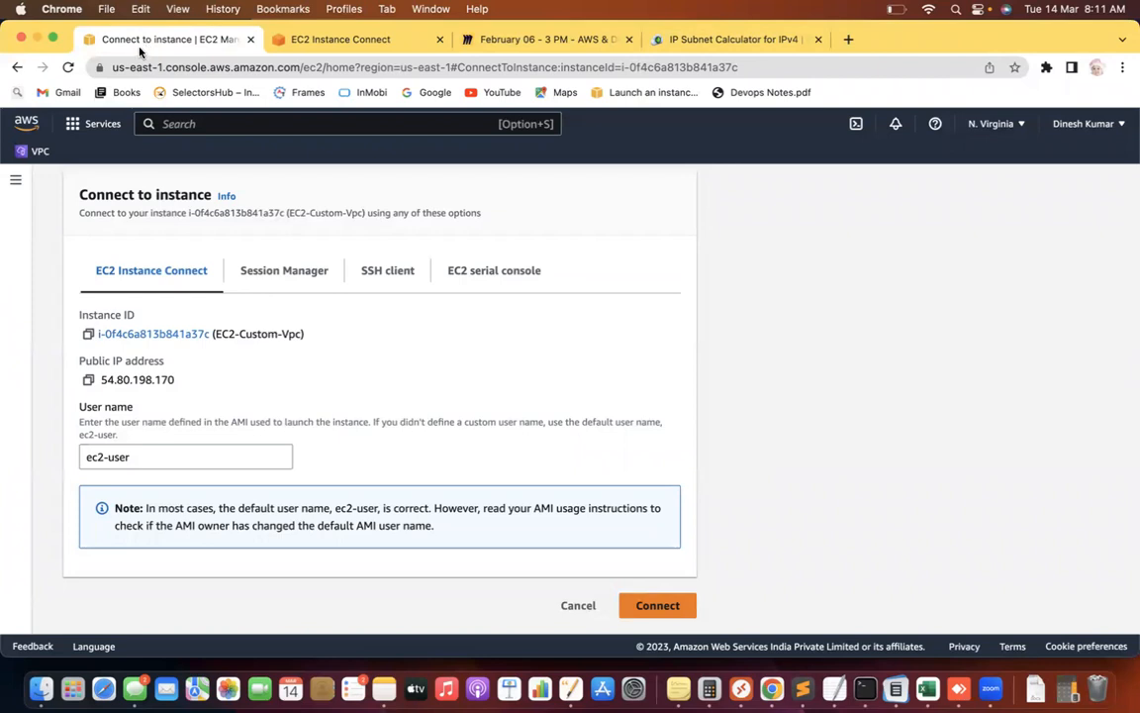
click(312, 40)
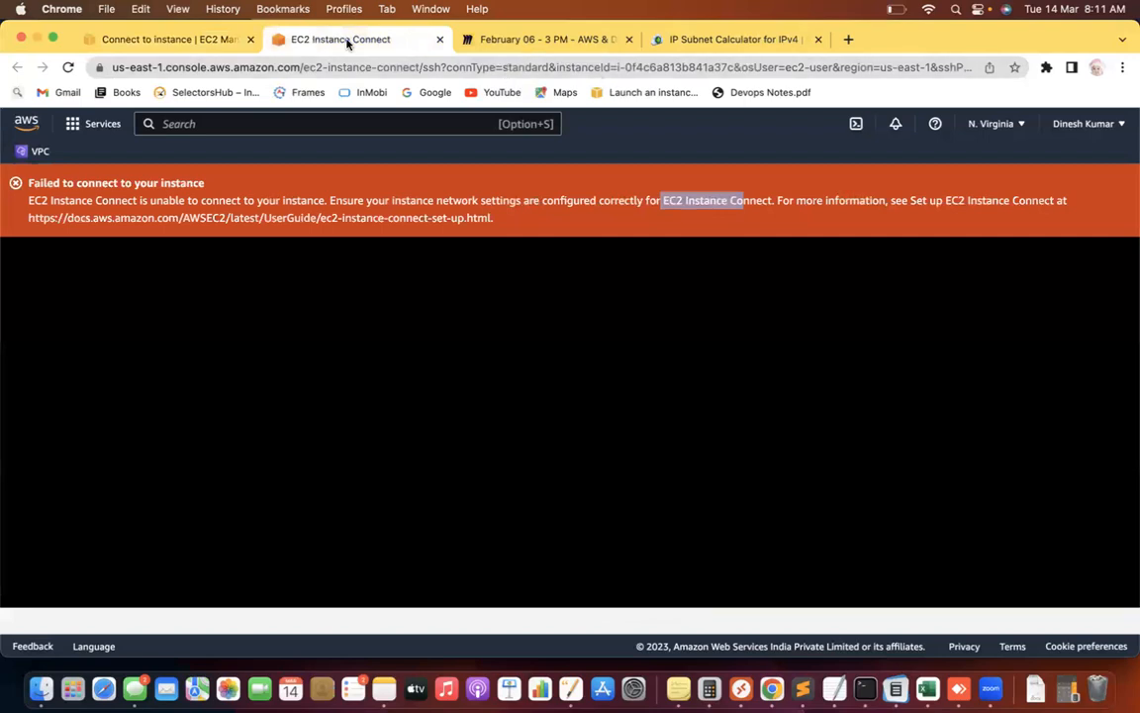
click(146, 45)
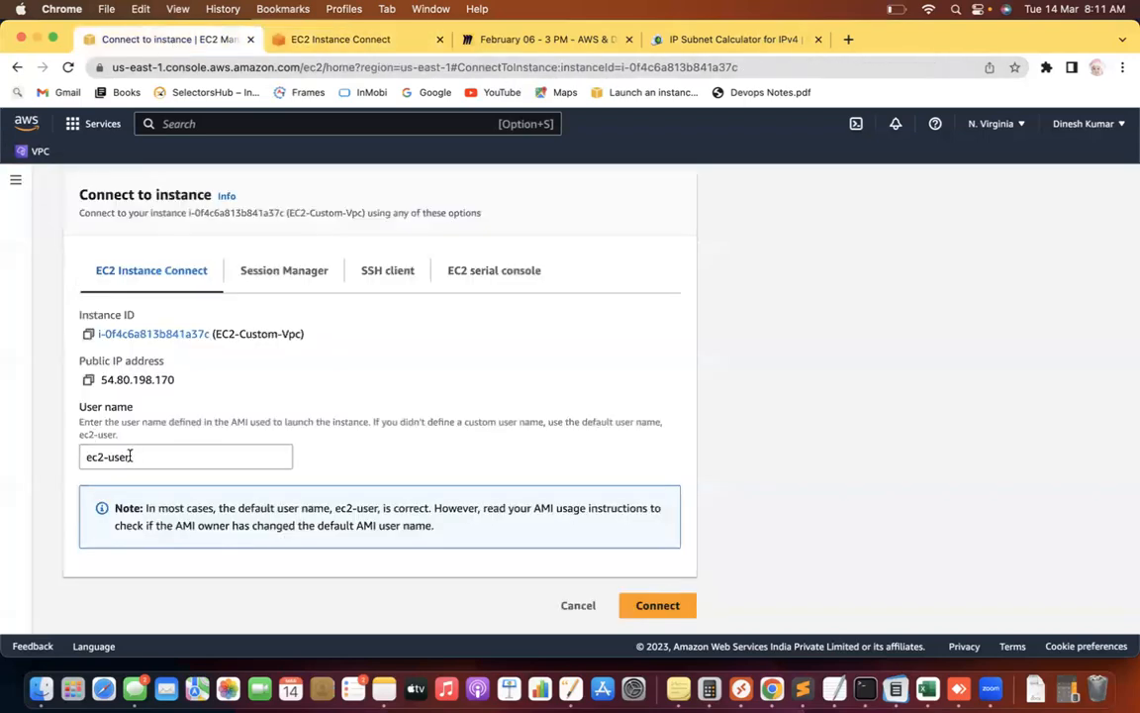
Search the AWS console for VPC, open that service, and go to its route tables.
click(18, 182)
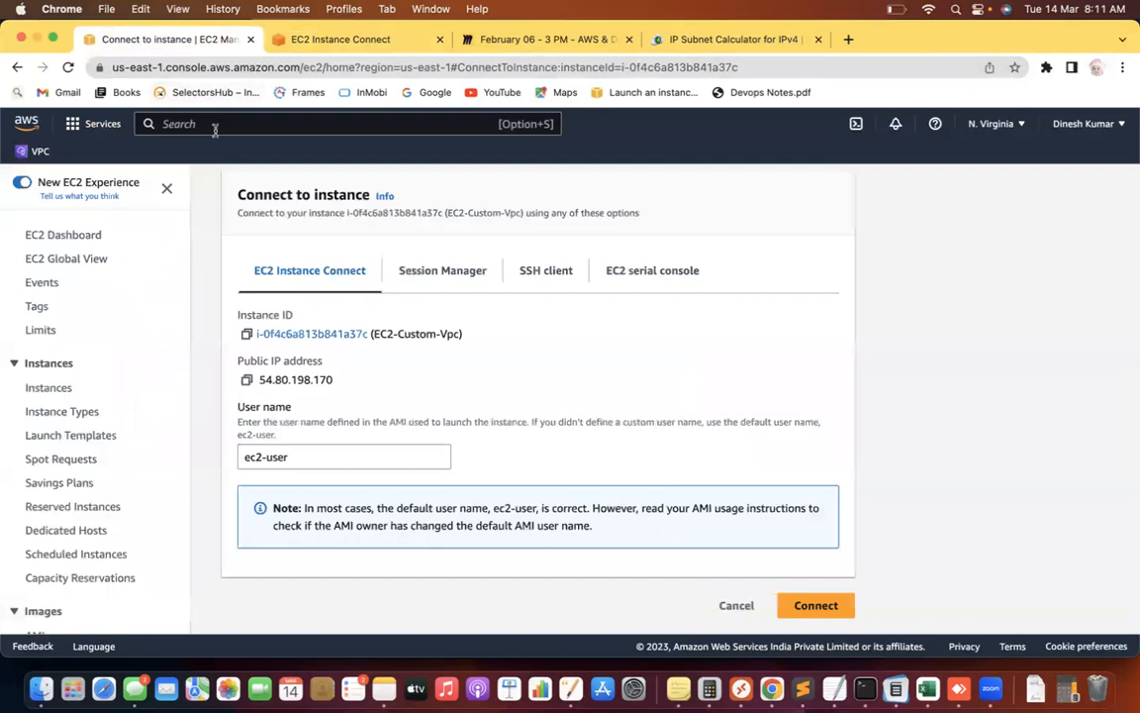
text(VPC)
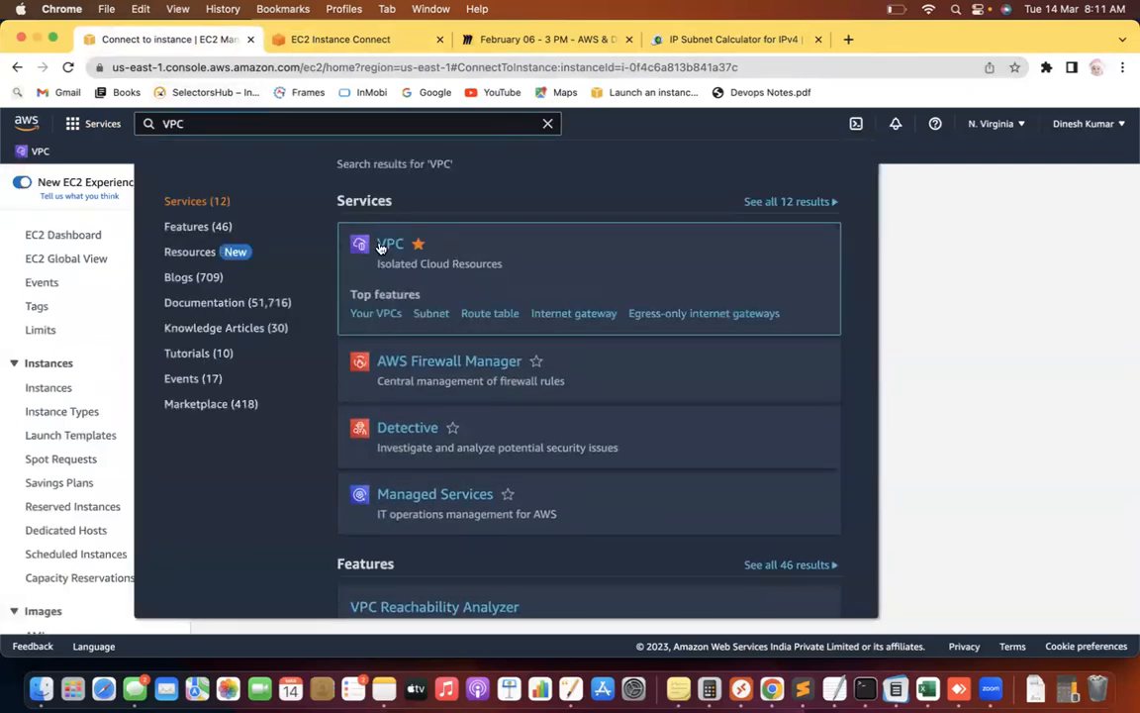
click(388, 246)
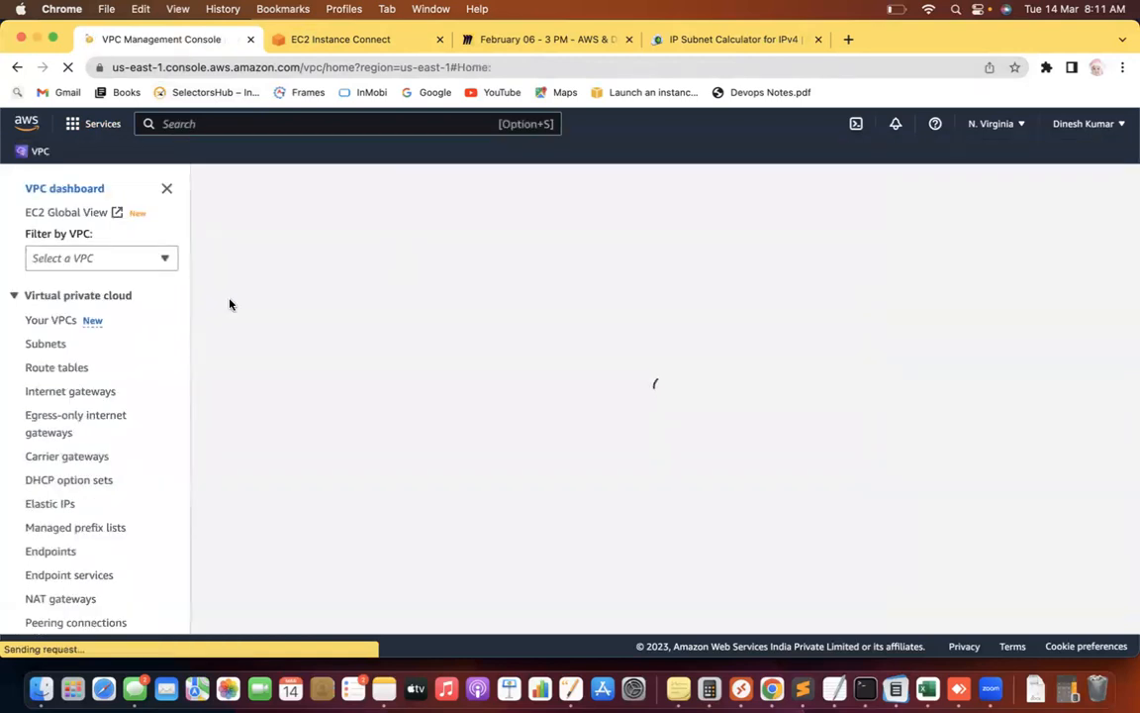
click(53, 369)
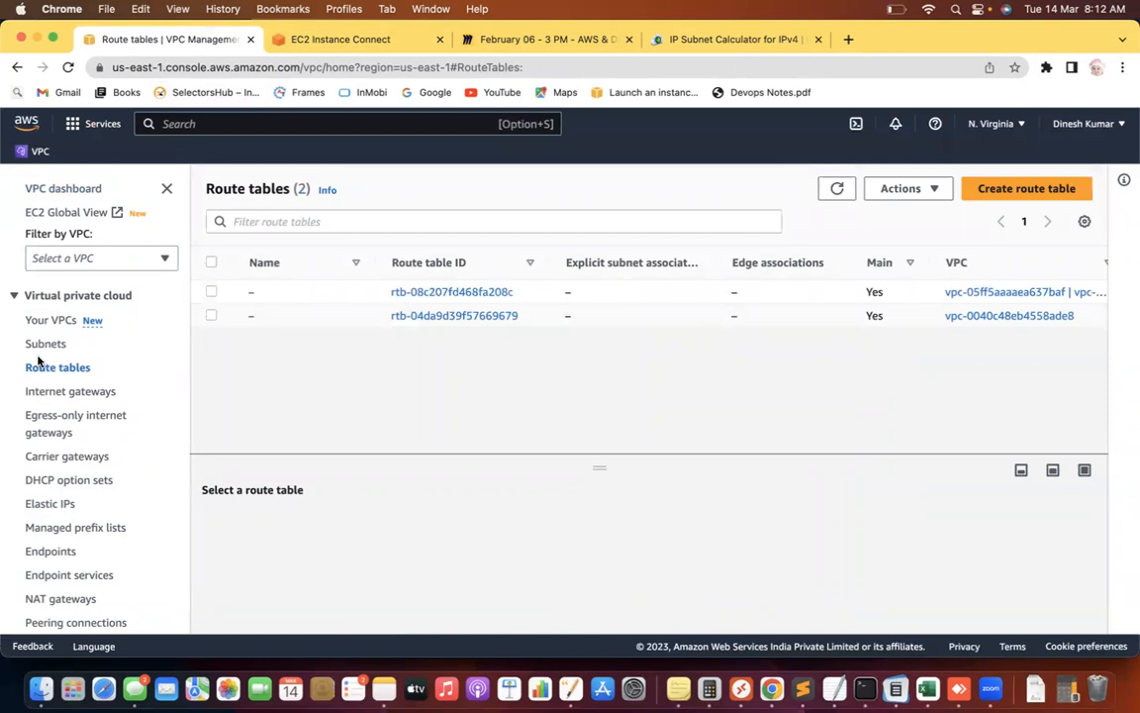
Start a new route table and name it rt-custom-vpc-subnet-public.
click(1001, 192)
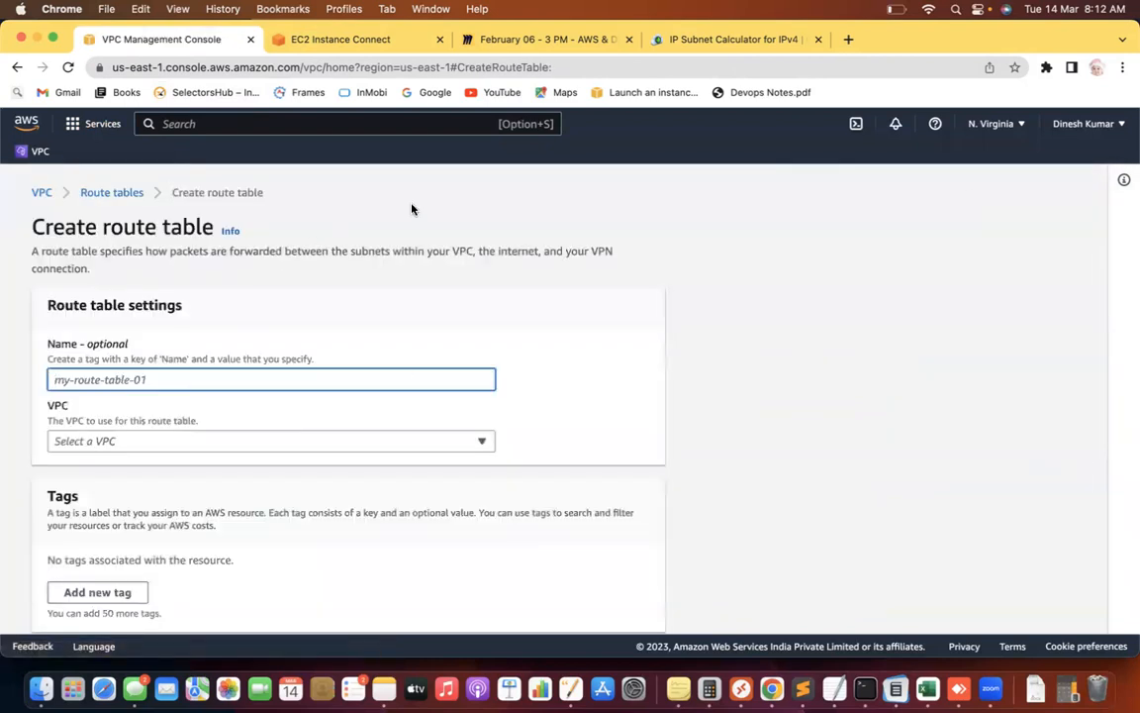
scroll(412, 206, down, 2)
click(82, 330)
text(rt-cuct)
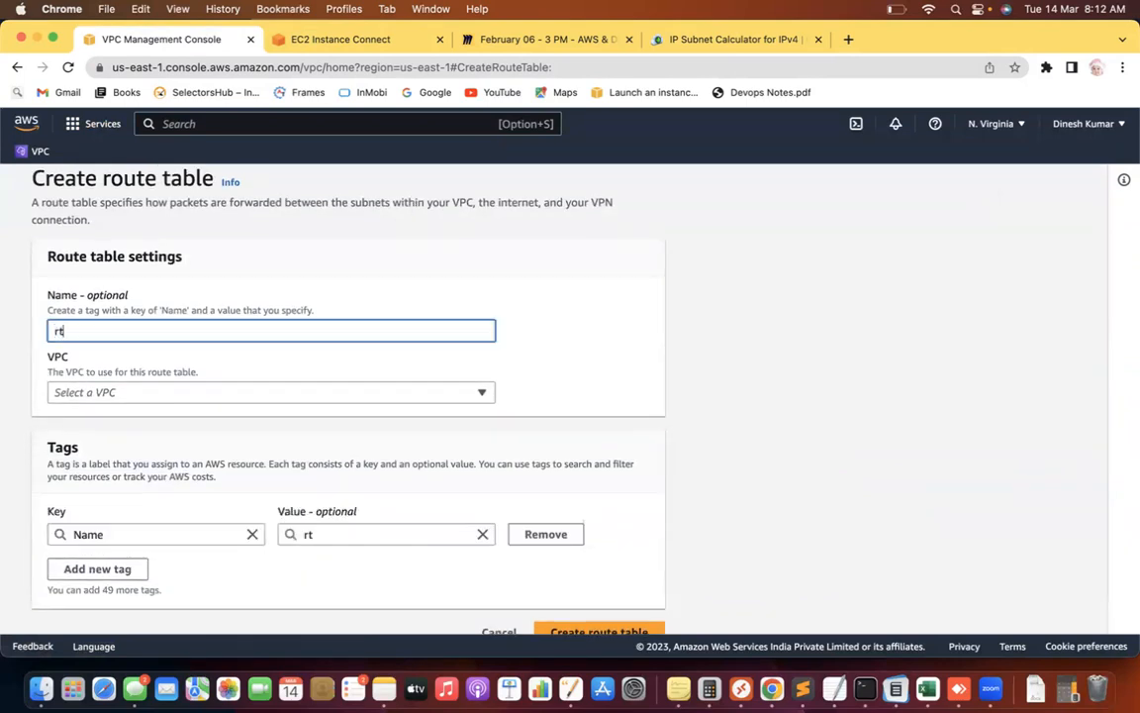
key(BackSpace)
key(BackSpace)
text(stom-vpc)
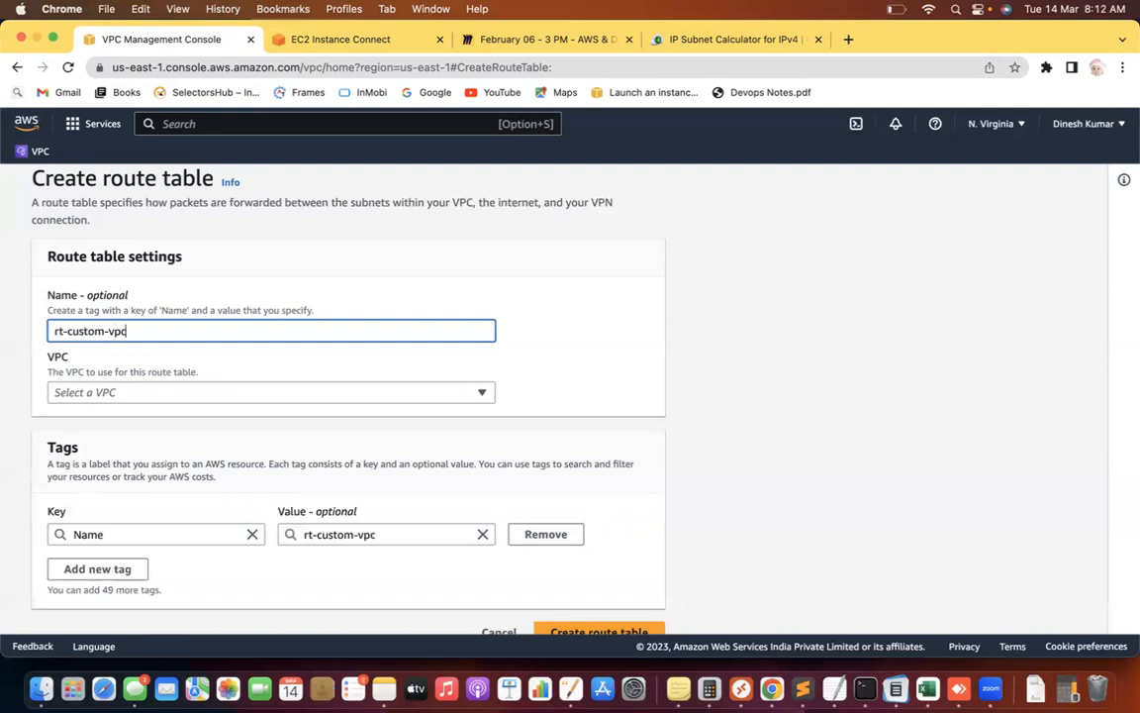
text(-)
text(subnet)
text(-ouy)
key(BackSpace)
key(BackSpace)
key(BackSpace)
text(public)
click(567, 333)
scroll(567, 333, down, 1)
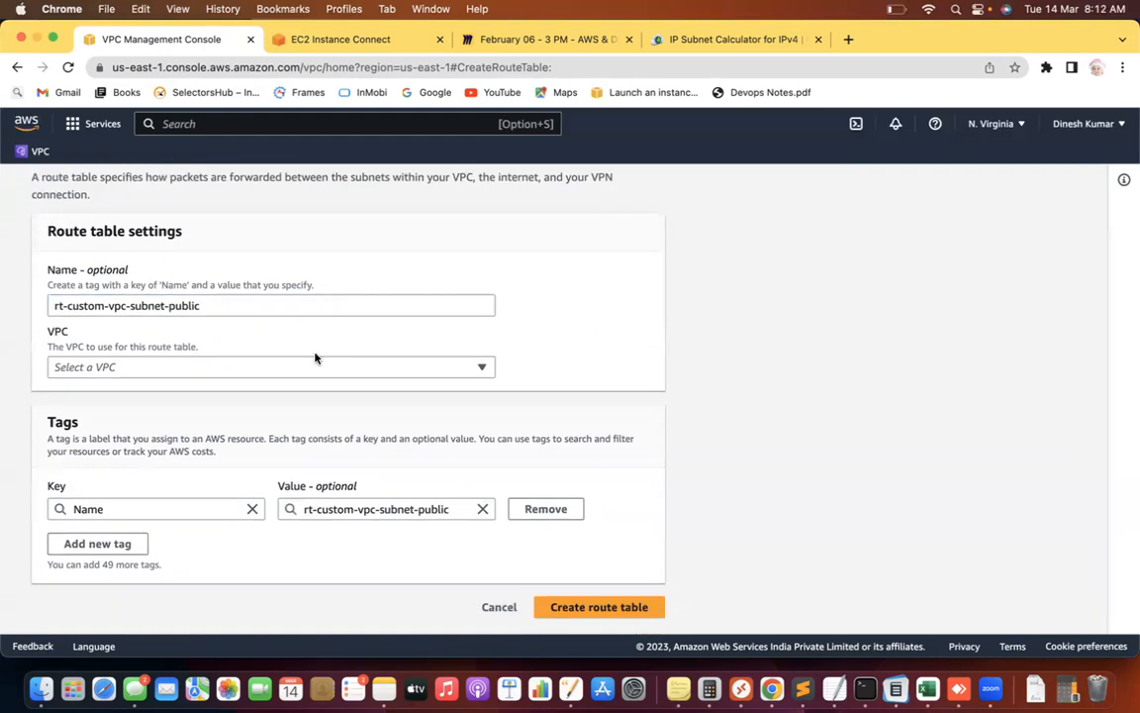
Assign the public route table to vpc-custom, create it, and look over its details and routes.
click(313, 367)
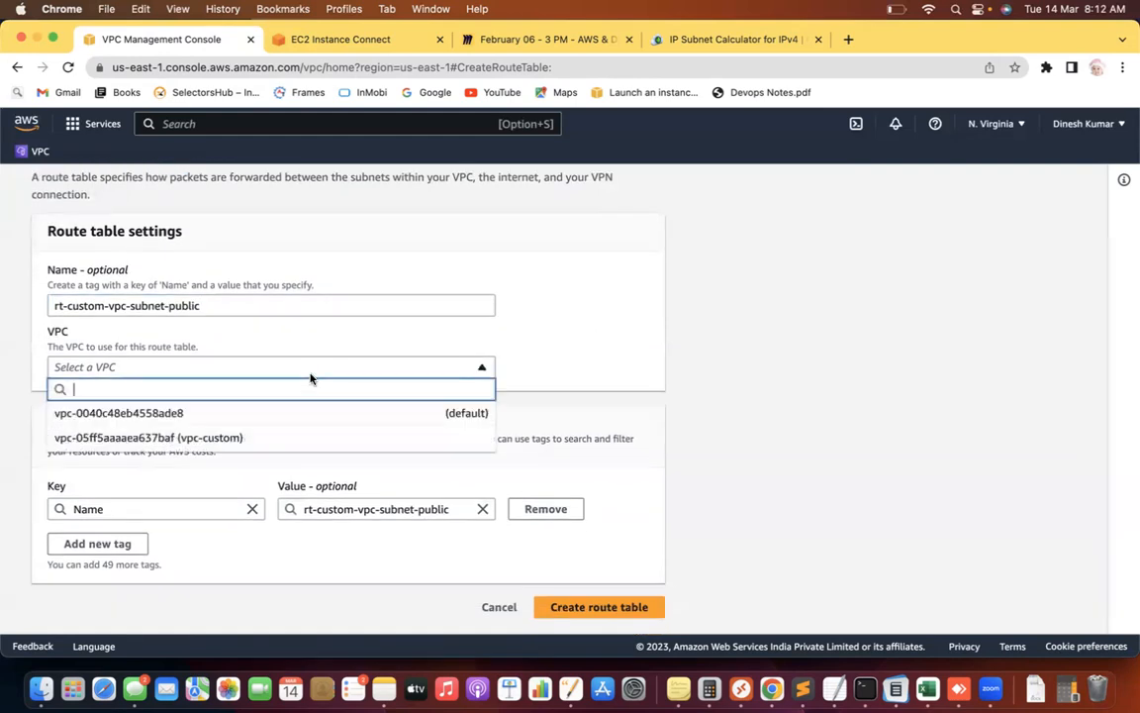
click(267, 446)
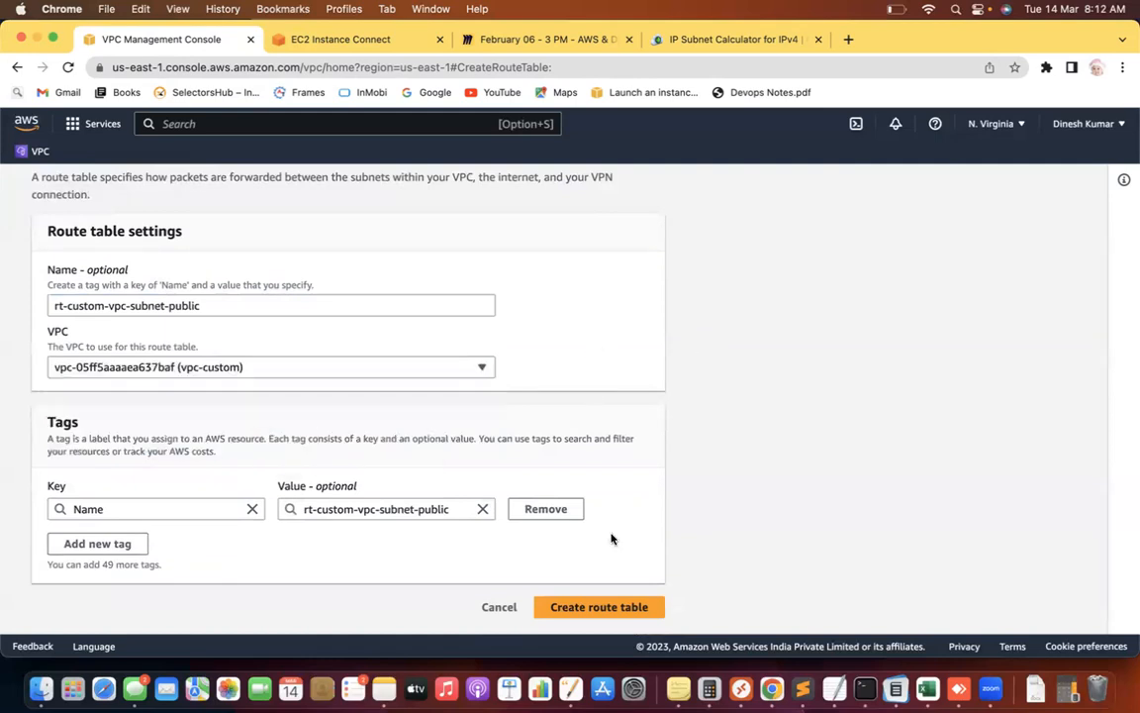
click(598, 607)
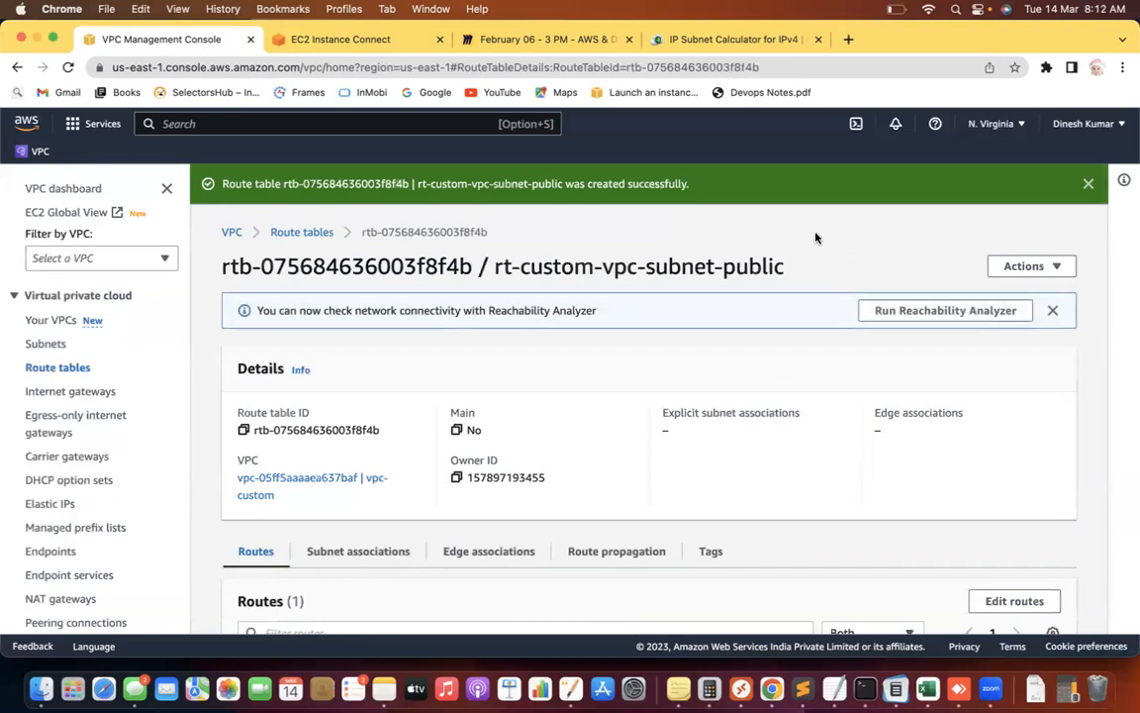
scroll(815, 238, down, 3)
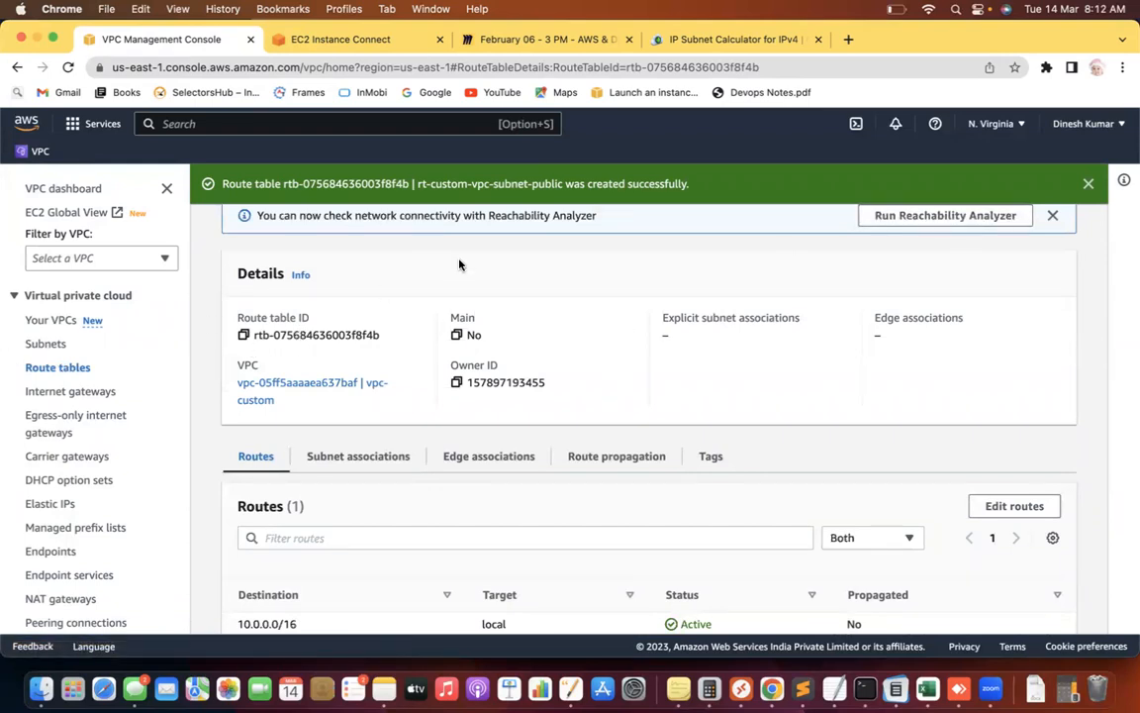
scroll(568, 260, down, 1)
scroll(567, 259, up, 3)
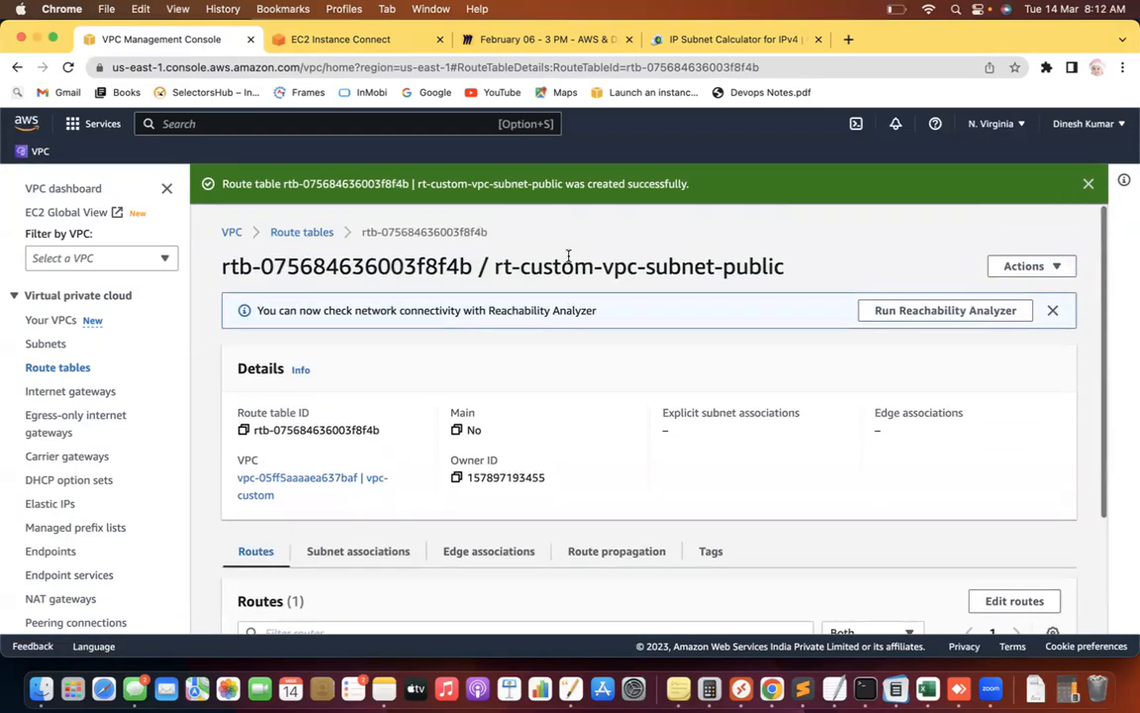
Start another route table from the route tables list and name it rt-custom-vpc-subnet-private.
click(61, 370)
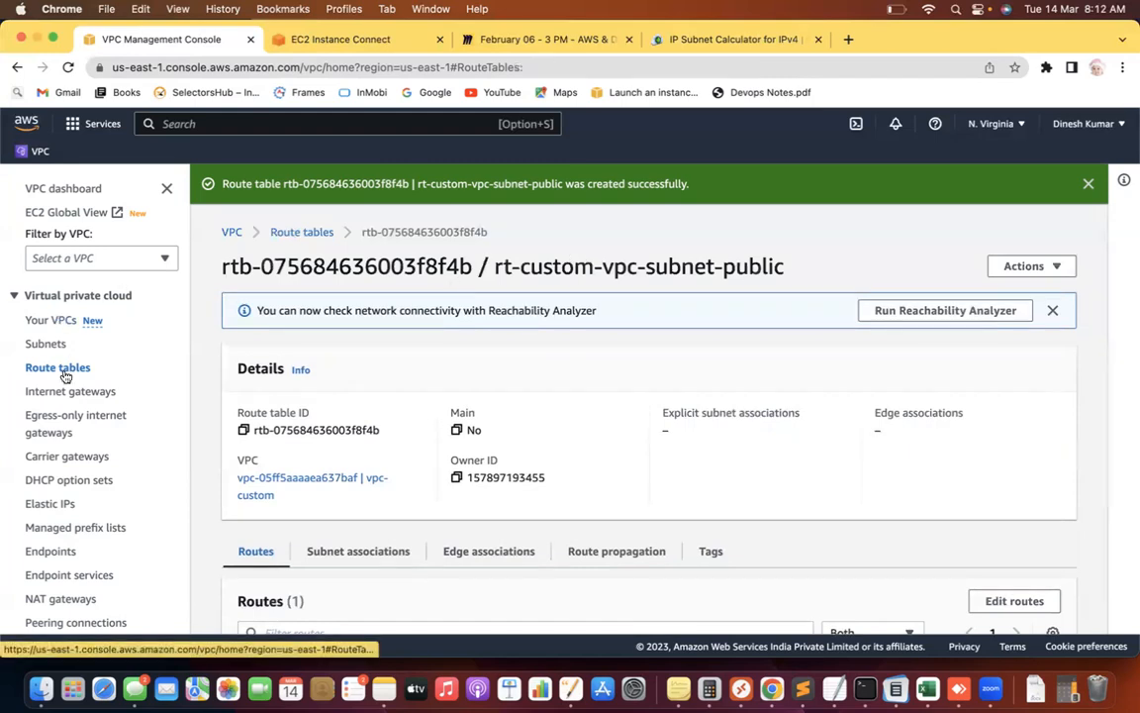
click(1025, 230)
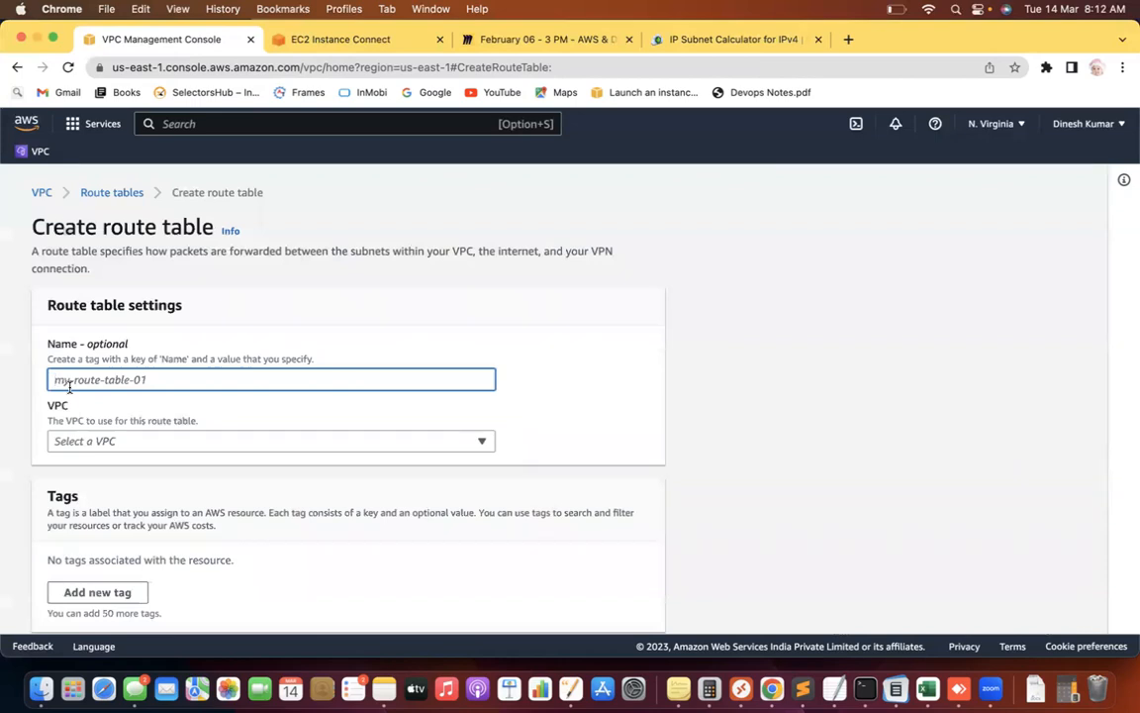
text(rt-)
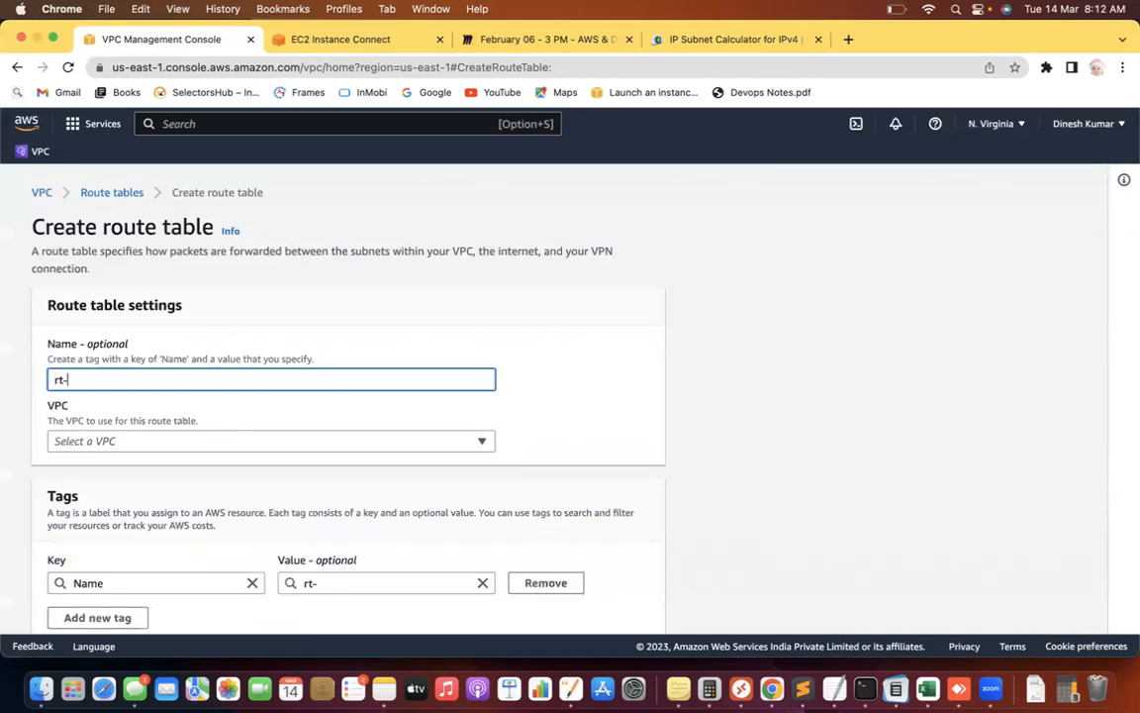
text(custom-vpc-subnet)
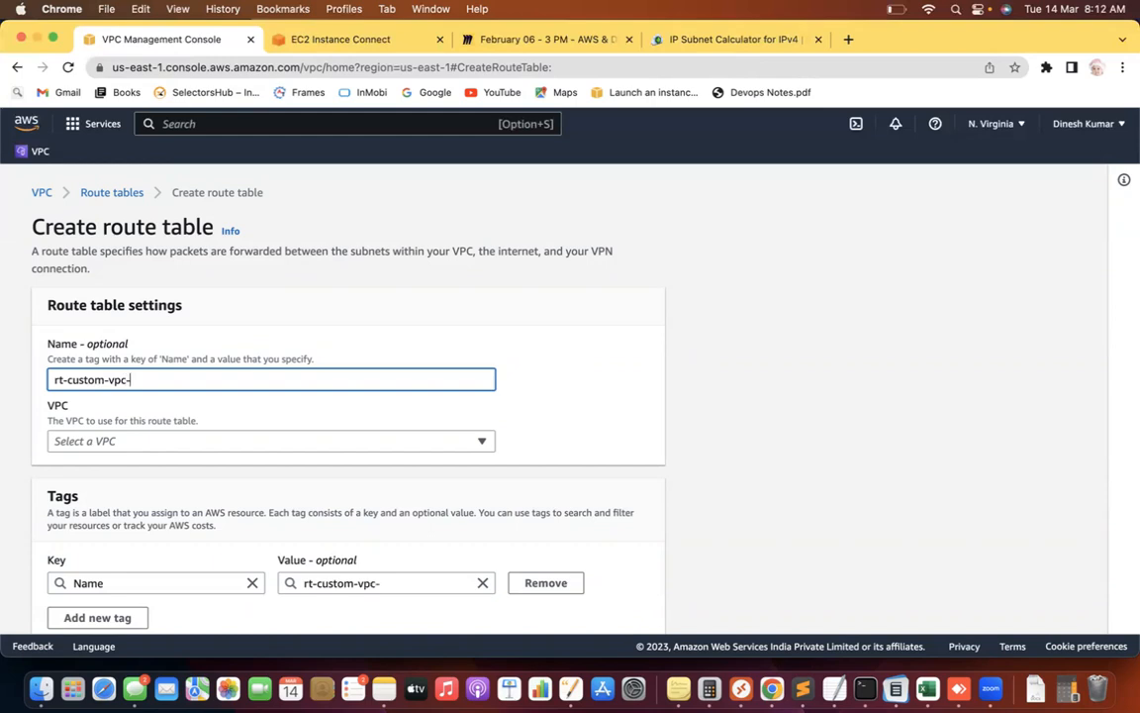
text(-priavte)
key(BackSpace)
key(BackSpace)
key(BackSpace)
key(BackSpace)
text(vate)
click(515, 336)
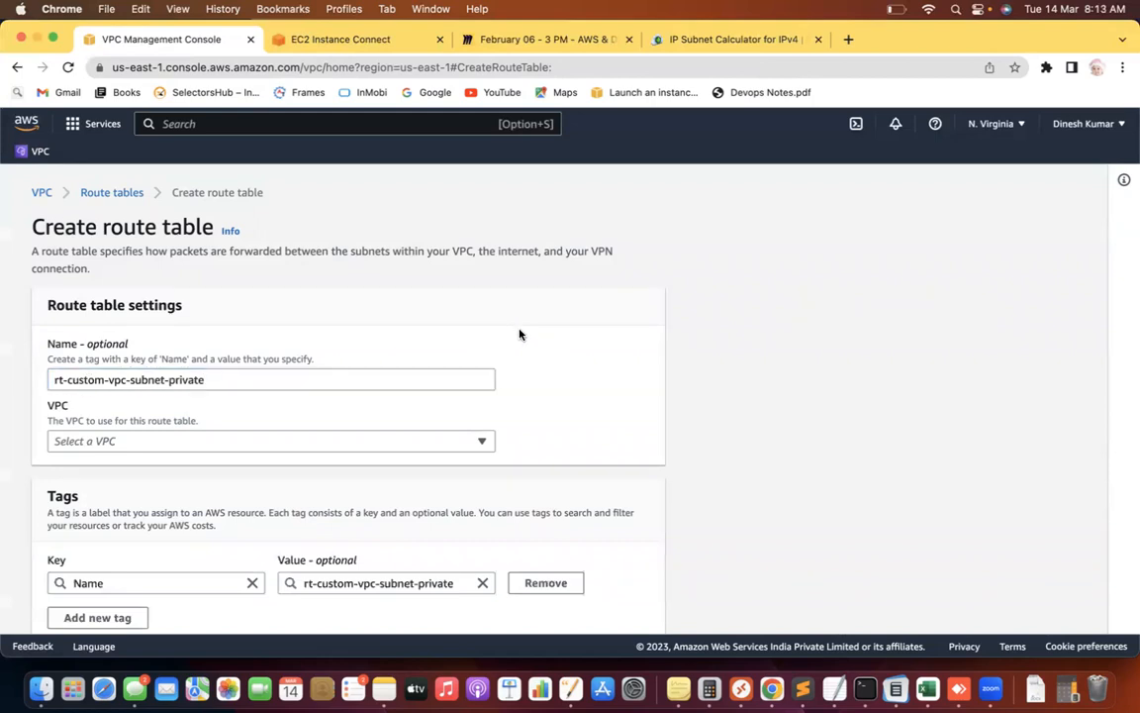
Assign the private route table to vpc-custom, create it, and return to the route tables list.
scroll(519, 333, down, 3)
click(352, 369)
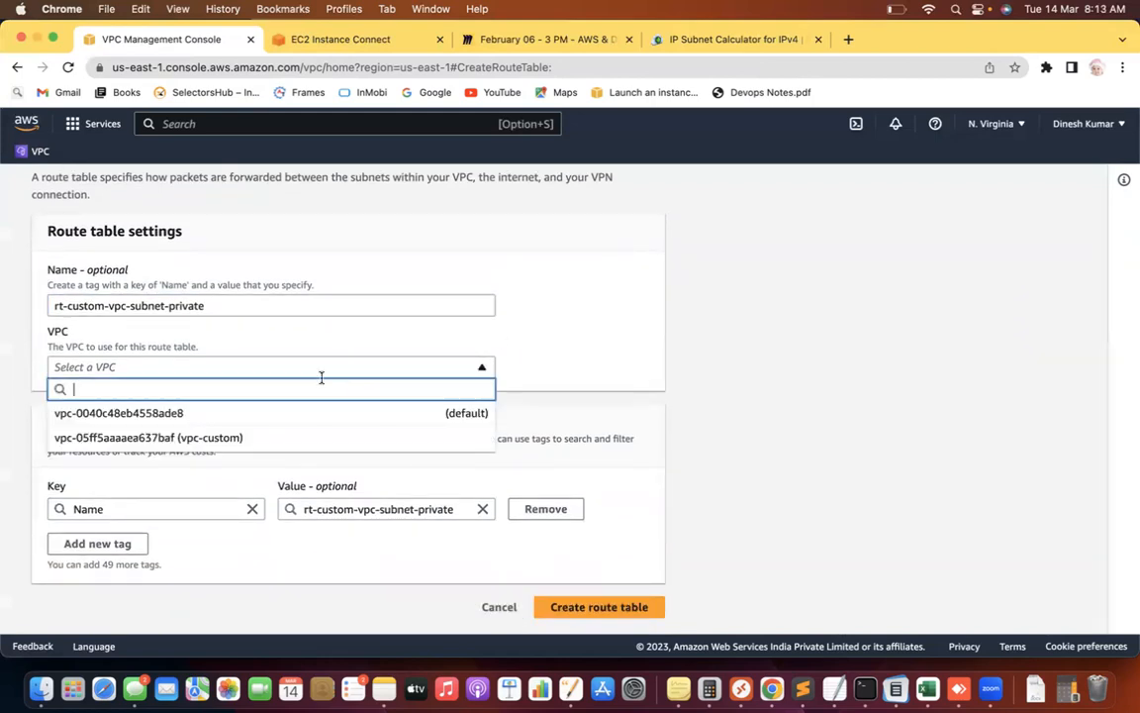
click(276, 438)
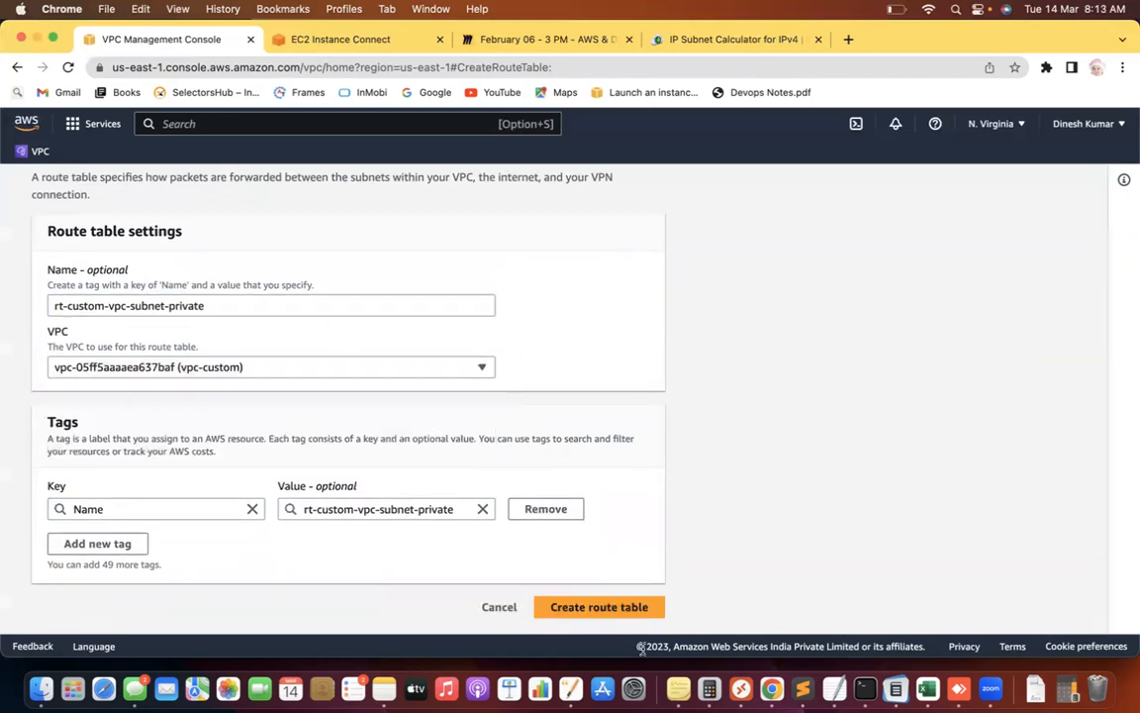
click(608, 606)
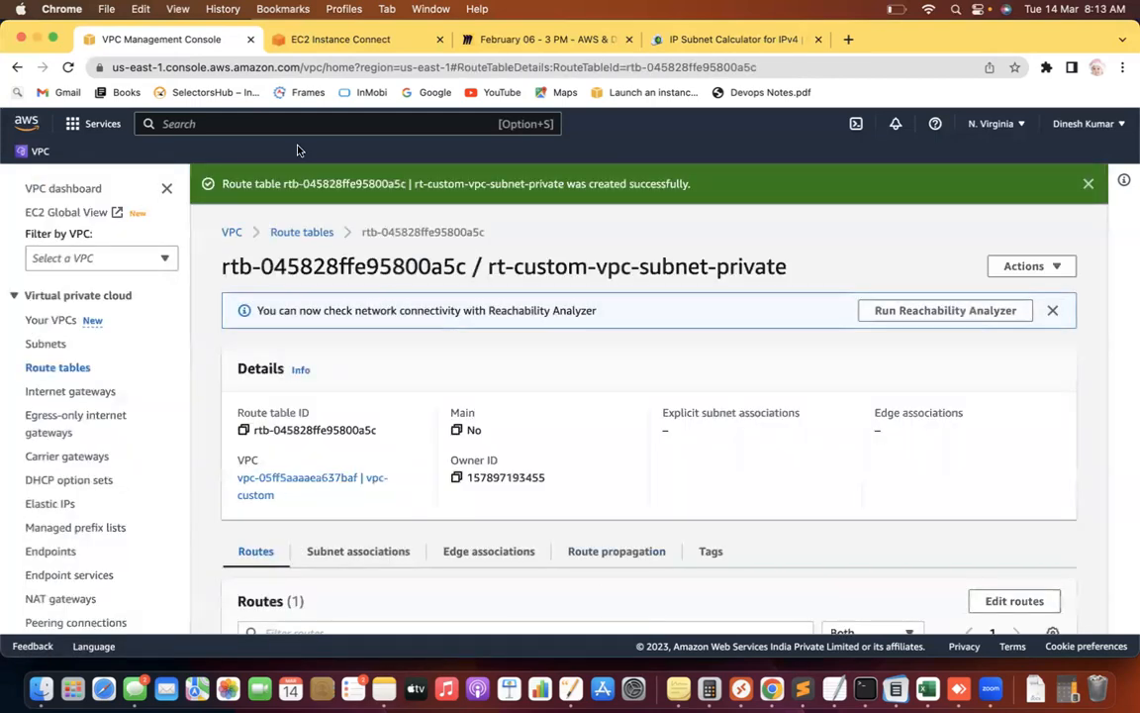
click(300, 232)
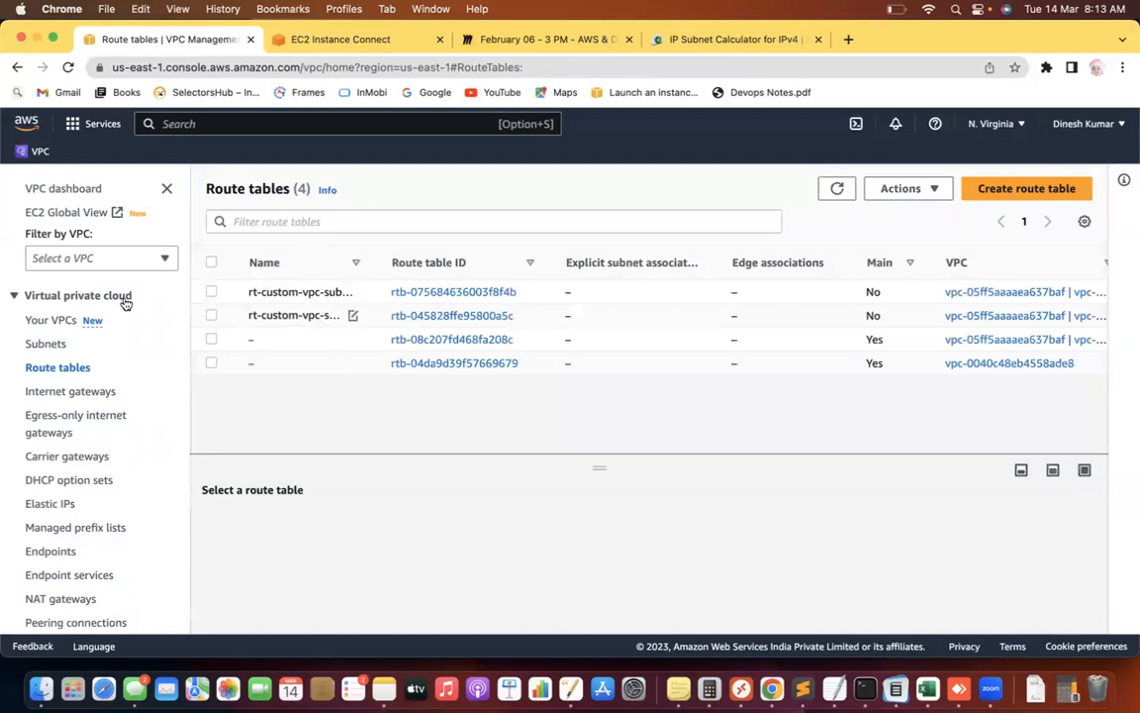
Copy the VPC ID of vpc-custom and filter the route tables by that ID.
click(30, 321)
click(556, 315)
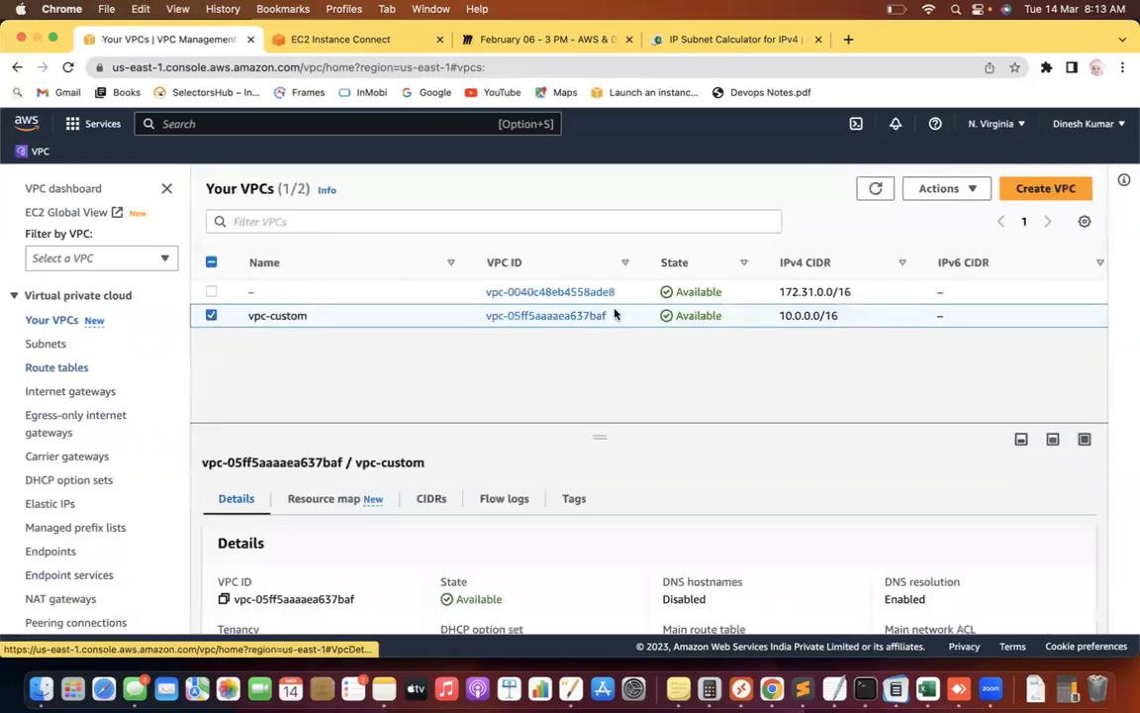
drag(611, 322, 484, 321)
key(super+c)
click(59, 369)
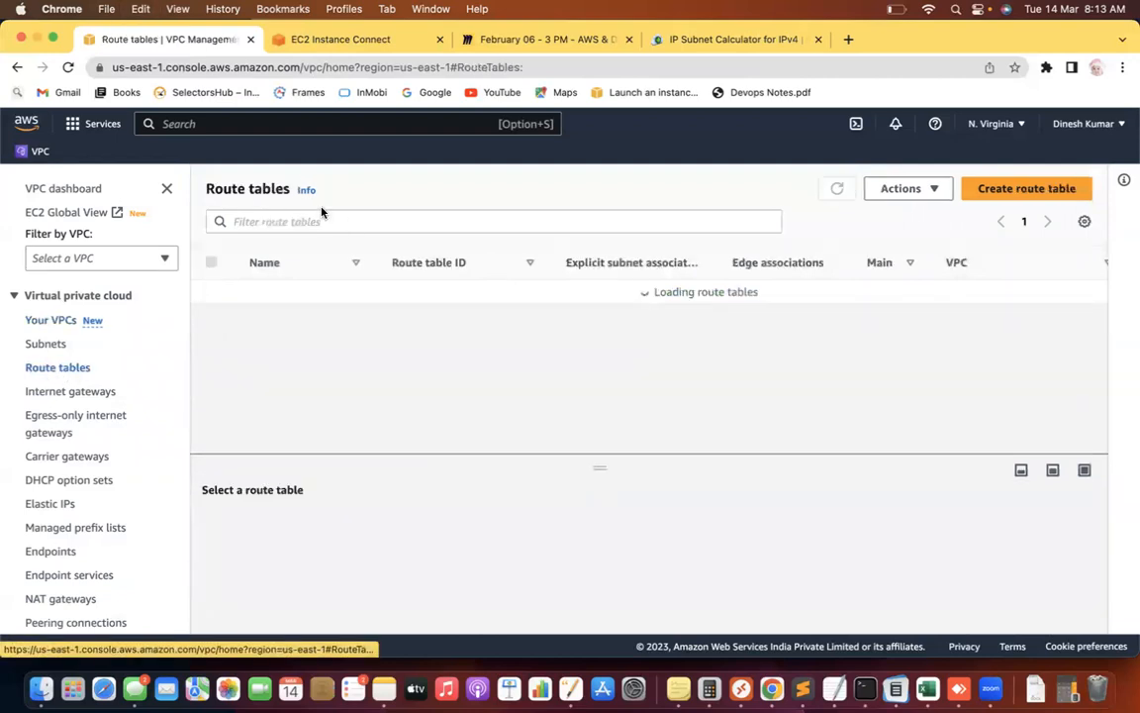
click(301, 220)
key(super+v)
key(Return)
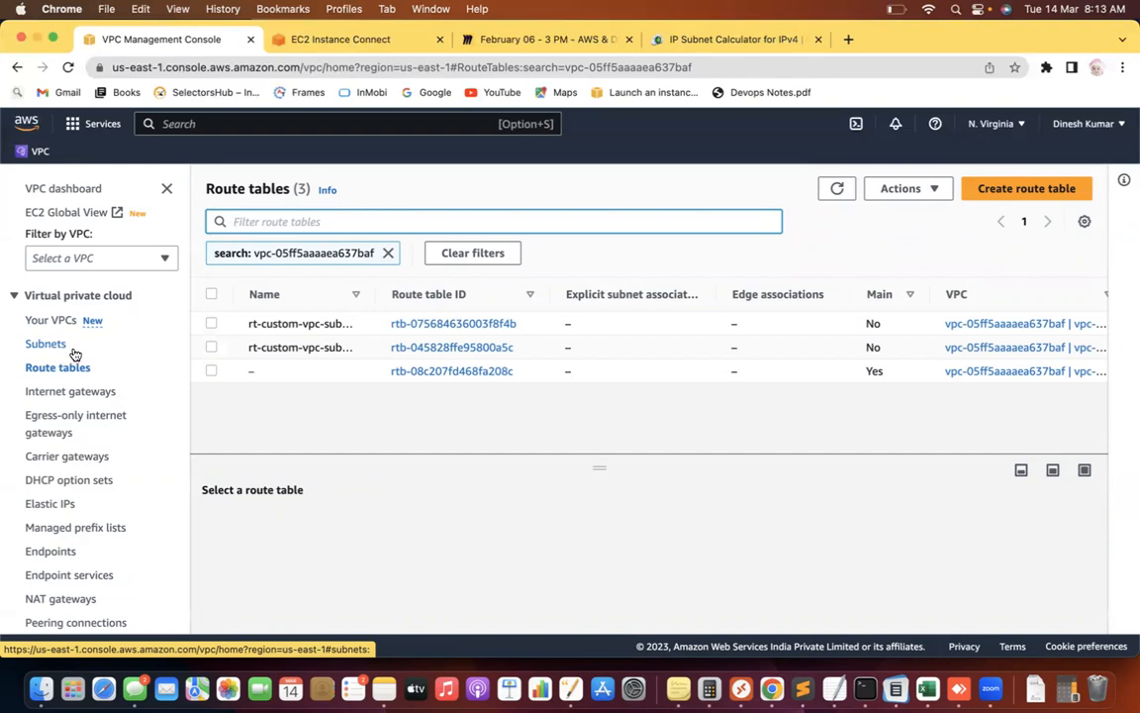
Examine the details and routes of the rt-custom-vpc-subnet-public route table.
click(211, 324)
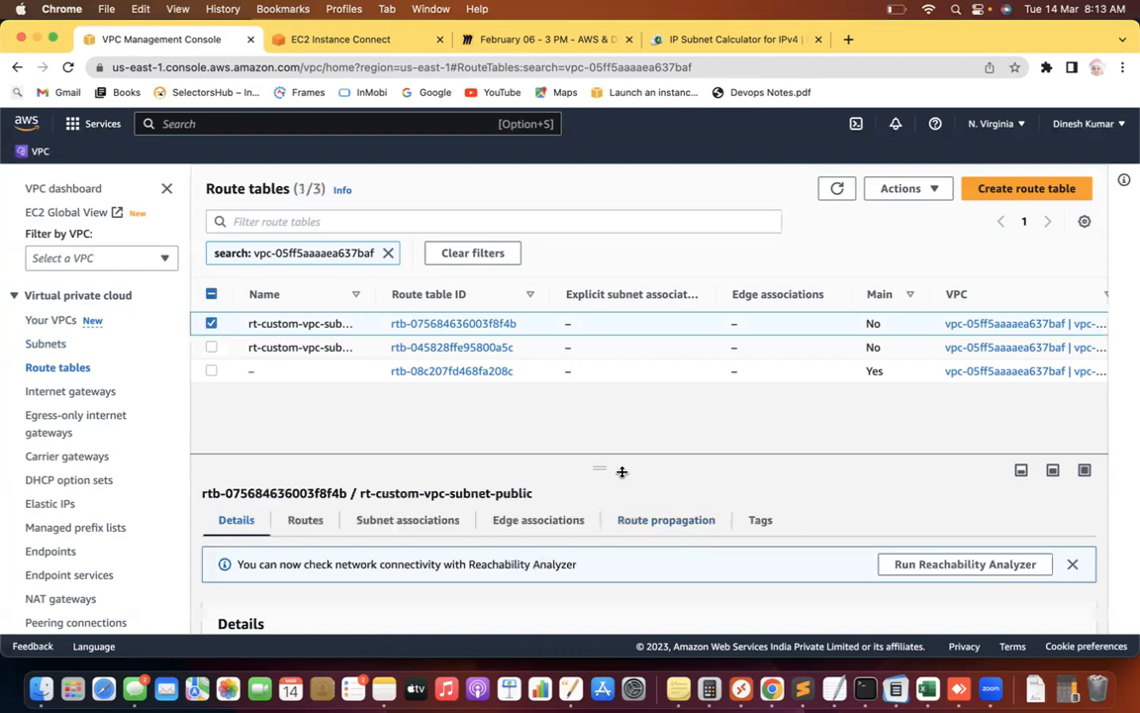
drag(608, 462, 617, 322)
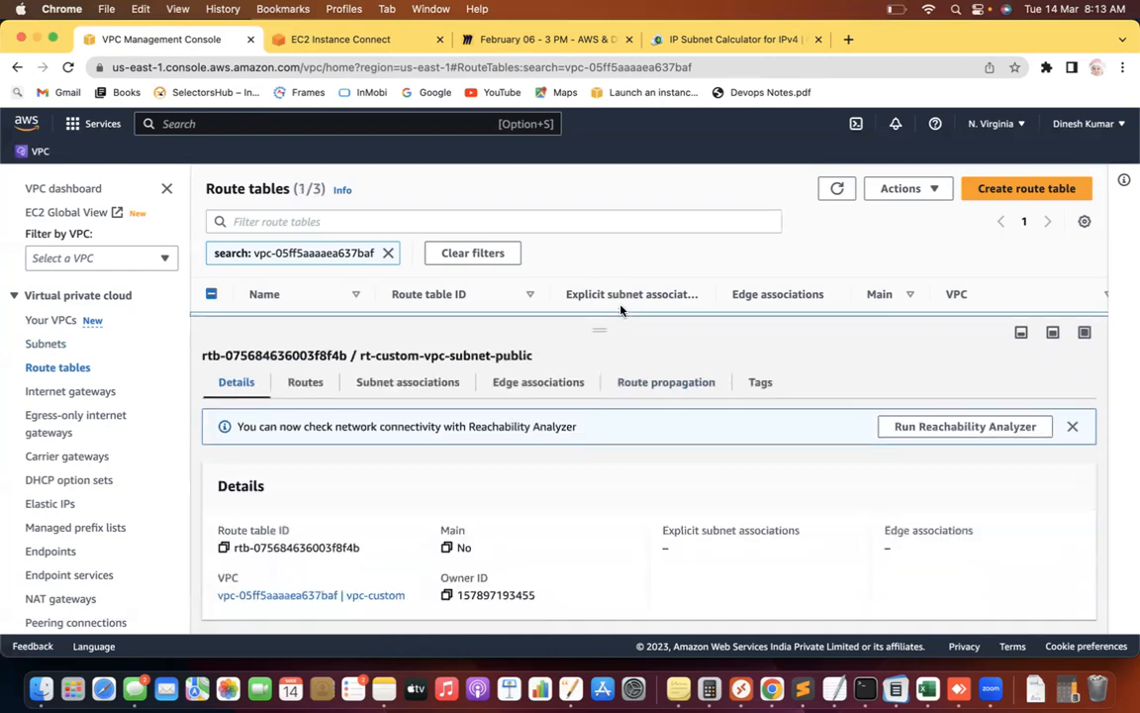
click(299, 385)
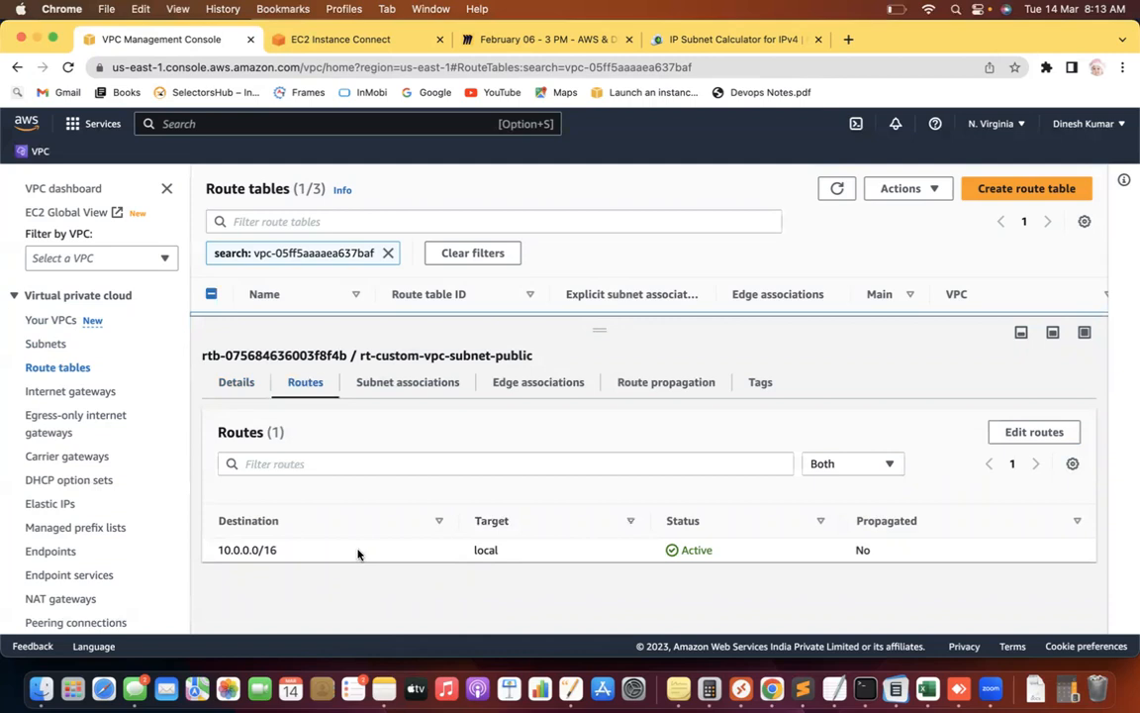
drag(600, 326, 600, 485)
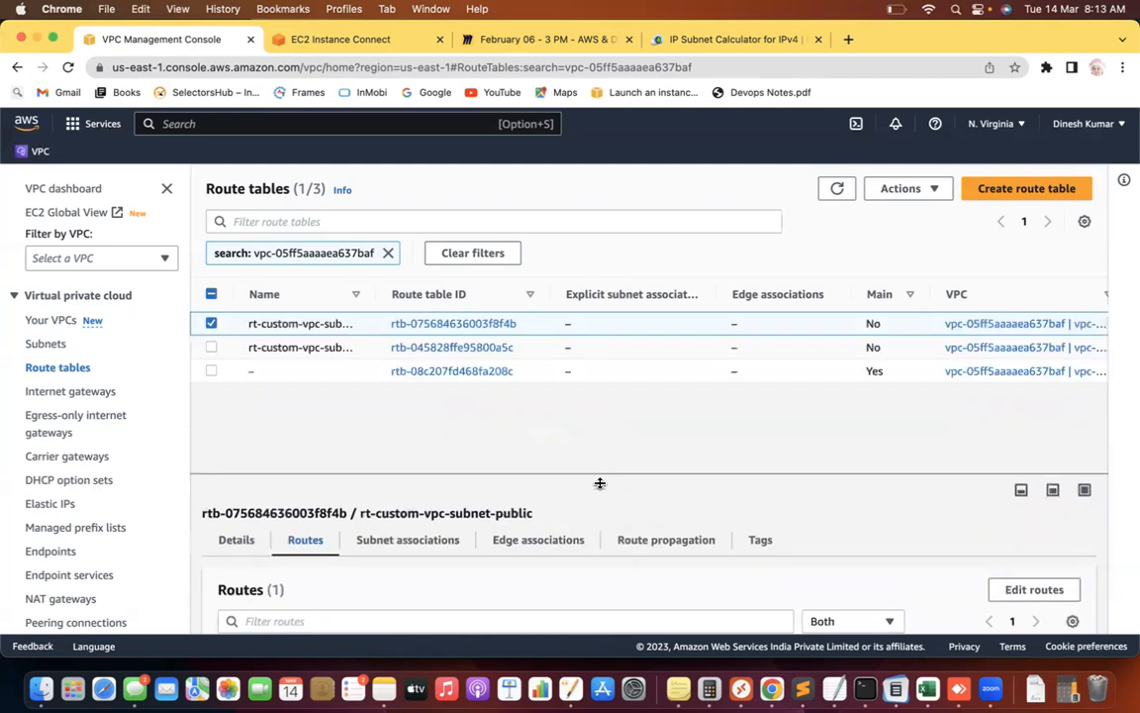
Examine the details and routes of the custom VPC's unnamed main route table.
click(211, 370)
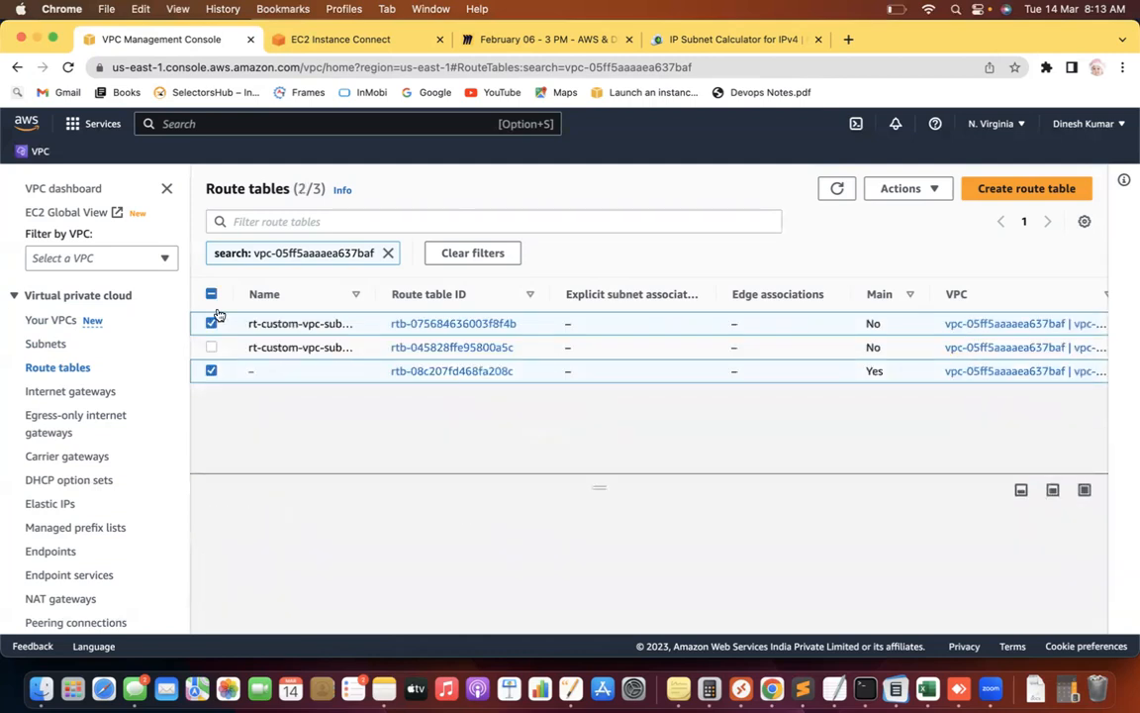
click(211, 323)
drag(591, 471, 594, 326)
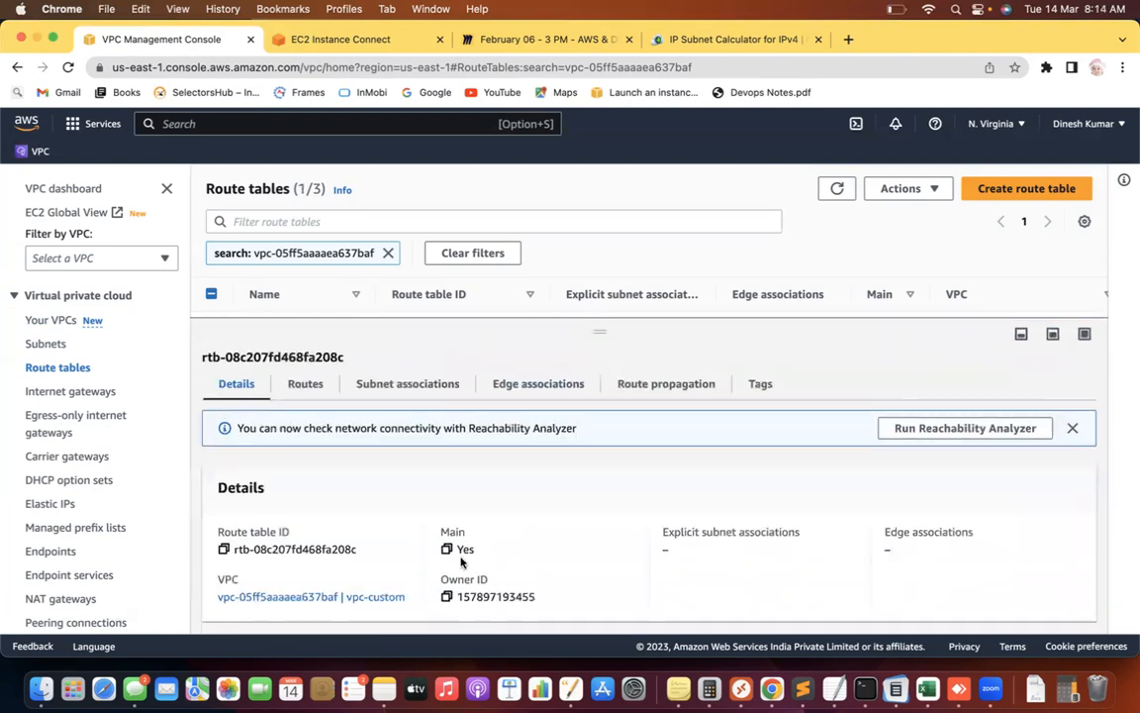
click(306, 387)
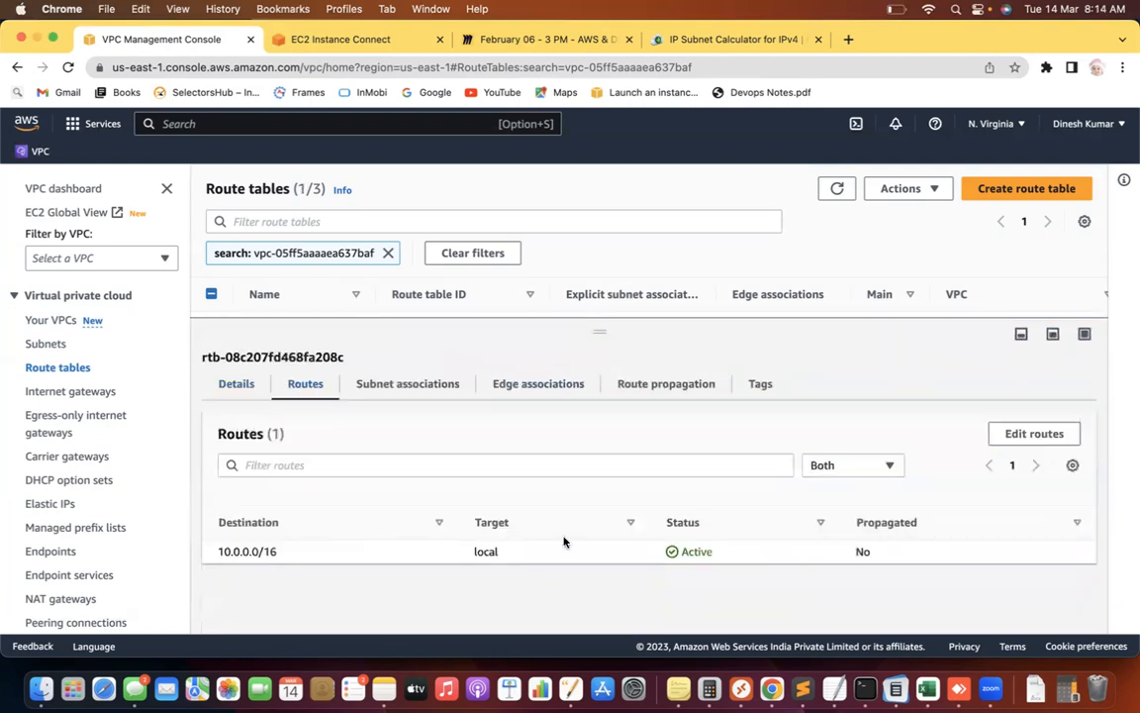
drag(595, 325, 438, 415)
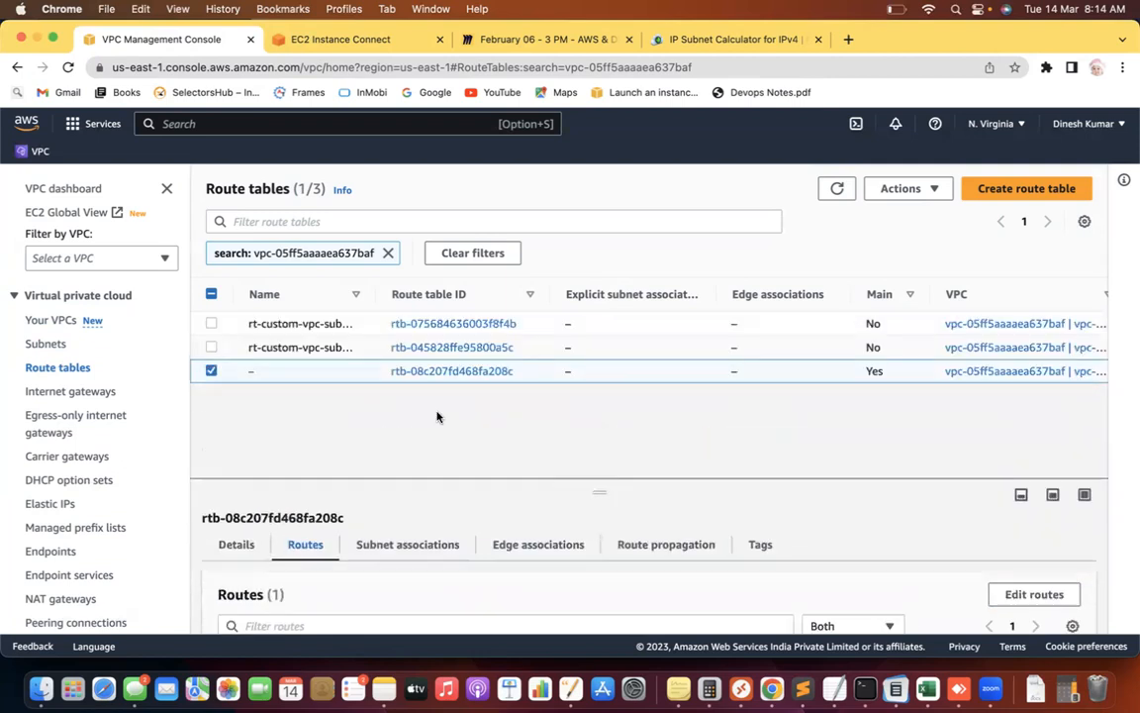
Examine the details and routes of the rt-custom-vpc-subnet-private route table.
click(211, 346)
click(211, 371)
drag(599, 405, 598, 364)
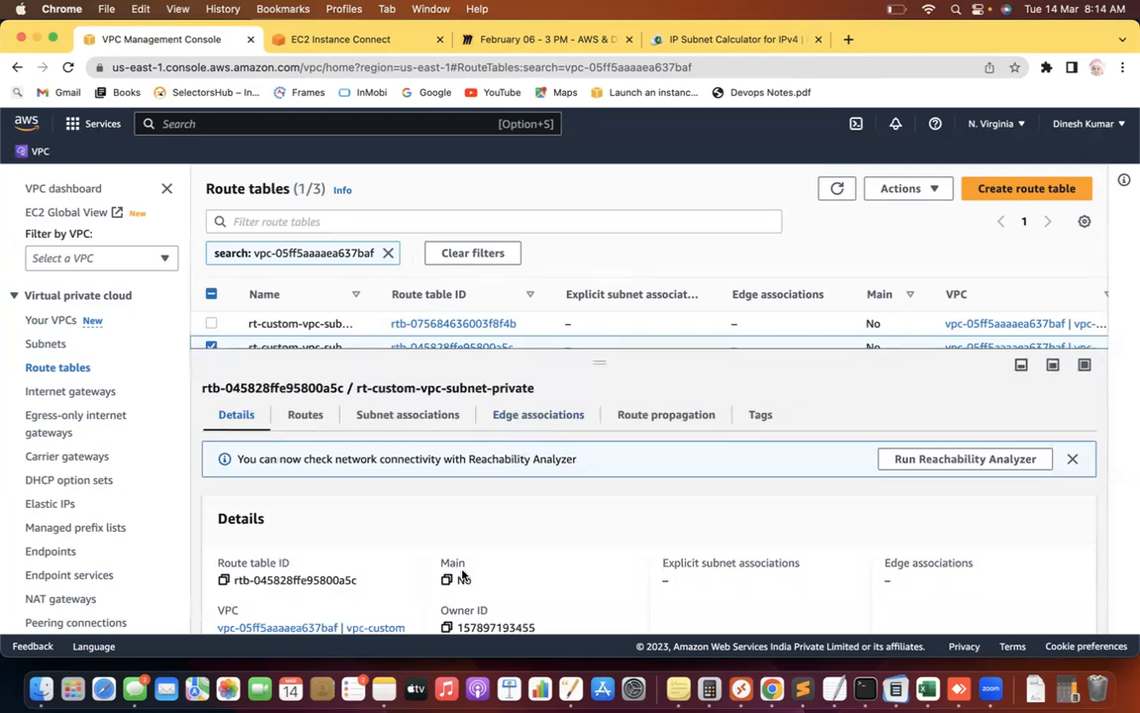
click(307, 413)
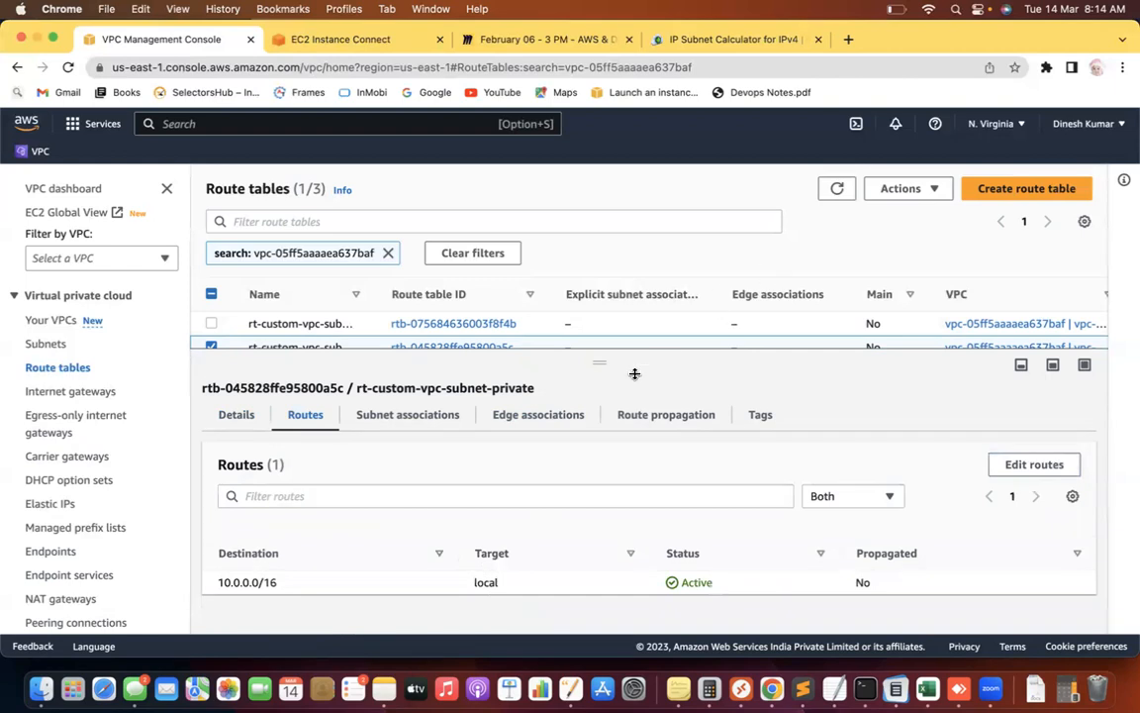
Deselect the private route table and search the internet gateways for VPC ID vpc-05ff5aaaaea637baf, clearing the filter at the end.
drag(602, 364, 599, 482)
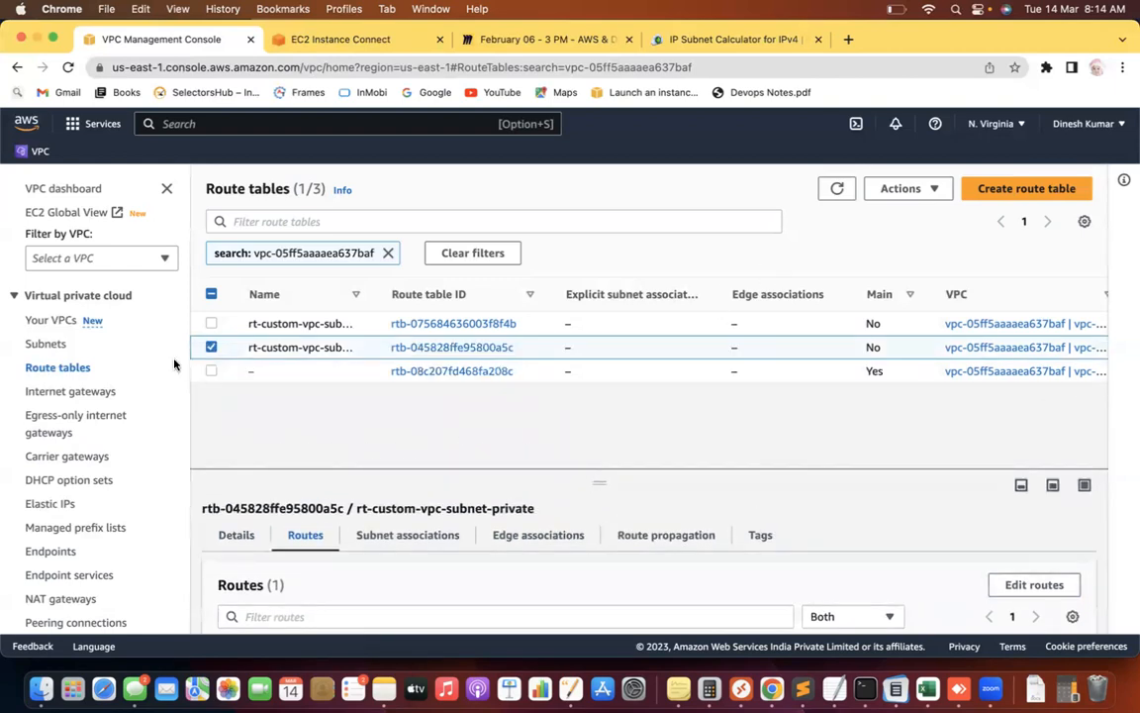
click(209, 347)
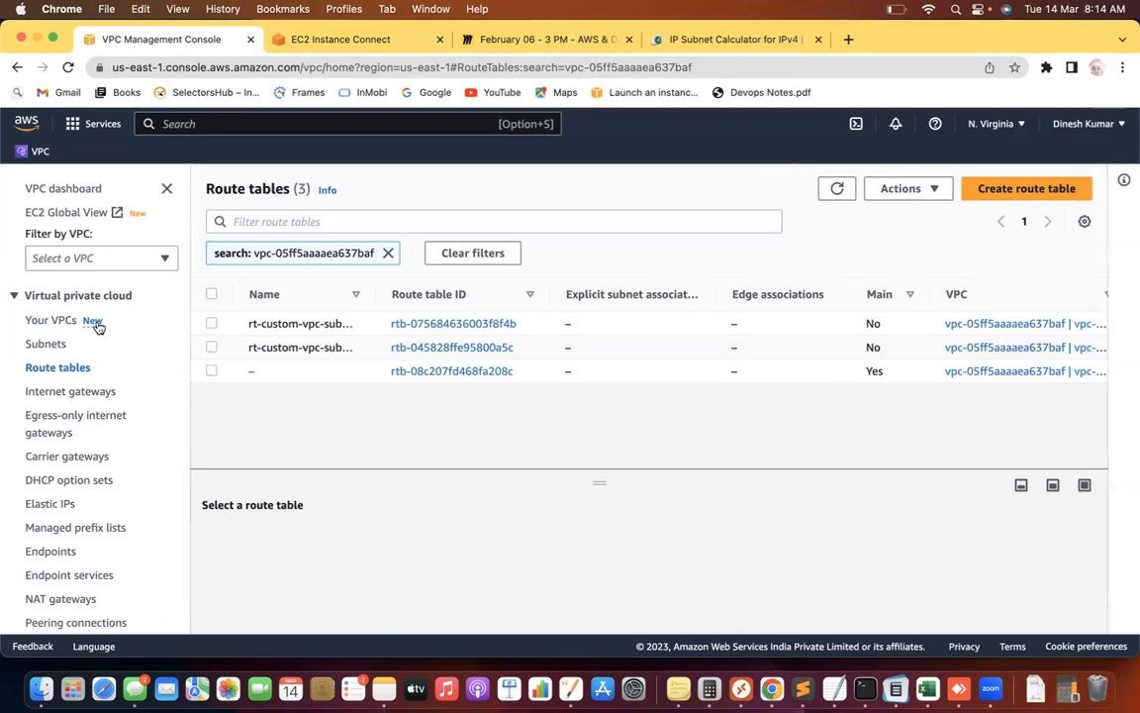
click(63, 398)
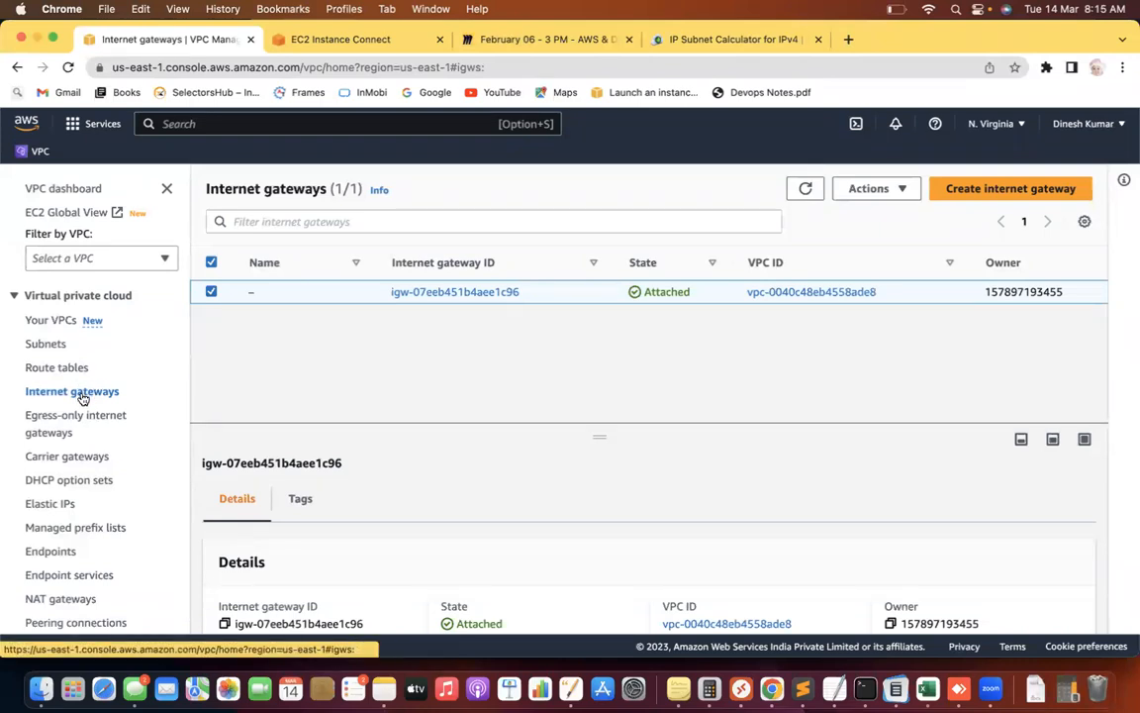
click(211, 291)
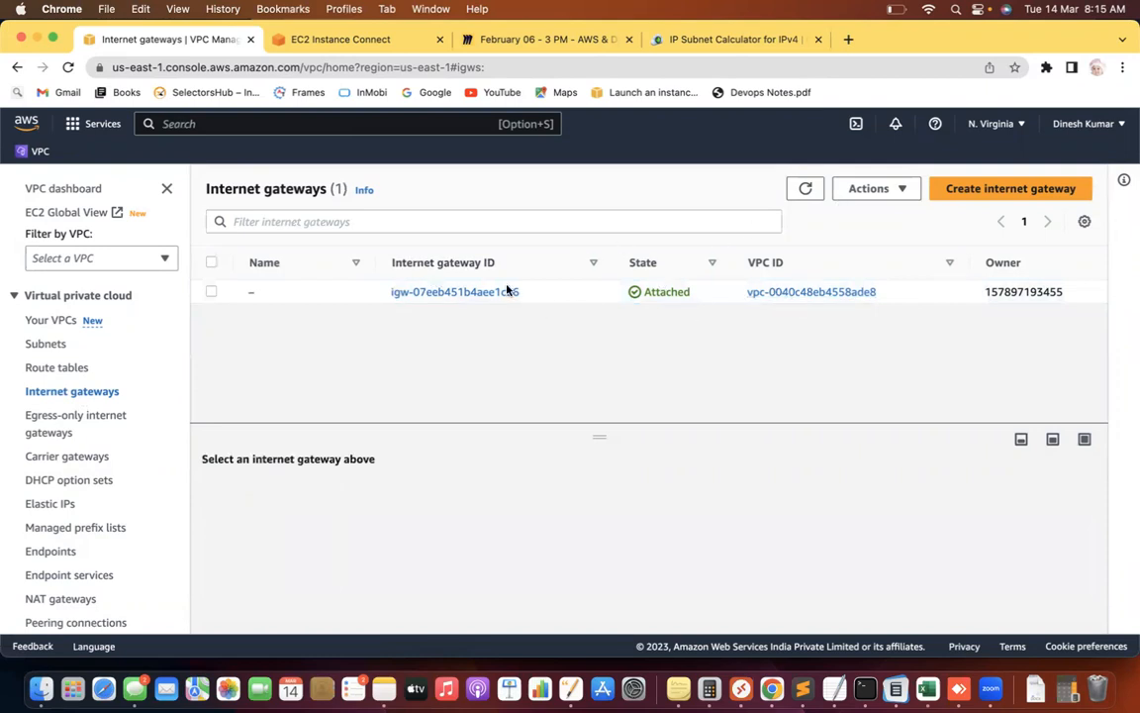
click(245, 219)
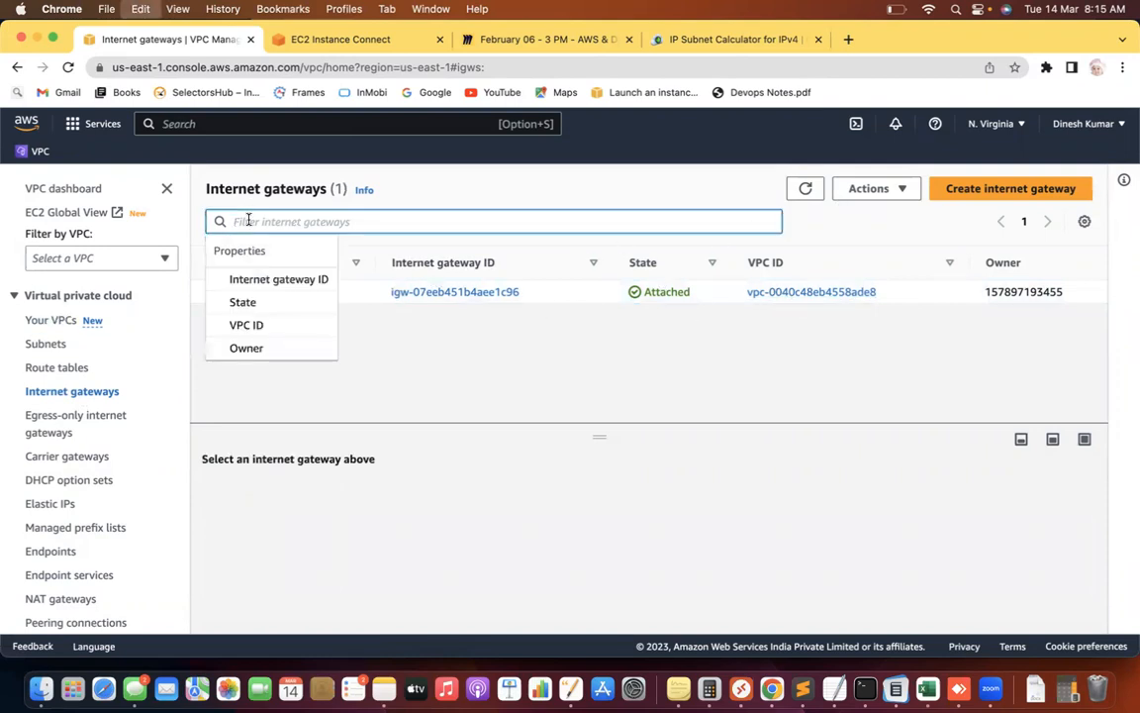
text(vpc-05ff5aaaaea637baf)
key(Return)
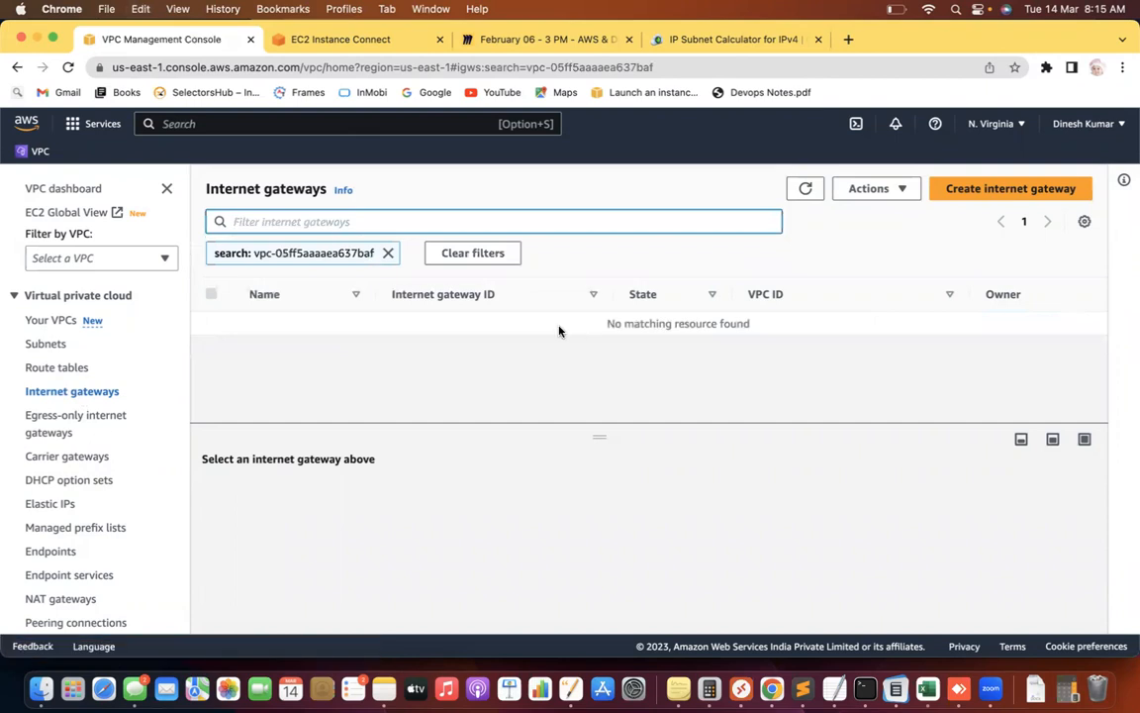
click(389, 253)
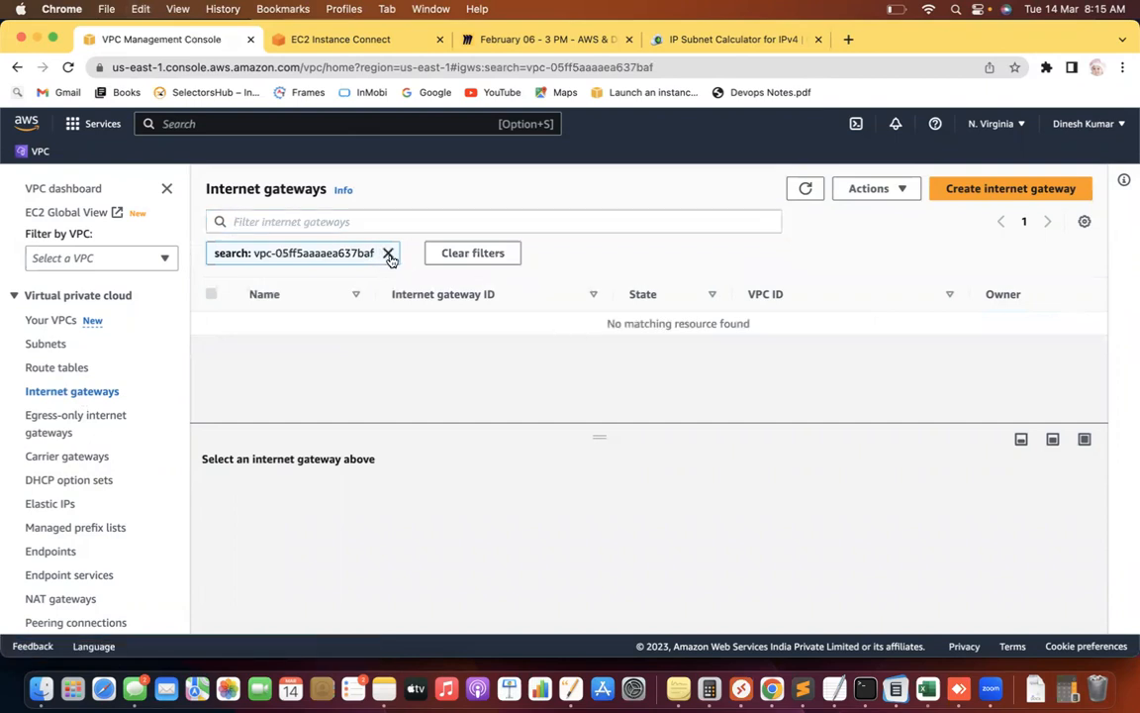
Compare the IDs in the VPC list with the VPC that the existing internet gateway is attached to.
click(53, 320)
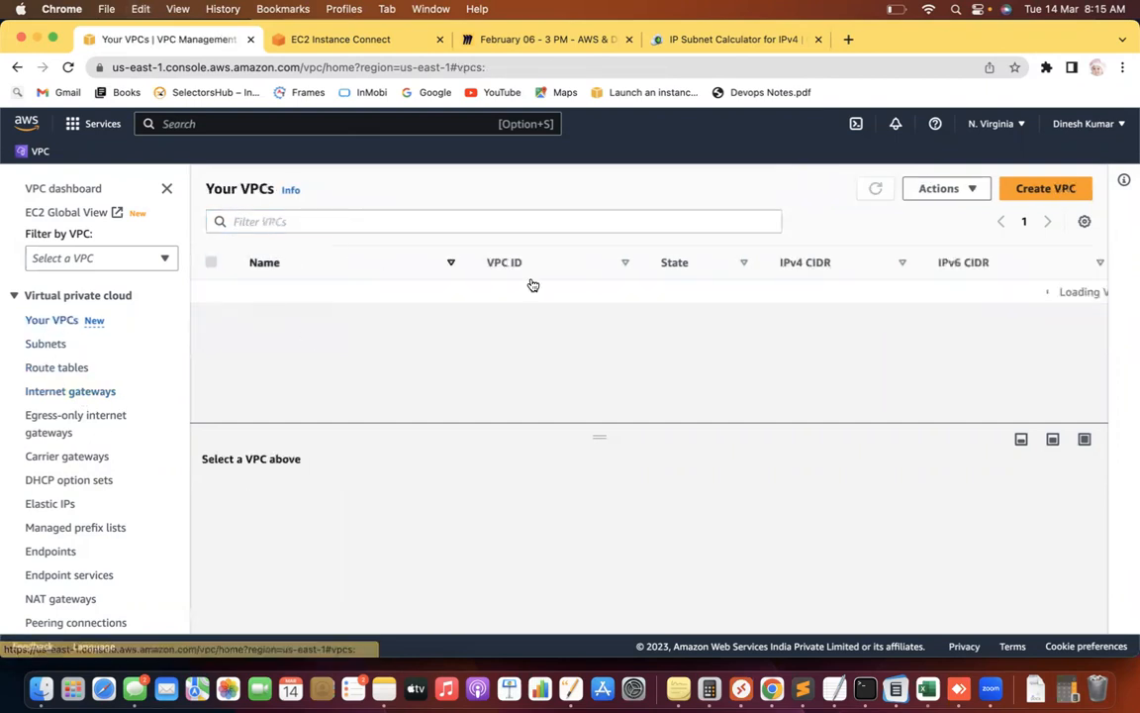
click(477, 321)
drag(607, 317, 584, 317)
click(90, 393)
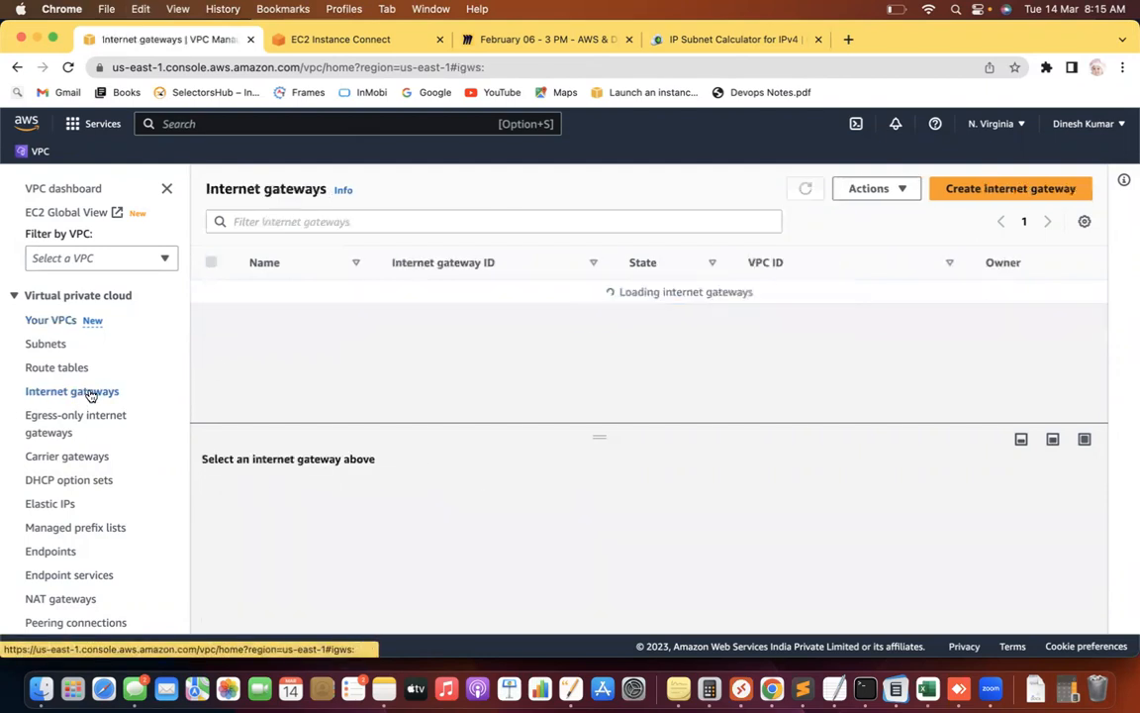
click(575, 291)
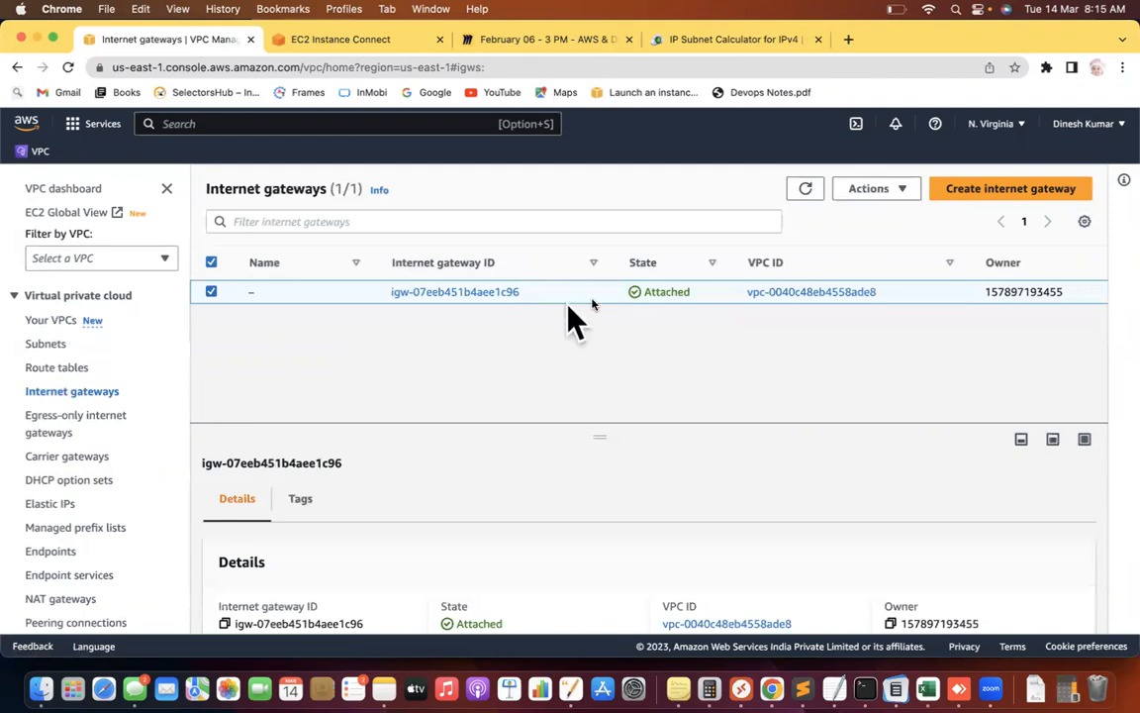
Copy the VPC ID of the unnamed 172.31.0.0/16 VPC from the VPC list.
click(51, 319)
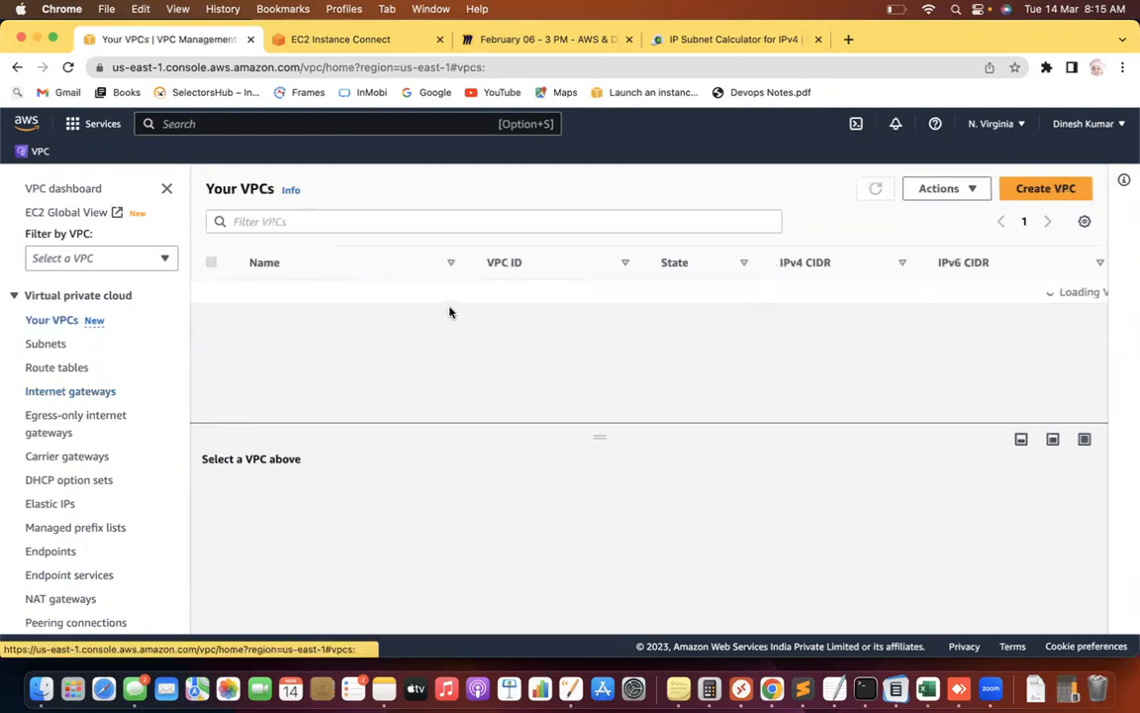
click(211, 316)
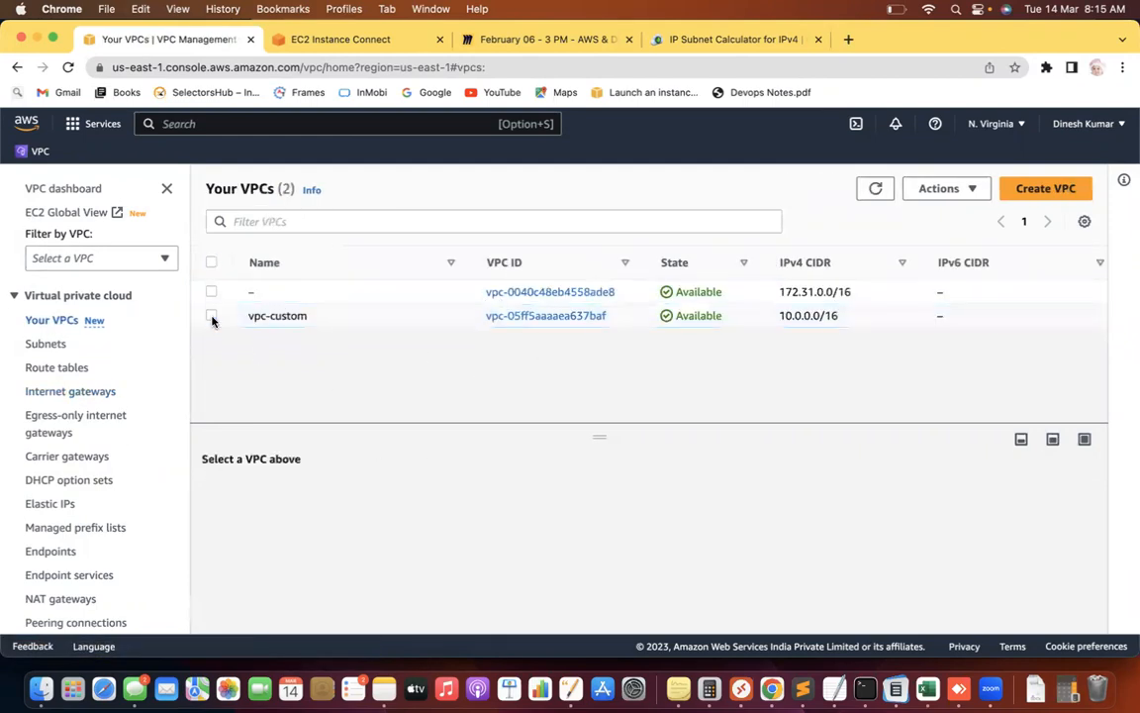
drag(624, 293, 429, 293)
key(super+c)
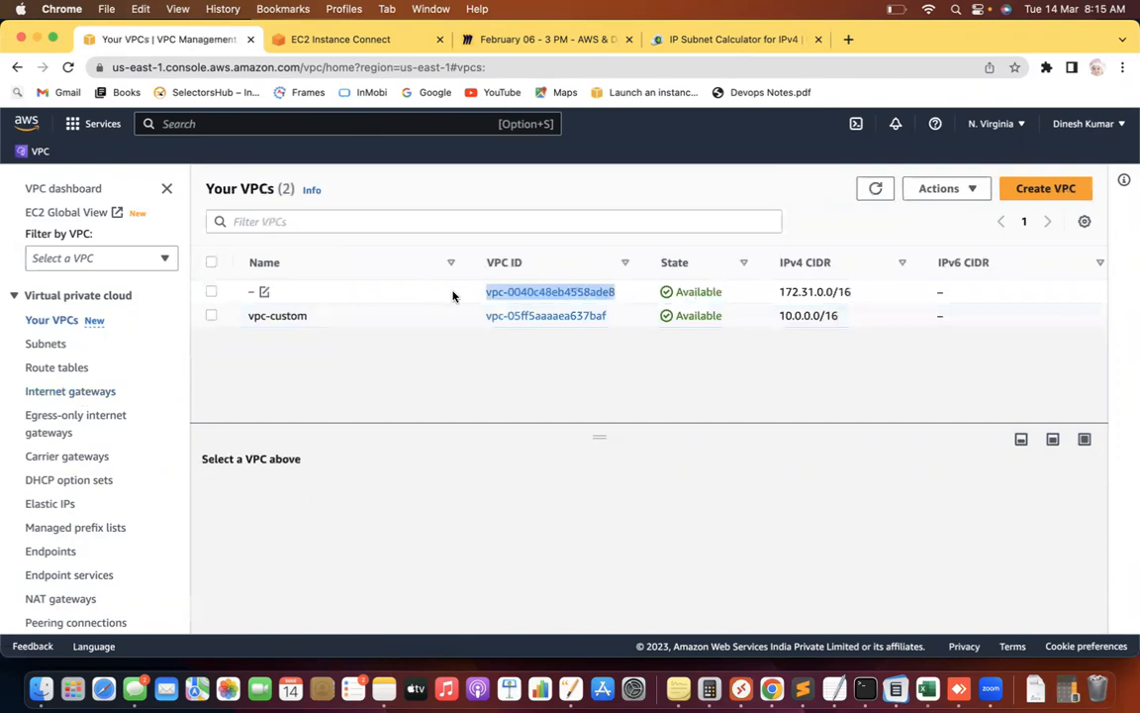
click(452, 294)
Filter the internet gateways by the VPC ID vpc-0040c48eb4558ade8.
click(89, 396)
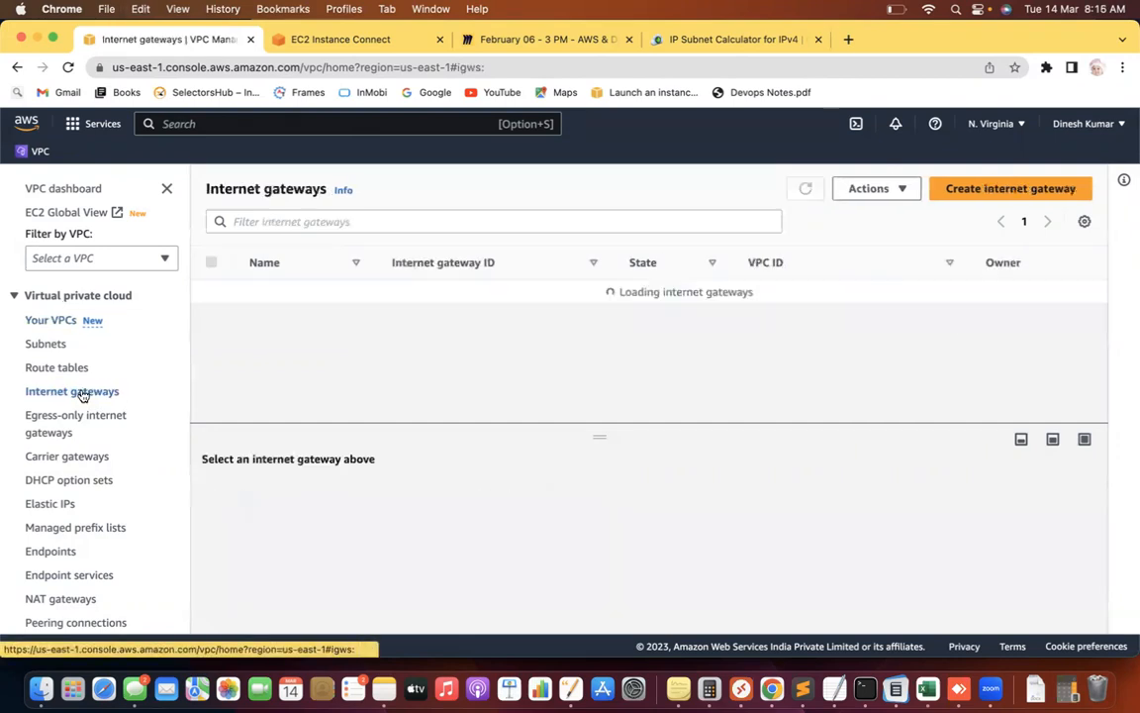
click(359, 224)
key(super+v)
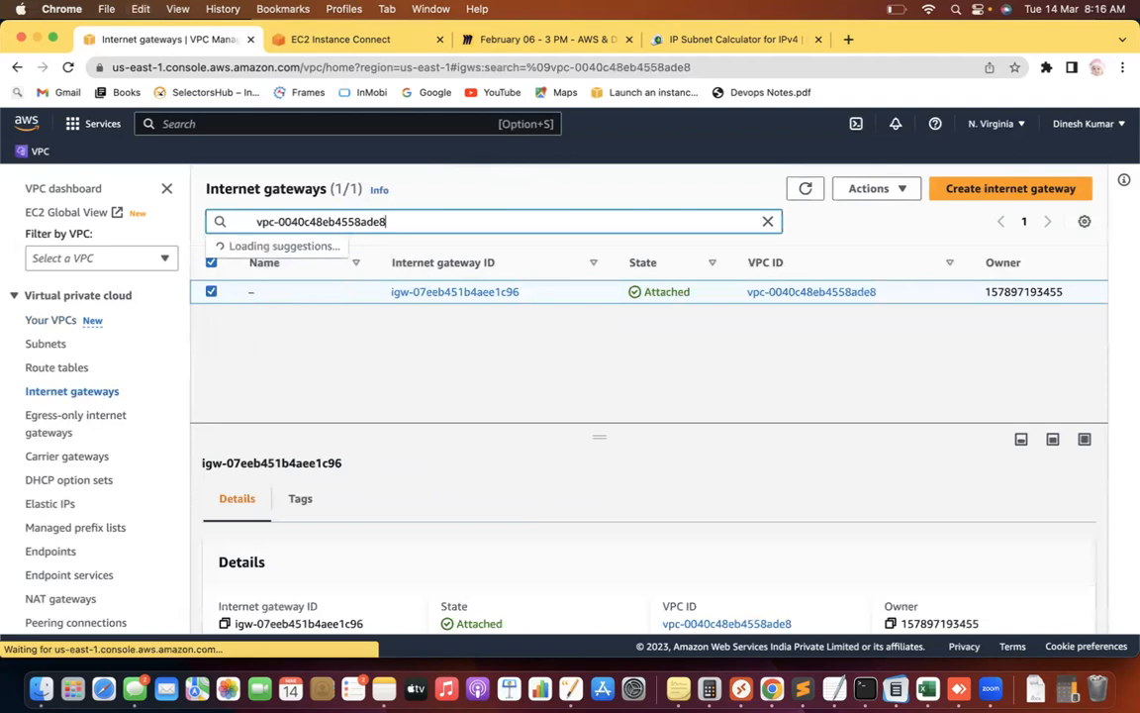
key(Return)
click(293, 226)
key(super+v)
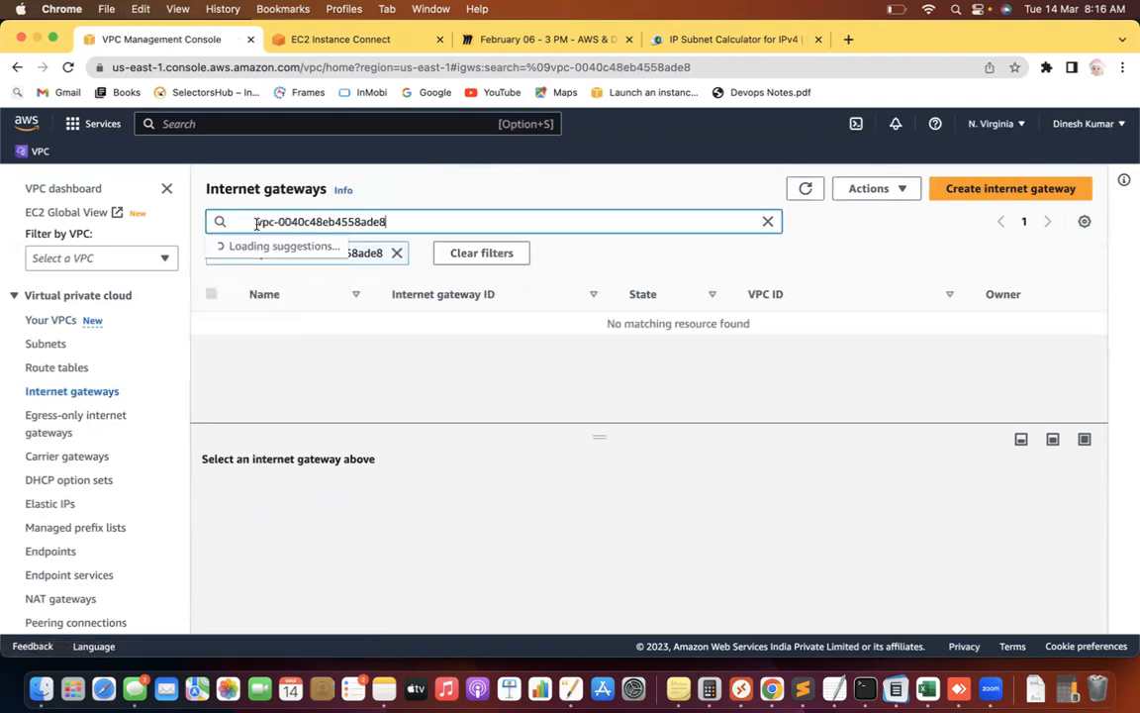
key(Return)
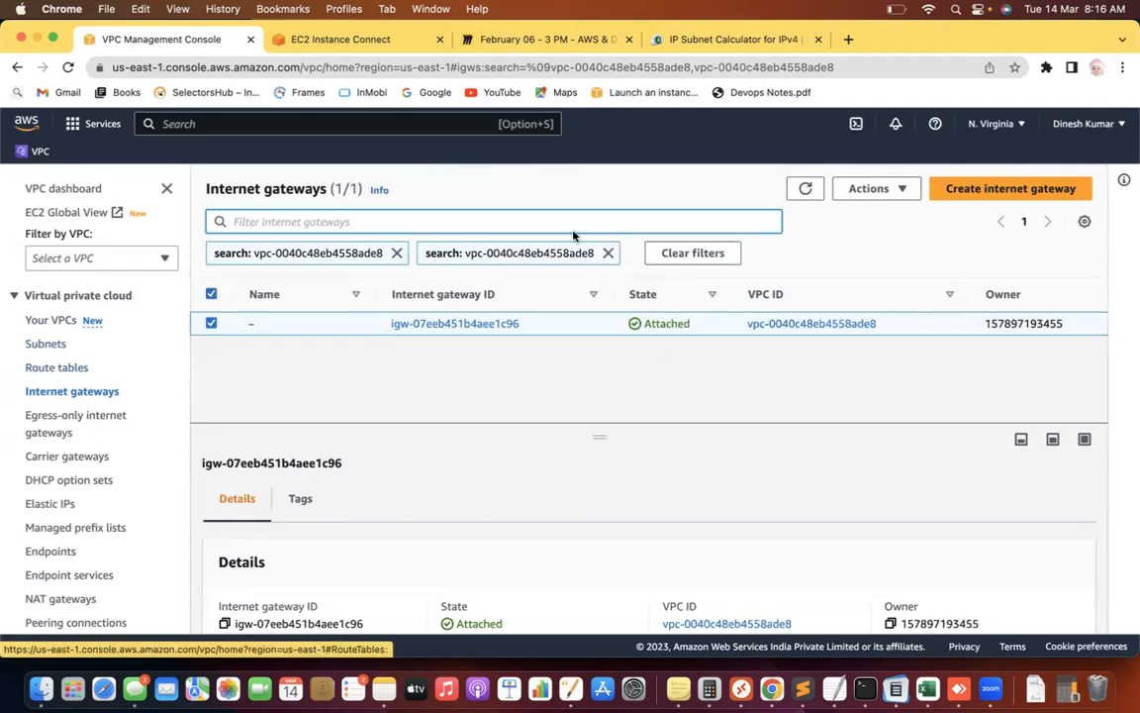
Create an internet gateway with the name tag igw-custom.
click(1008, 191)
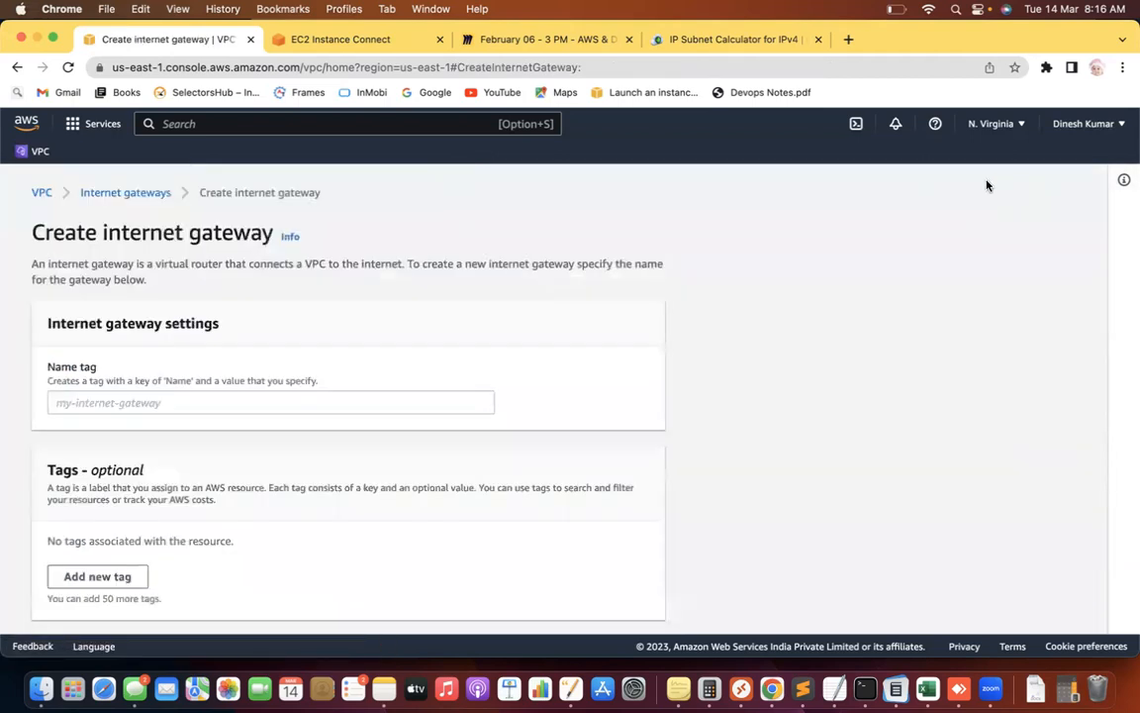
scroll(480, 203, down, 1)
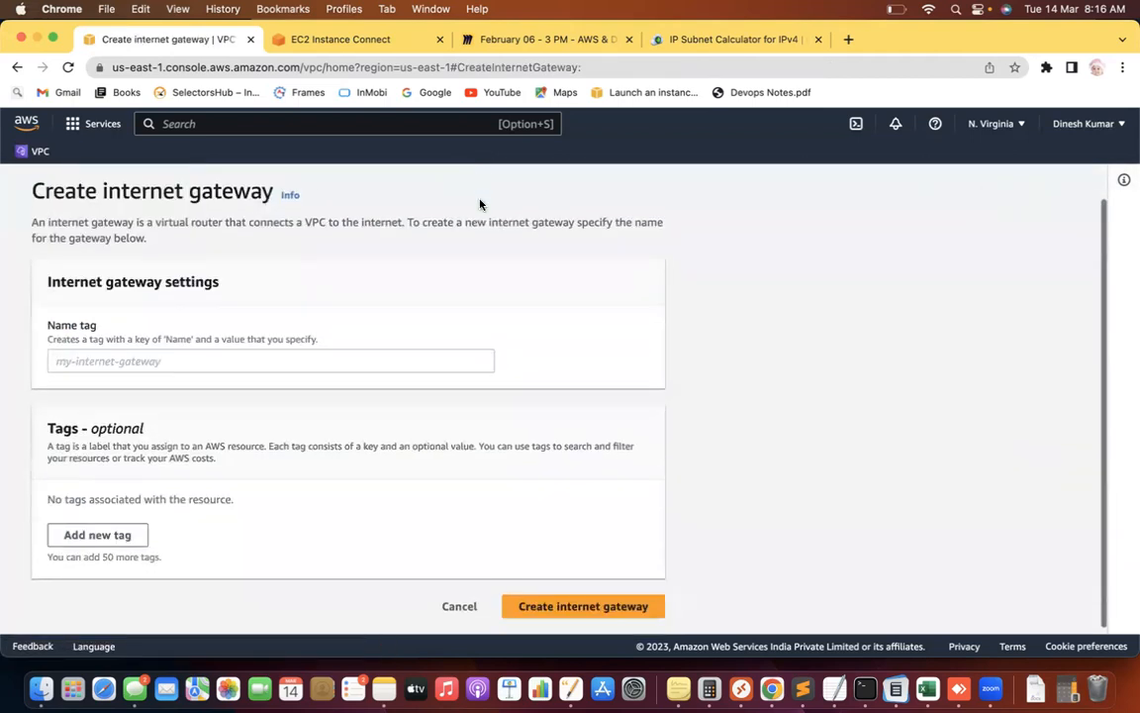
click(95, 366)
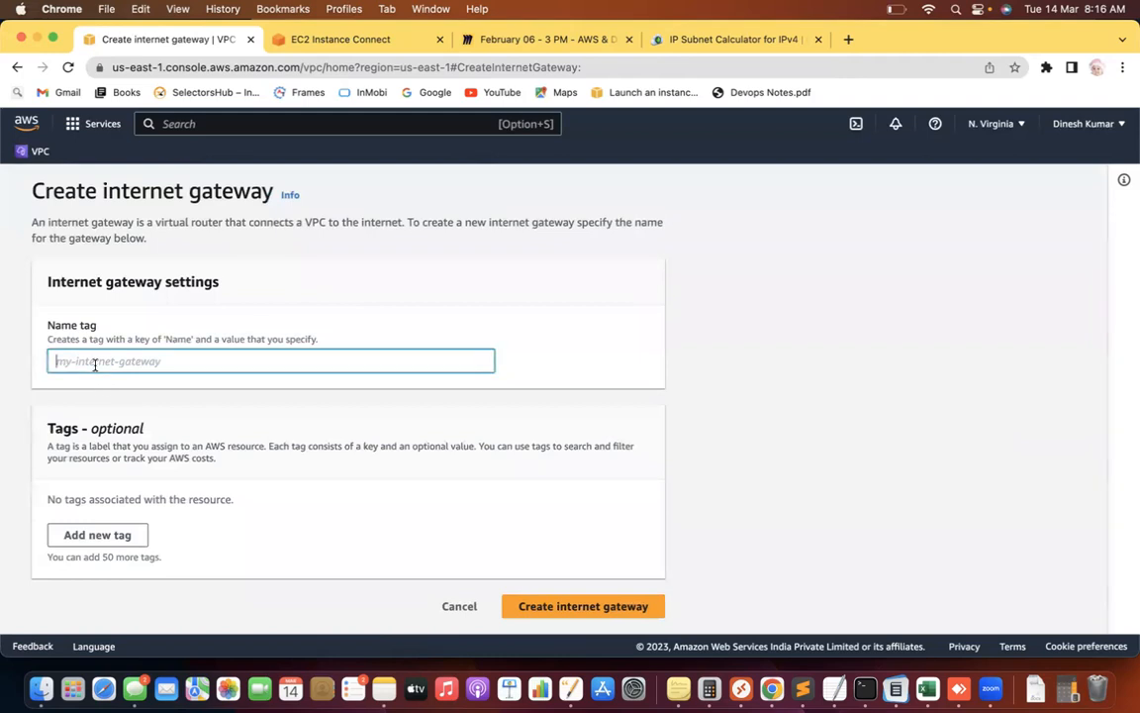
text(i)
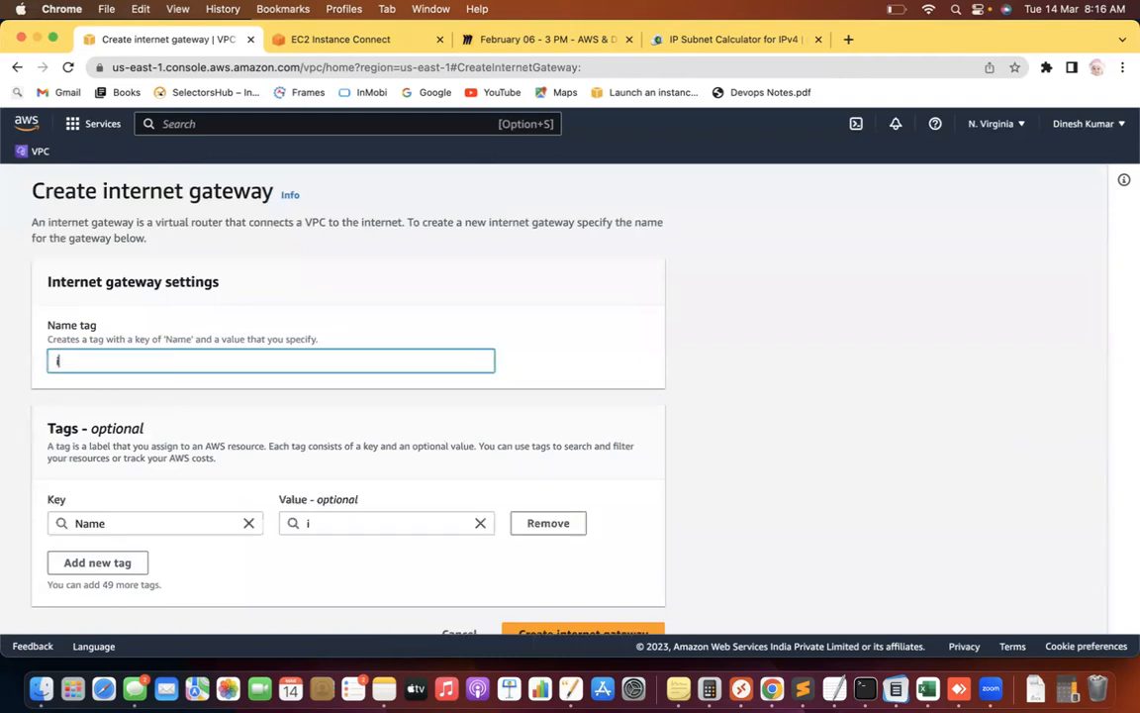
text(gw-custoi)
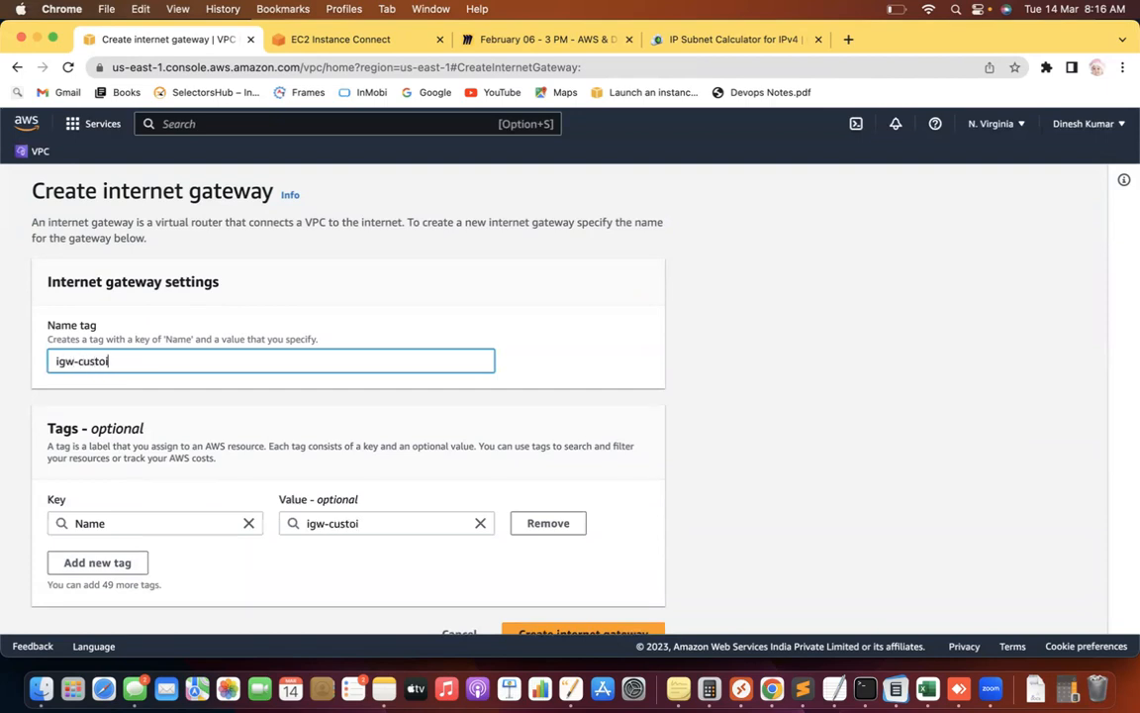
key(BackSpace)
text(m)
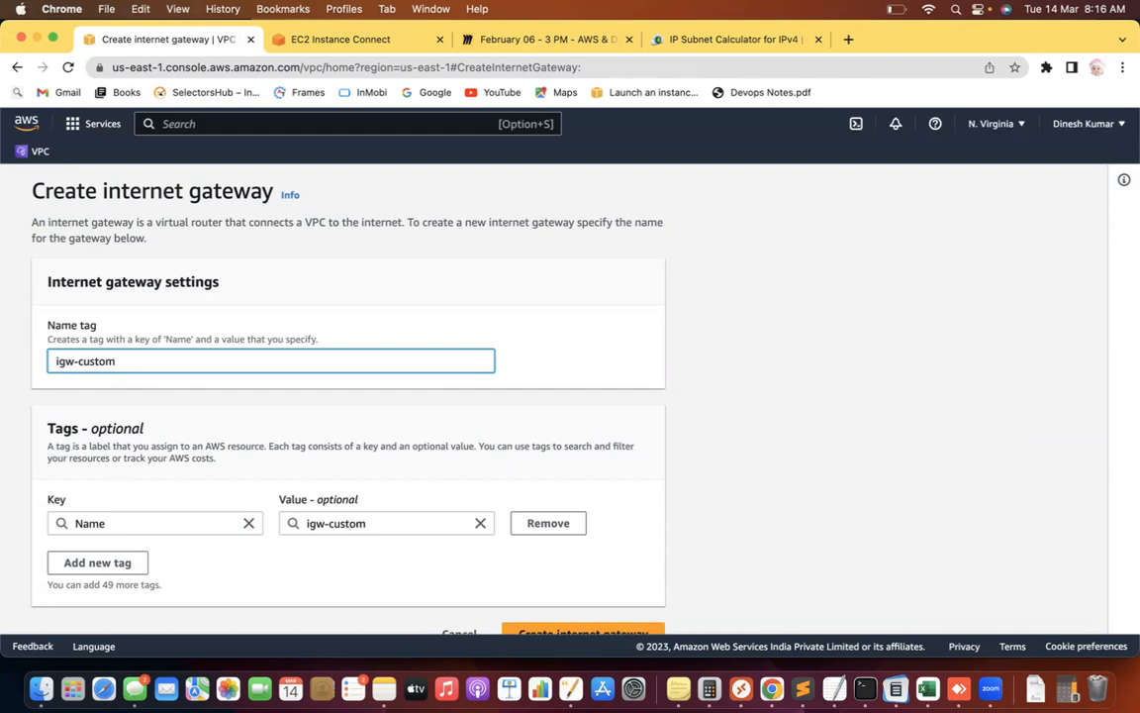
click(591, 633)
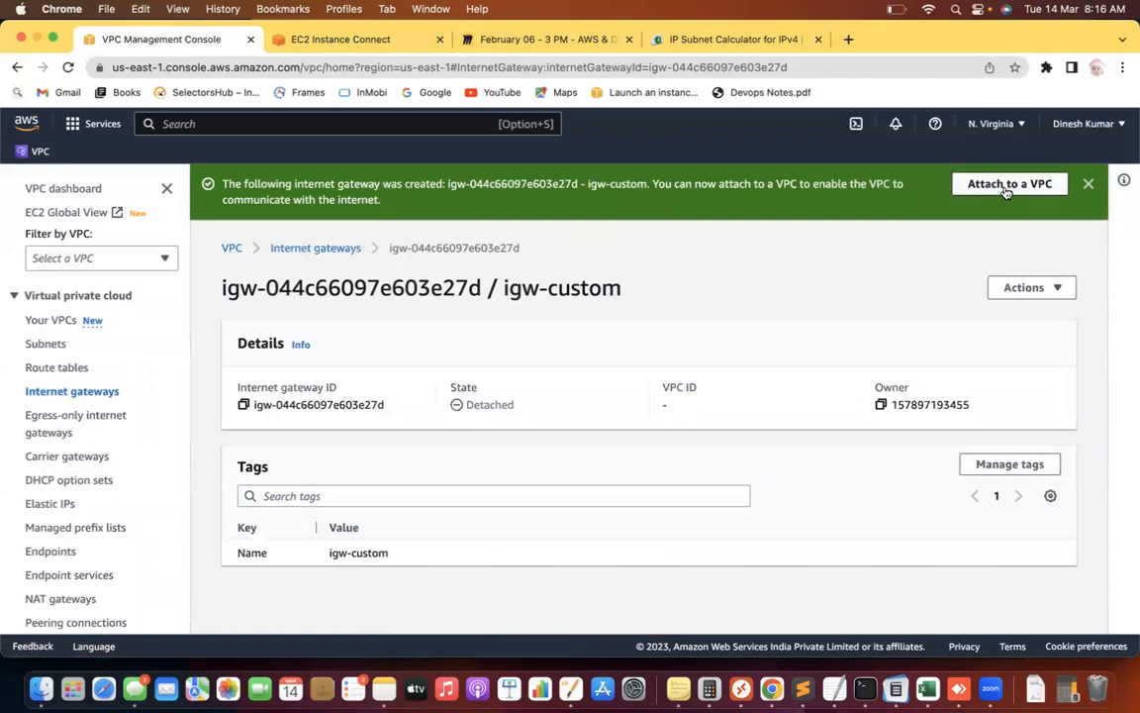
Attach the igw-custom internet gateway to the vpc-custom VPC.
click(1010, 186)
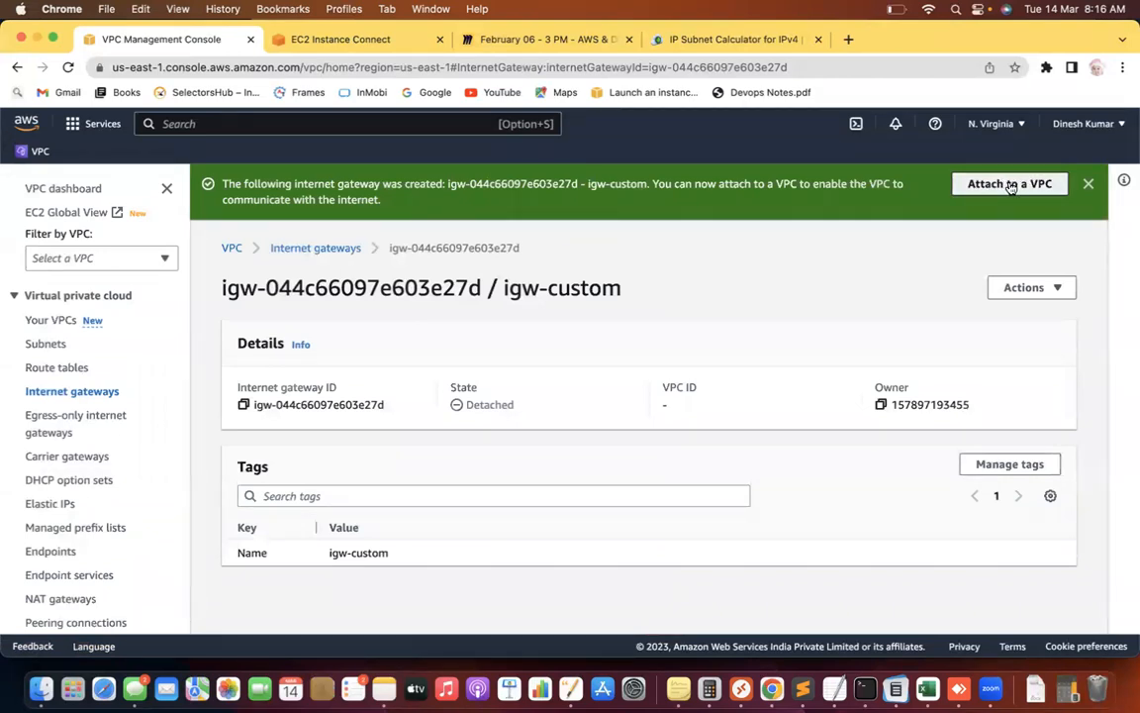
click(148, 378)
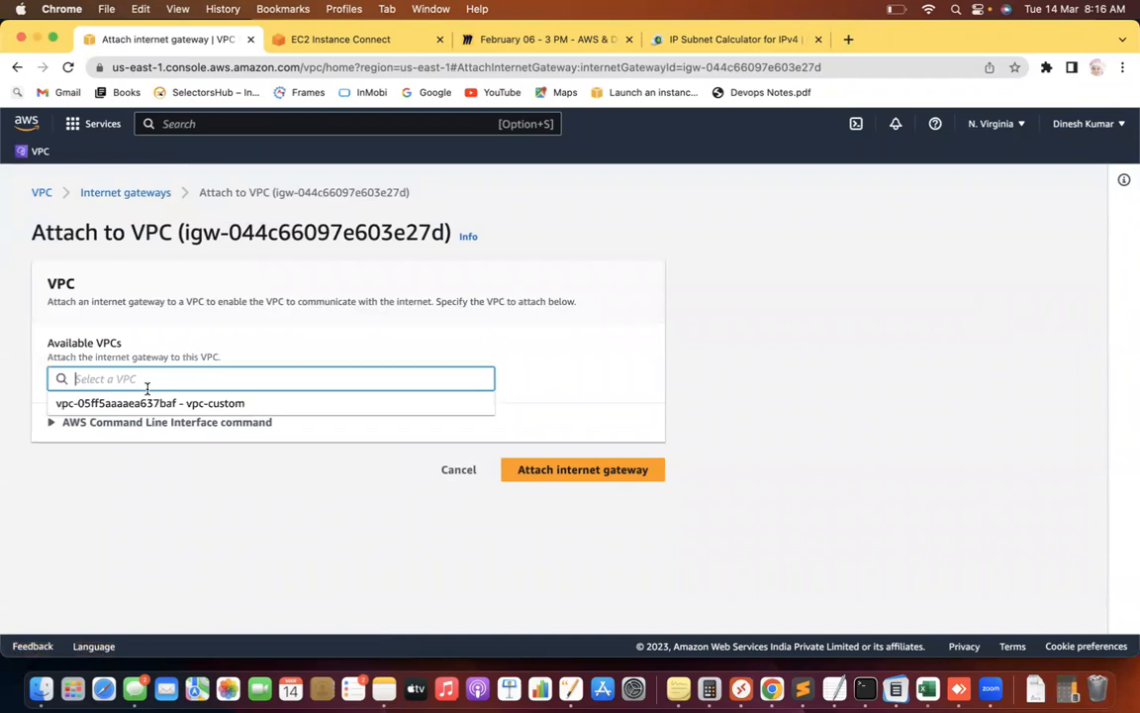
click(153, 406)
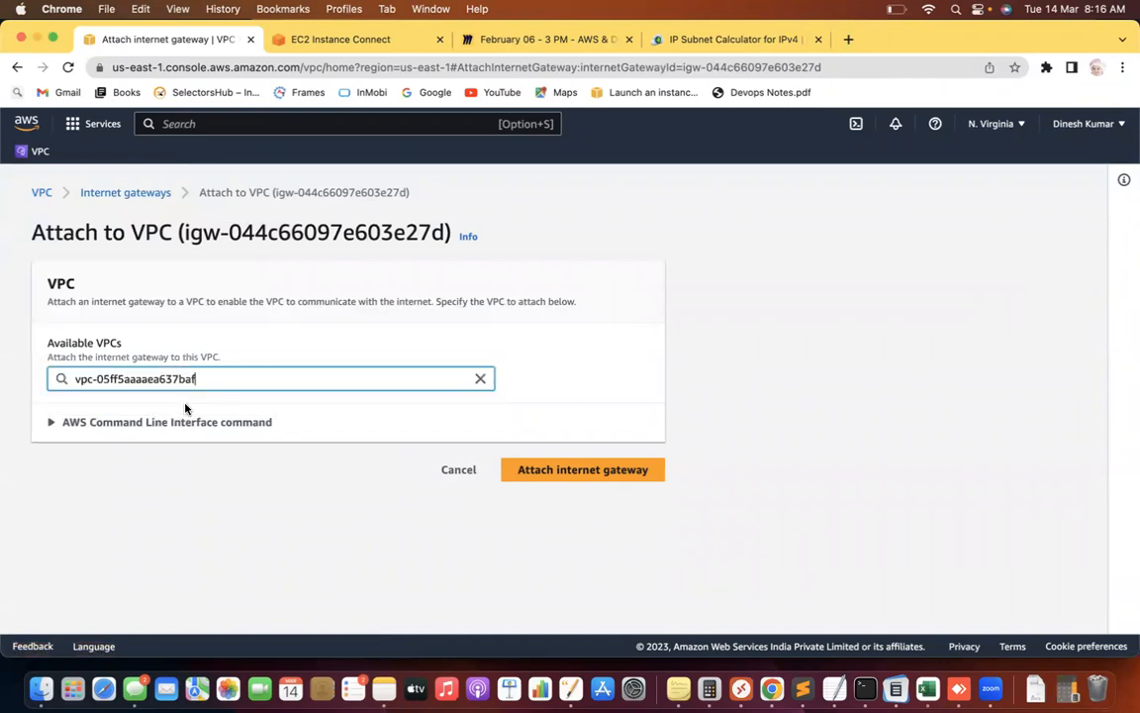
click(636, 472)
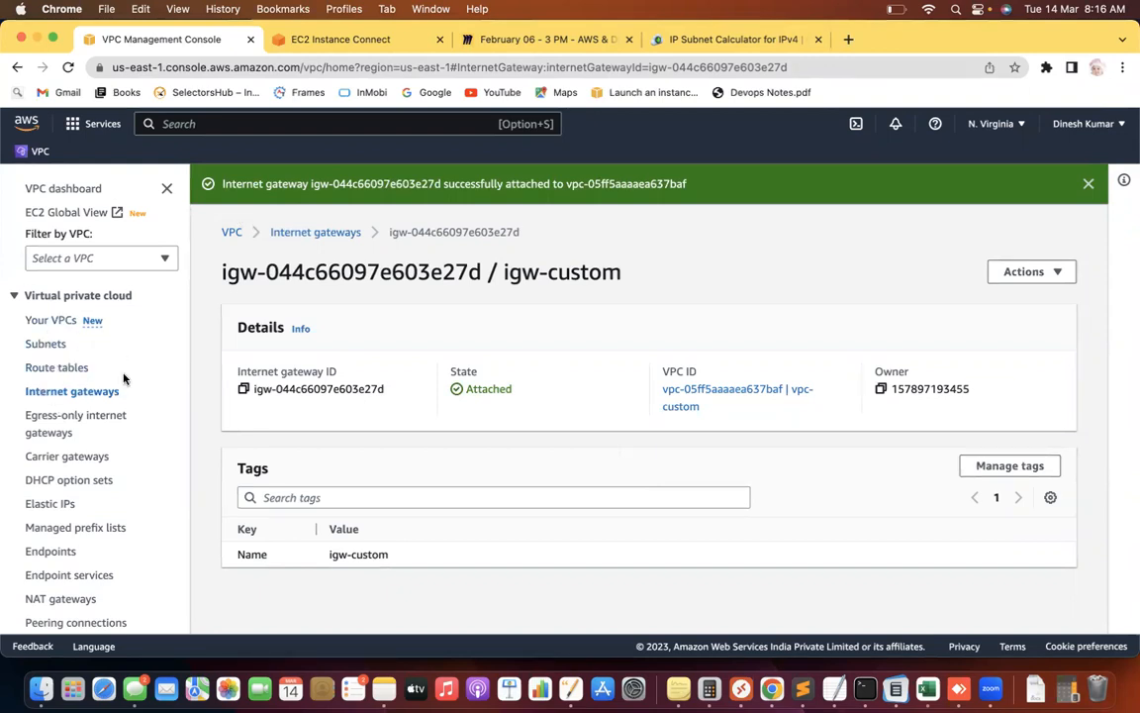
Open the routes of the rt-custom-vpc-subnet-public route table for editing and add an empty route.
click(46, 369)
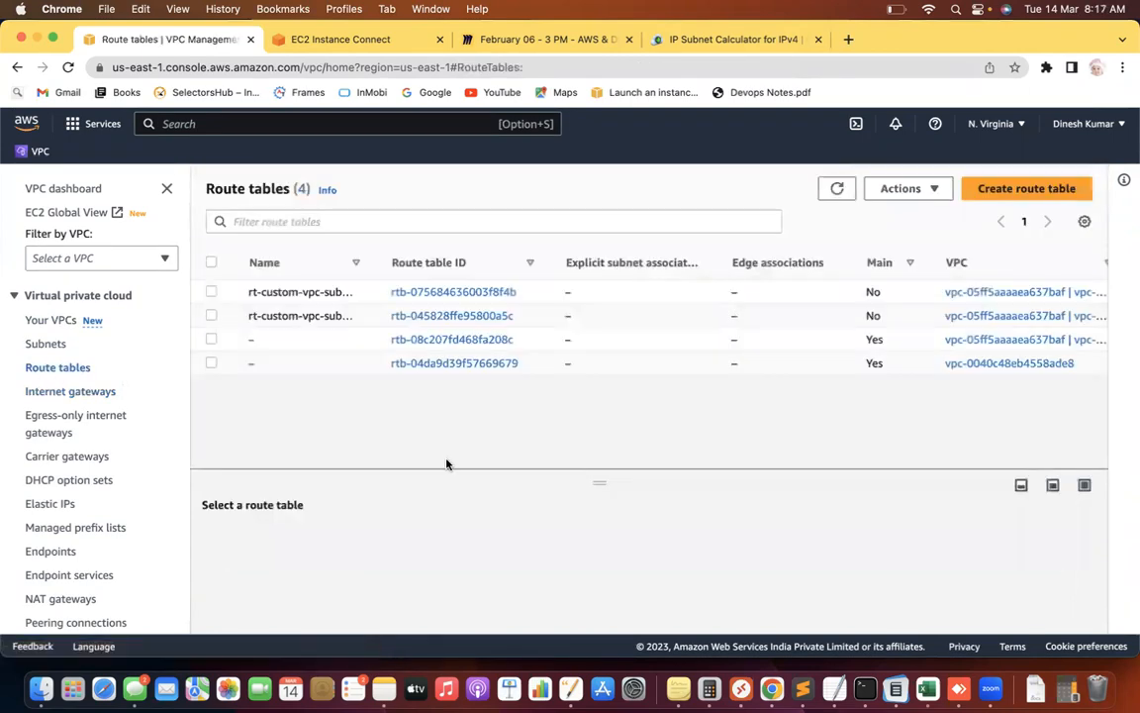
click(211, 292)
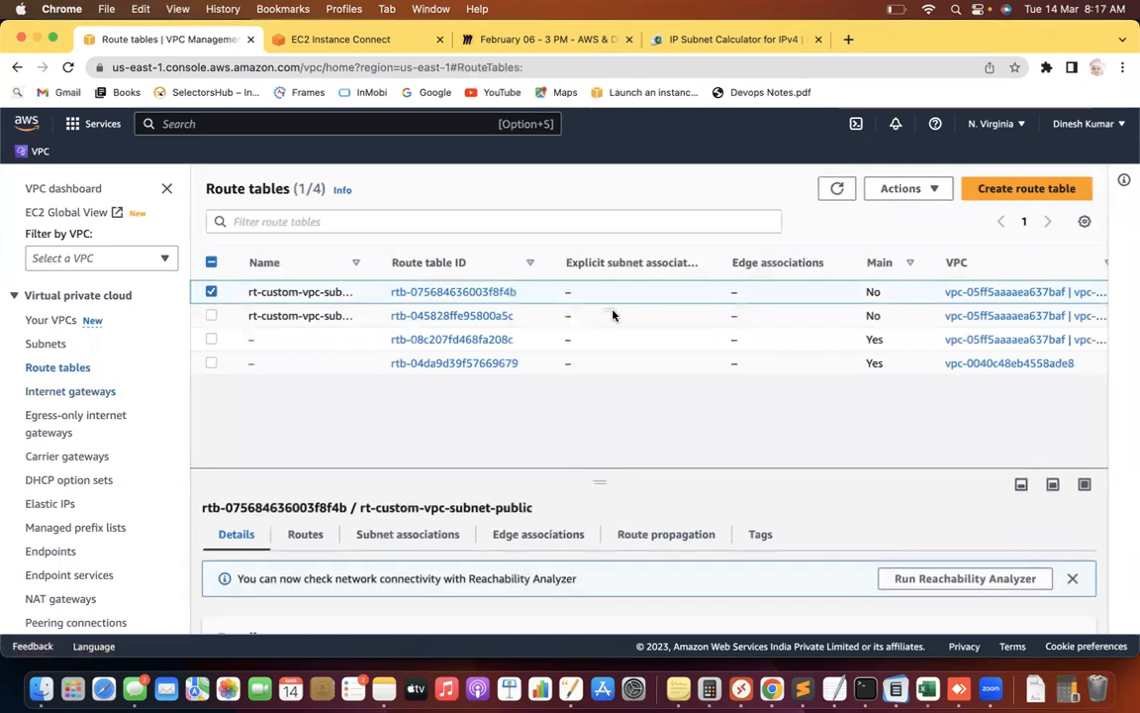
drag(613, 503, 486, 263)
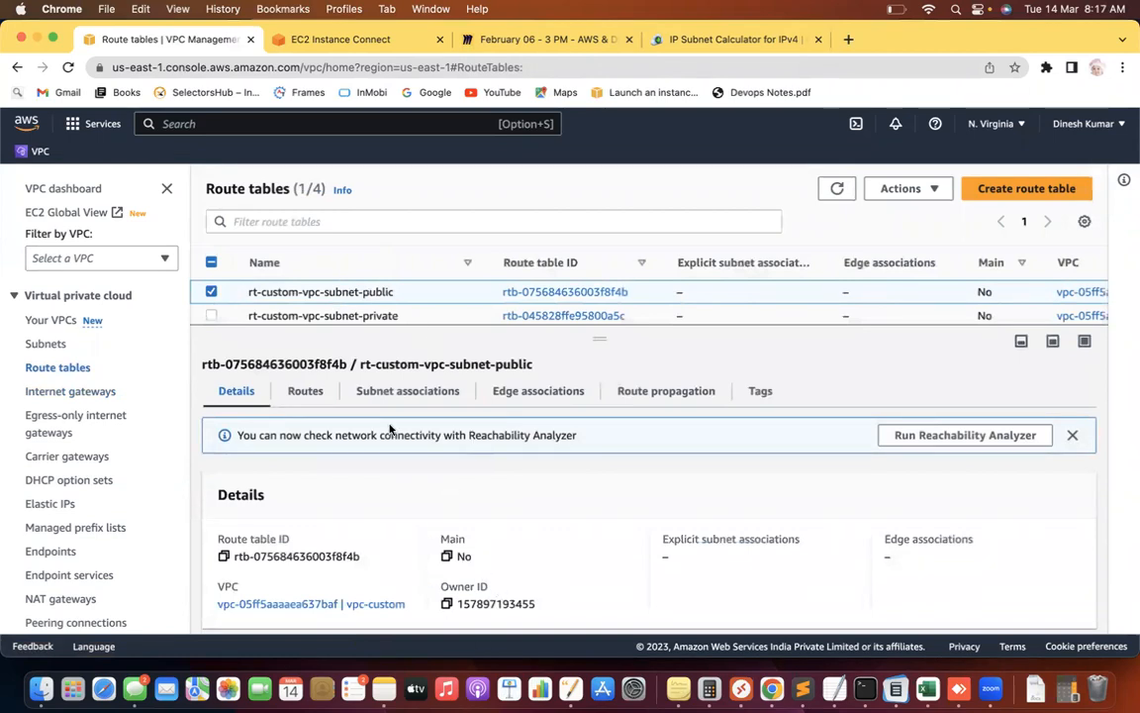
click(300, 393)
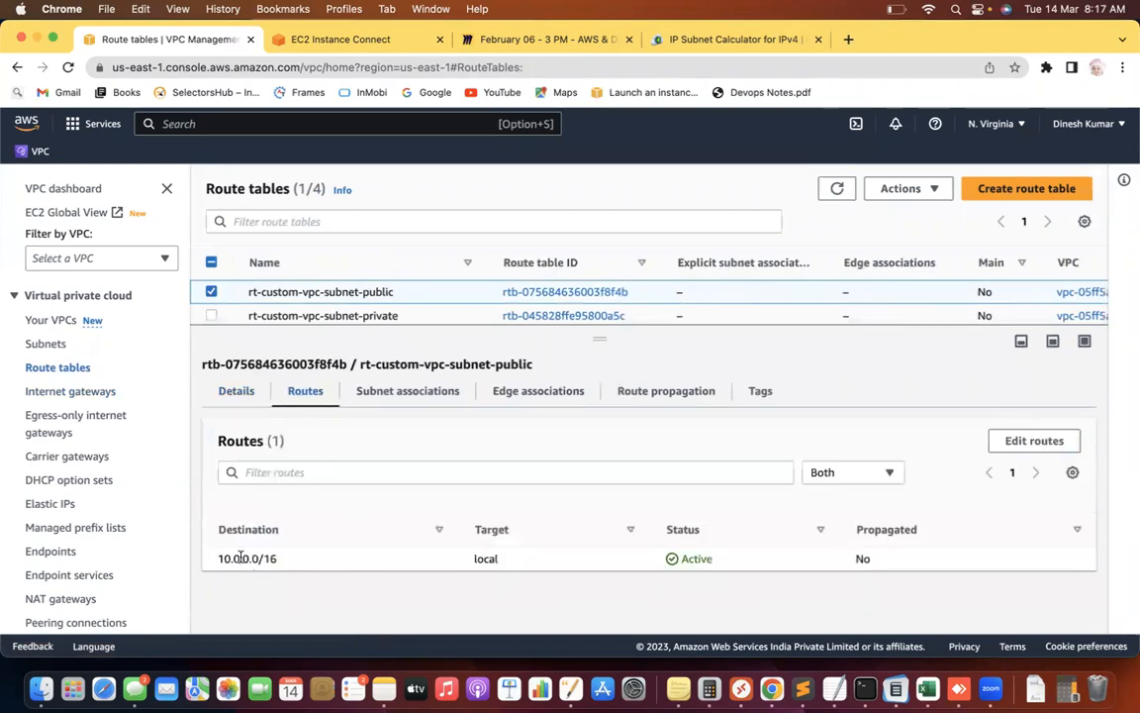
drag(215, 558, 554, 561)
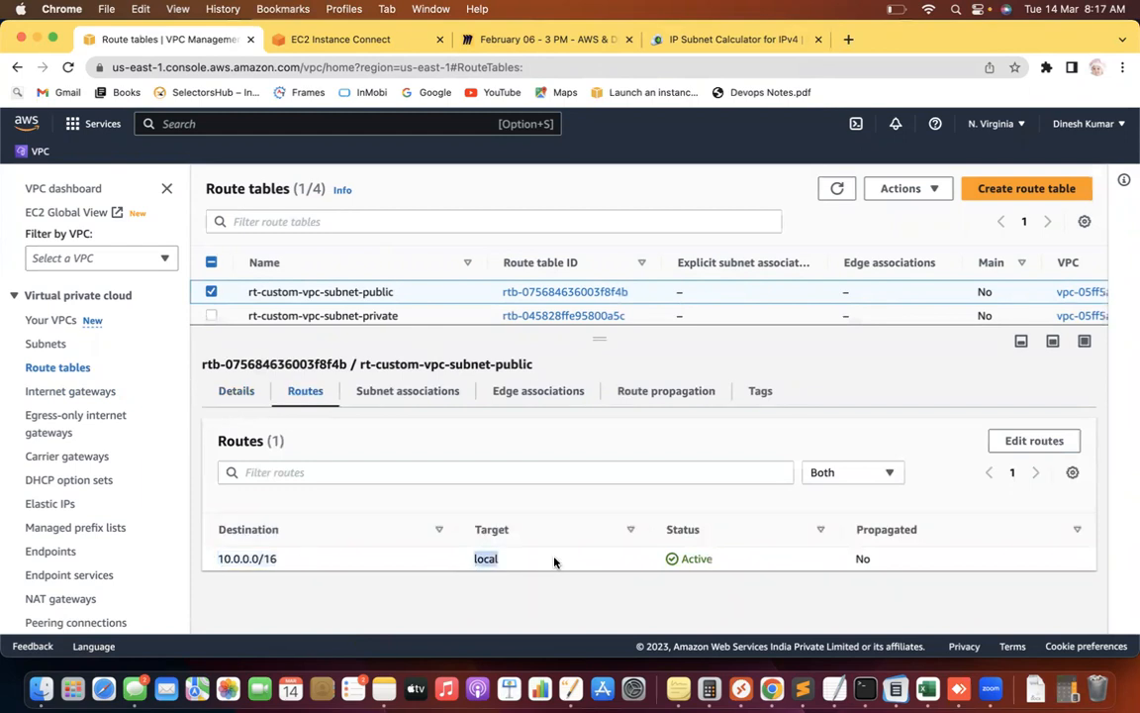
click(1034, 442)
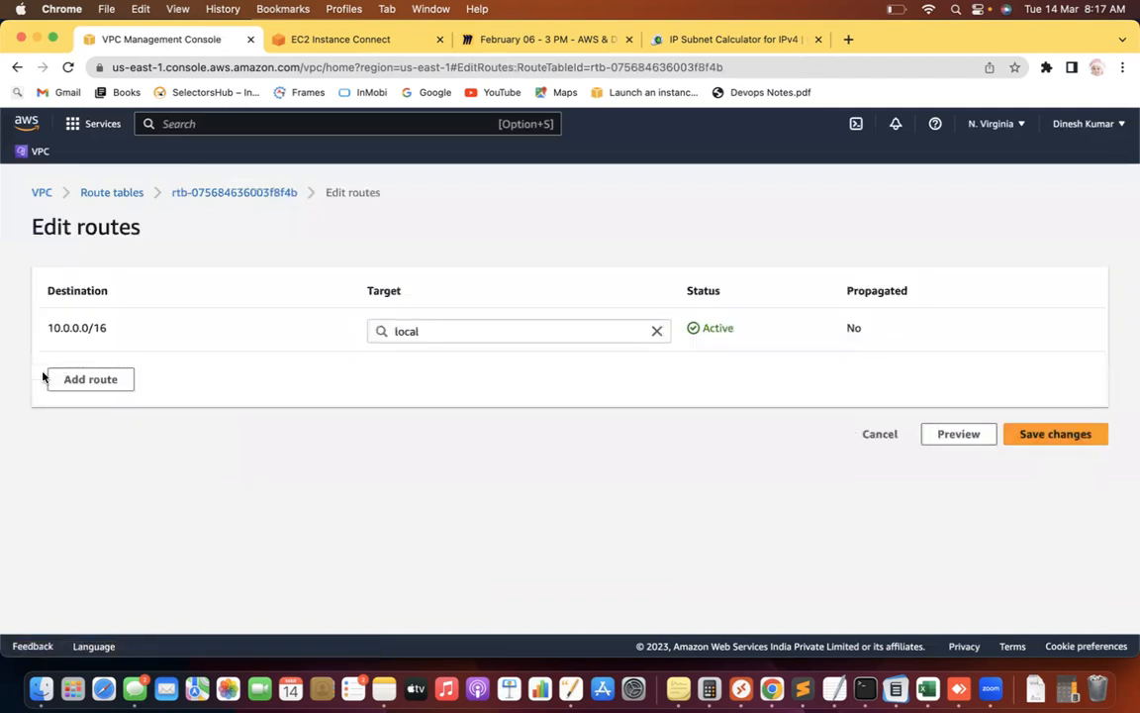
click(79, 382)
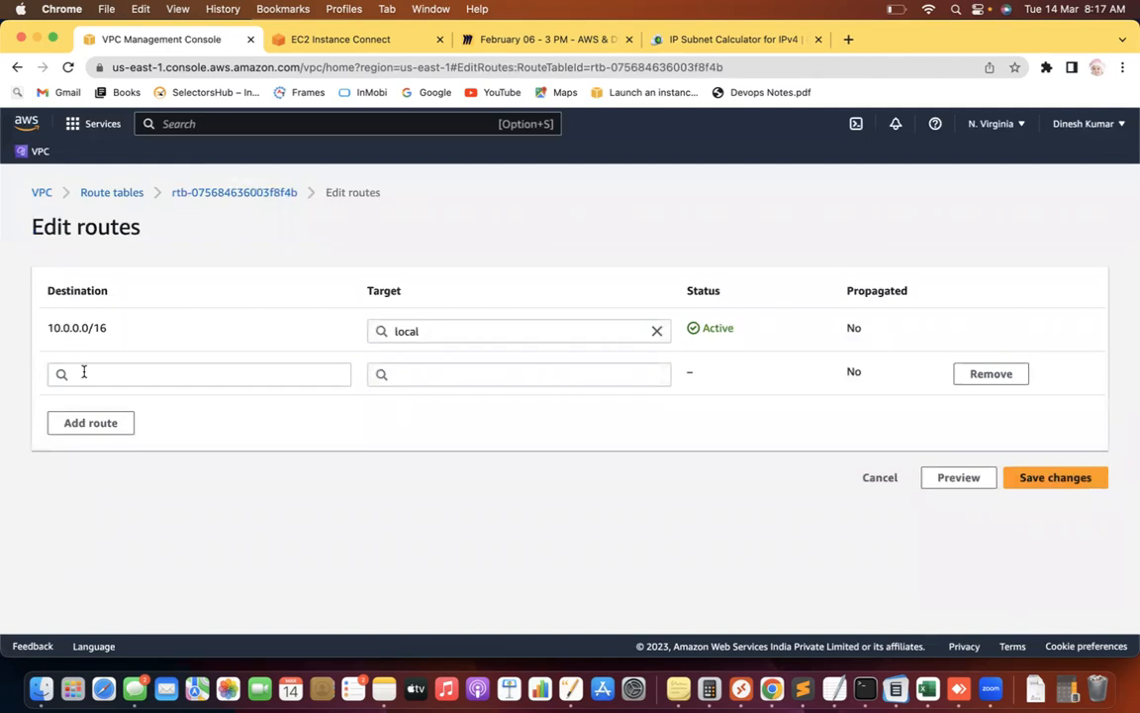
click(81, 372)
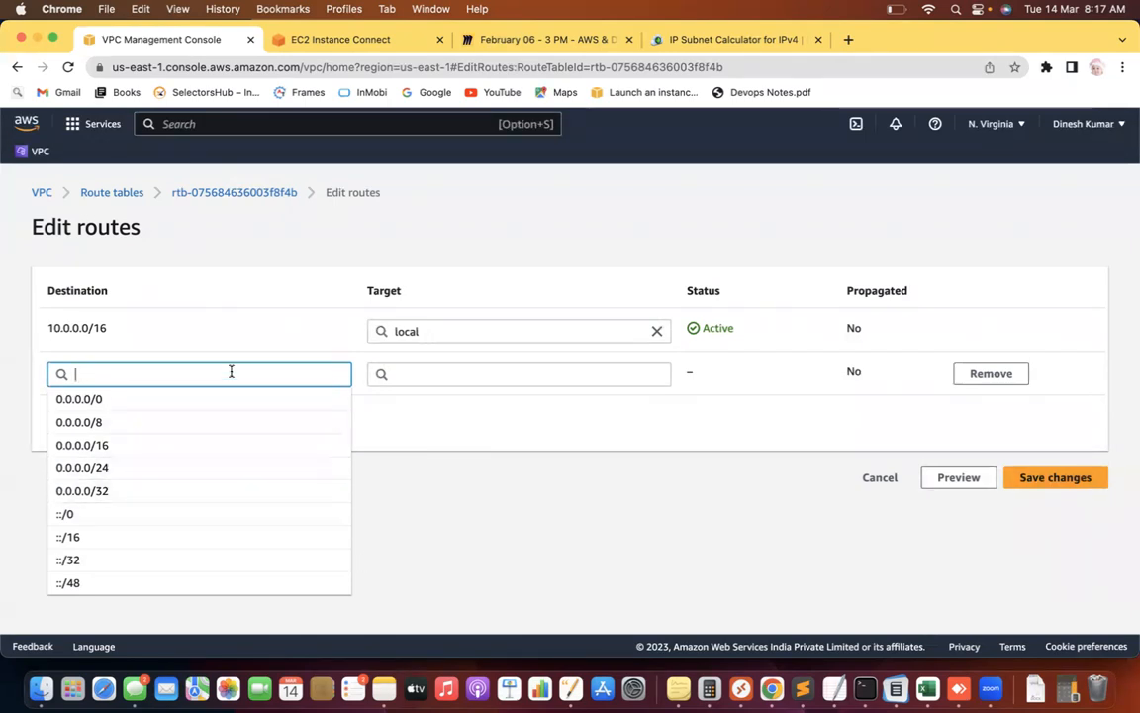
click(584, 469)
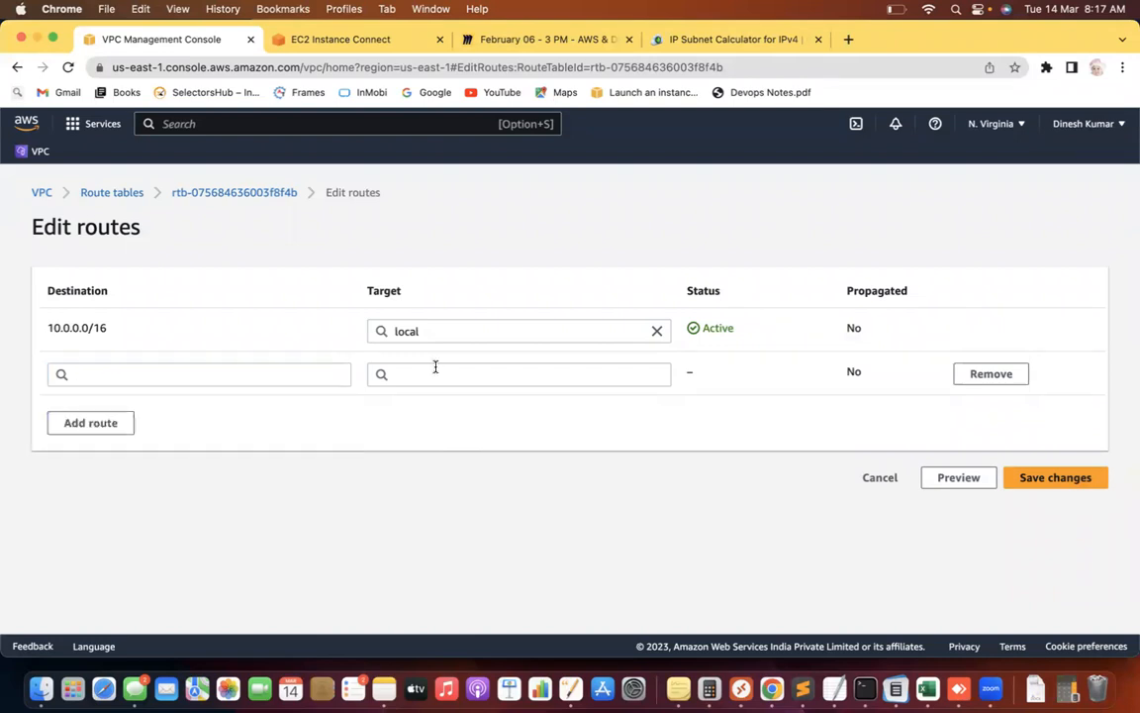
click(110, 366)
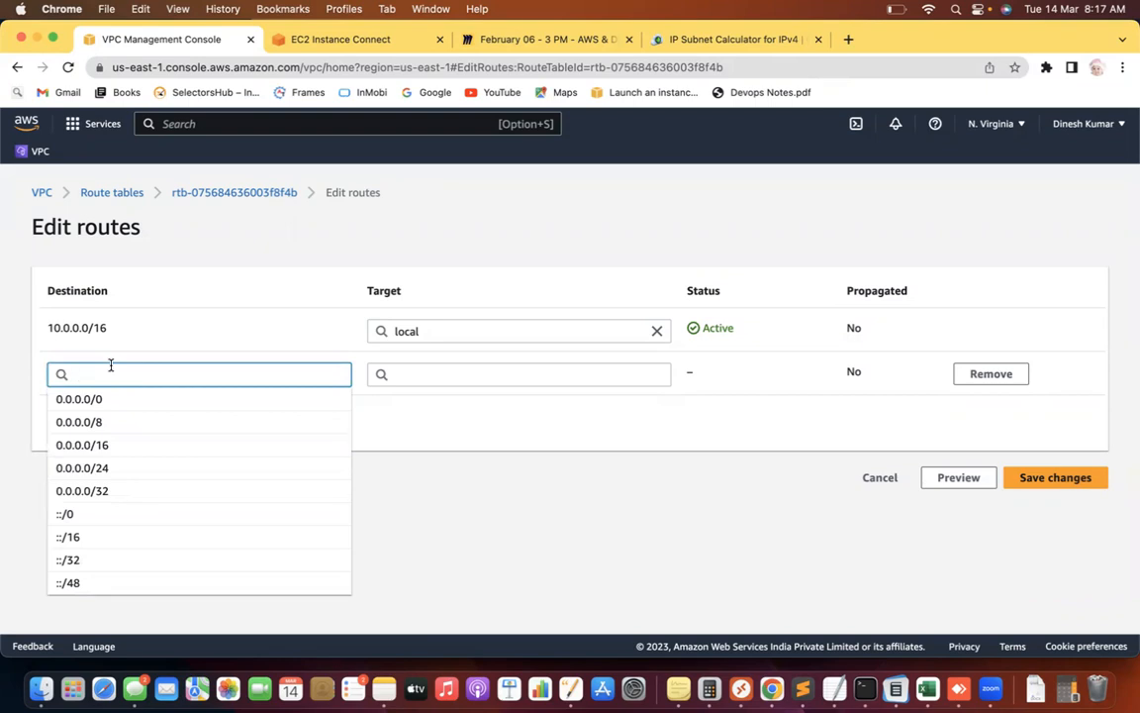
click(437, 423)
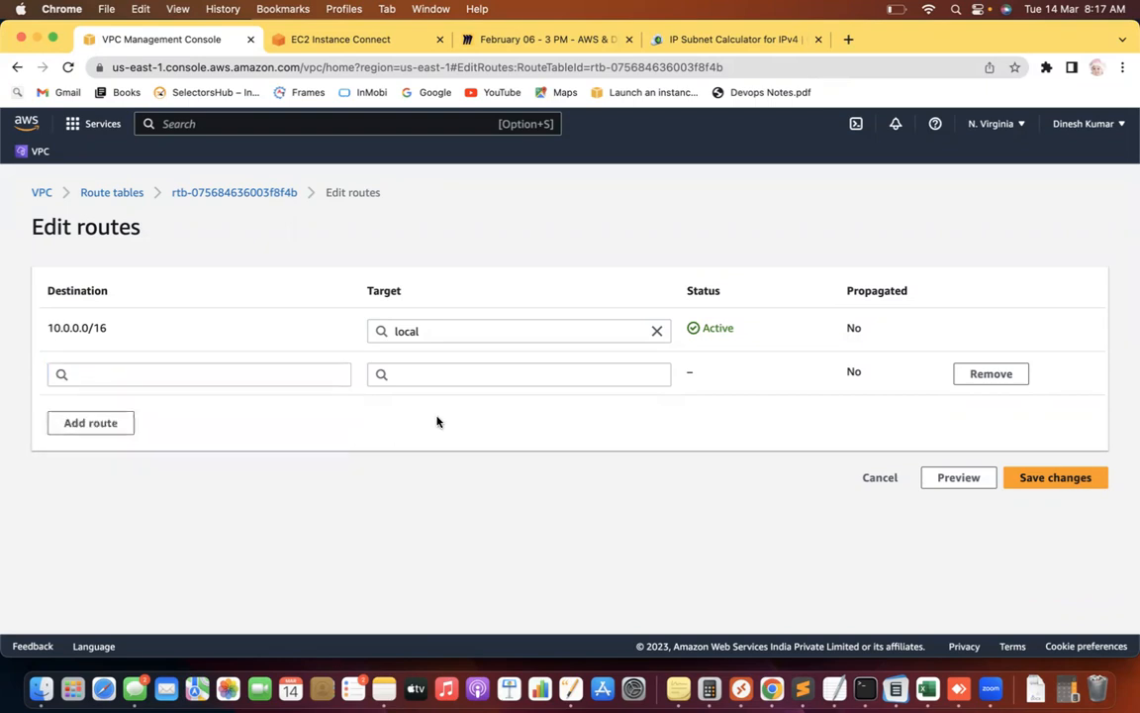
click(106, 371)
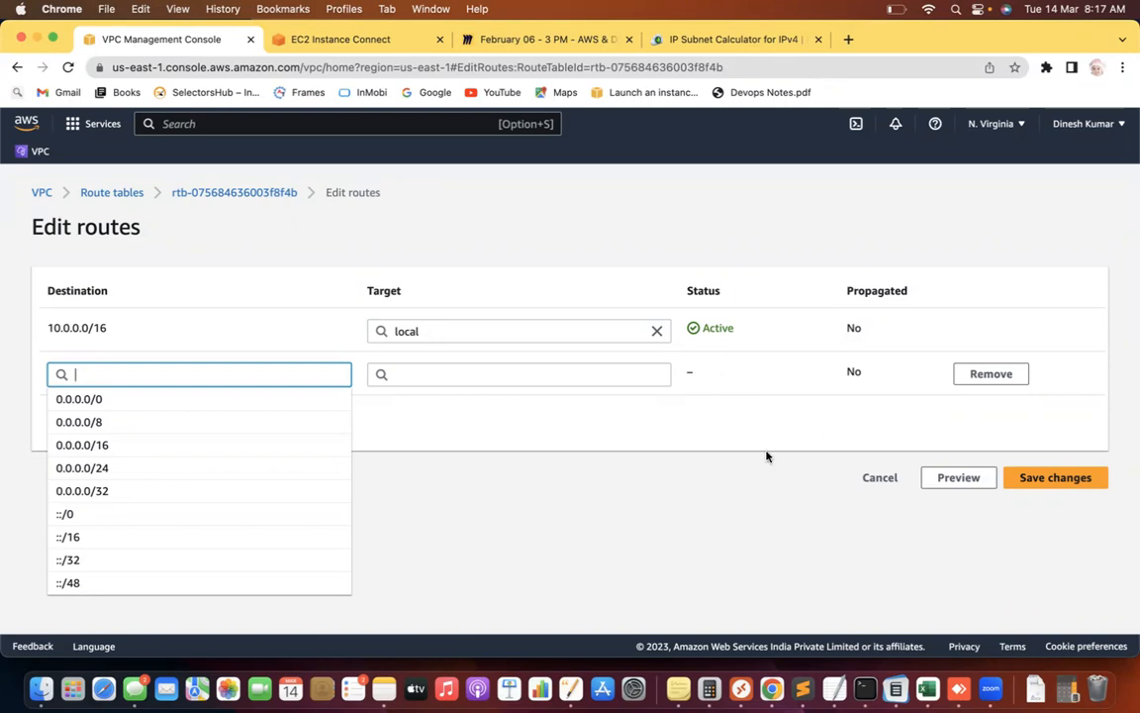
click(738, 469)
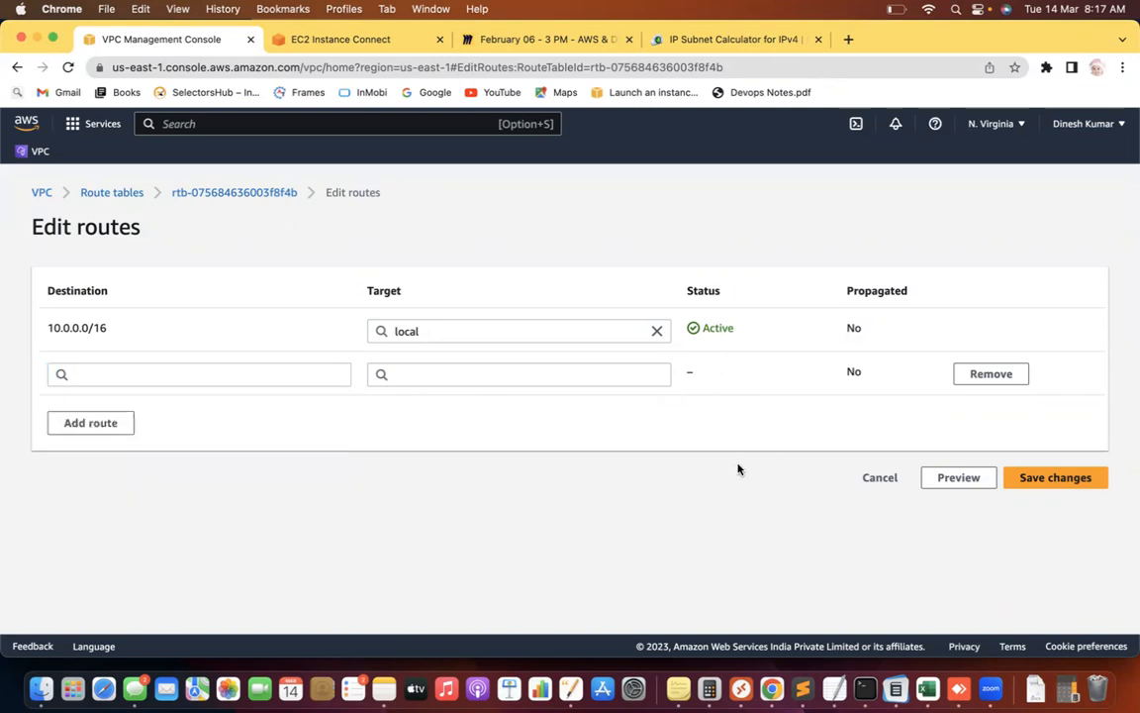
key(super+minus)
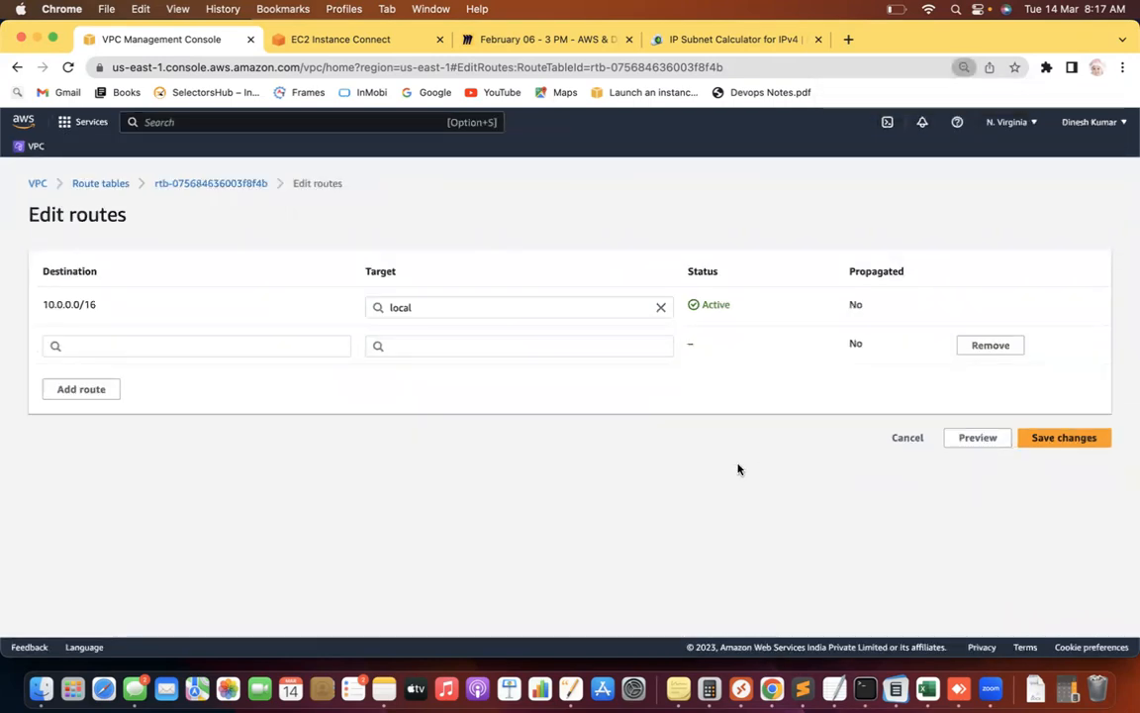
key(super+equal)
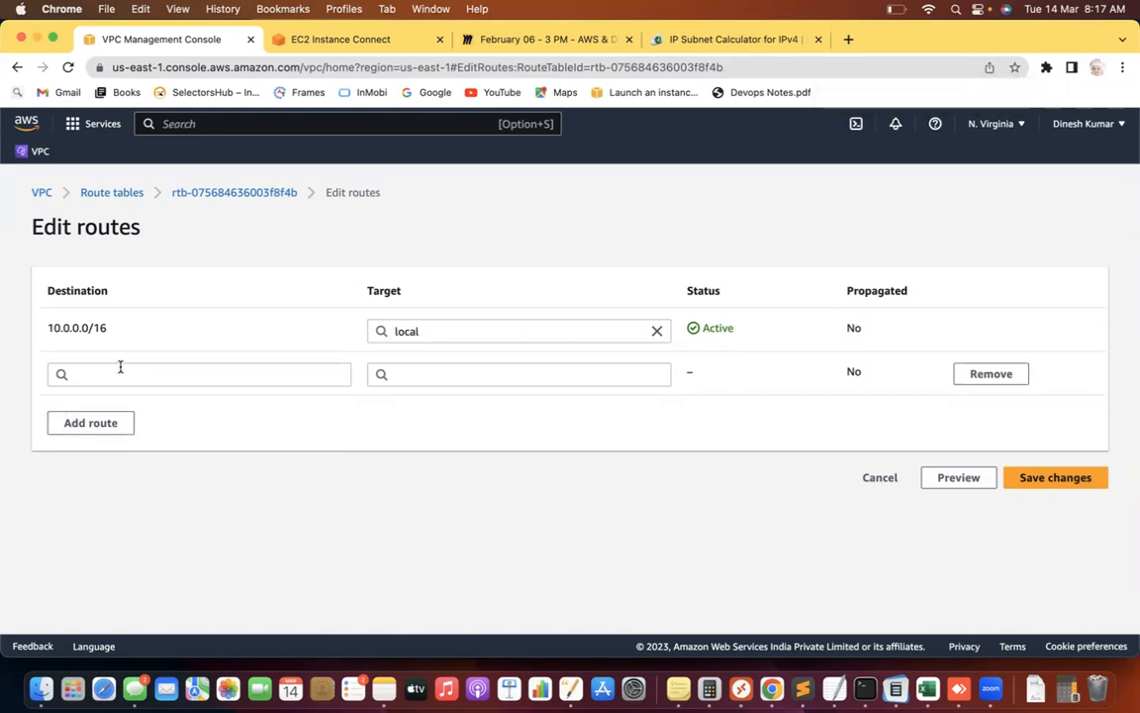
Set the new route's target to the igw-custom internet gateway.
click(397, 374)
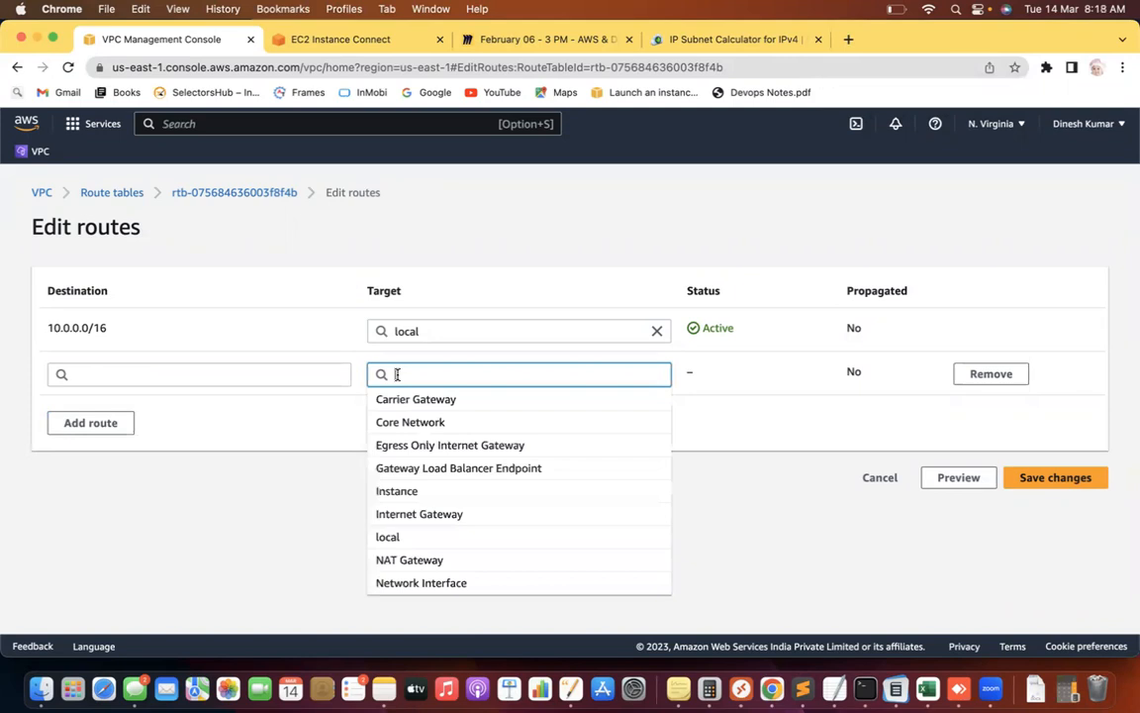
text(igw)
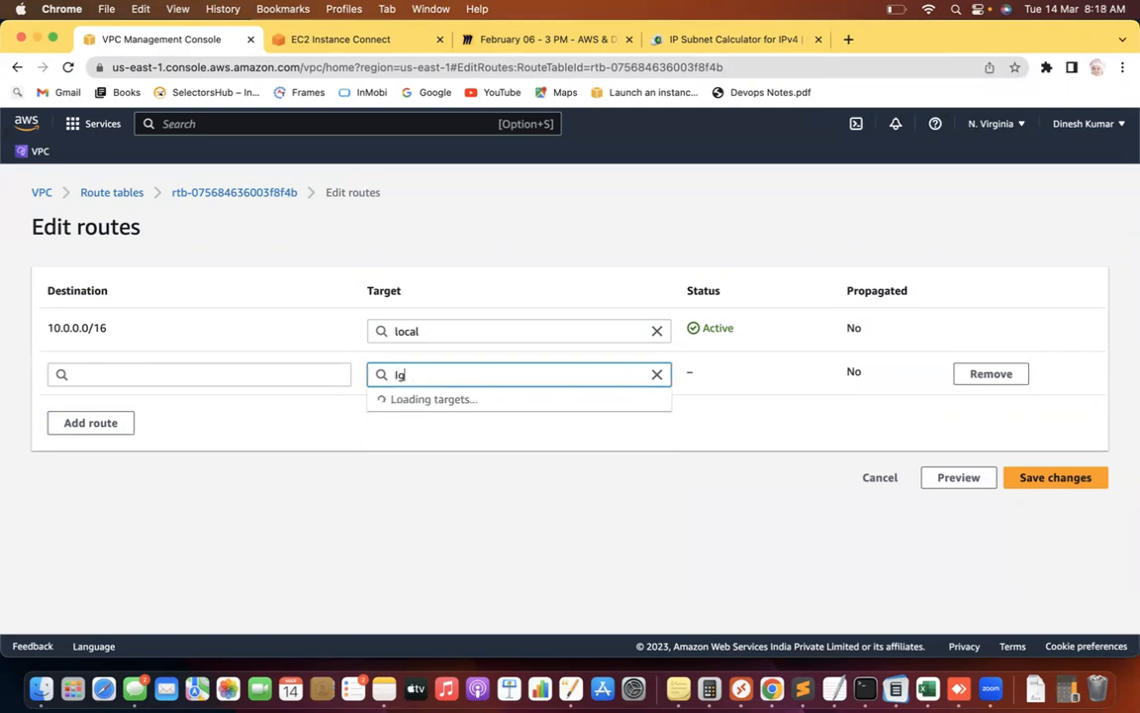
key(BackSpace)
key(BackSpace)
text(gw)
key(BackSpace)
key(BackSpace)
key(BackSpace)
text(Inte)
text(ge)
key(BackSpace)
key(BackSpace)
text(rnet)
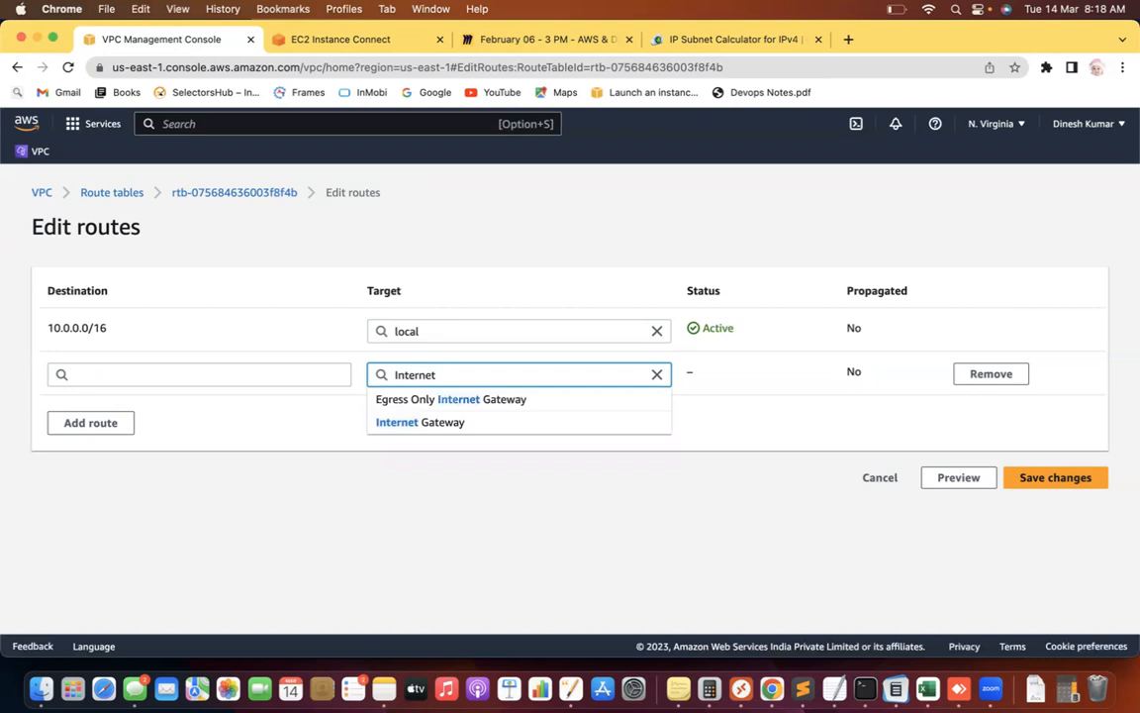
click(451, 426)
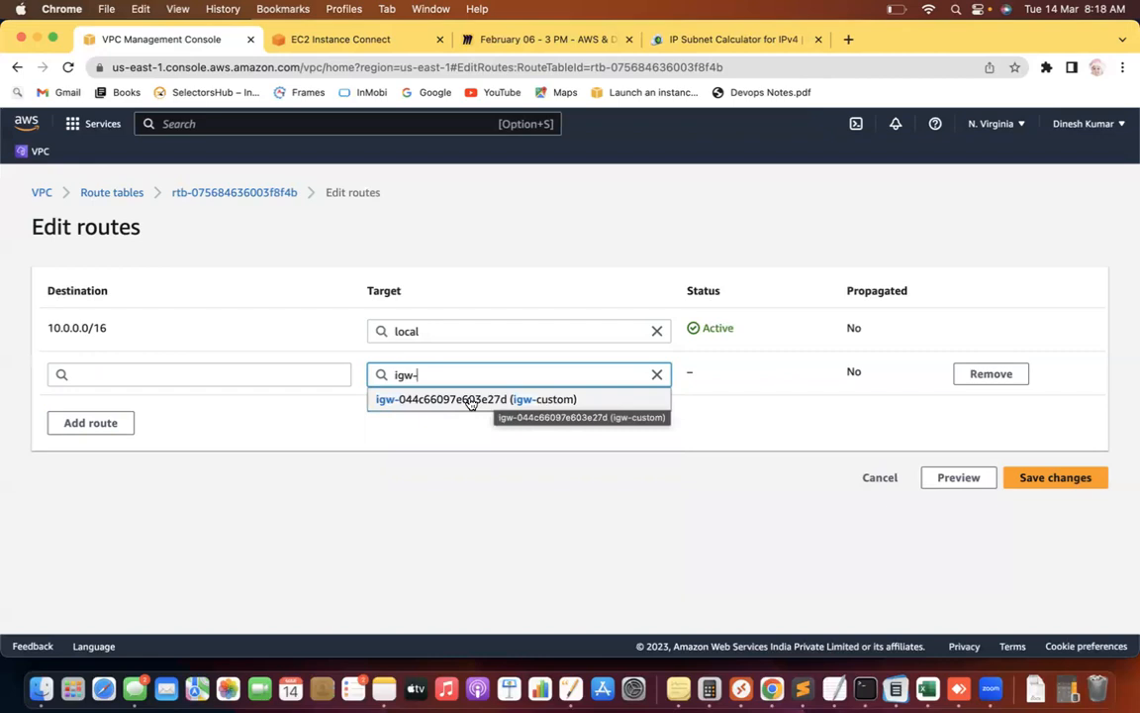
click(471, 399)
Try to enter Internet as the new route's destination.
click(141, 374)
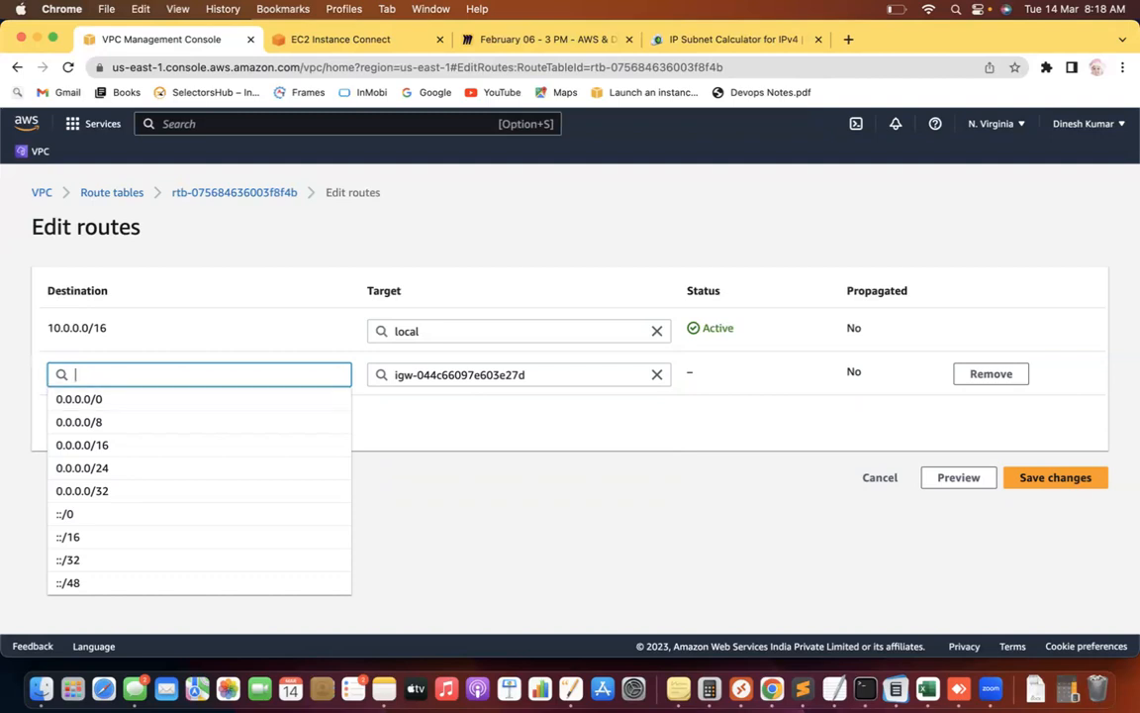
text(10)
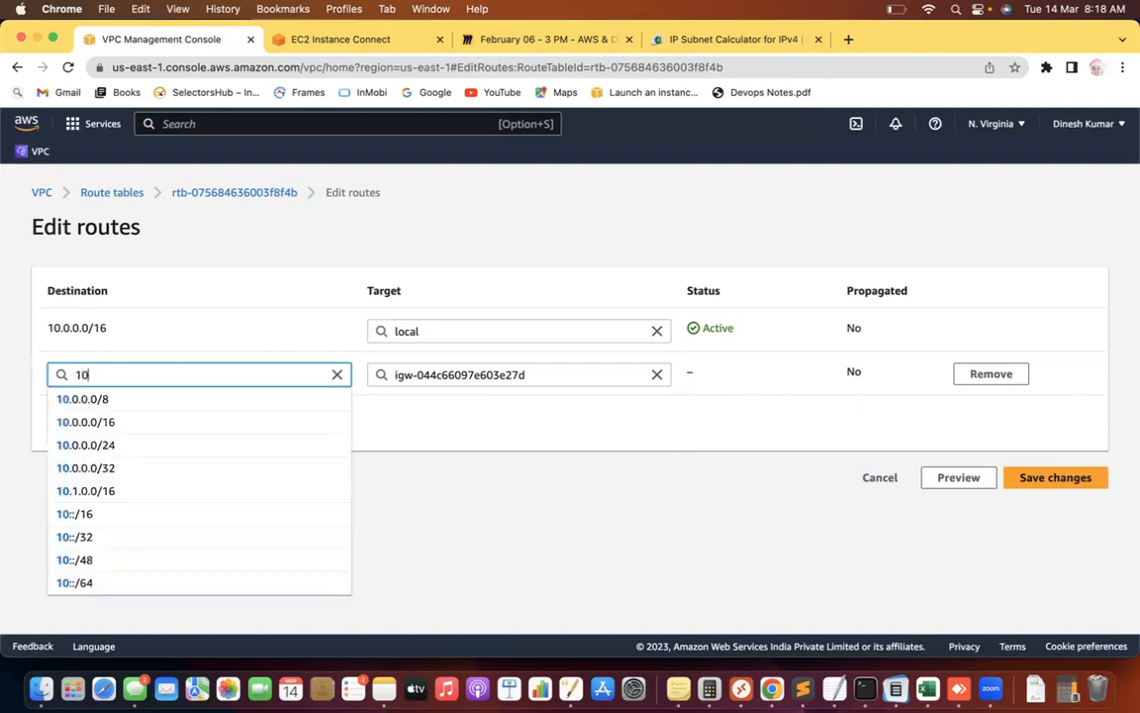
key(BackSpace)
key(BackSpace)
text(int)
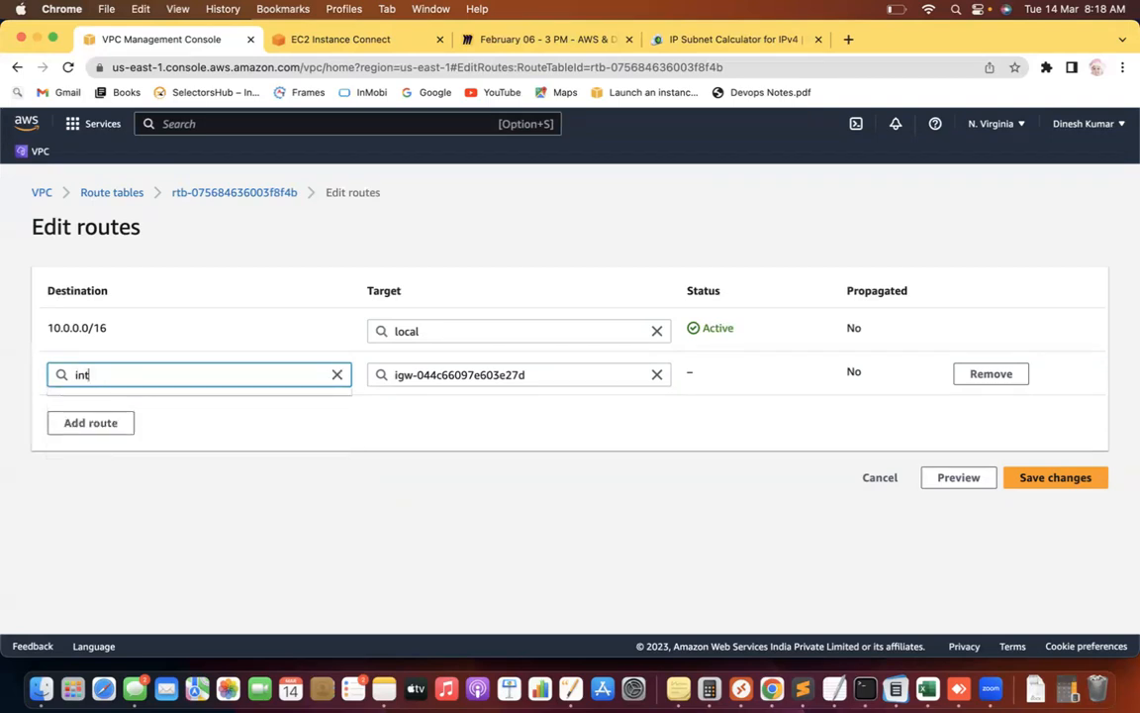
text(ernet)
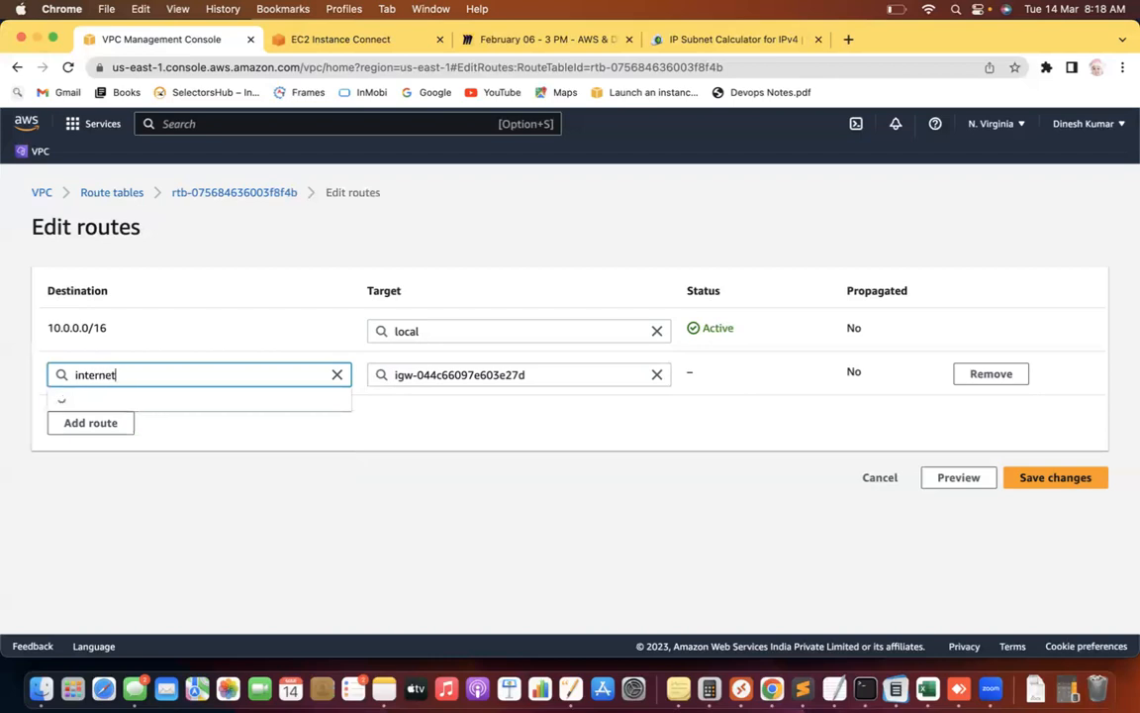
text(\\\)
text(Inte)
text(rnet)
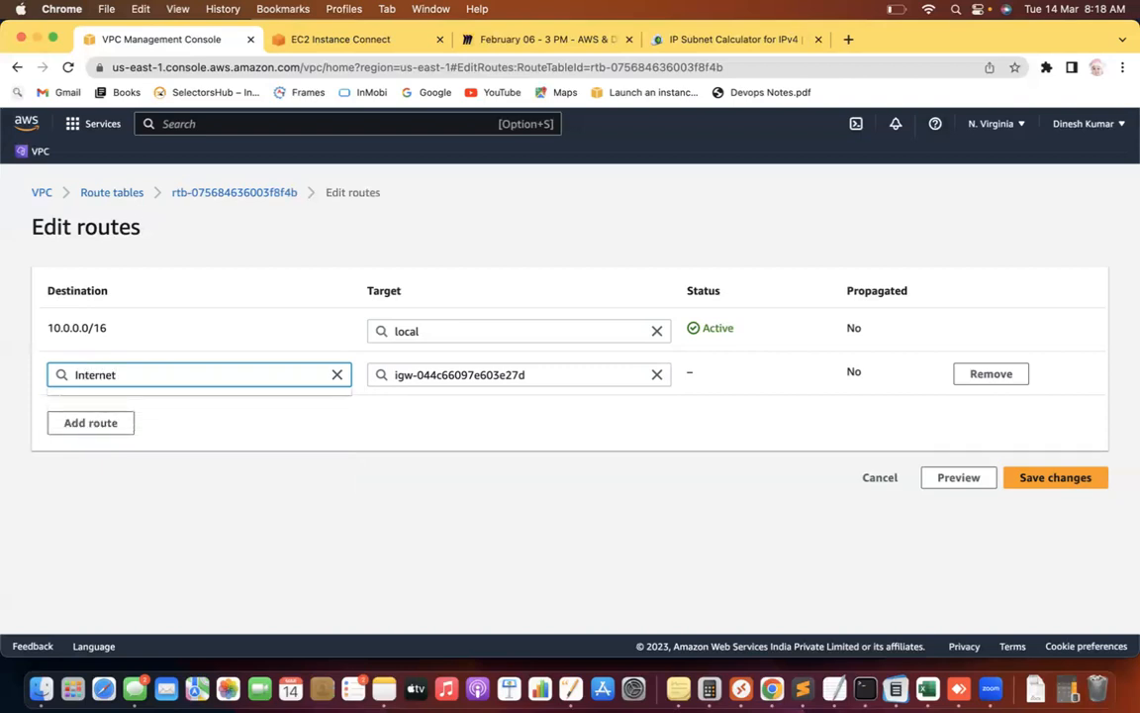
Try "internet" as the destination of the new internet gateway route, and clear the entry.
key(BackSpace)
key(BackSpace)
key(BackSpace)
key(BackSpace)
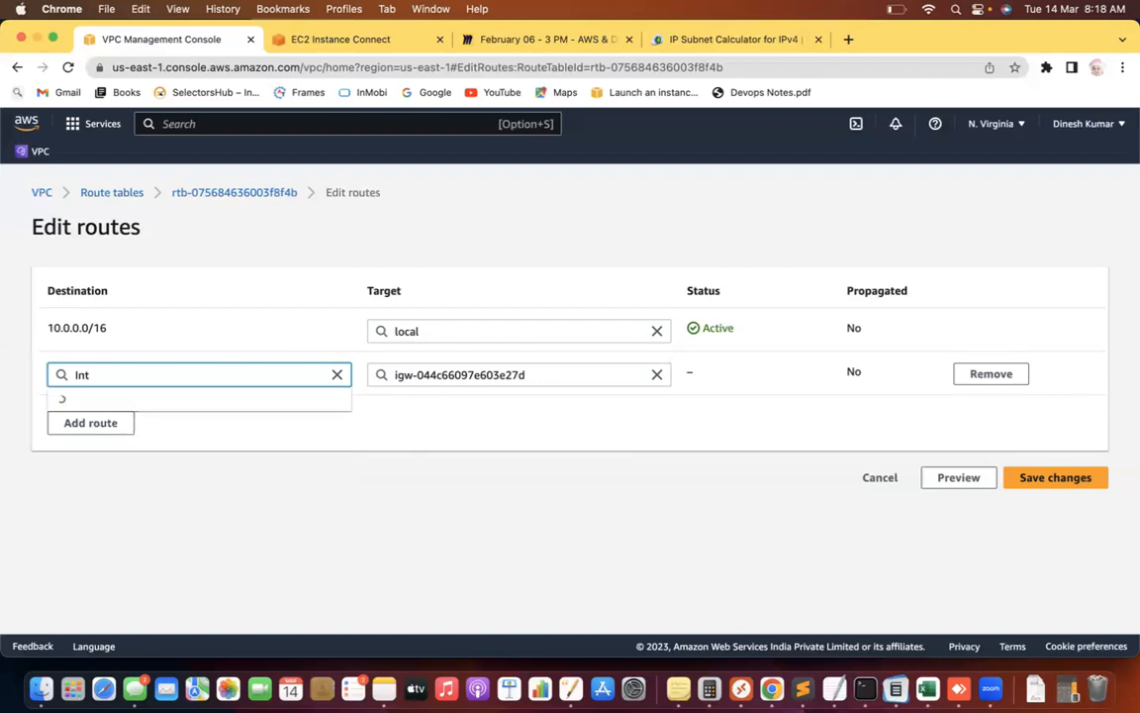
key(BackSpace)
text(inter)
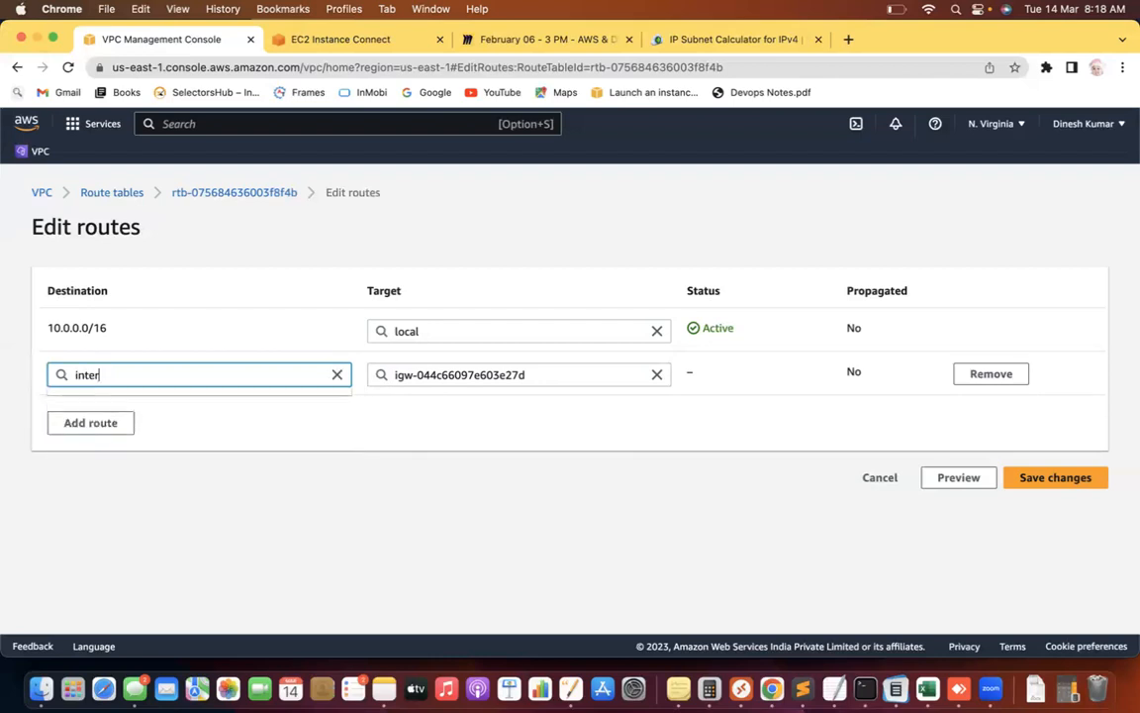
text(net)
drag(140, 374, 3, 381)
key(BackSpace)
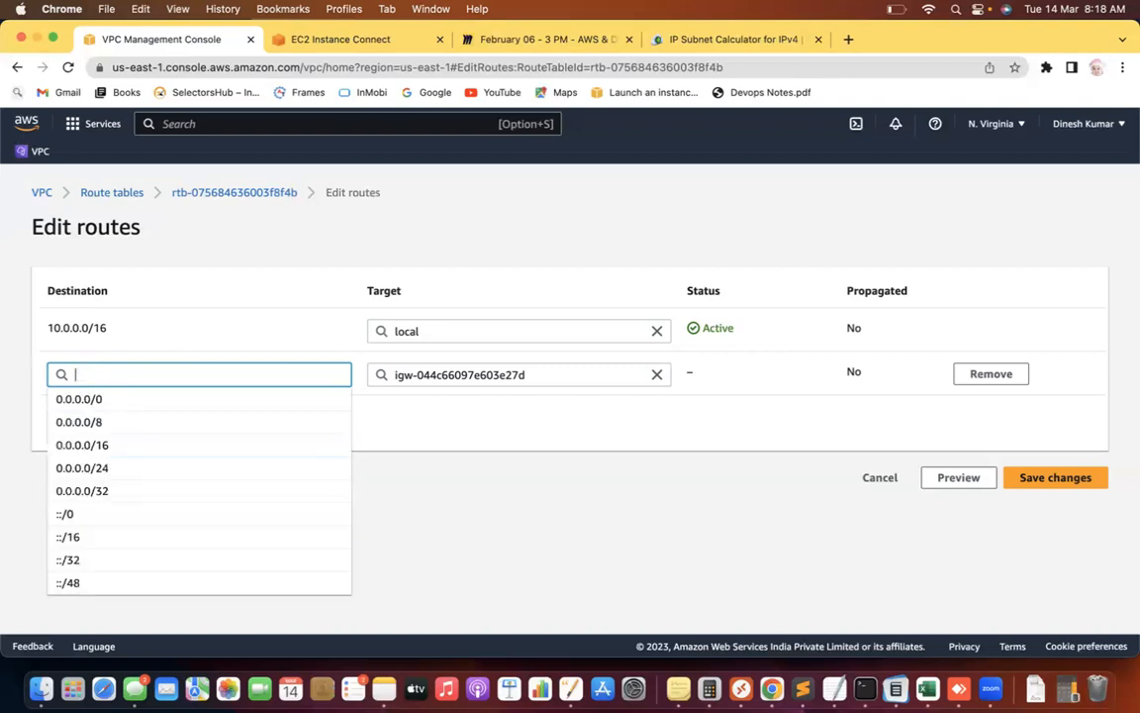
Look through the suggested CIDR blocks and prefix lists for the new route's destination.
key(Down)
key(Down)
key(Down)
key(Down)
key(Down)
key(Down)
key(Down)
key(Down)
key(Down)
key(Down)
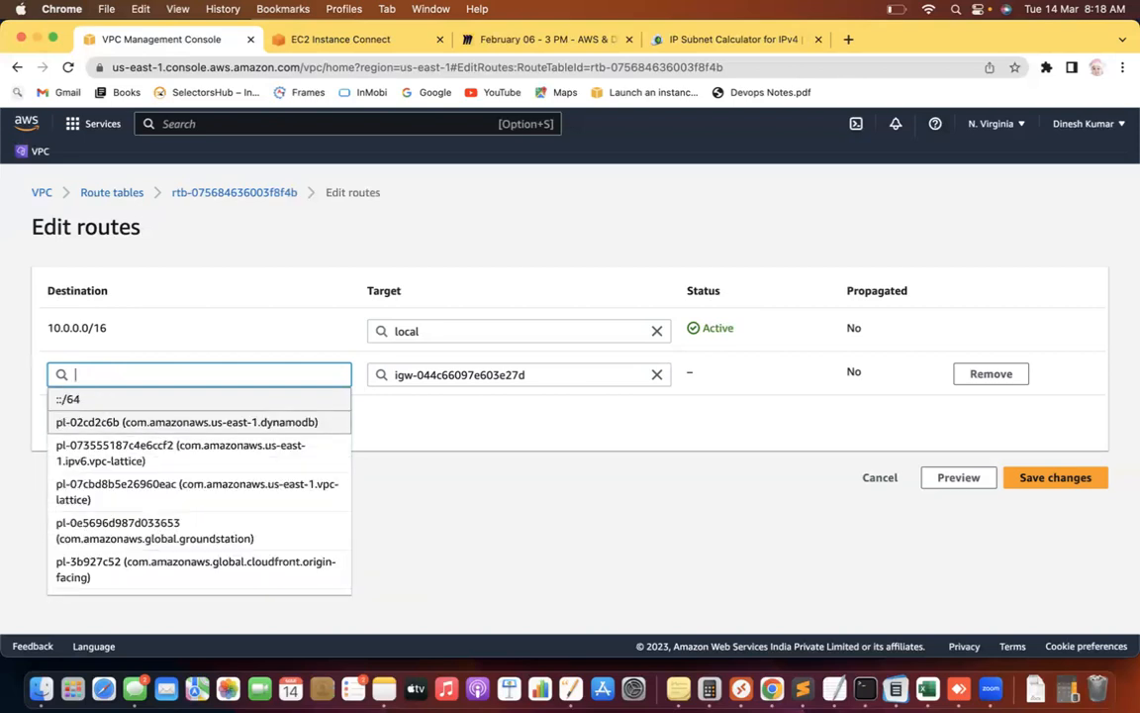
key(Down)
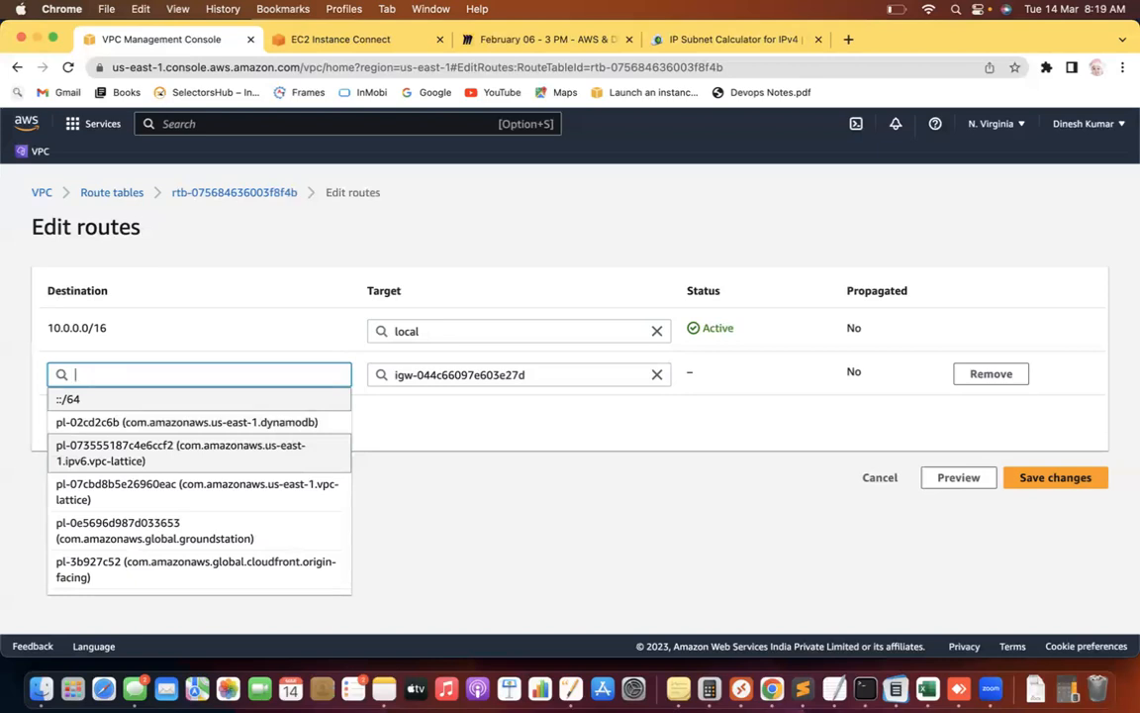
key(Down)
key(Down)
key(Down)
key(Down)
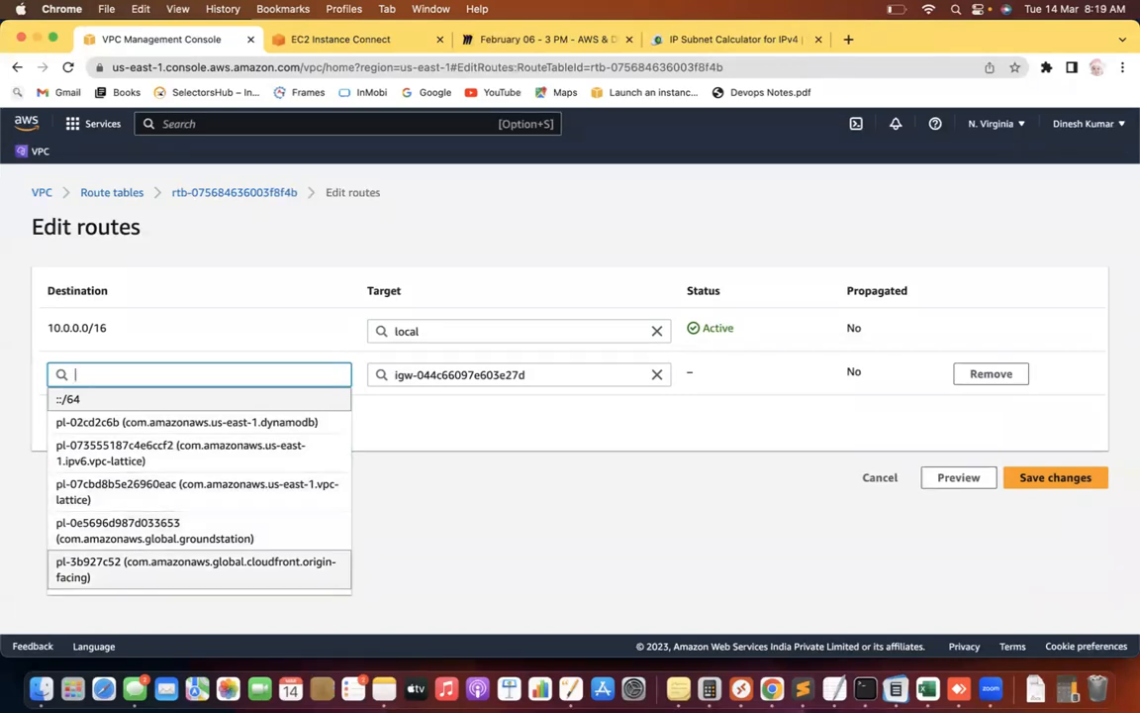
key(Up)
key(Up)
key(Up)
key(Up)
key(Up)
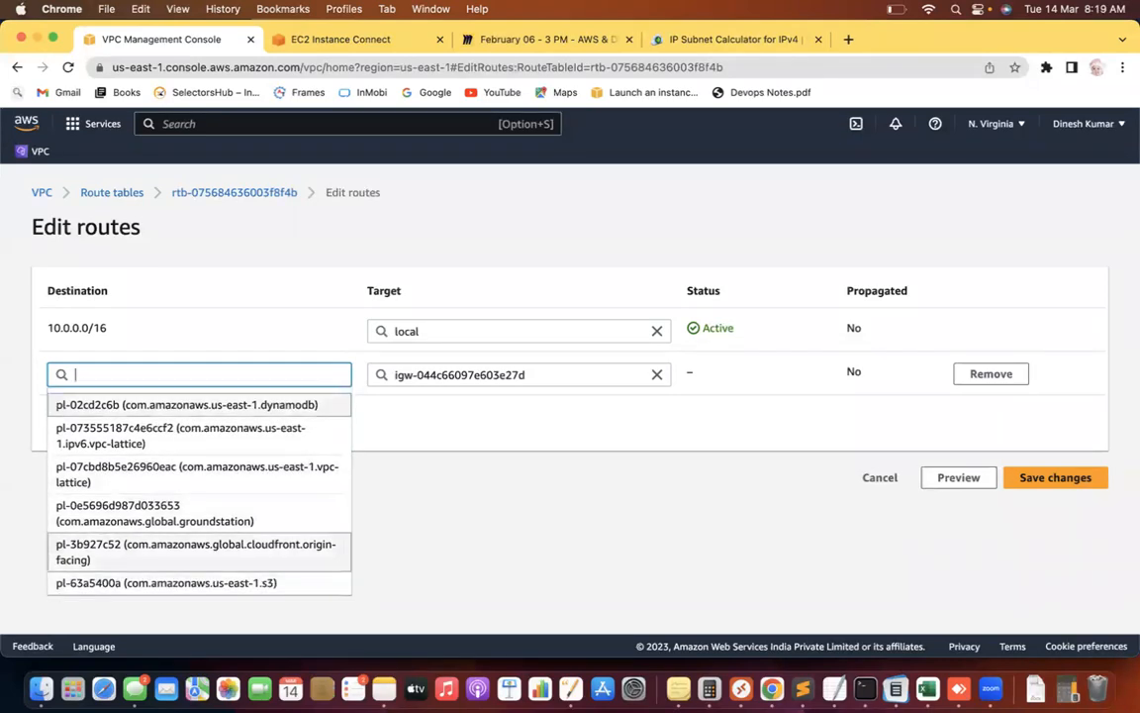
key(Up)
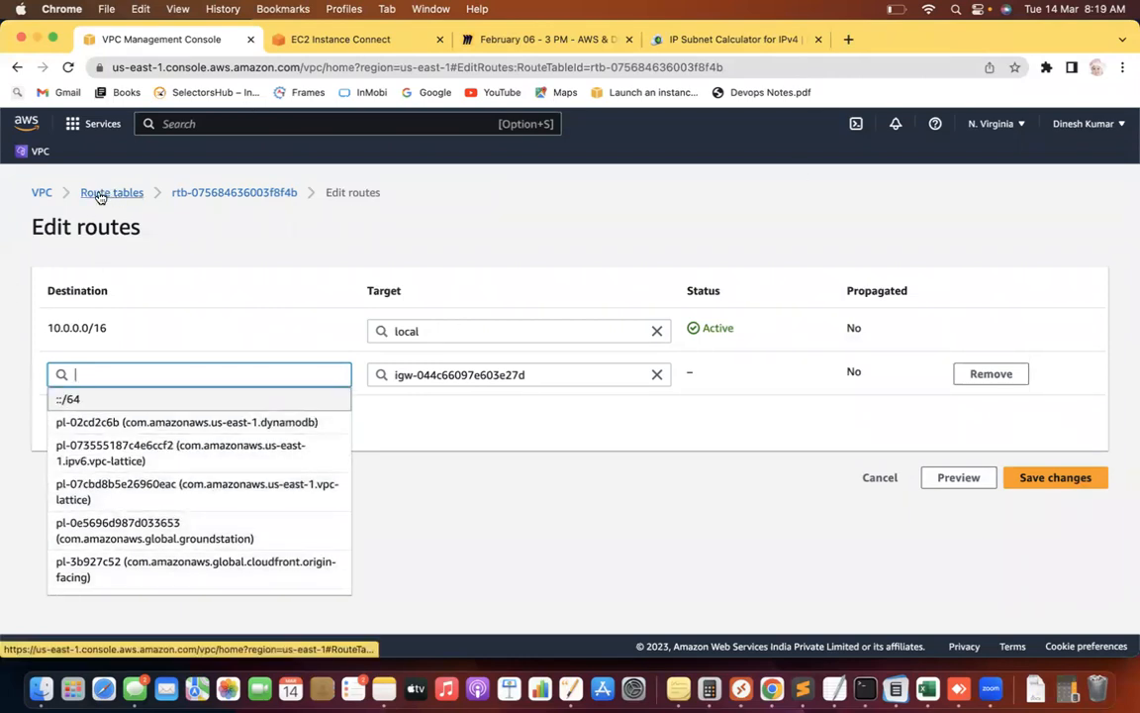
Switch to the EC2 service and copy the public IPv4 address of the running EC2-Custom-Vpc instance.
click(180, 200)
click(191, 122)
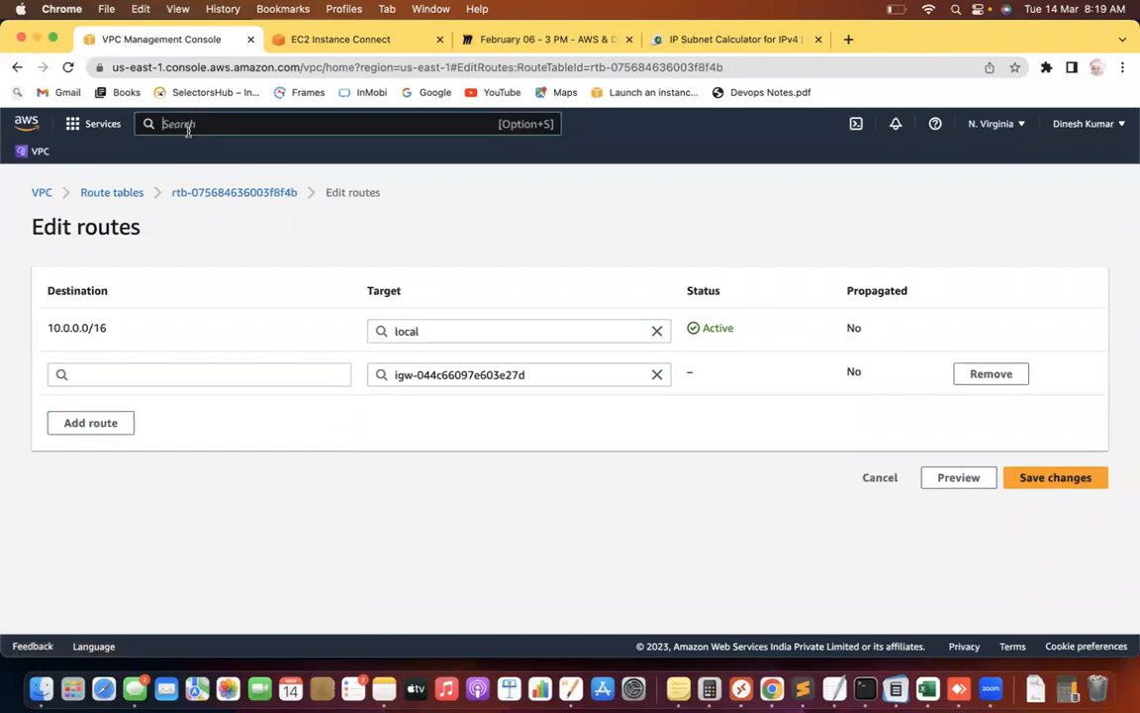
text(Ec2)
click(396, 248)
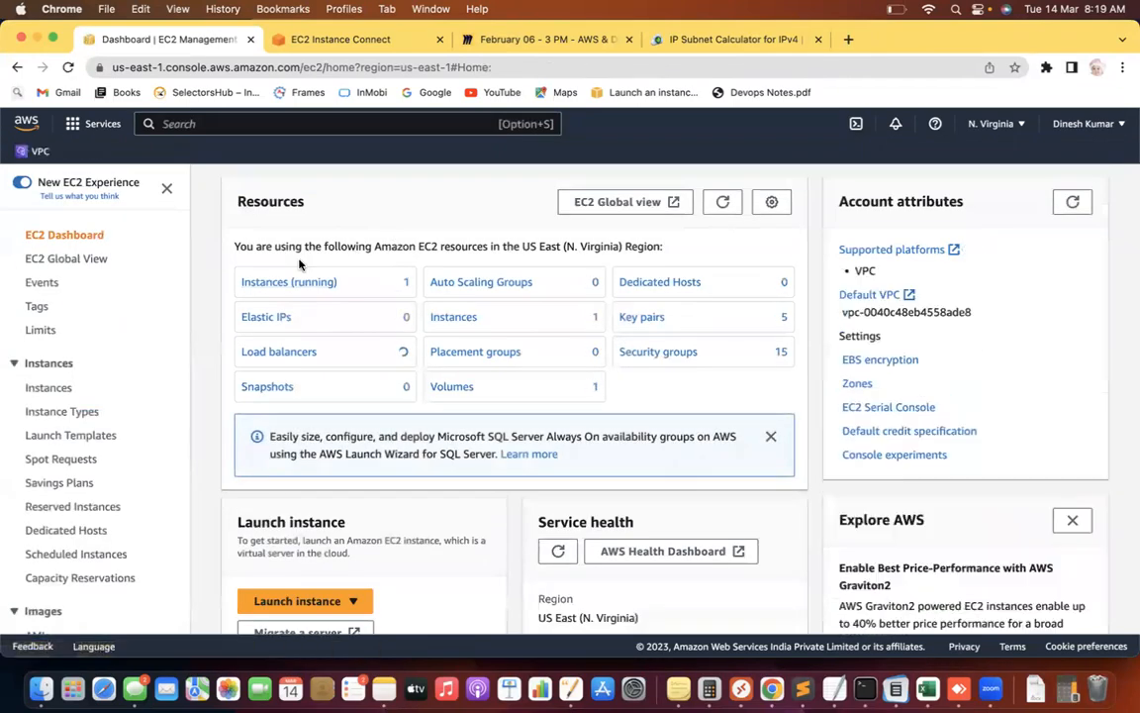
click(297, 283)
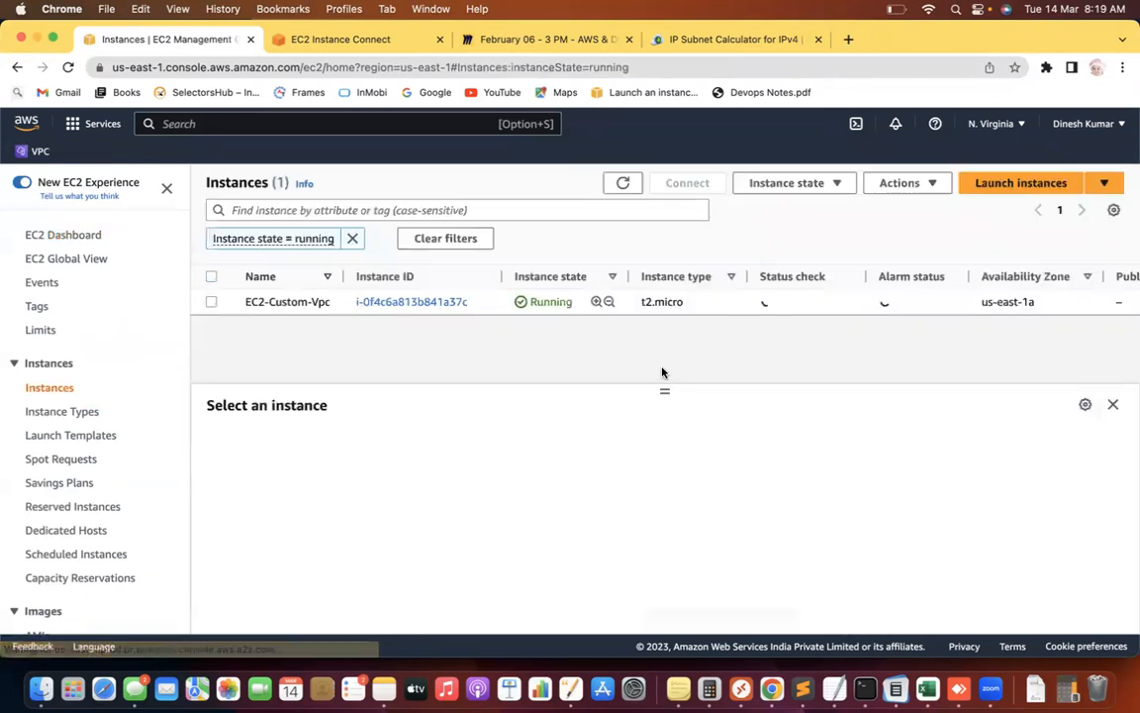
click(211, 301)
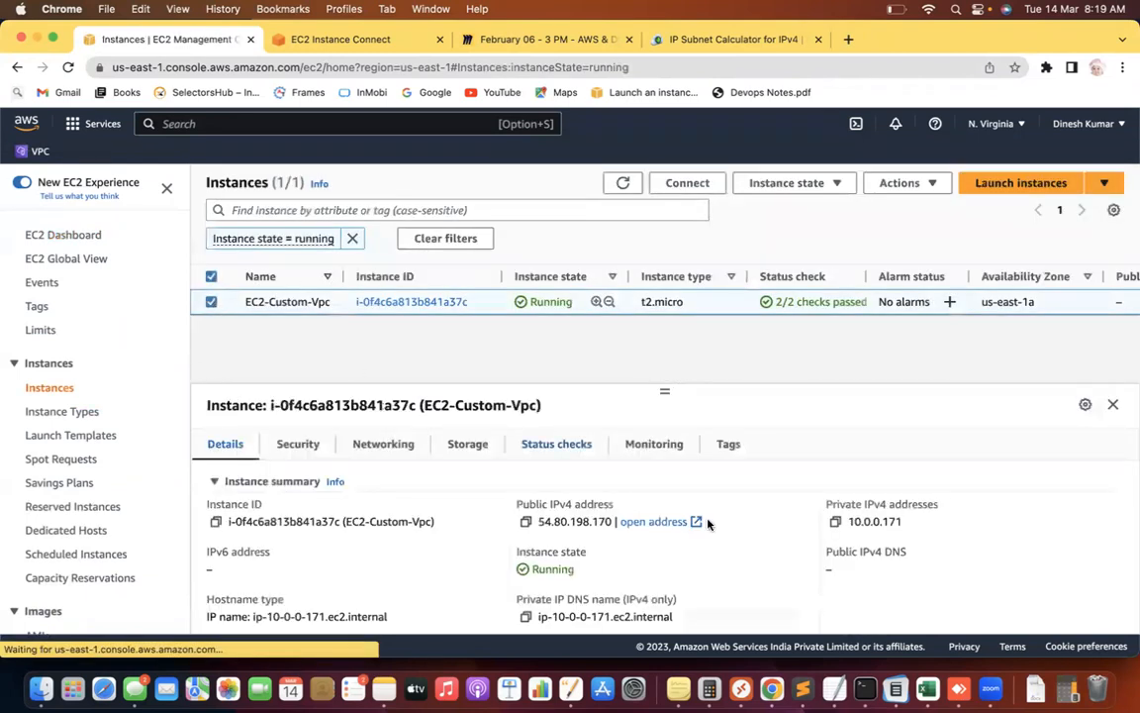
click(525, 521)
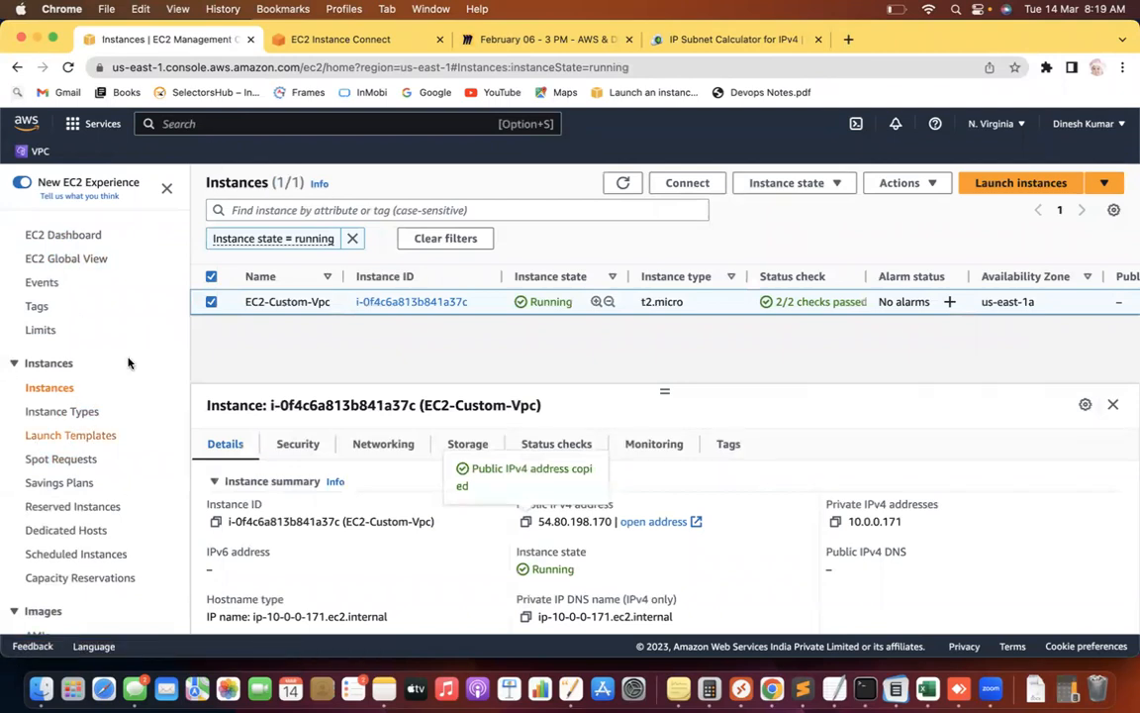
Return to the VPC service and open the routes of the rt-custom-vpc-subnet-public route table for editing.
click(212, 122)
text(VPC)
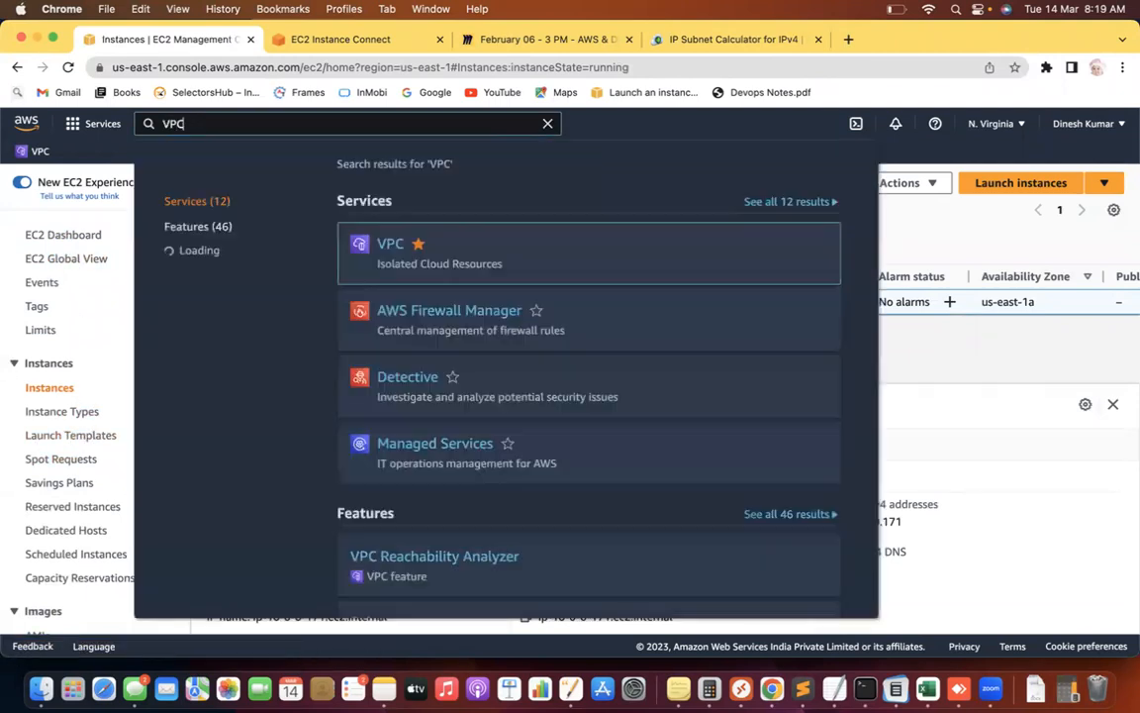
click(384, 255)
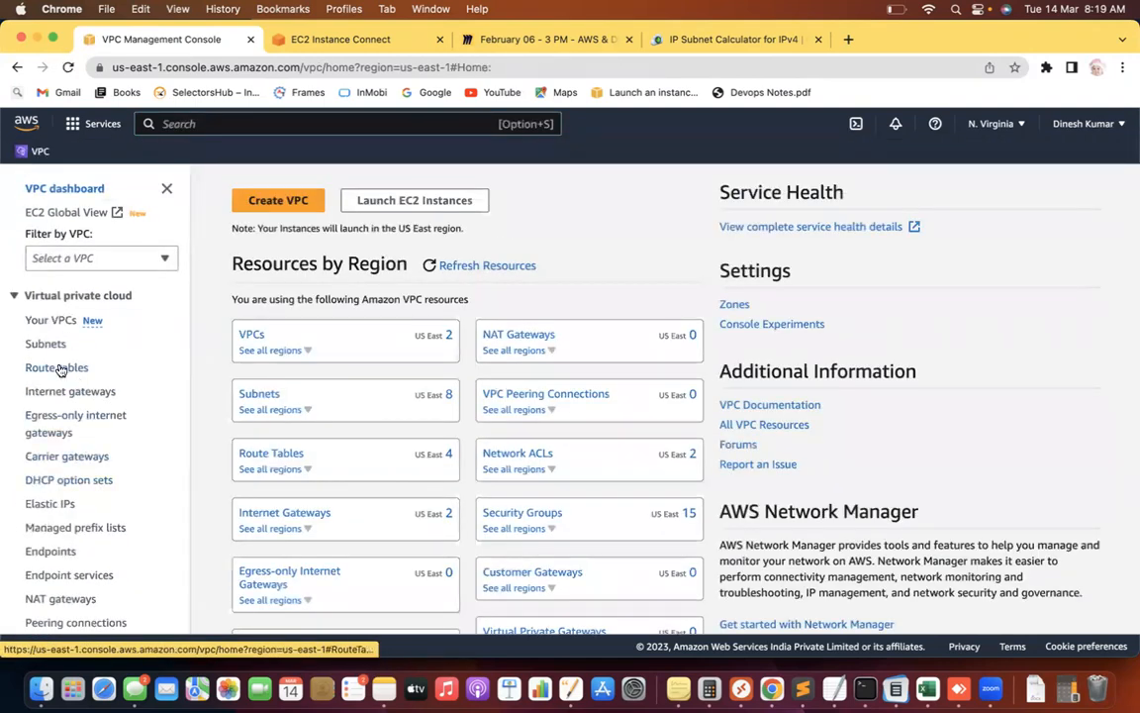
click(57, 368)
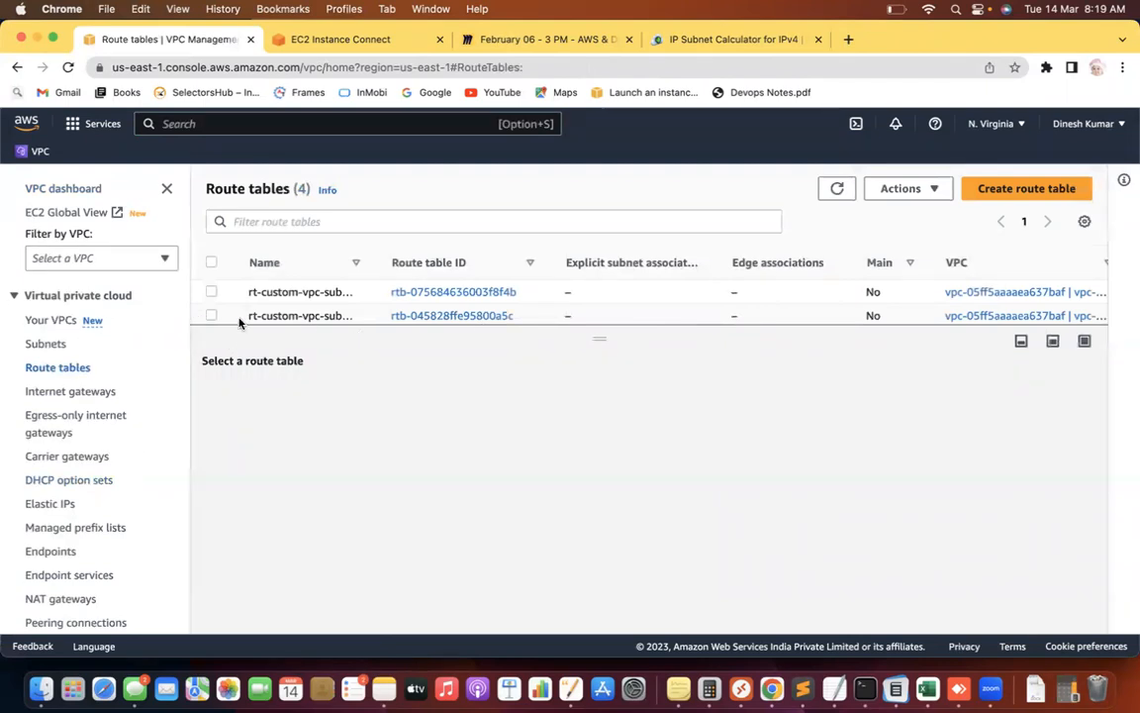
drag(377, 262, 464, 261)
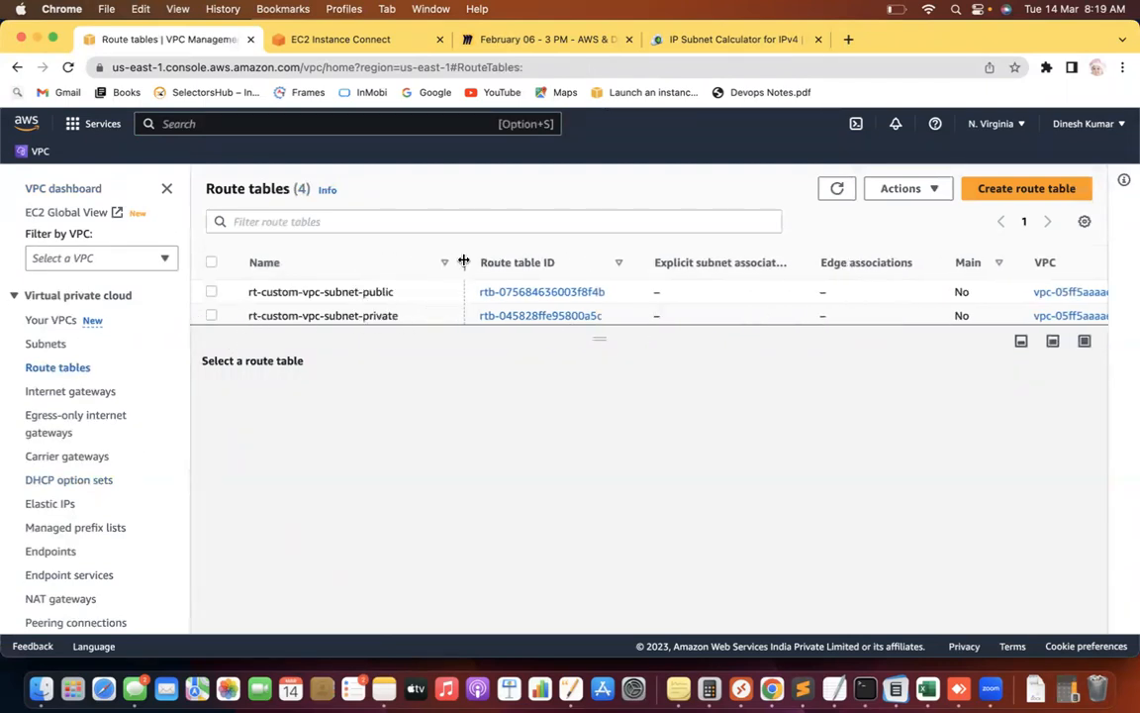
click(211, 291)
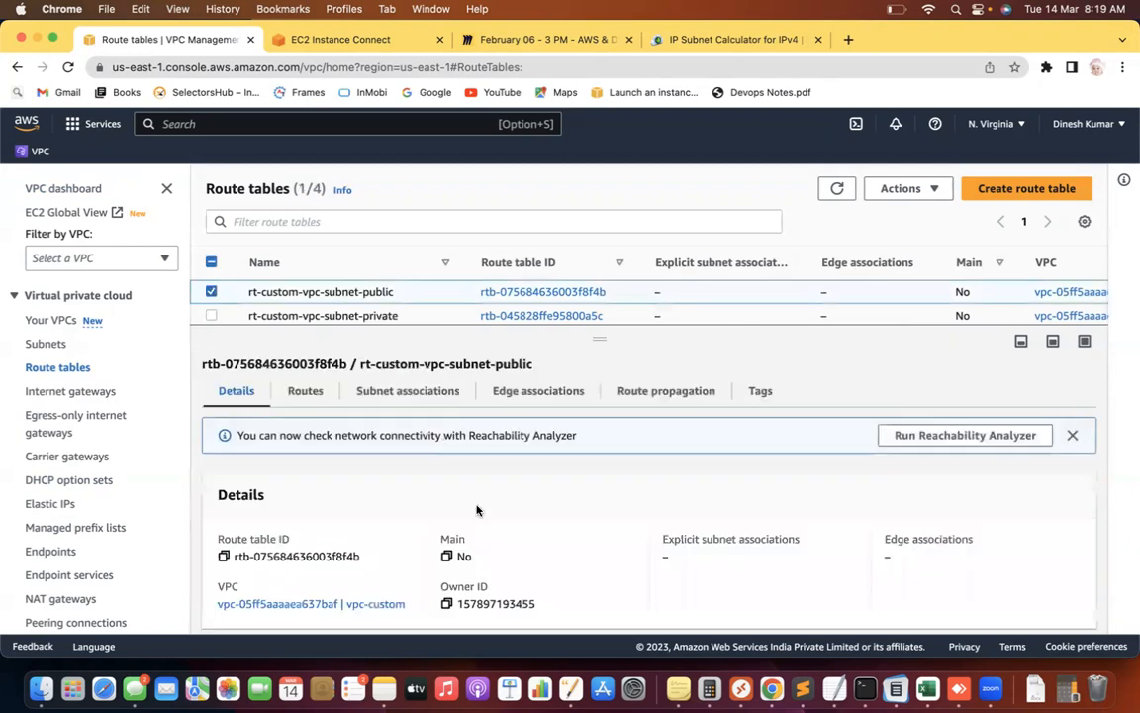
click(304, 391)
click(1047, 438)
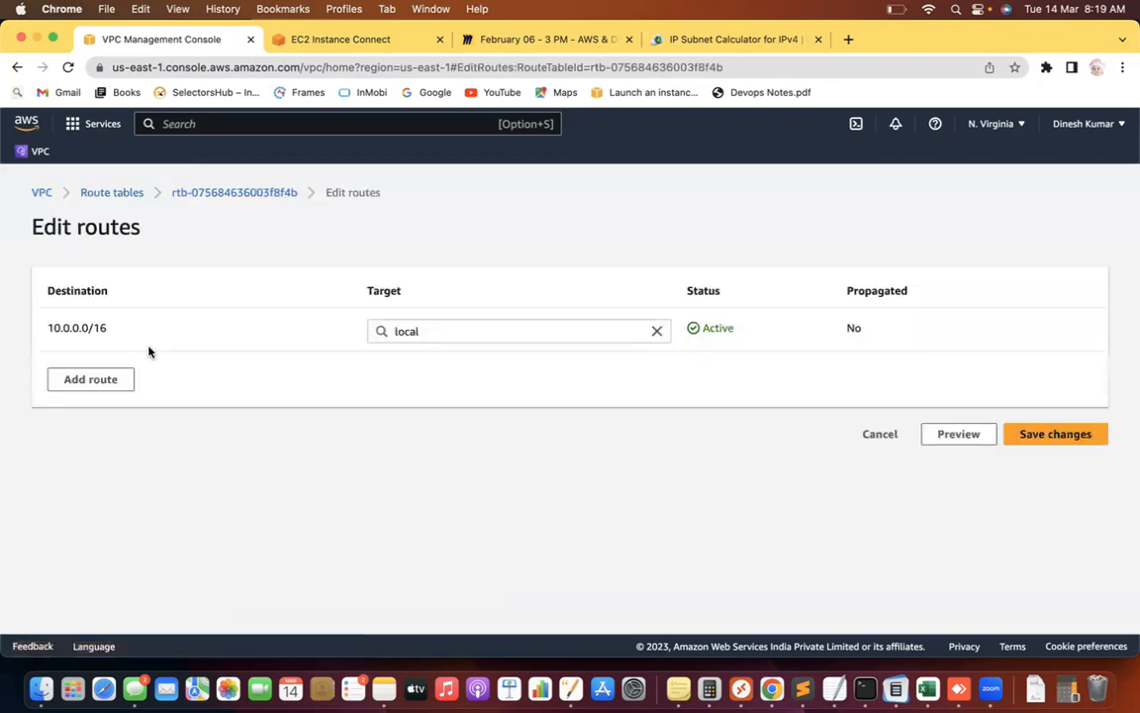
Add a route with the copied instance address as a /32 destination, 54.80.198.170/32.
click(104, 379)
click(133, 375)
key(super+v)
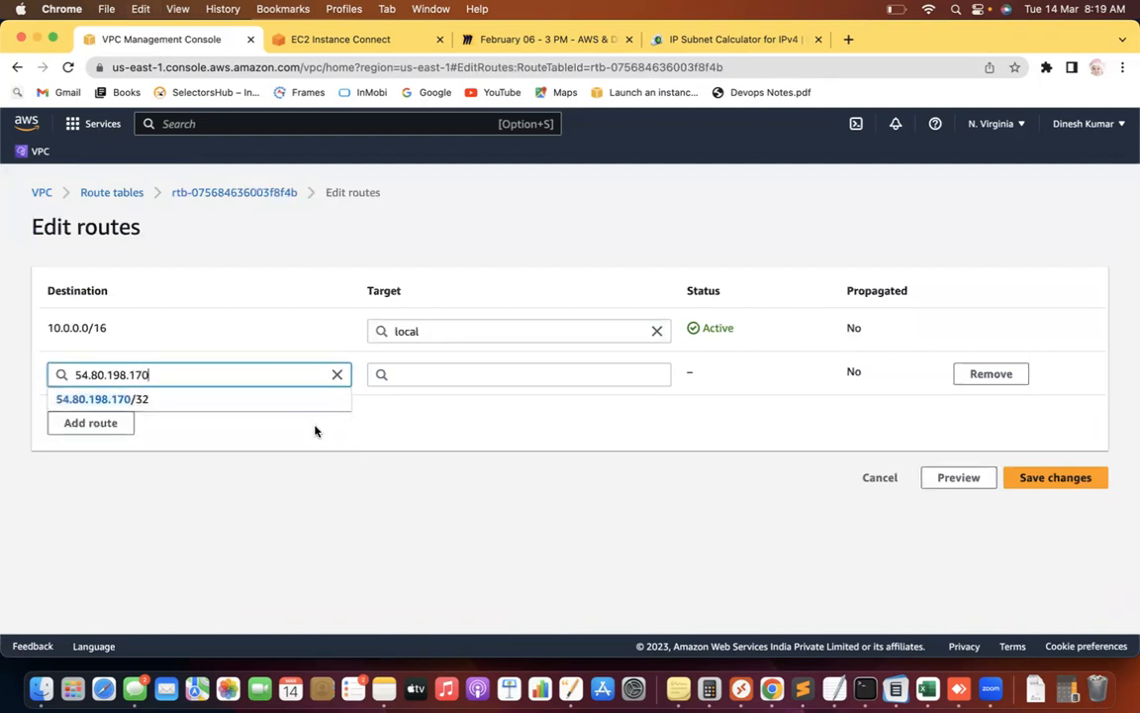
key(Tab)
click(156, 376)
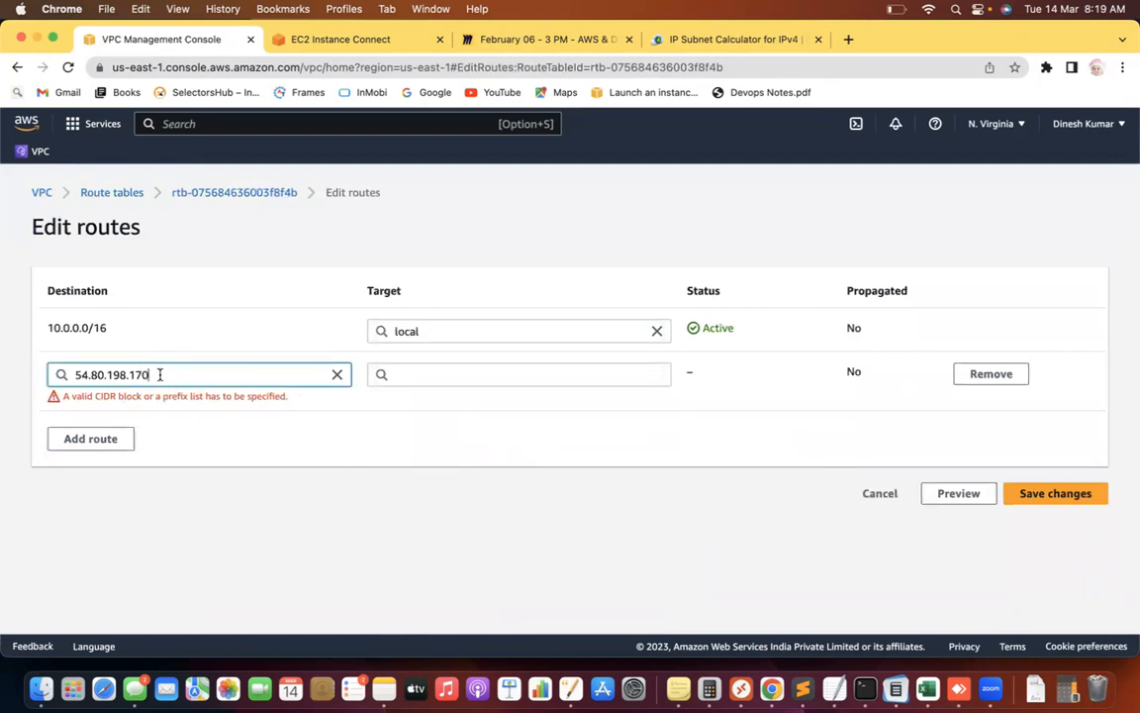
drag(159, 374, 5, 382)
key(super+v)
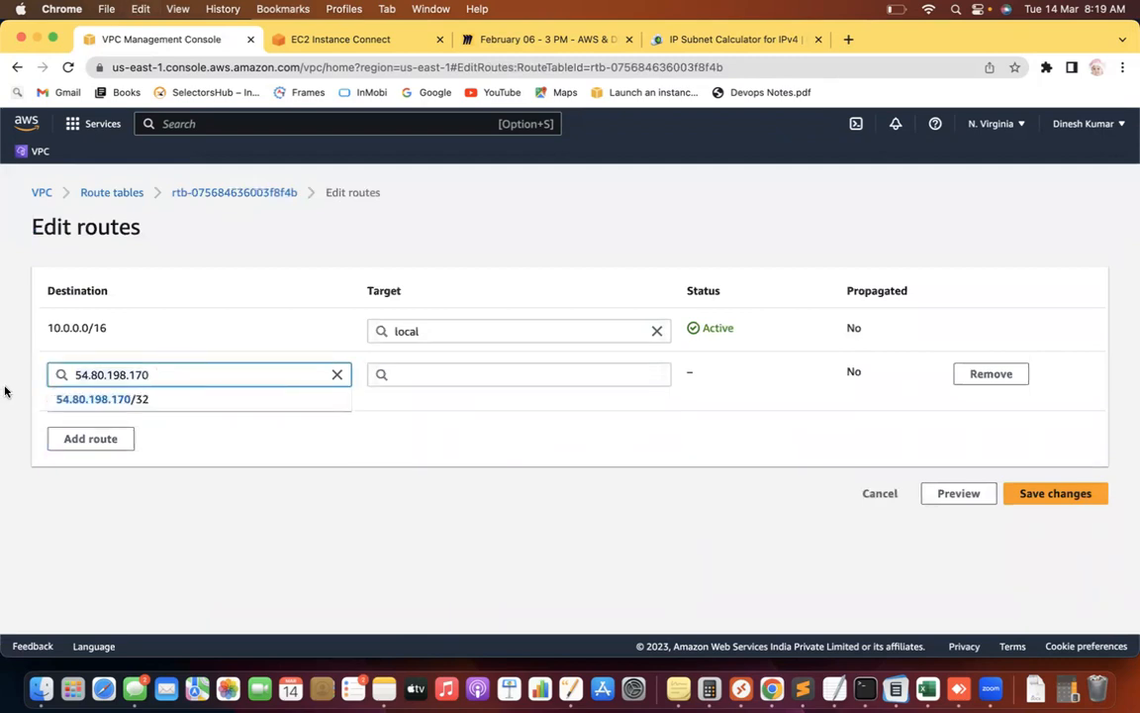
click(116, 404)
Target the 54.80.198.170/32 route at the igw-custom internet gateway and save the route changes.
click(461, 373)
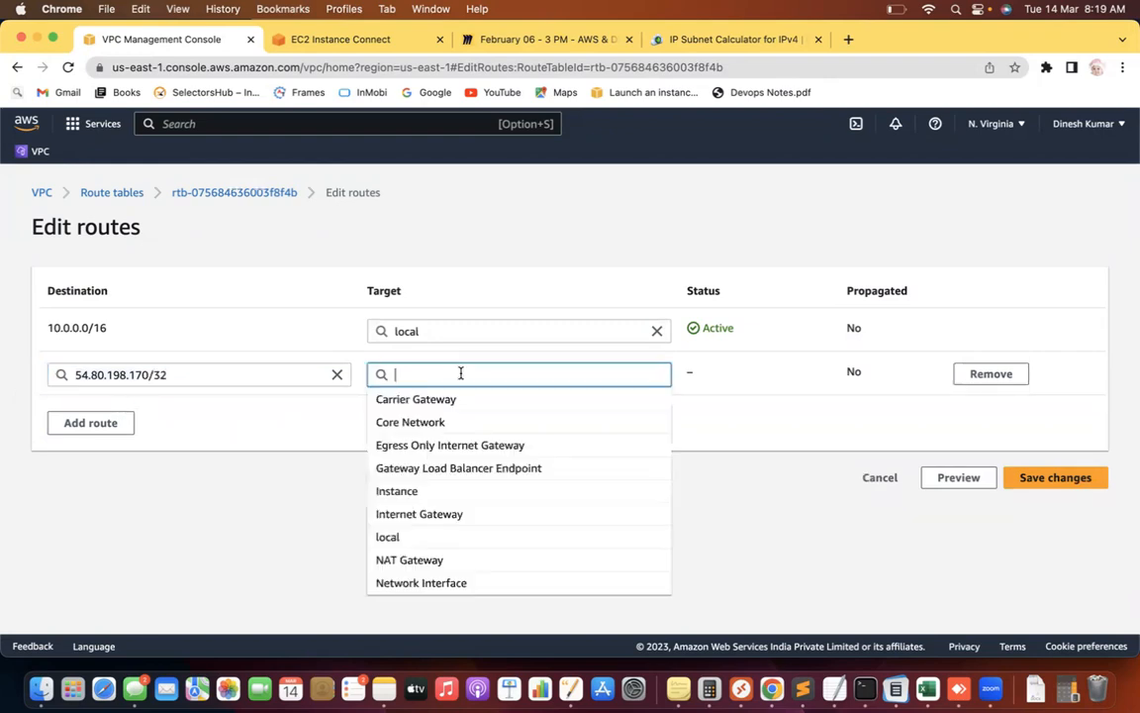
text(inter)
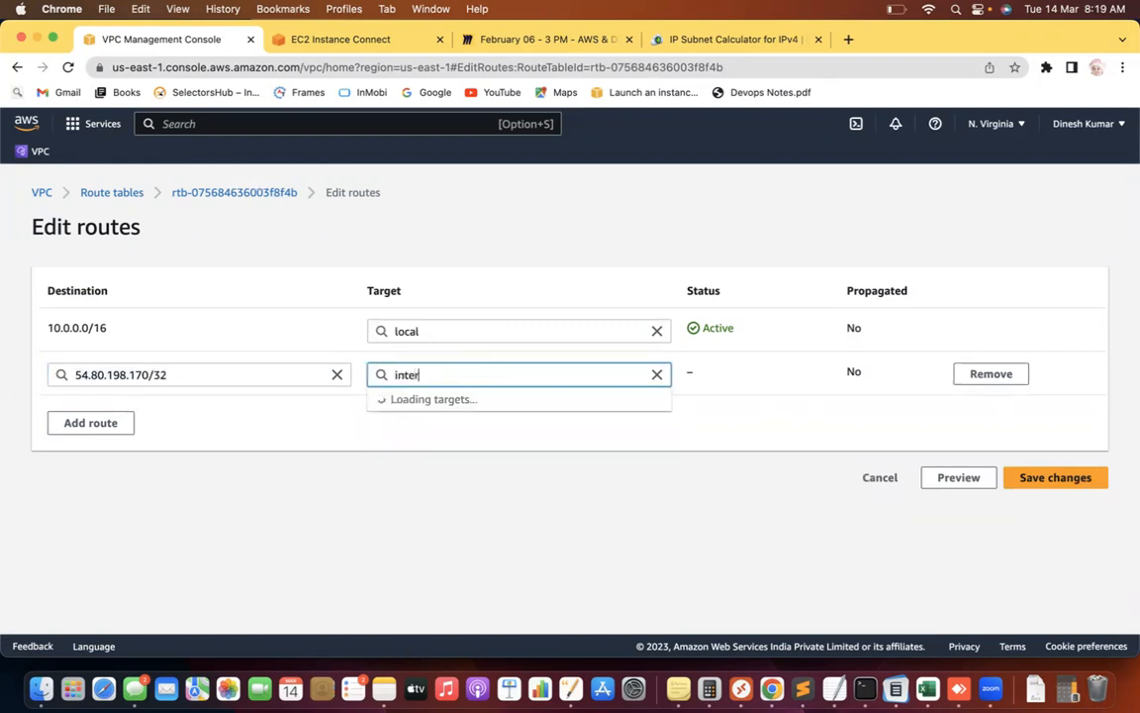
click(450, 421)
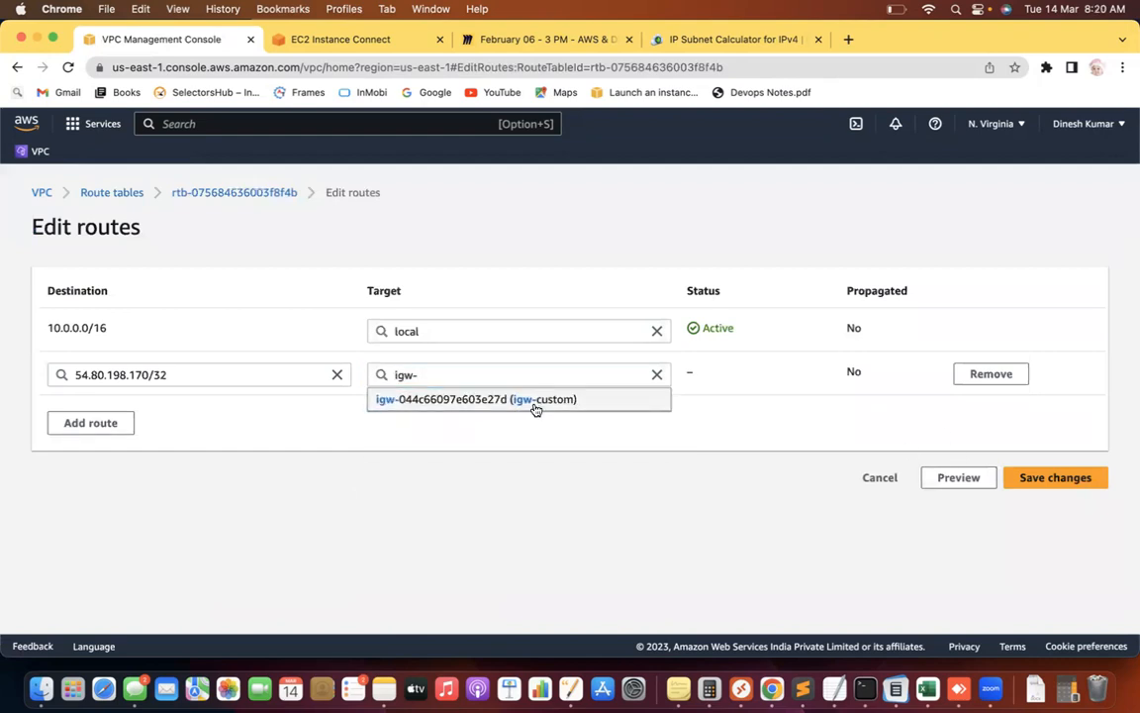
click(534, 398)
click(1049, 477)
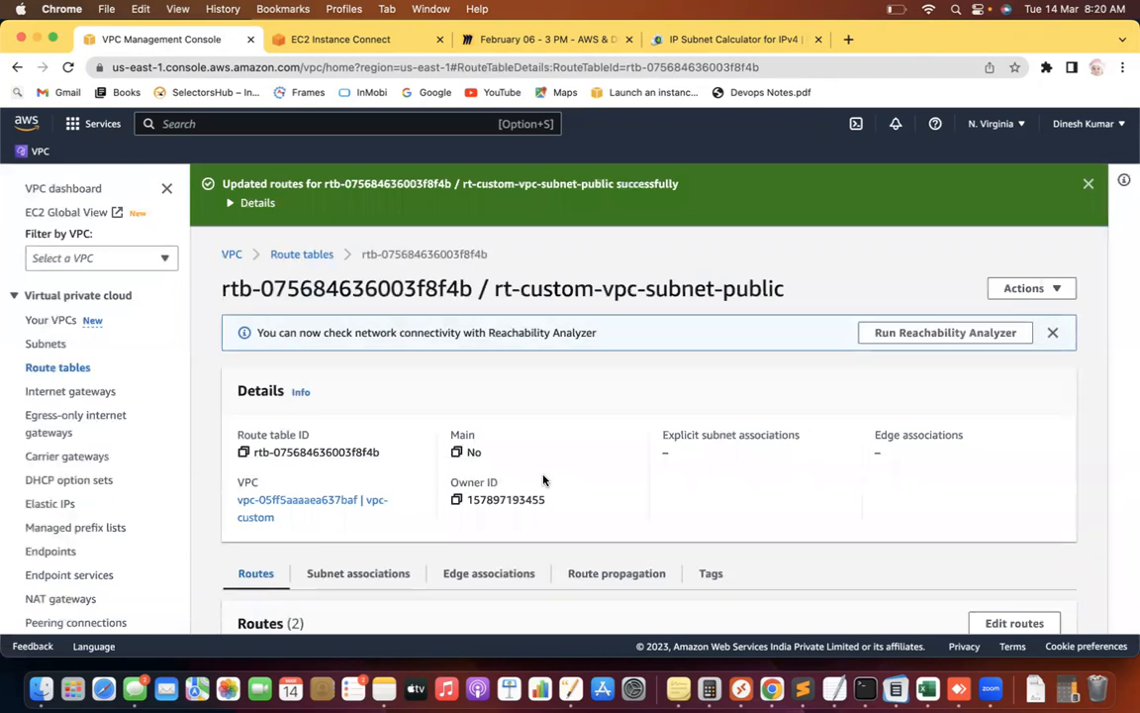
Reload the EC2 Instance Connect session twice to retest the connection to the instance.
click(374, 39)
click(221, 67)
key(Return)
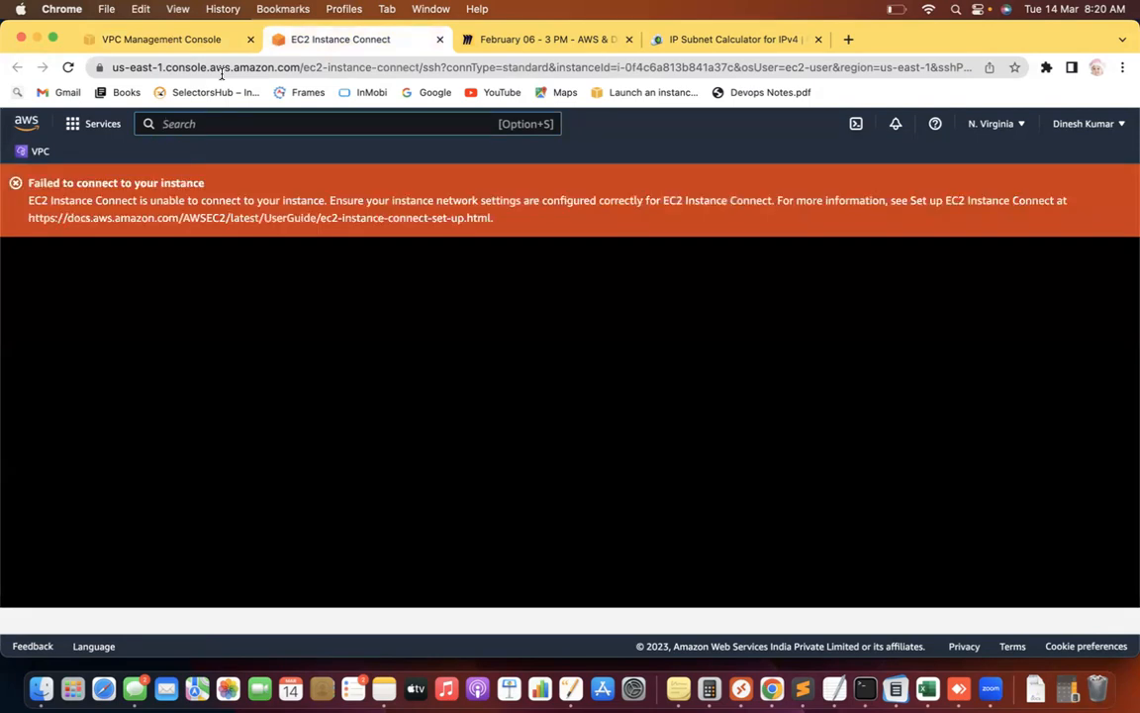
click(349, 67)
key(Return)
Check the internet gateways list and review the routes of the rt-custom-vpc-subnet-public route table.
click(165, 38)
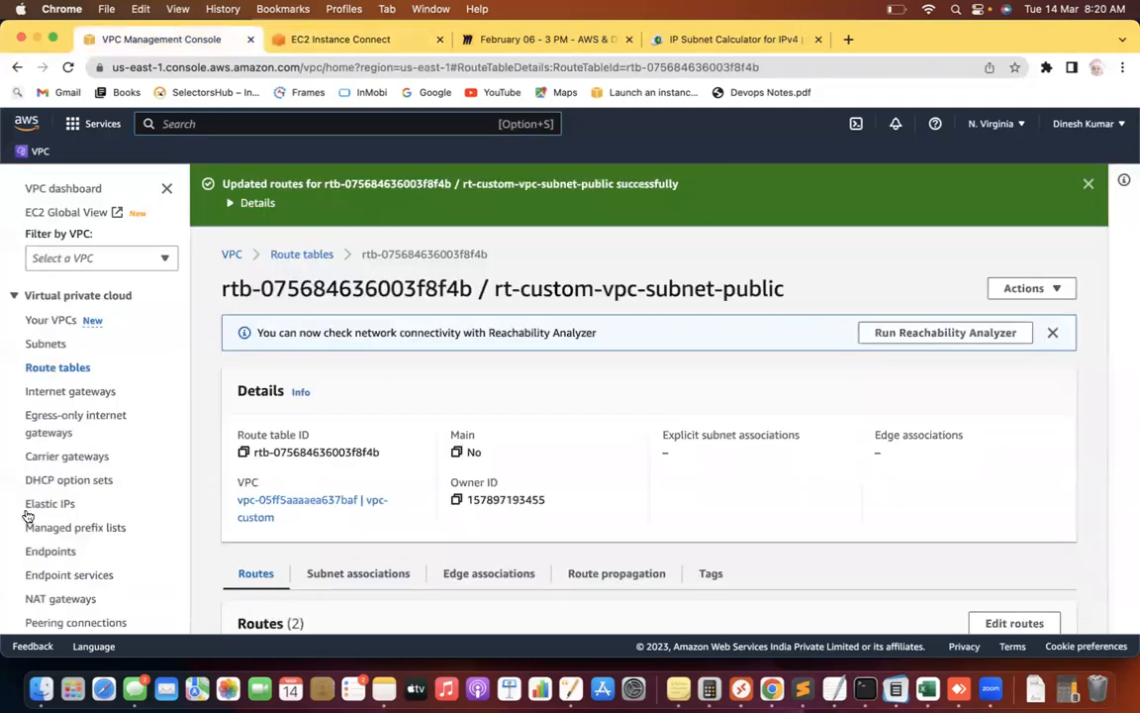
click(71, 391)
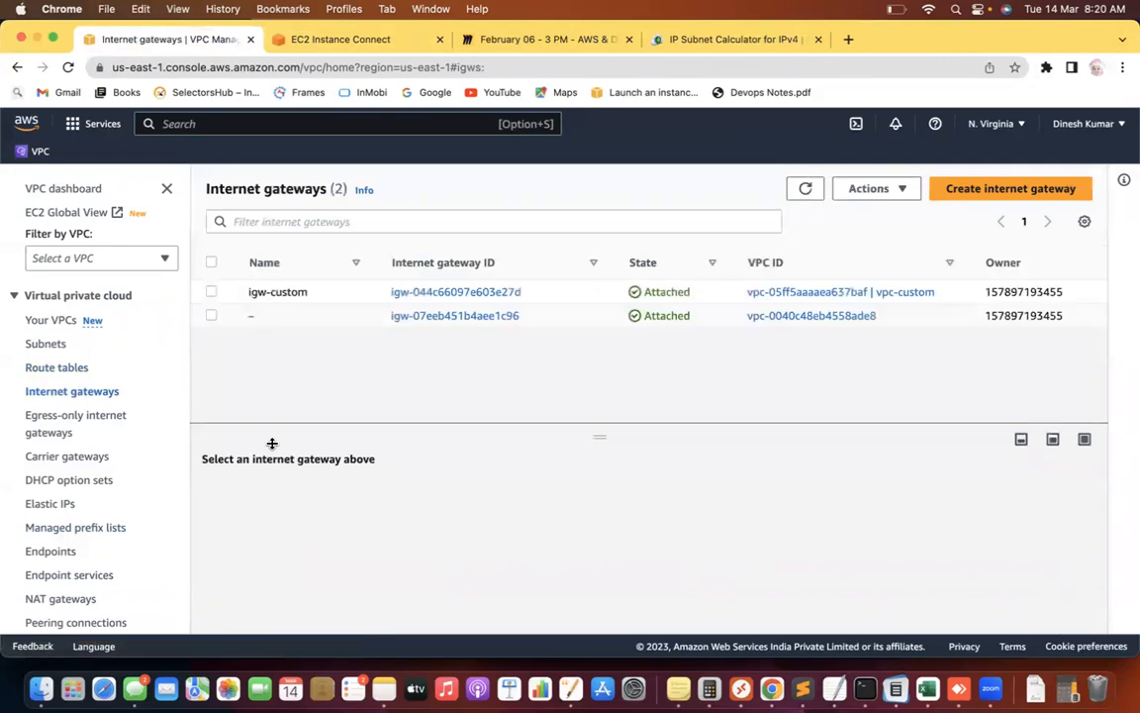
click(63, 367)
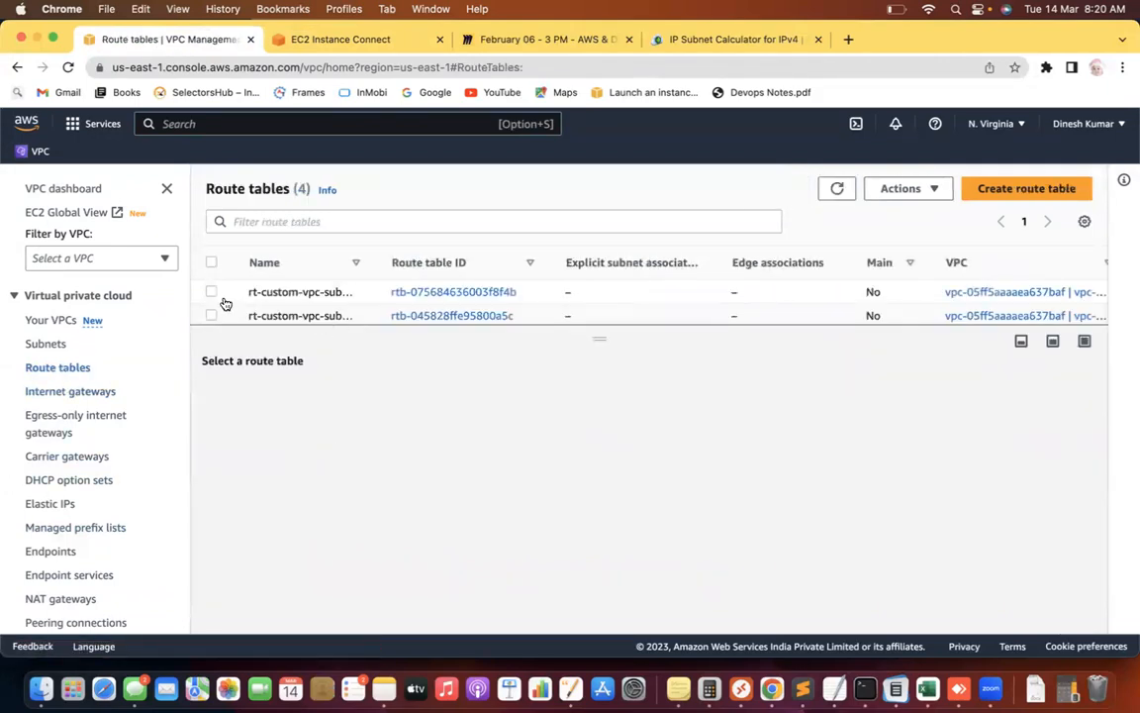
click(210, 294)
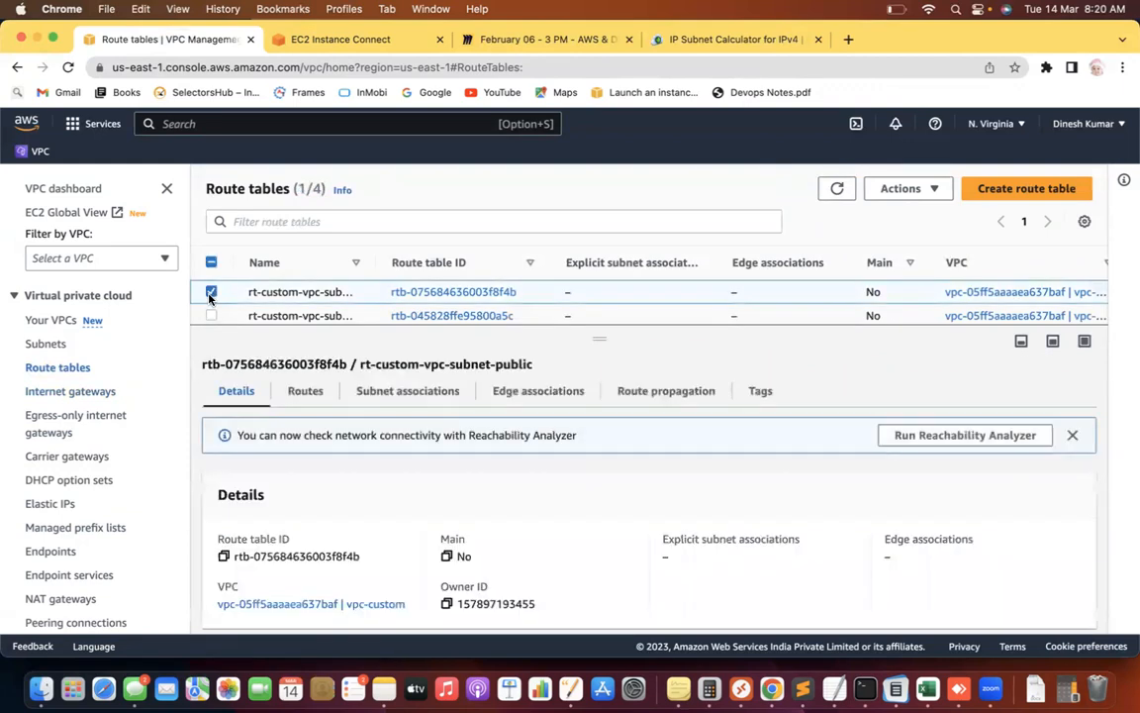
click(210, 294)
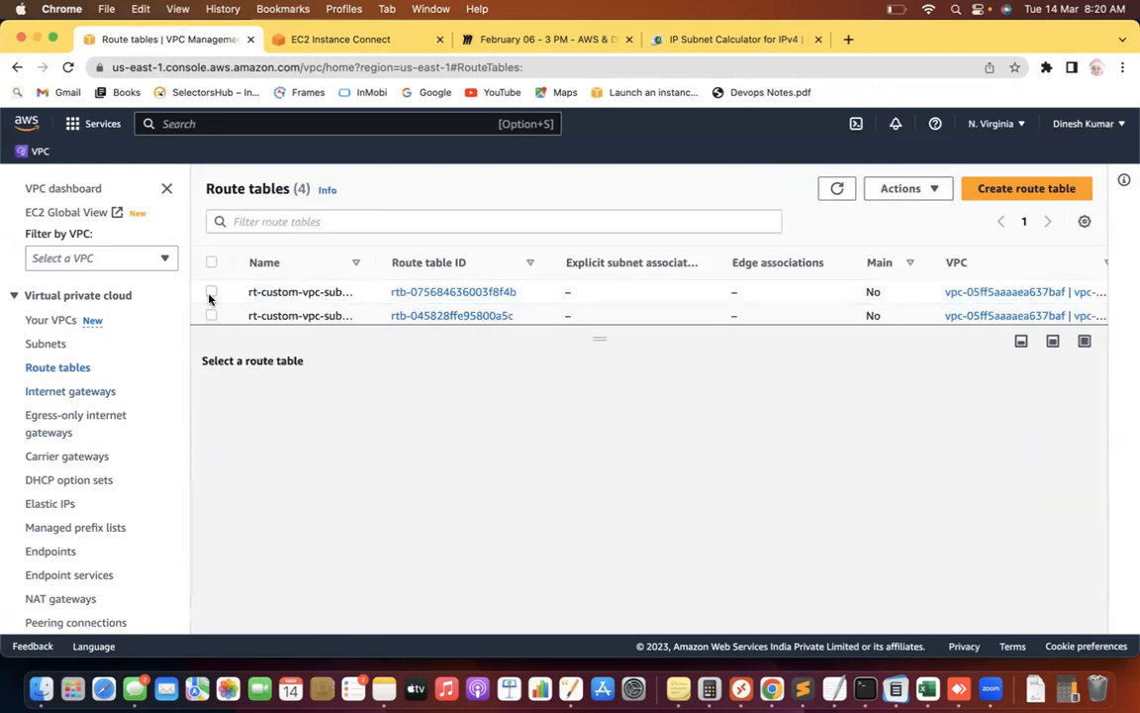
drag(374, 261, 503, 260)
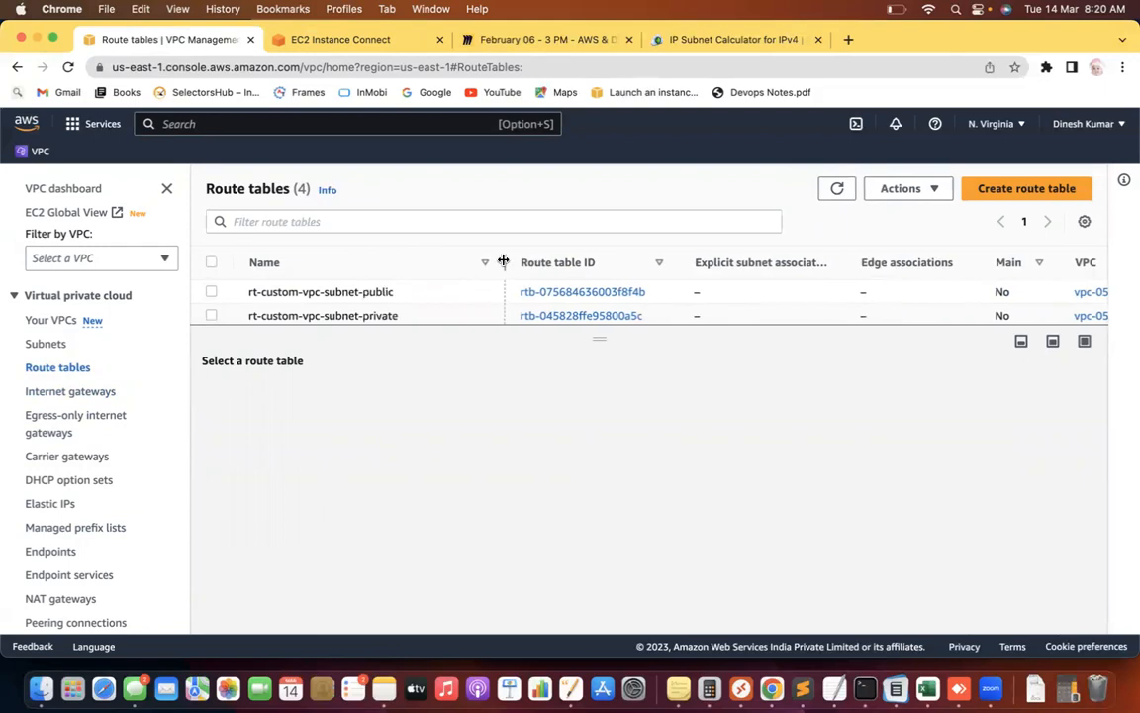
click(210, 293)
click(305, 392)
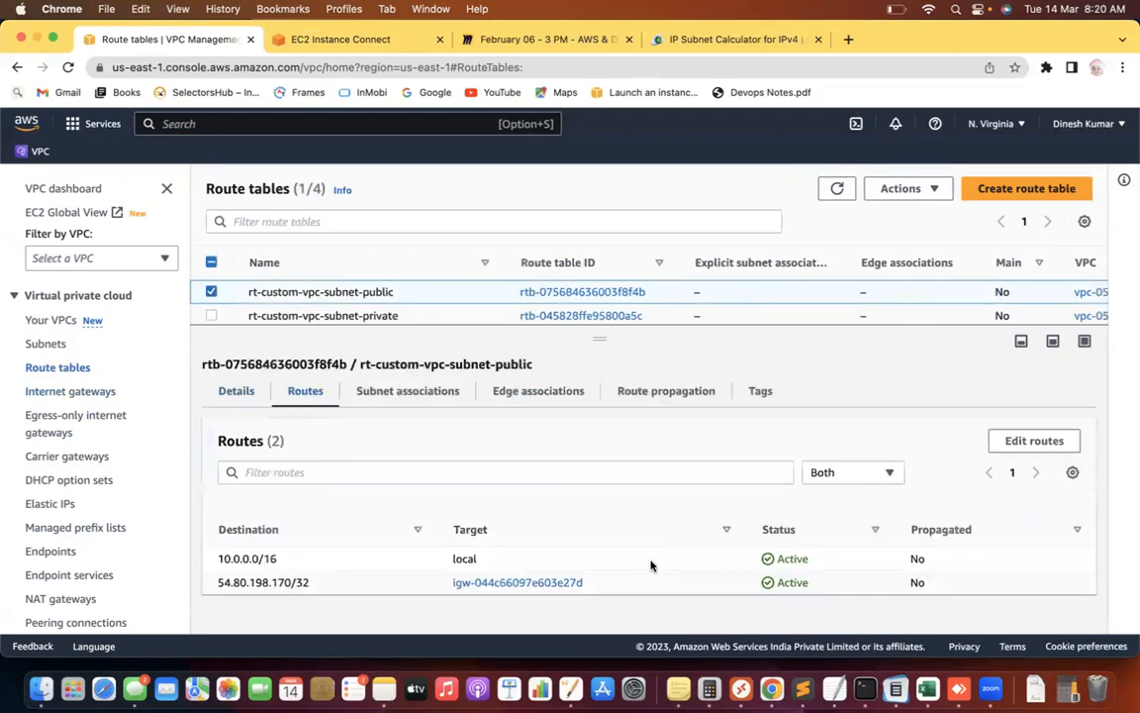
drag(308, 582, 185, 585)
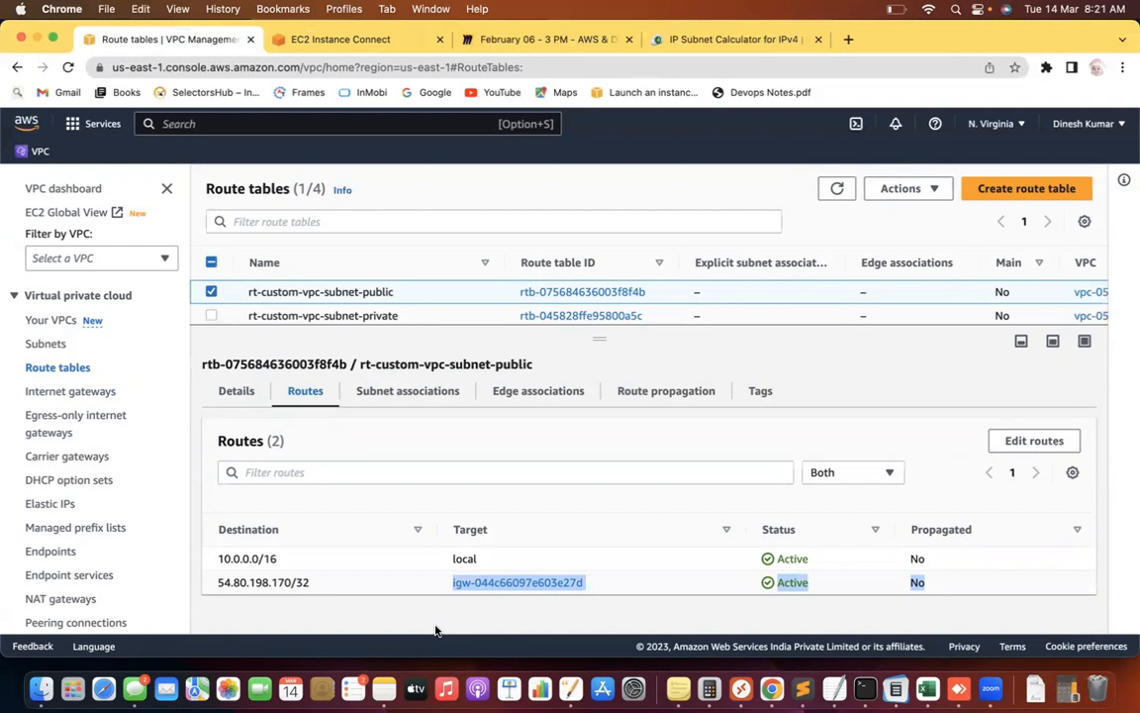
Open the routes of rt-custom-vpc-subnet-public for editing and select the internet gateway route's destination, 54.80.198.170/32.
click(1040, 442)
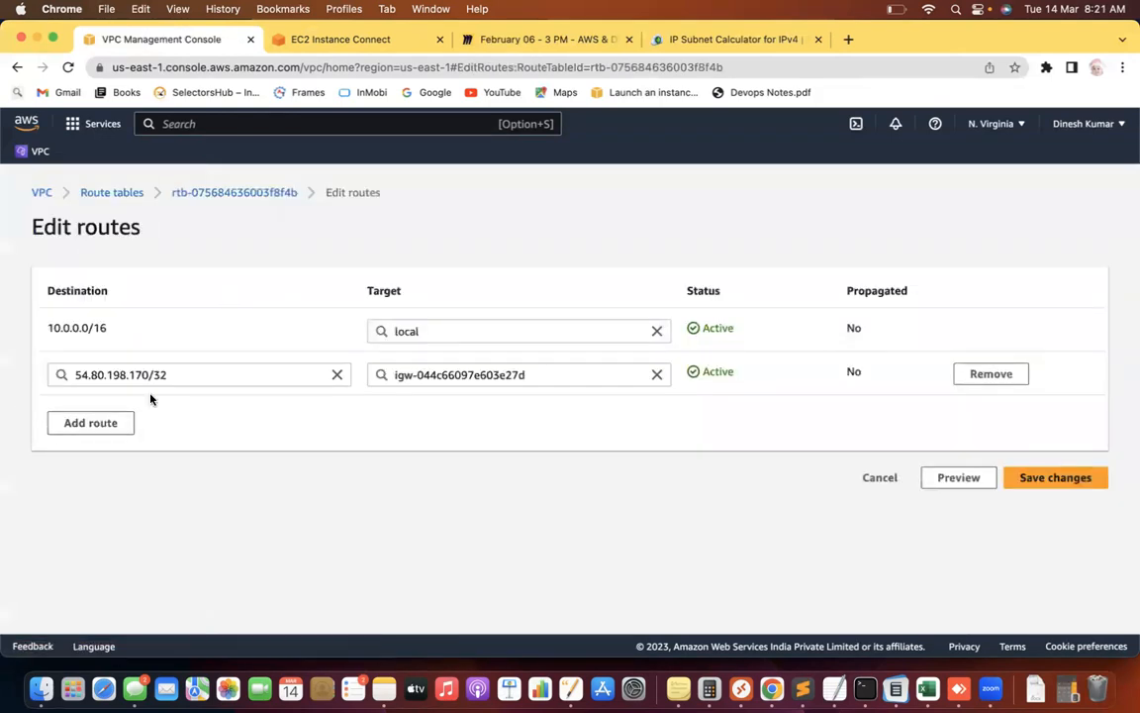
click(191, 374)
drag(191, 374, 3, 381)
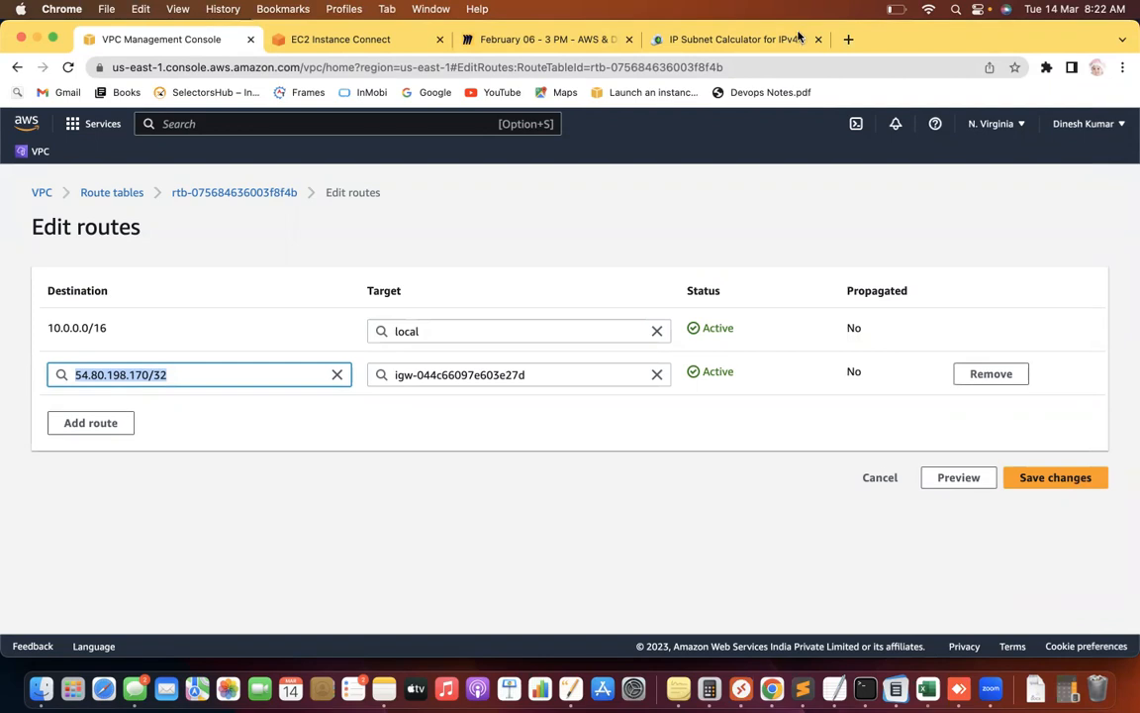
Search Google in a new browser tab for "Edit route inside the the route to access public network".
click(848, 39)
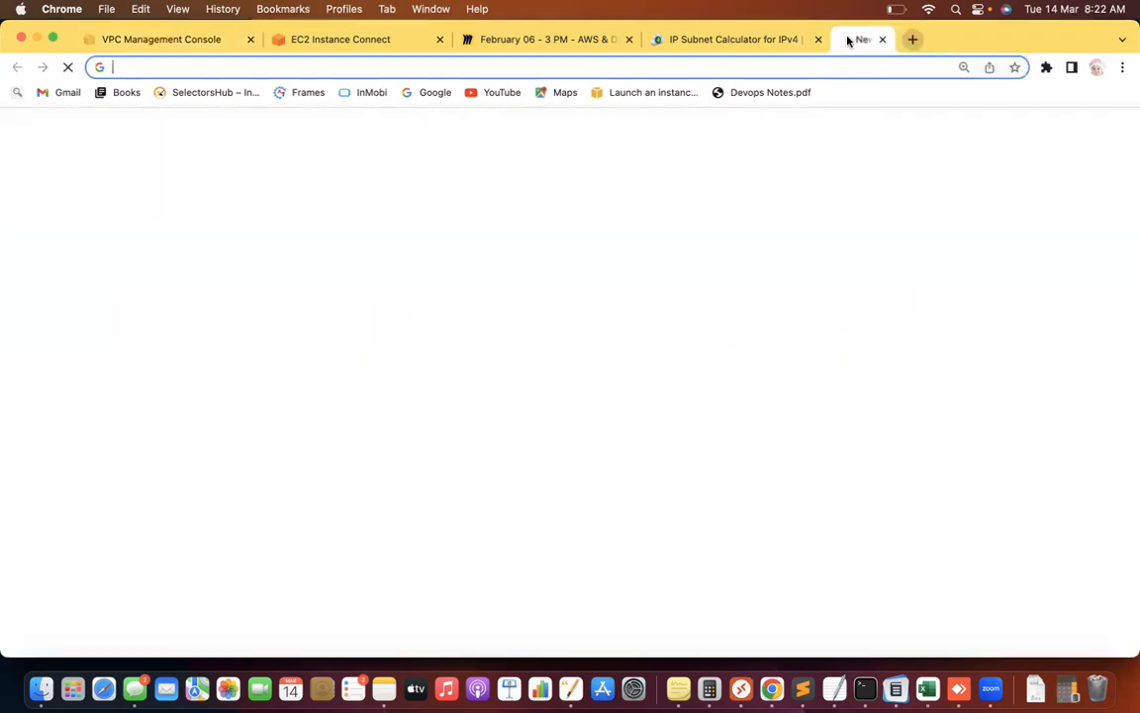
text(Edit route )
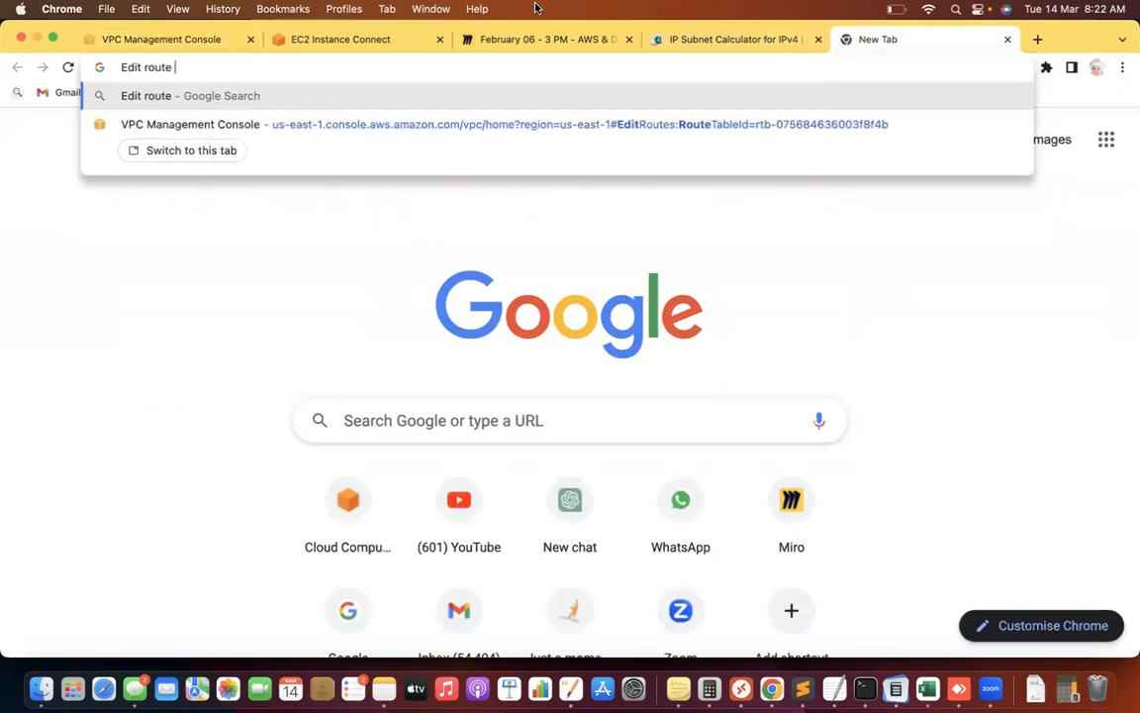
text(inside tegh)
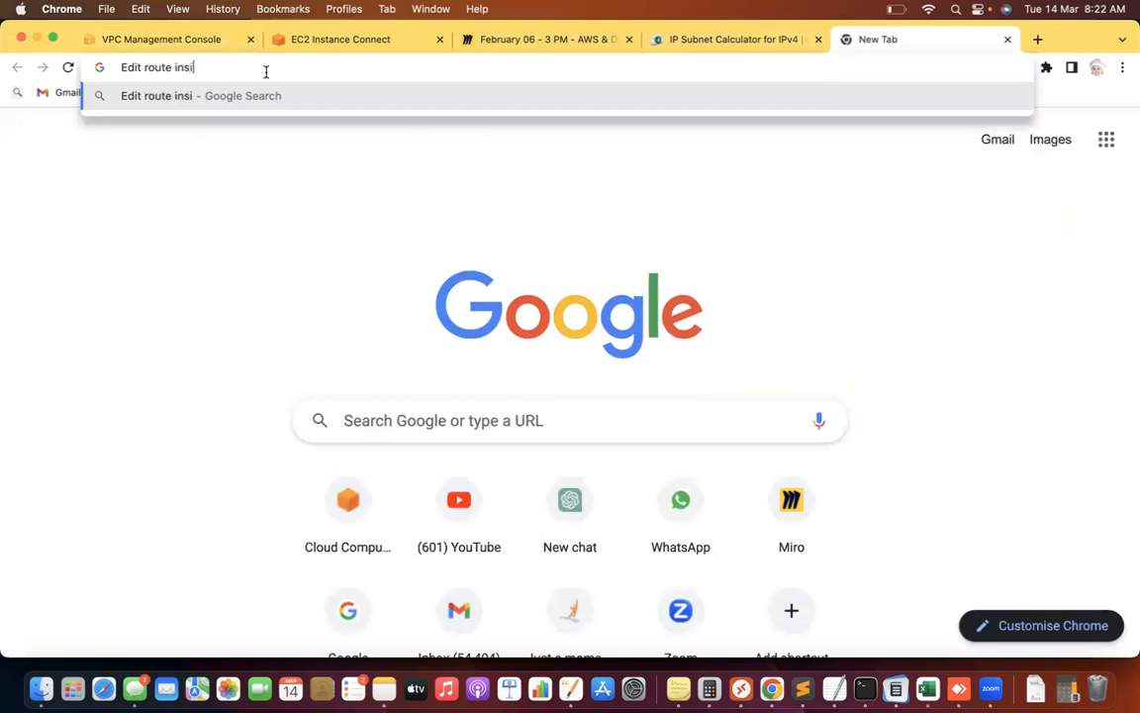
key(BackSpace)
key(BackSpace)
key(BackSpace)
key(BackSpace)
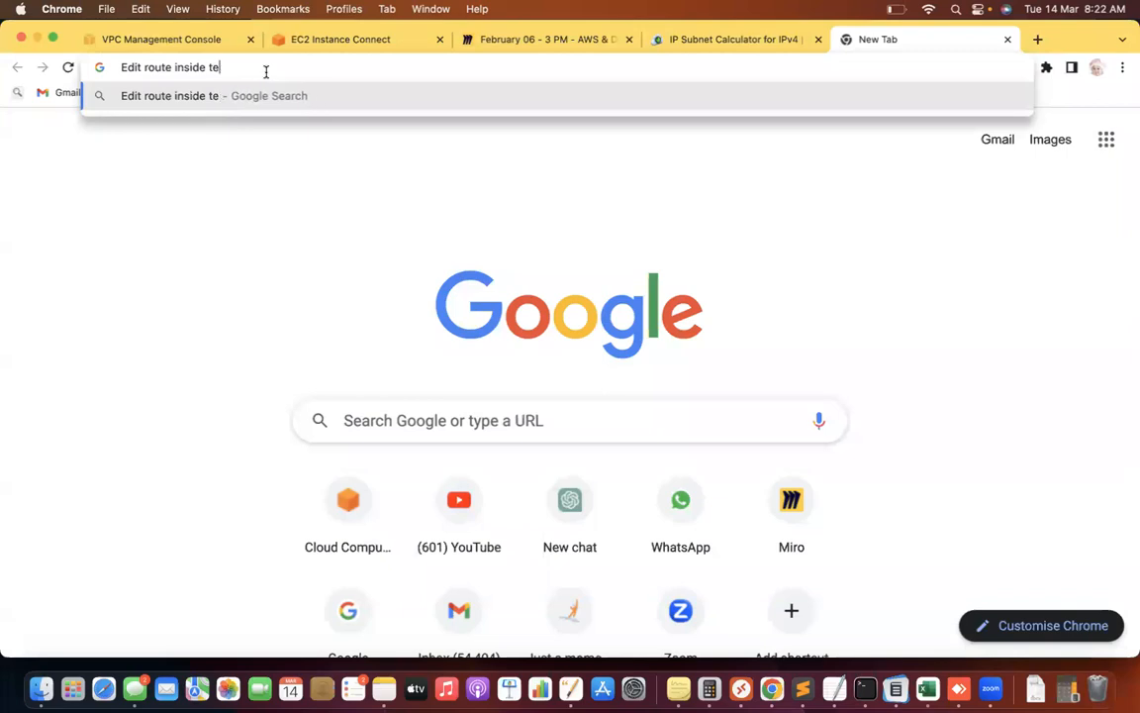
text(he the rou)
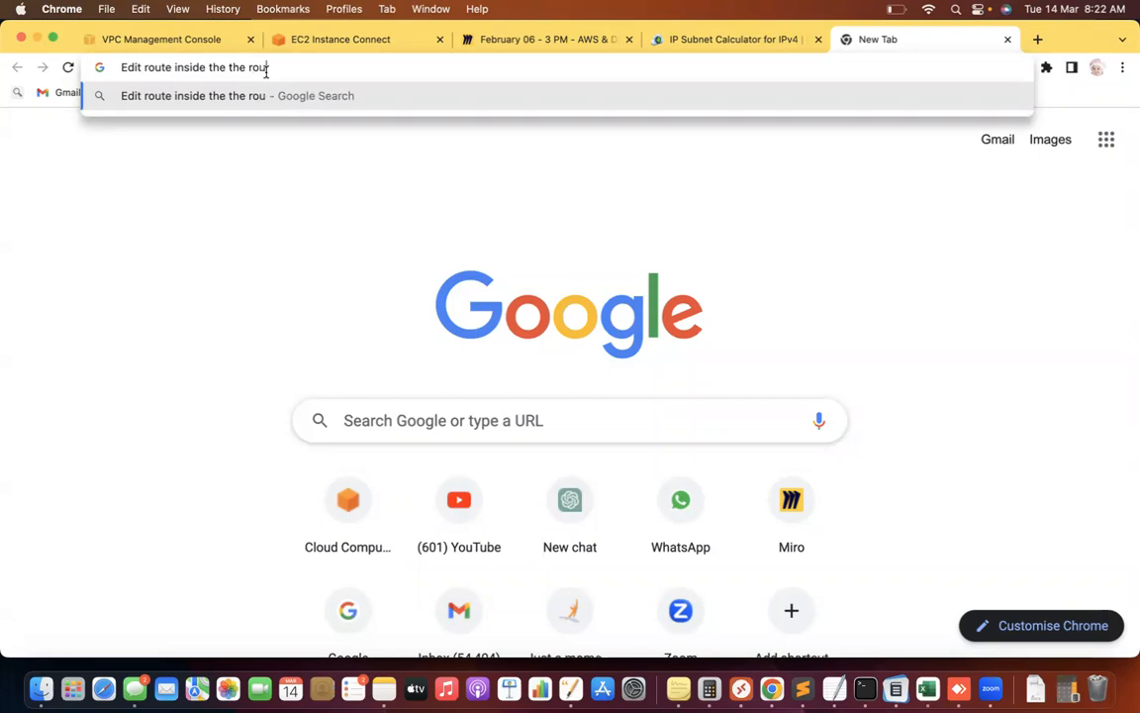
text(te to acce)
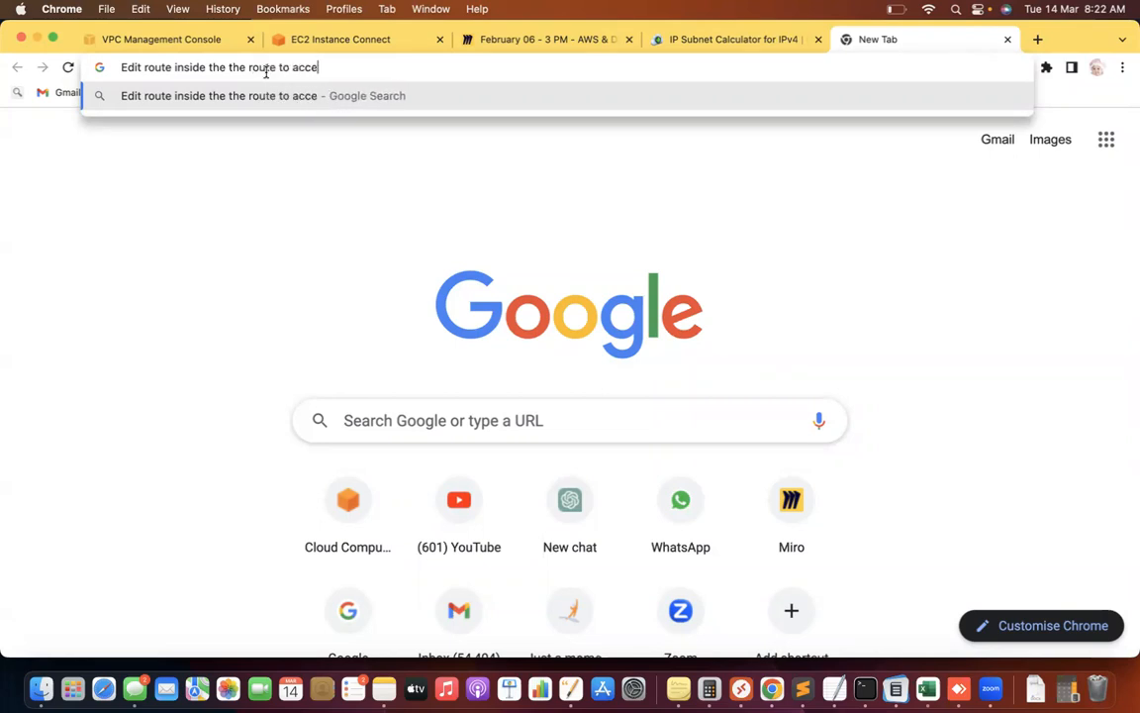
text(ss public n)
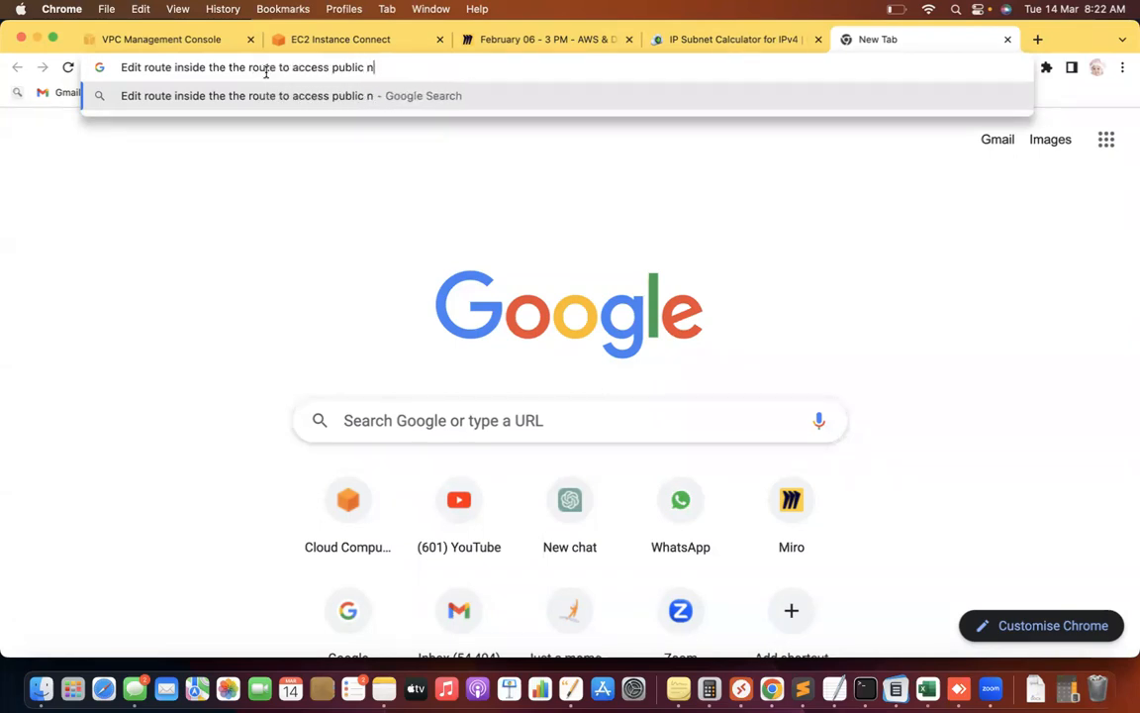
text(etwork)
key(Return)
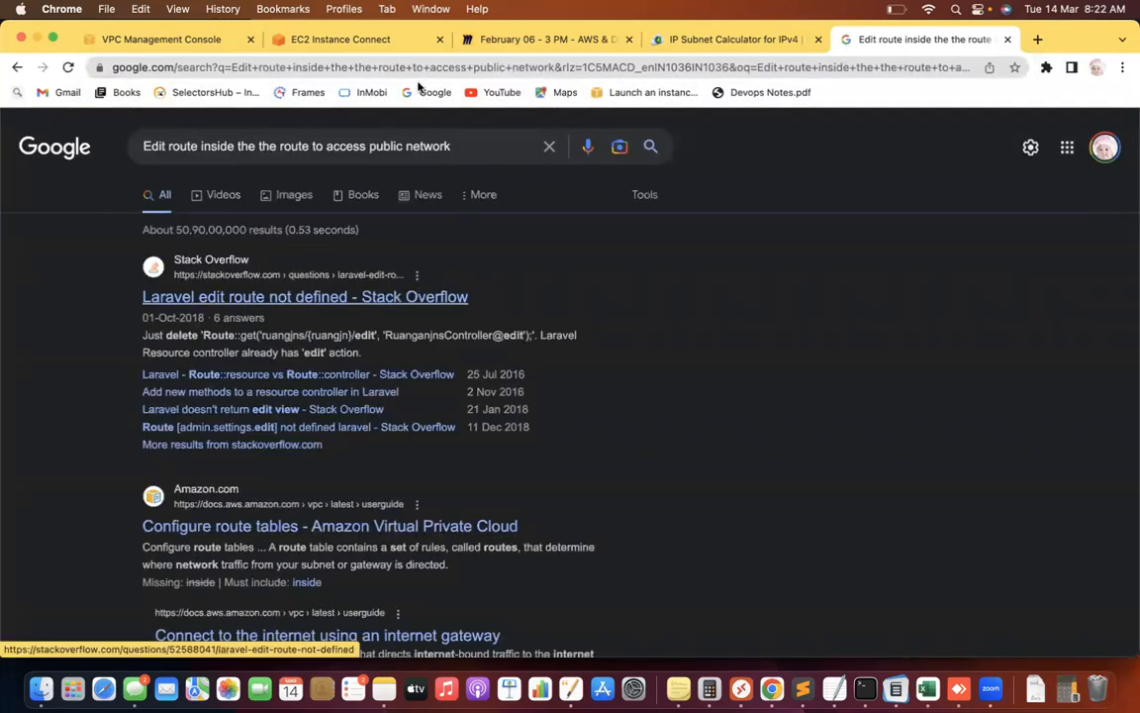
Open the AWS guide "Connect to the internet using an internet gateway" and skim its Enable internet access section.
click(407, 197)
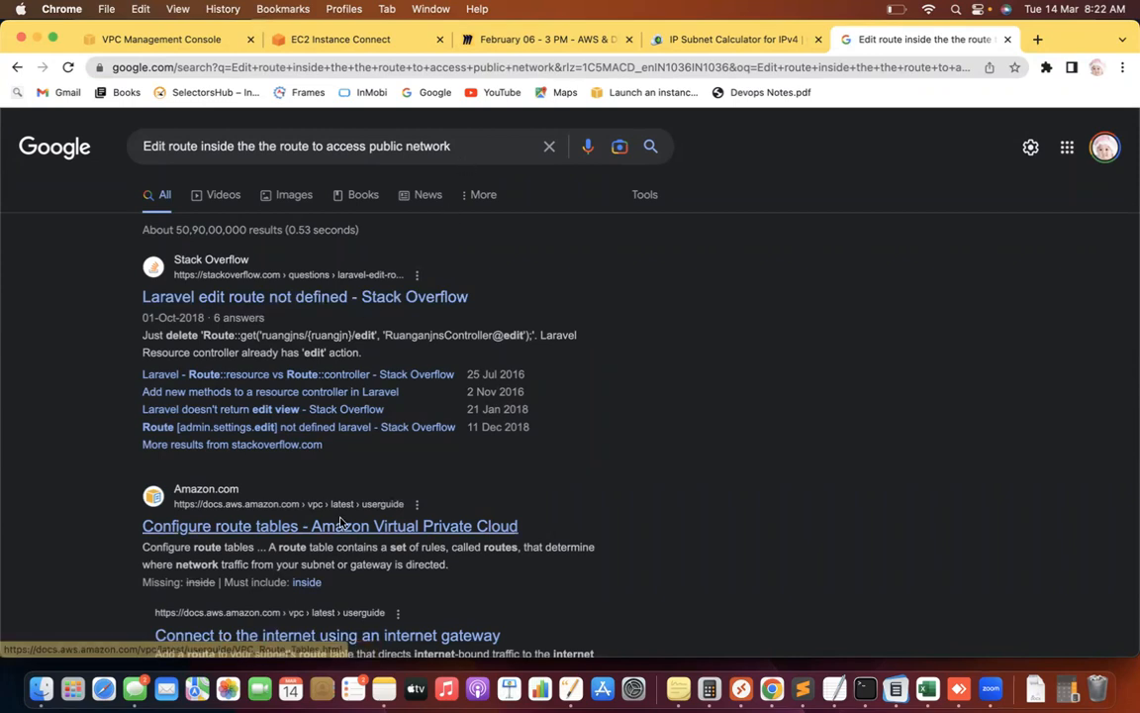
click(419, 637)
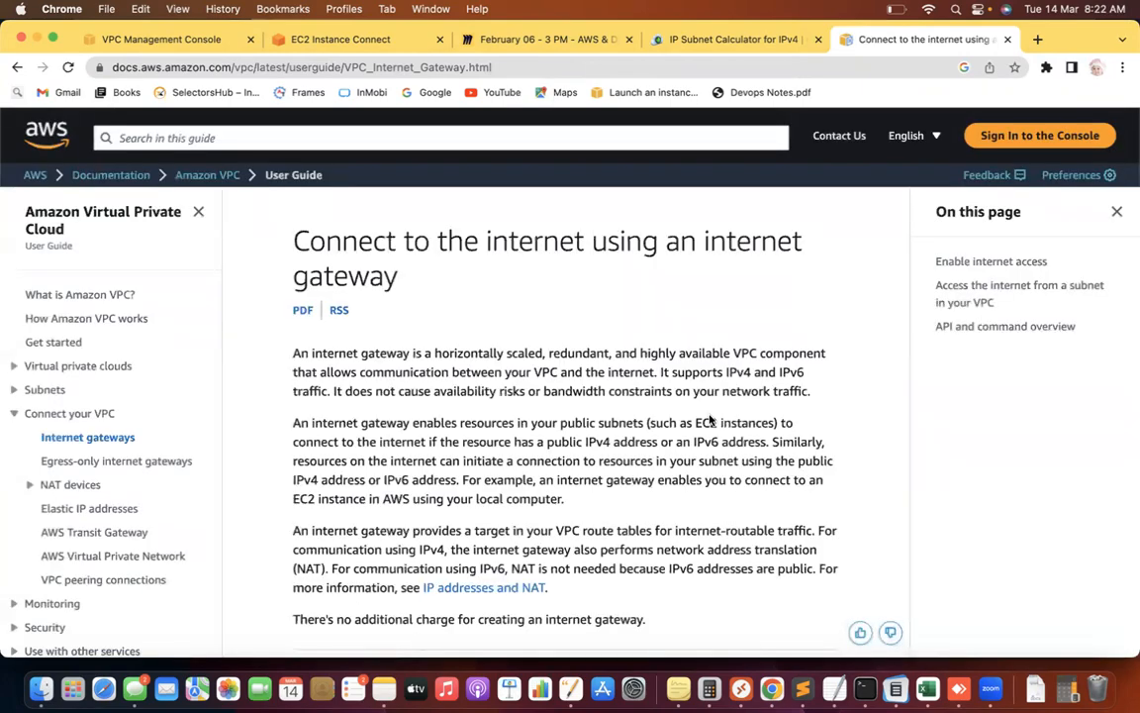
scroll(709, 419, down, 5)
scroll(709, 420, down, 6)
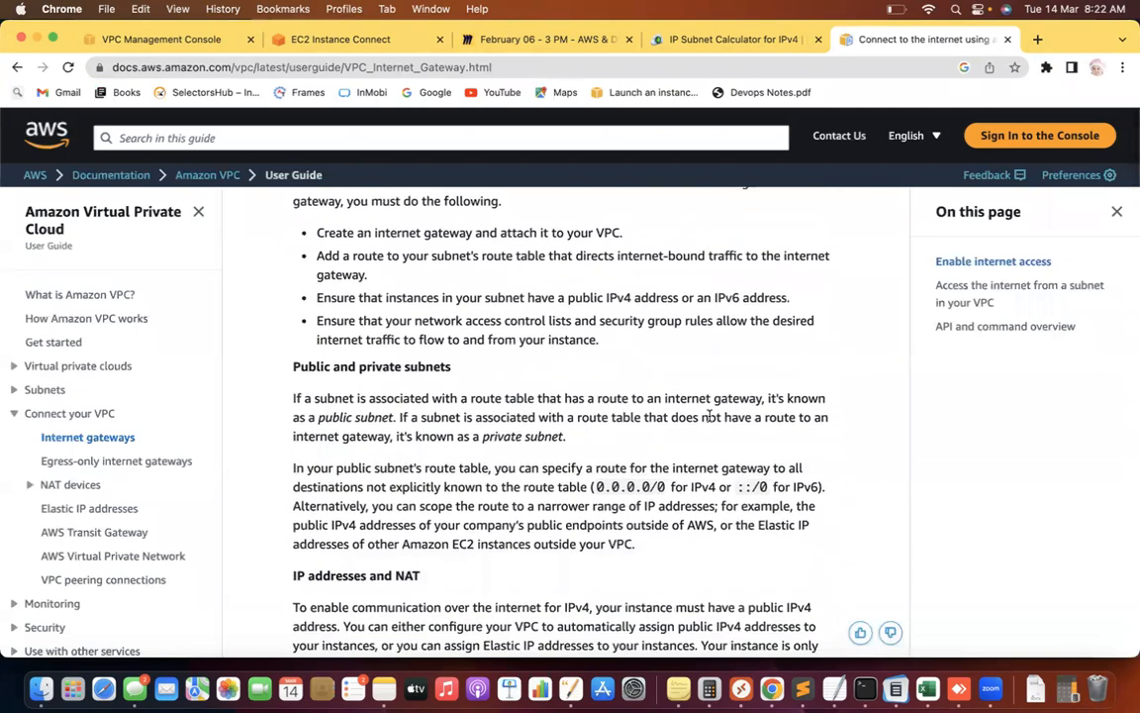
scroll(709, 416, down, 6)
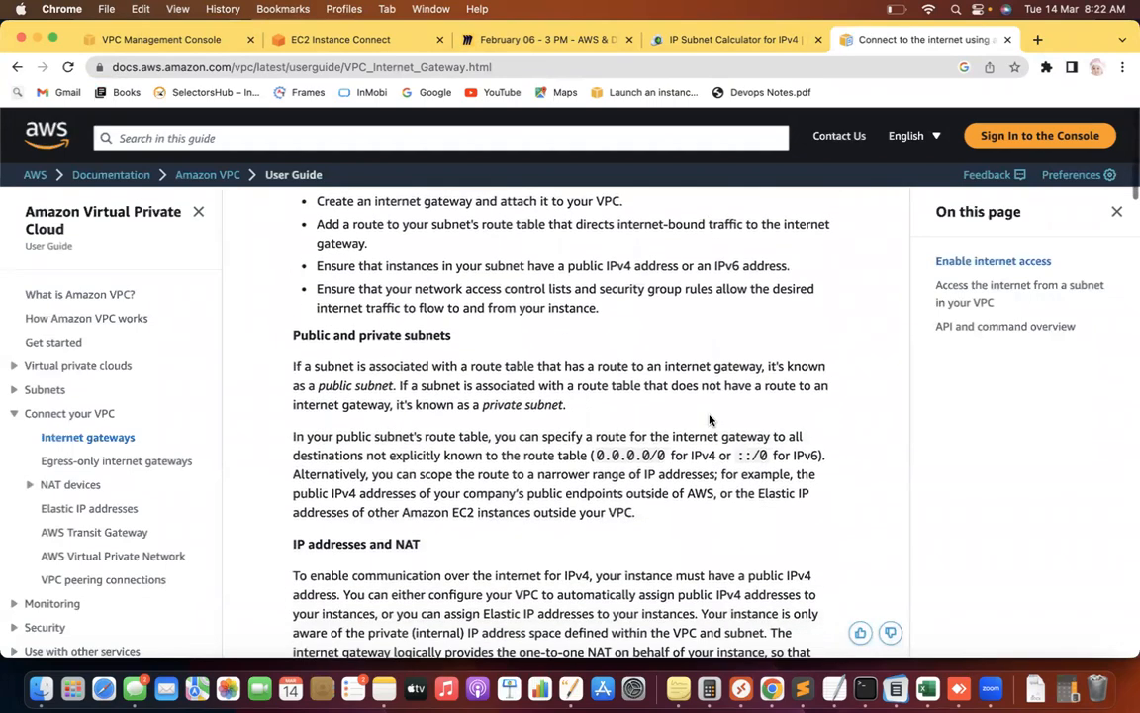
scroll(709, 417, down, 10)
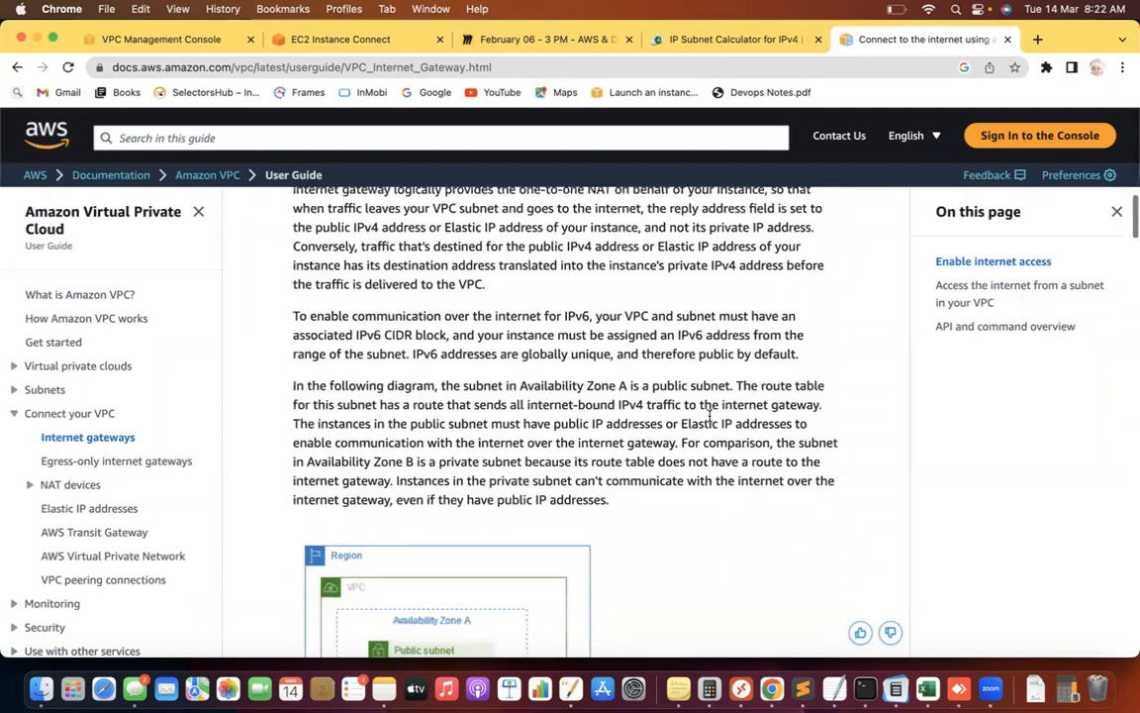
scroll(709, 420, up, 15)
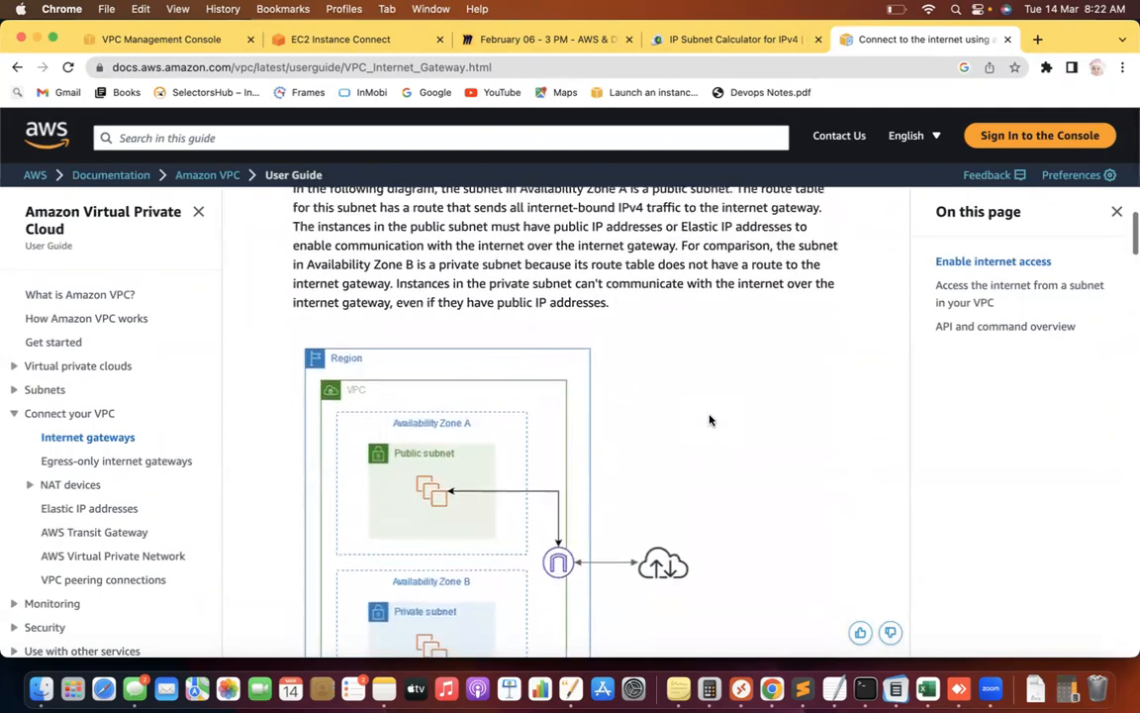
scroll(708, 417, up, 3)
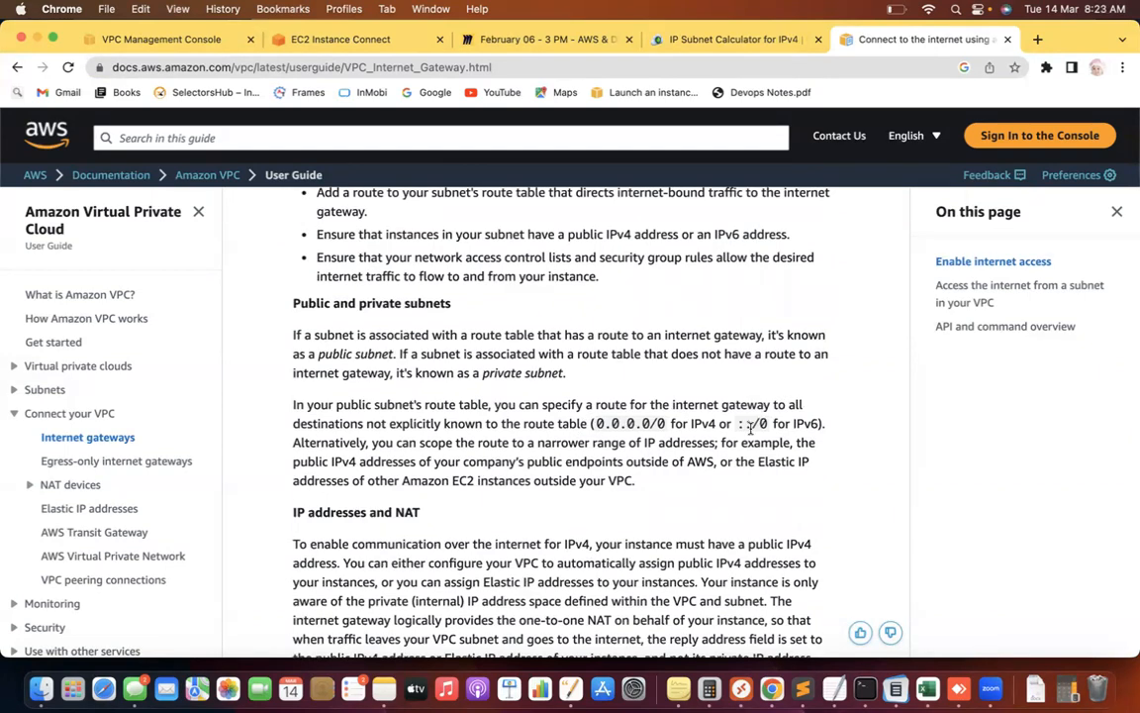
Read which destinations the guide's Public and private subnets paragraph allows for an internet gateway route, including narrower address ranges.
drag(595, 423, 670, 423)
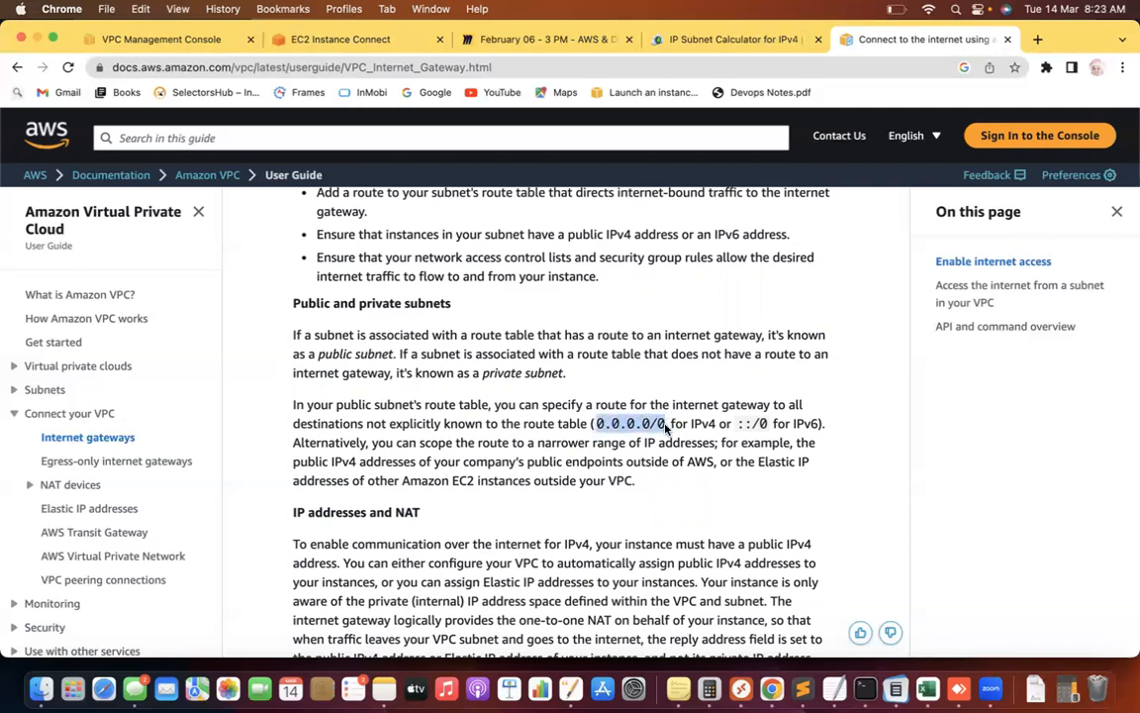
drag(467, 442, 624, 443)
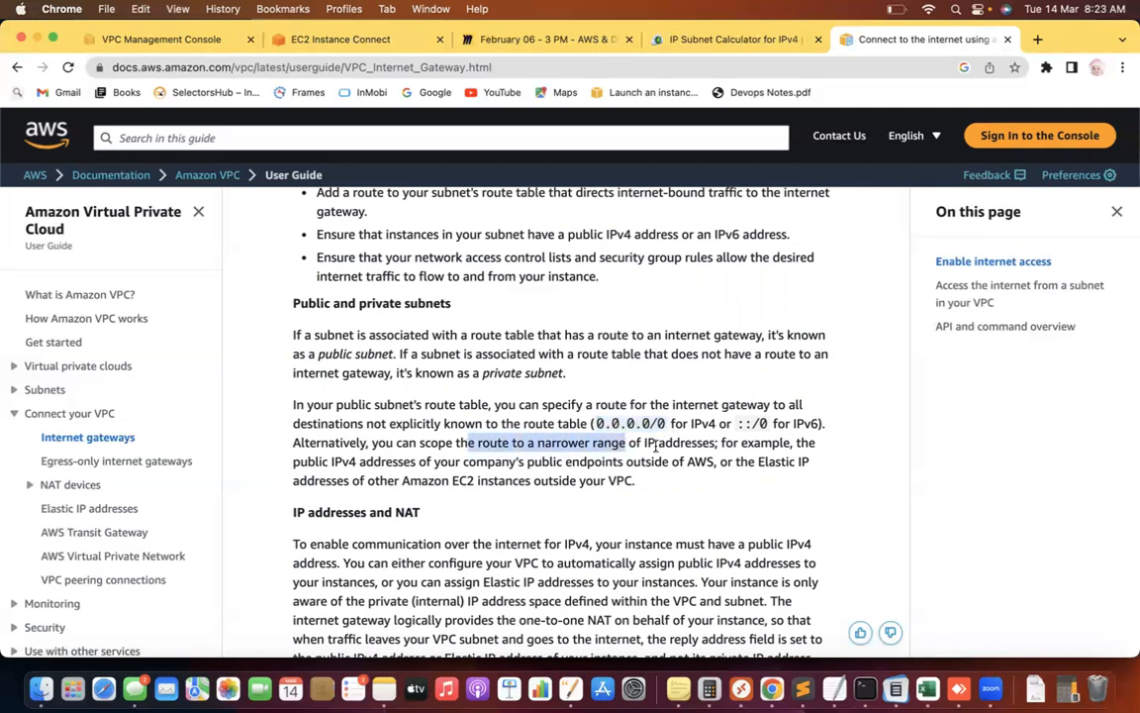
drag(371, 462, 487, 463)
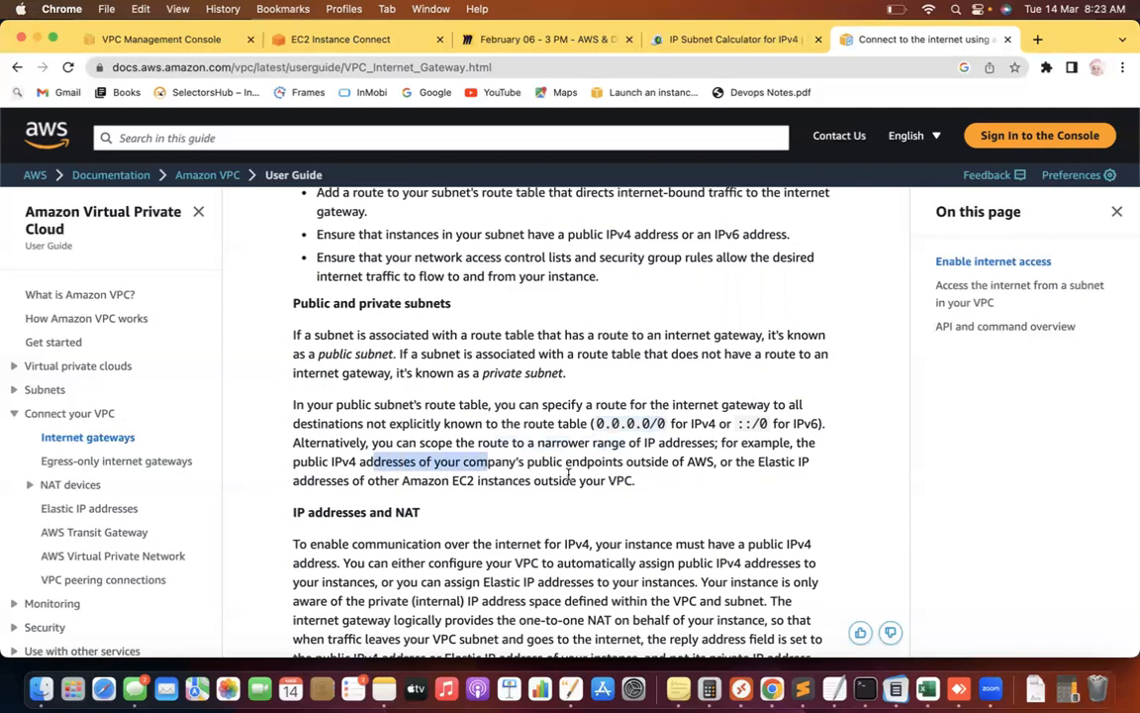
drag(566, 463, 624, 462)
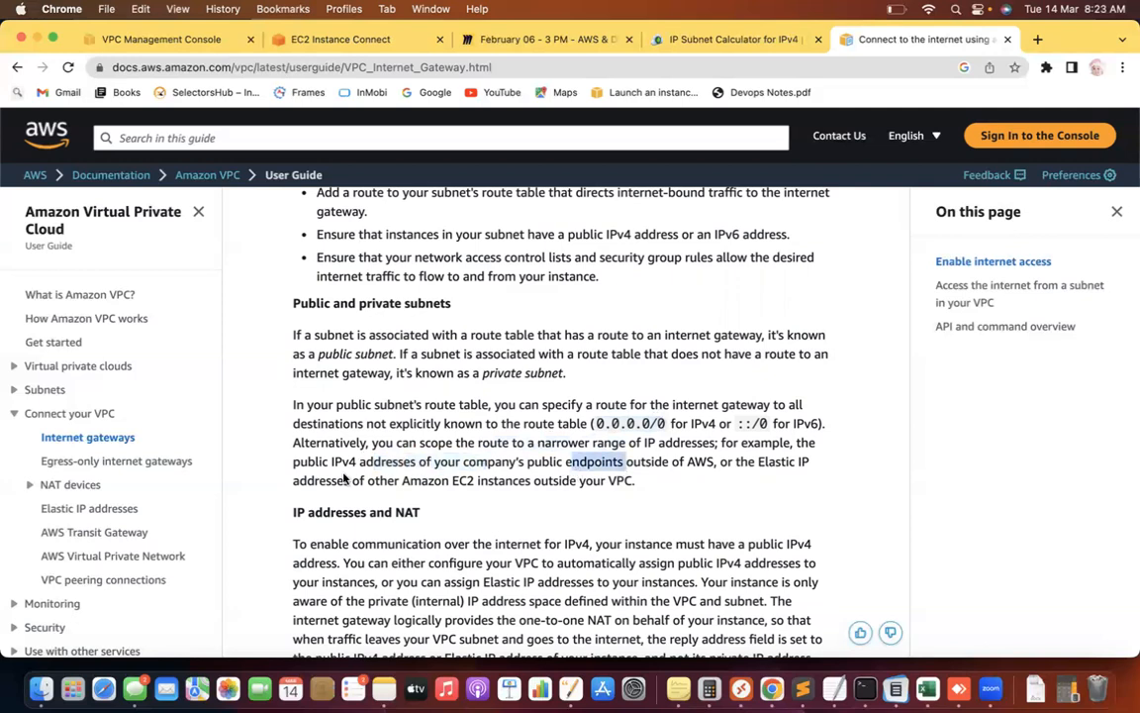
drag(326, 480, 511, 480)
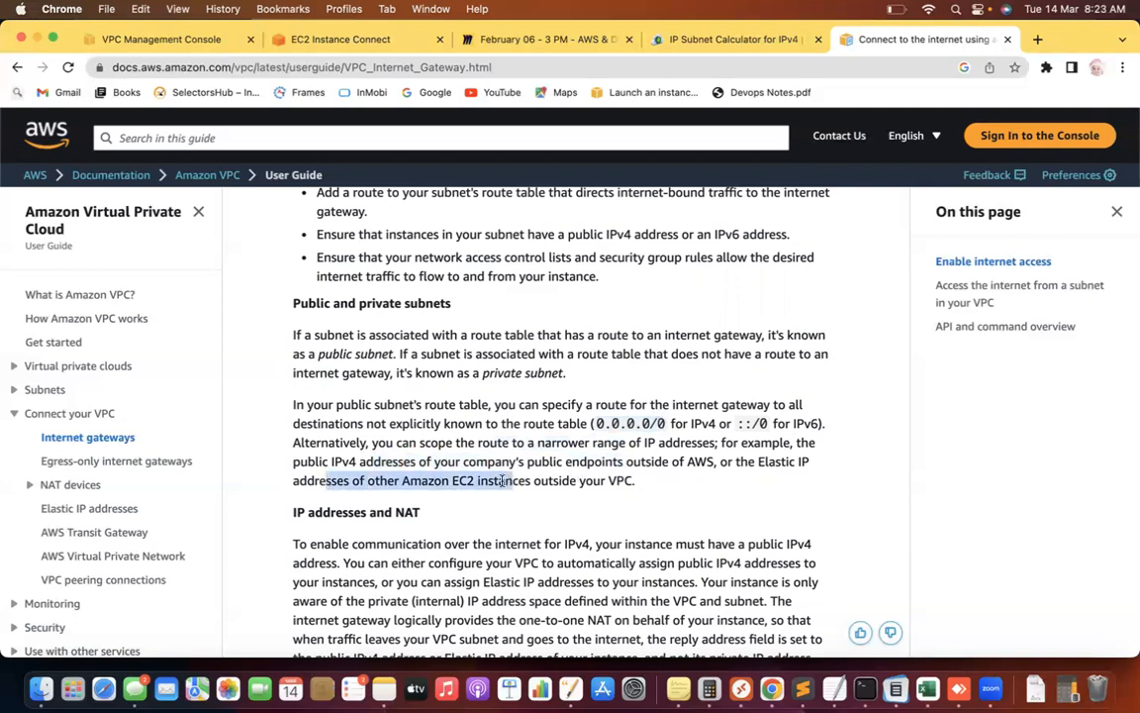
click(565, 457)
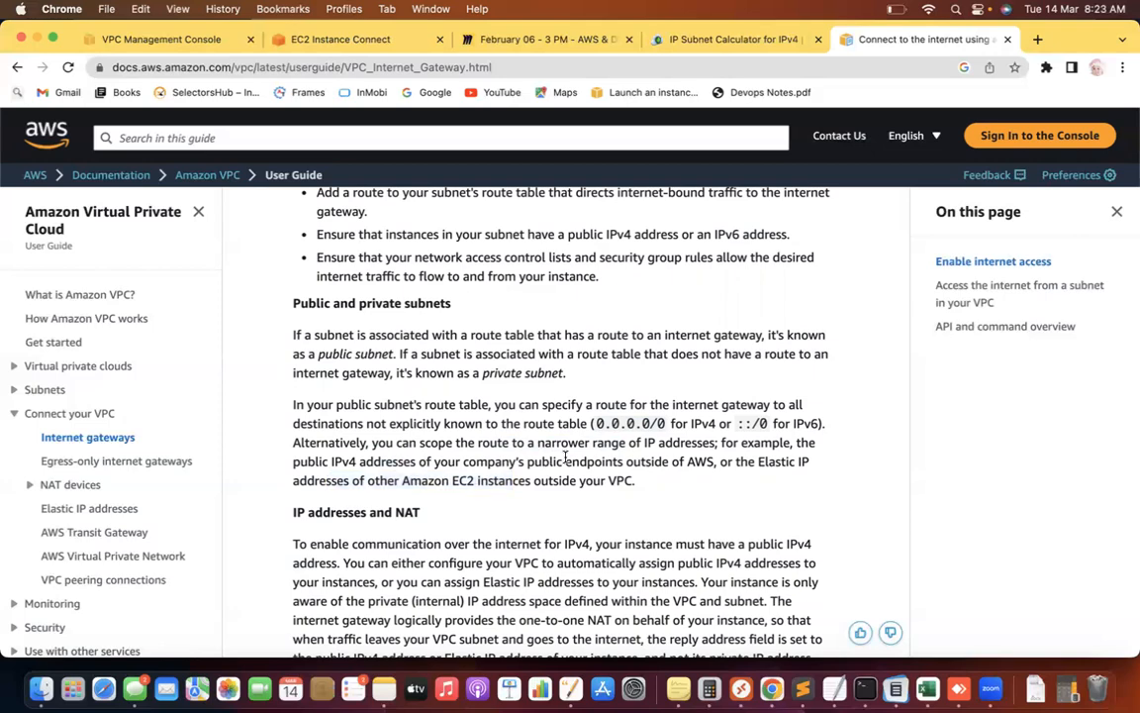
scroll(565, 457, down, 3)
scroll(565, 461, up, 10)
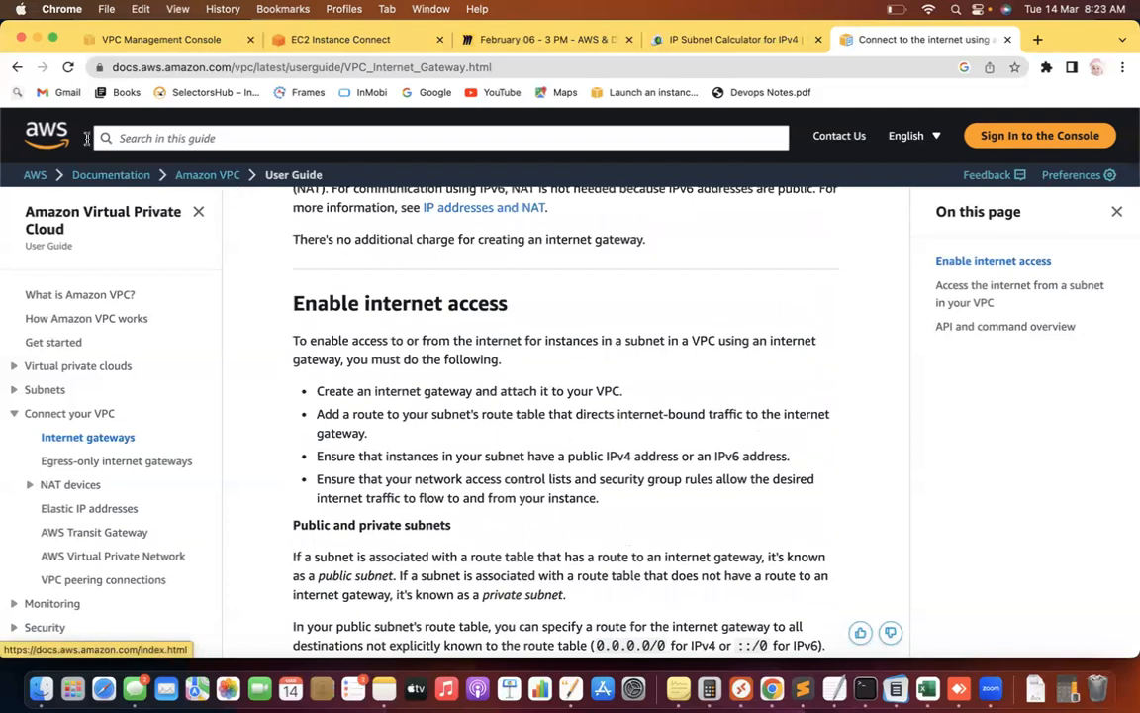
Return to the Google results and search for "configure public ip address in route table to reoute igw".
click(14, 68)
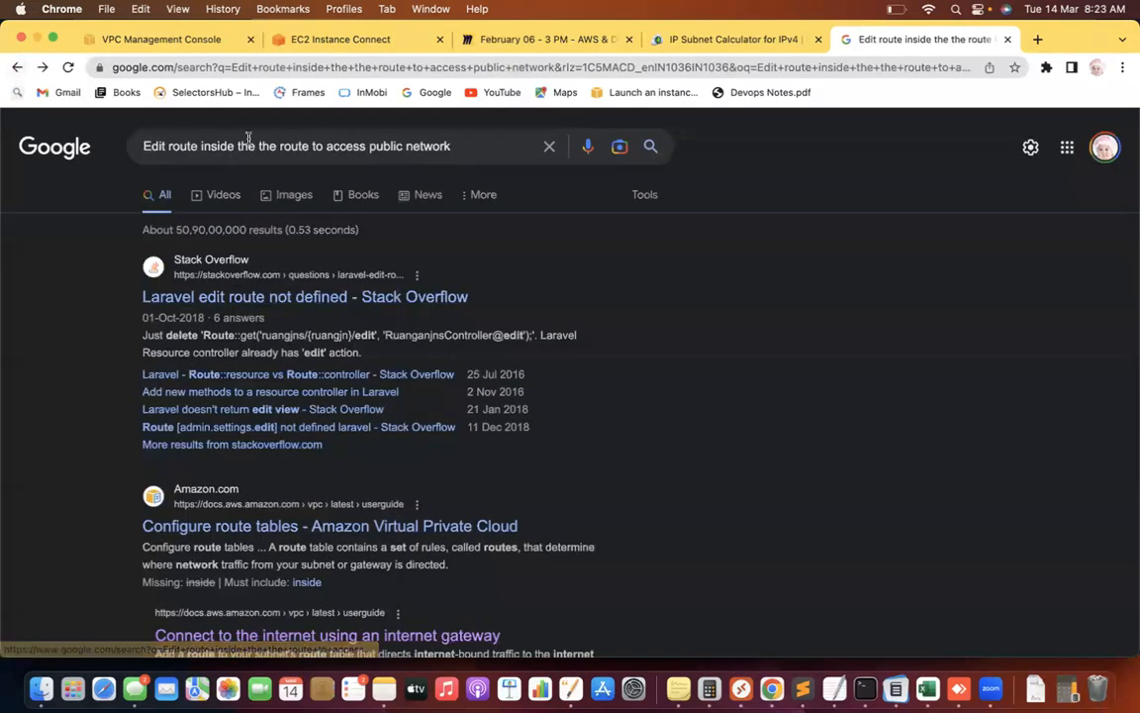
click(247, 145)
key(super+a)
text(conf)
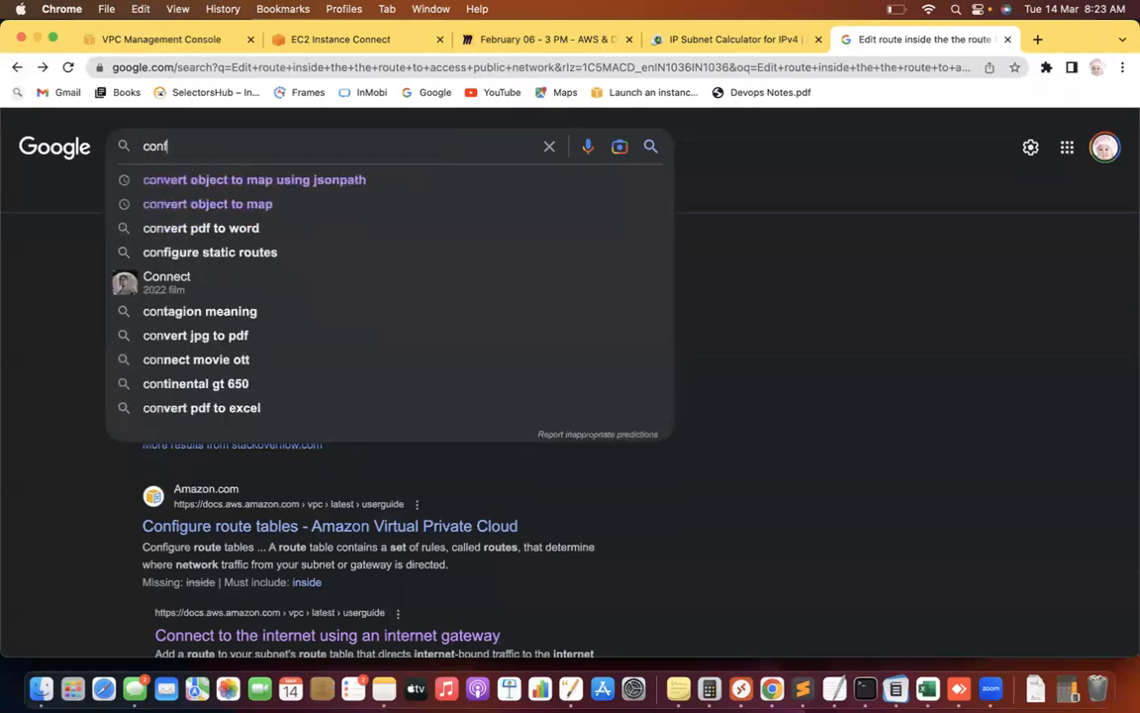
text(igure p)
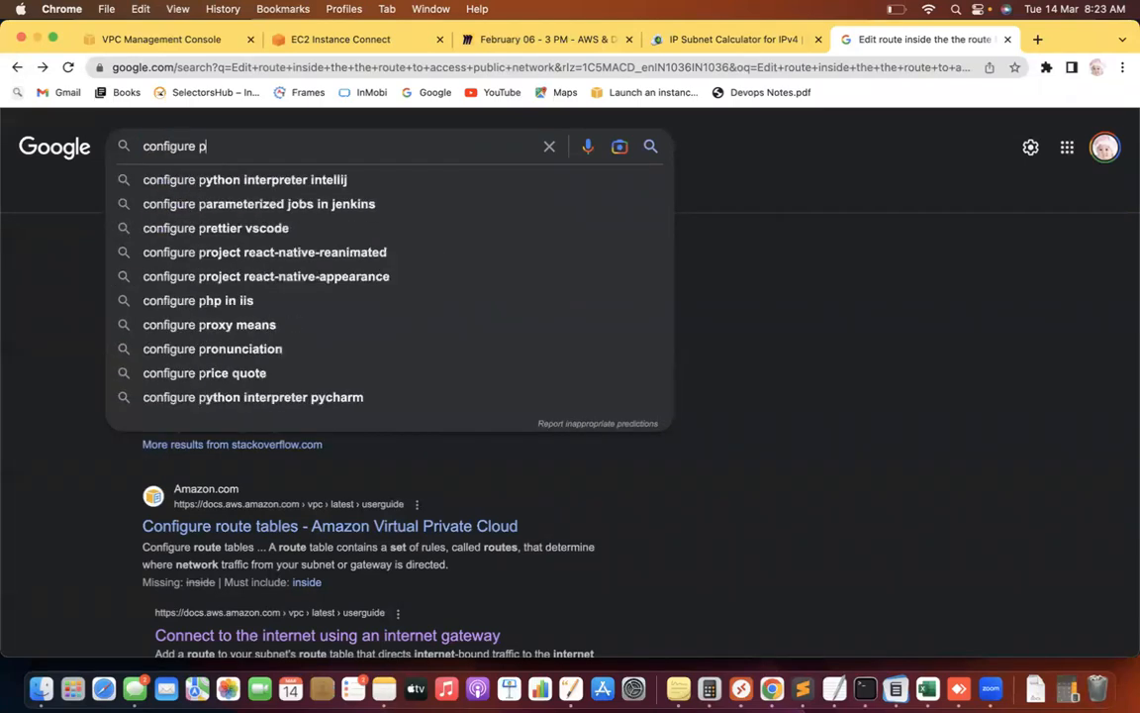
text(ublic ip )
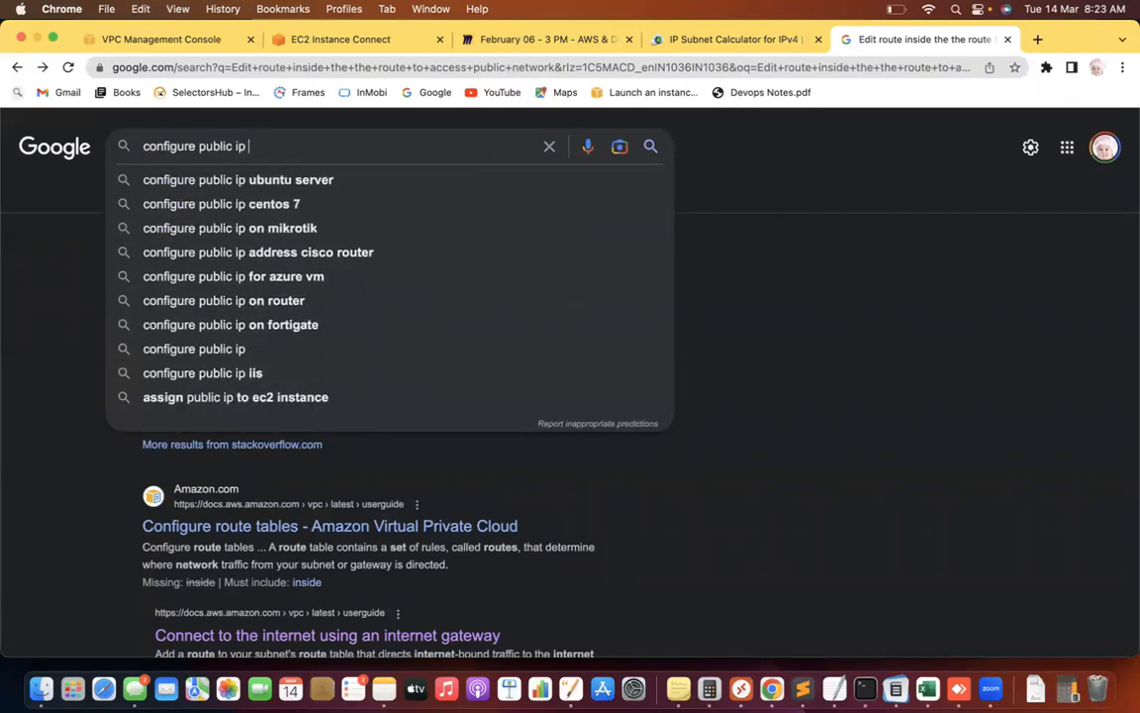
text(address in)
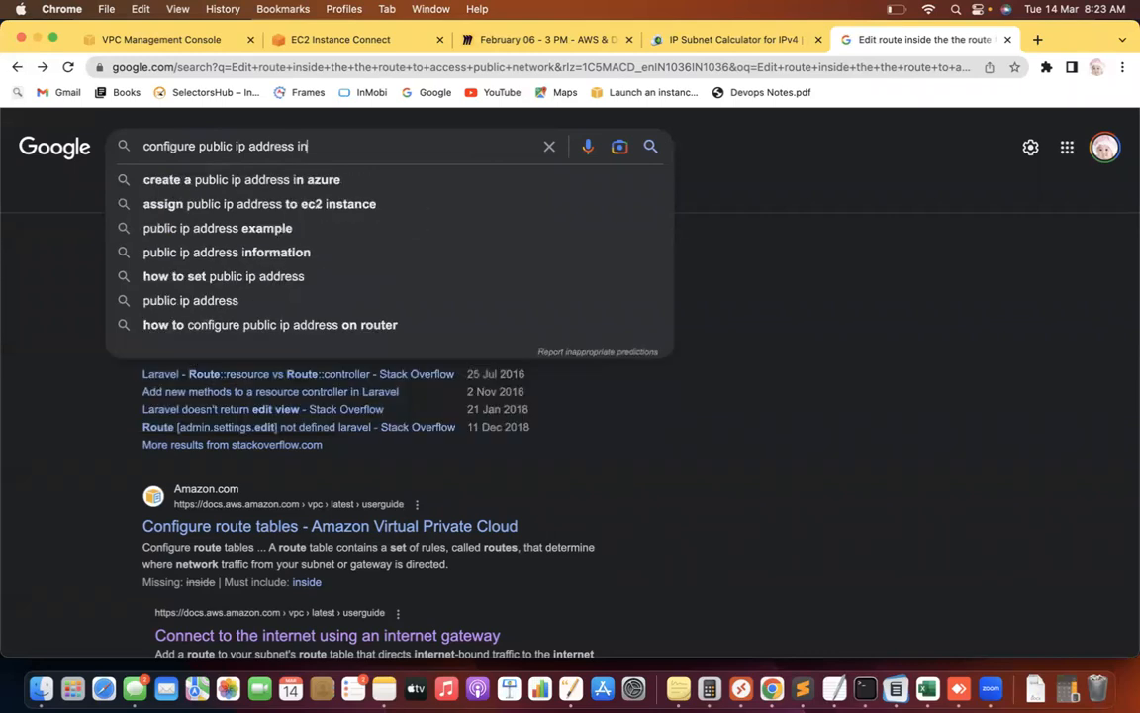
text( route table)
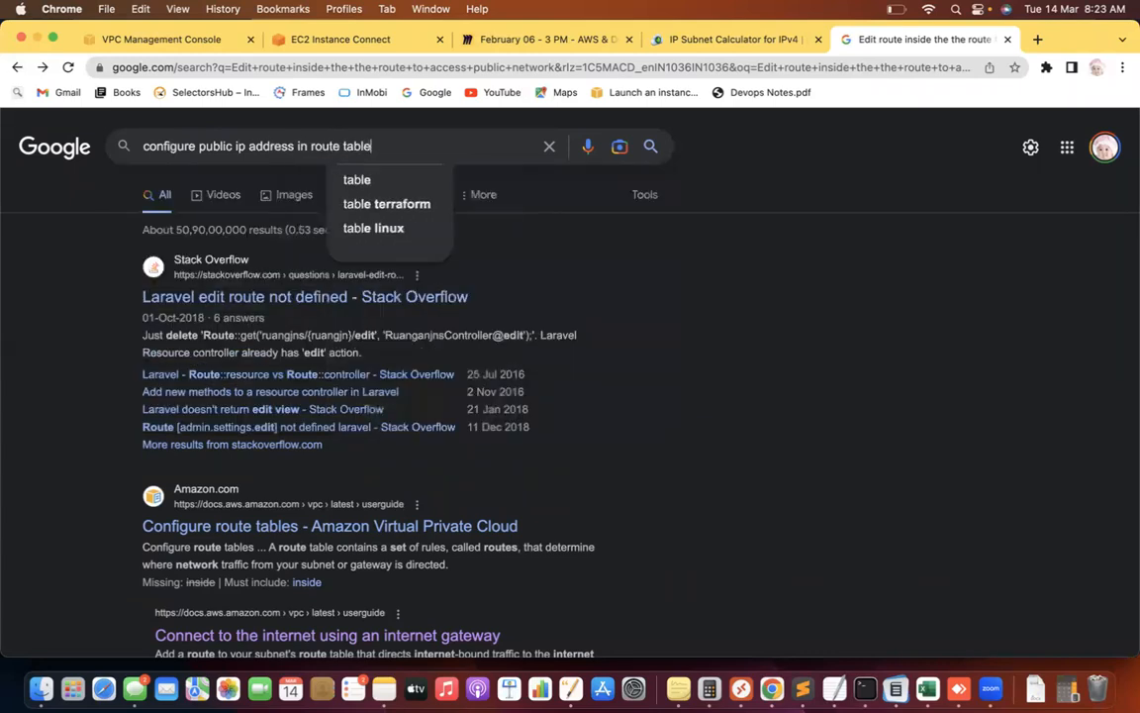
text( to reoute igw)
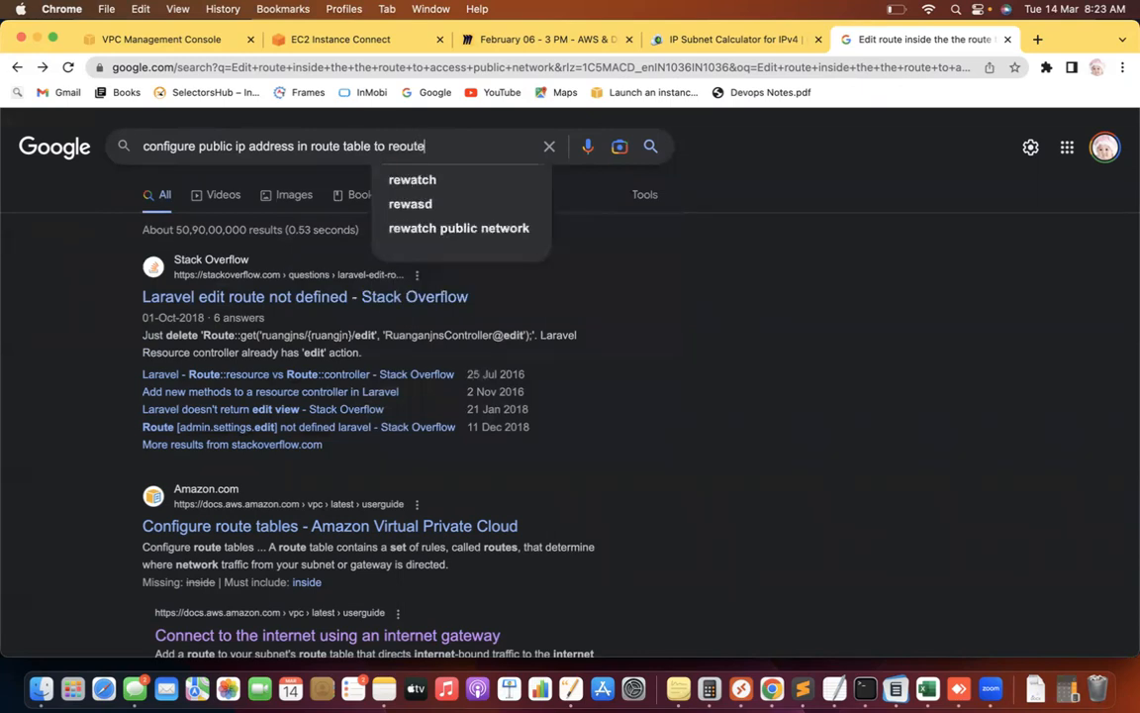
key(Return)
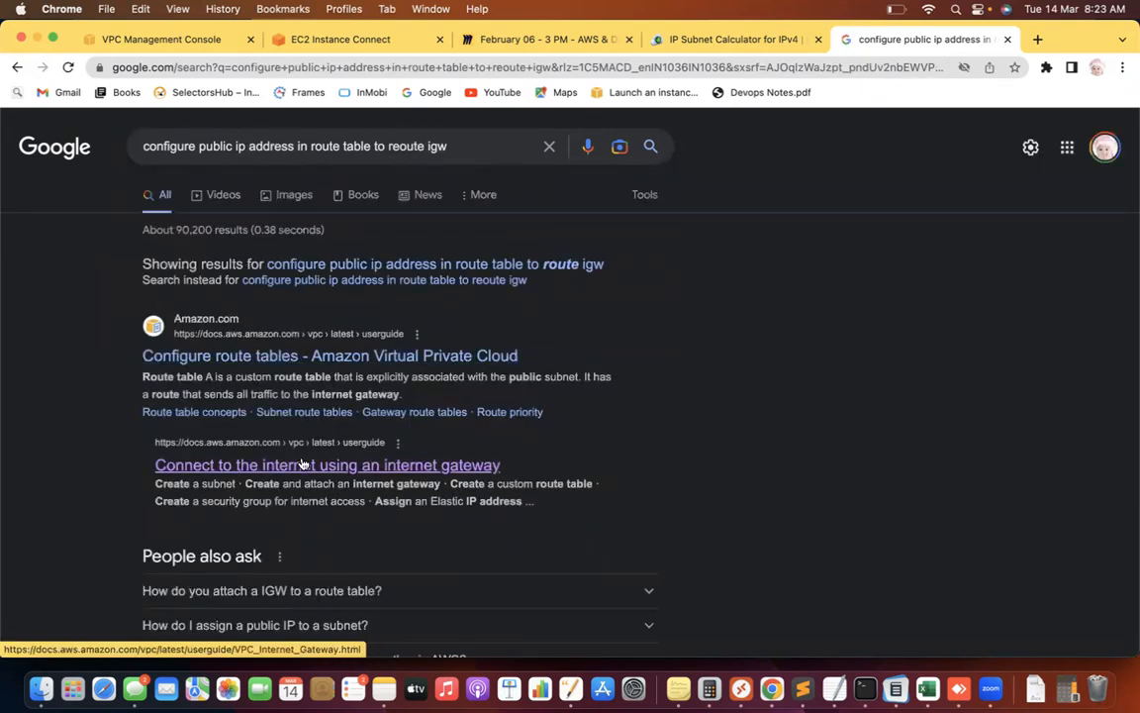
Skim the search results for guidance on internet gateway routes and open the AWS Workshops "Create route tables - Hands on Network Firewall Workshop" page.
scroll(302, 464, down, 3)
scroll(302, 463, down, 10)
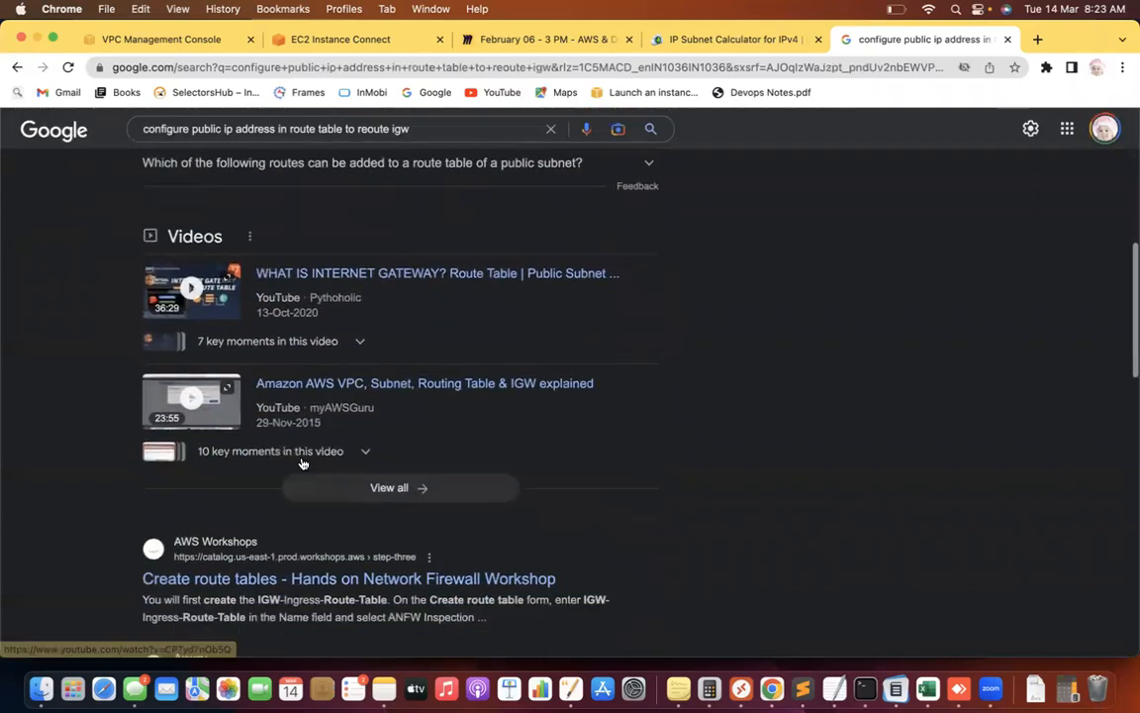
scroll(301, 463, down, 1)
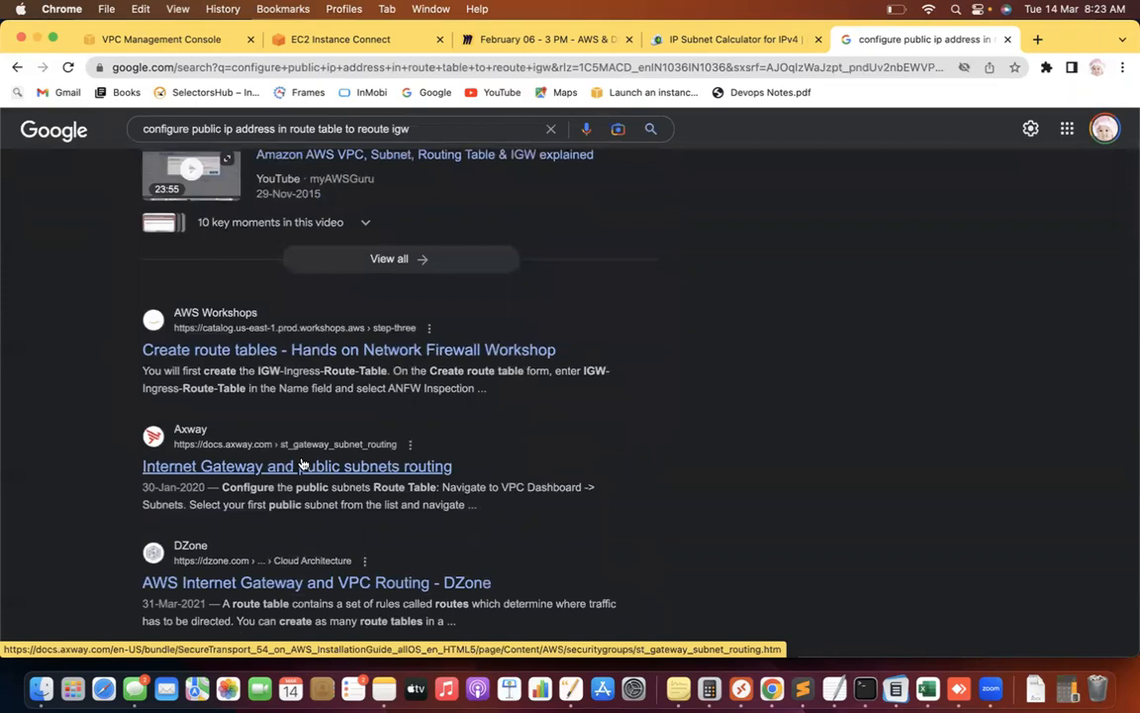
scroll(302, 463, down, 1)
scroll(302, 463, down, 2)
scroll(302, 464, up, 1)
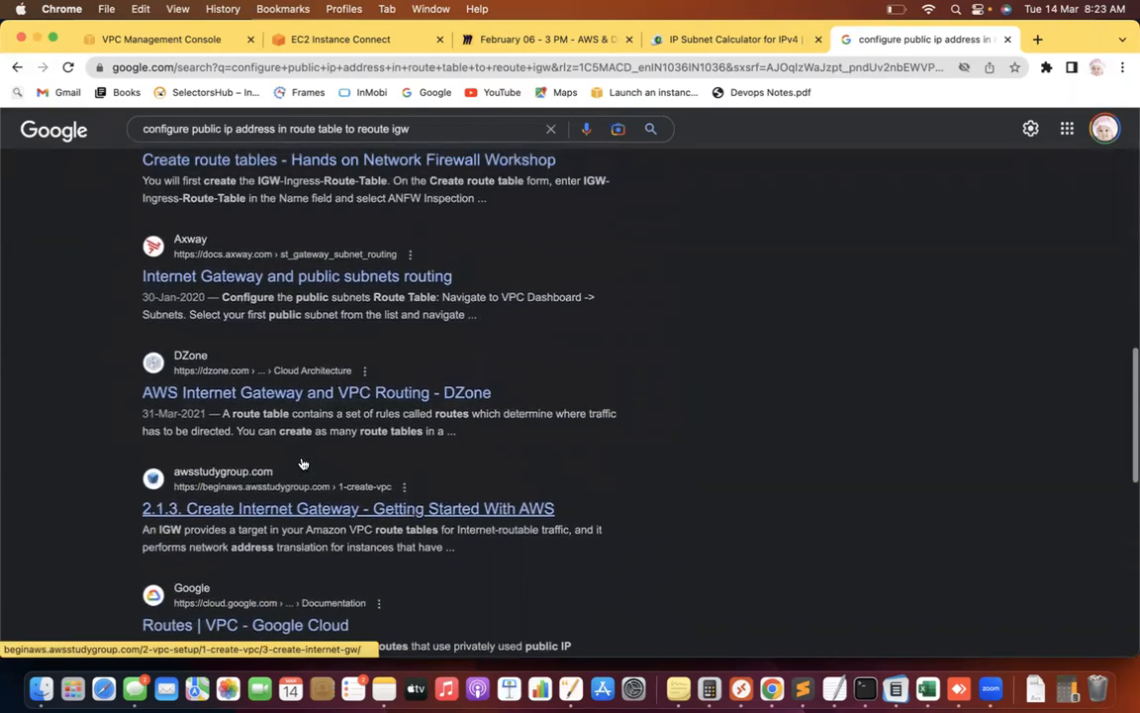
scroll(301, 463, up, 1)
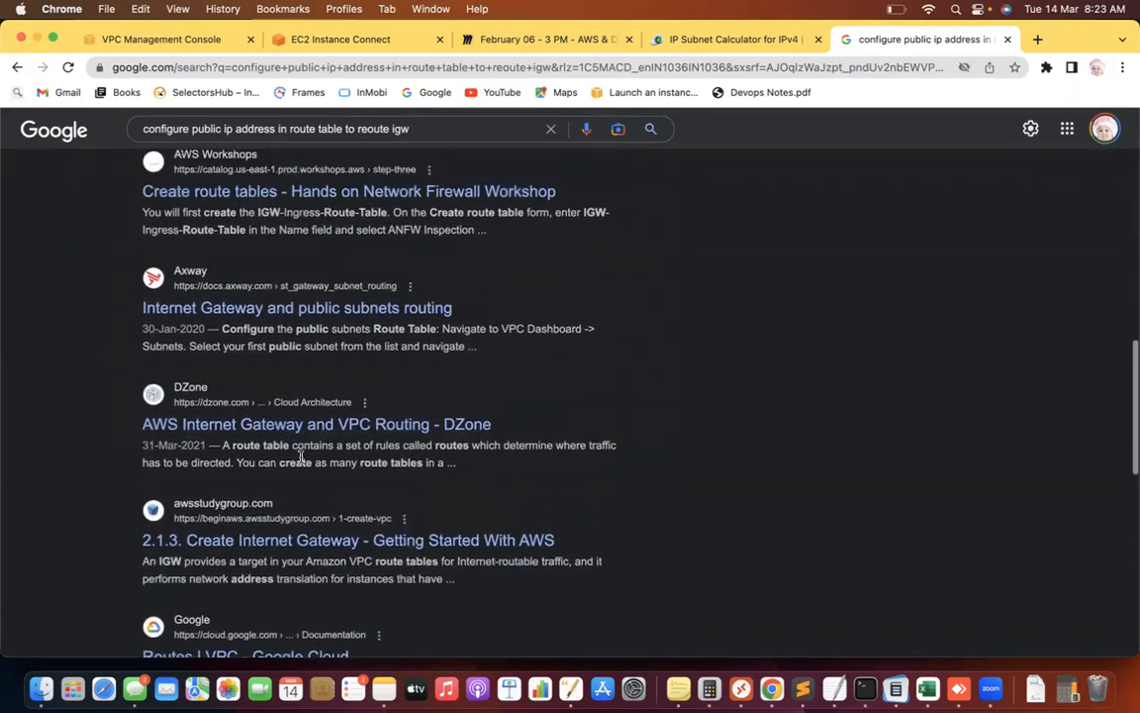
scroll(302, 463, up, 2)
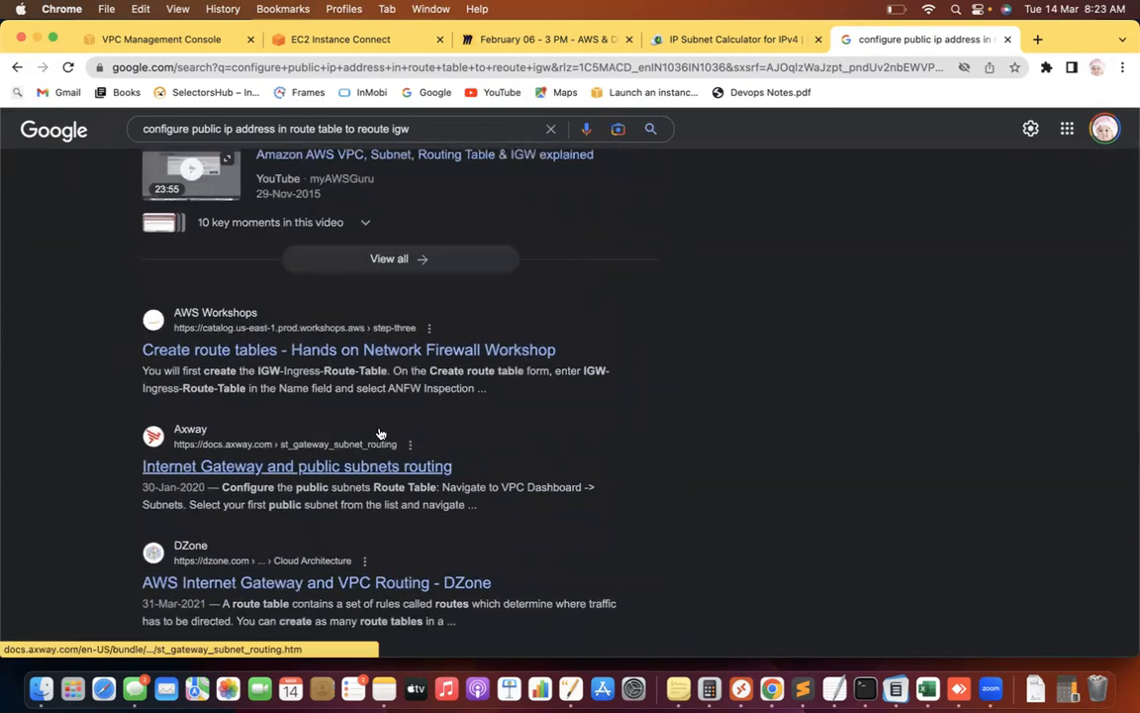
click(421, 350)
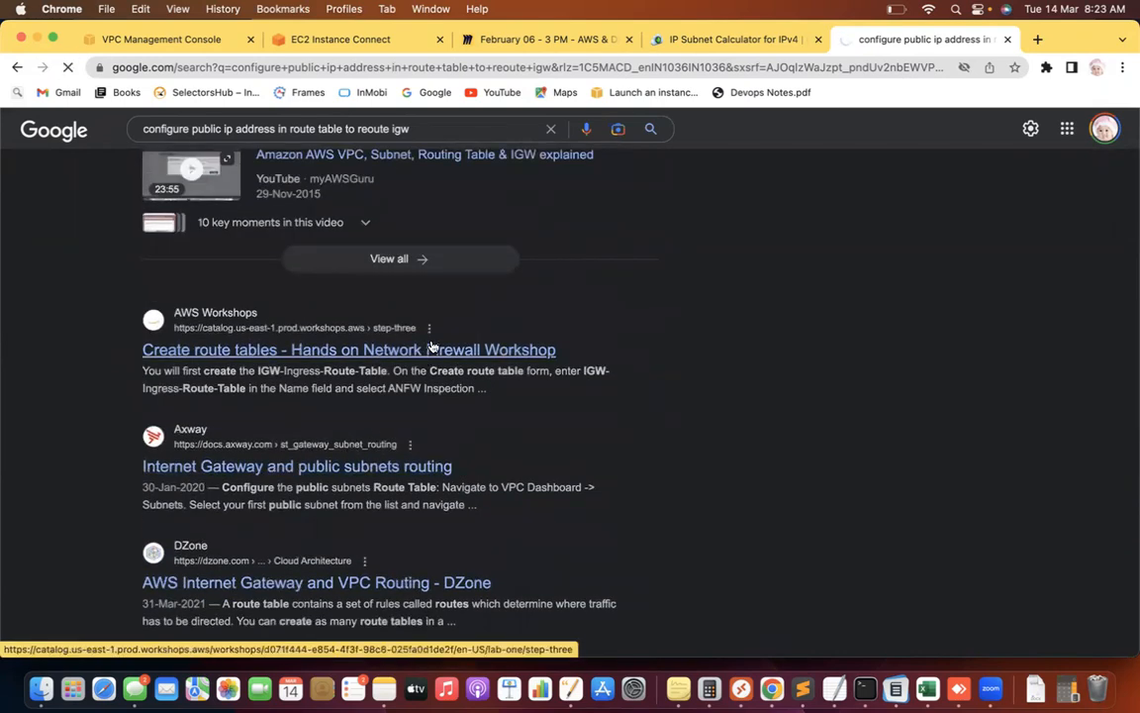
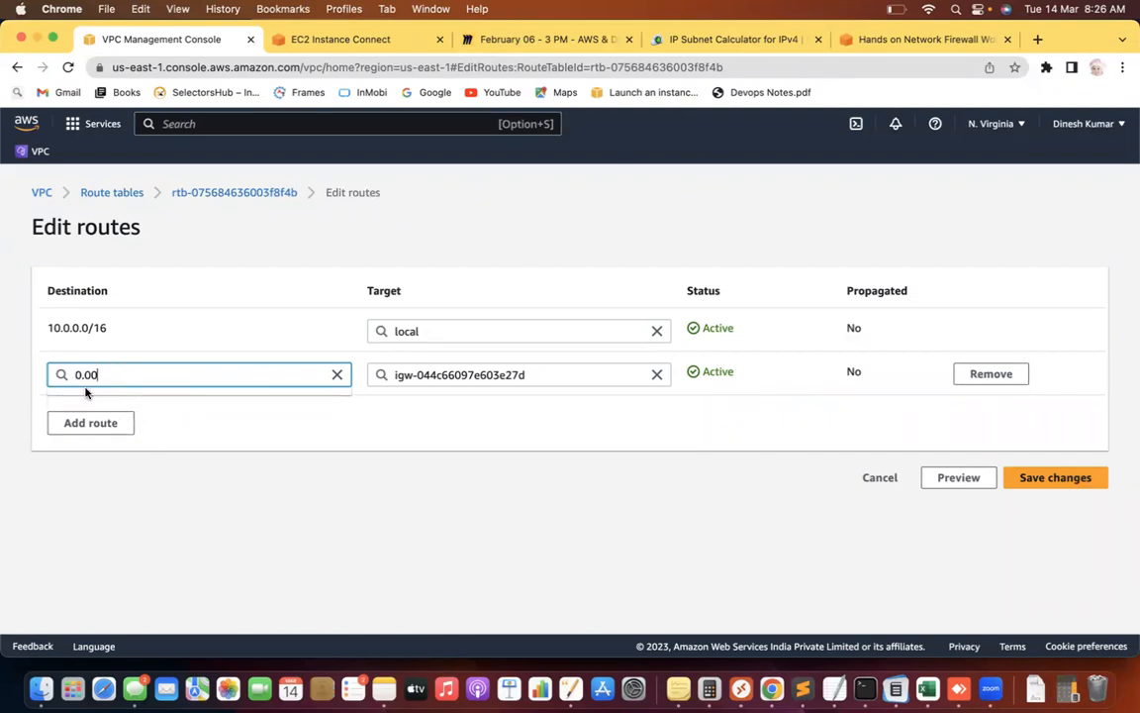
Set the internet gateway route's destination to 0.0.0.0/0 in rt-custom-vpc-subnet-public, save the changes and check the updated routes.
key(BackSpace)
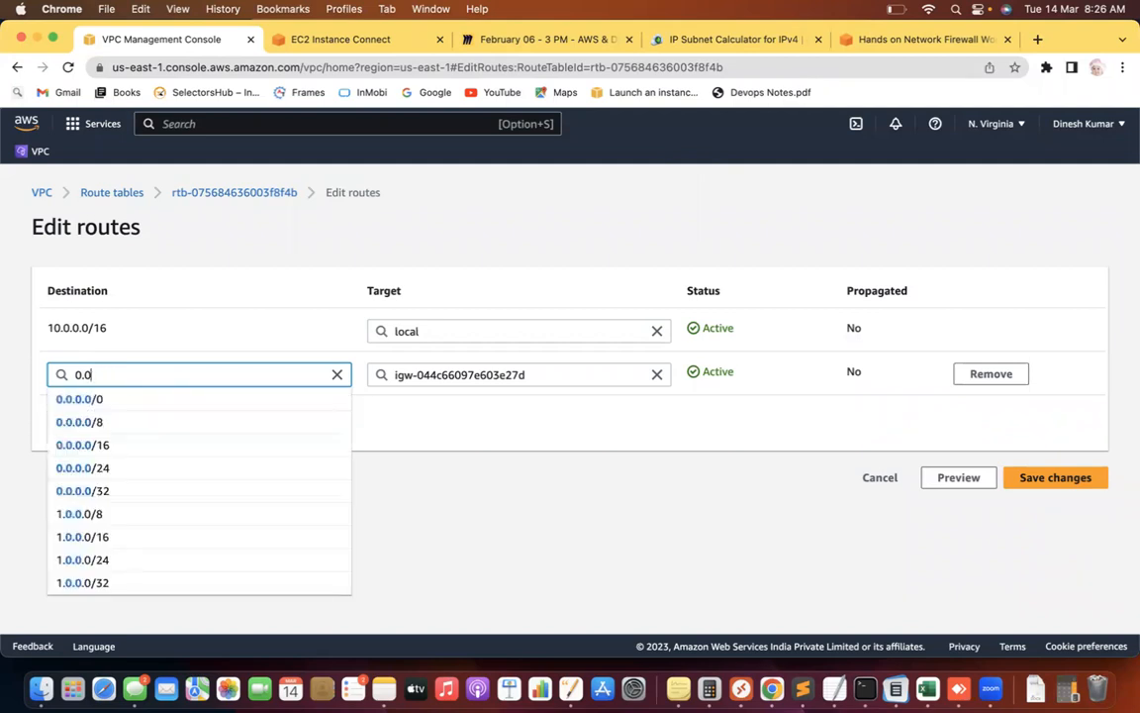
click(107, 400)
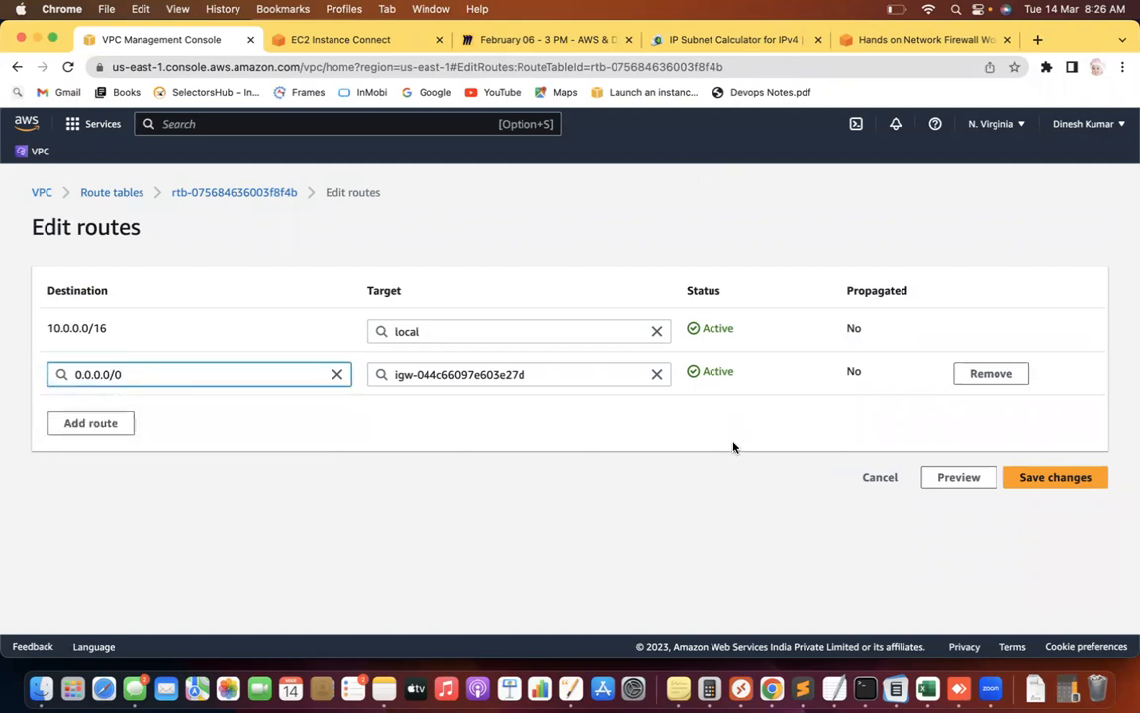
click(1027, 477)
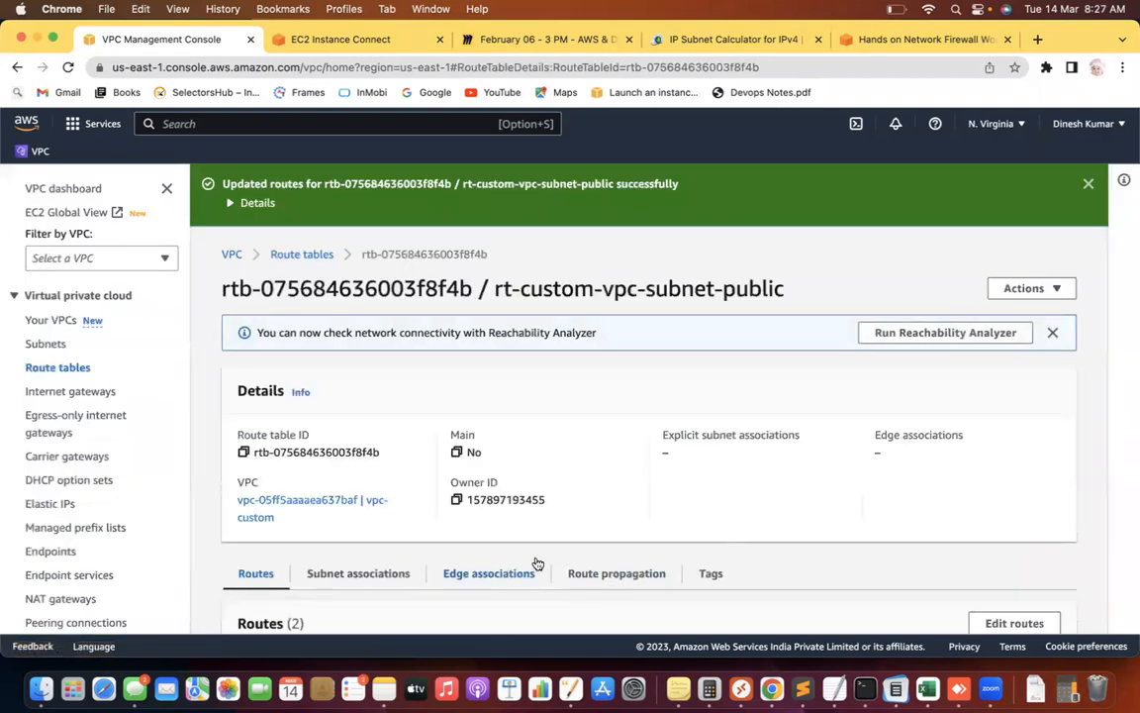
scroll(593, 463, down, 4)
scroll(593, 460, down, 1)
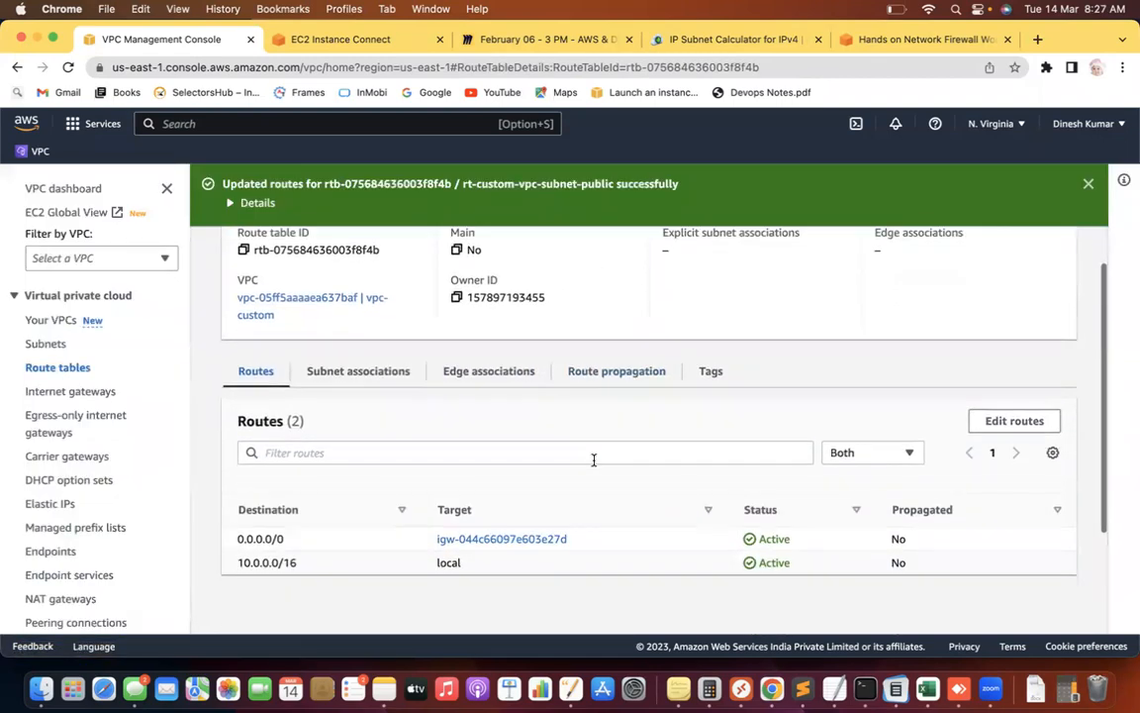
drag(340, 545, 225, 543)
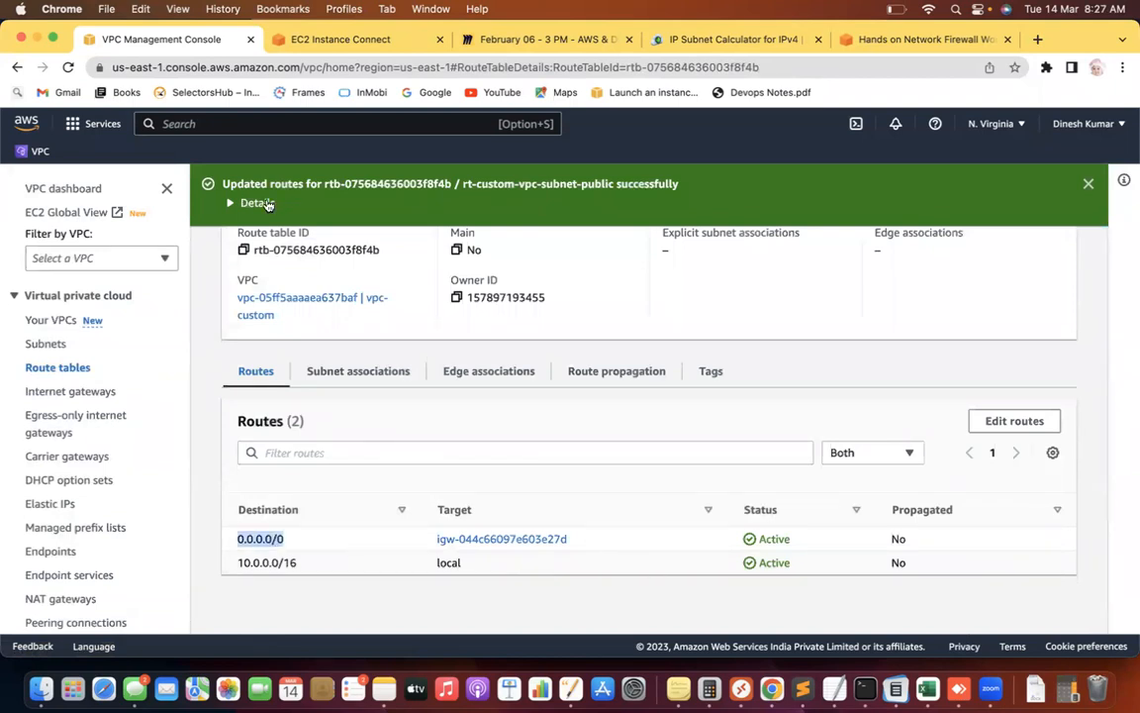
Retry the EC2 Instance Connect session to the EC2-Custom-Vpc instance and read the connection message.
click(329, 40)
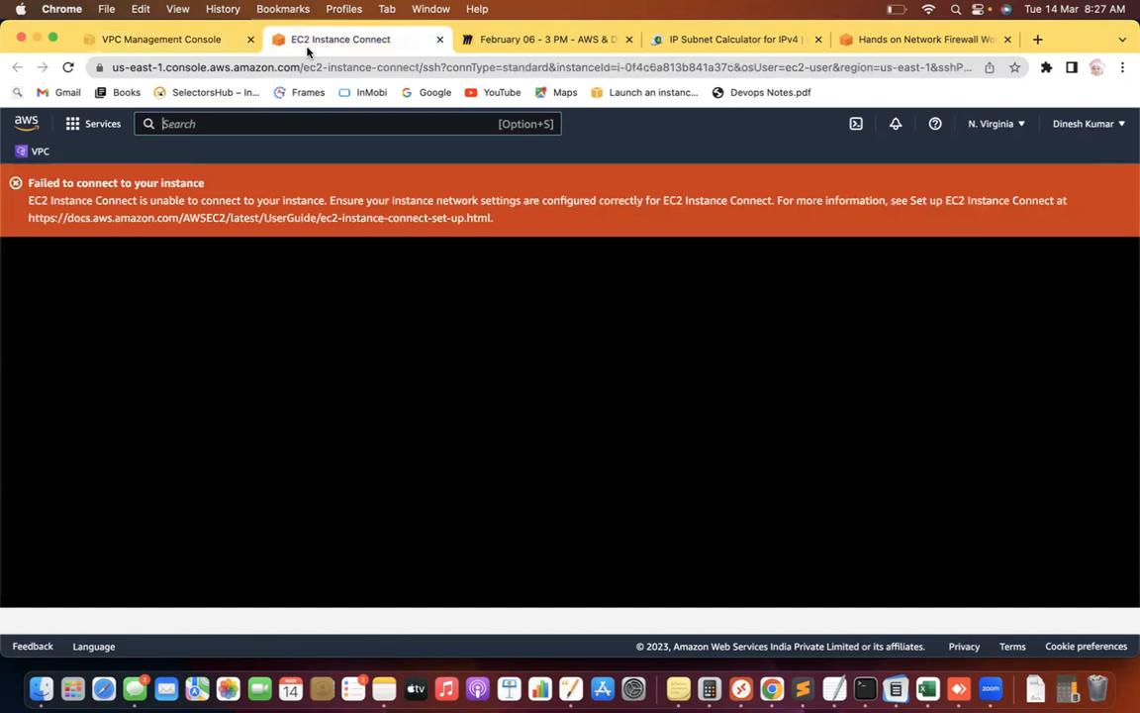
click(219, 66)
key(Return)
click(67, 67)
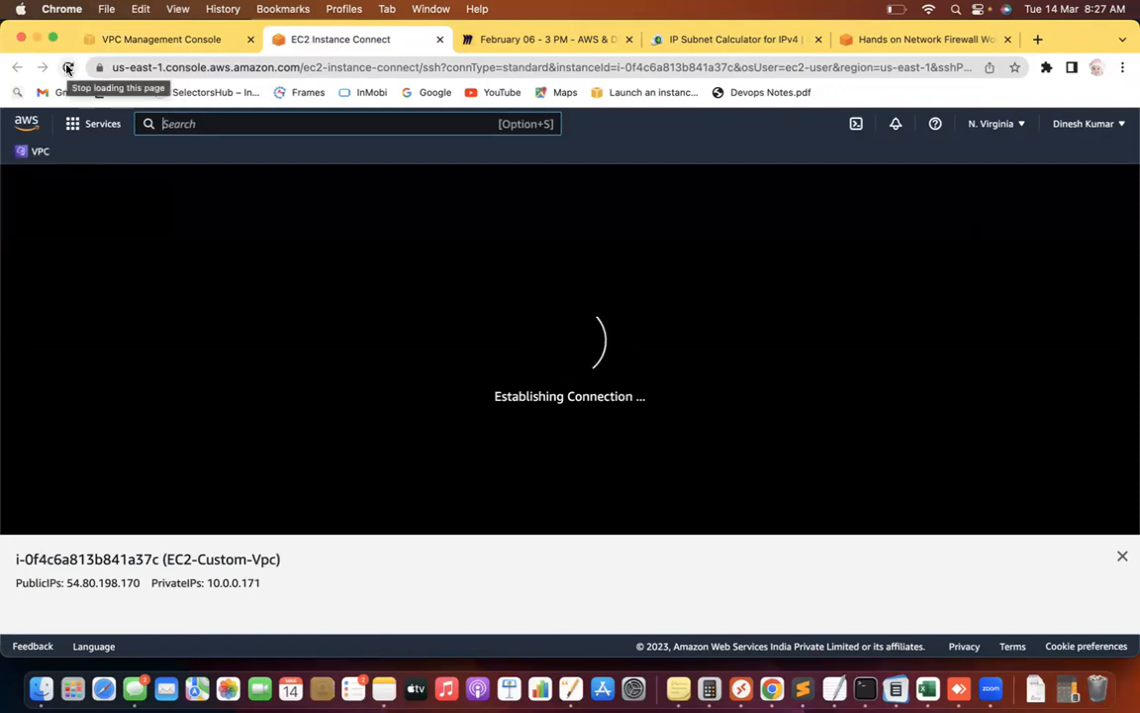
drag(95, 200, 318, 201)
drag(390, 200, 723, 202)
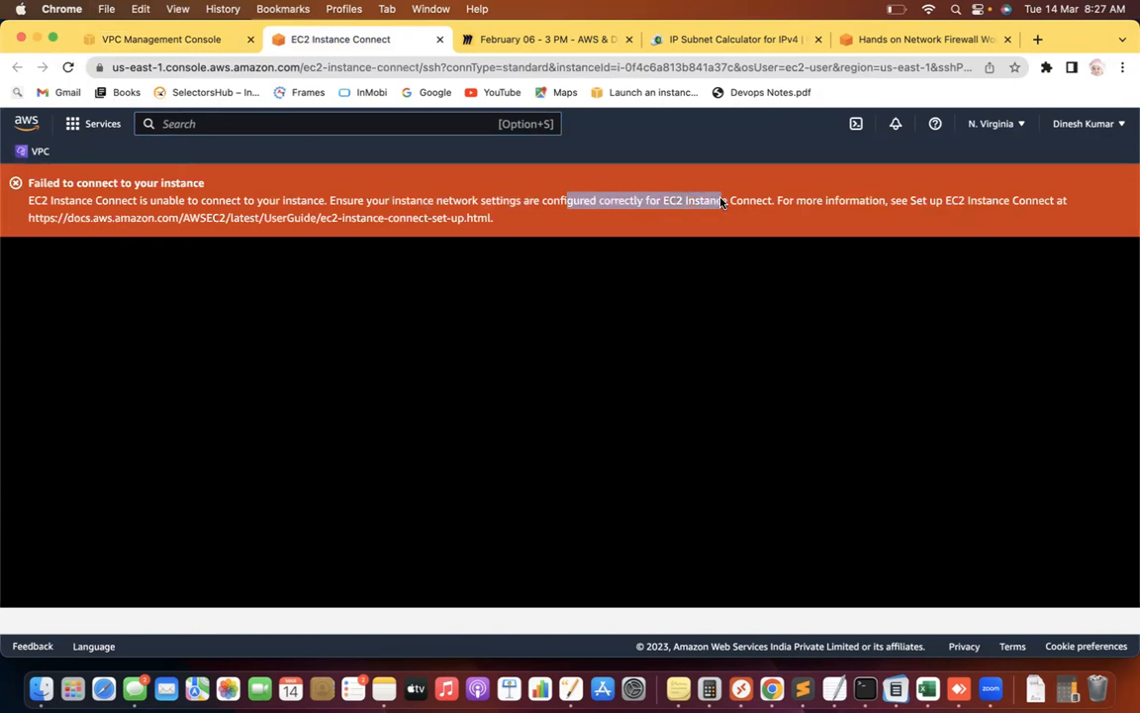
Review the public route table's details, the internet gateways' VPC attachments, and the VPC, subnet and route table lists.
click(174, 38)
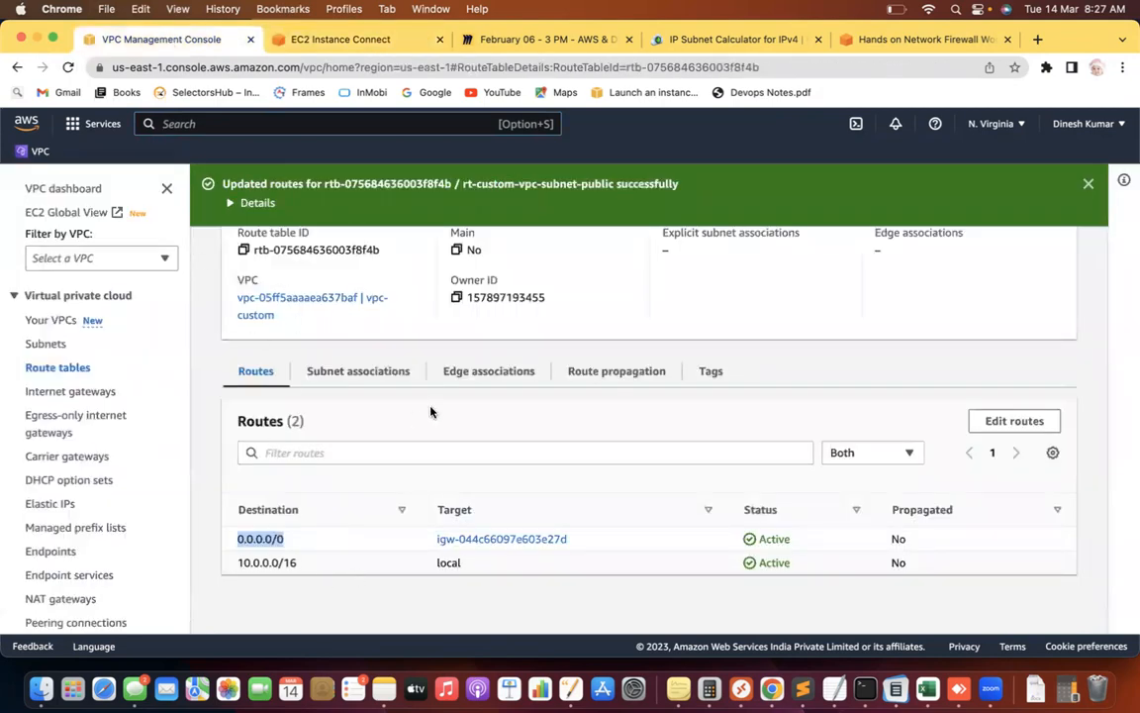
scroll(431, 411, up, 5)
scroll(432, 410, down, 2)
scroll(433, 408, up, 2)
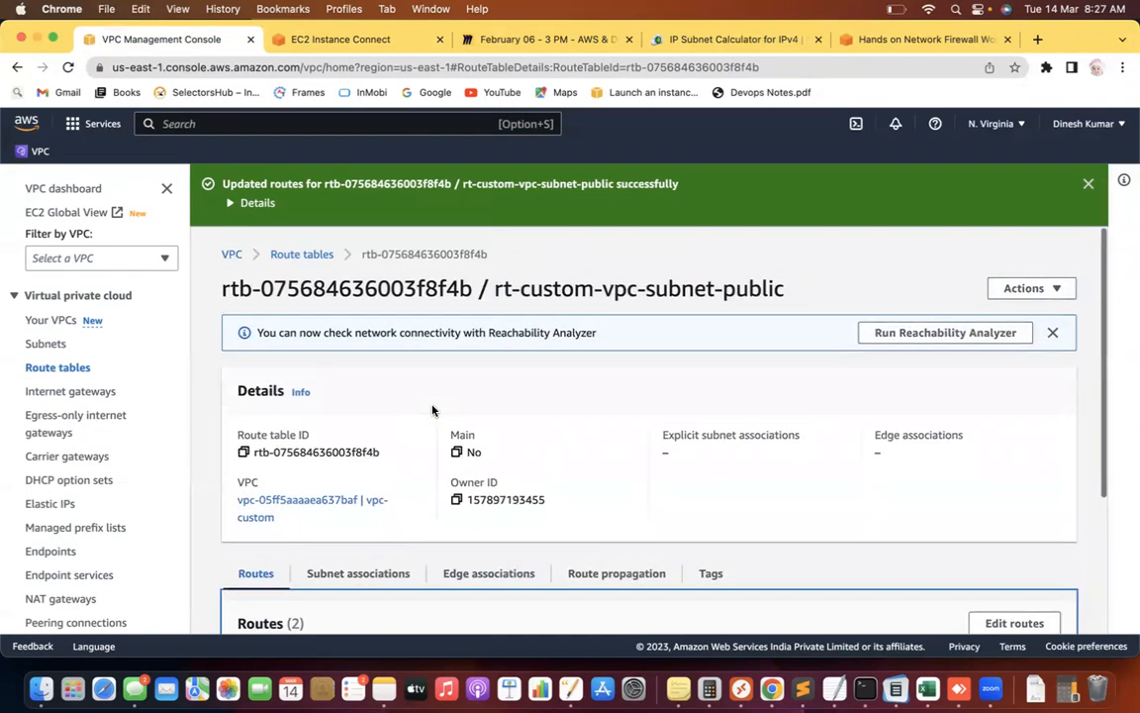
click(288, 255)
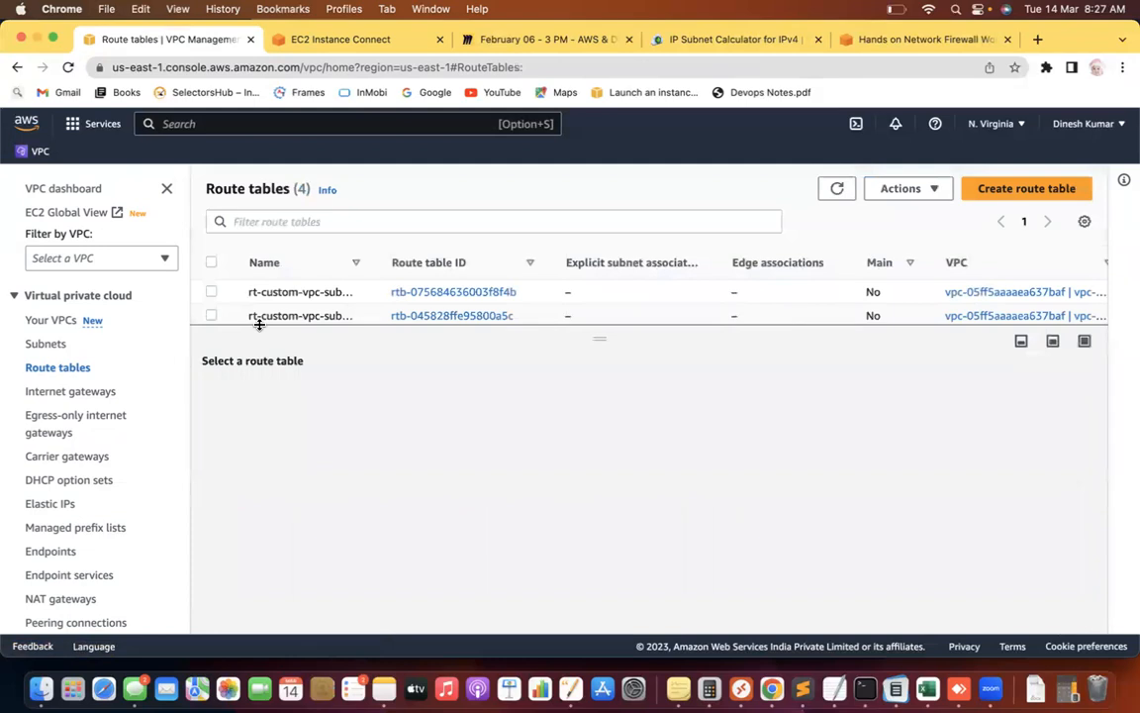
click(59, 397)
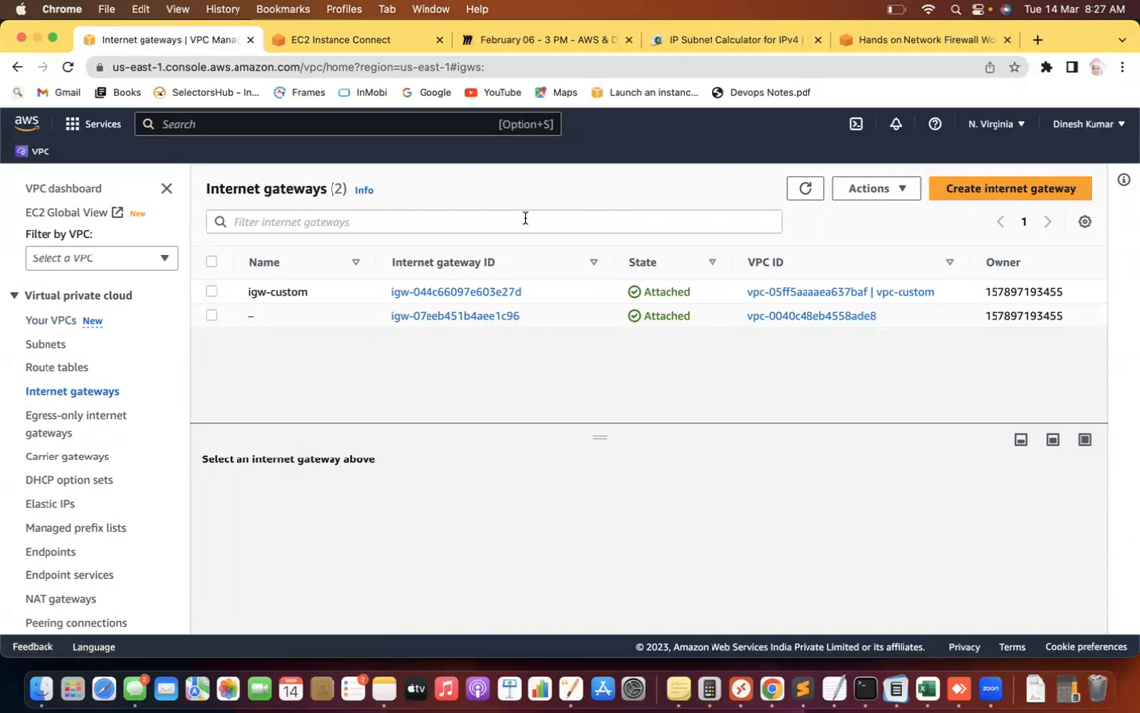
click(51, 320)
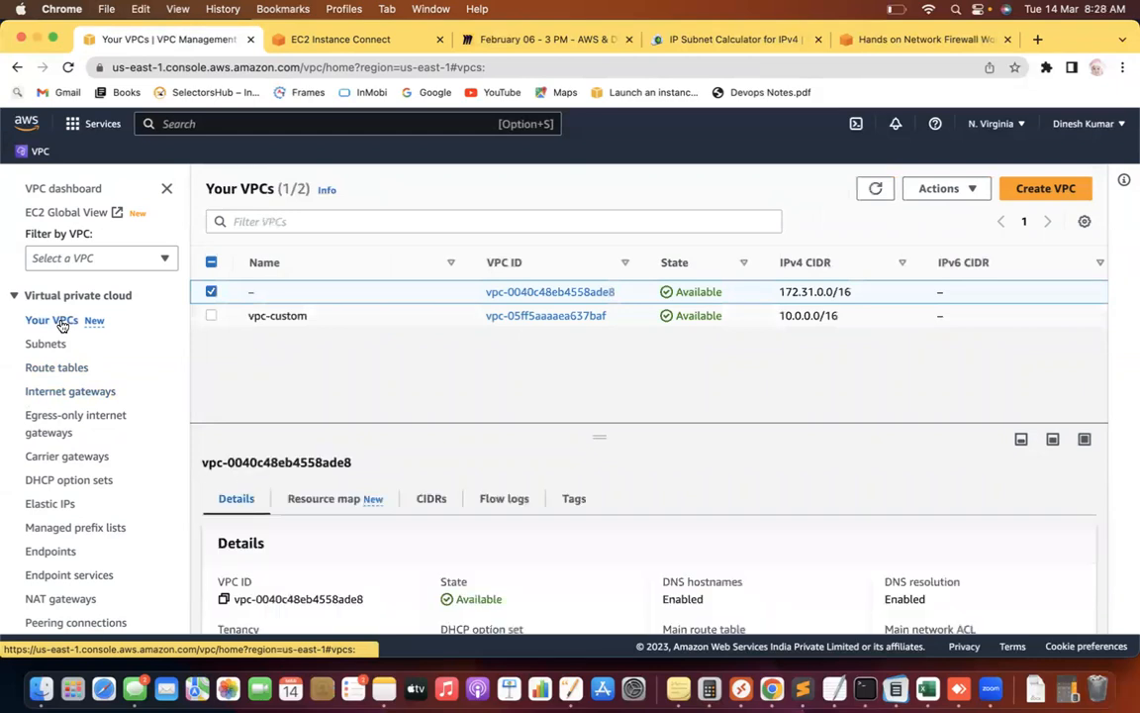
click(50, 347)
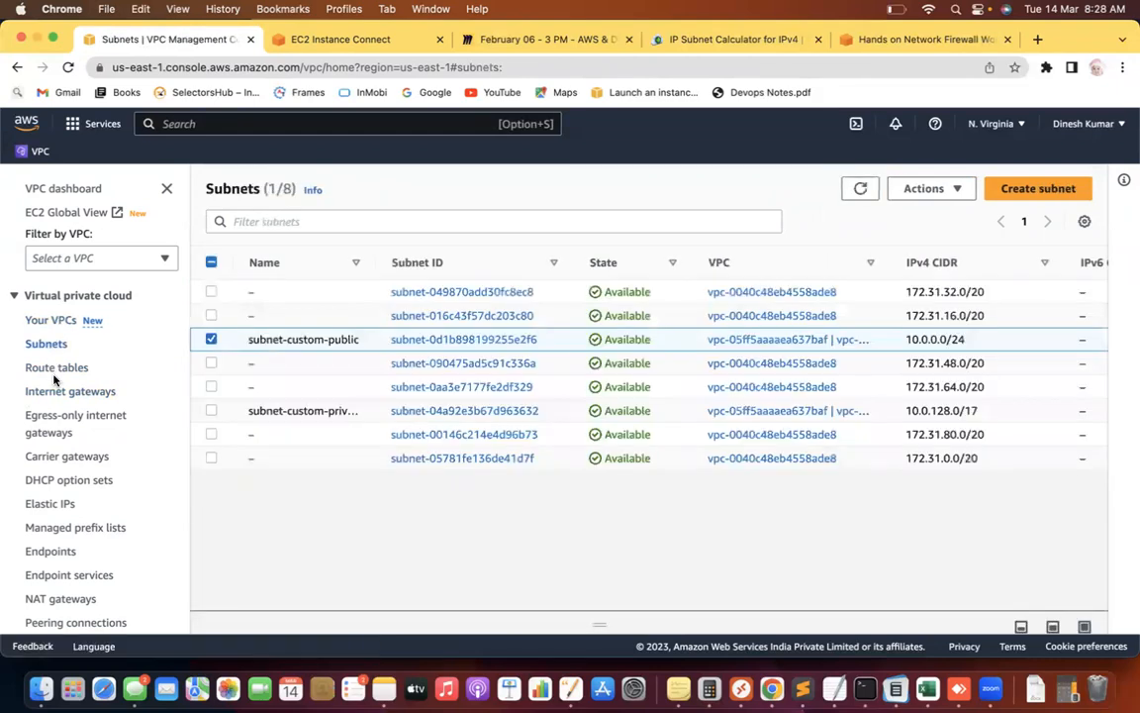
click(52, 368)
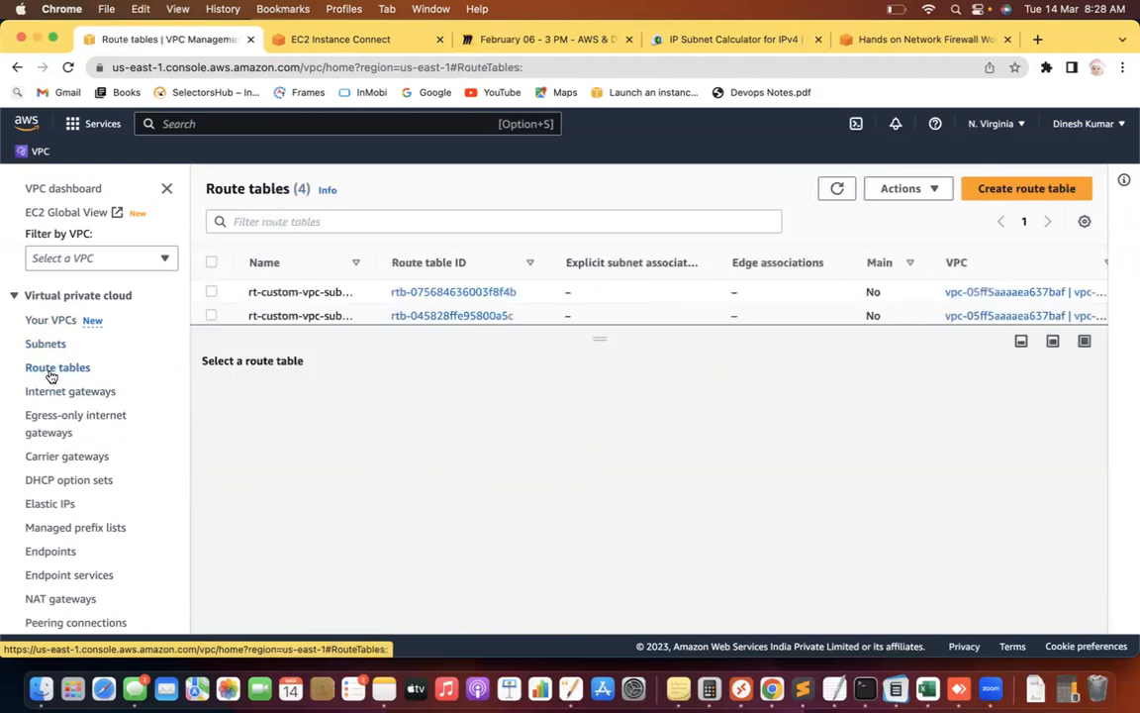
Check which actions are available for subnet-custom-public in the subnet list, leaving the subnet deselected.
click(49, 344)
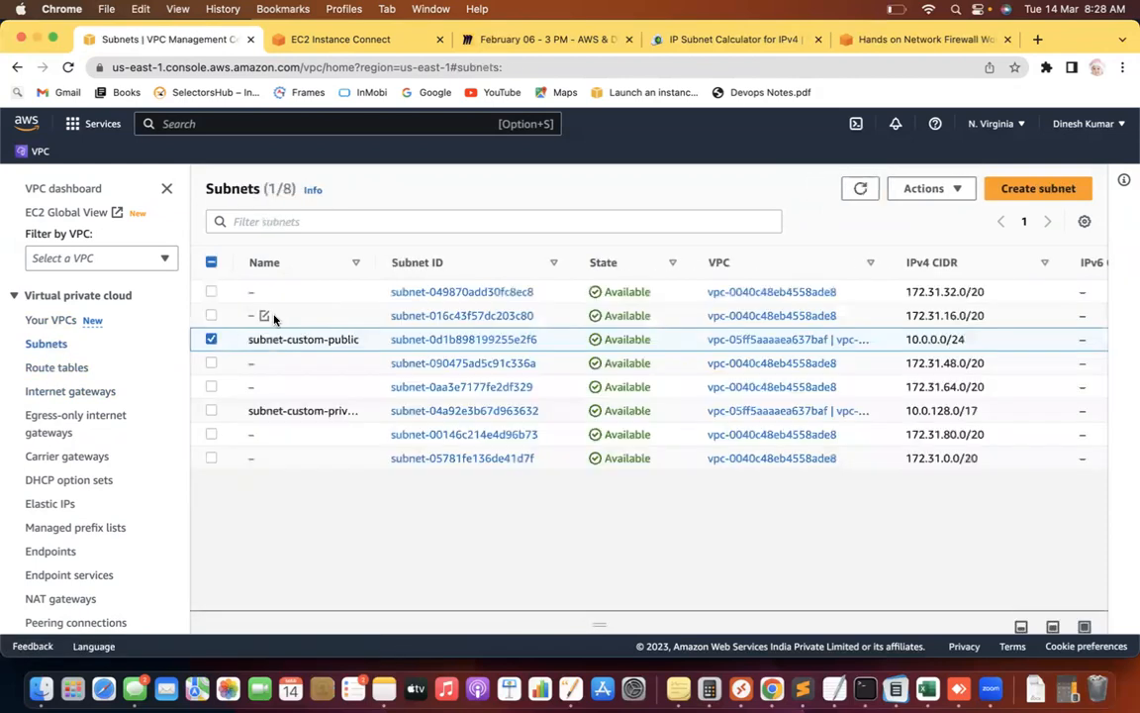
click(213, 339)
click(211, 339)
click(948, 193)
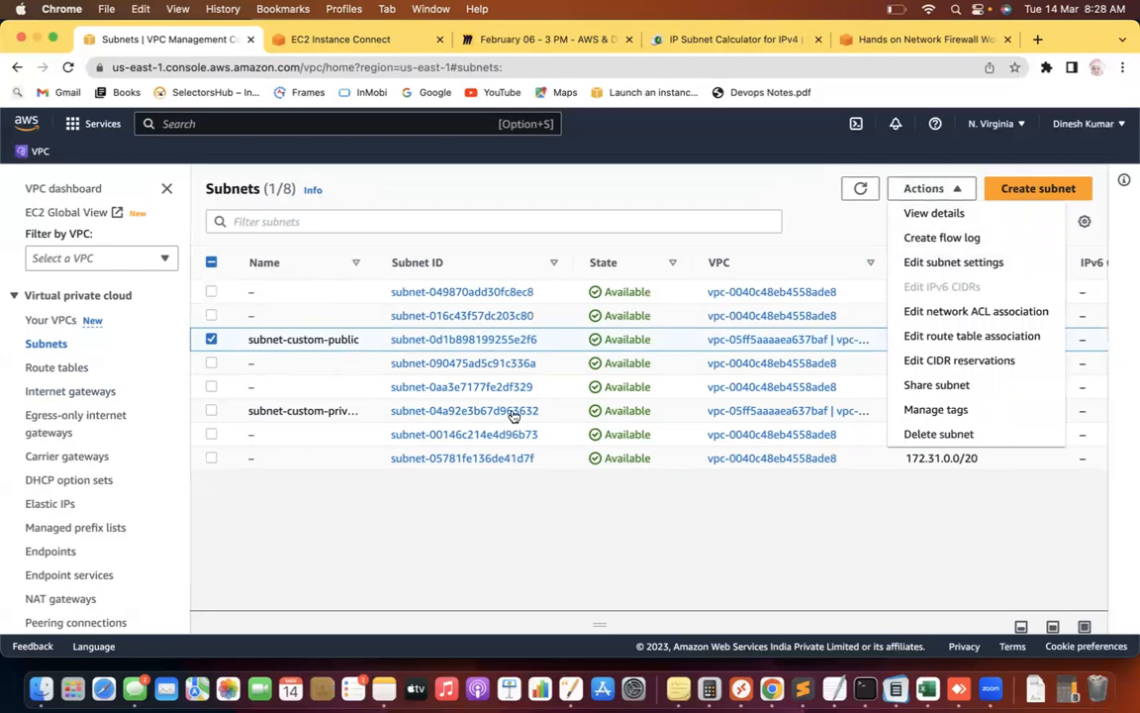
click(213, 340)
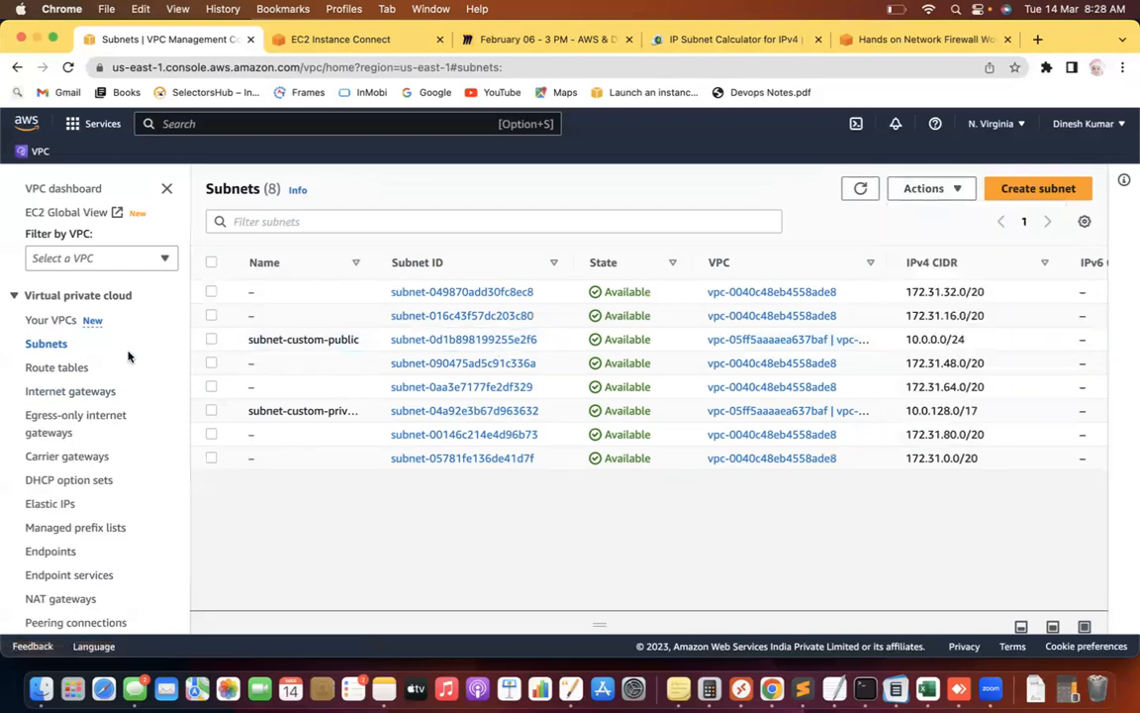
Widen the Name column of the route tables list and display the routes of rt-custom-vpc-subnet-public in an enlarged details pane.
click(70, 368)
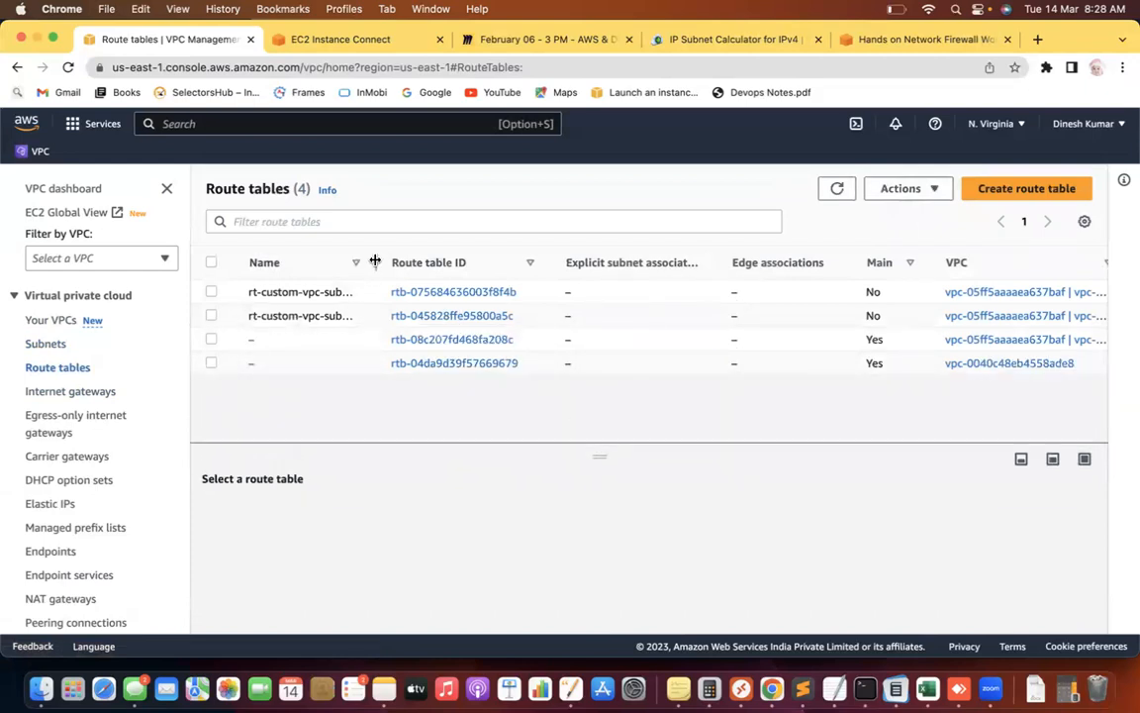
drag(374, 262, 499, 262)
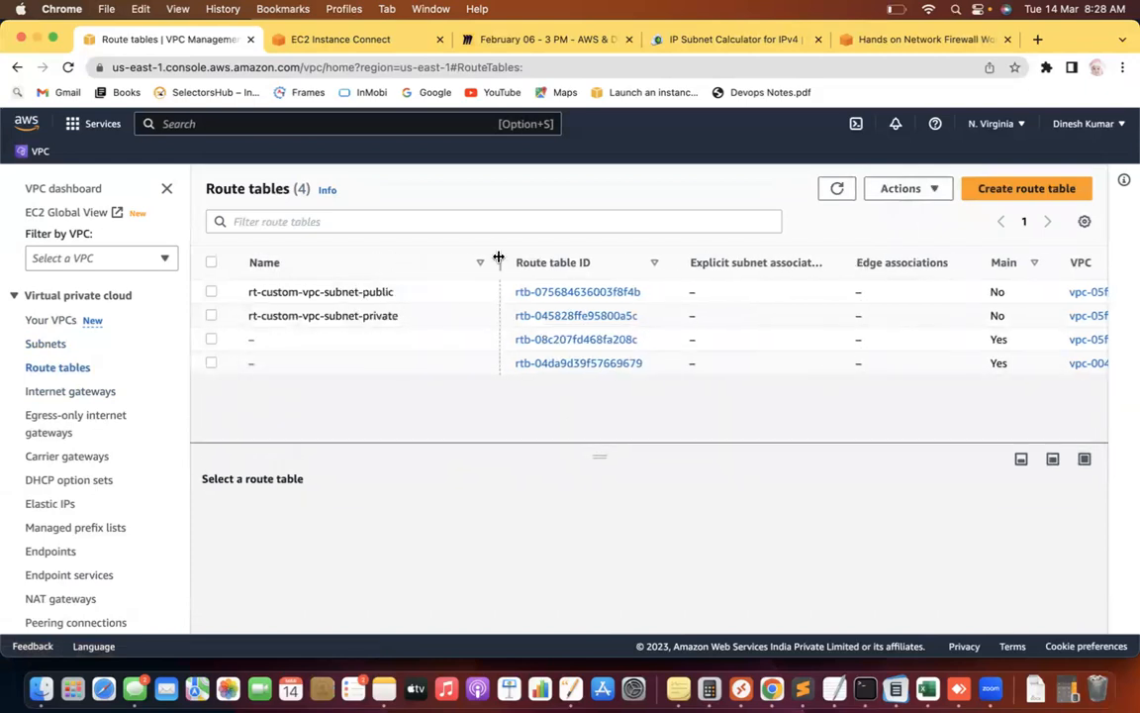
click(210, 293)
drag(602, 454, 619, 294)
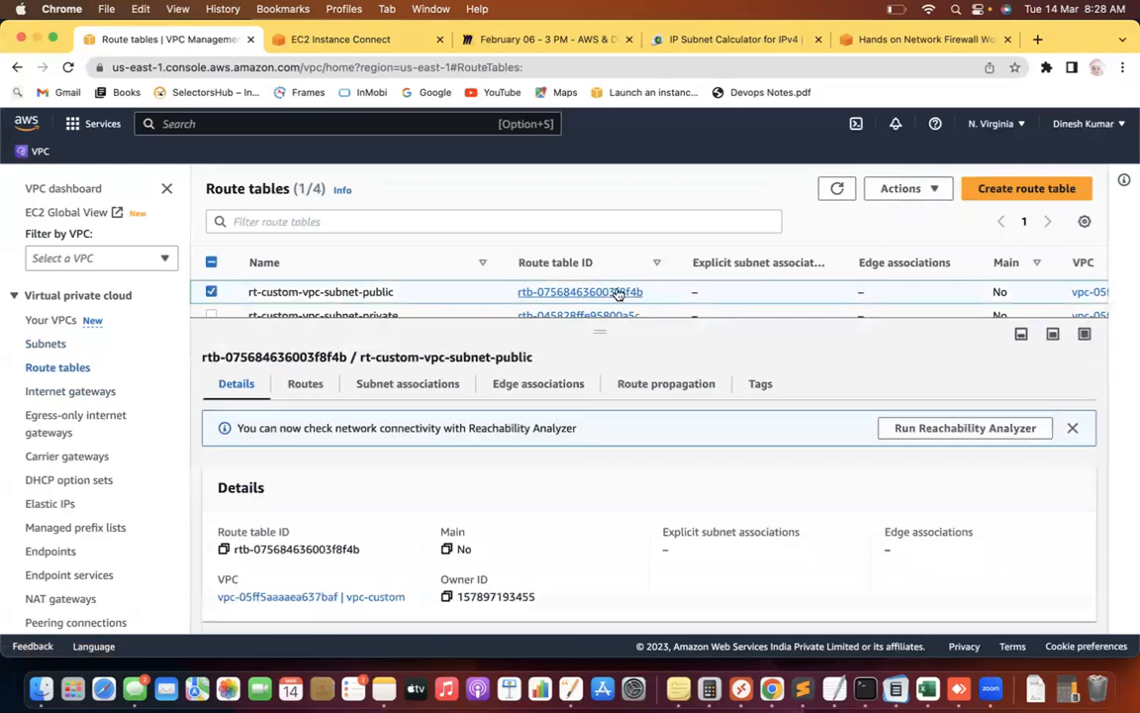
click(305, 383)
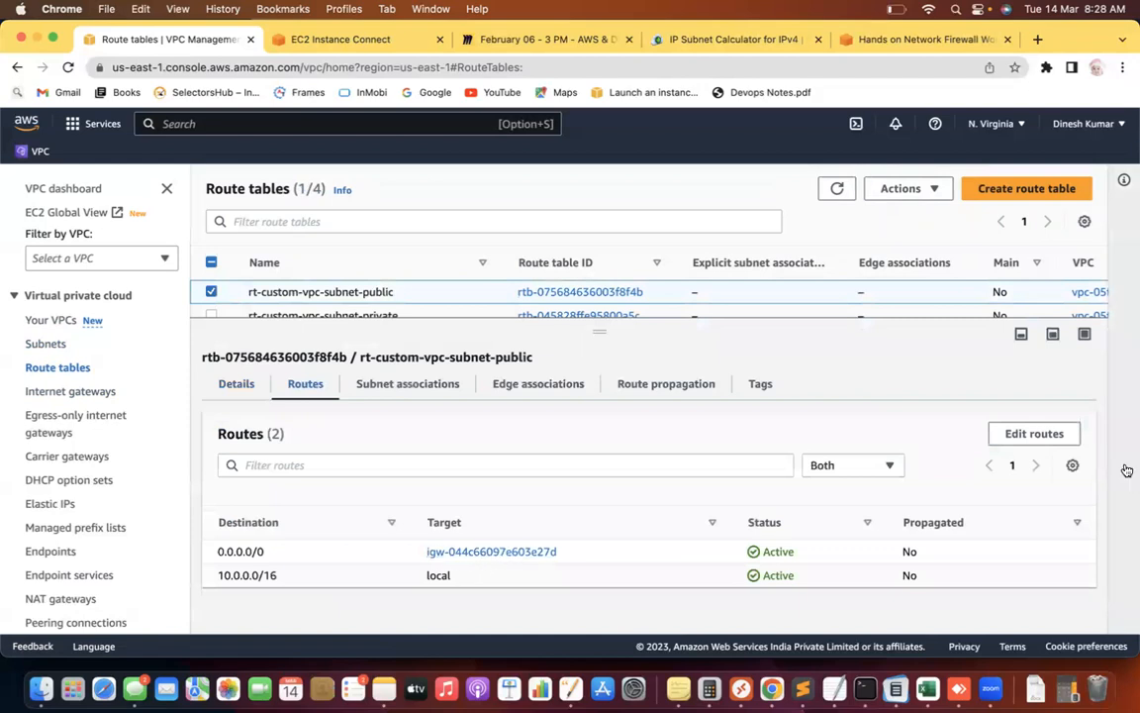
Remove the internet gateway route from rt-custom-vpc-subnet-public and add a new route with destination 0.0.0.0/0.
click(1034, 434)
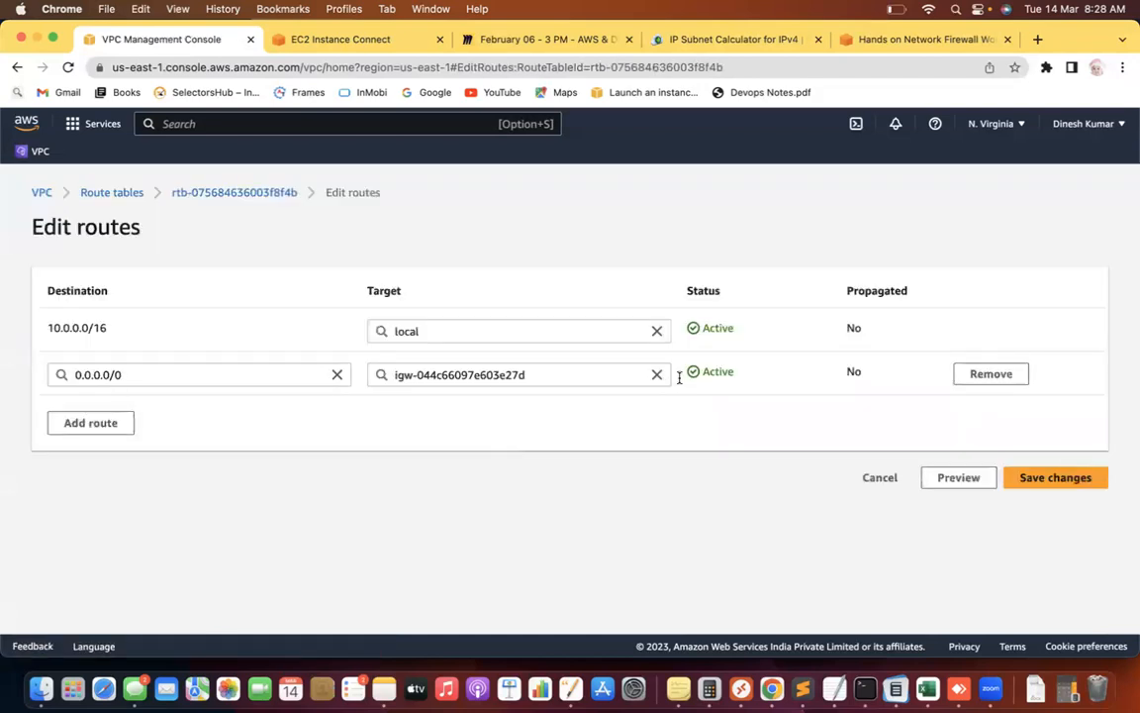
click(1004, 377)
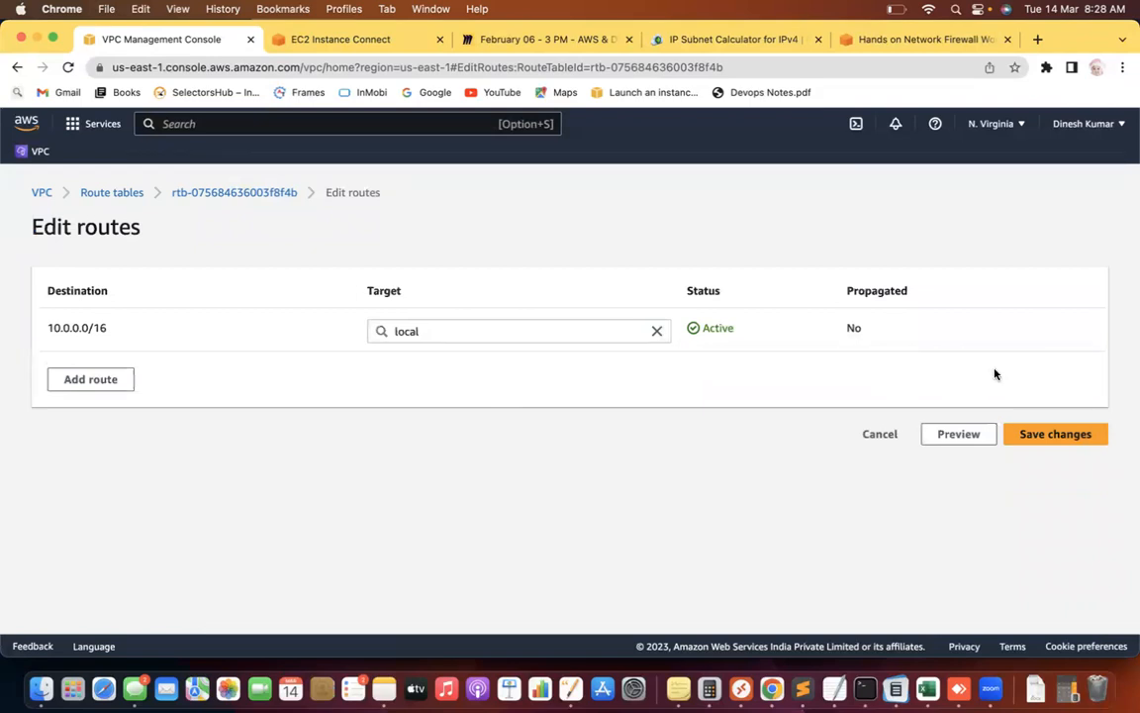
click(105, 381)
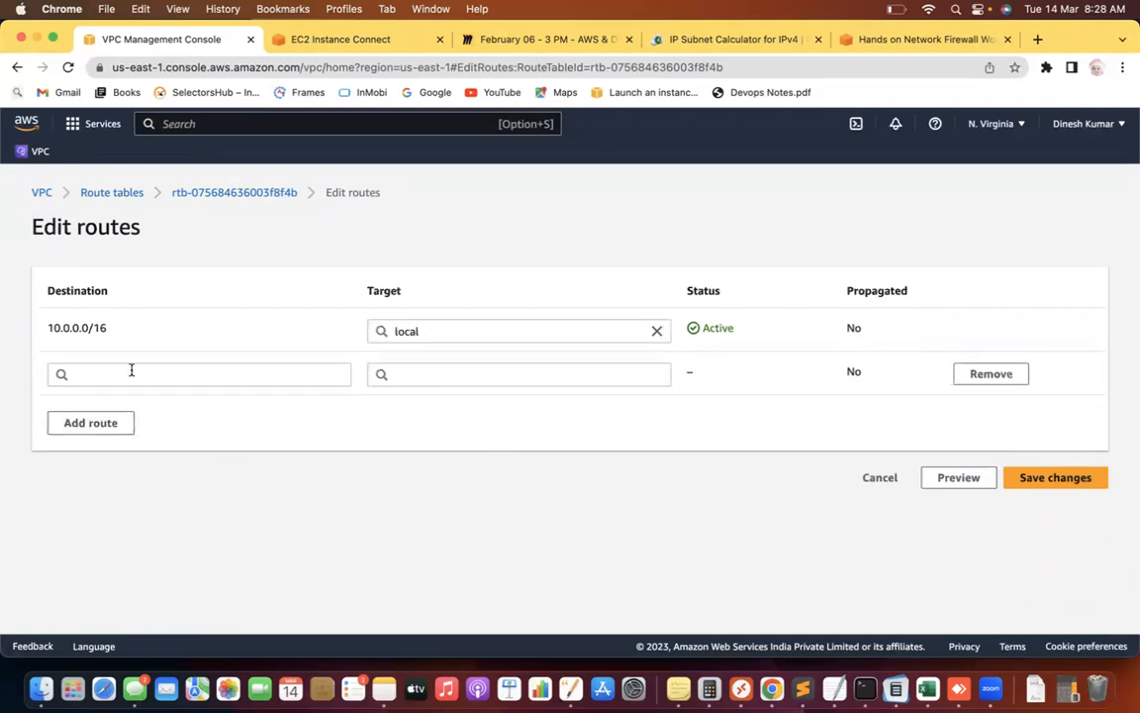
click(131, 373)
click(108, 400)
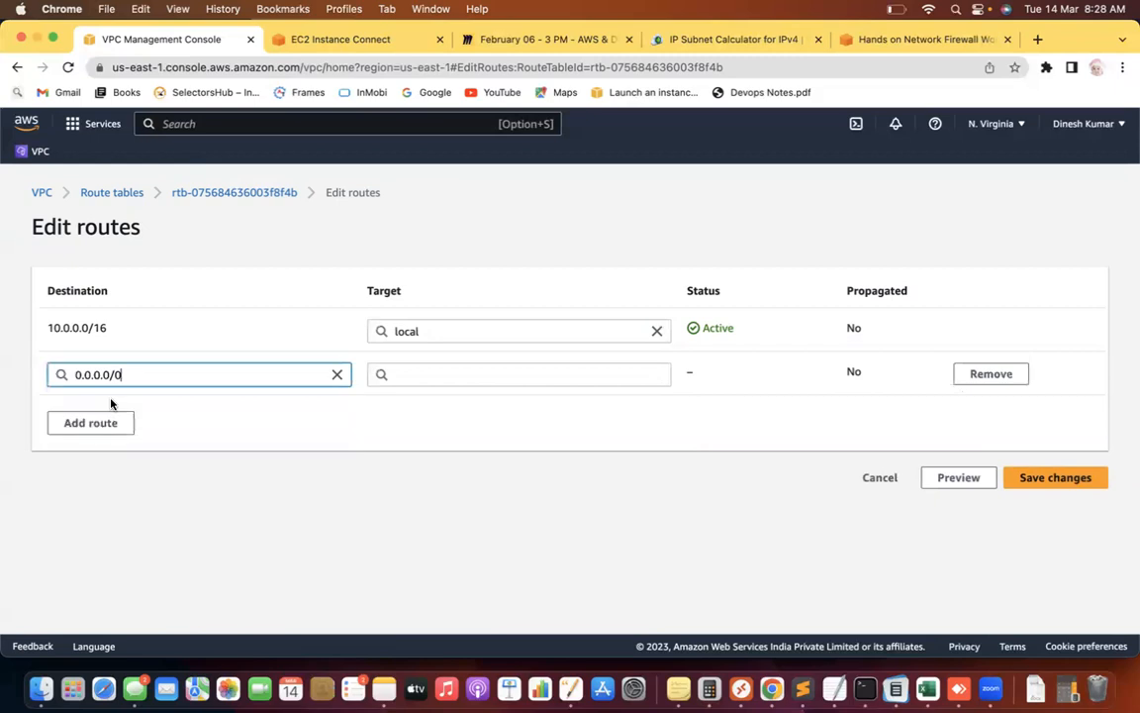
Target the new 0.0.0.0/0 route at the igw-custom internet gateway, save the changes and check the resulting routes.
click(477, 374)
text(inte)
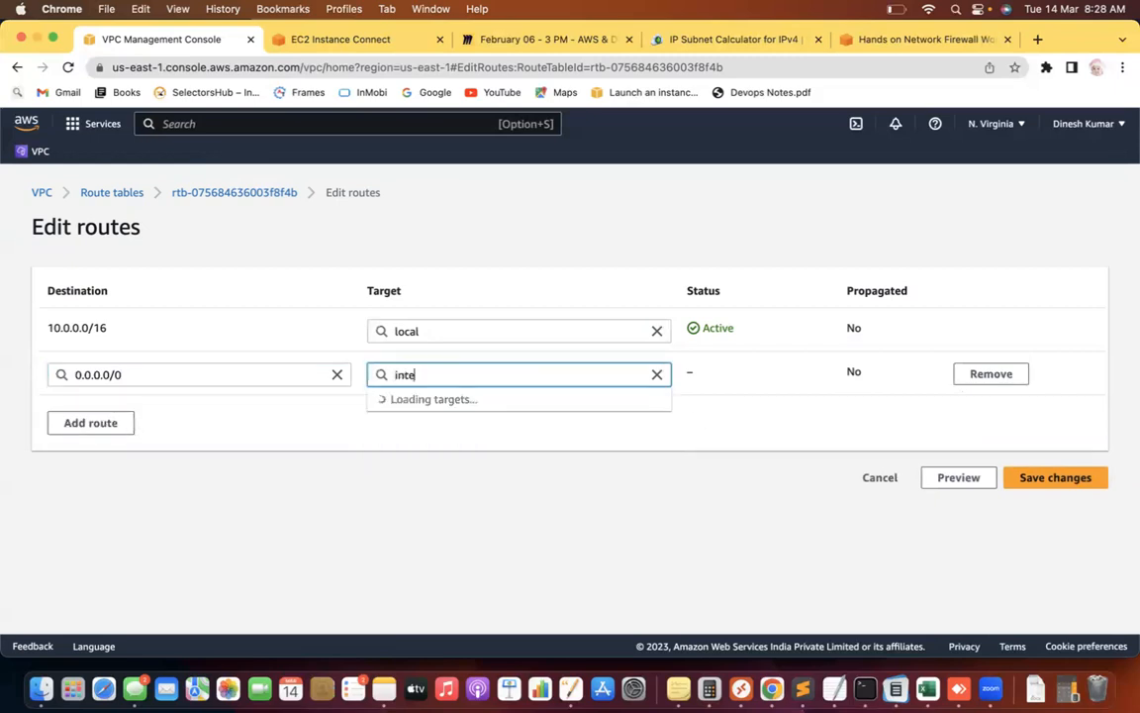
text(r)
click(451, 420)
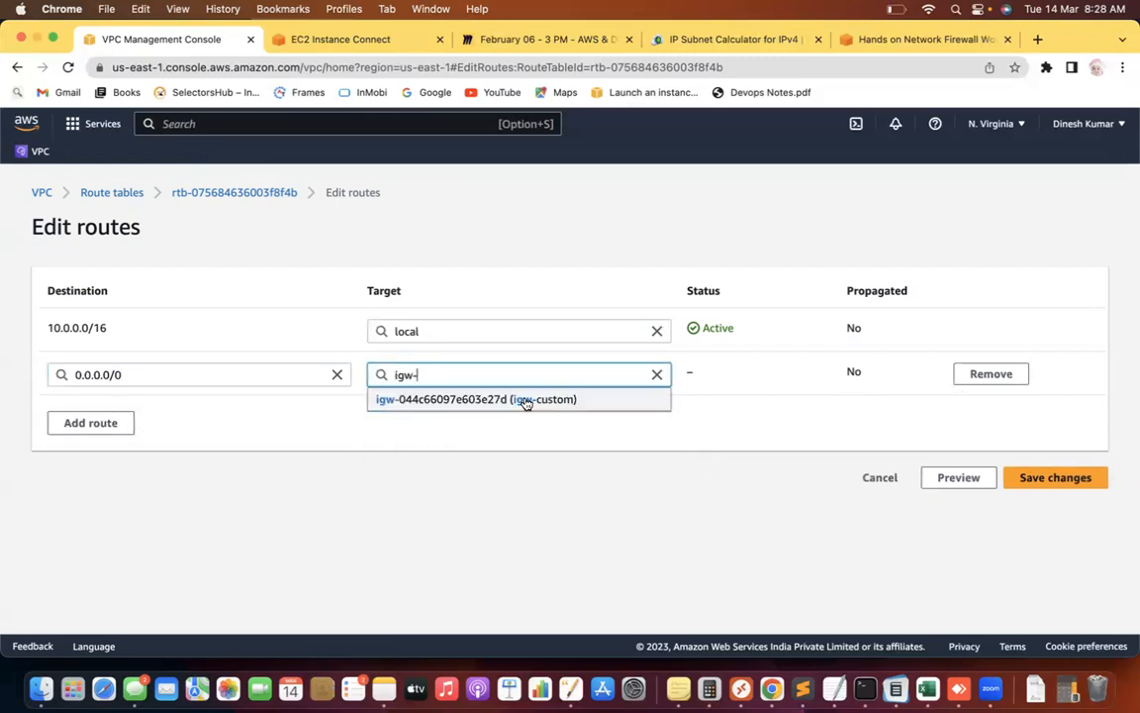
click(525, 400)
click(1051, 478)
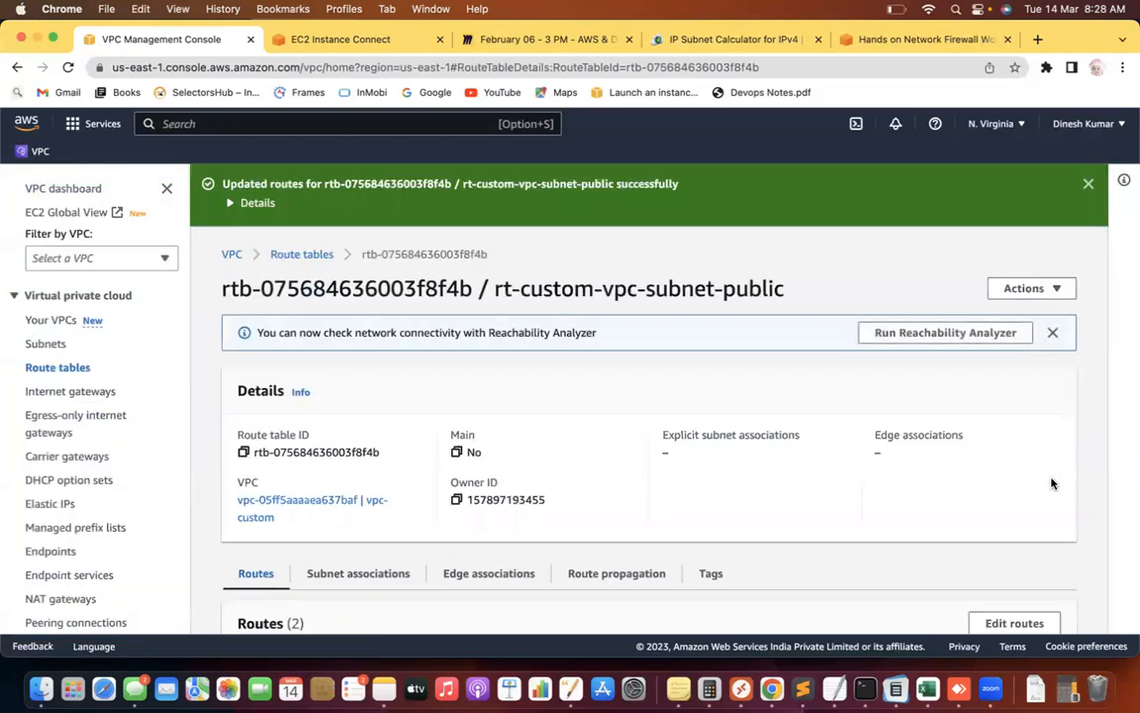
scroll(849, 250, down, 2)
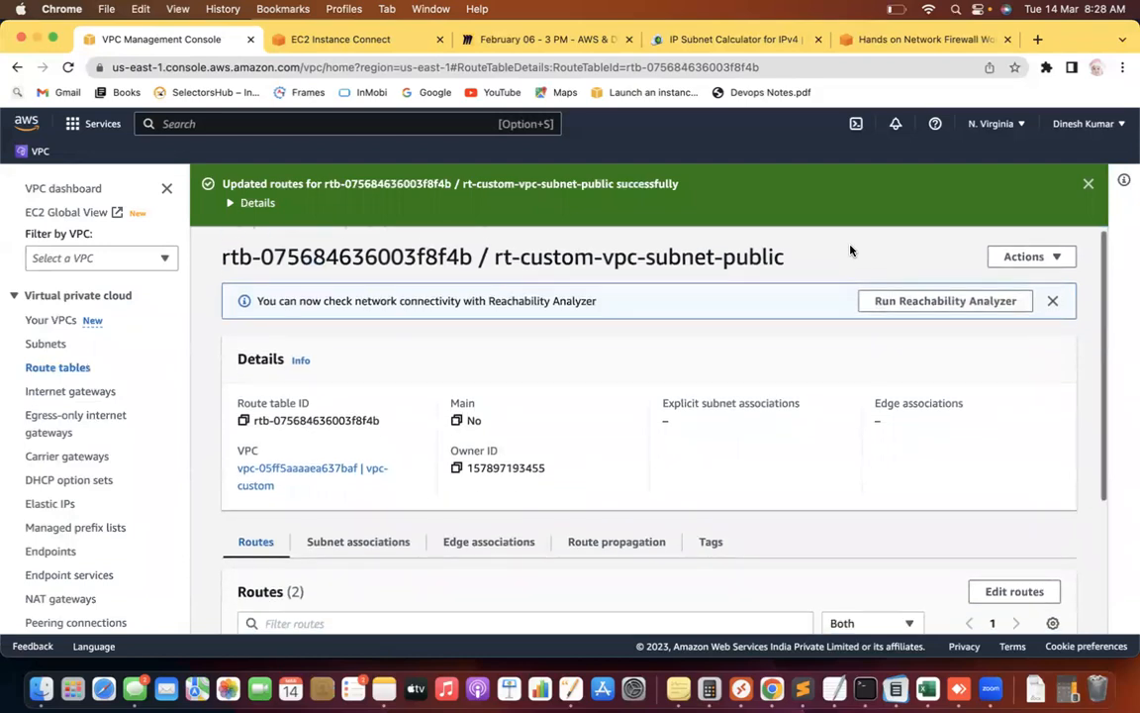
scroll(849, 250, down, 3)
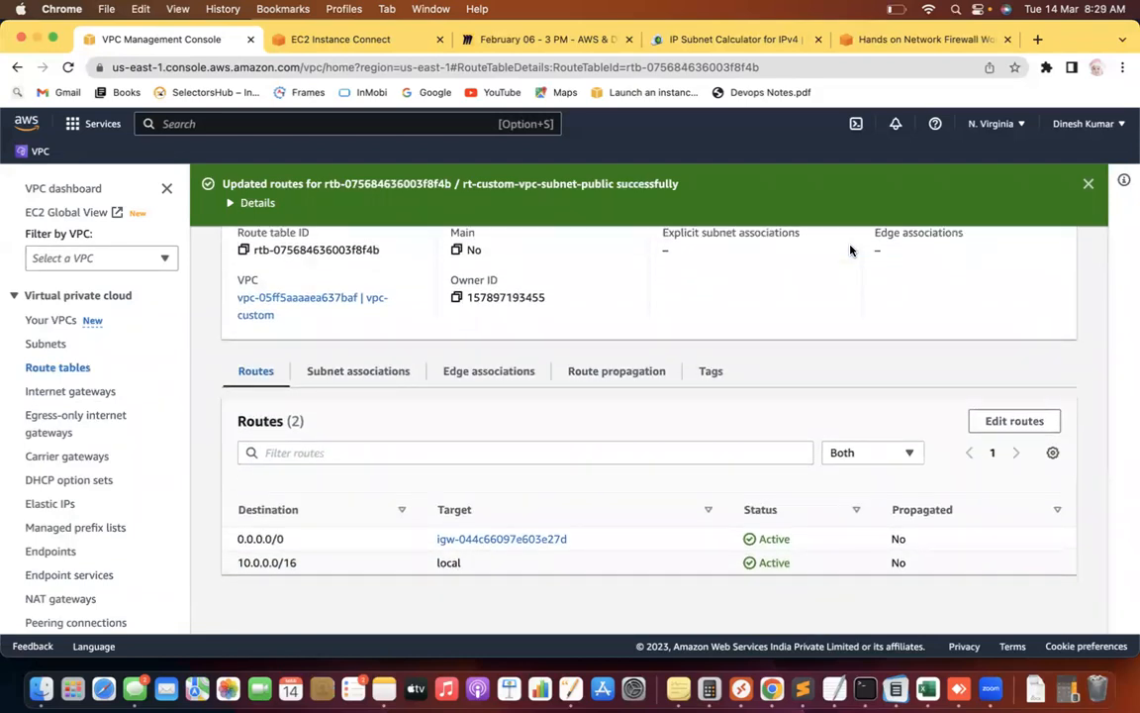
scroll(849, 250, up, 1)
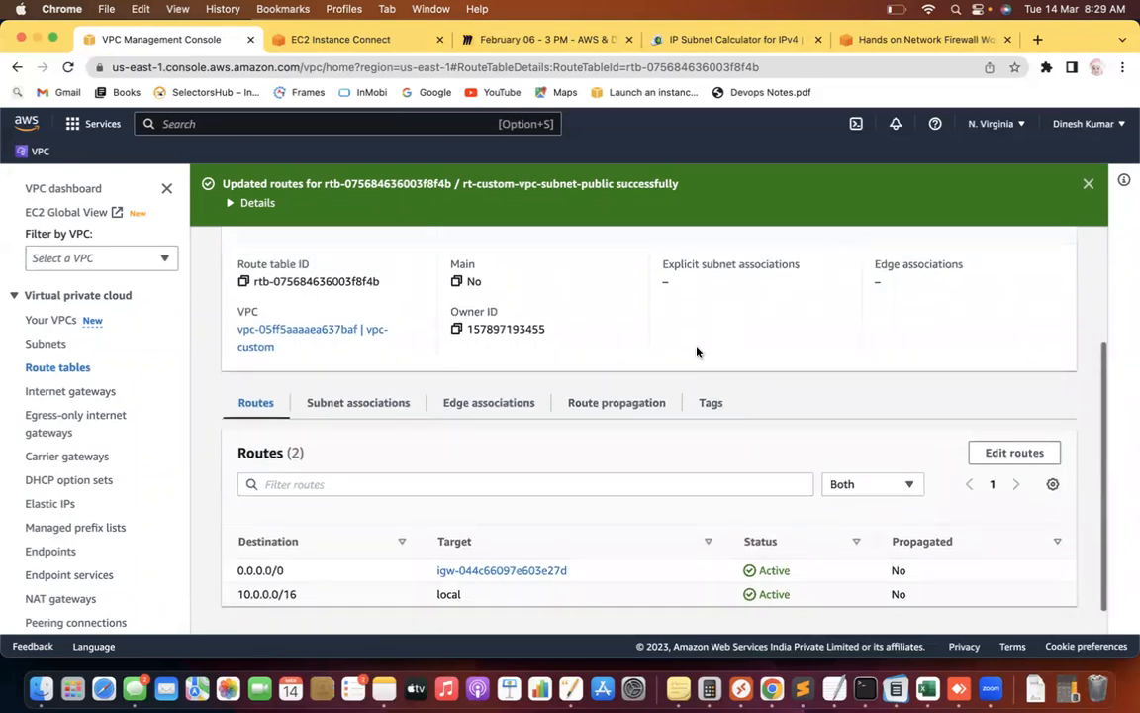
Explicitly associate subnet-custom-public with the rt-custom-vpc-subnet-public route table and save the association.
click(630, 399)
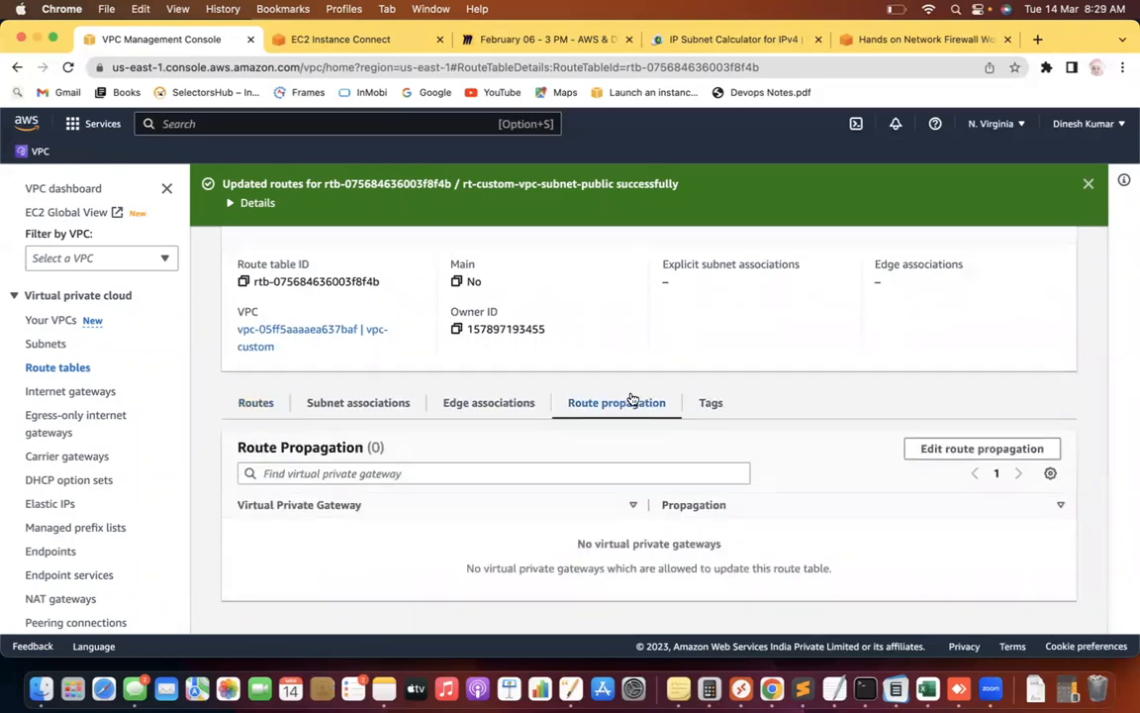
click(460, 412)
click(360, 523)
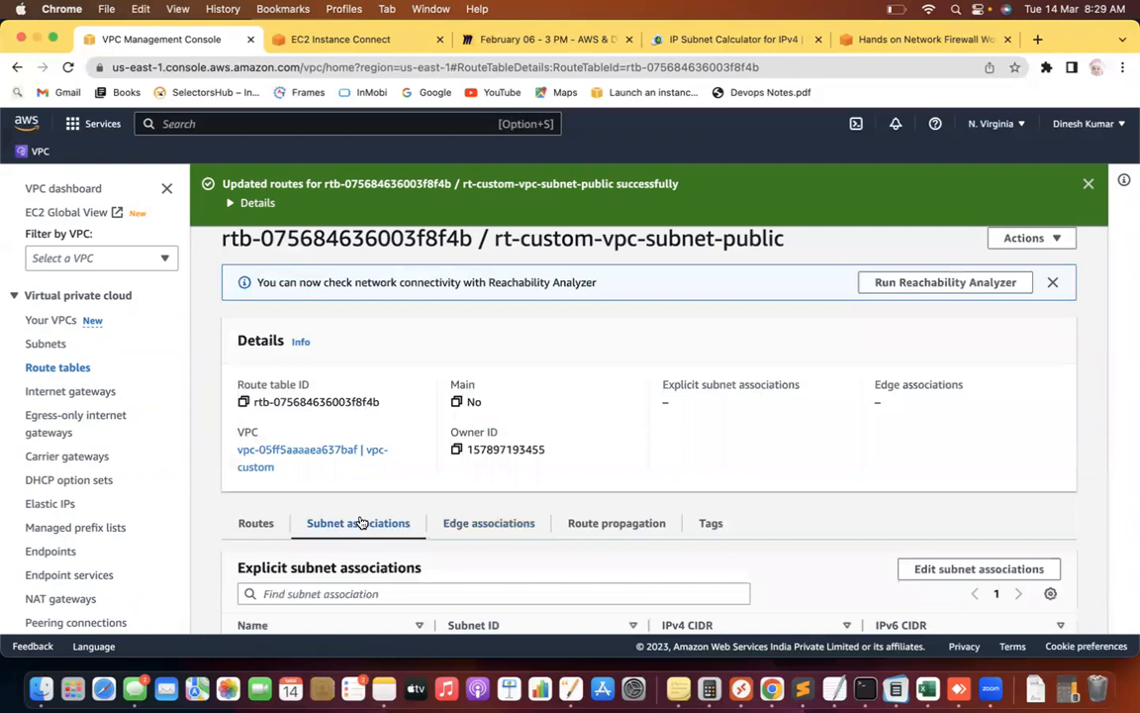
scroll(360, 520, down, 5)
scroll(362, 518, up, 1)
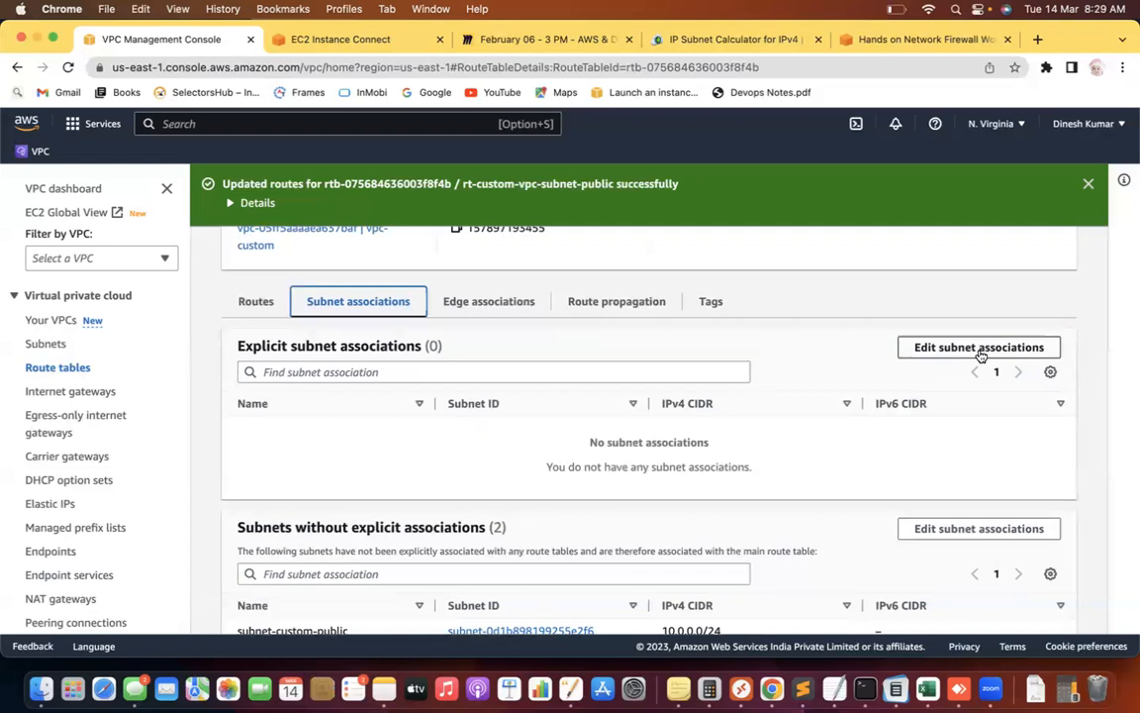
click(979, 347)
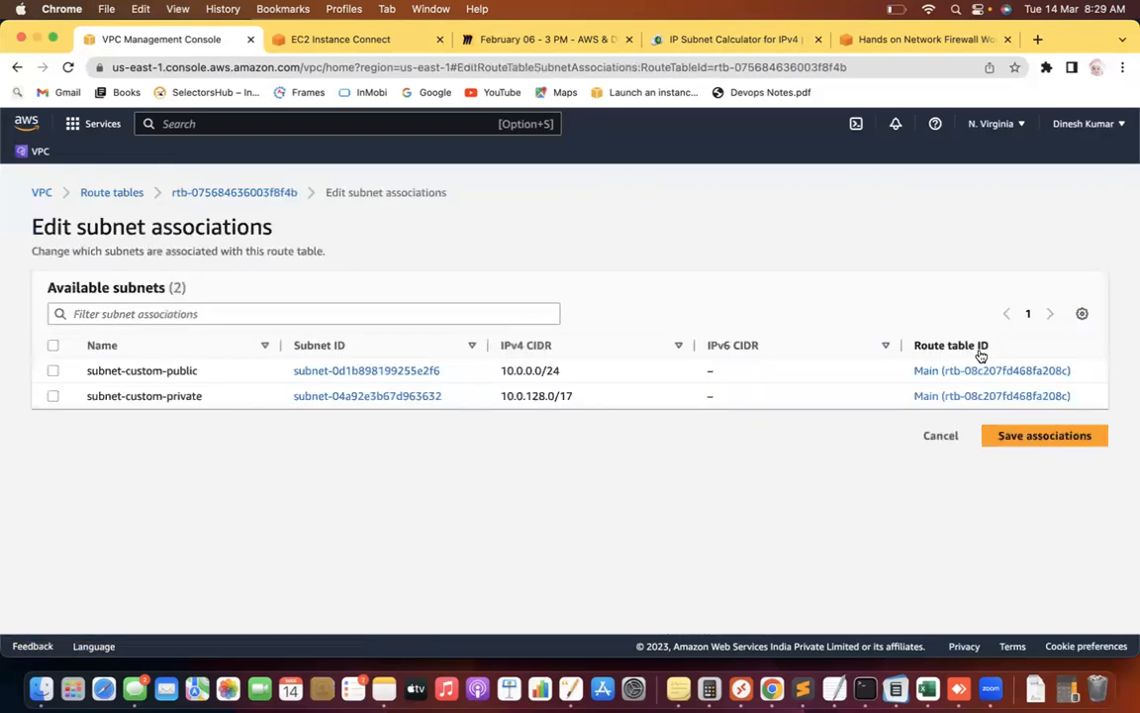
click(54, 371)
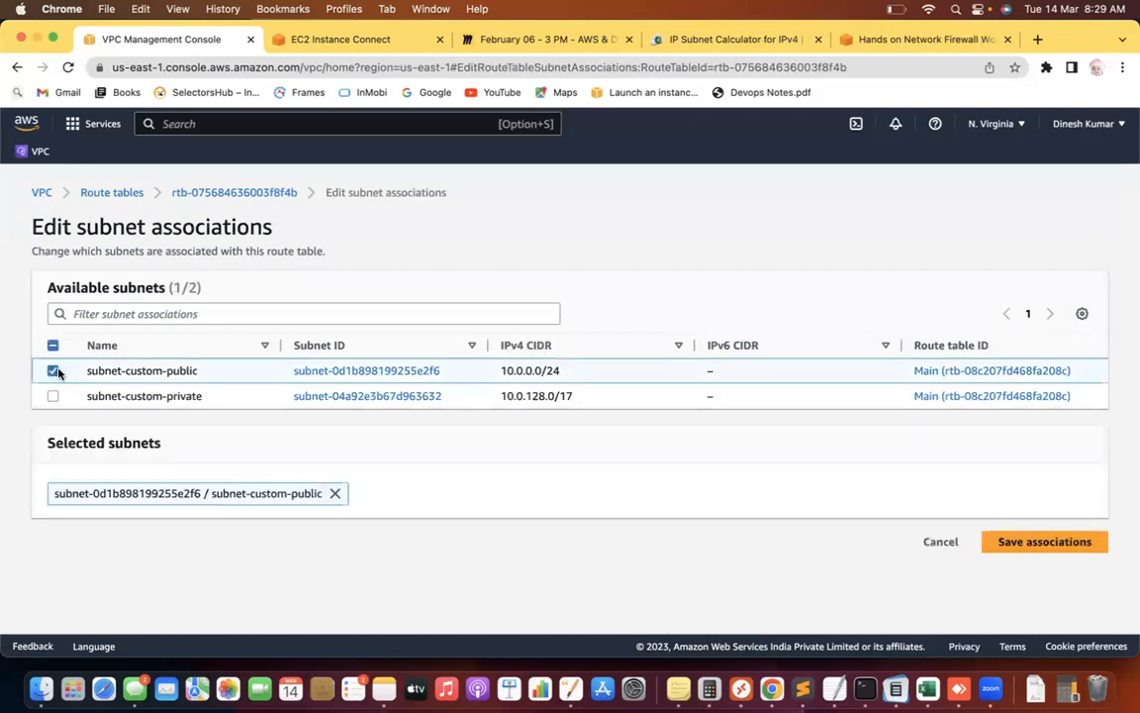
click(1041, 550)
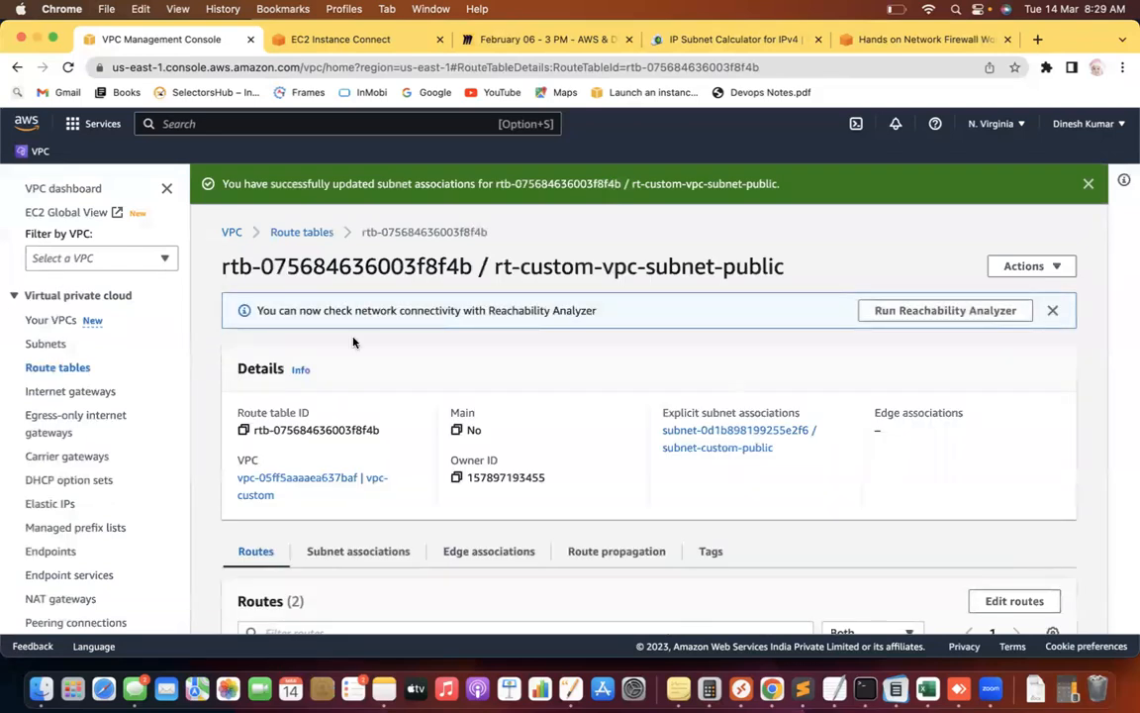
Reload the EC2 Instance Connect page for EC2-Custom-Vpc to retry the terminal connection.
click(326, 40)
click(259, 66)
key(Return)
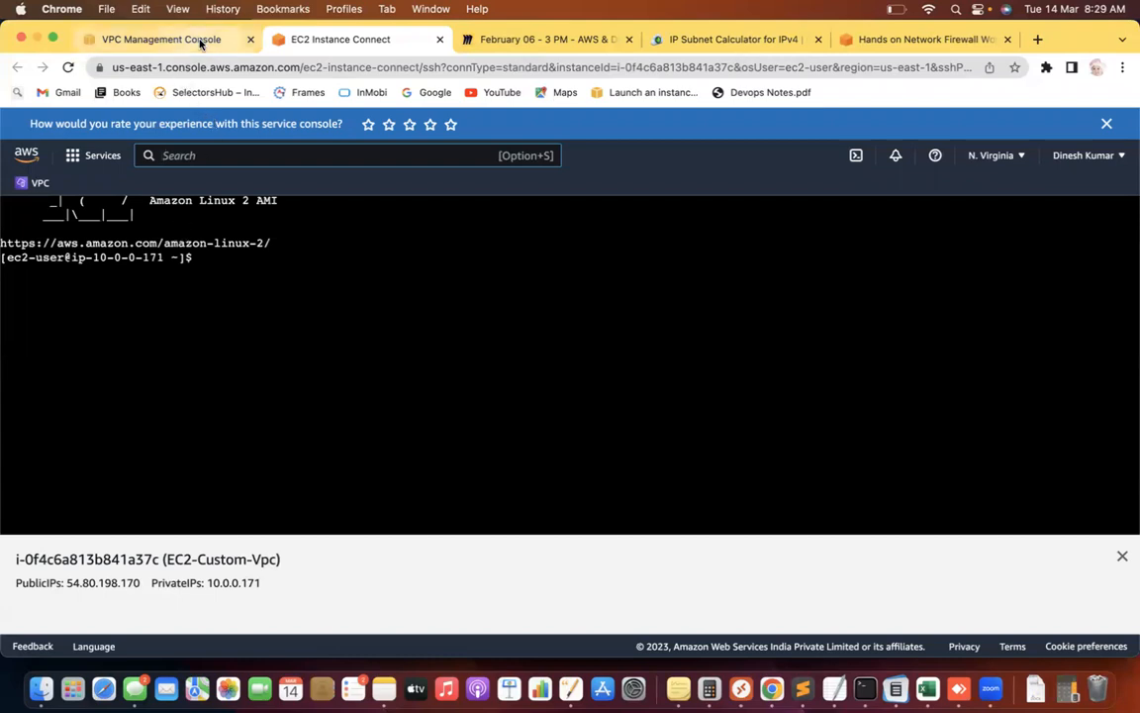
click(201, 44)
click(317, 43)
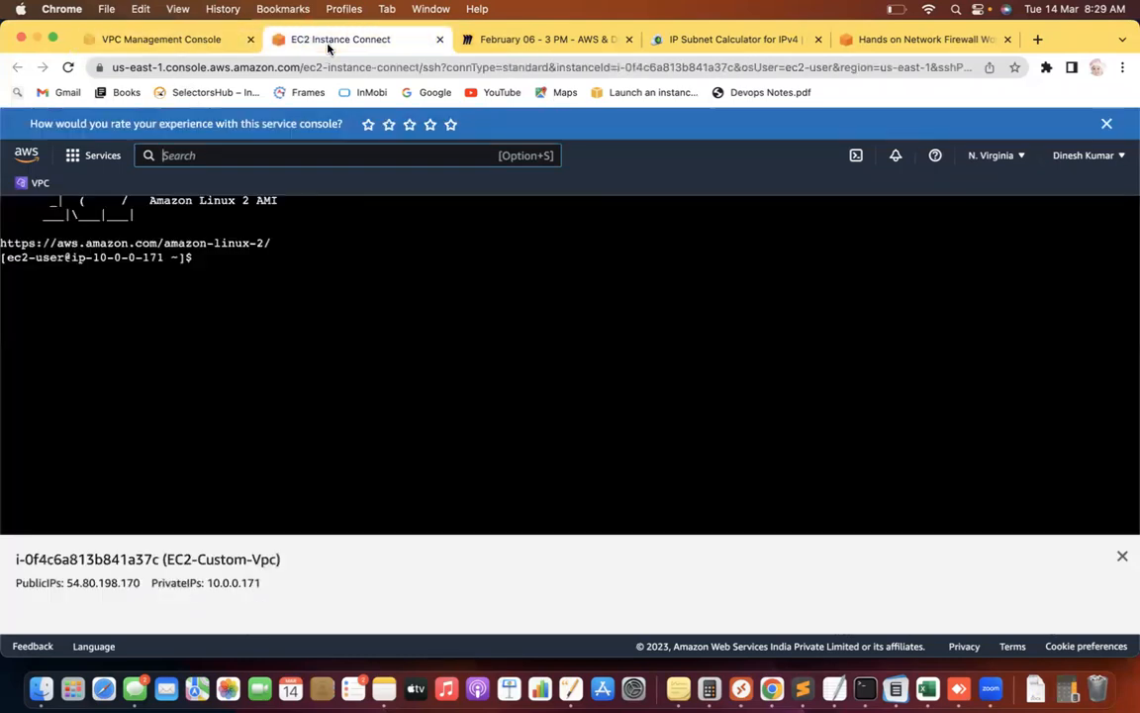
Switch to the Sublime Text notes and add the separate lines "VPC" and "Public Subnet" below the "Connect EC2 instance?" question.
key(super+Tab)
key(super+Tab)
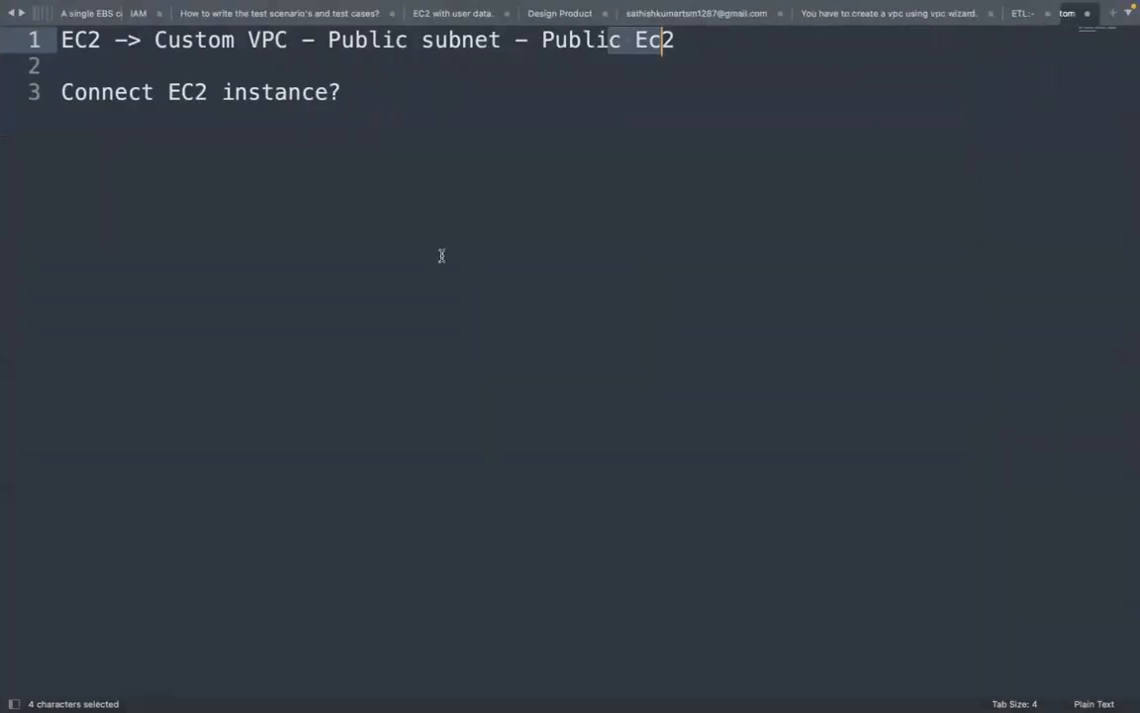
click(373, 95)
key(Return)
key(Return)
key(Return)
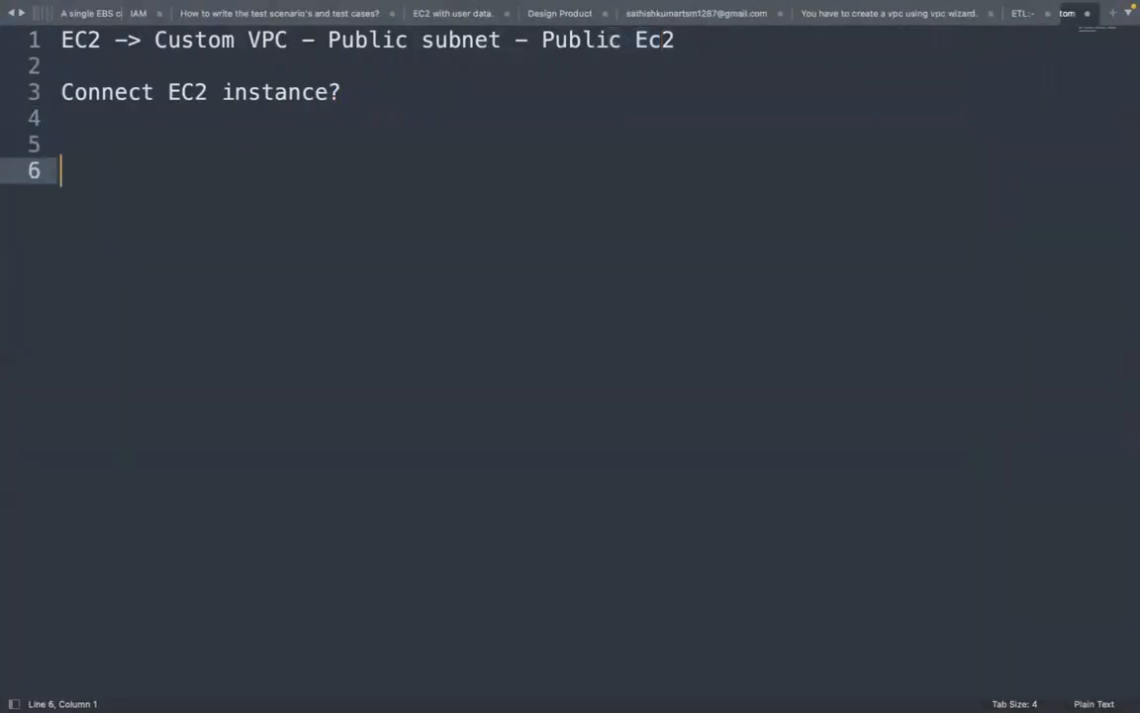
text(VPC)
key(Return)
key(Return)
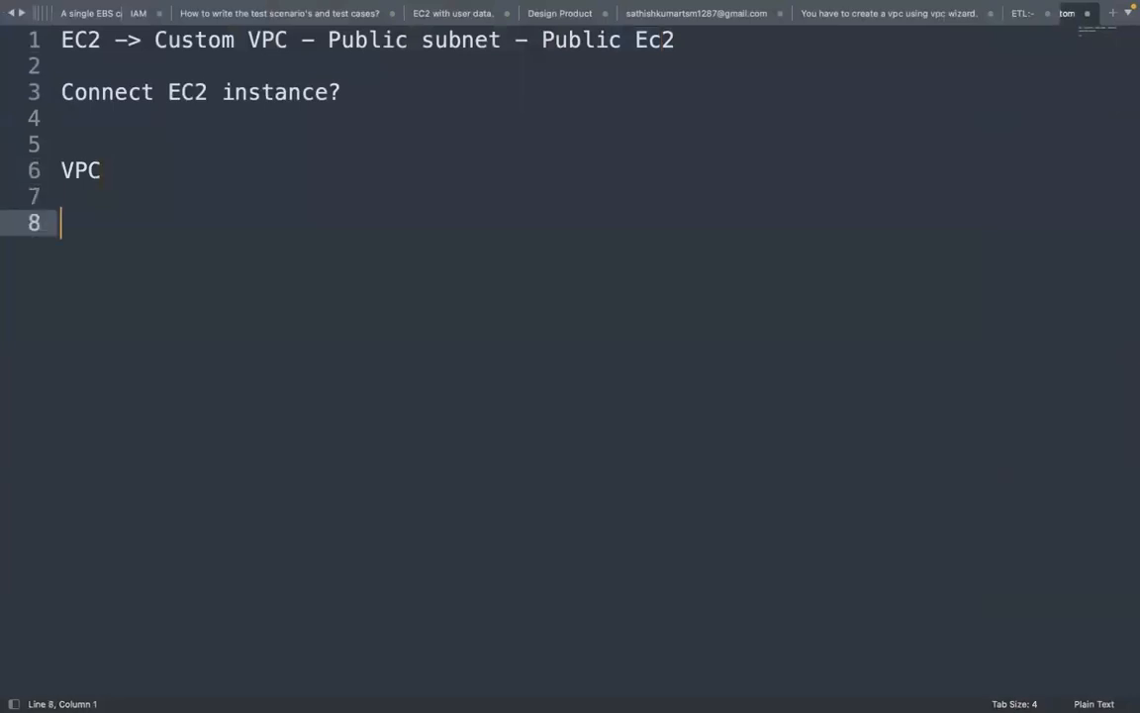
text(Publi)
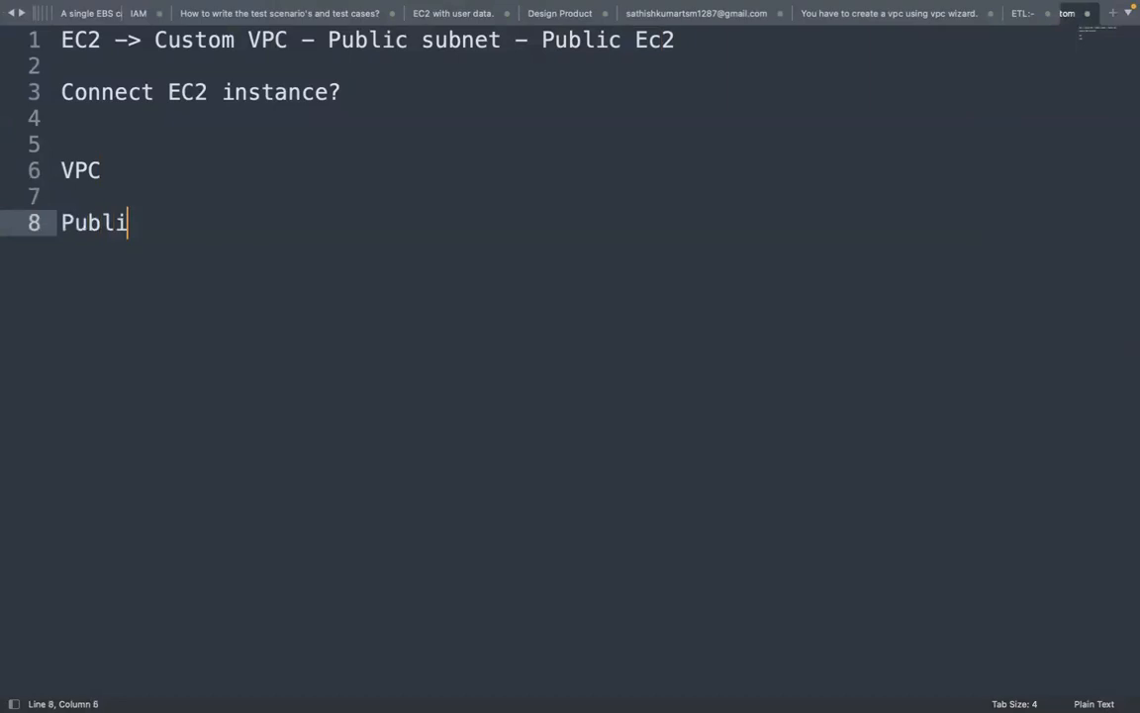
text(c Subnet)
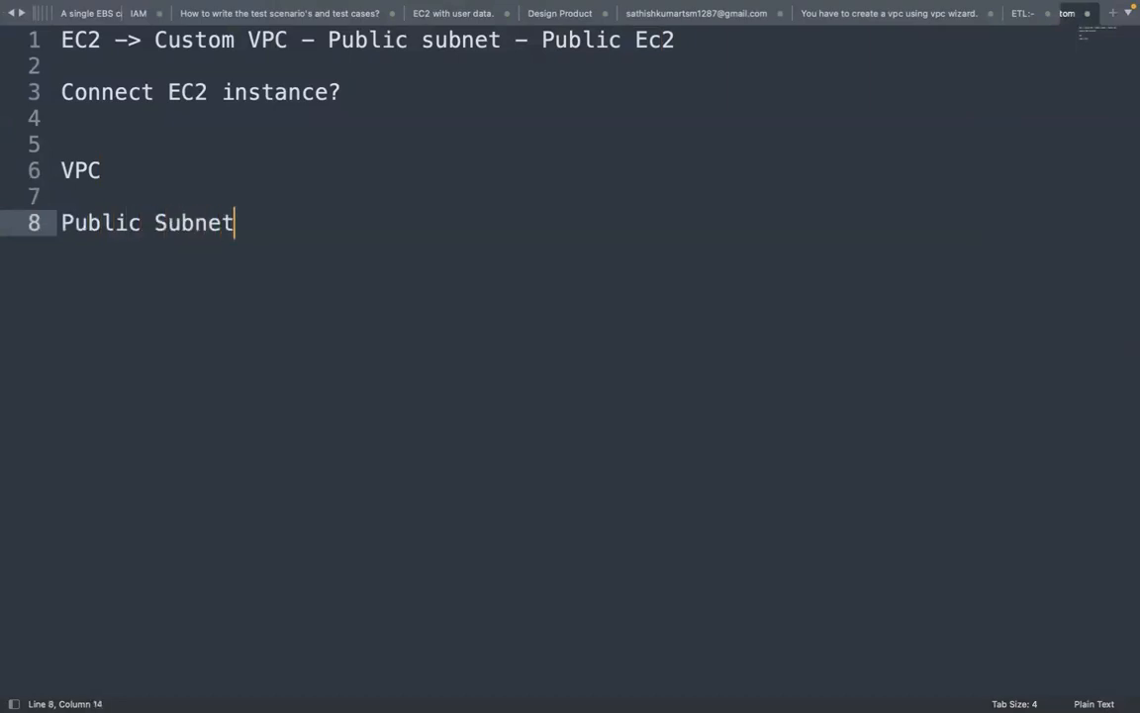
Extend the VPC line of the notes to read "VPC - Main Route table".
click(109, 176)
text(- De)
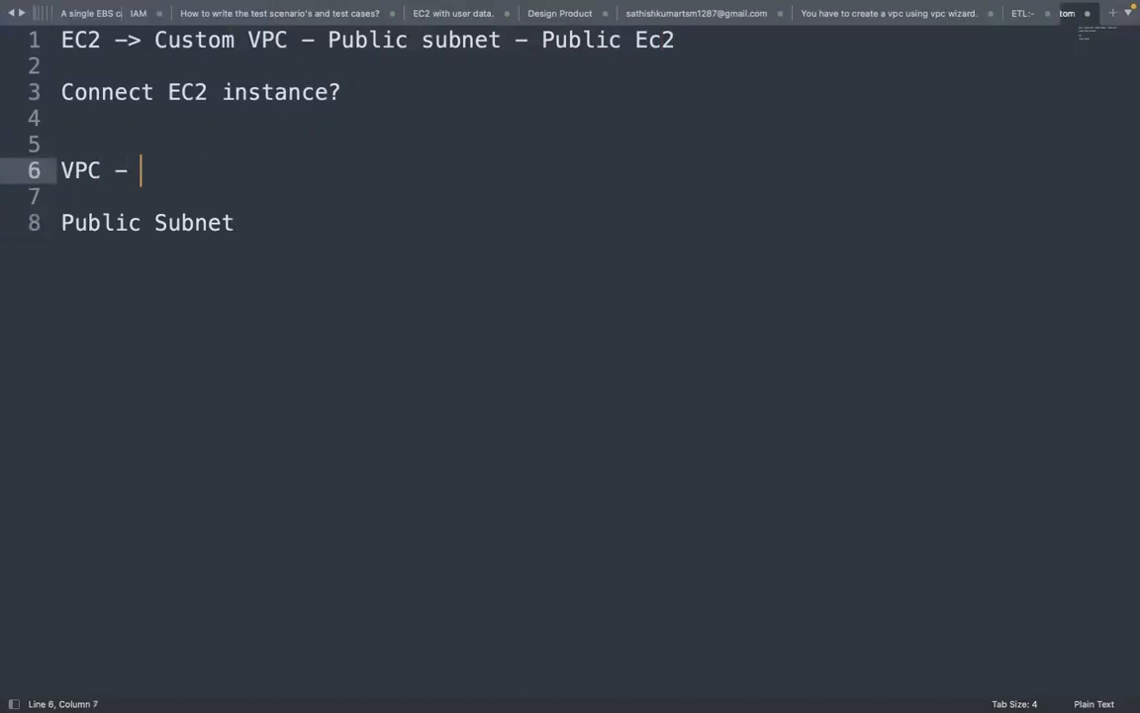
key(BackSpace)
key(BackSpace)
text(Main Route )
text(tra)
key(BackSpace)
key(BackSpace)
text(ab;e)
key(BackSpace)
key(BackSpace)
text(l;e)
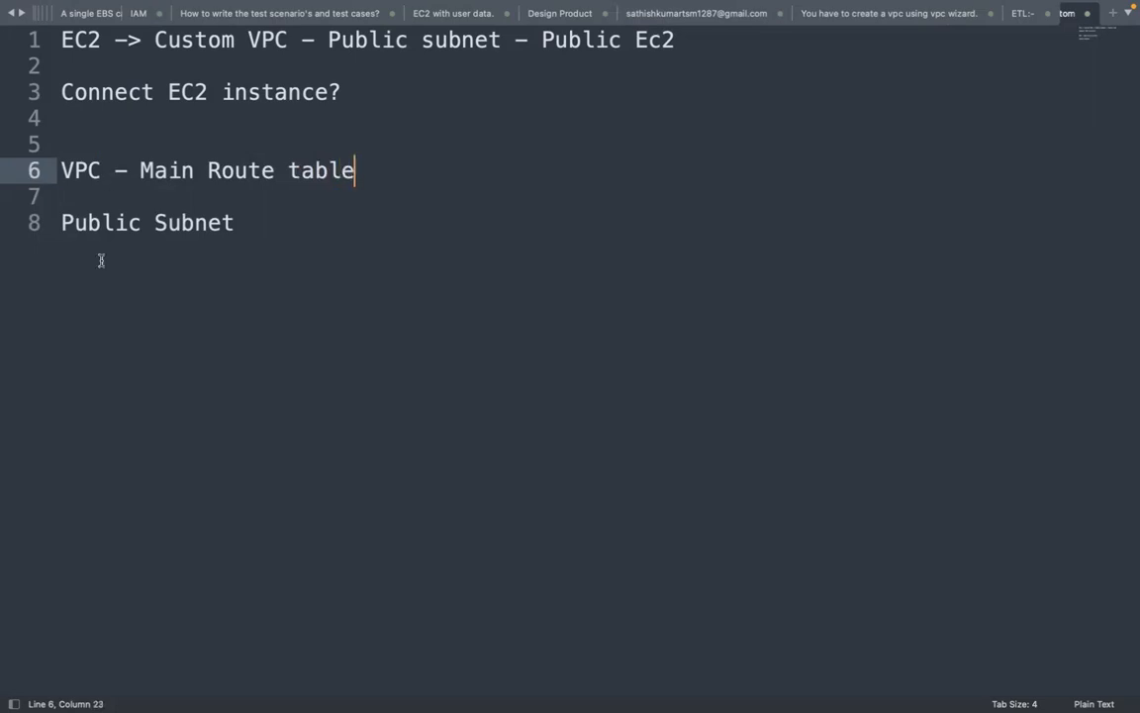
Extend the Public Subnet line of the notes to read "Public Subnet -> Route table".
click(245, 224)
text(->?)
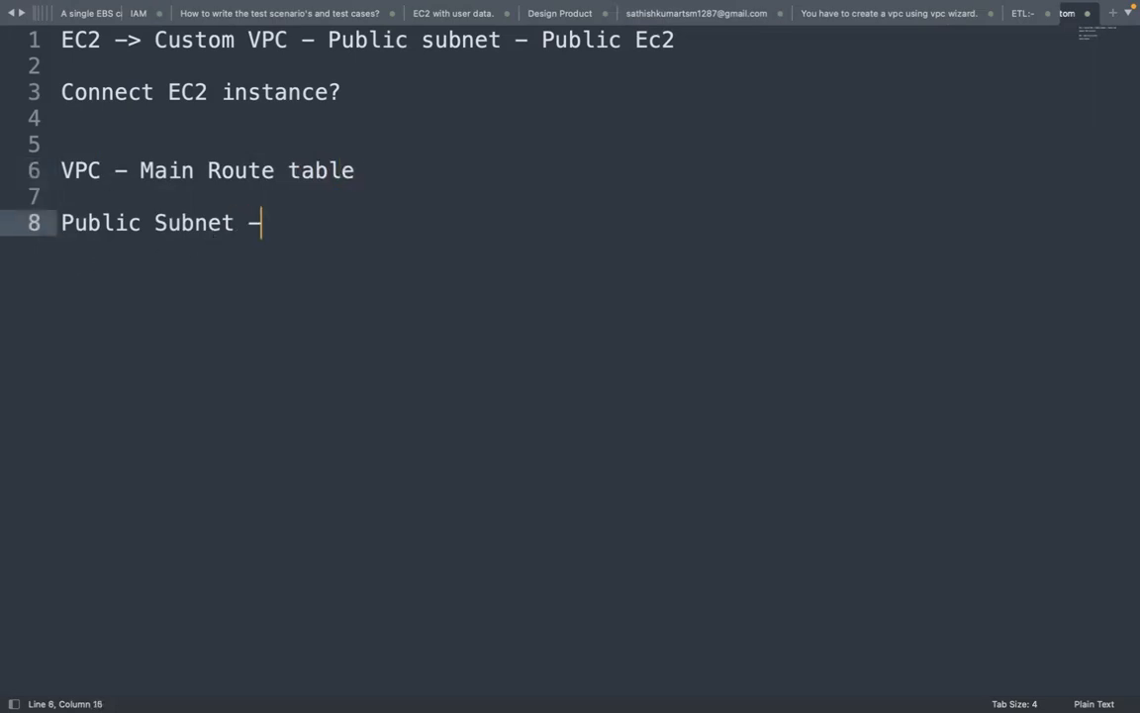
key(BackSpace)
key(BackSpace)
drag(207, 170, 300, 170)
click(281, 228)
text(Rou)
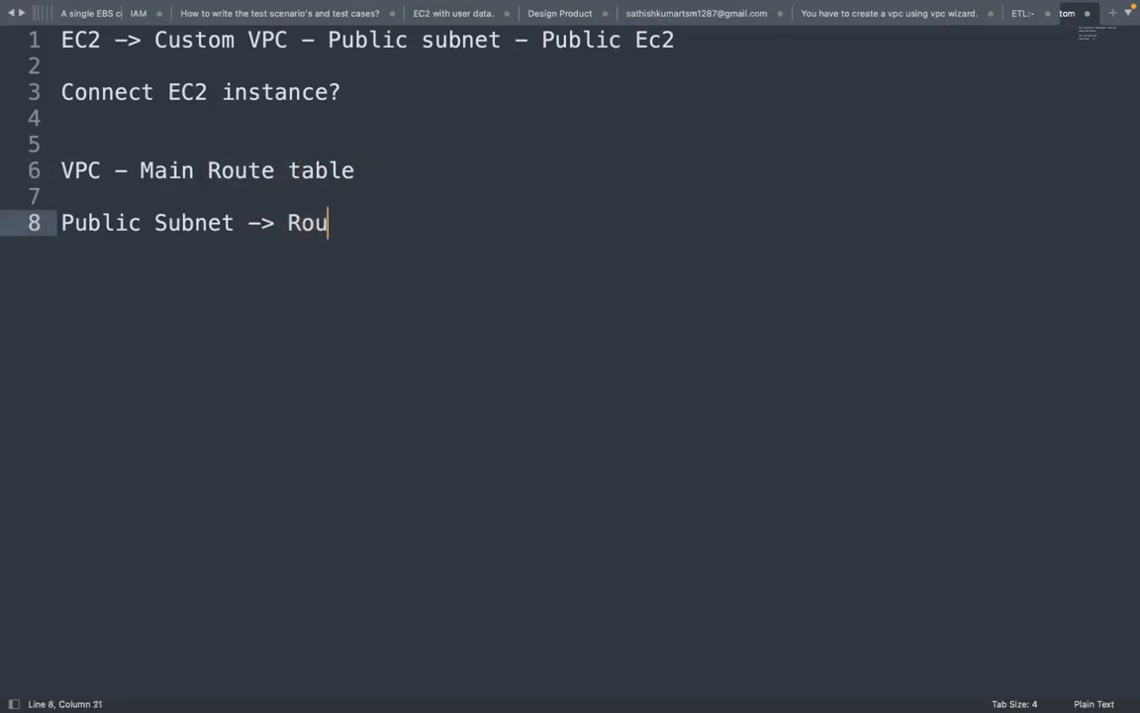
text(te table)
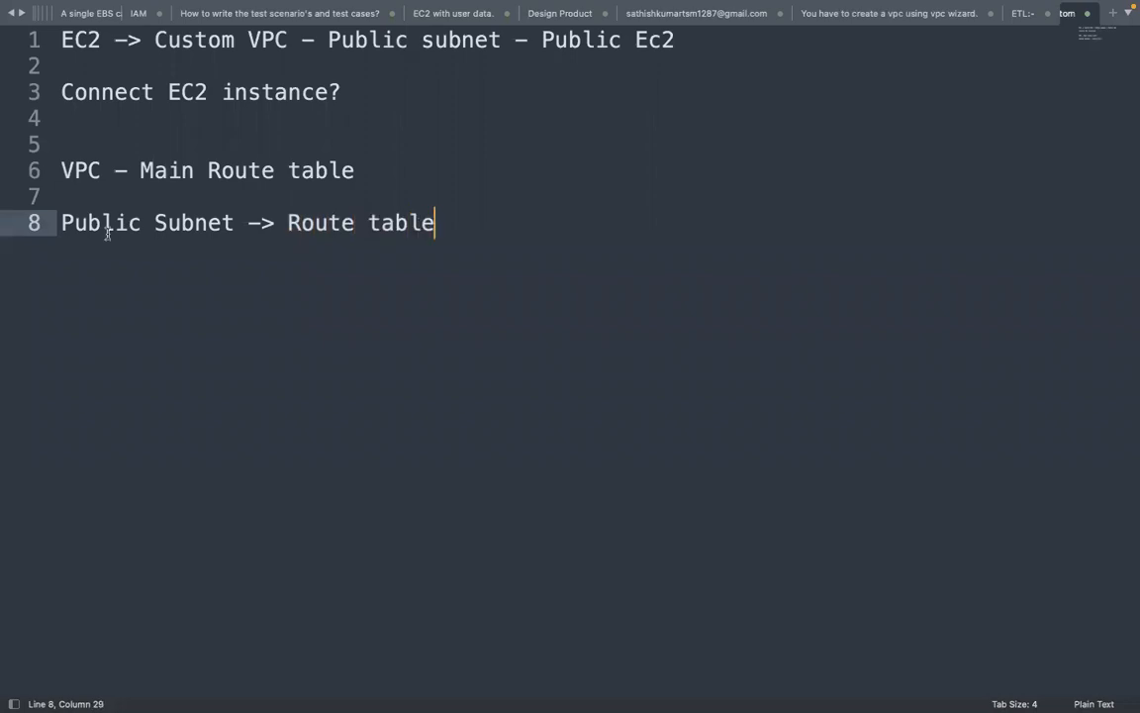
drag(101, 223, 220, 223)
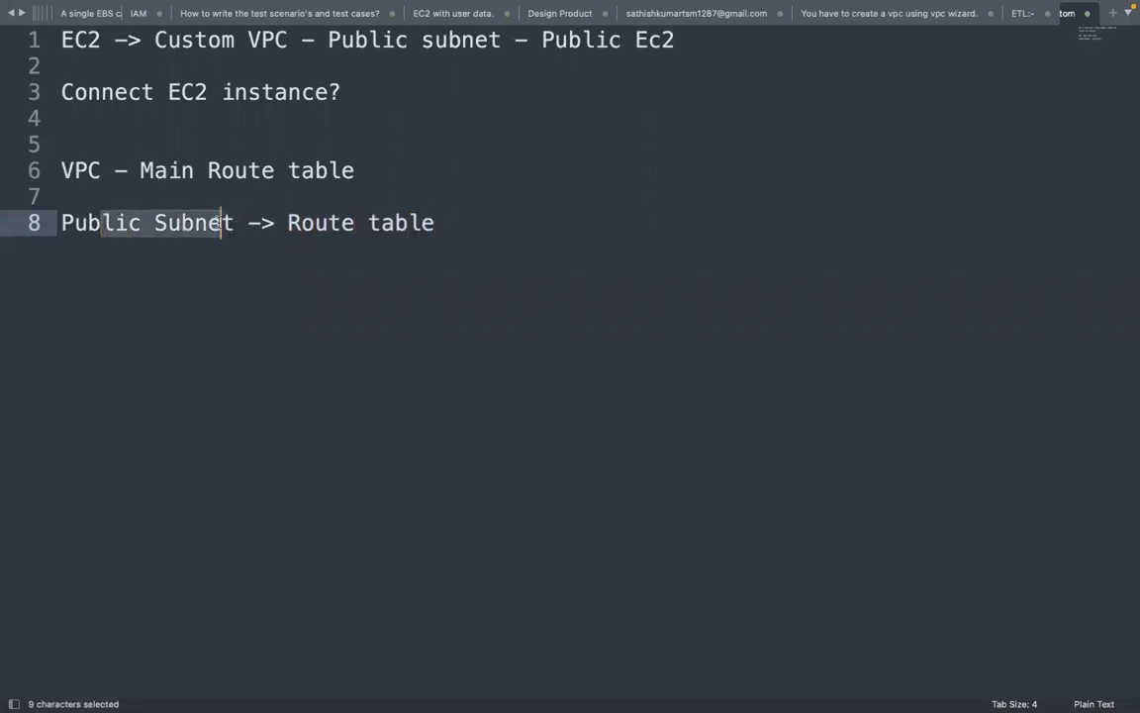
Add the line "Ec2 -> Custom vpc --> Connect --> Failure" three lines below the Public Subnet line.
click(454, 223)
key(Return)
key(Return)
key(Return)
text(Ec2 -> Custo)
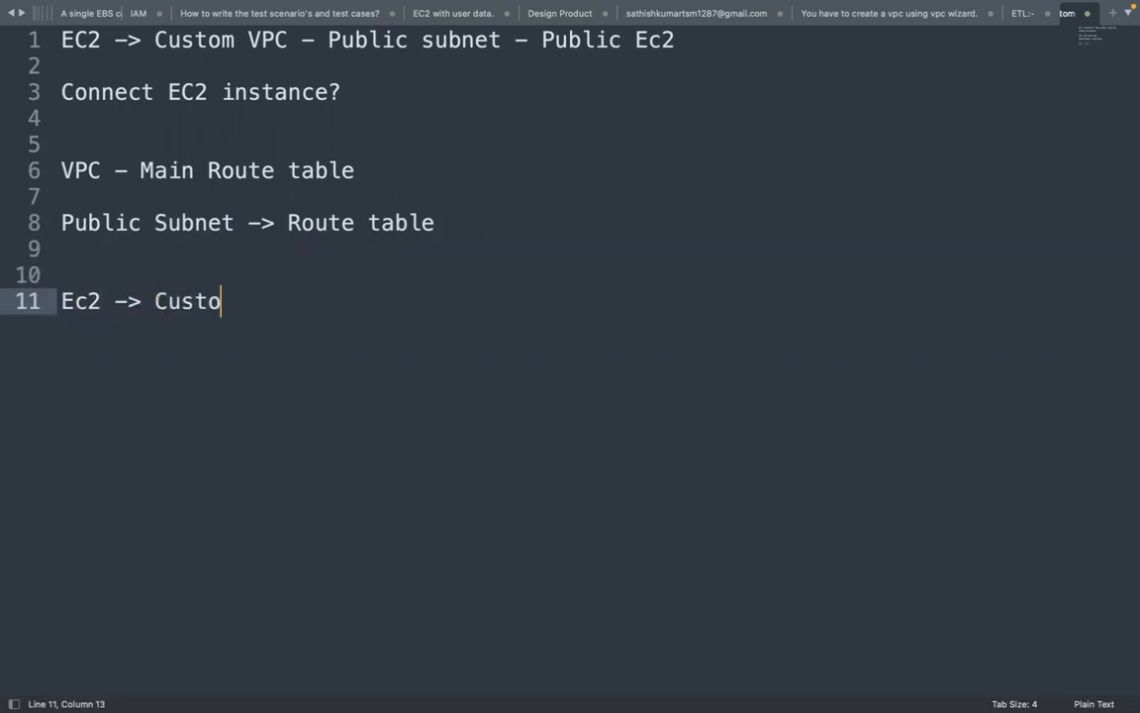
key(BackSpace)
text(m vpc -)
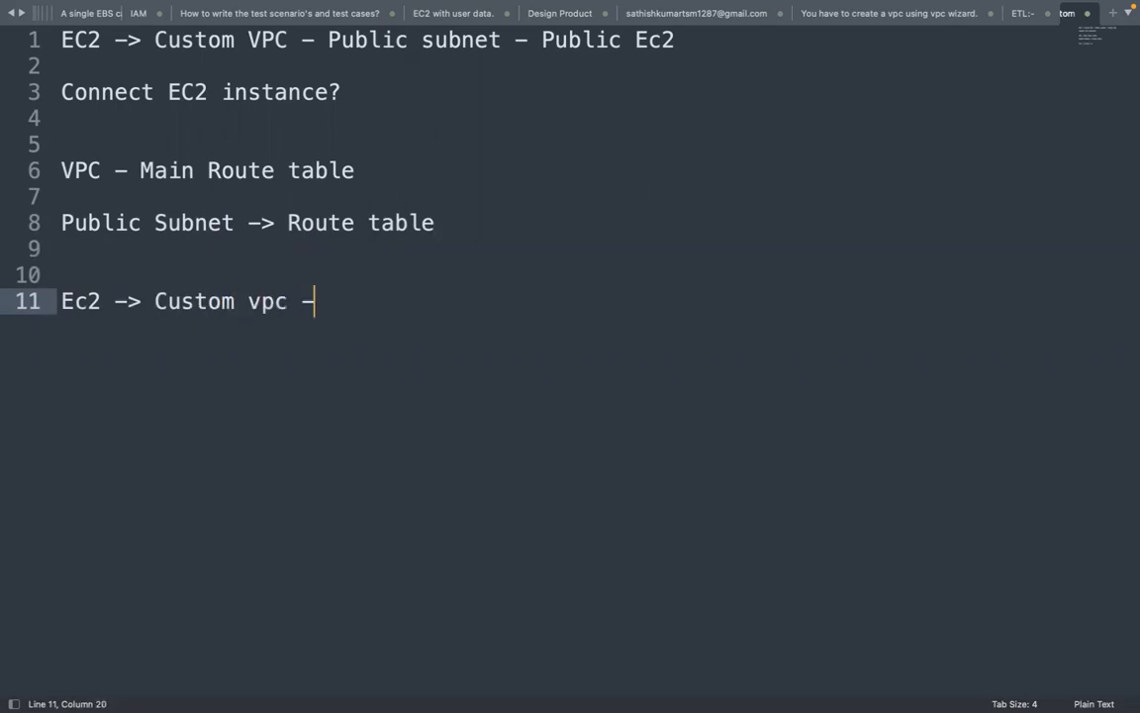
text(-> Connect --> Failure)
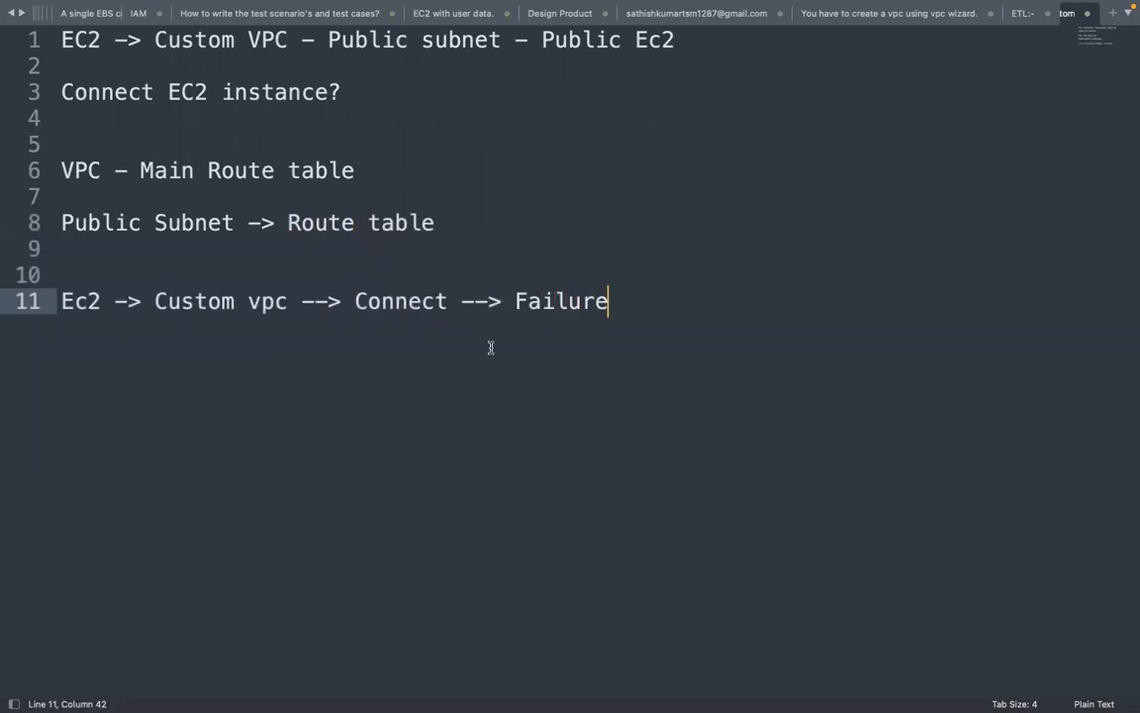
Add the line "IGW Attached to VPC" below the connection failure line, separated by a blank line.
key(Return)
key(Return)
text(IGW)
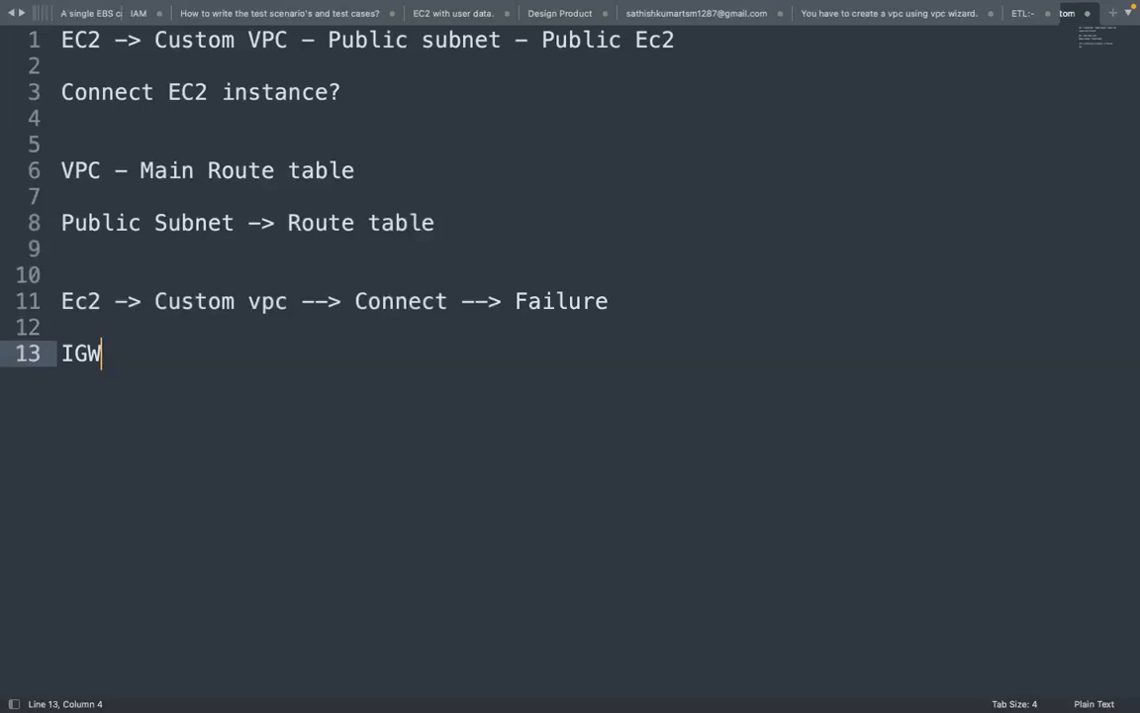
text(Atta)
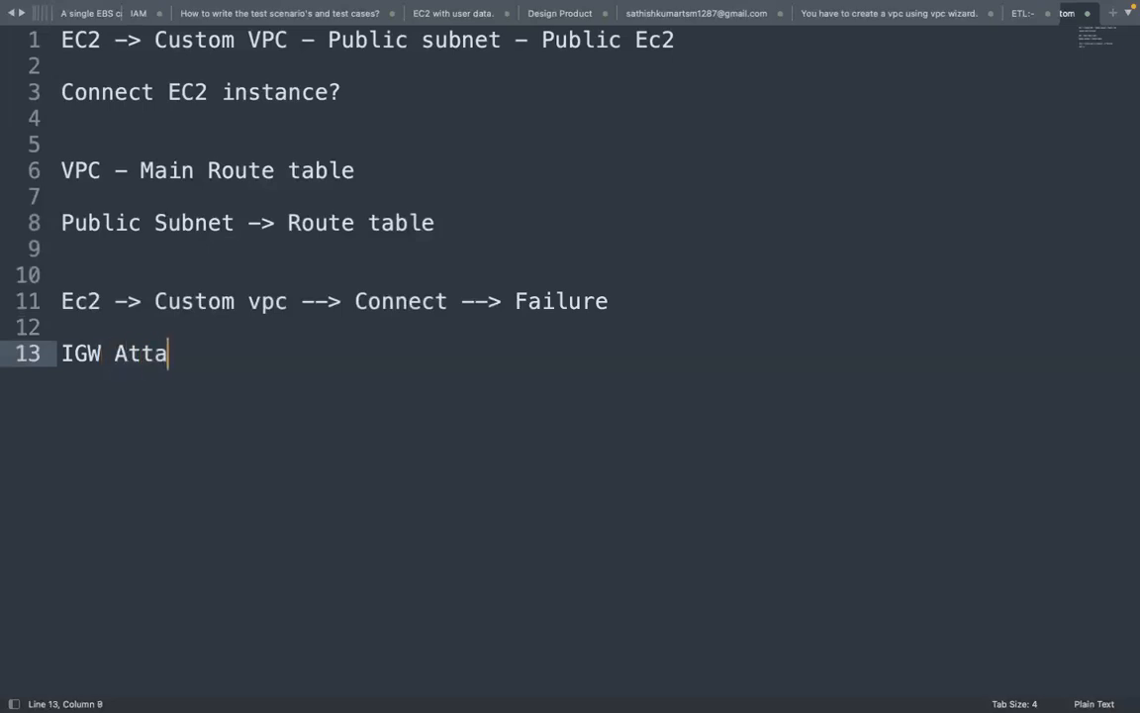
text(ched to VPC)
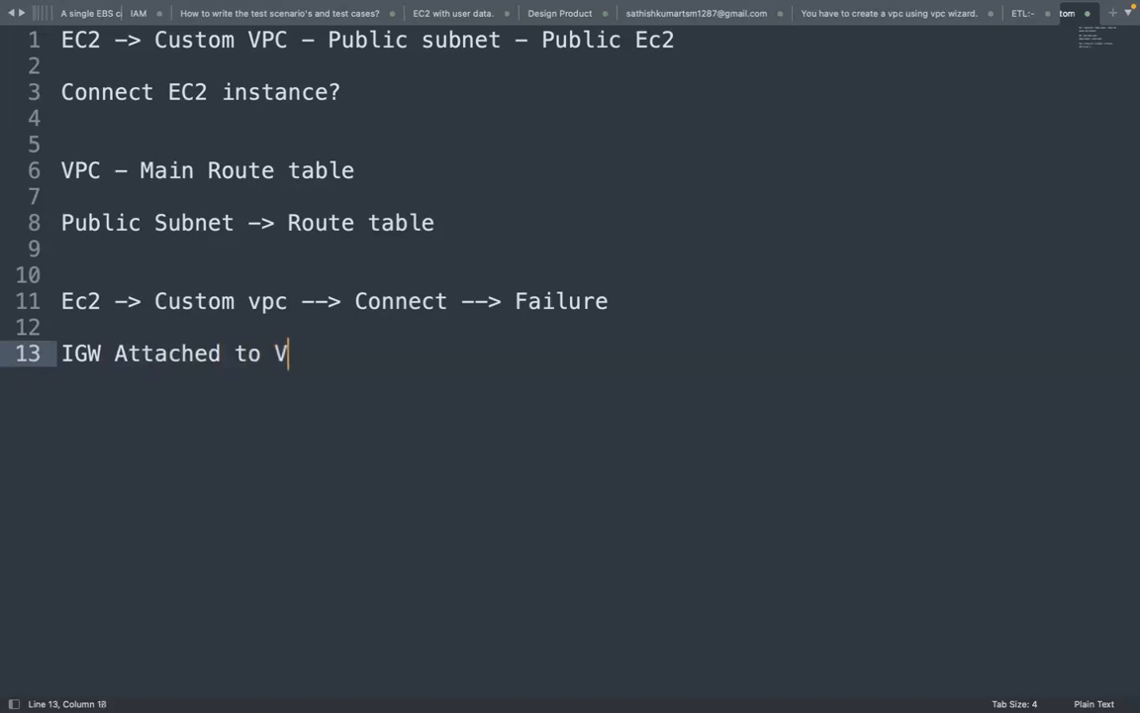
Add the line "Route table -> IGW , Subnet" three lines below the Public Subnet line of the notes.
click(445, 223)
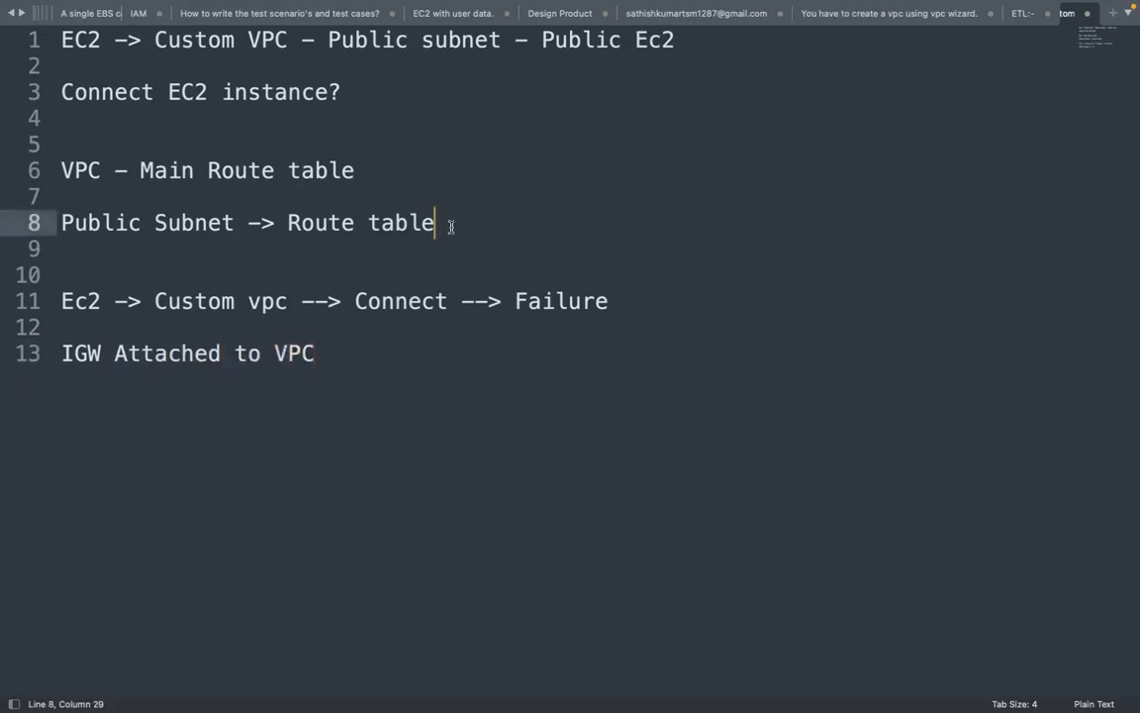
key(Return)
key(Return)
key(Return)
text(Rout)
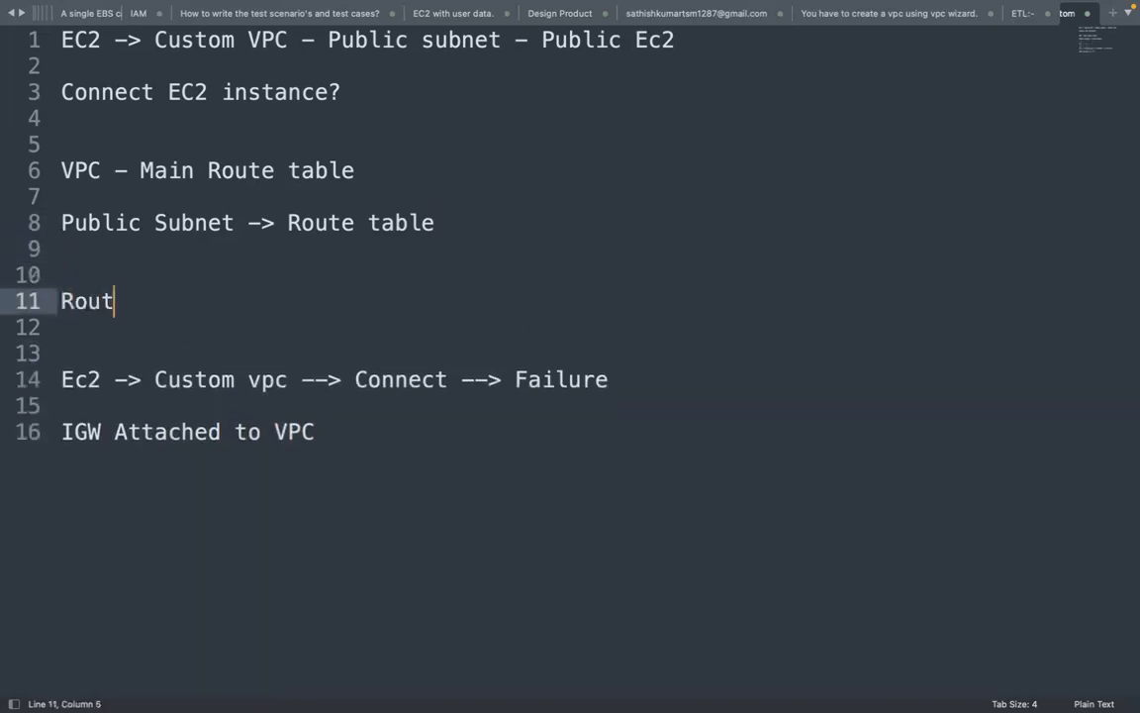
text(e table -> )
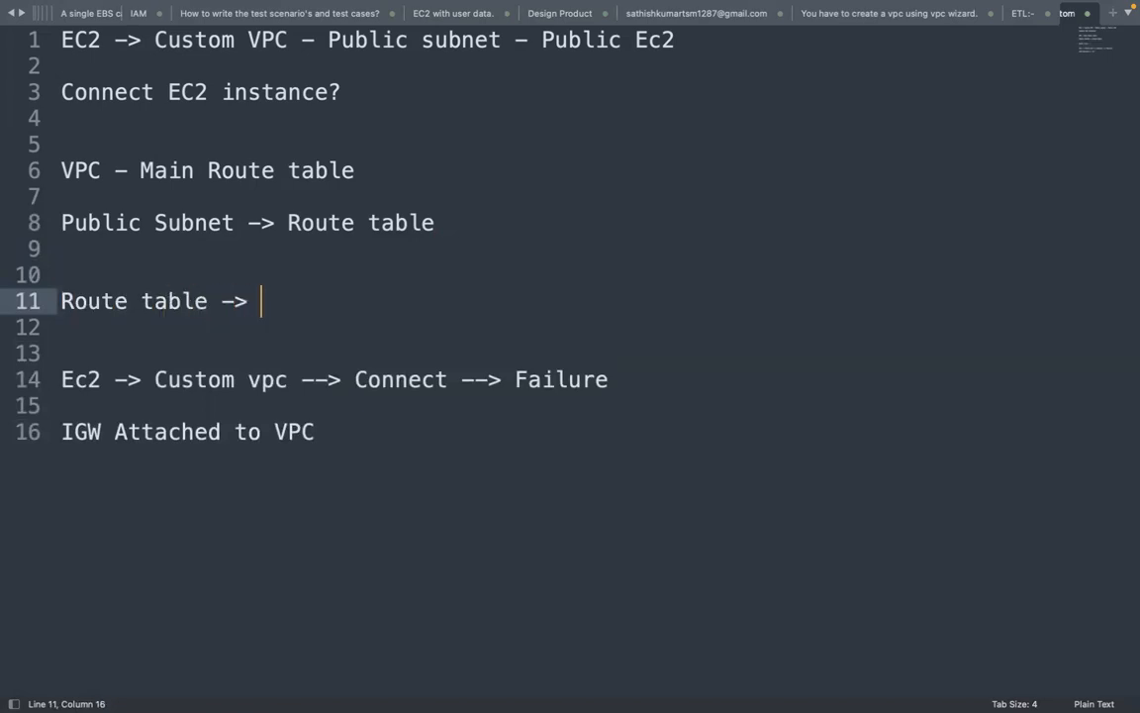
text(IGW ,)
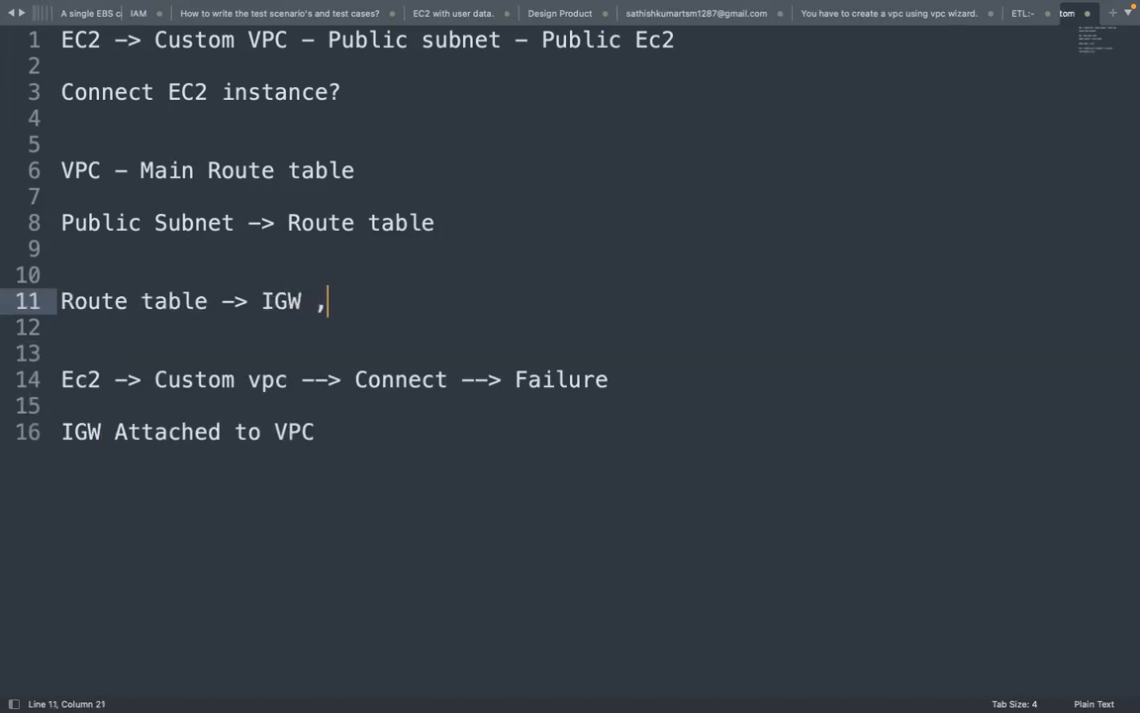
text( Subnet)
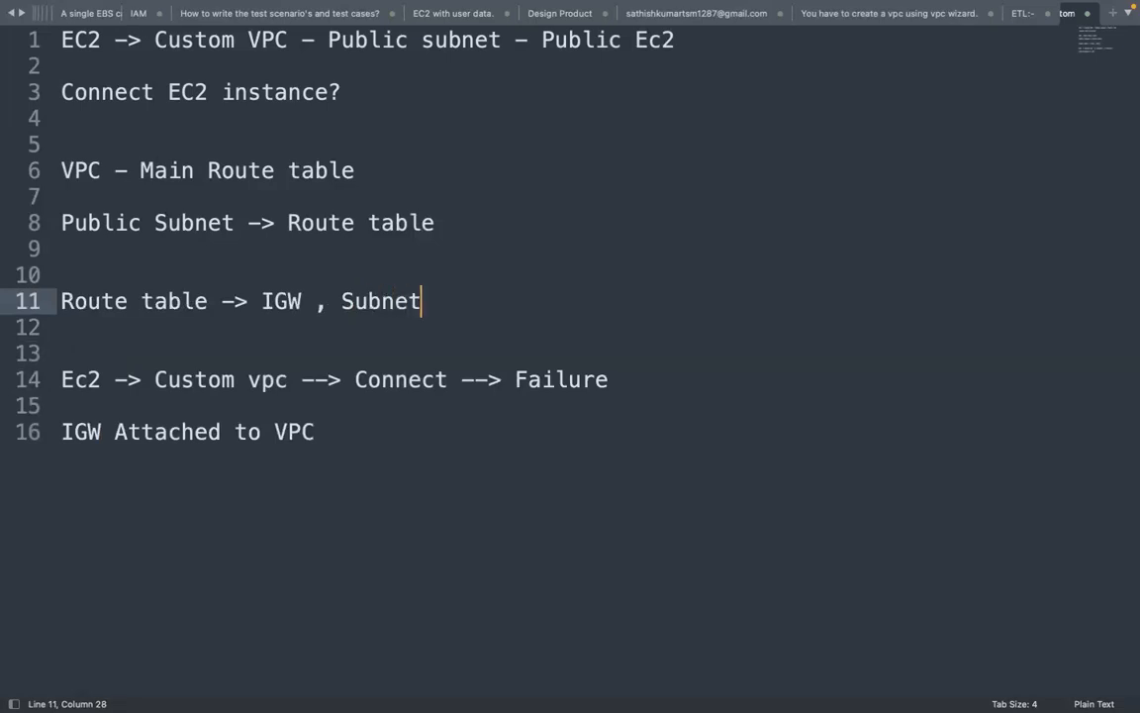
Review the notes on the main route table, public subnet, route table targets, connection failure and internet gateway attachment.
drag(65, 300, 190, 297)
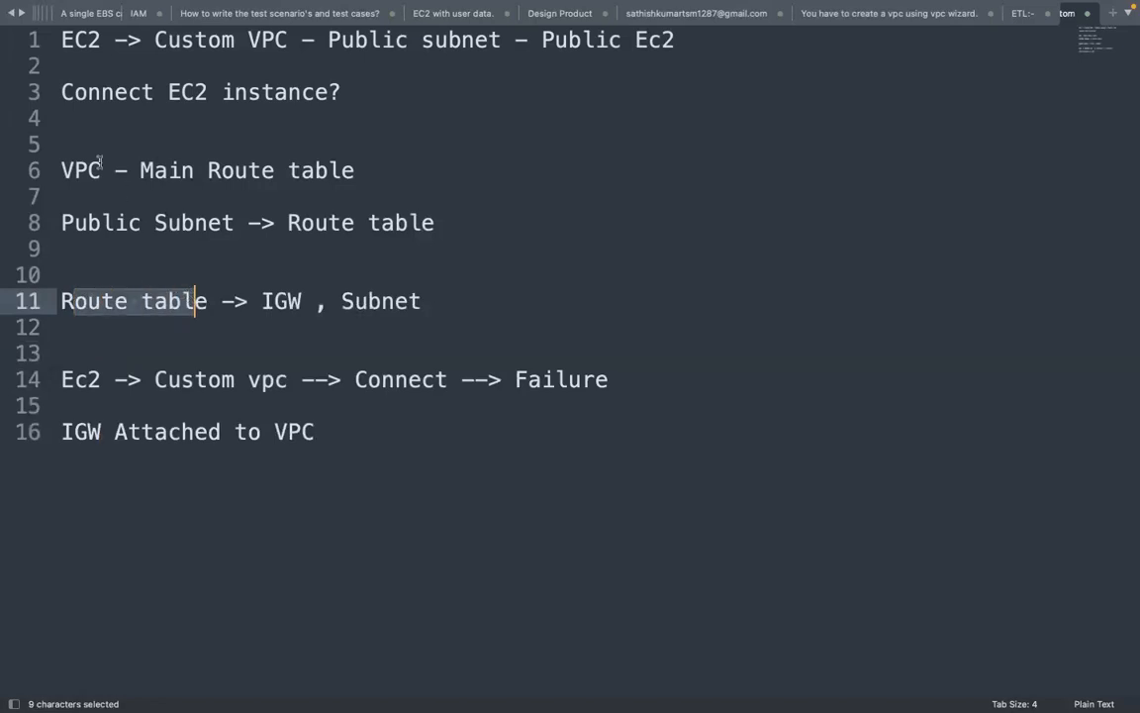
drag(57, 161, 321, 449)
click(321, 448)
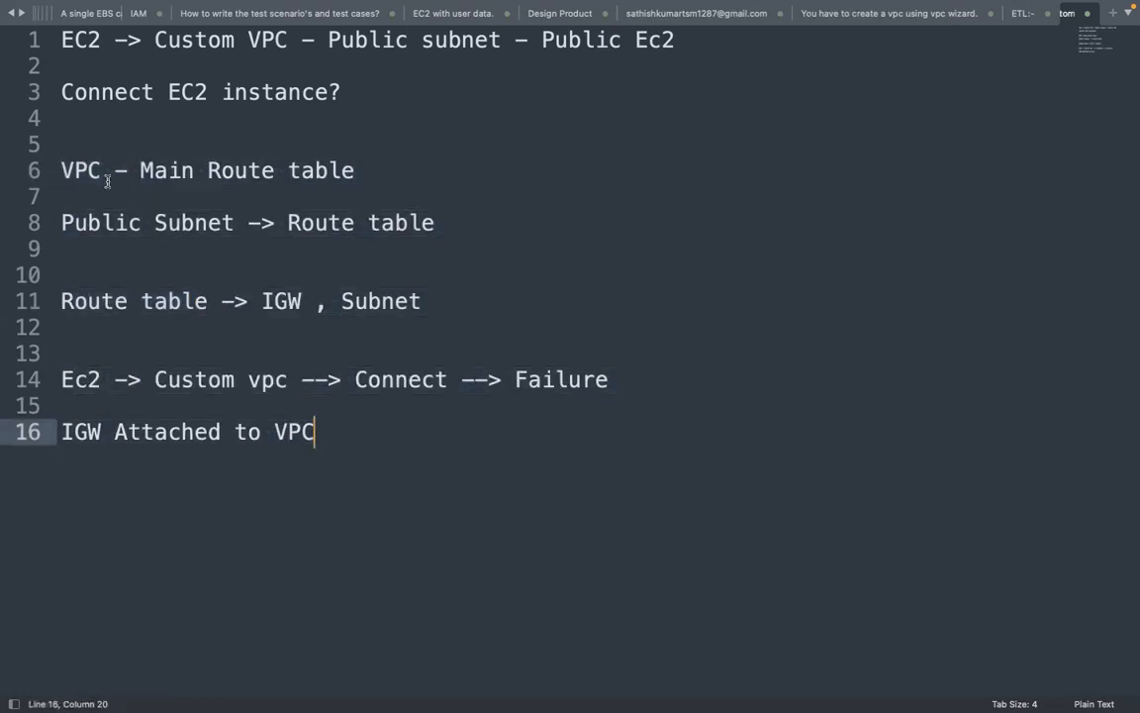
drag(97, 169, 235, 170)
drag(110, 217, 285, 221)
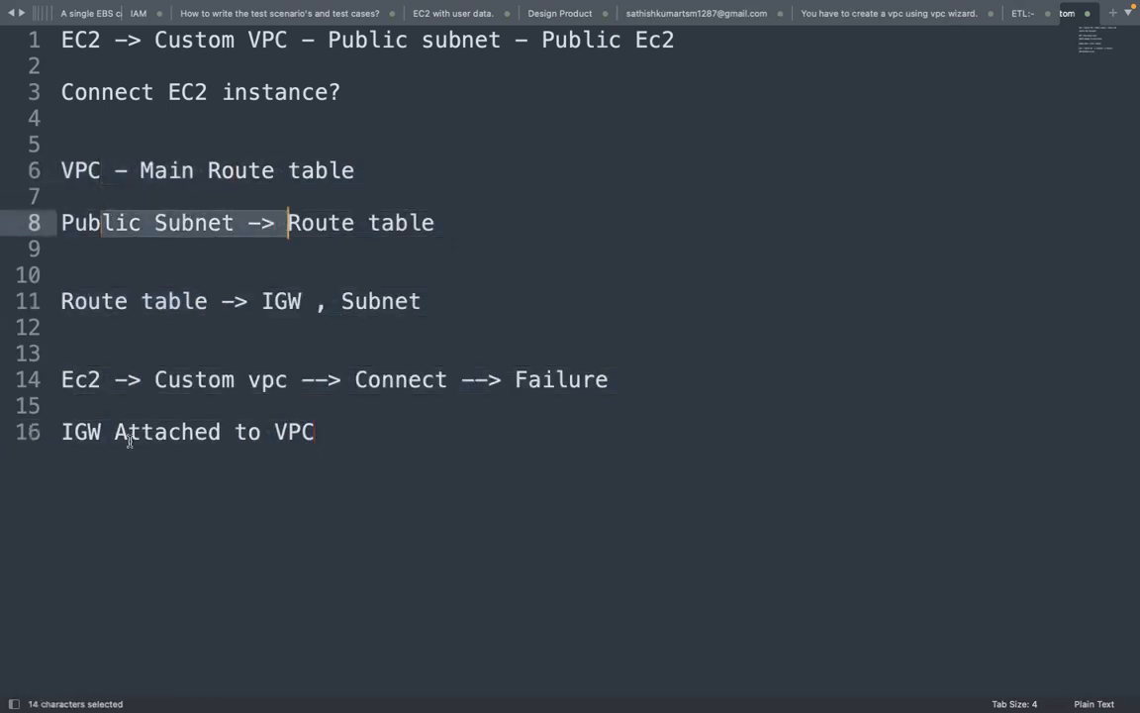
click(77, 376)
drag(62, 432, 155, 432)
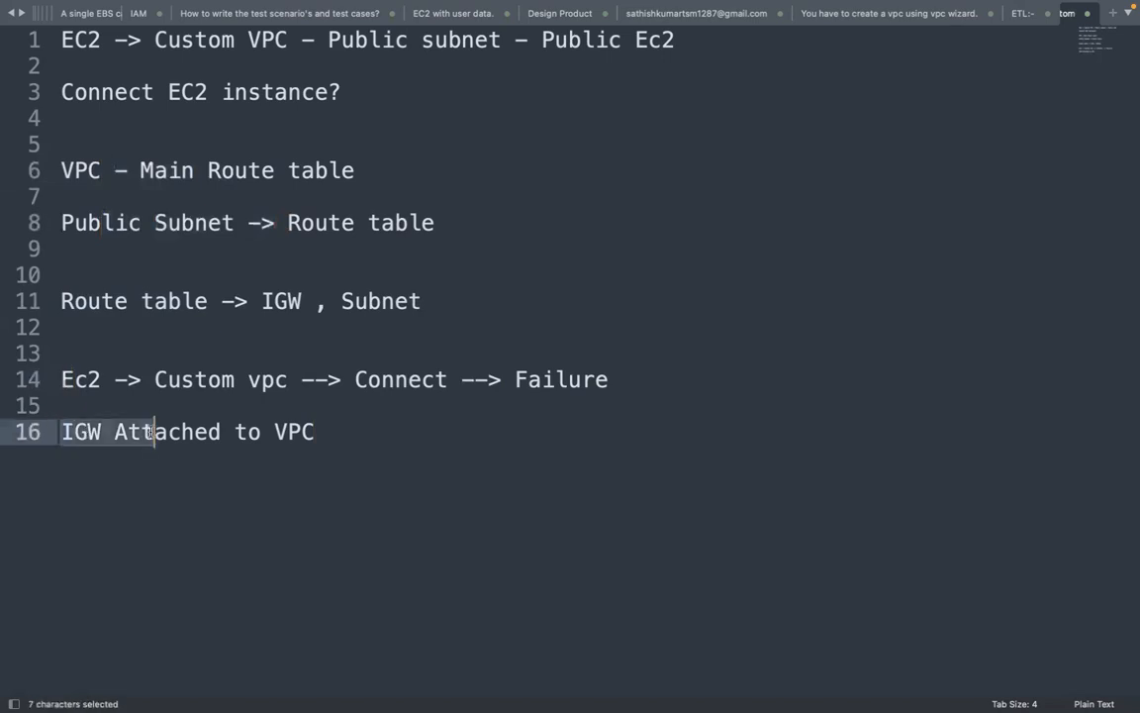
drag(64, 301, 170, 301)
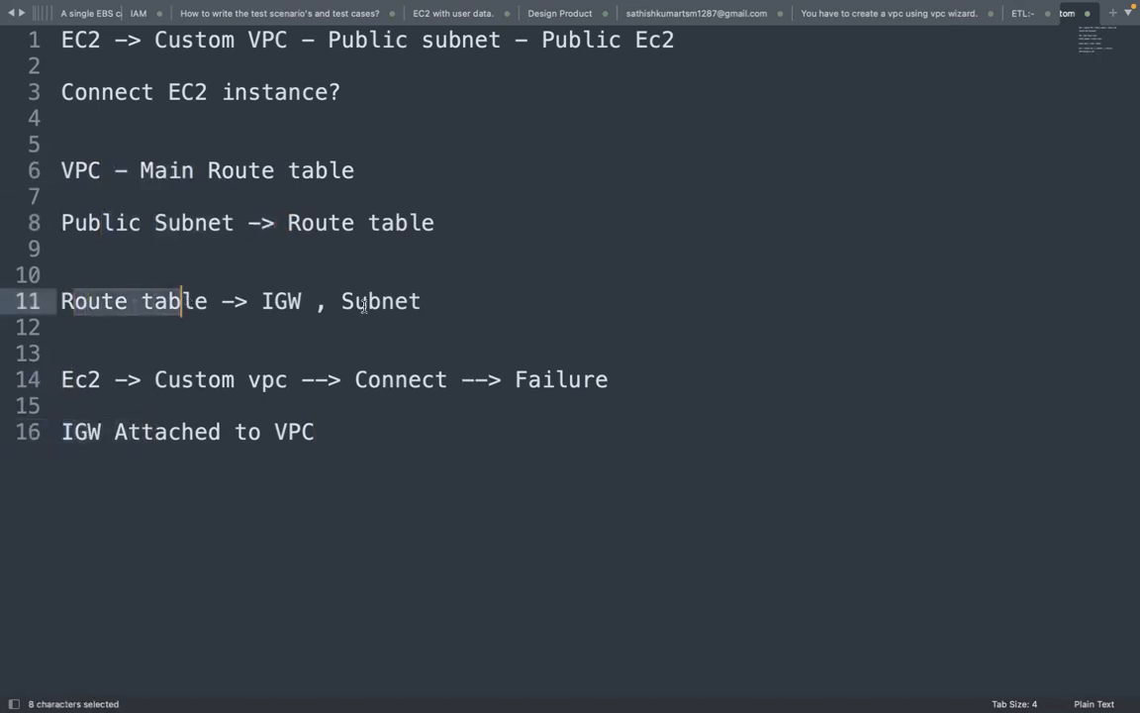
drag(422, 300, 261, 301)
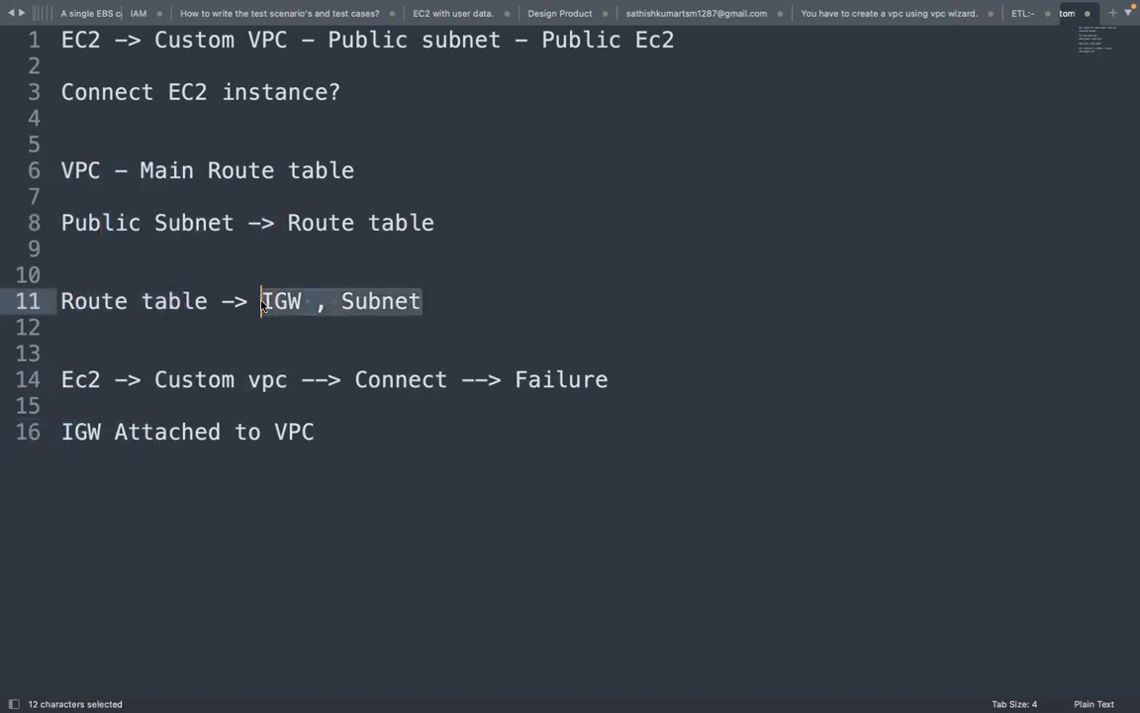
drag(87, 381, 442, 391)
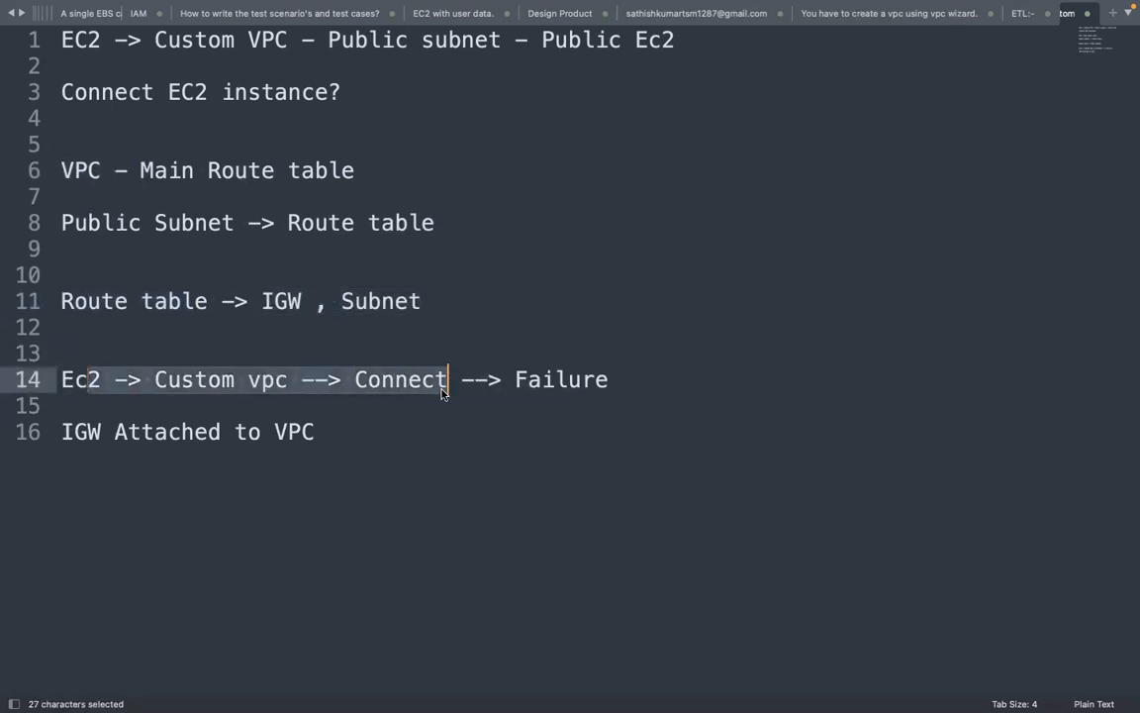
mouse_move(605, 9)
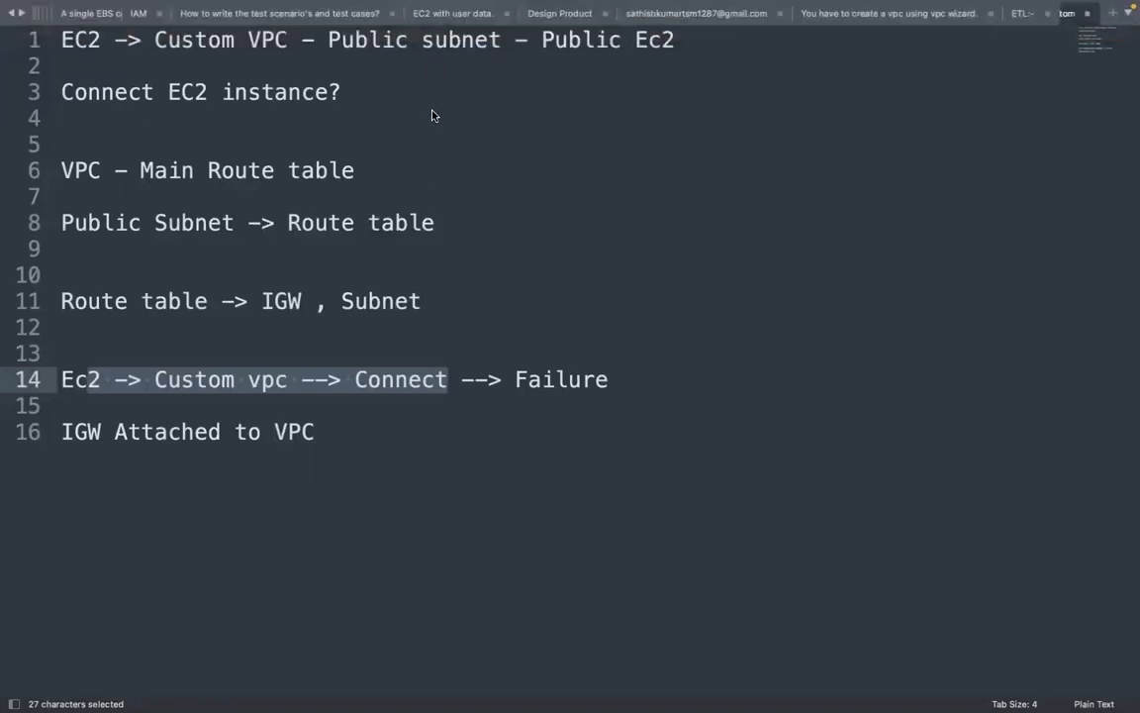
key(XF86AudioRaiseVolume)
Switch to the AWS console in Chrome and terminate the running EC2-Custom-Vpc instance.
key(super+Tab)
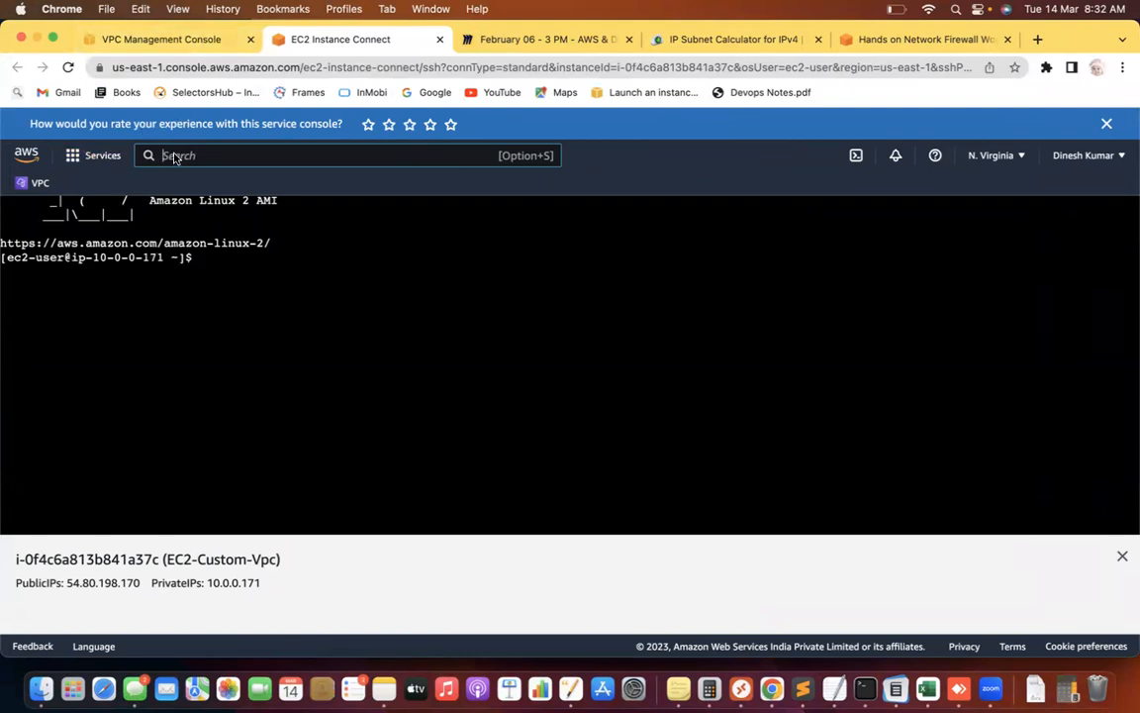
text(Ec)
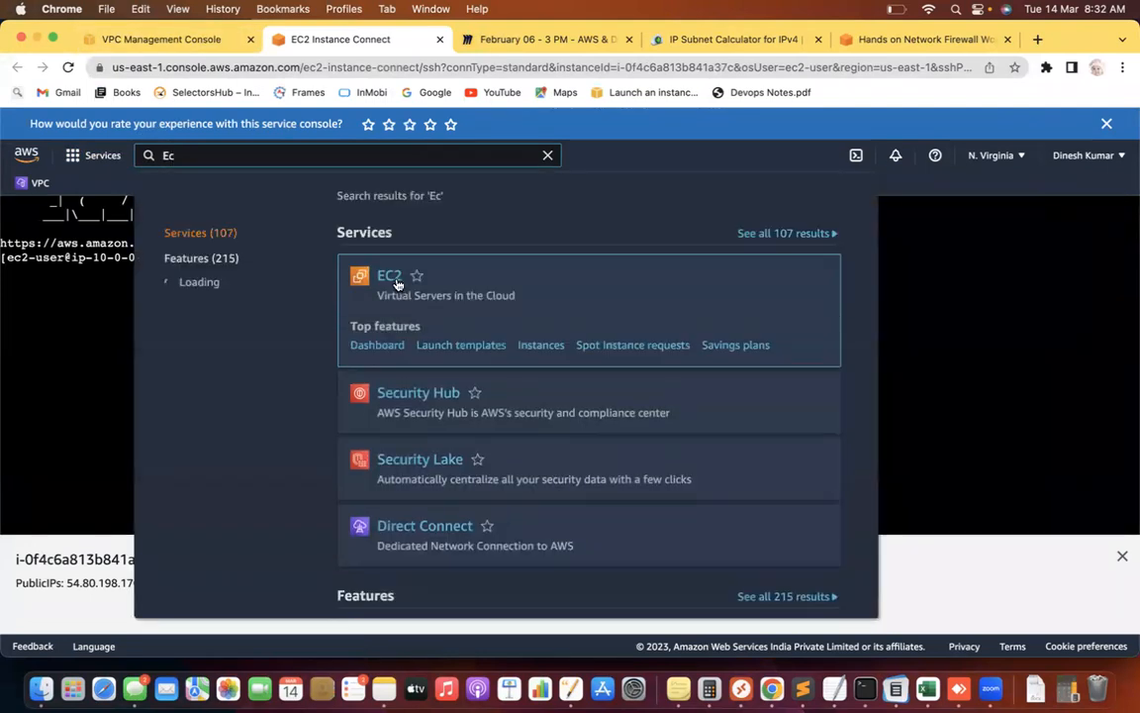
click(396, 281)
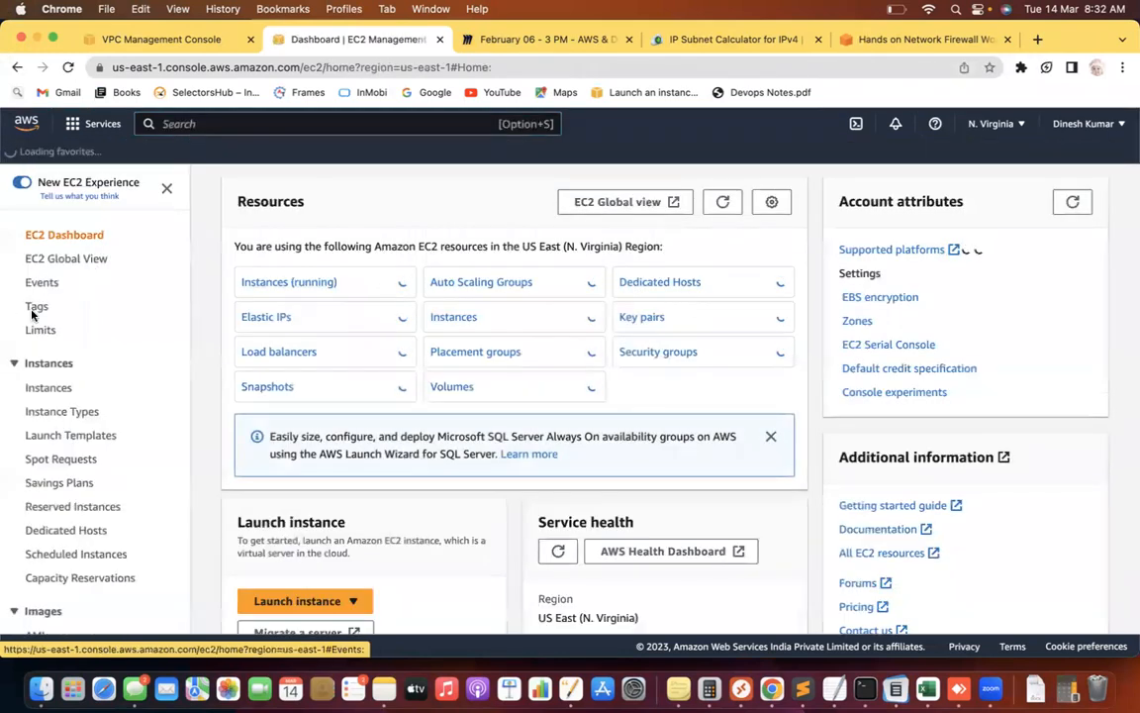
click(306, 282)
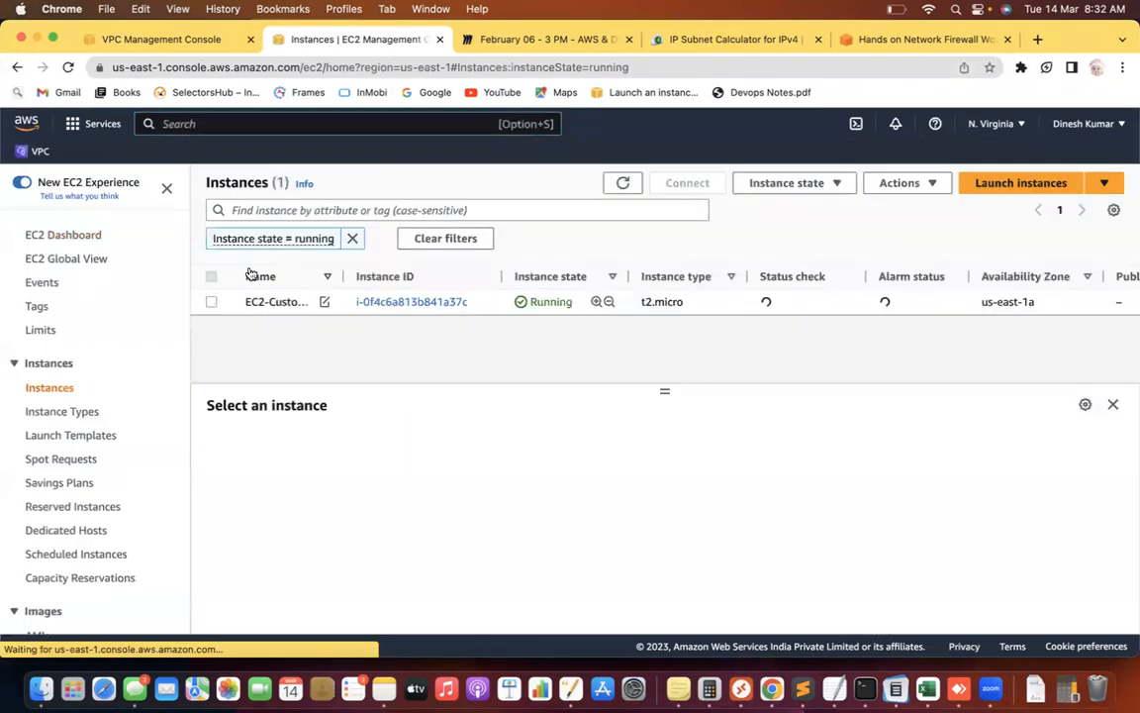
click(211, 276)
click(792, 184)
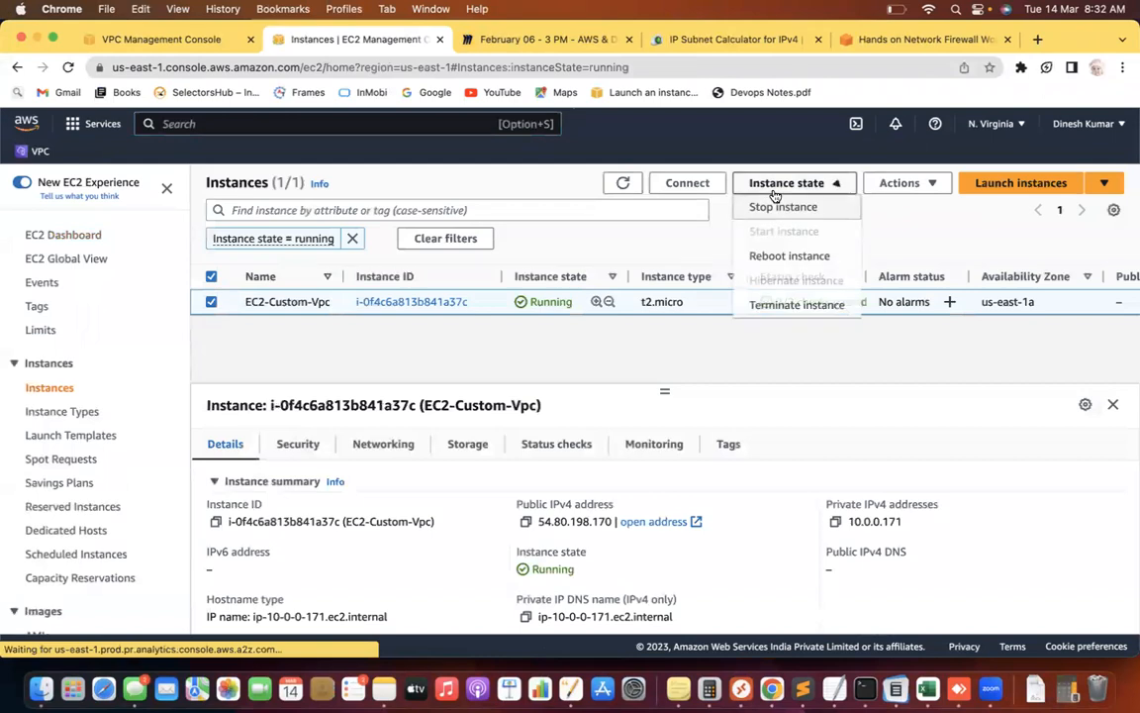
click(781, 306)
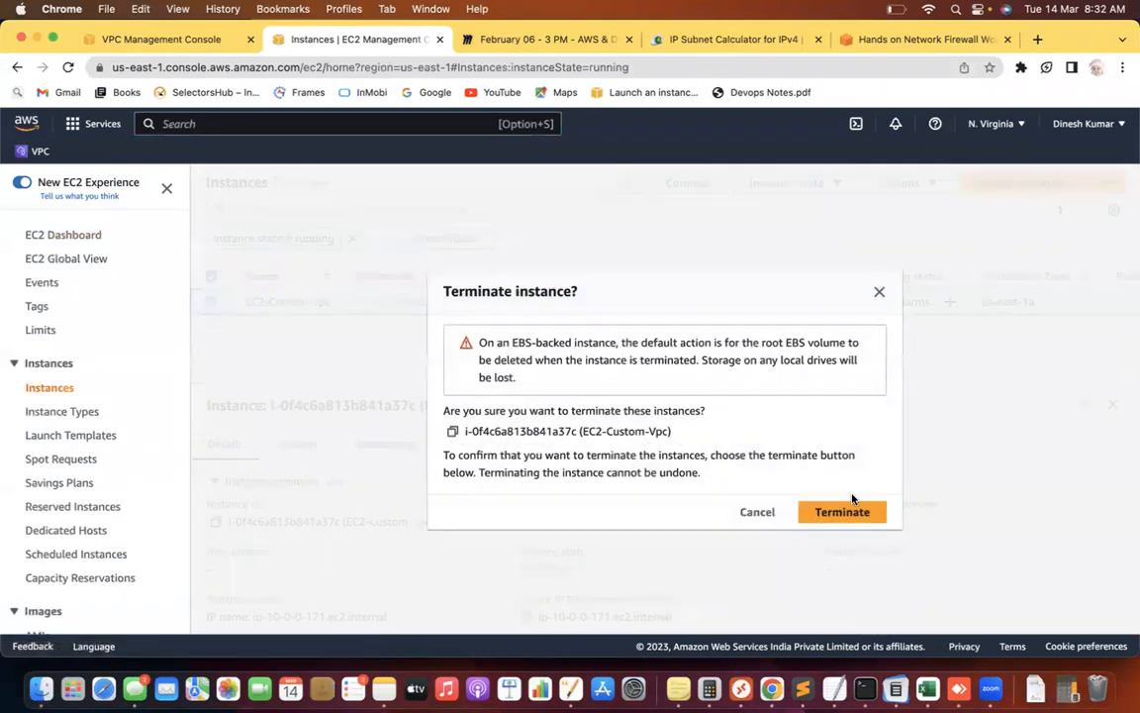
click(852, 516)
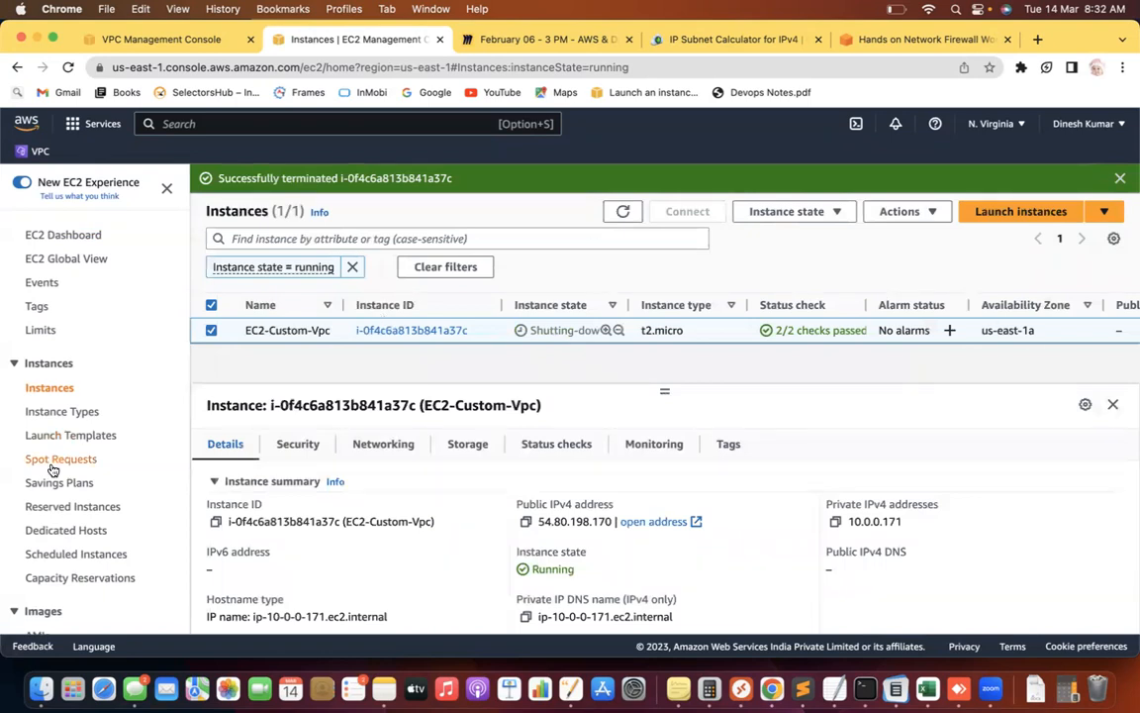
Start creating a new VPC with the VPC only option and the name tag New-Custom-Vpc.
text(VPC)
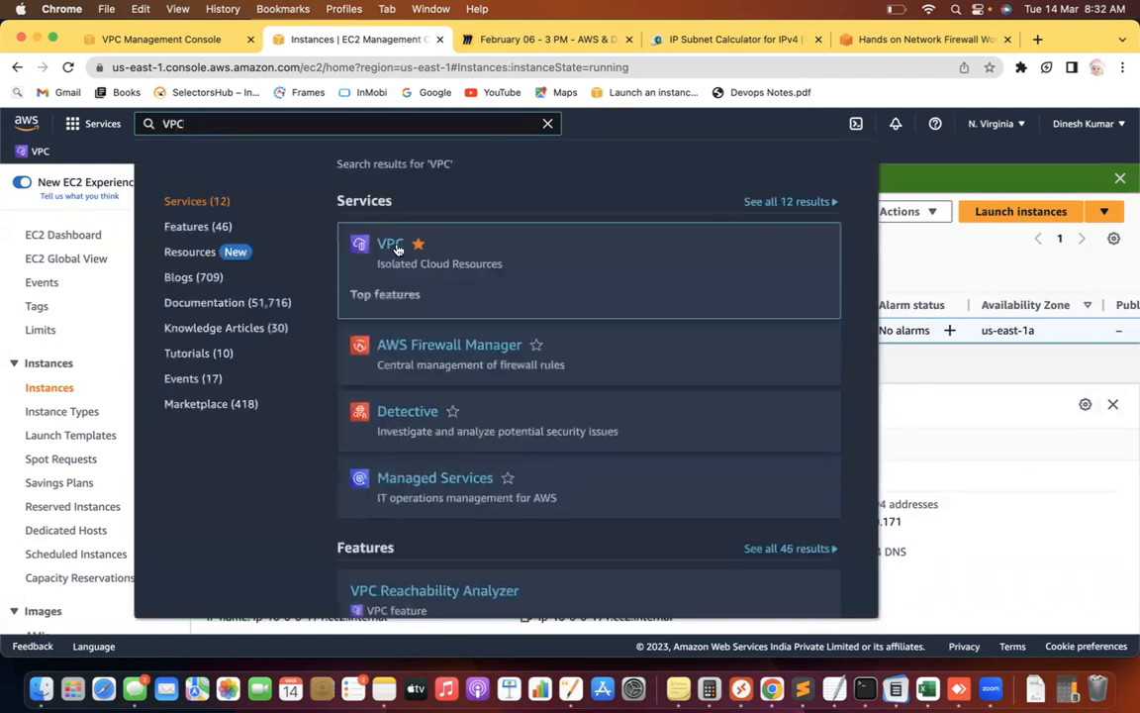
click(392, 245)
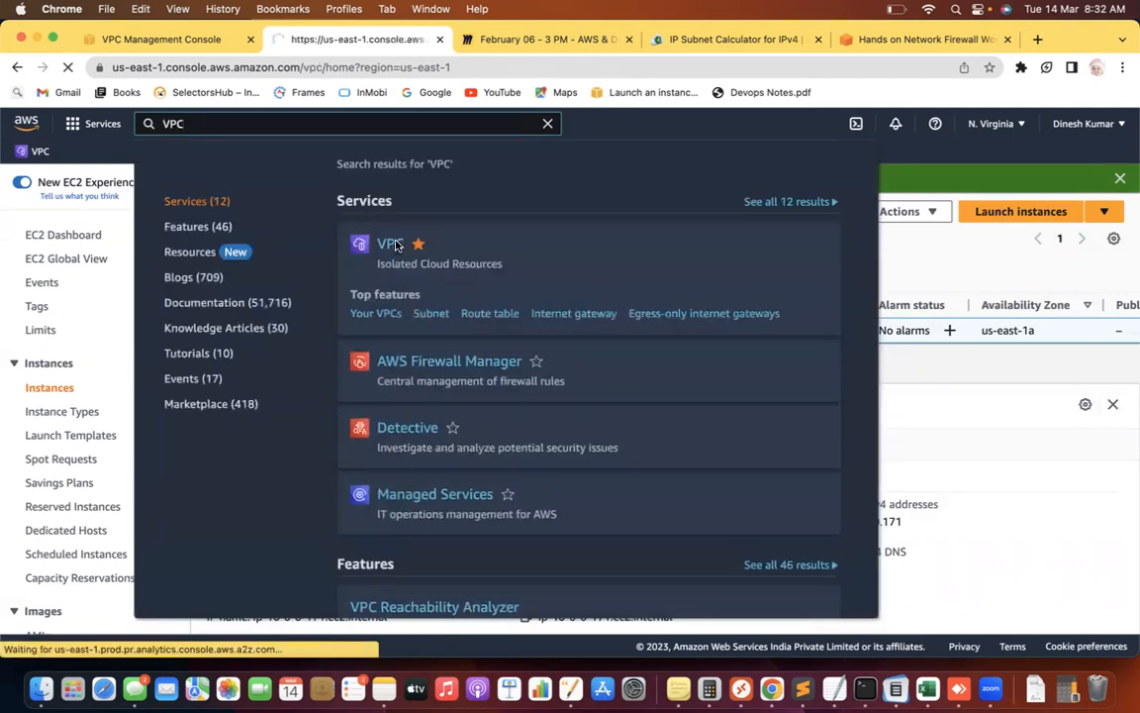
click(253, 198)
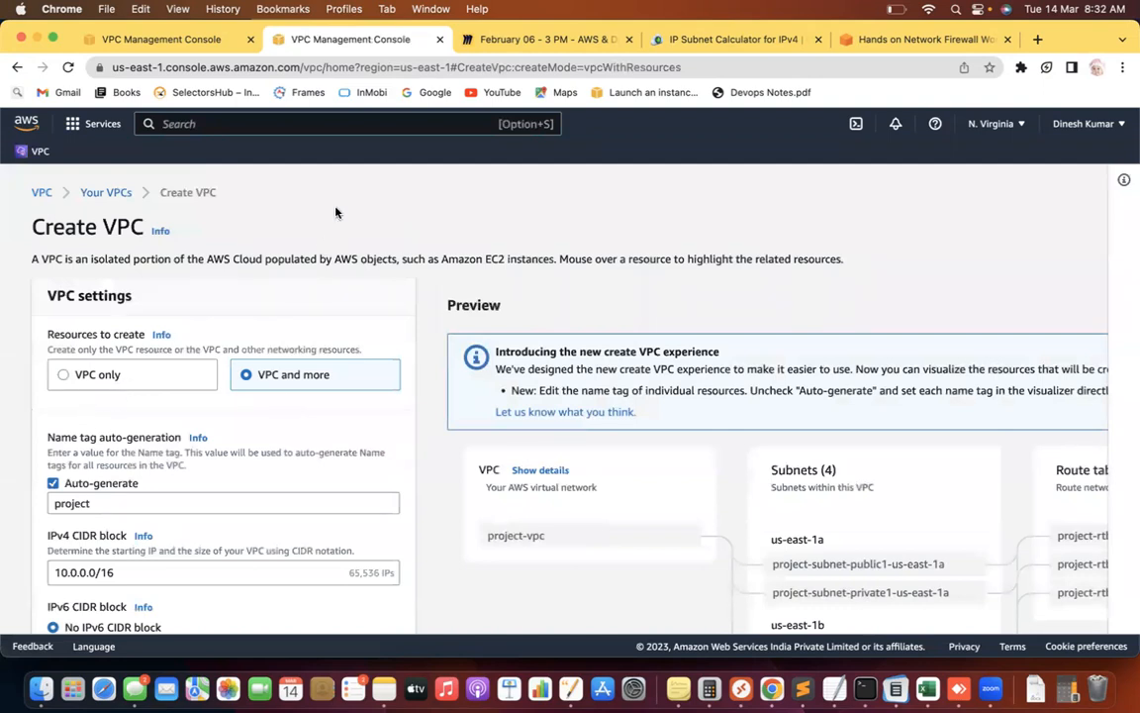
scroll(336, 211, down, 2)
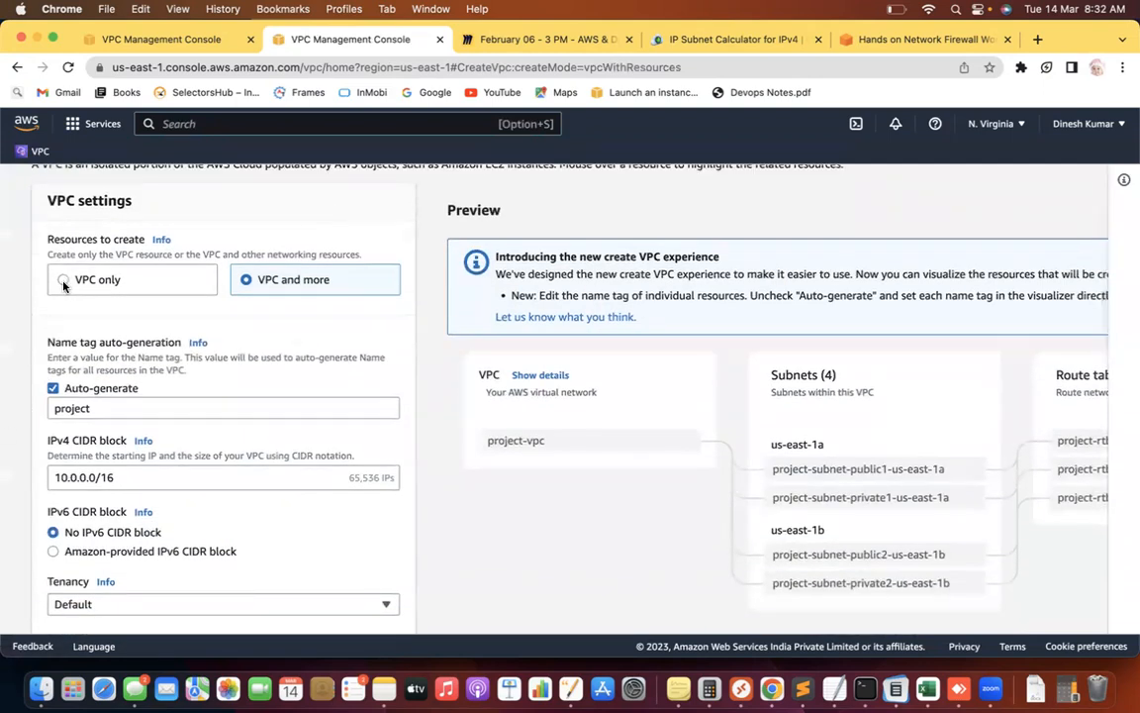
click(63, 269)
text(New-Cu)
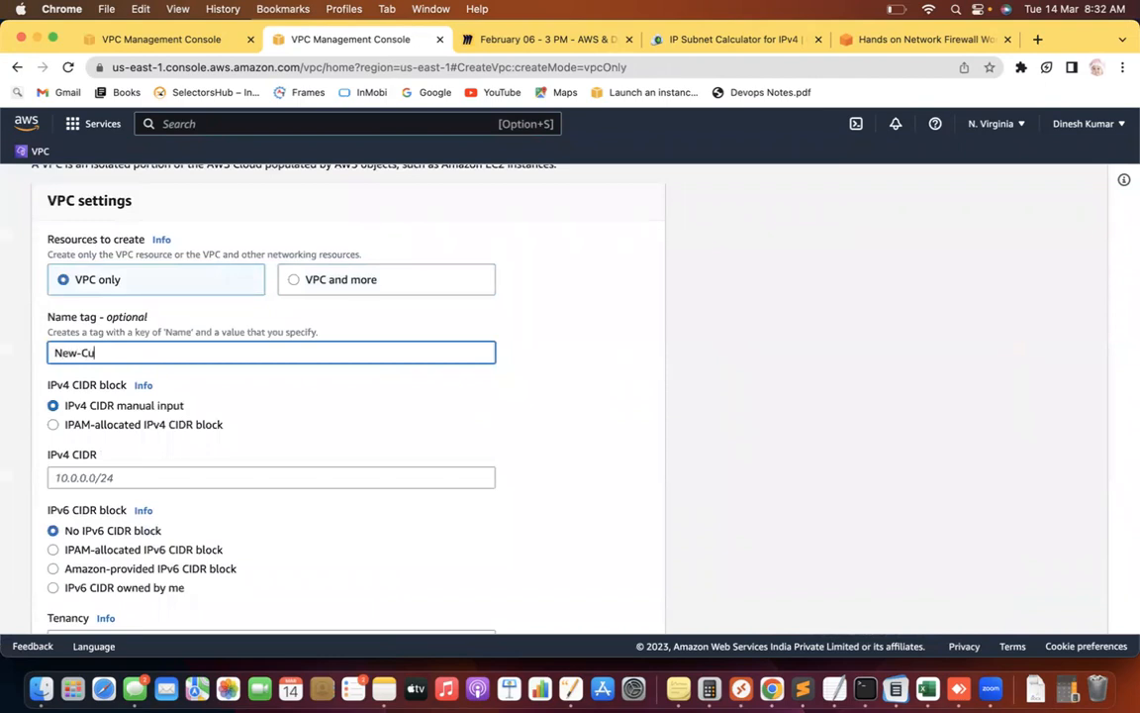
text(stom-Vpc)
click(554, 337)
Set the new VPC's IPv4 CIDR to 10.0.0.0/16 and create it.
scroll(554, 338, down, 3)
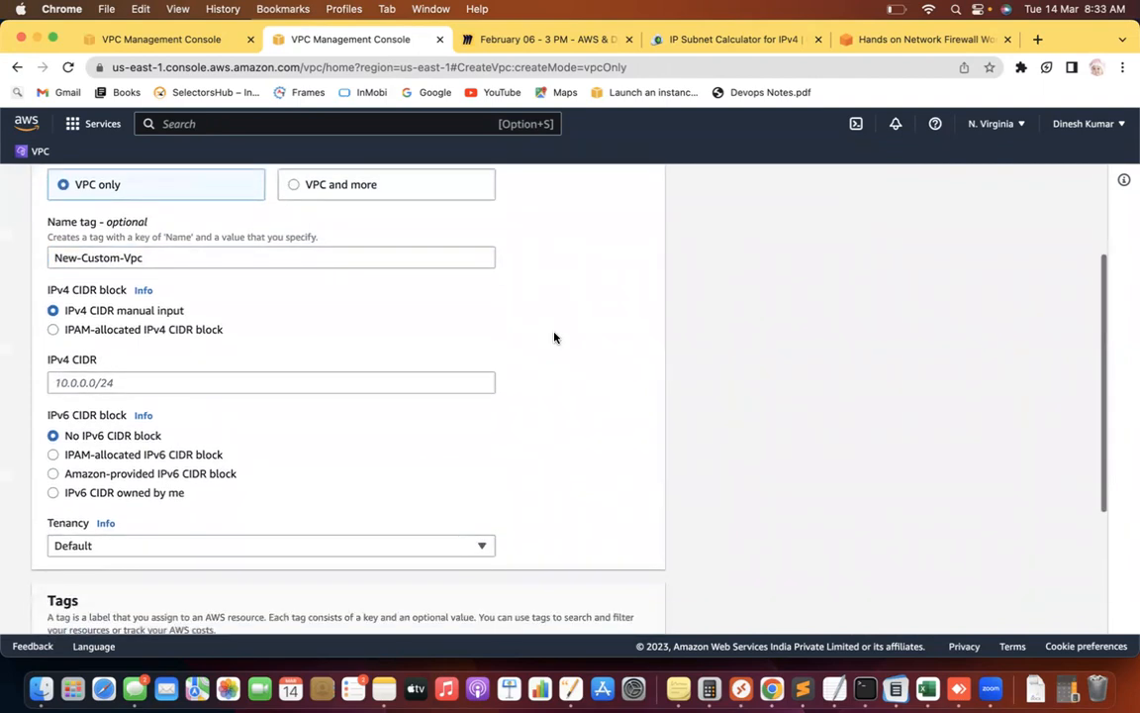
scroll(555, 338, down, 3)
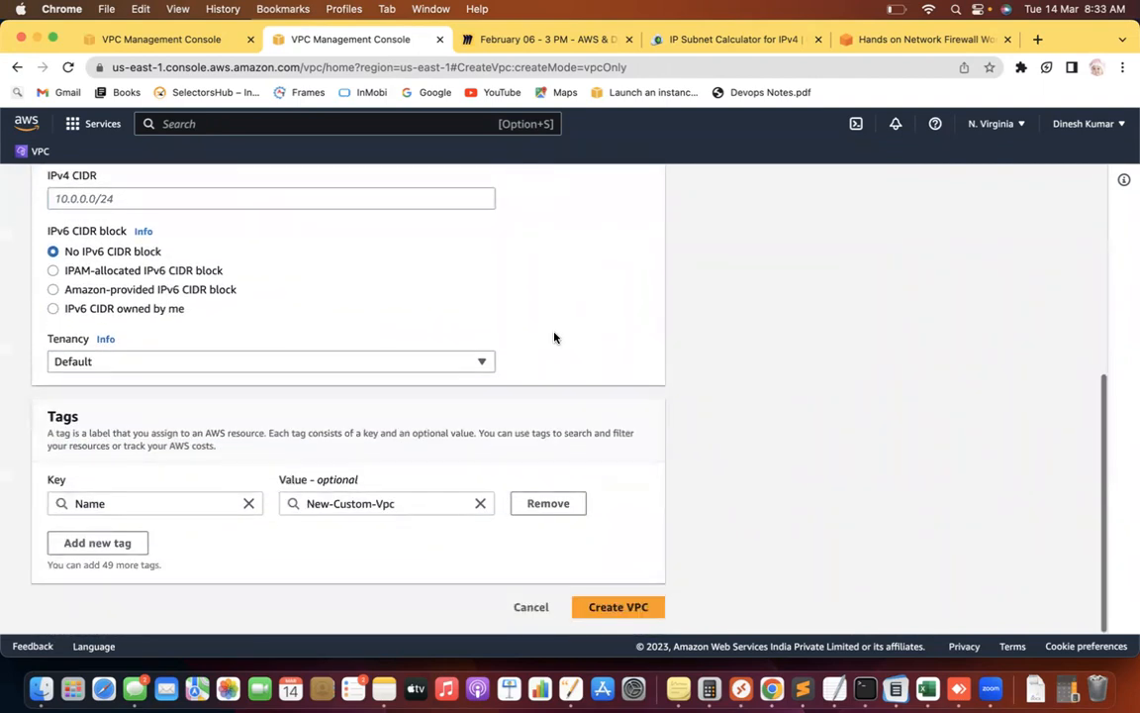
click(77, 198)
text(10.0.0.0/16)
click(381, 254)
click(623, 613)
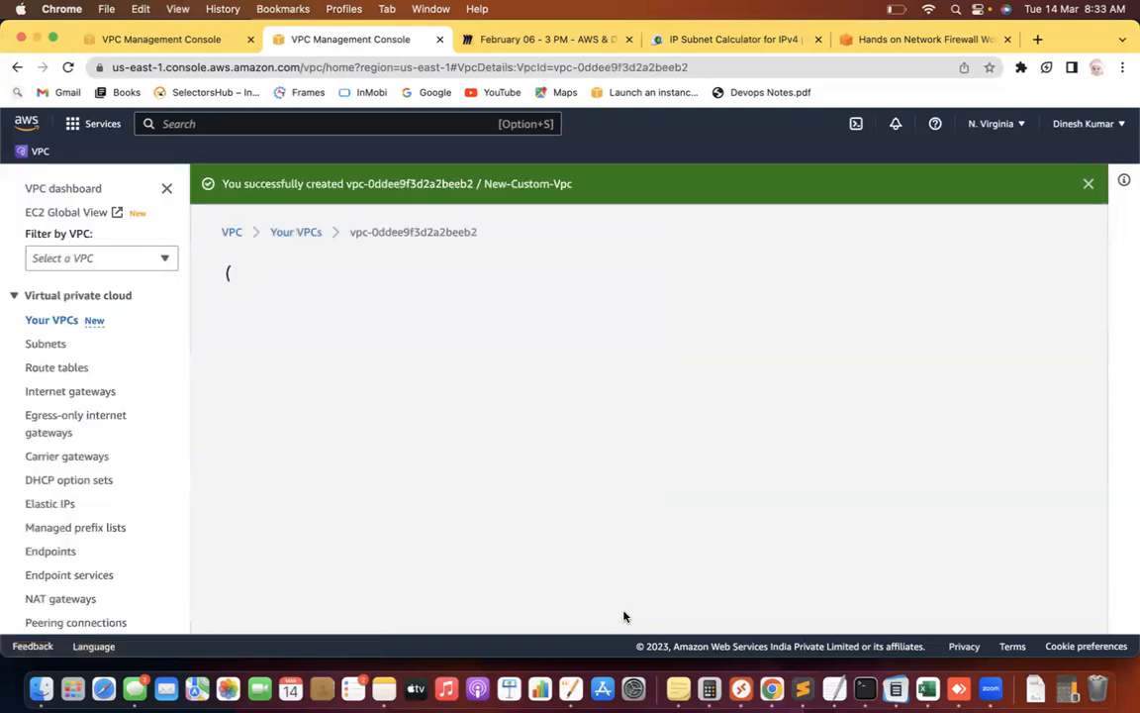
Start creating a subnet and select New-Custom-Vpc as its VPC.
click(33, 341)
click(1035, 188)
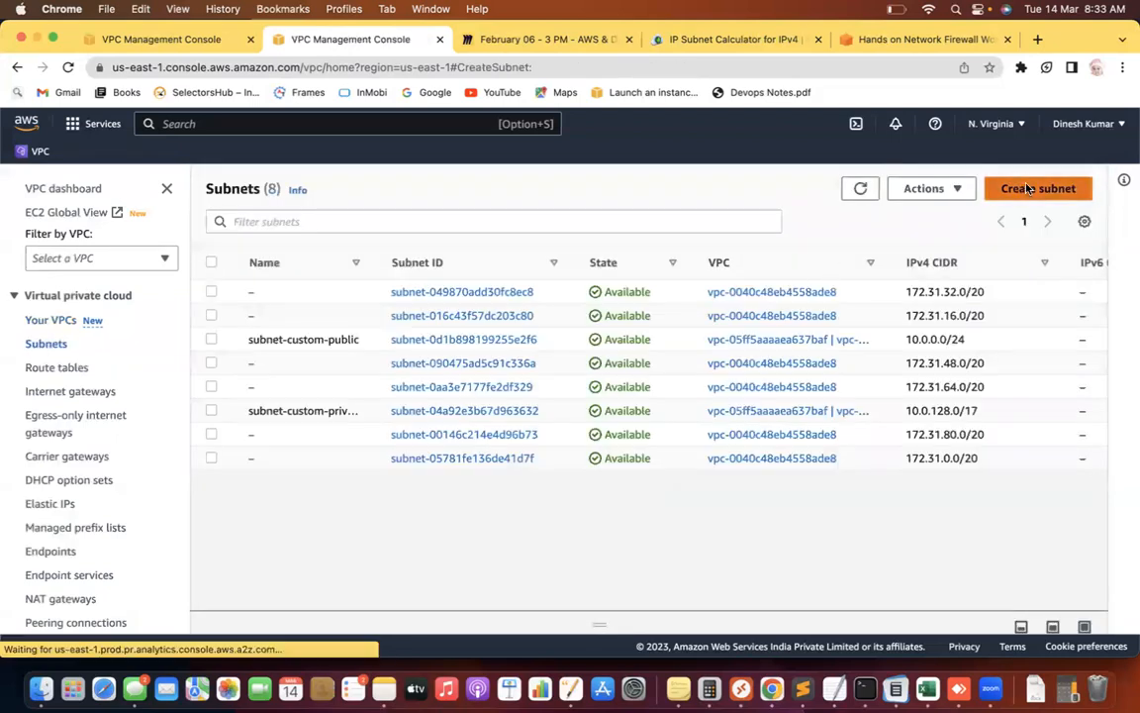
click(122, 364)
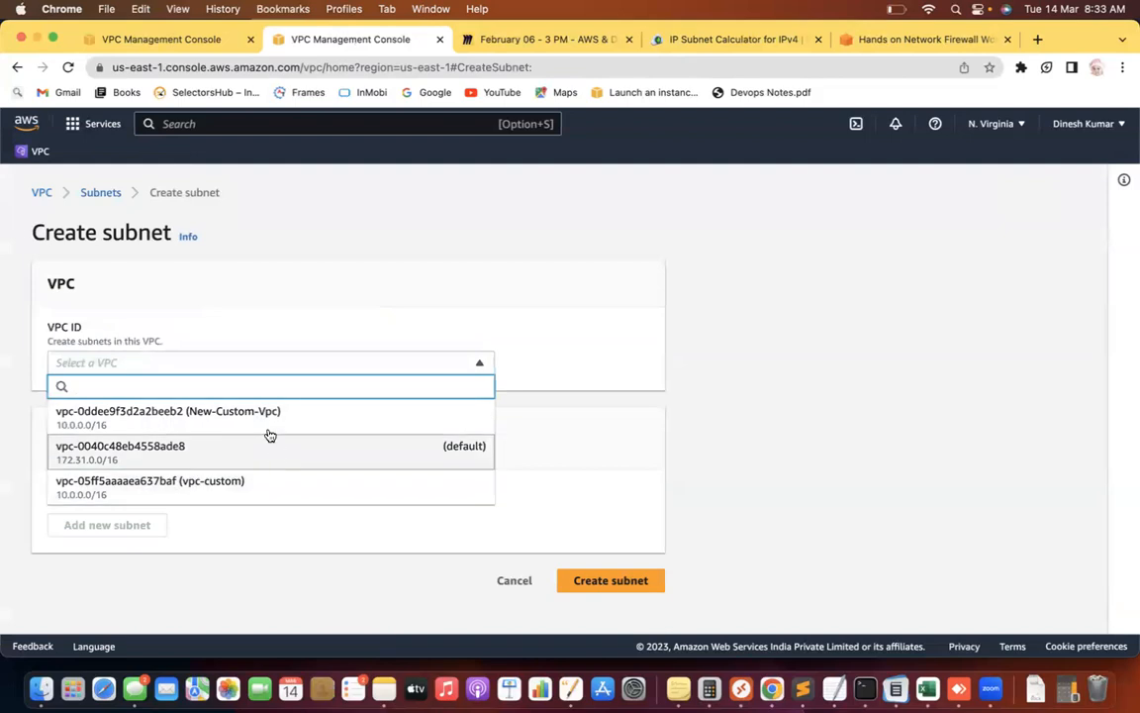
click(222, 417)
key(space)
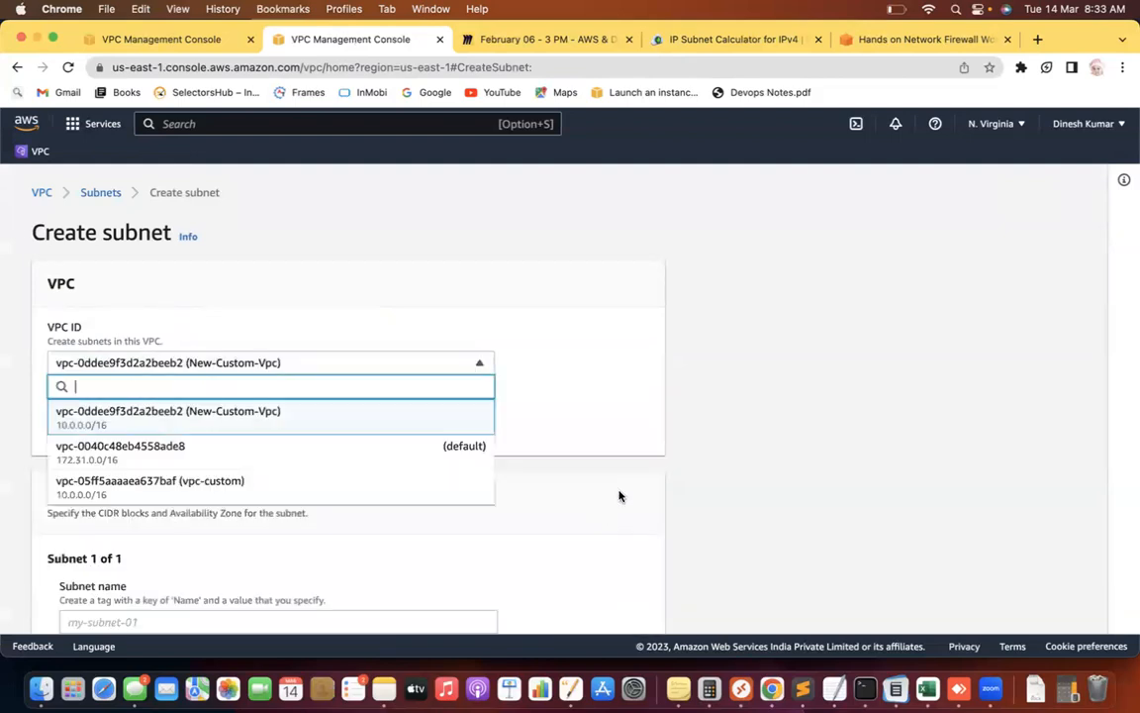
scroll(713, 281, down, 5)
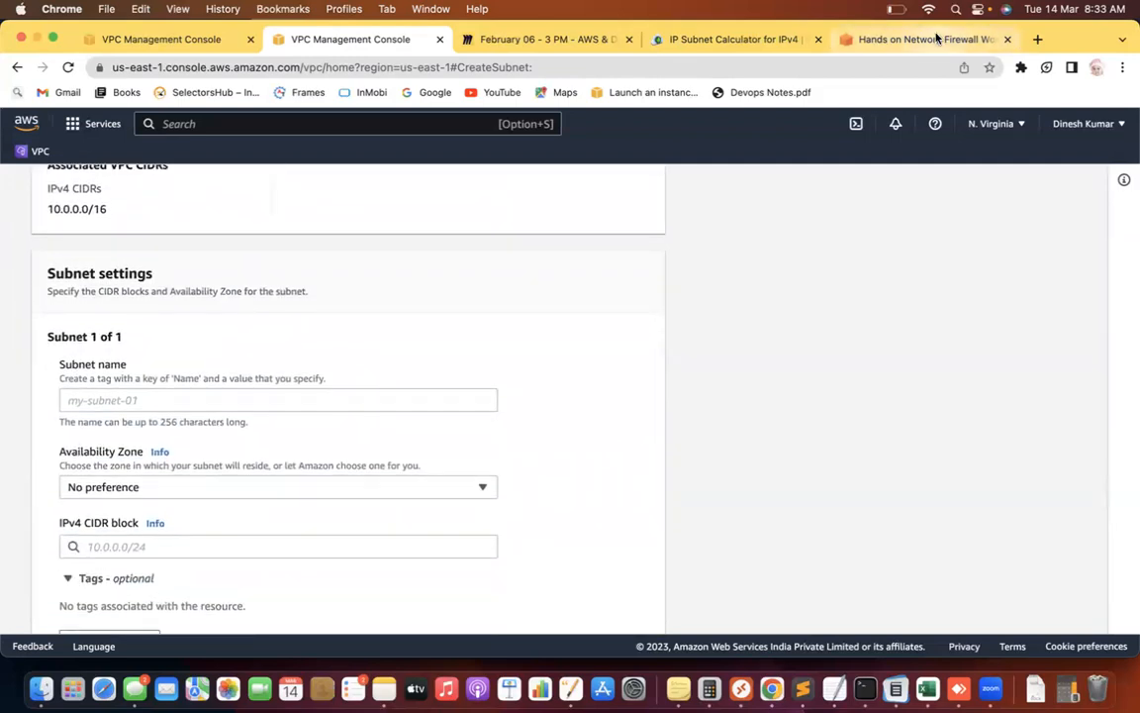
Copy the first subnet's address, 10.0.0.0, from the IP Subnet Calculator page and return to the VPC console.
click(700, 40)
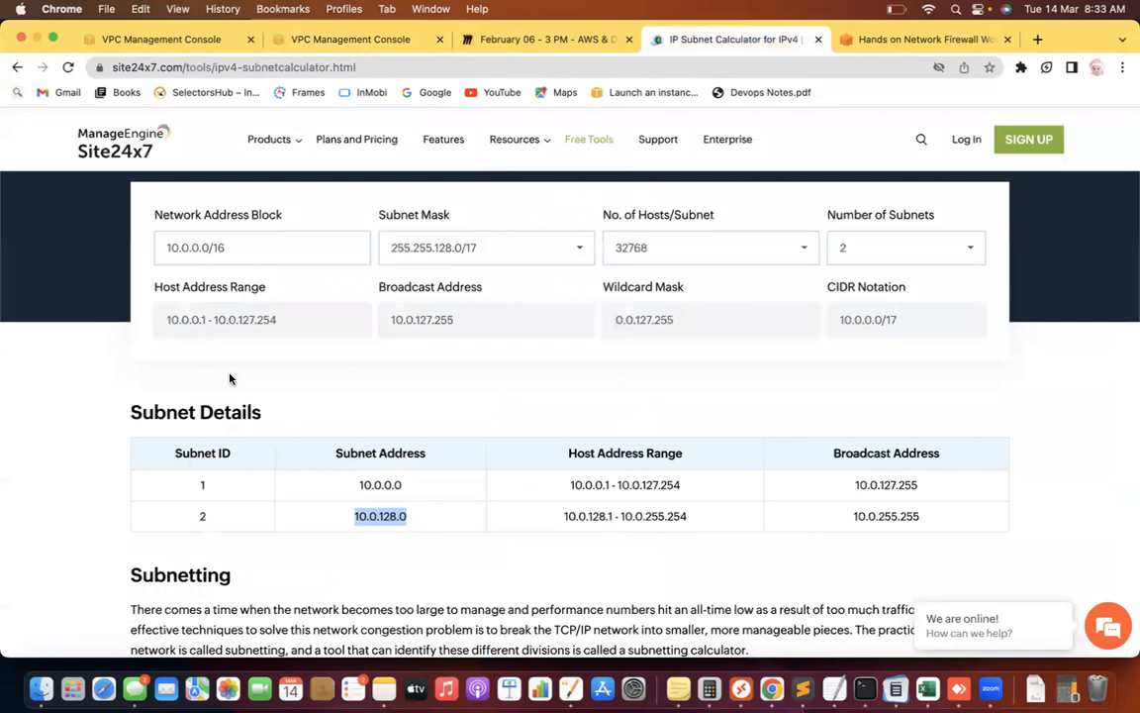
drag(407, 486, 353, 485)
key(super+c)
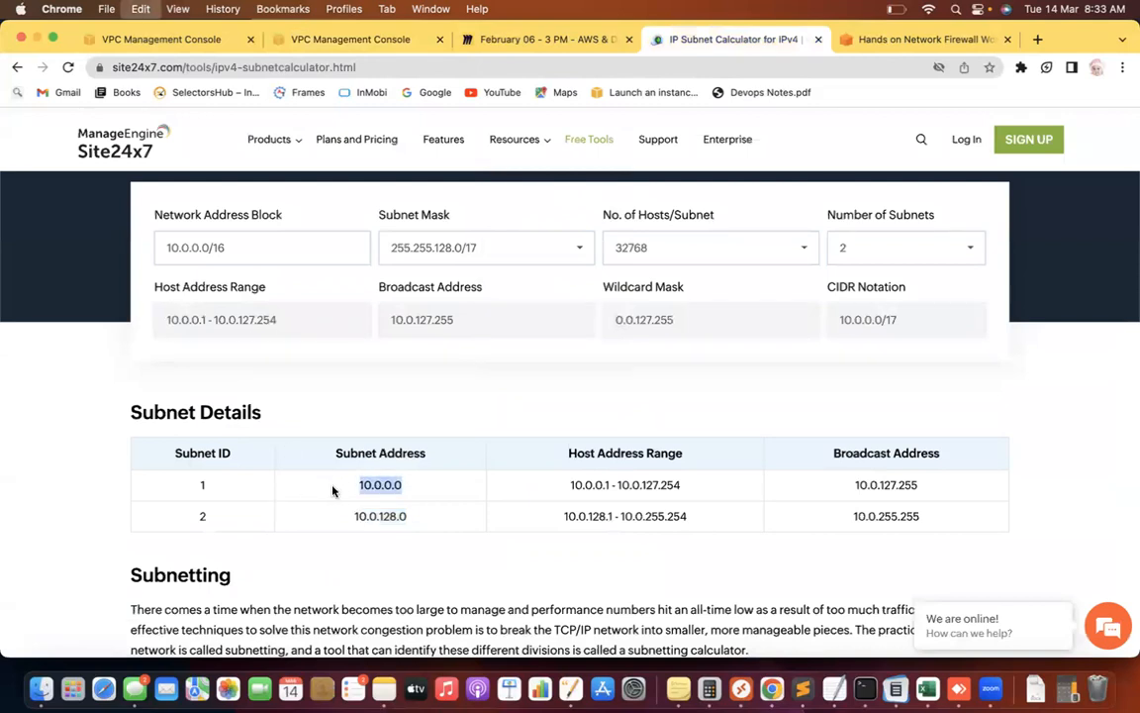
click(208, 39)
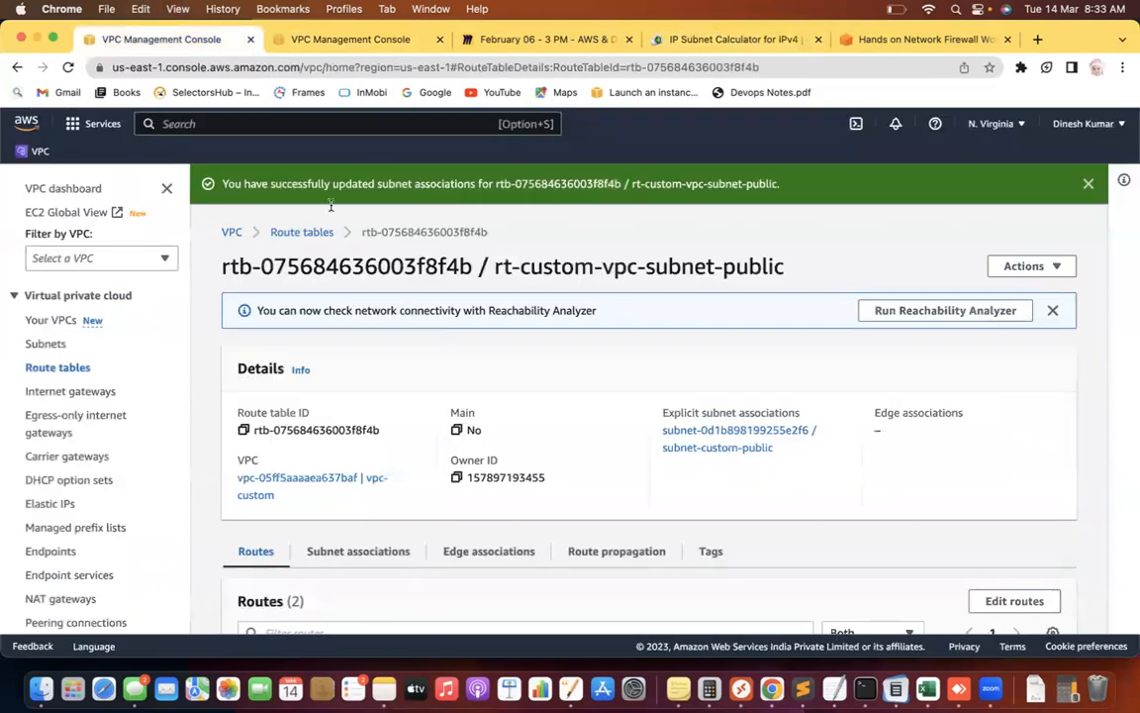
Return to the subnet form and name the first subnet NewSub, leaving its availability zone at No preference.
click(359, 40)
click(132, 399)
key(super+v)
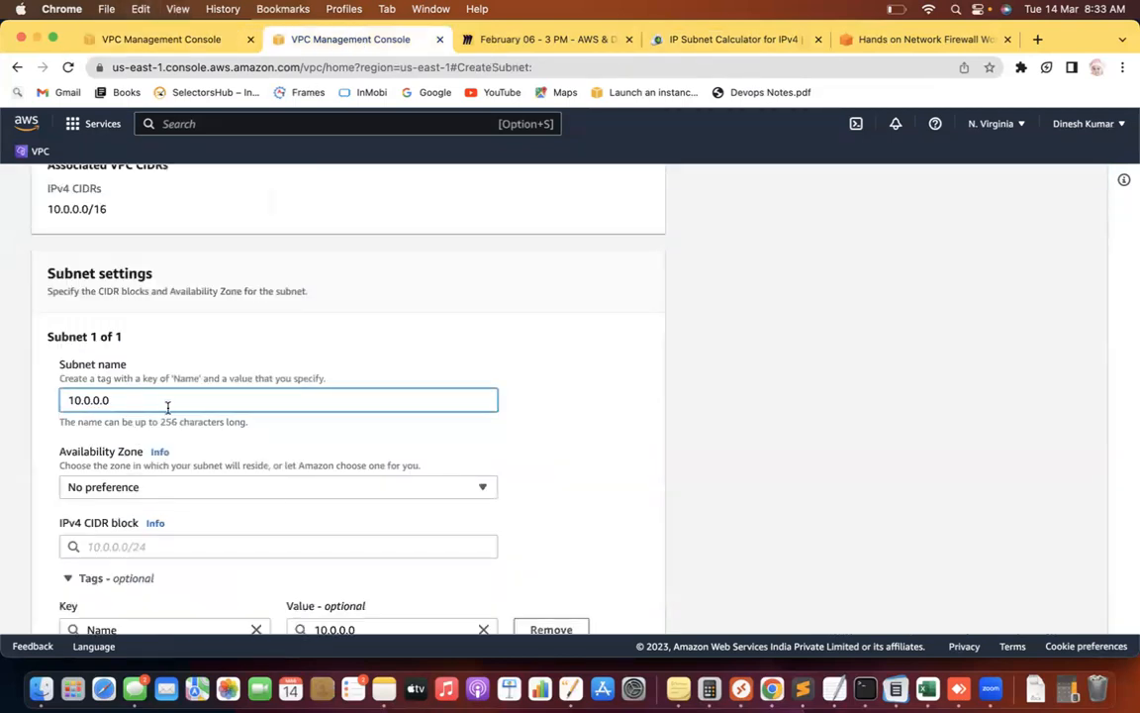
key(super+a)
key(BackSpace)
text(Ne)
scroll(580, 366, down, 3)
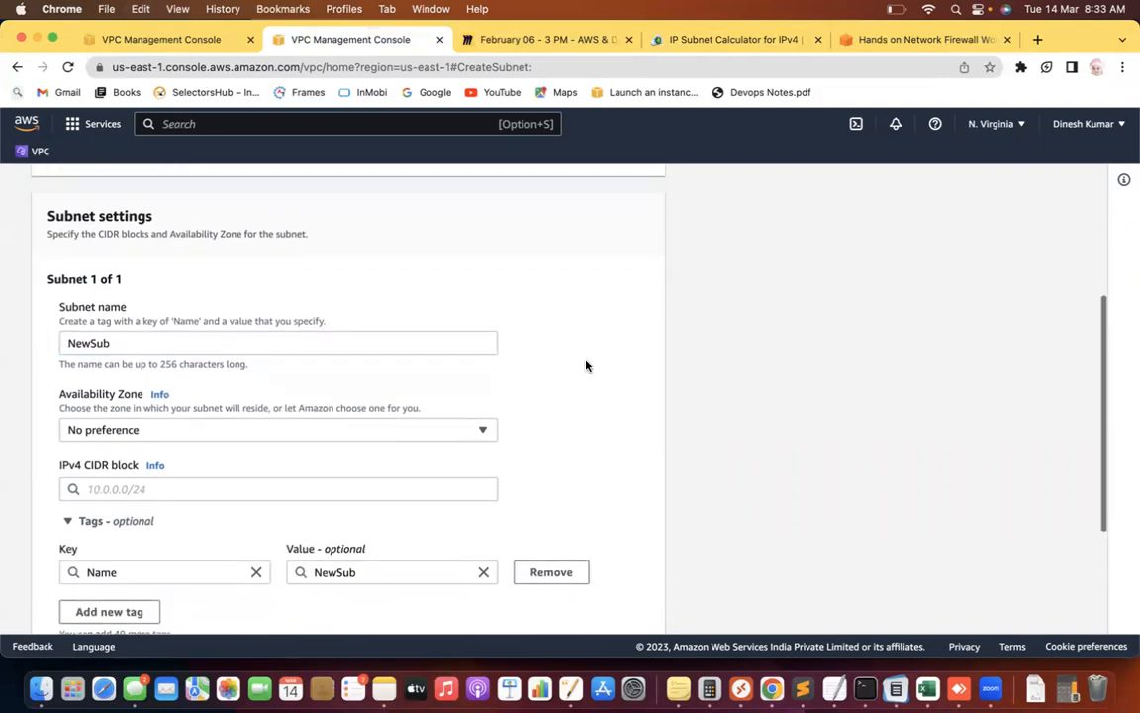
click(432, 365)
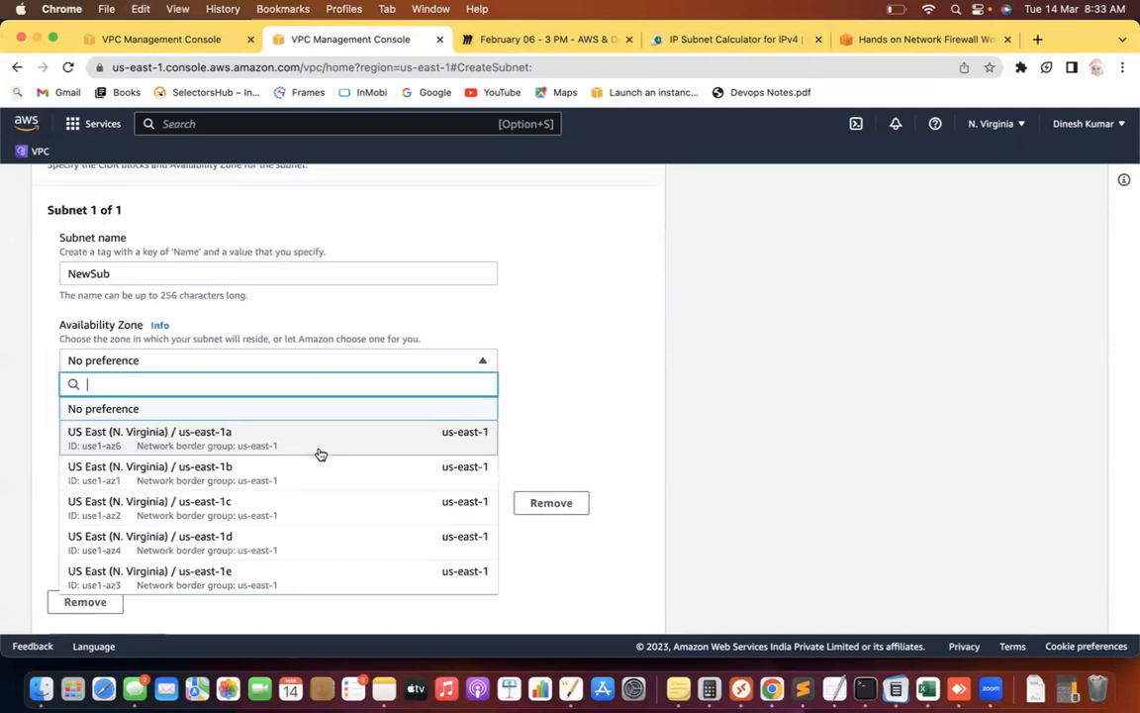
click(251, 407)
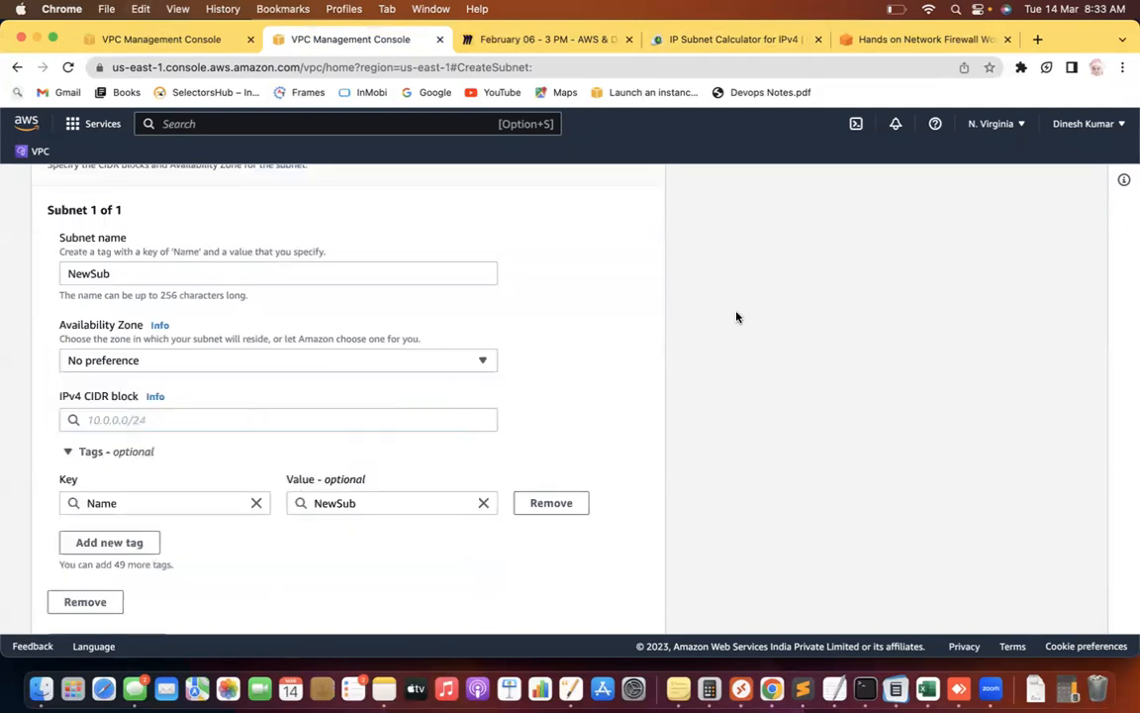
Set NewSub's IPv4 CIDR block to 10.0.0.0/17 and create the subnet.
scroll(738, 317, down, 2)
click(117, 324)
text(10.0.0.0)
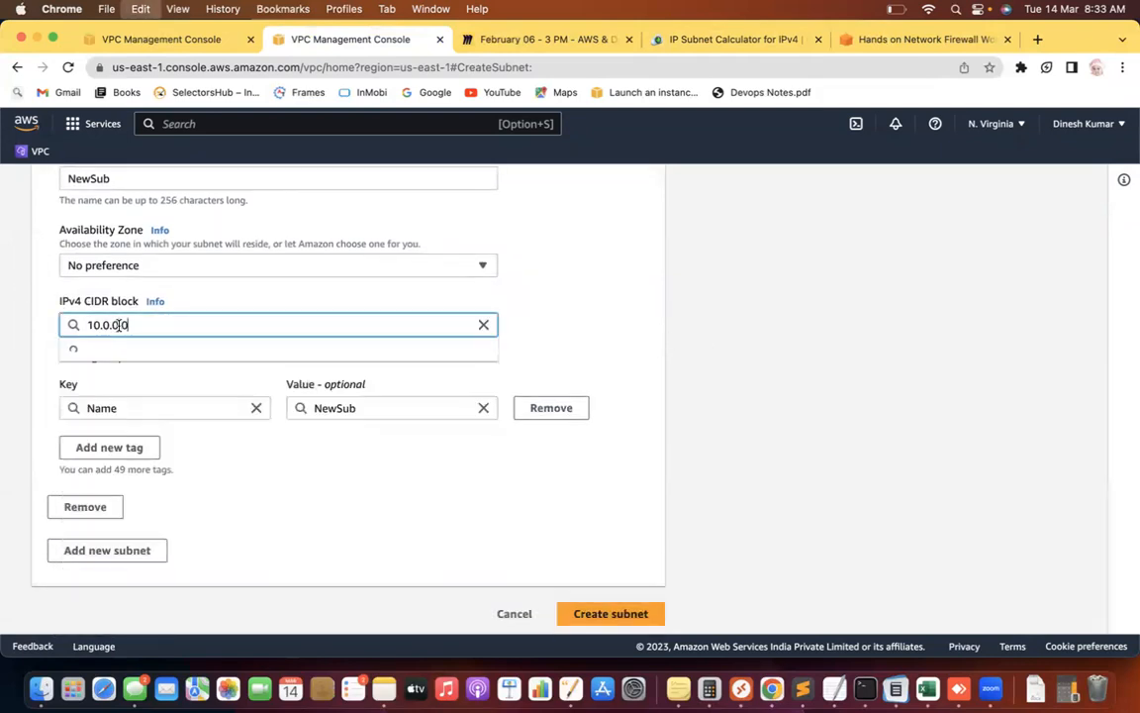
key(BackSpace)
text(/1)
key(BackSpace)
key(BackSpace)
text(0/17)
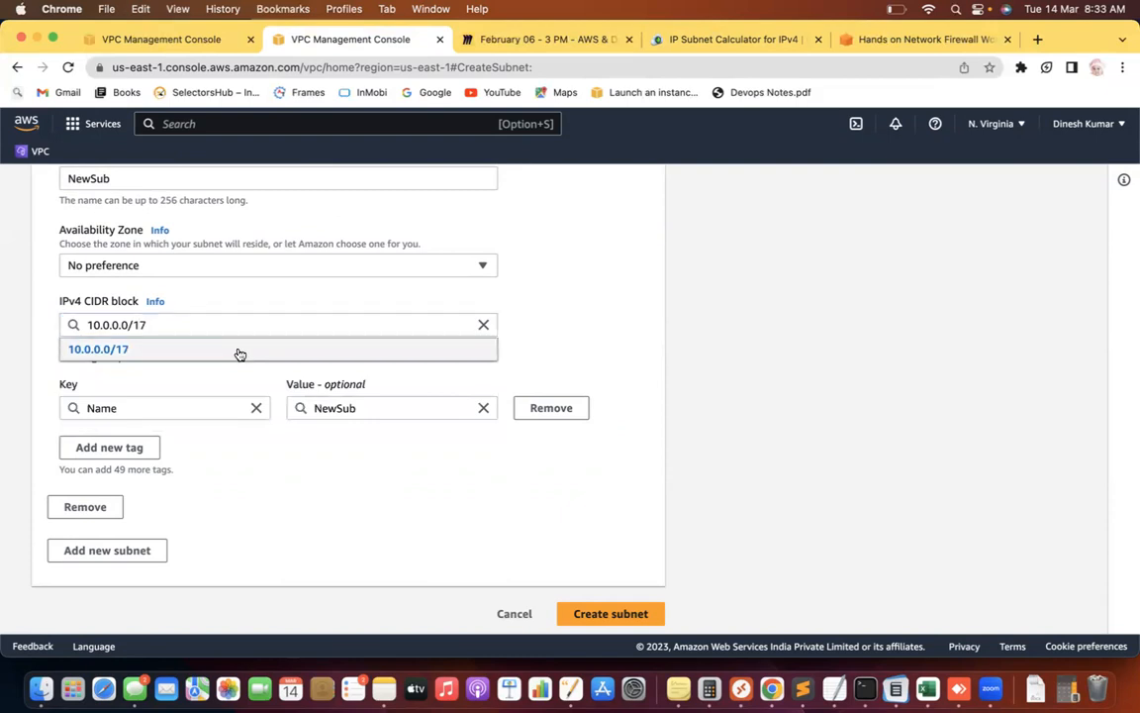
click(242, 350)
click(594, 614)
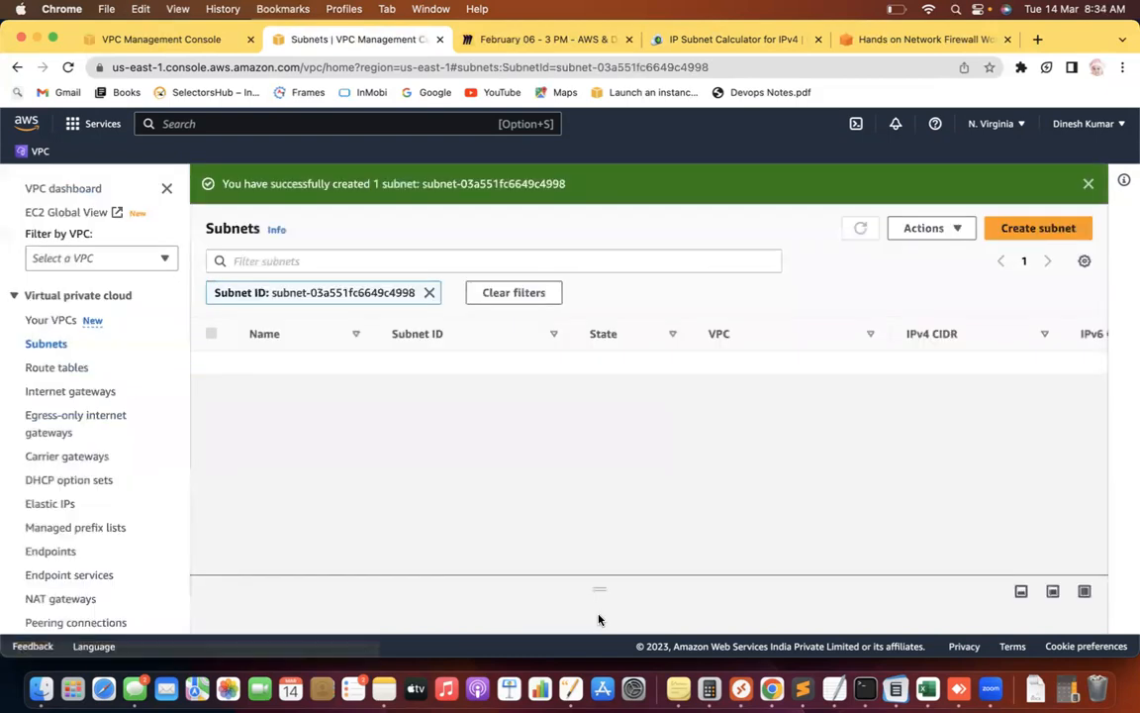
Start creating another subnet and select New-Custom-Vpc as its VPC.
click(1038, 226)
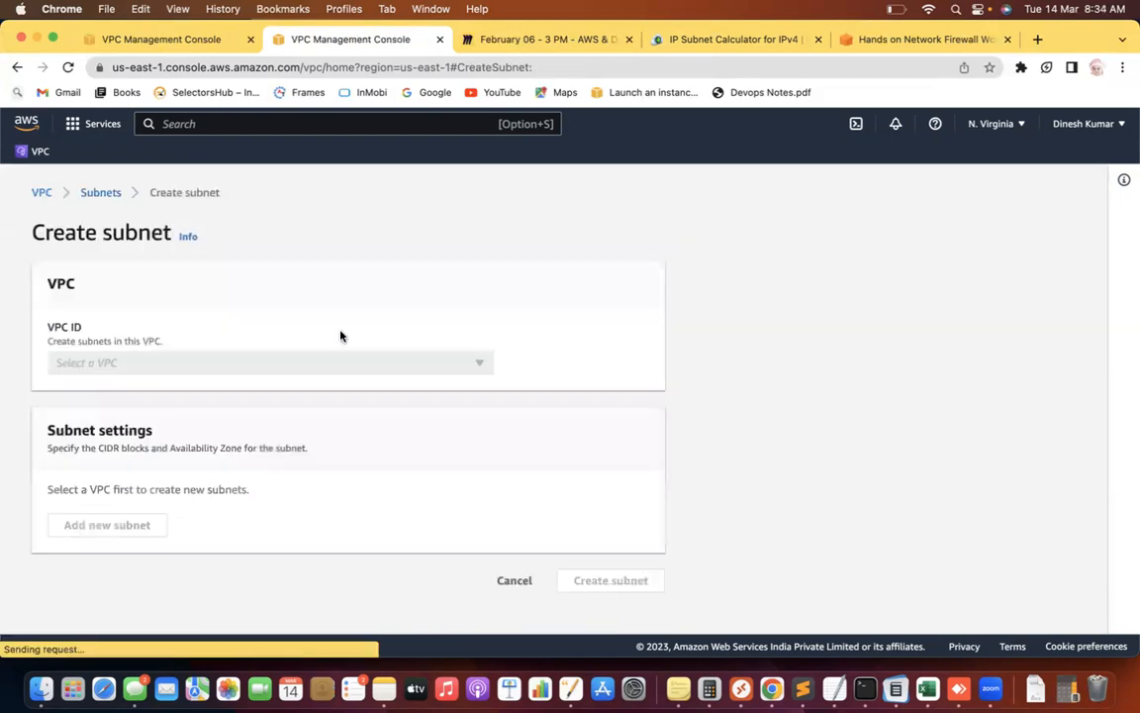
click(115, 365)
click(160, 414)
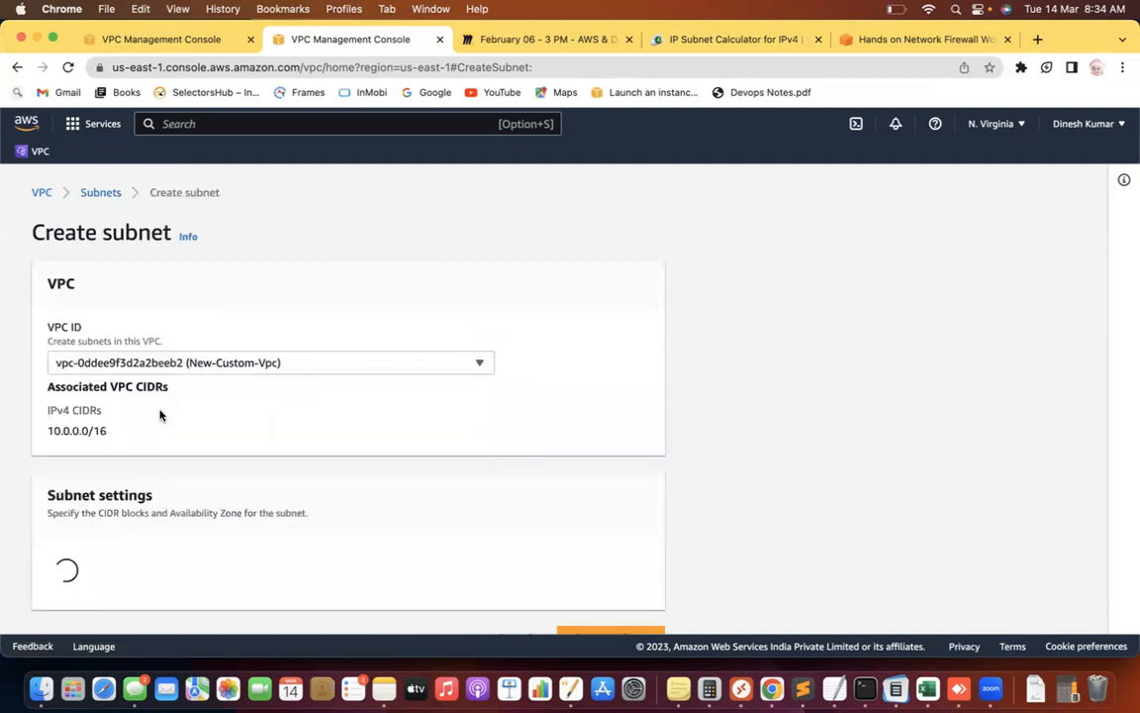
scroll(587, 428, down, 7)
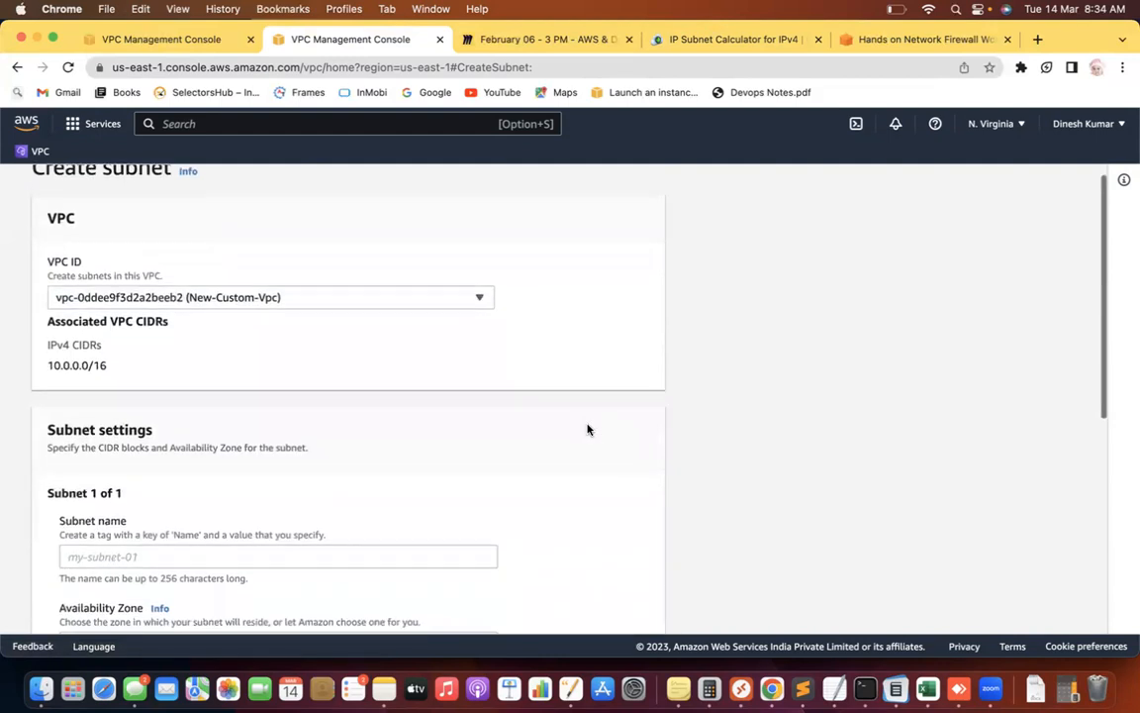
Name the second subnet NewSub2.
click(146, 268)
text(?Ne)
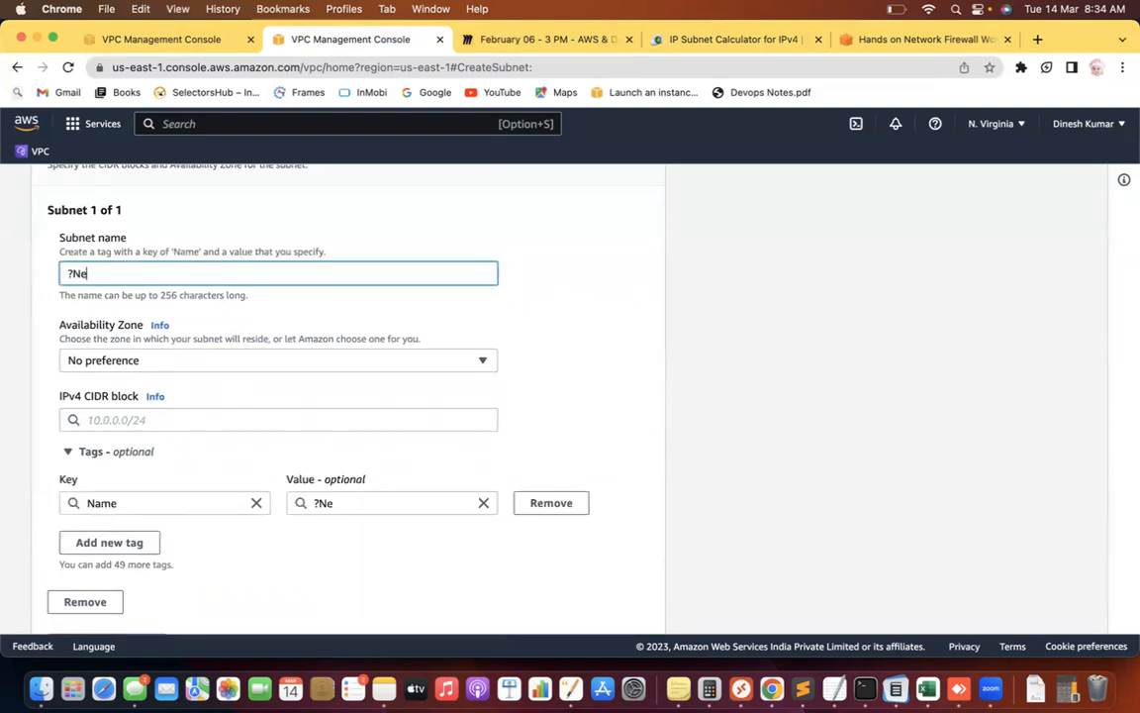
key(BackSpace)
key(BackSpace)
key(BackSpace)
text(NewSub2)
Copy the second subnet's address, 10.0.128.0, from the IP Subnet Calculator page and return to the VPC console.
scroll(664, 298, down, 2)
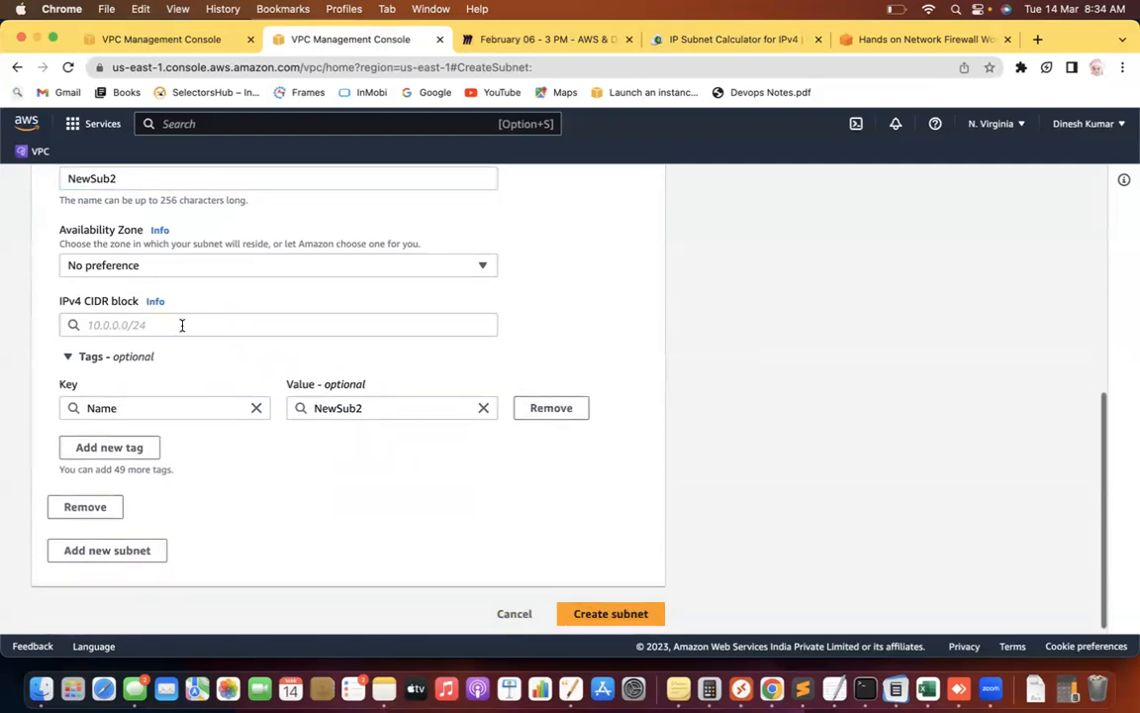
click(182, 324)
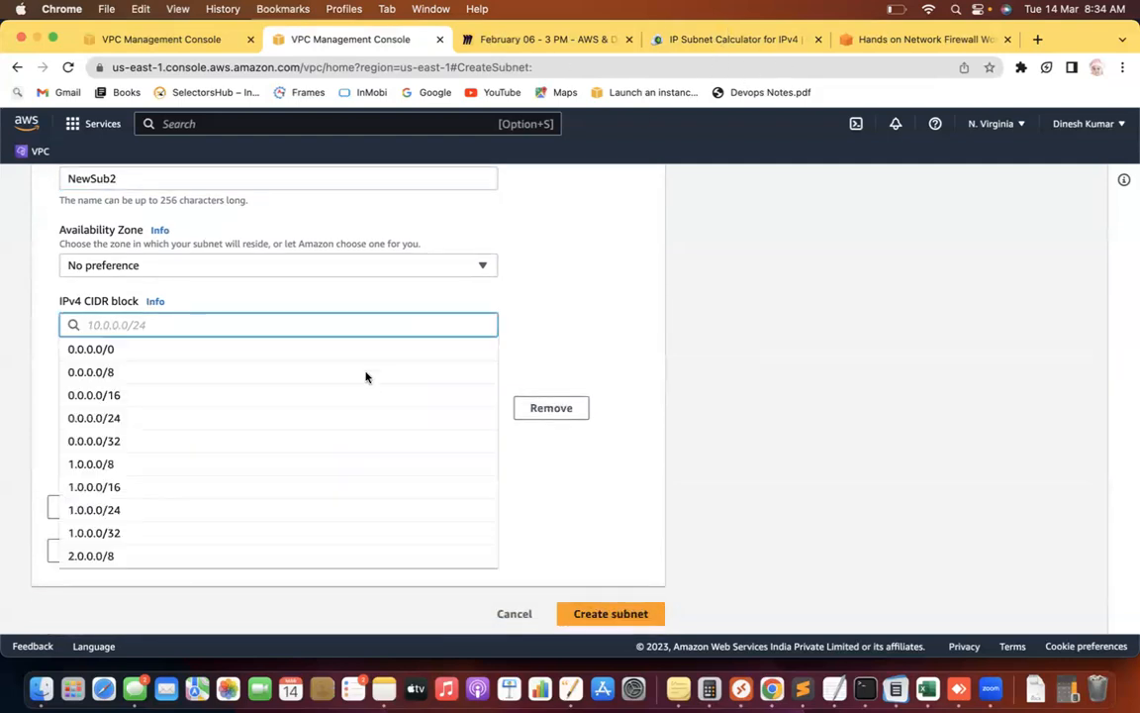
click(742, 37)
drag(402, 527, 311, 527)
key(super+c)
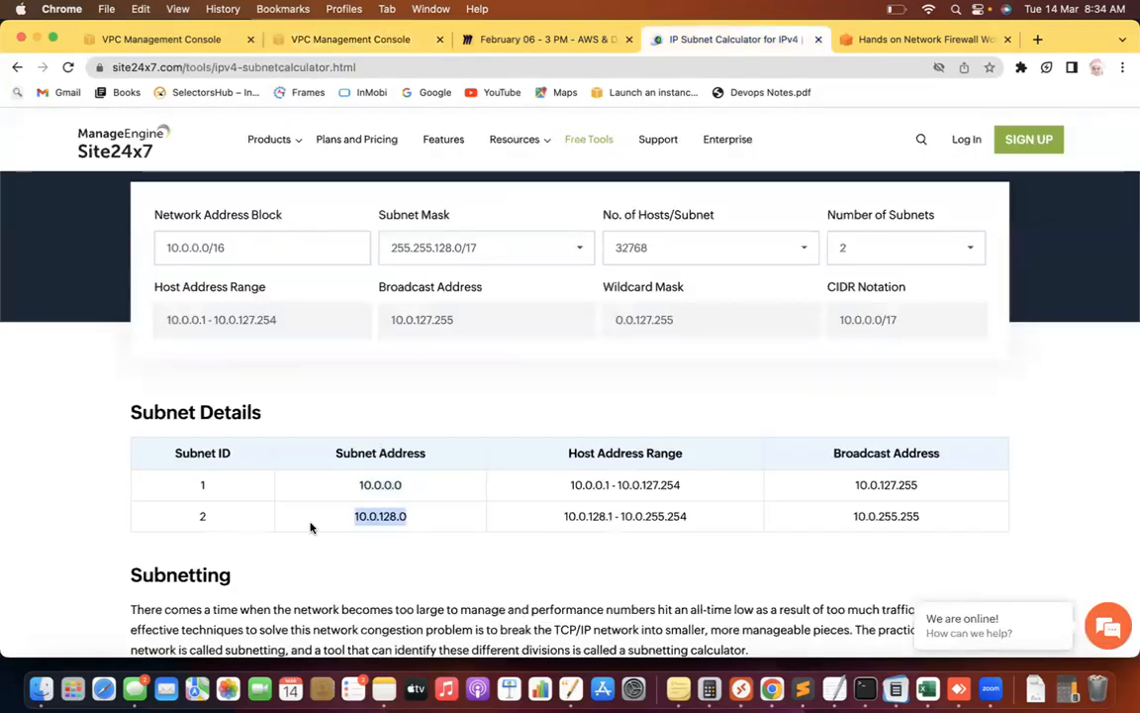
click(297, 38)
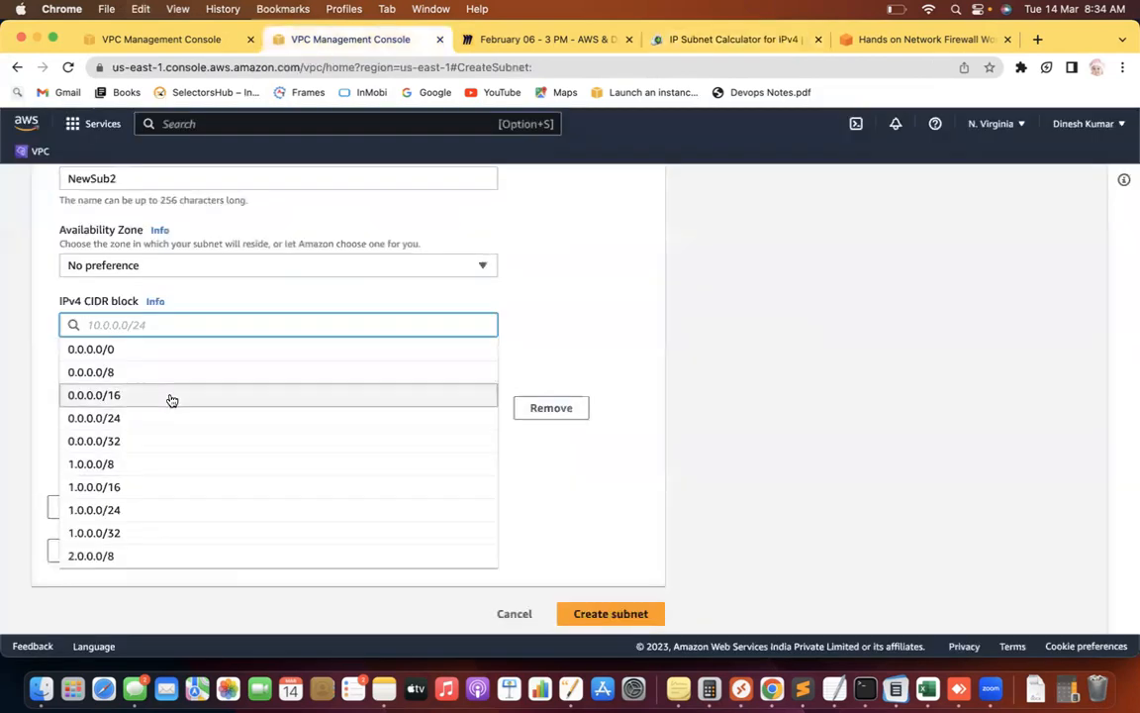
Set NewSub2's IPv4 CIDR block to 10.0.128.0/17 and create the subnet.
key(super+v)
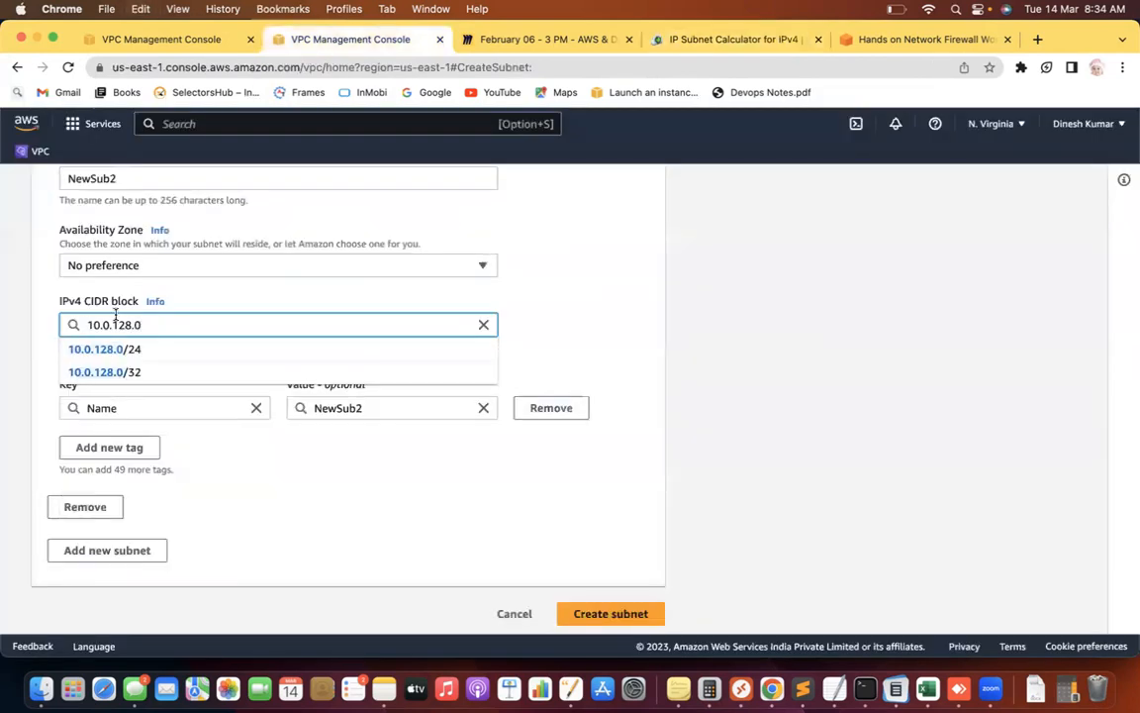
text(/)
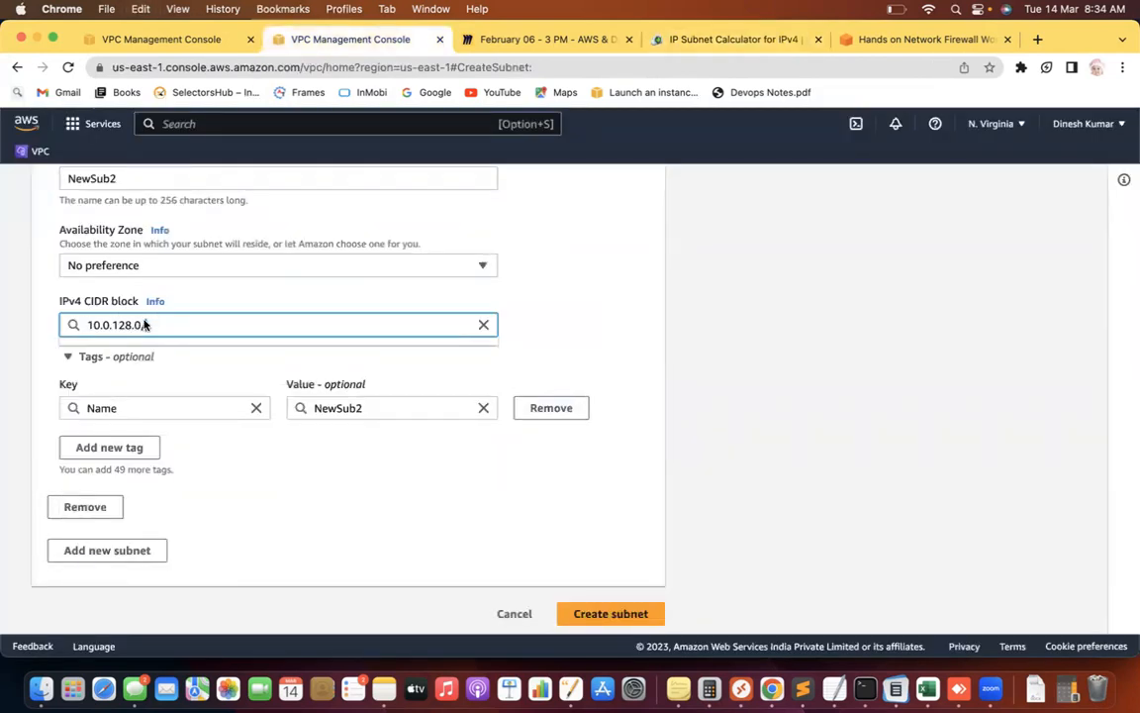
text(17)
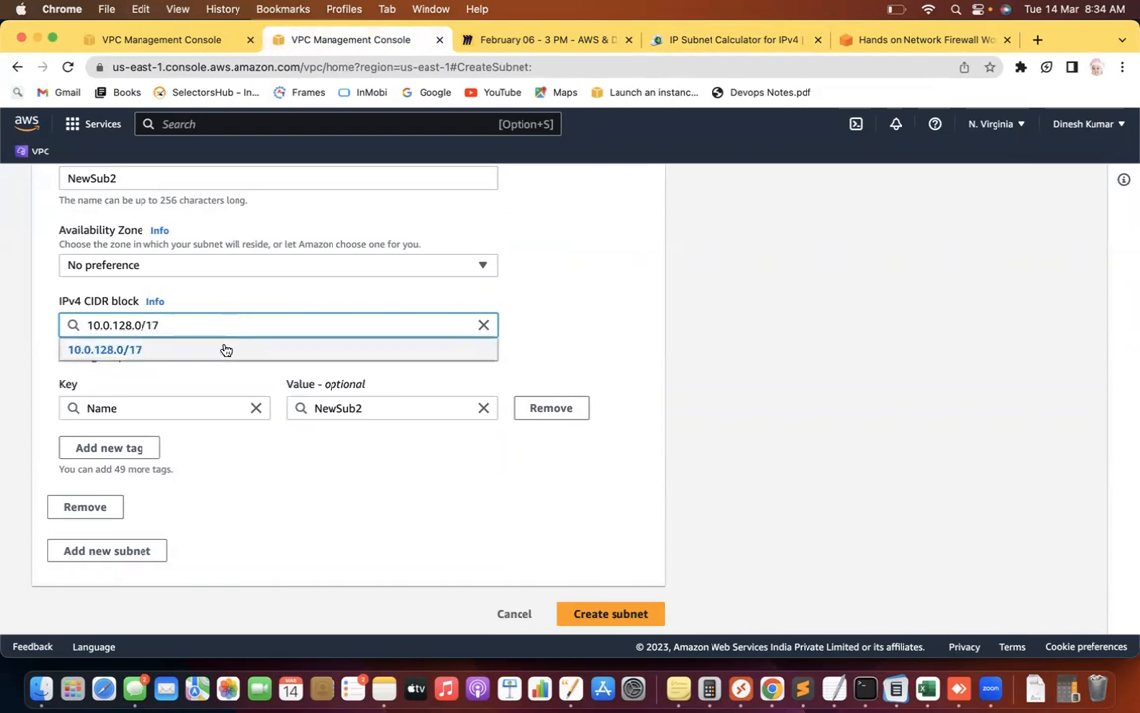
click(225, 349)
click(605, 614)
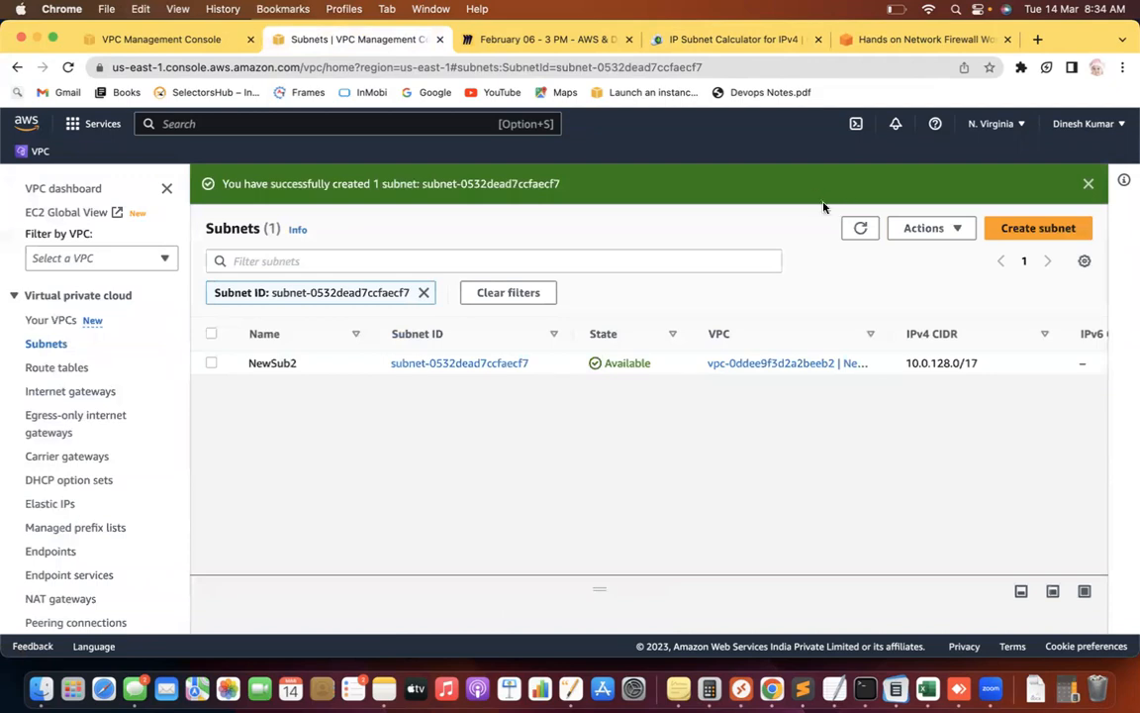
Remove the subnet ID filter to list all subnets and rename NewSub as PubNewSub.
click(861, 228)
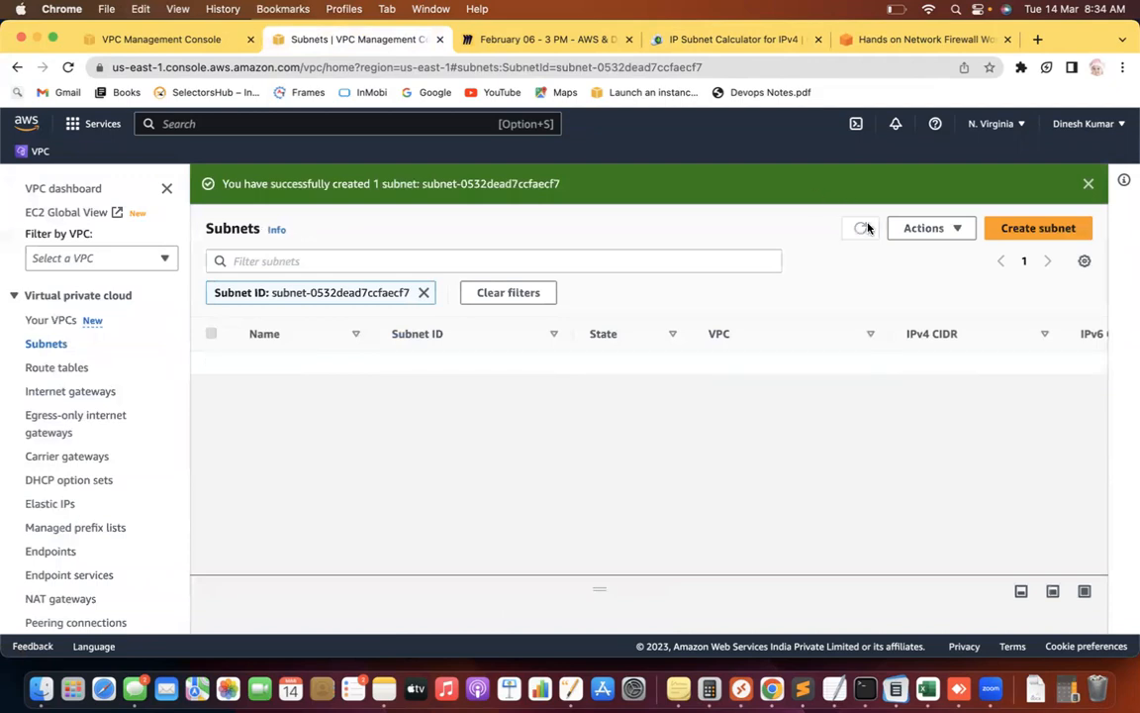
click(423, 292)
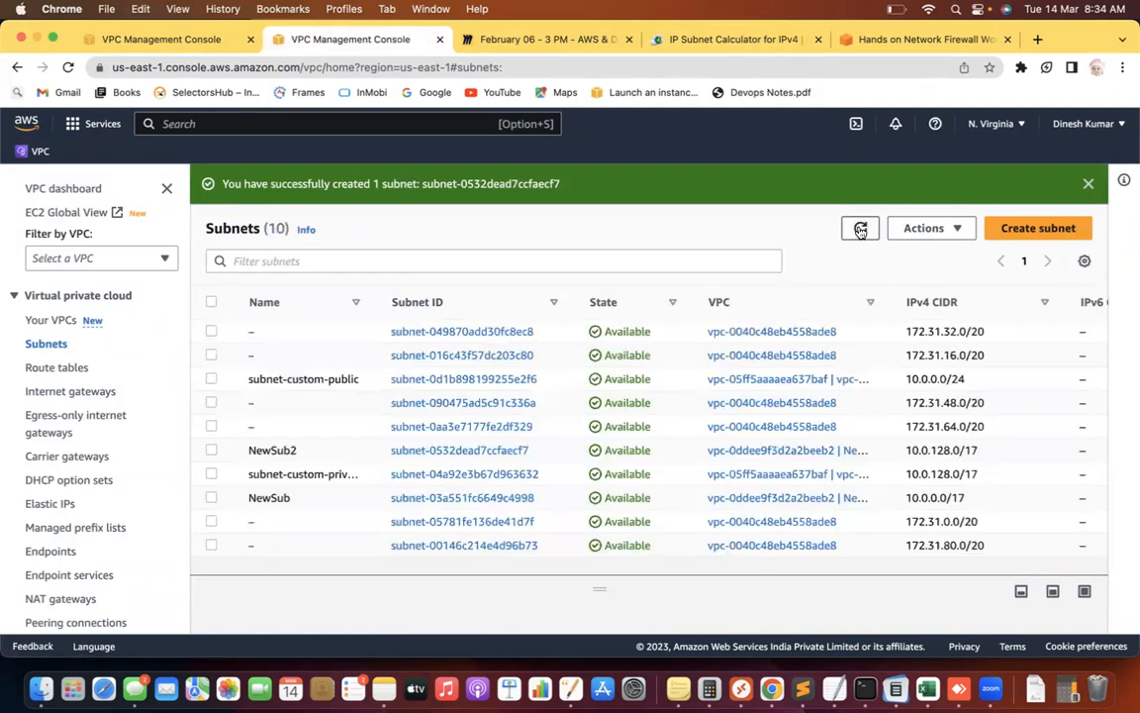
click(299, 498)
click(336, 528)
text(Pub)
key(Return)
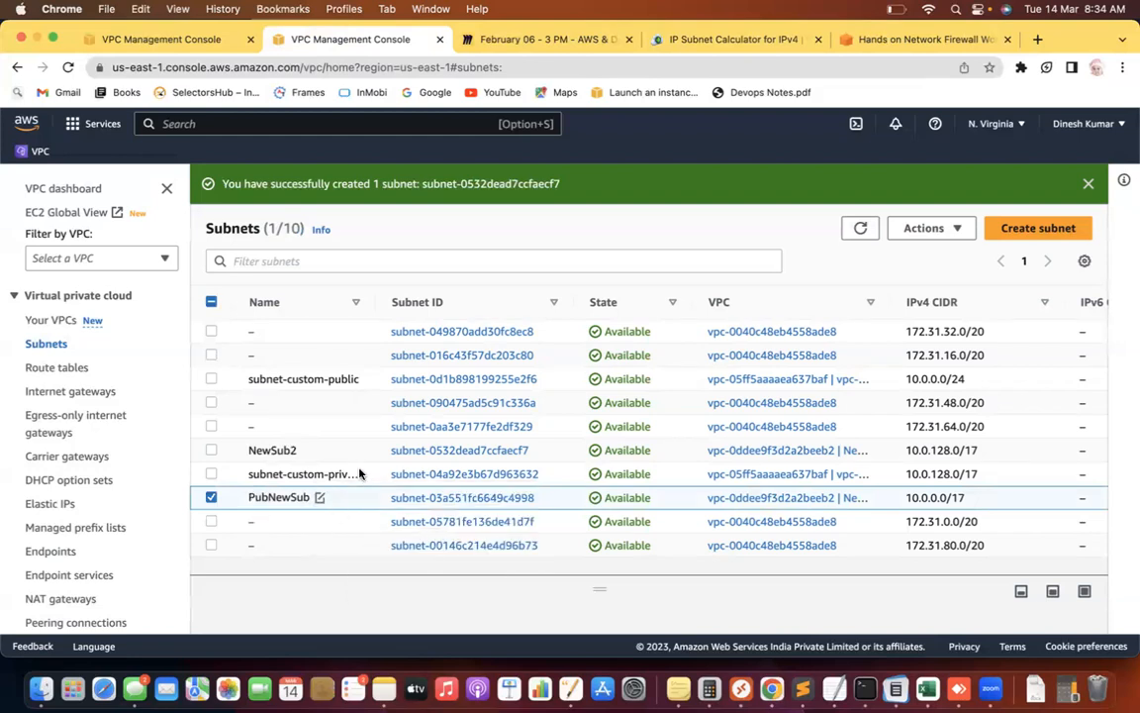
Rename the subnet NewSub2 as PrivNewSub and deselect it.
click(307, 449)
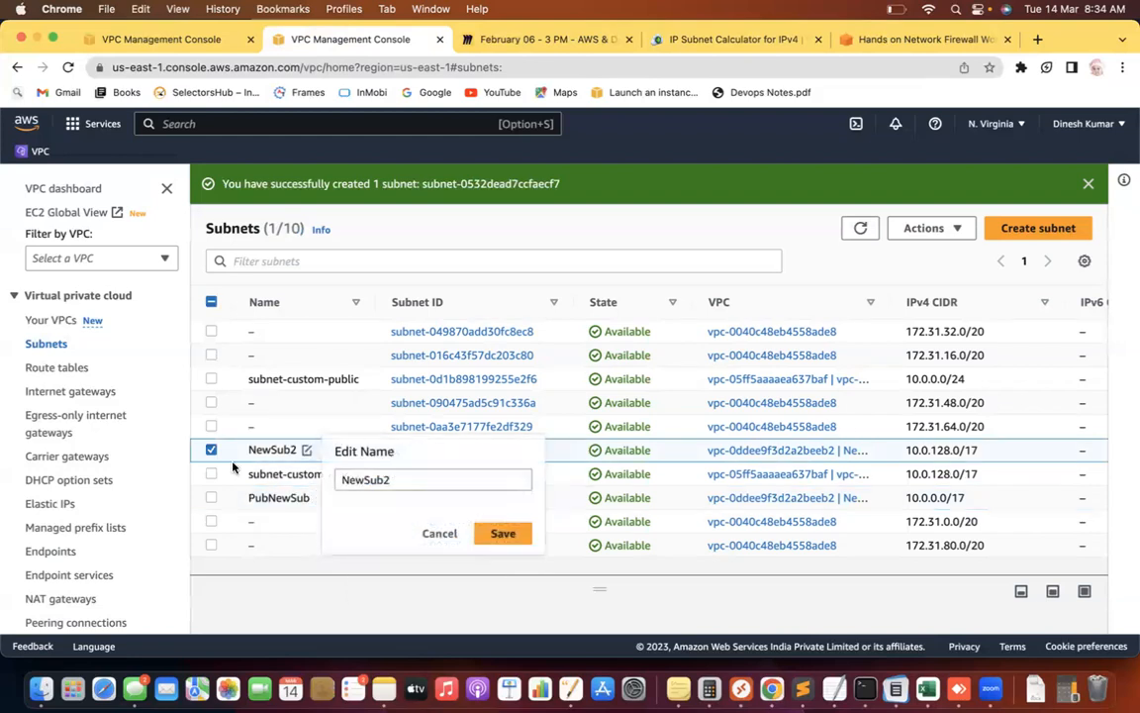
click(341, 479)
text(Priv)
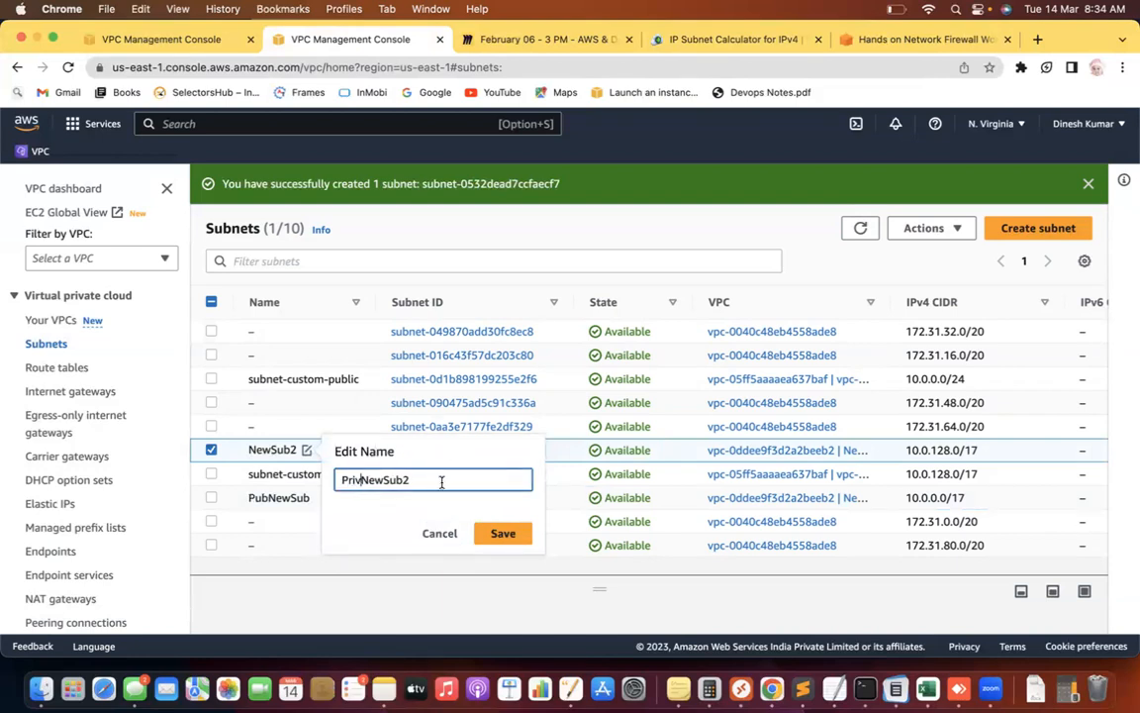
key(Return)
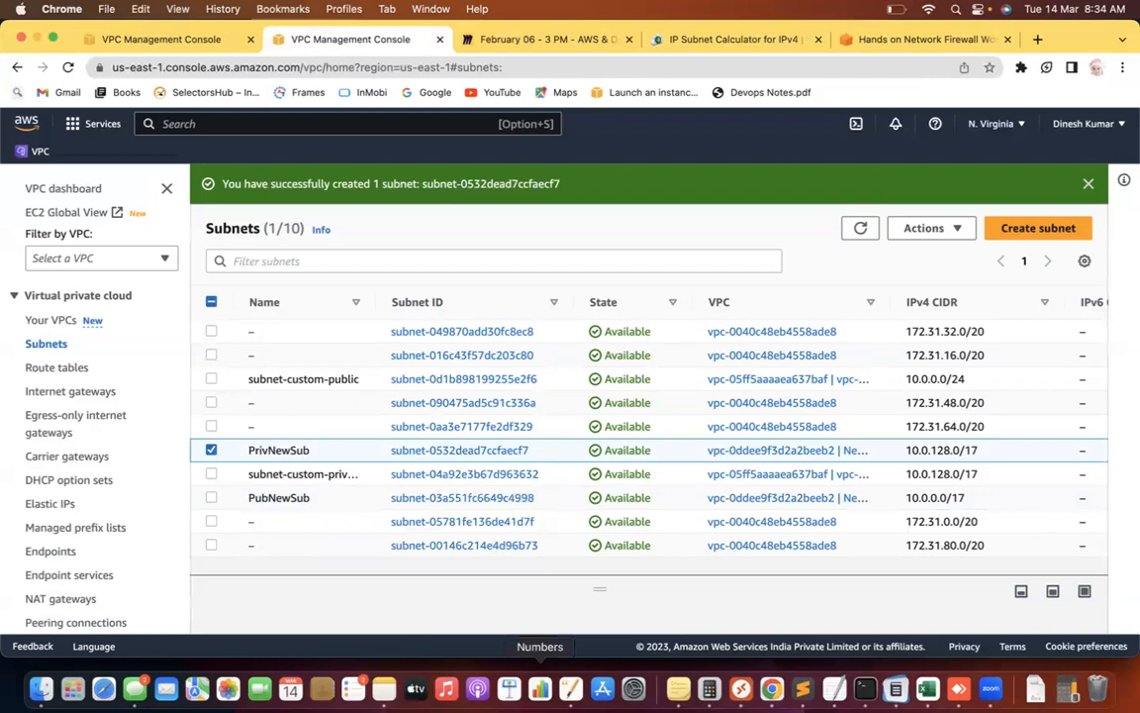
click(209, 451)
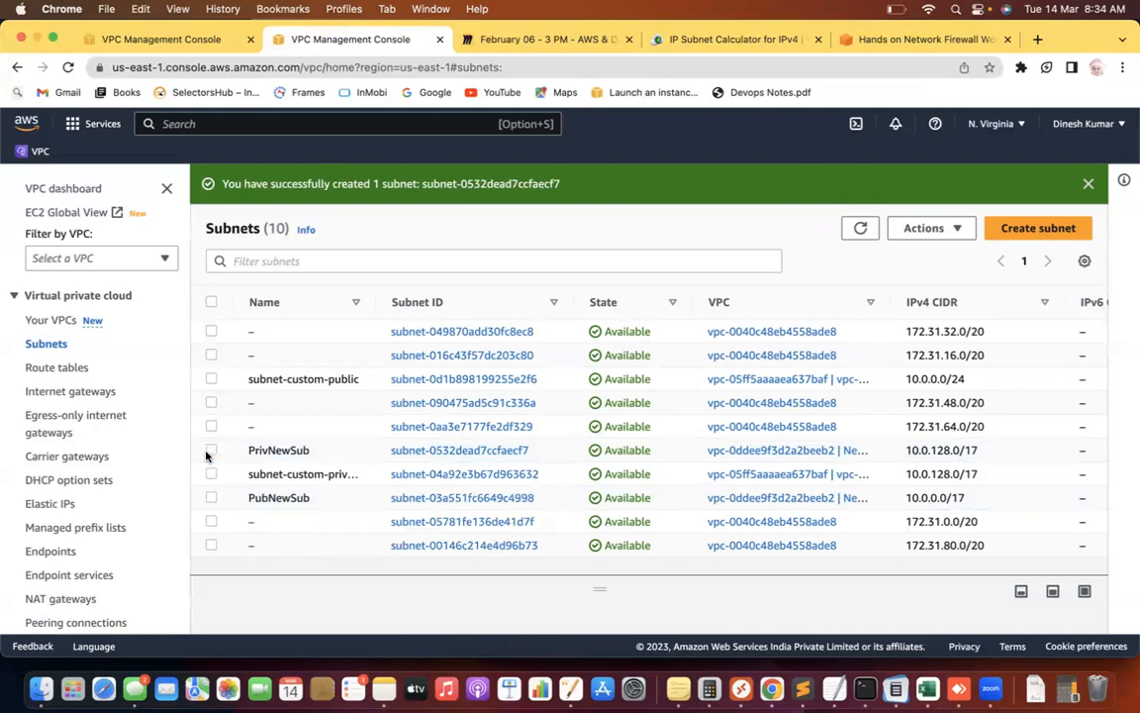
Create a route table named rt-public in New-Custom-Vpc.
click(61, 368)
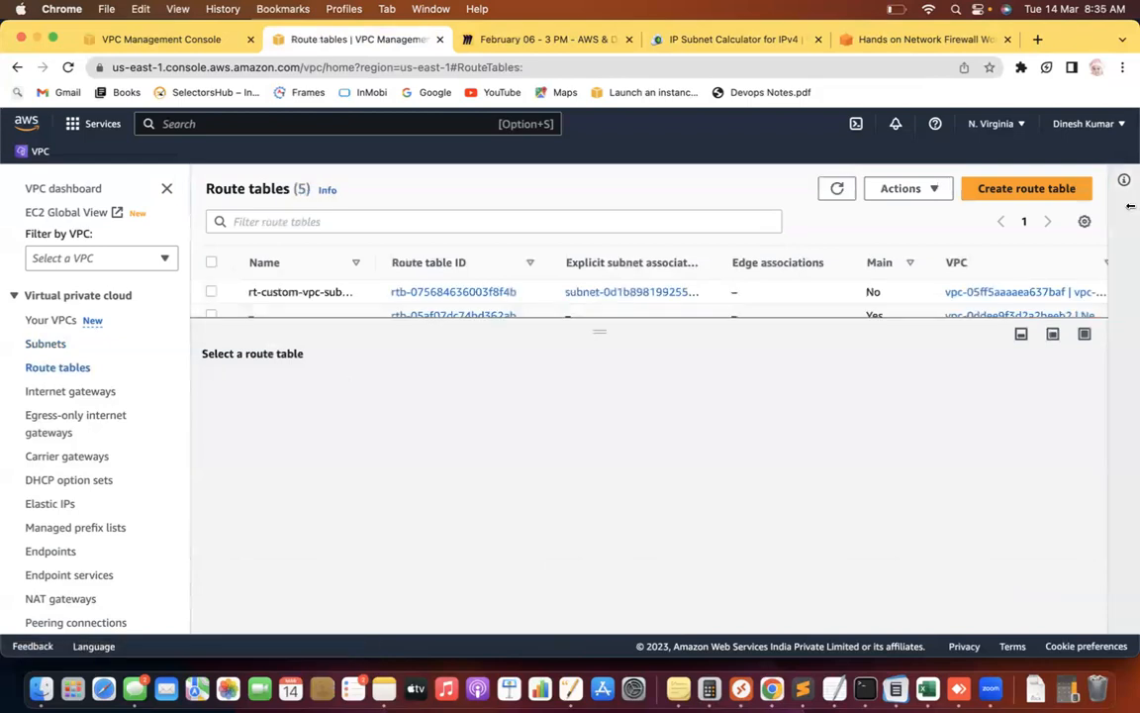
click(1001, 194)
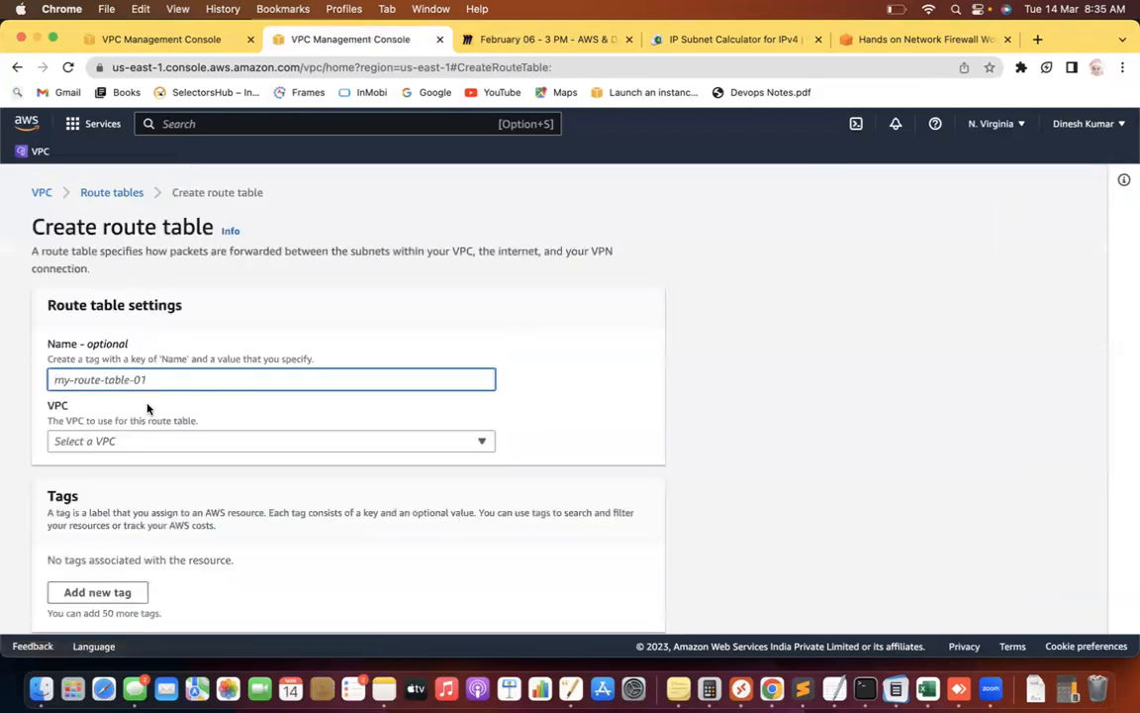
text(rt-p)
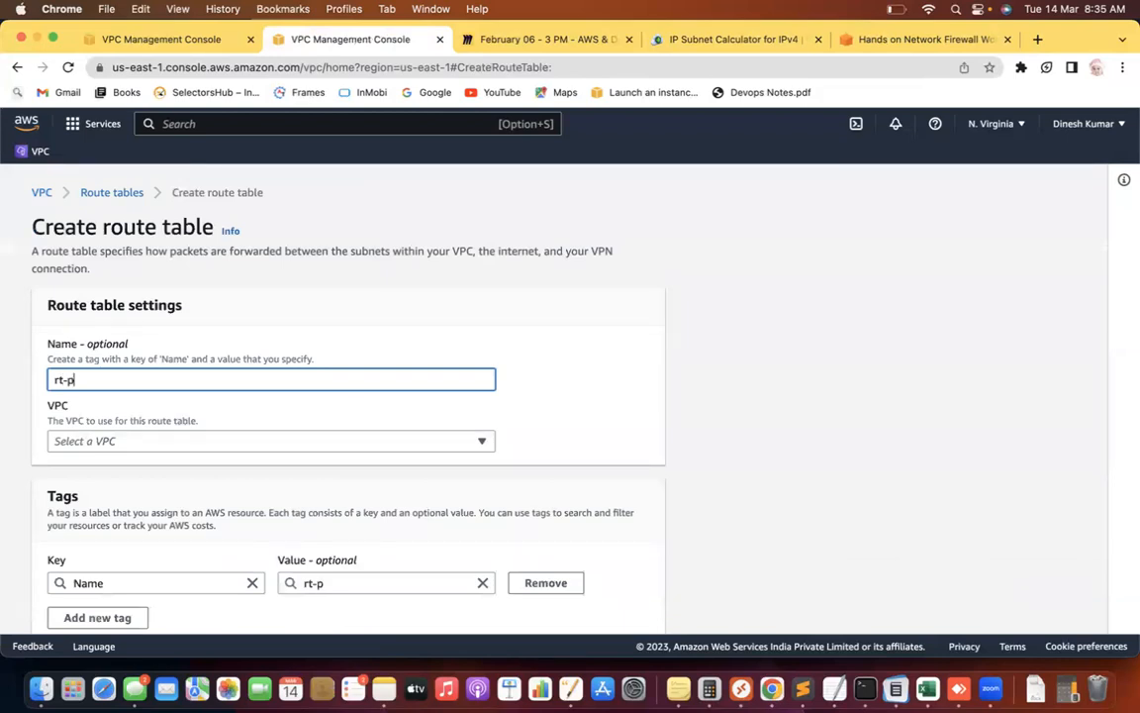
click(735, 371)
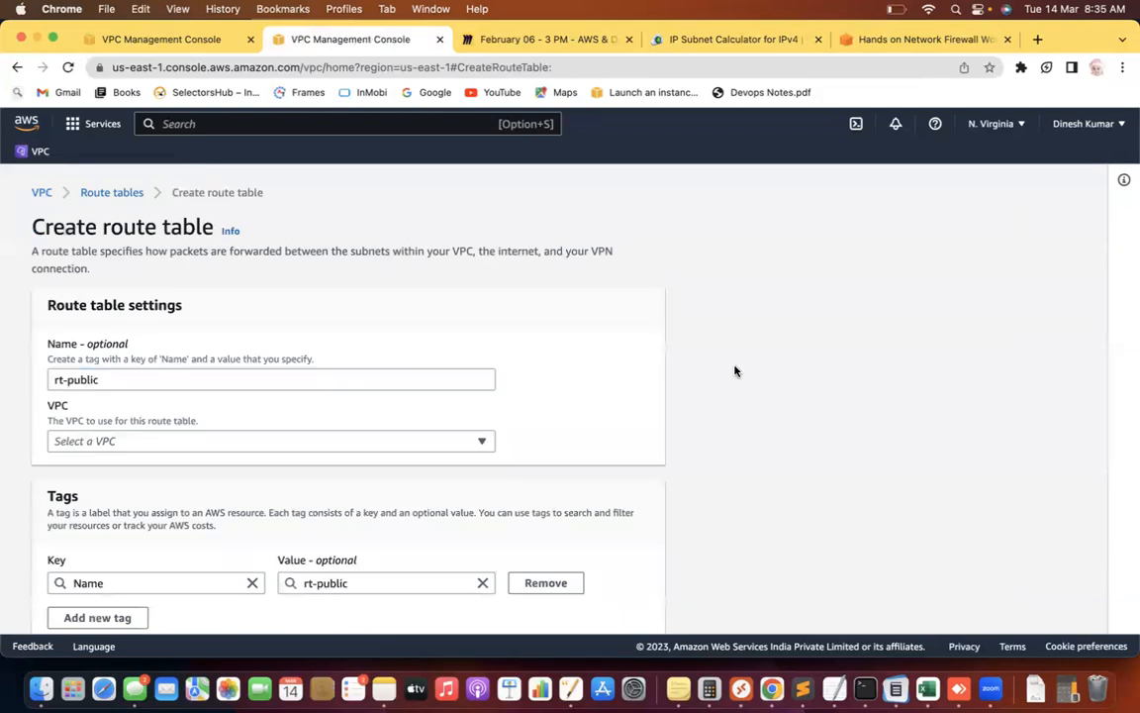
scroll(735, 371, down, 2)
click(385, 368)
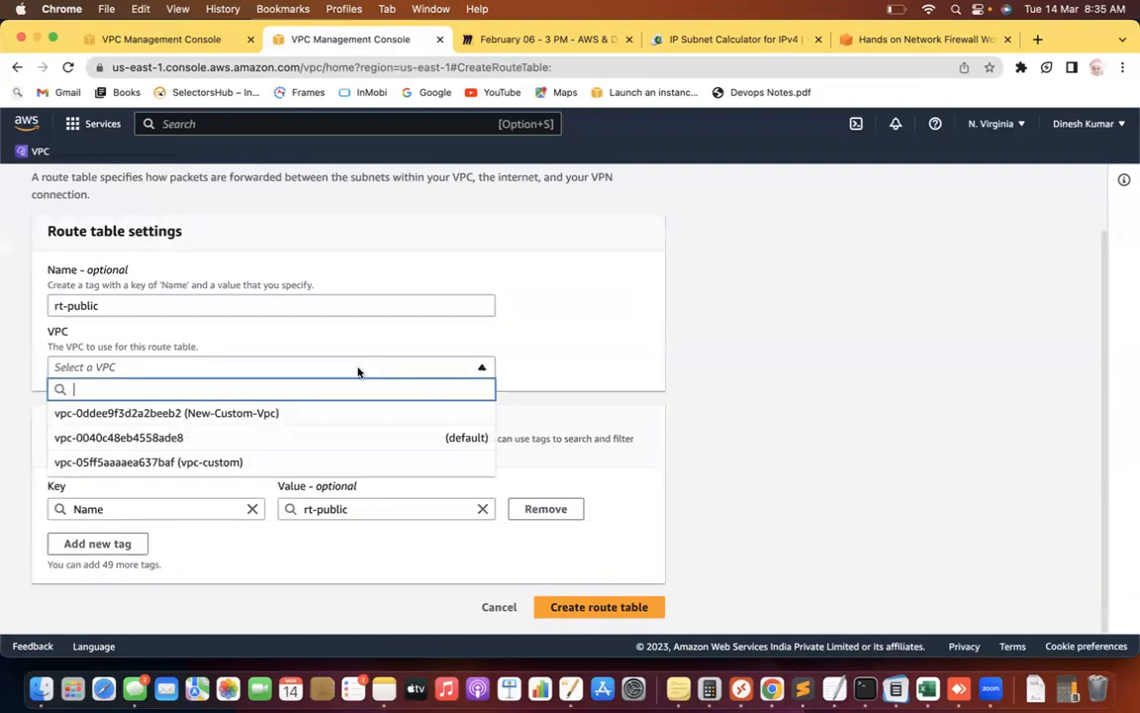
click(259, 414)
click(599, 607)
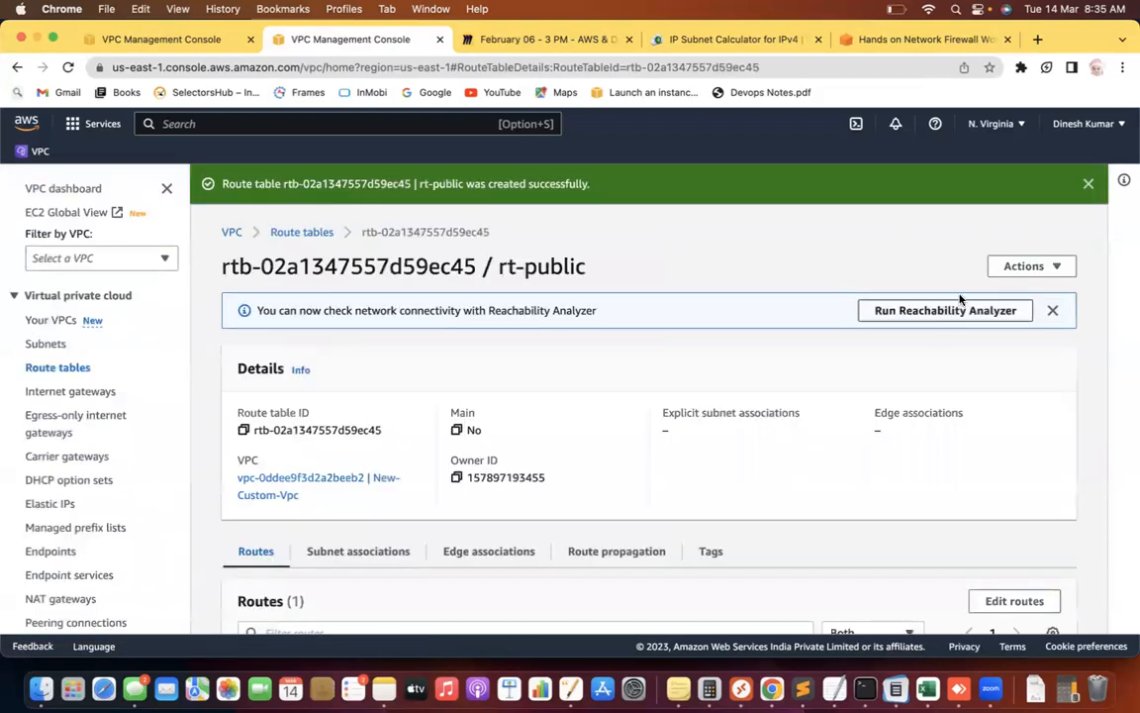
Create a second route table named rtpriv in New-Custom-Vpc.
click(82, 369)
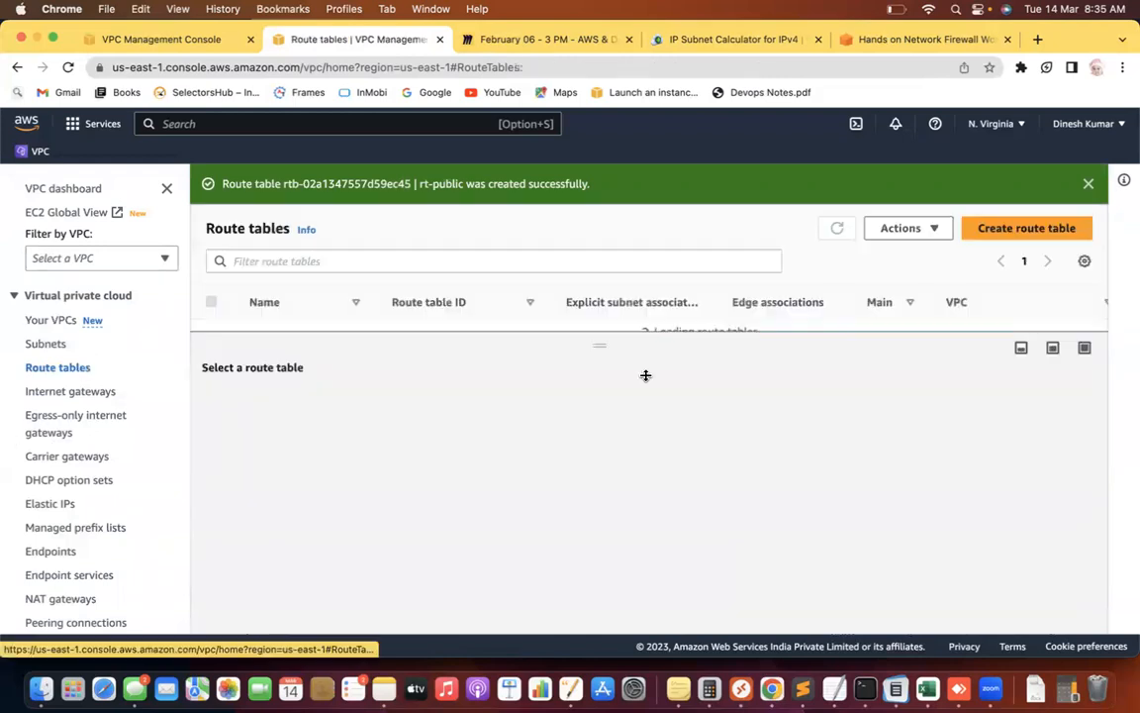
click(1000, 226)
text(rt)
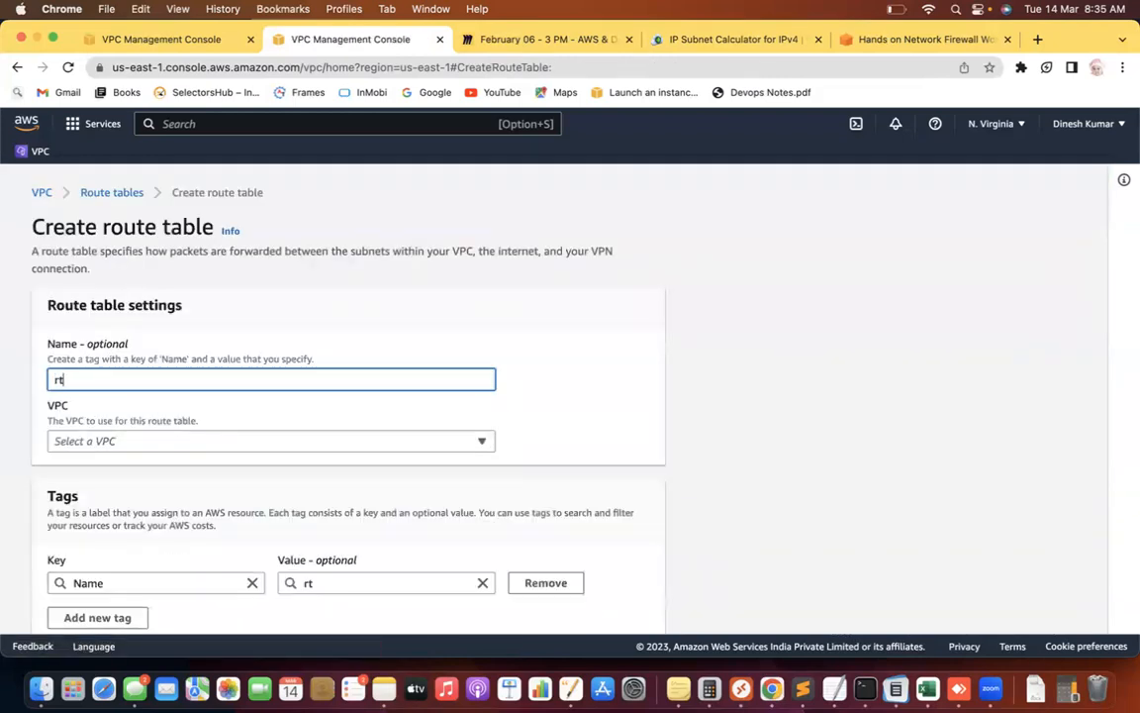
text(priv)
click(624, 427)
scroll(623, 427, down, 2)
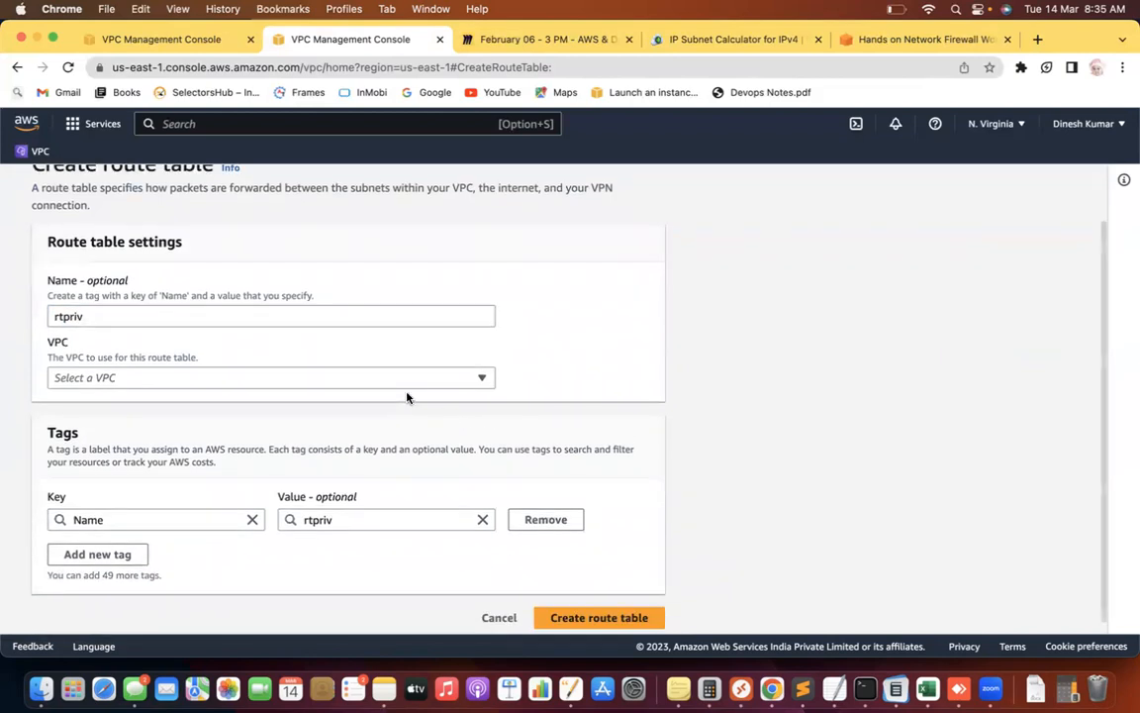
click(369, 376)
click(284, 425)
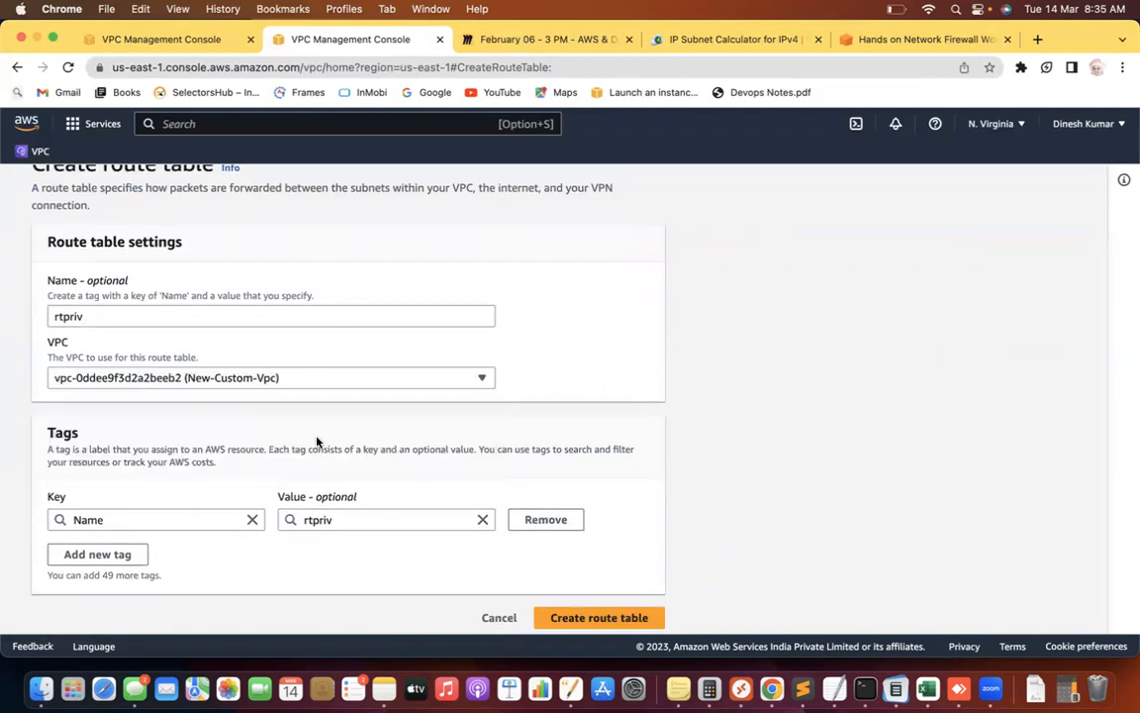
click(603, 615)
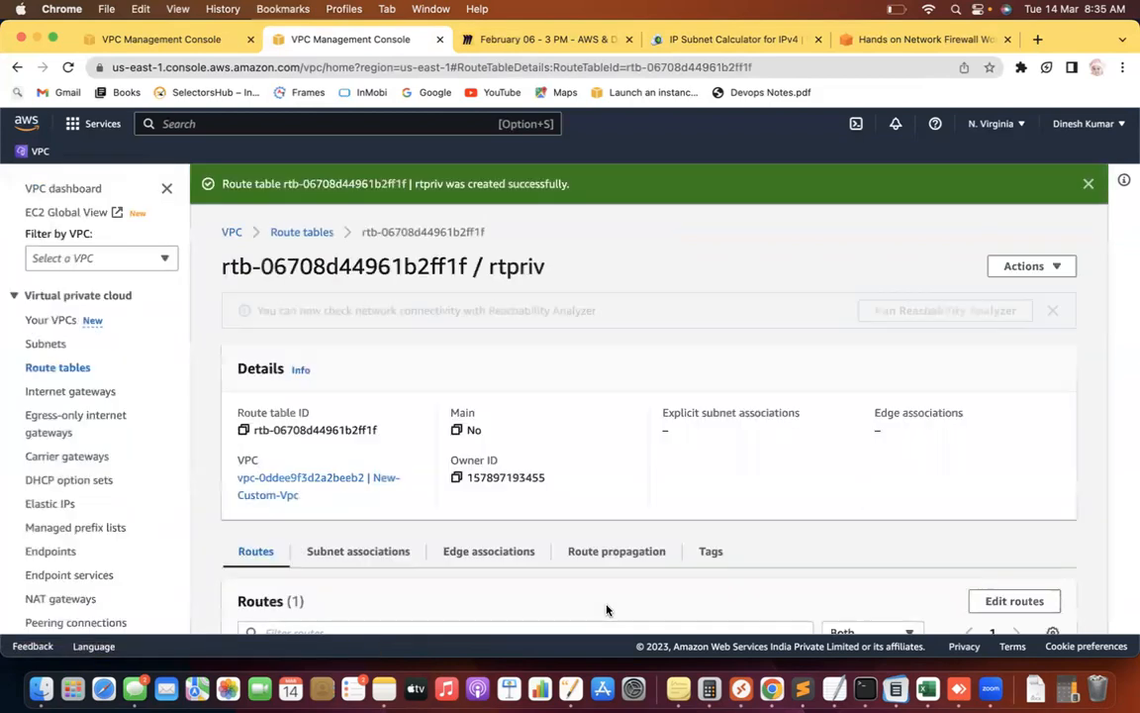
Create an internet gateway with the name tag igw-new.
click(46, 372)
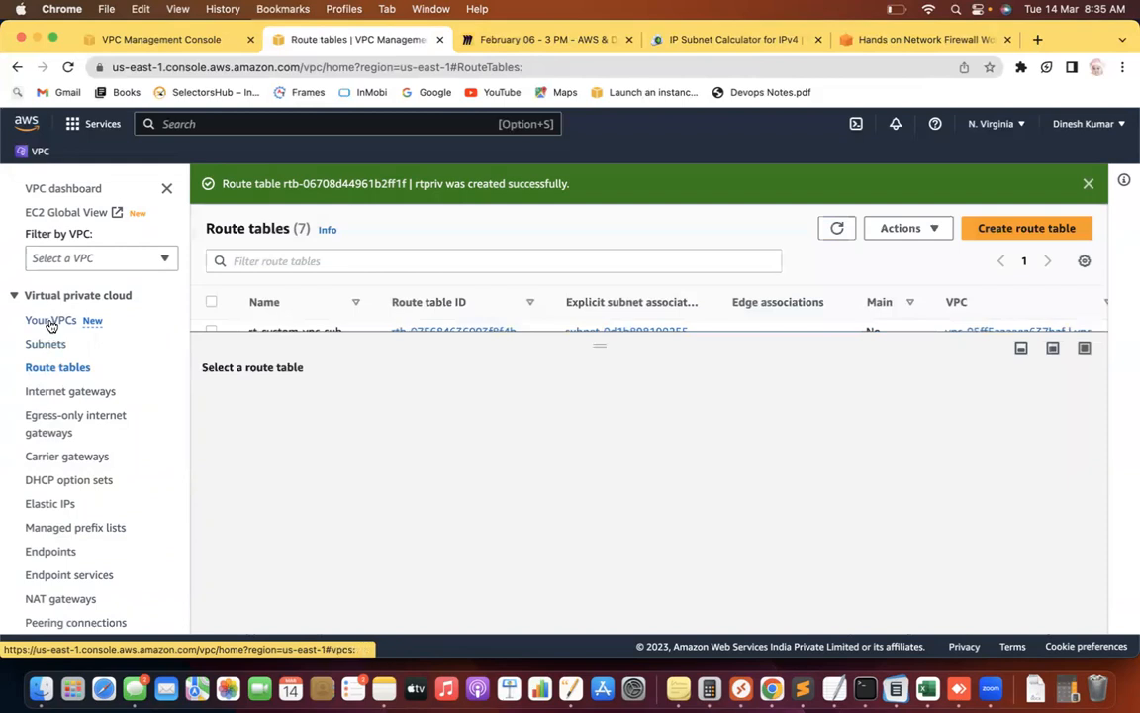
click(65, 391)
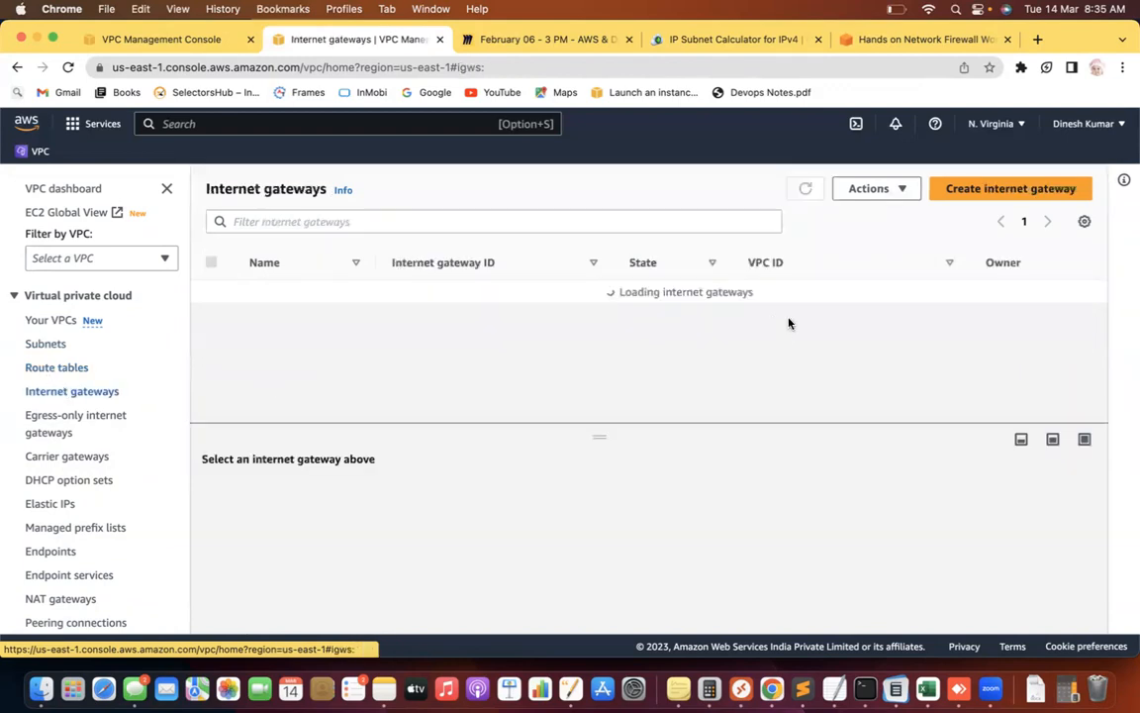
click(1069, 194)
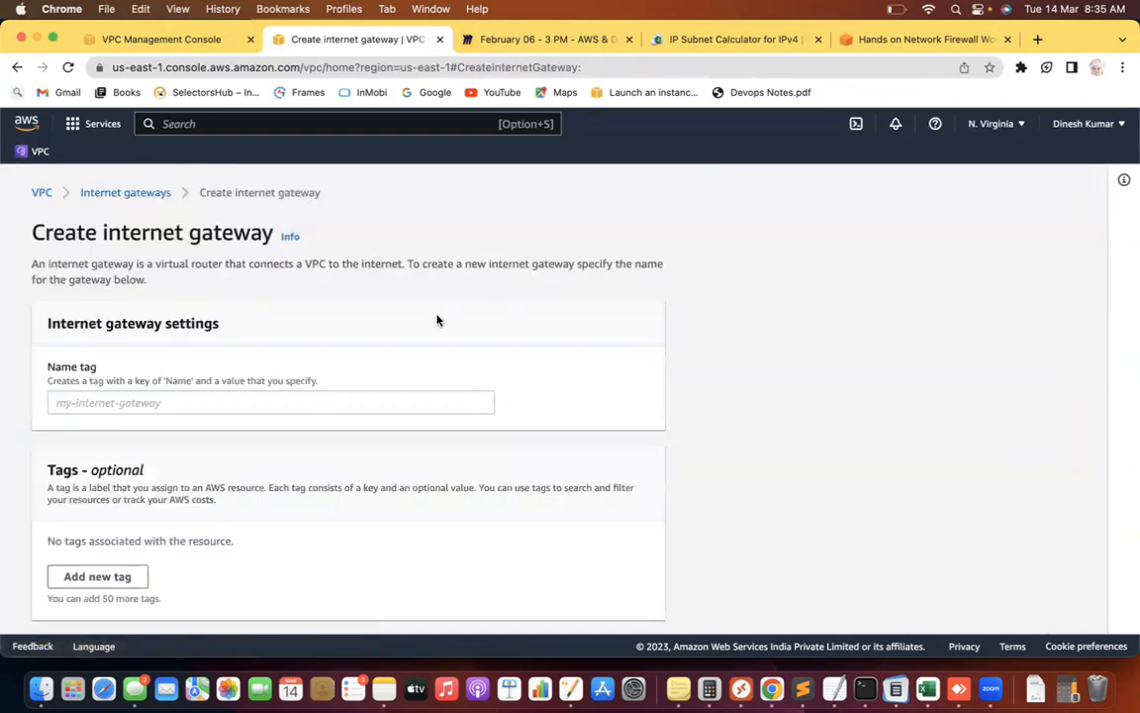
click(109, 402)
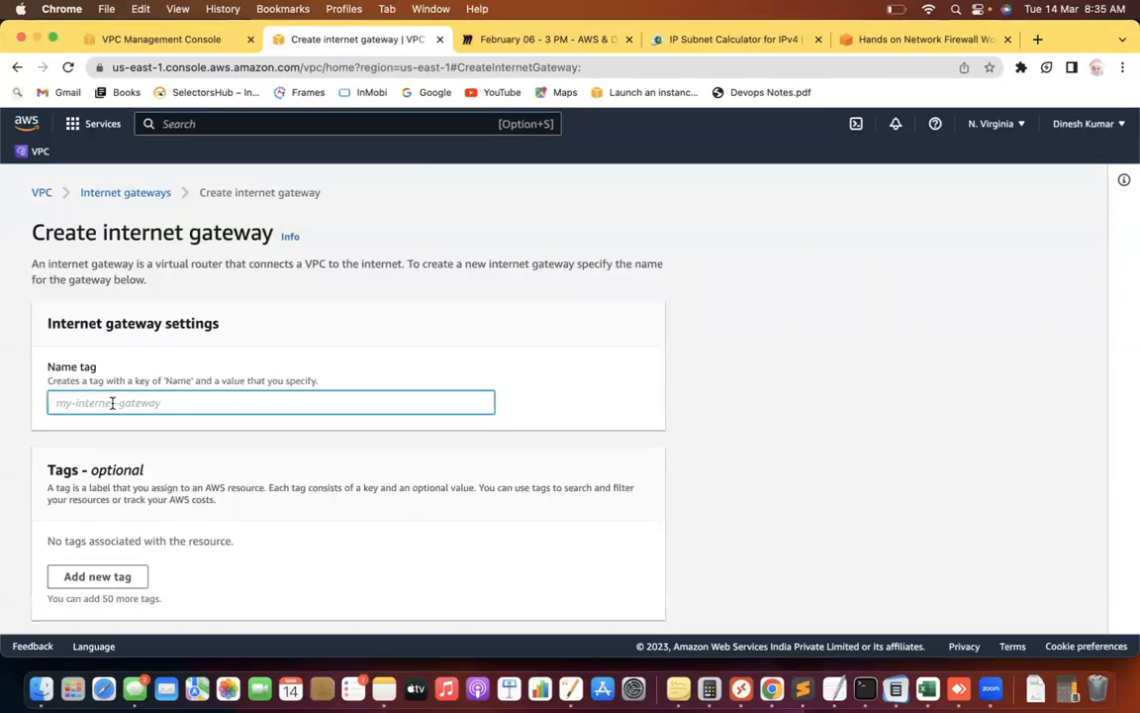
text(igw)
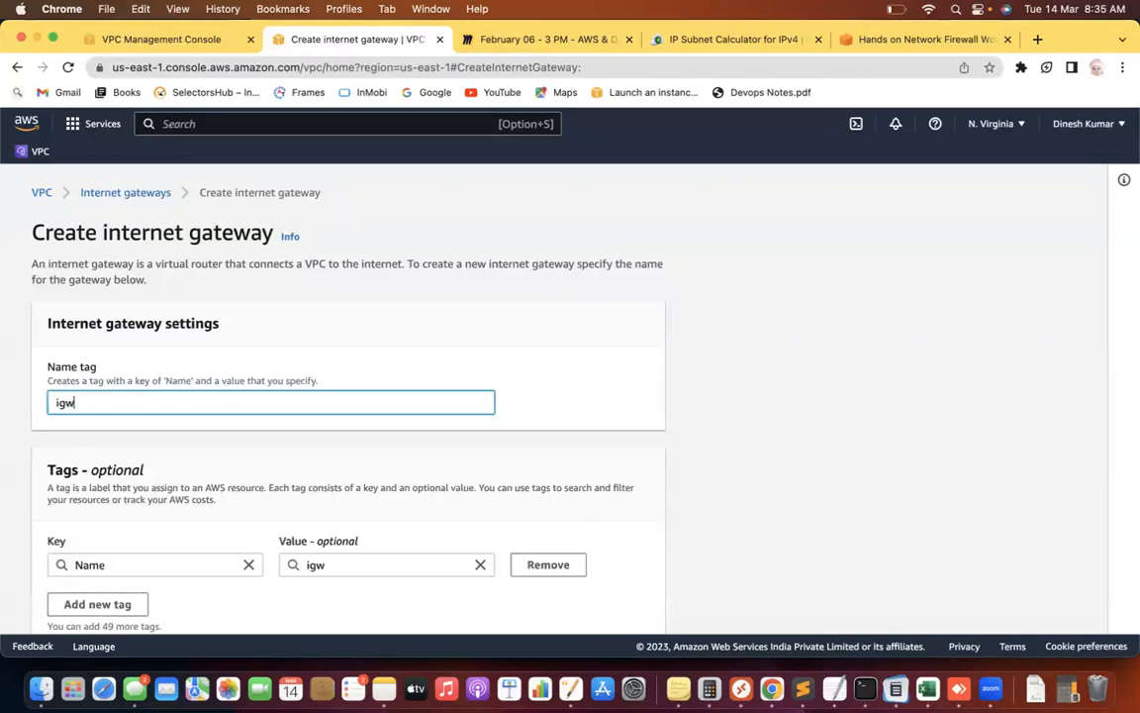
click(567, 438)
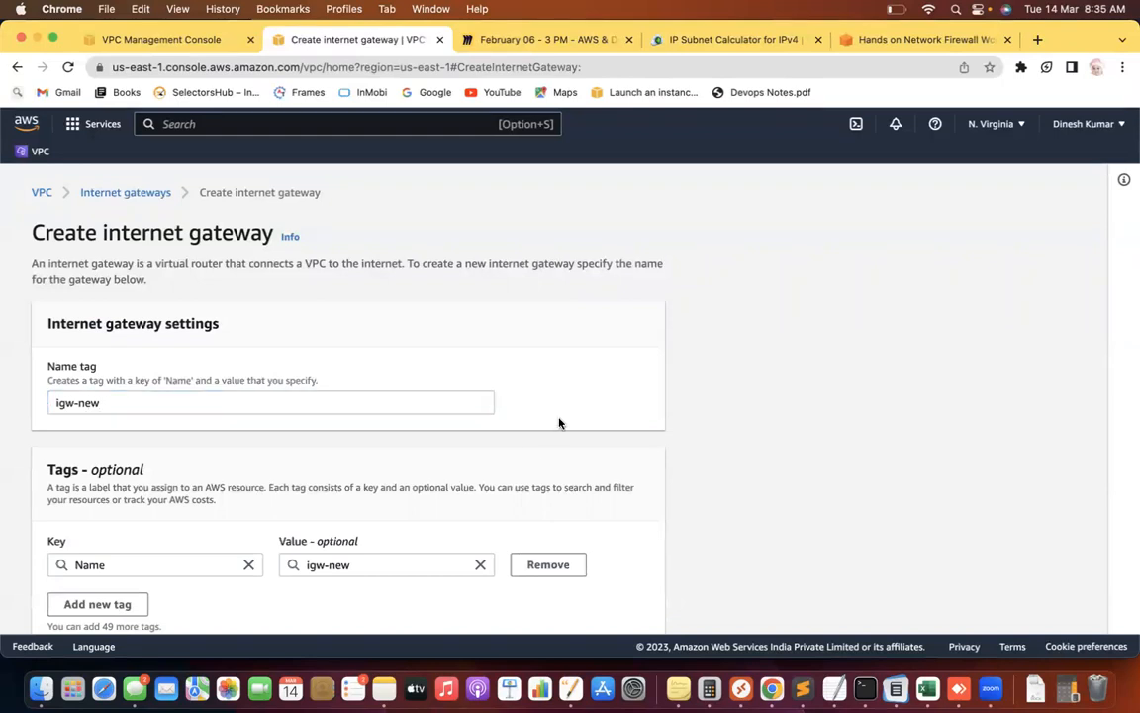
scroll(557, 423, down, 2)
click(627, 610)
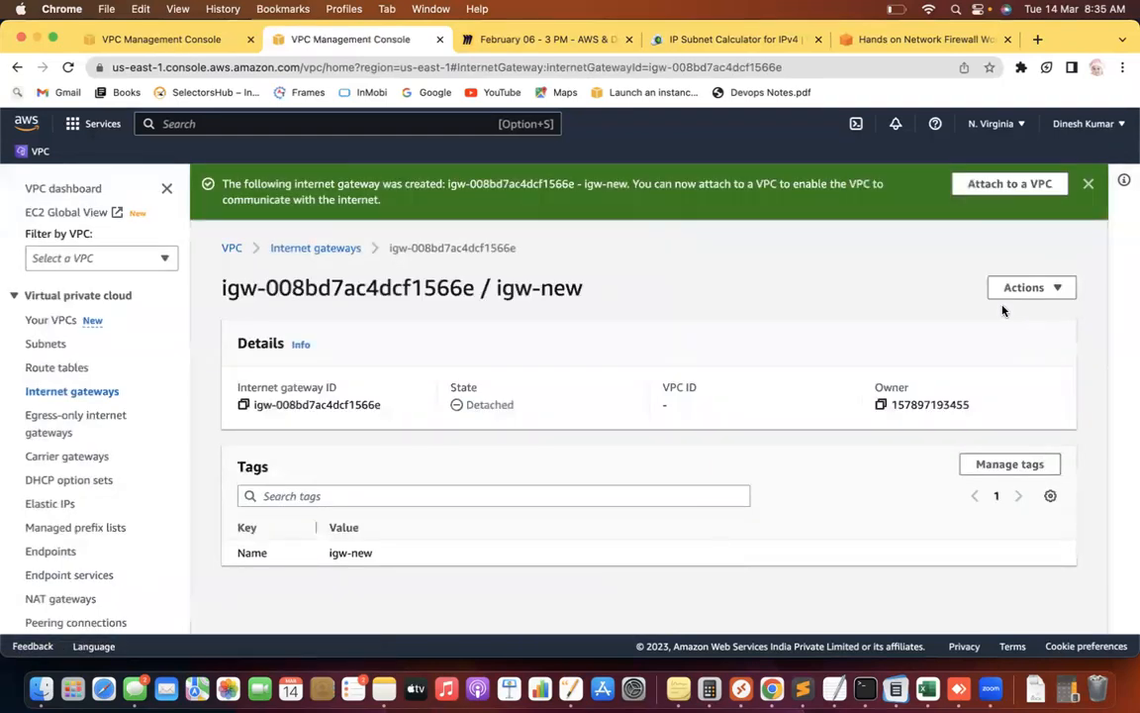
Attach the internet gateway igw-new to New-Custom-Vpc.
click(1013, 184)
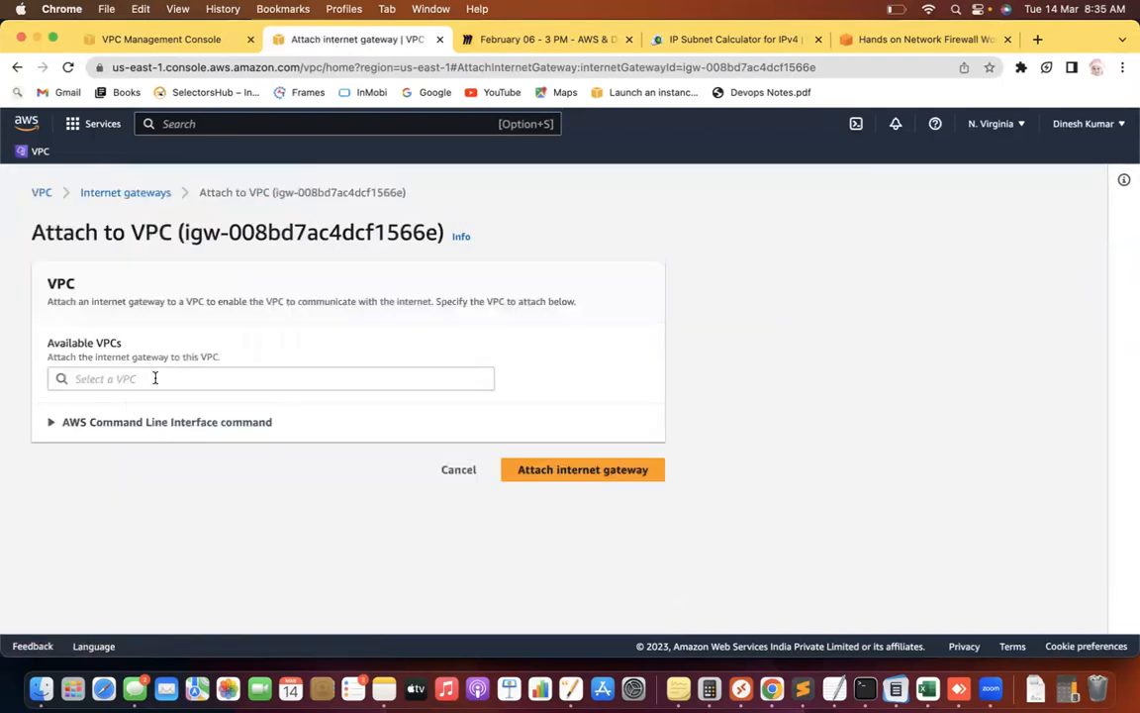
click(155, 378)
click(207, 404)
click(574, 471)
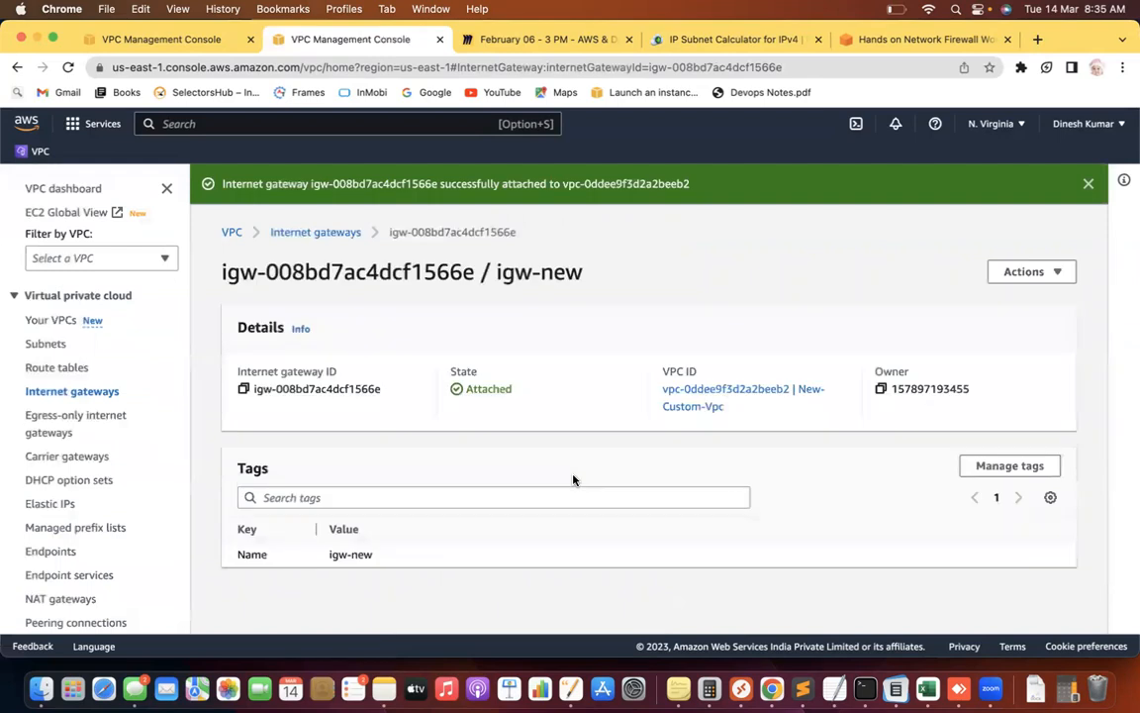
Select the rt-public route table in the route table list and open its routes for editing.
click(61, 368)
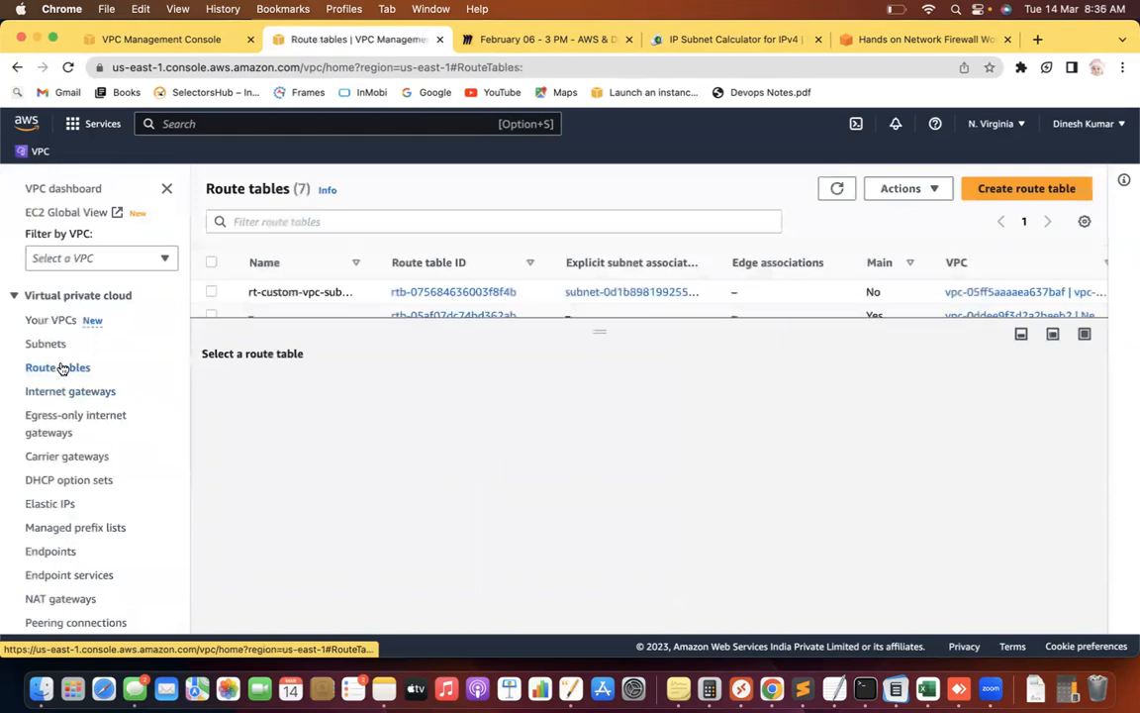
drag(597, 330, 597, 386)
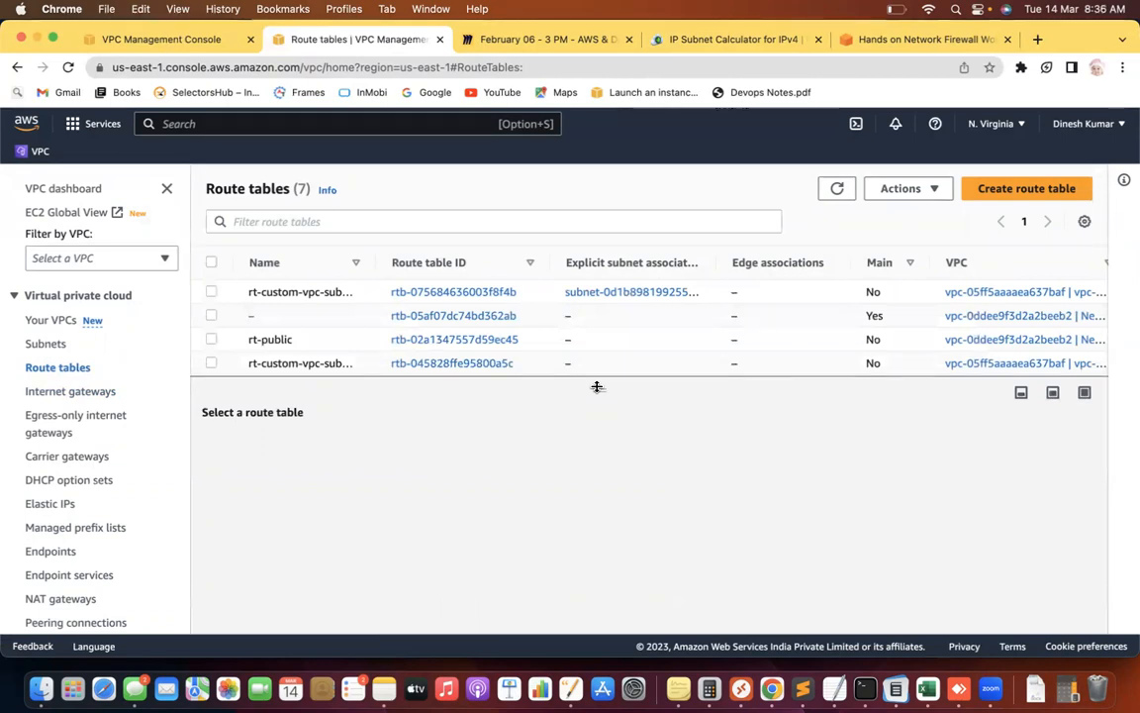
mouse_move(280, 310)
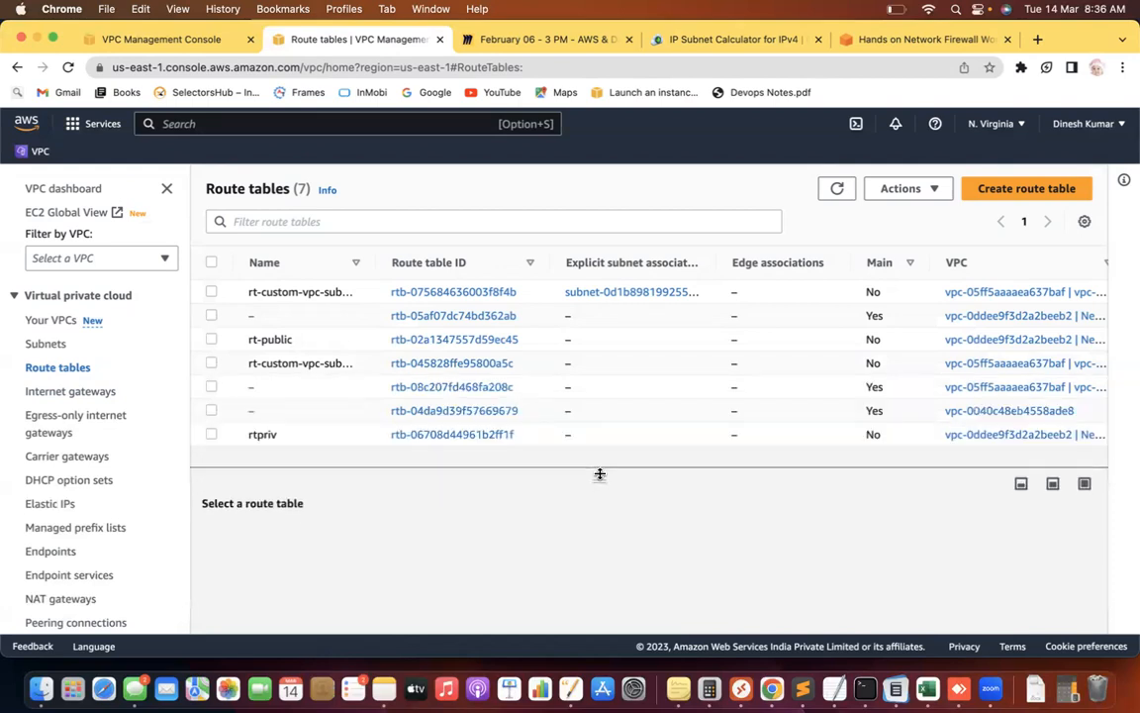
click(210, 338)
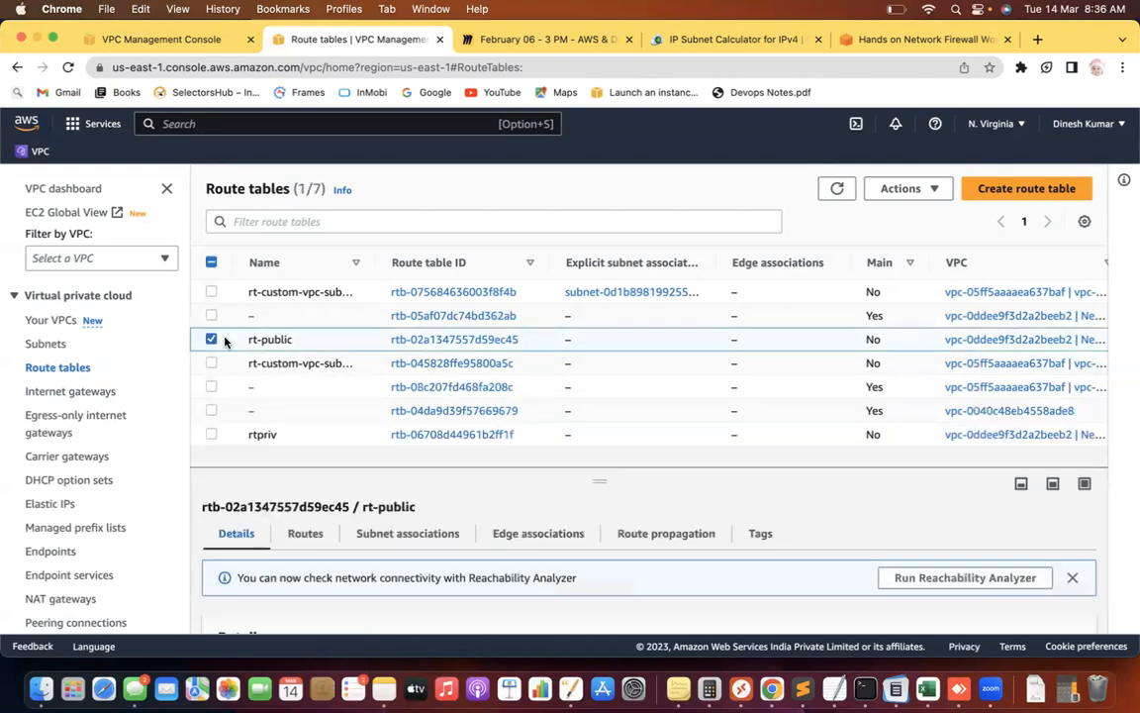
drag(601, 477, 599, 353)
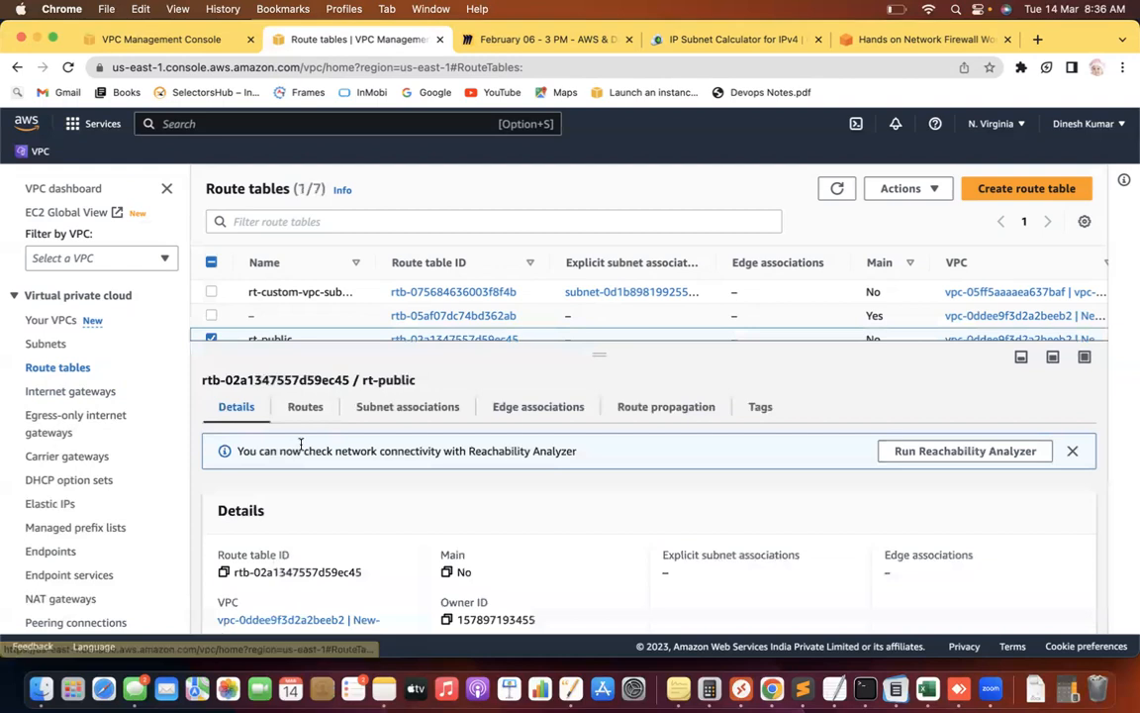
click(306, 407)
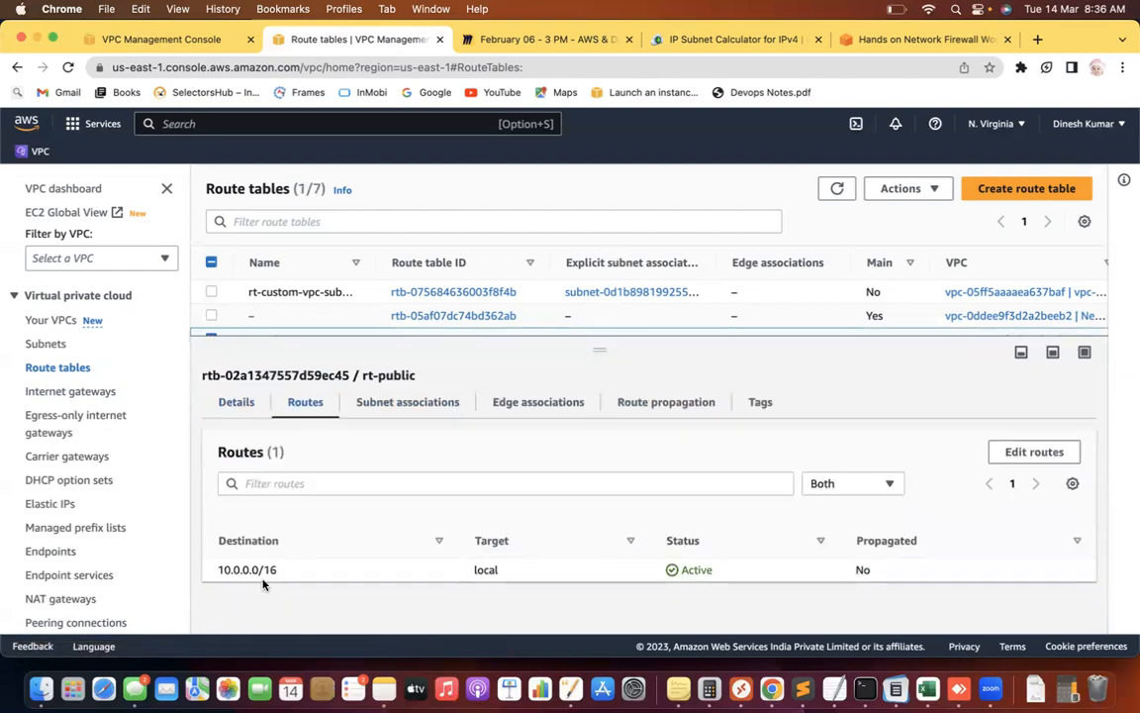
click(1034, 451)
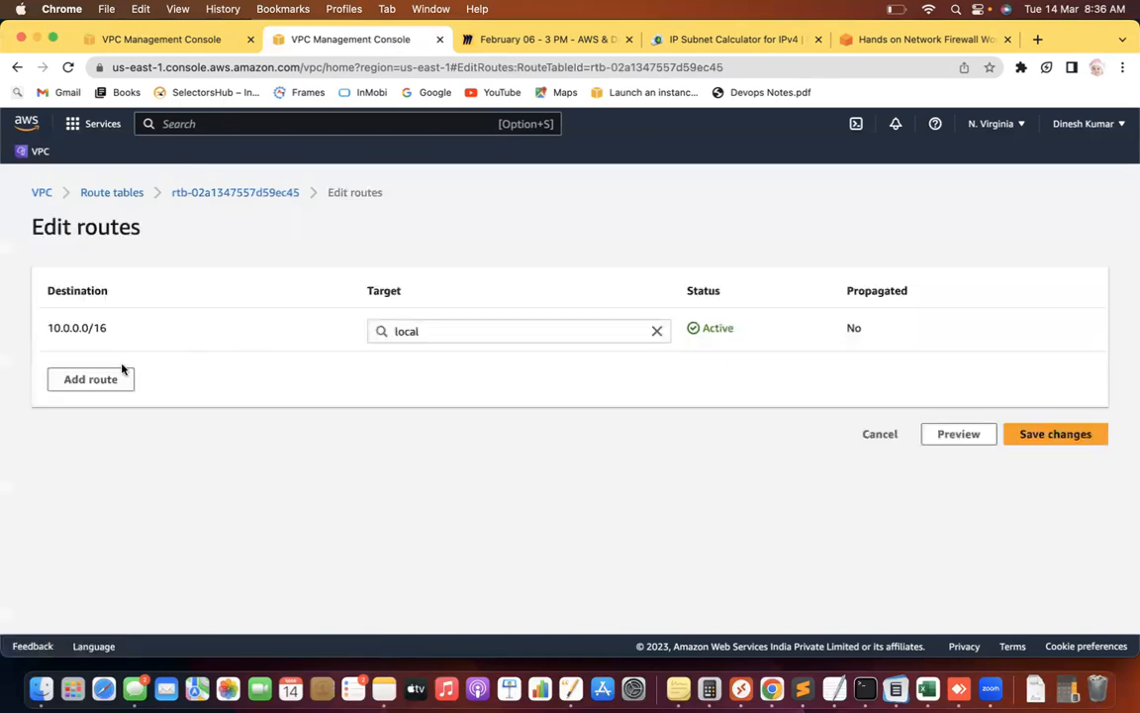
Add a route with destination 0.0.0.0/0 and target type Internet Gateway, and try to save it.
click(59, 382)
click(228, 374)
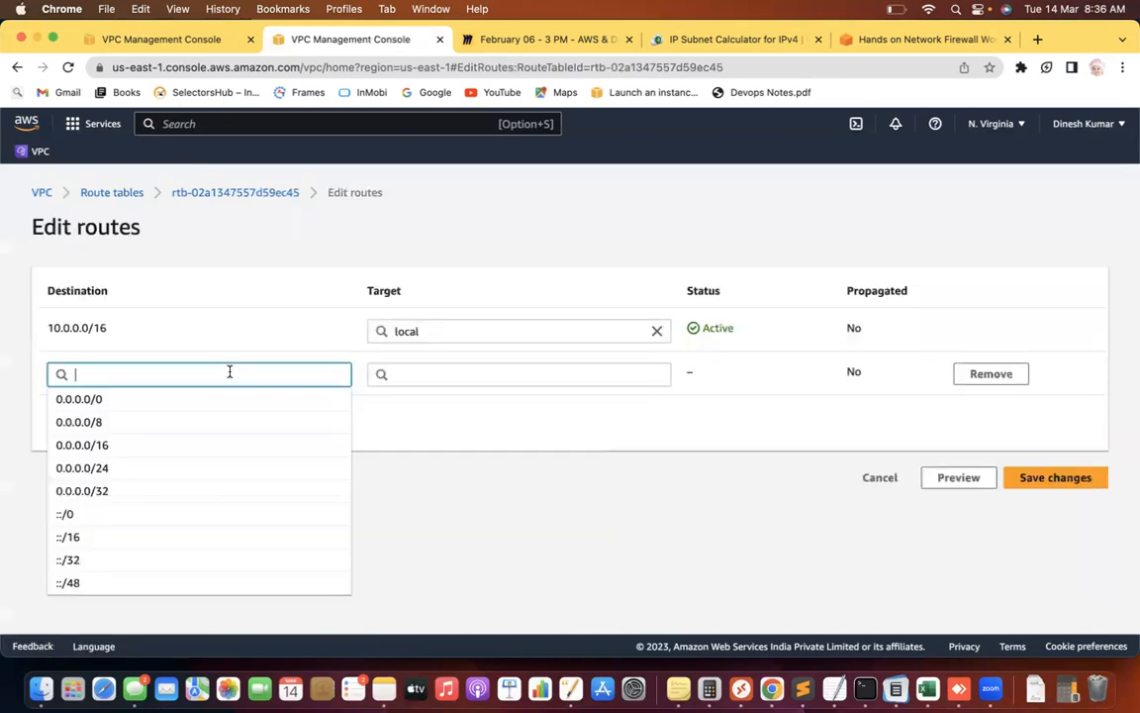
click(122, 401)
click(456, 373)
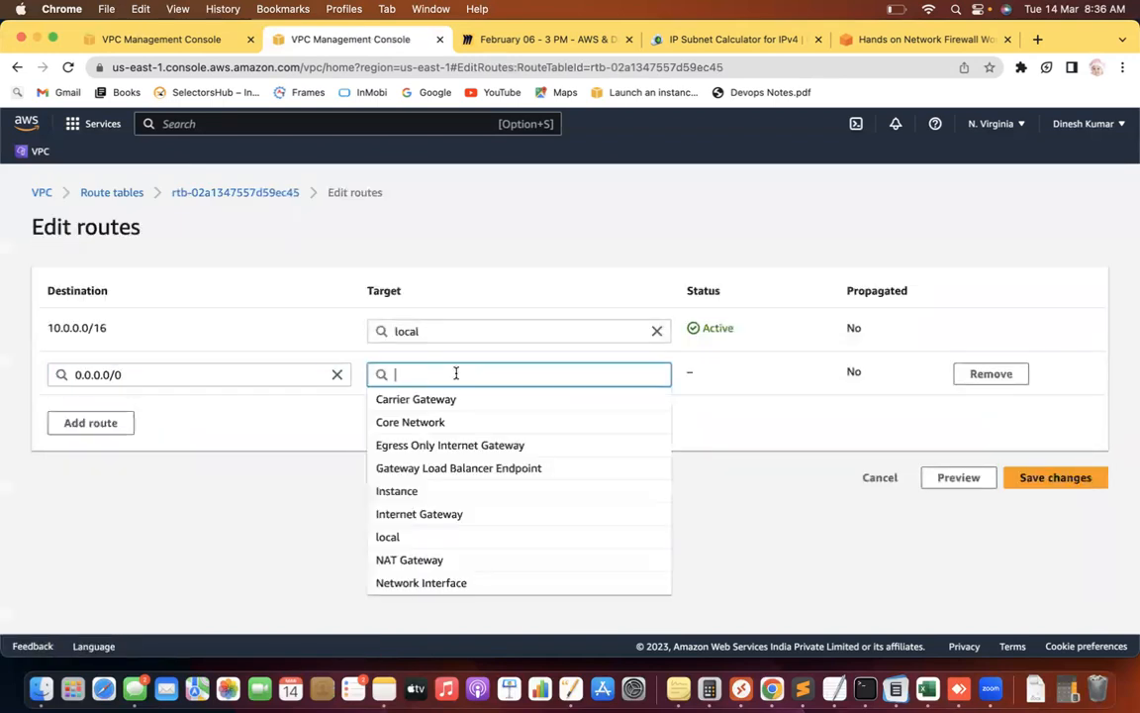
text(inter)
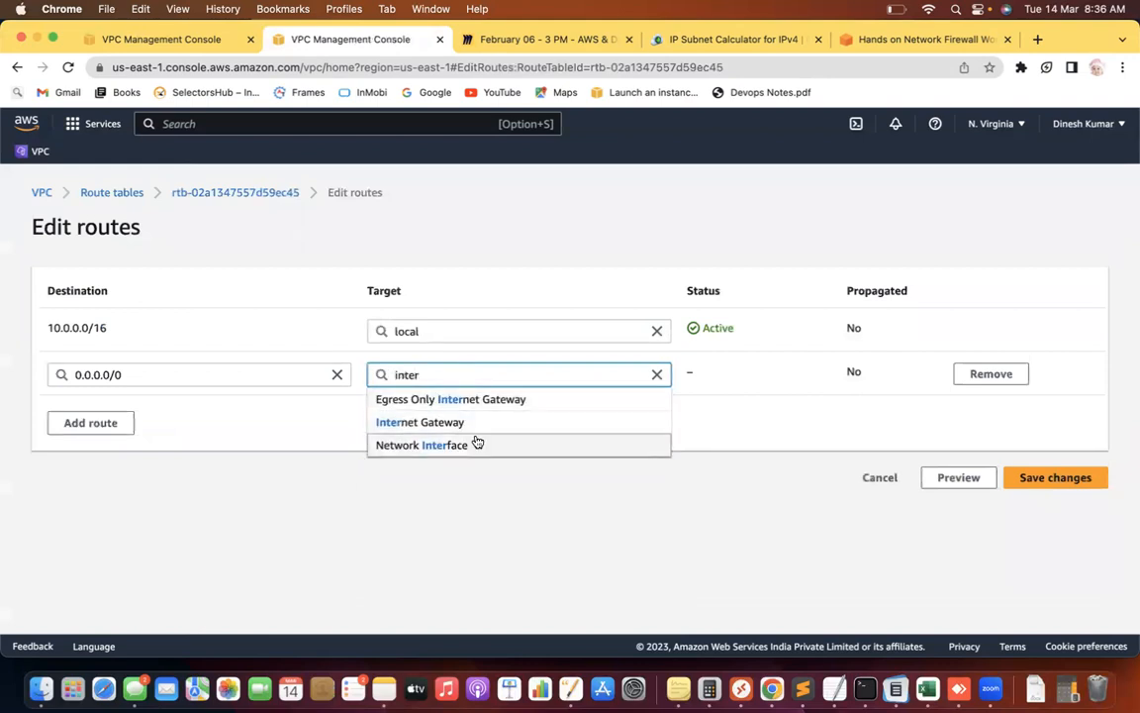
click(470, 431)
click(1046, 477)
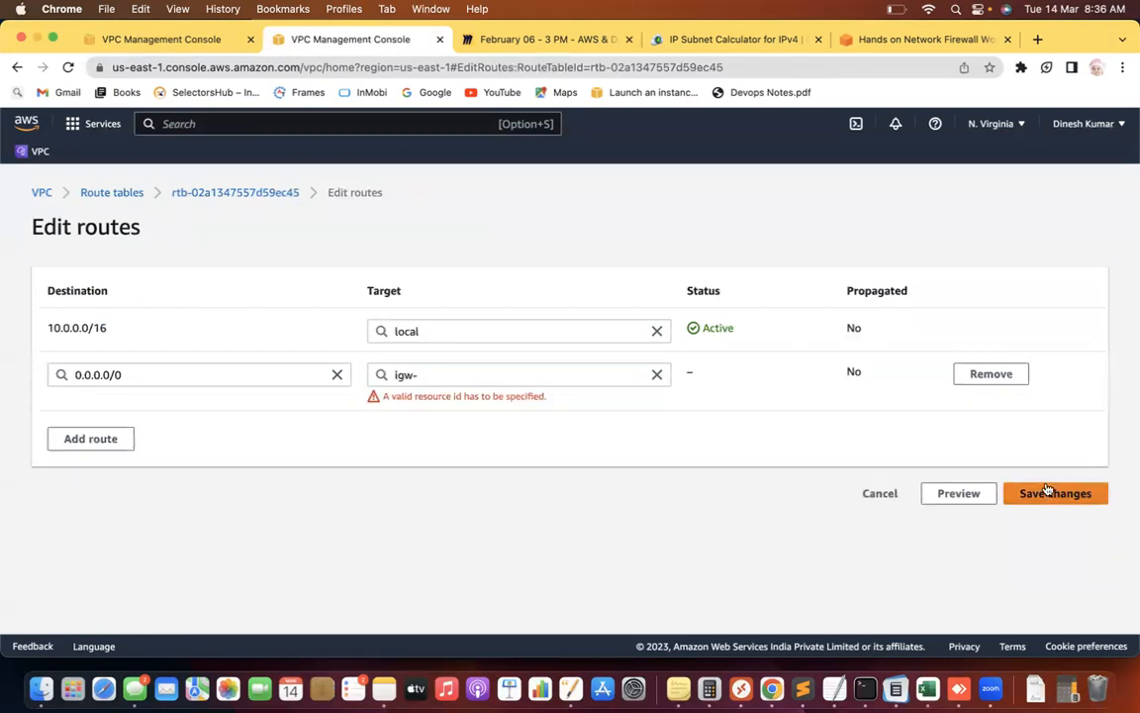
Set the 0.0.0.0/0 route's target to the internet gateway igw-008bd7ac4dcf1566e and save the route changes.
click(535, 379)
key(BackSpace)
key(BackSpace)
key(BackSpace)
text(nter)
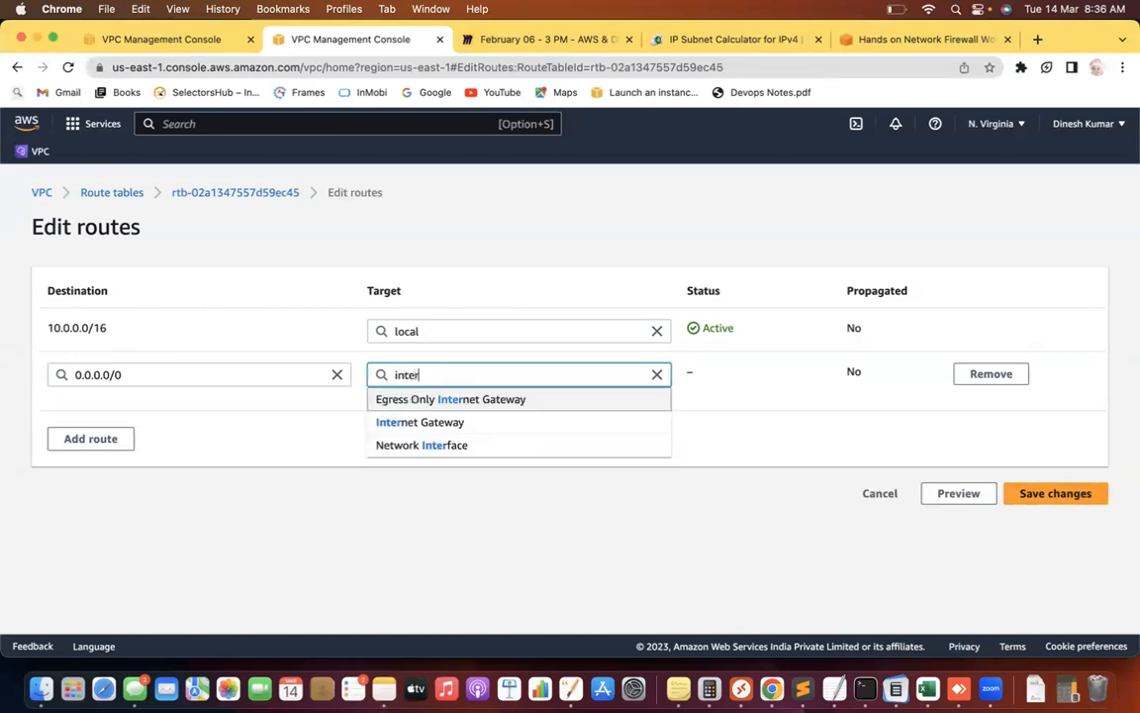
click(463, 425)
click(450, 401)
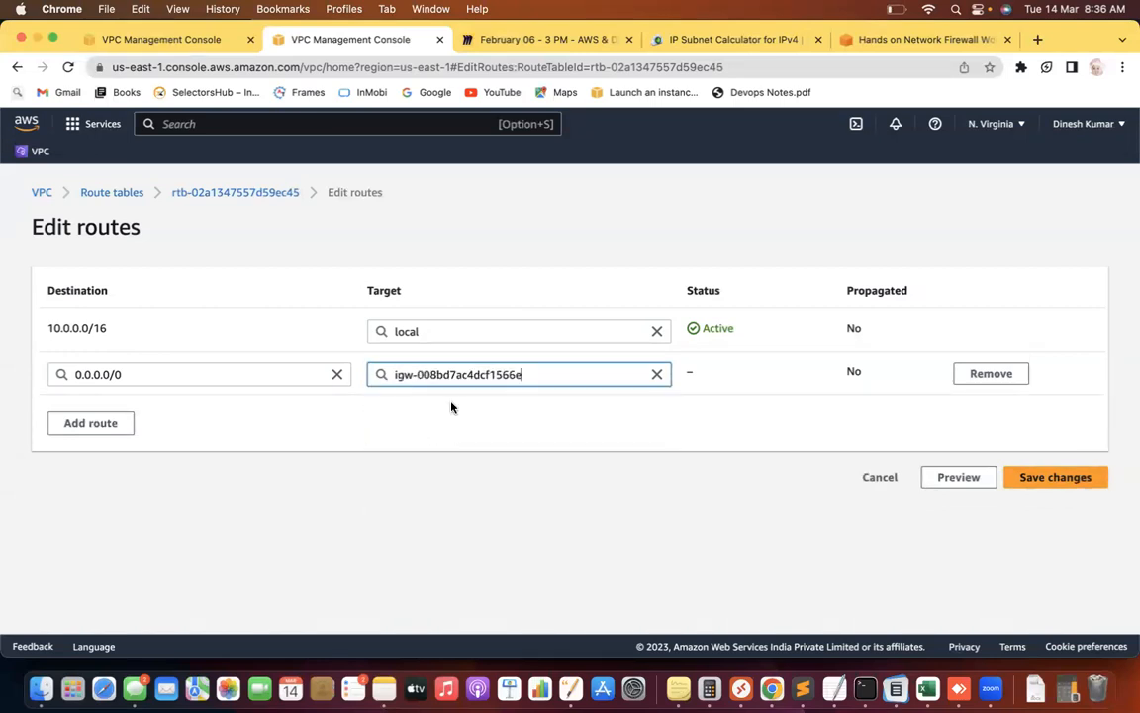
click(1047, 484)
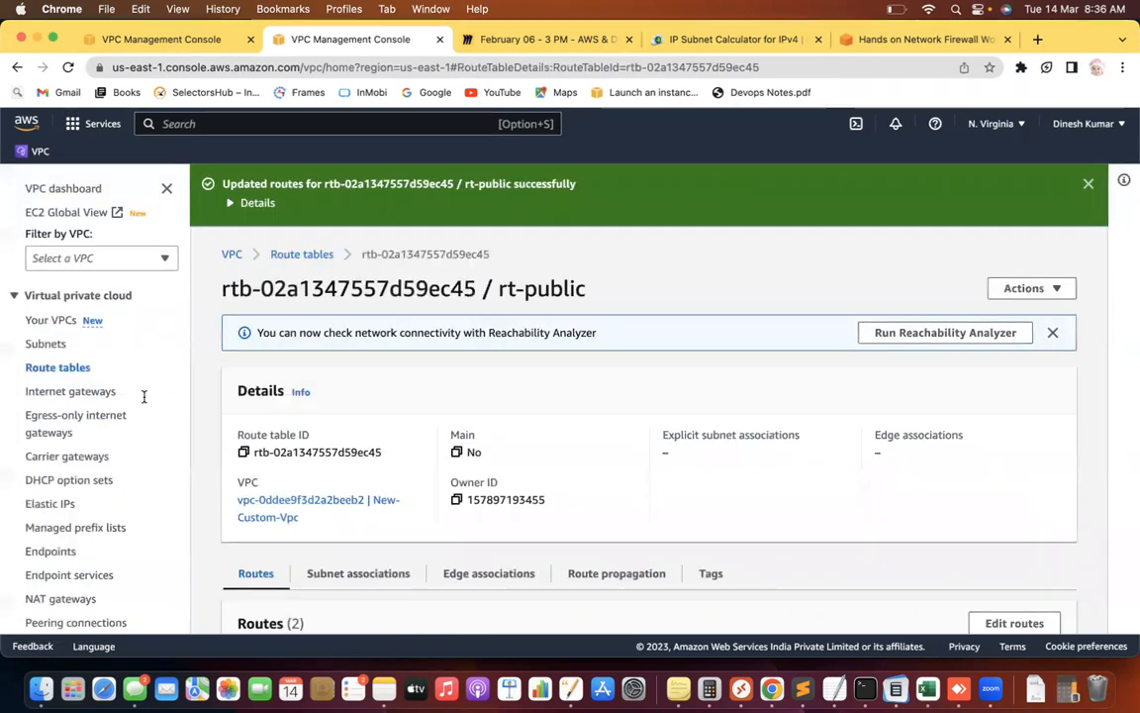
Associate the subnet PubNewSub with the rt-public route table and save the association.
click(63, 367)
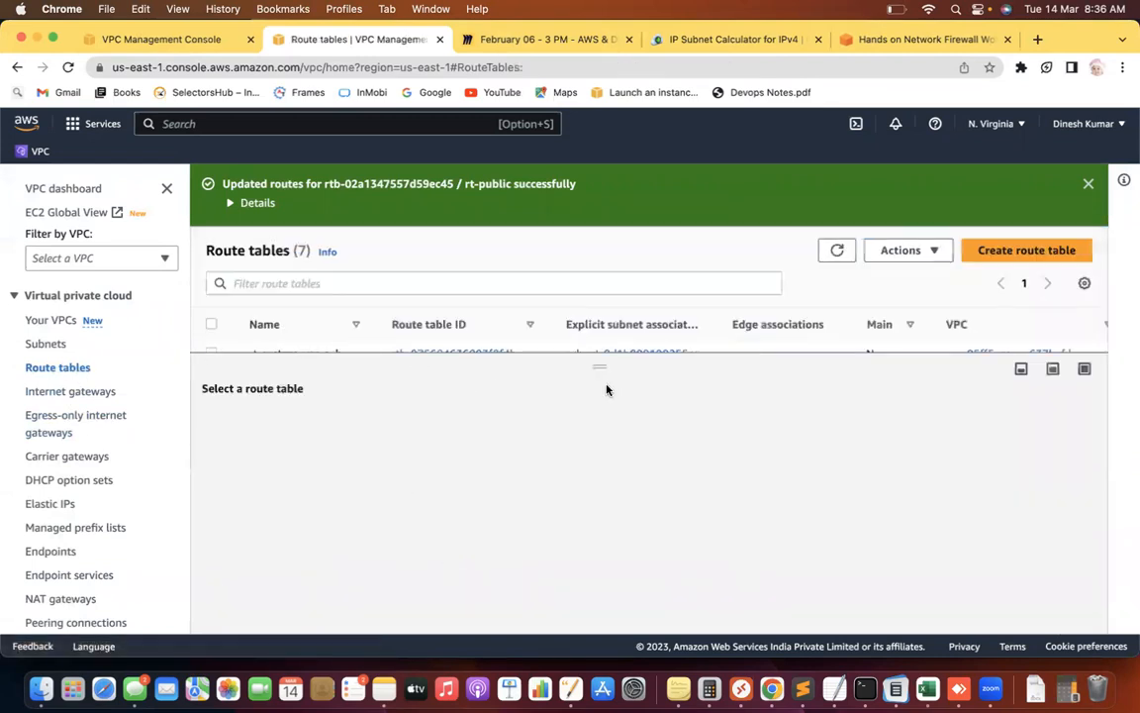
drag(602, 364, 604, 463)
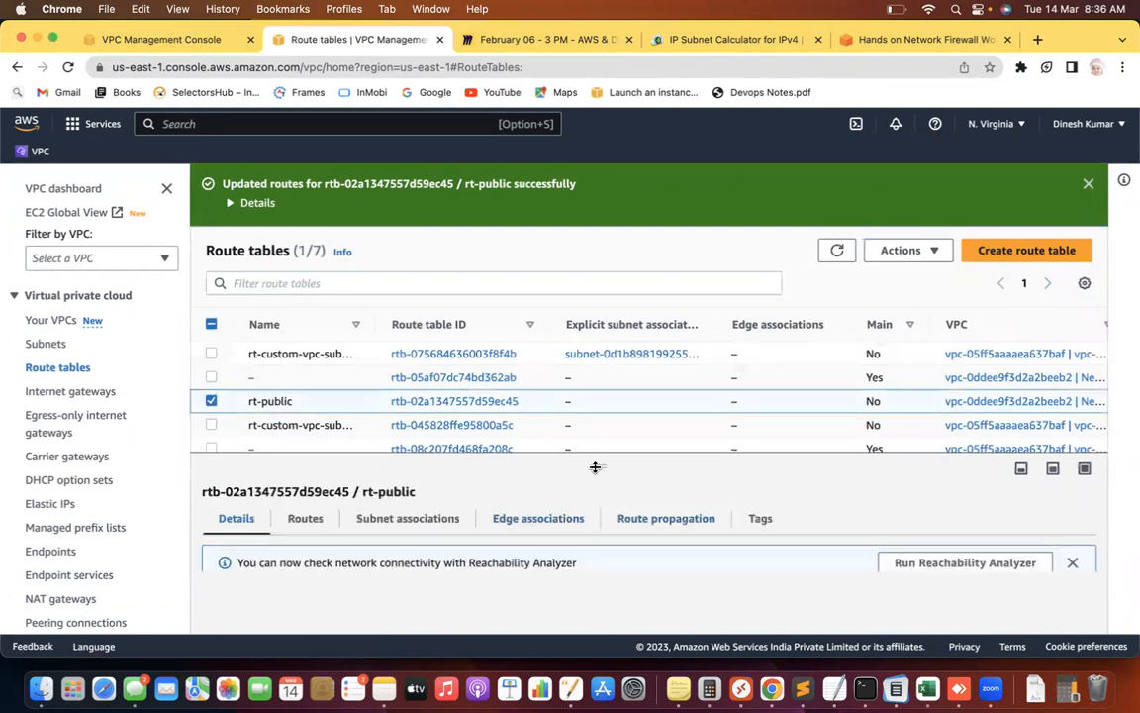
drag(600, 467, 597, 347)
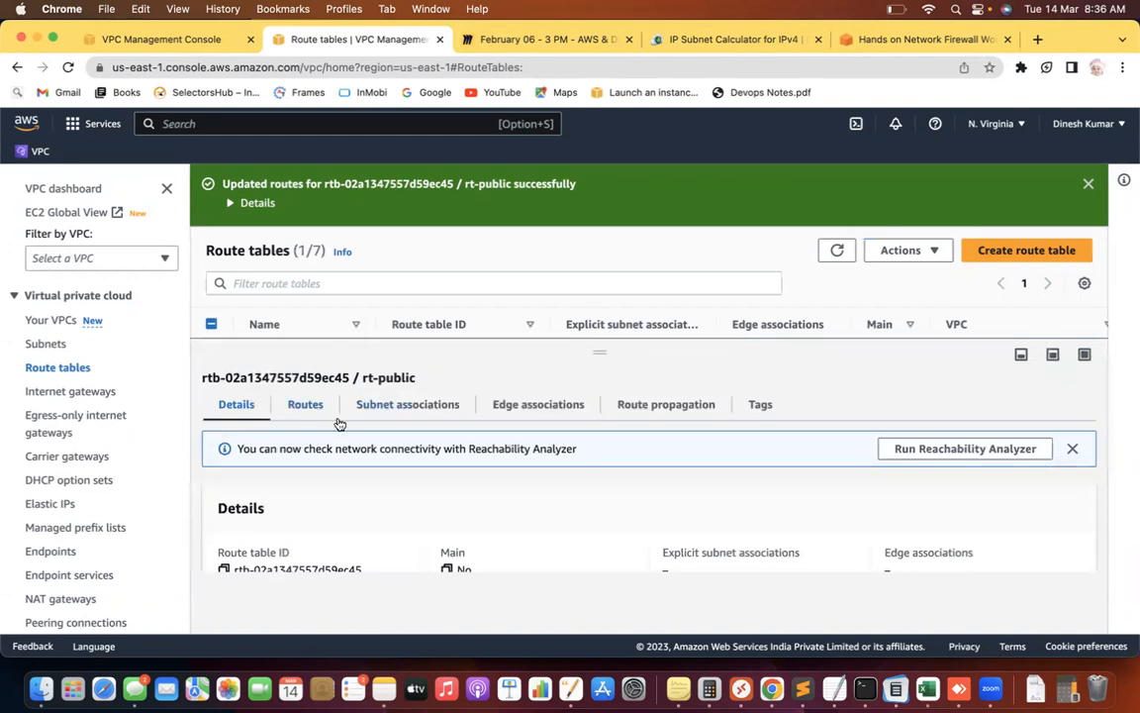
click(432, 408)
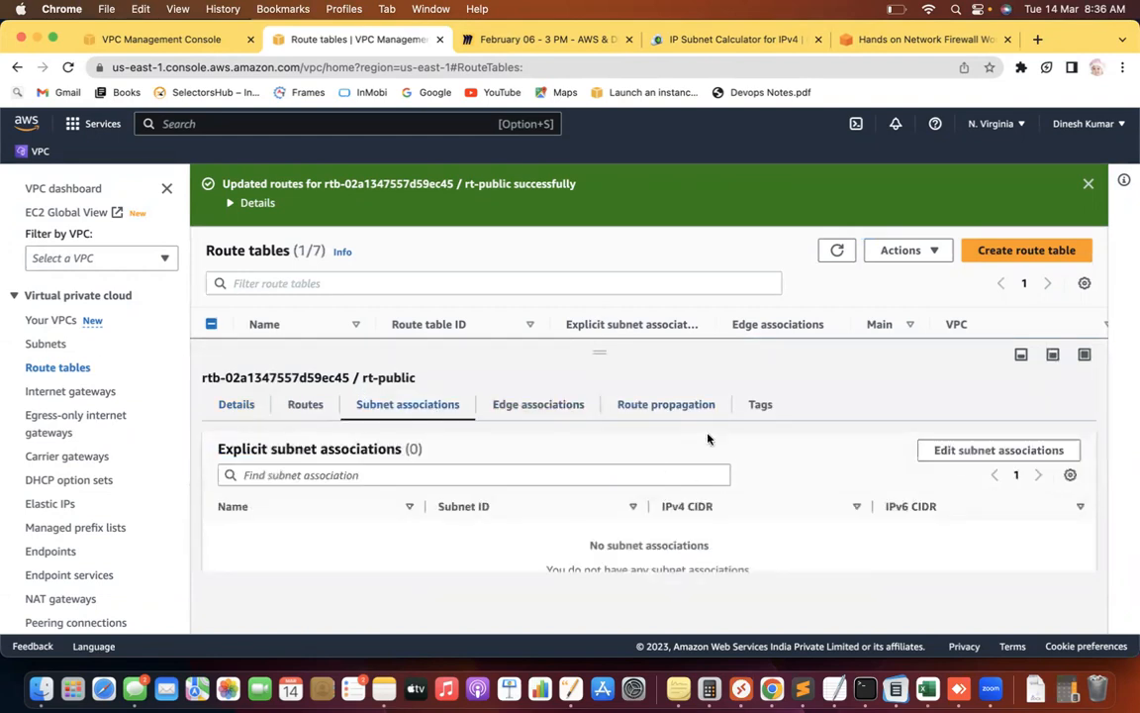
click(973, 453)
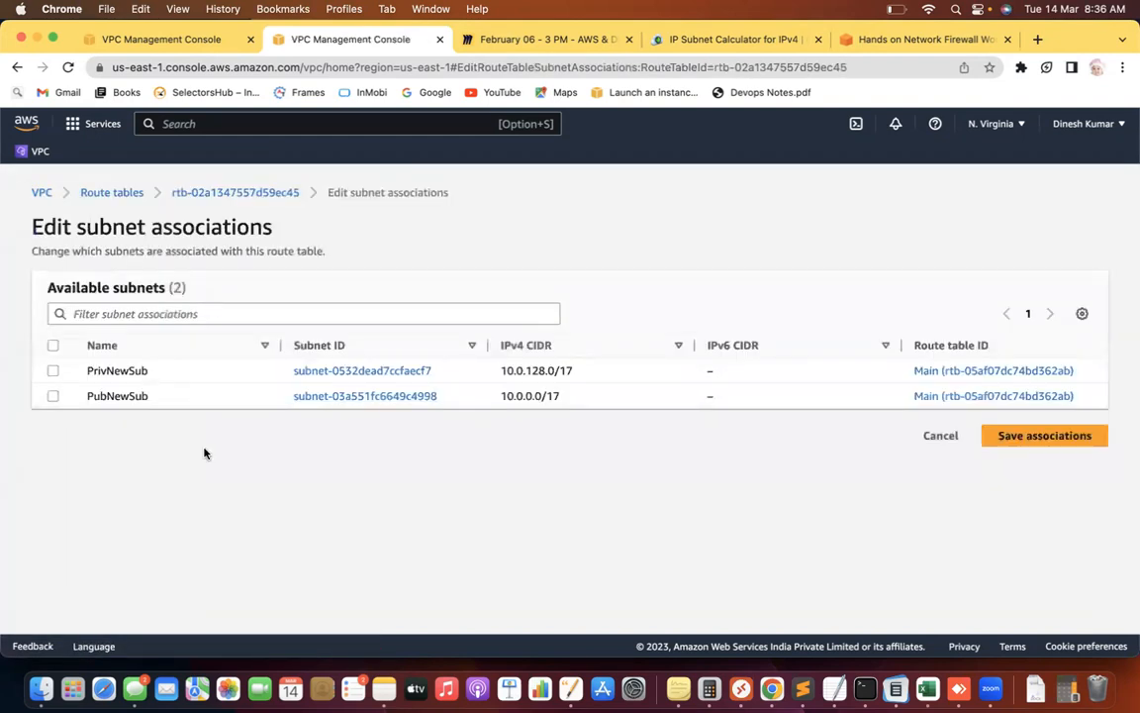
click(52, 397)
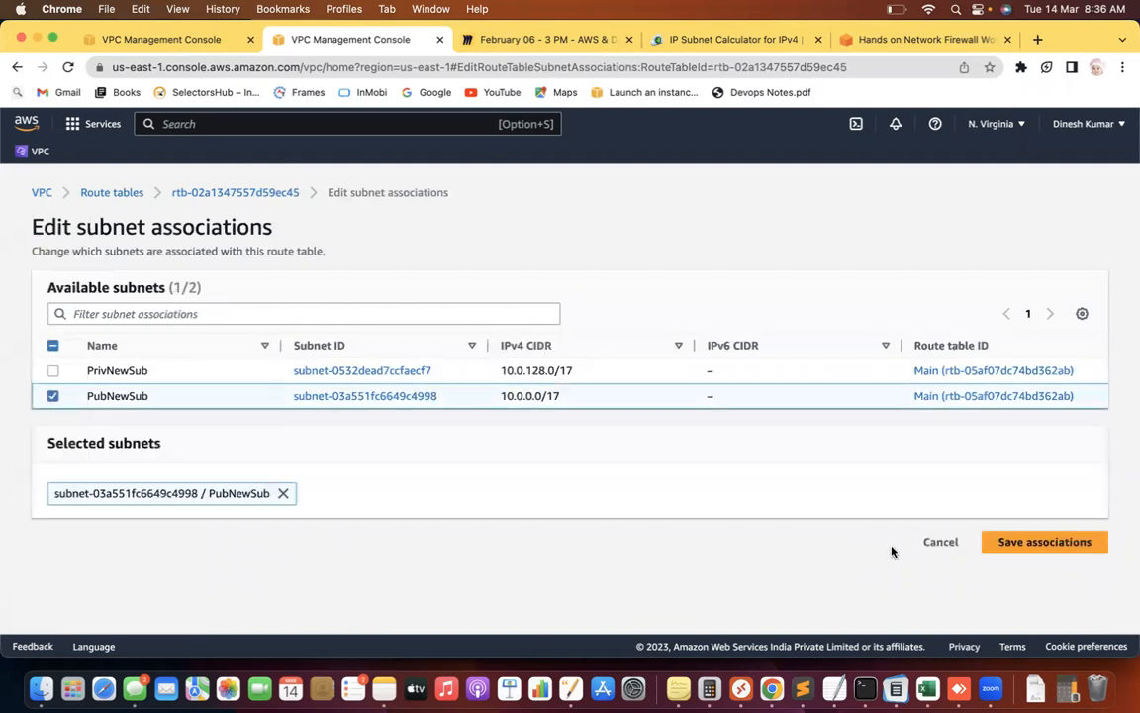
click(1019, 539)
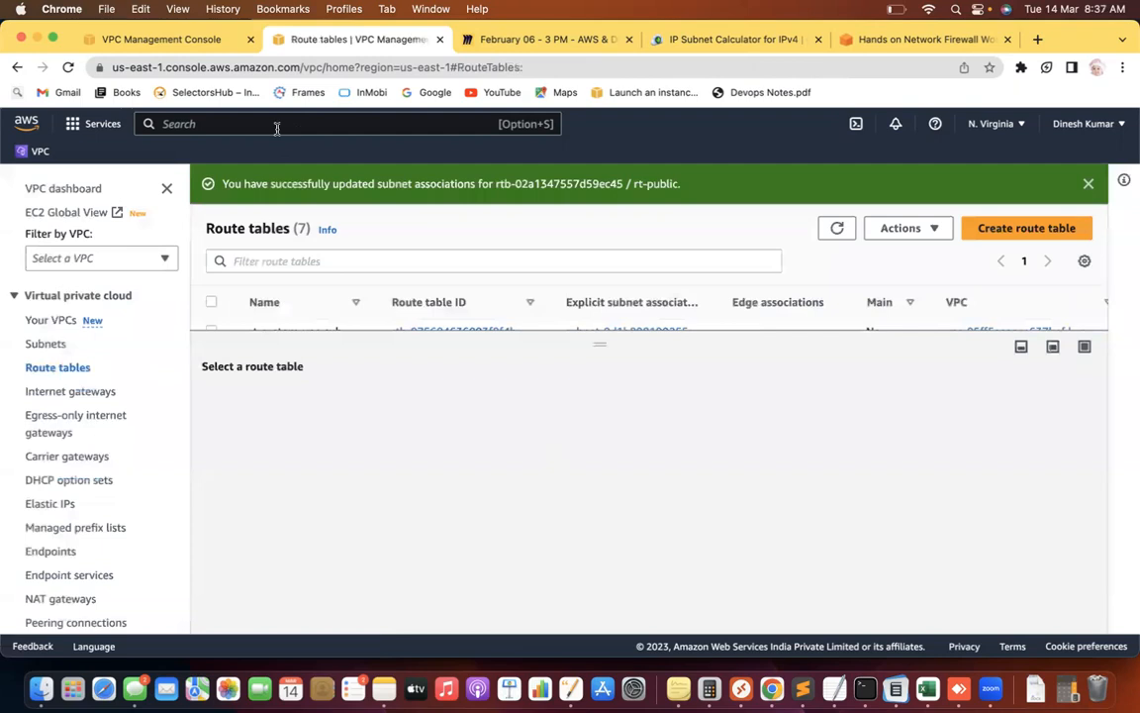
Find the EC2 service, show its running instances and start launching a new instance.
click(203, 123)
text(Ec2)
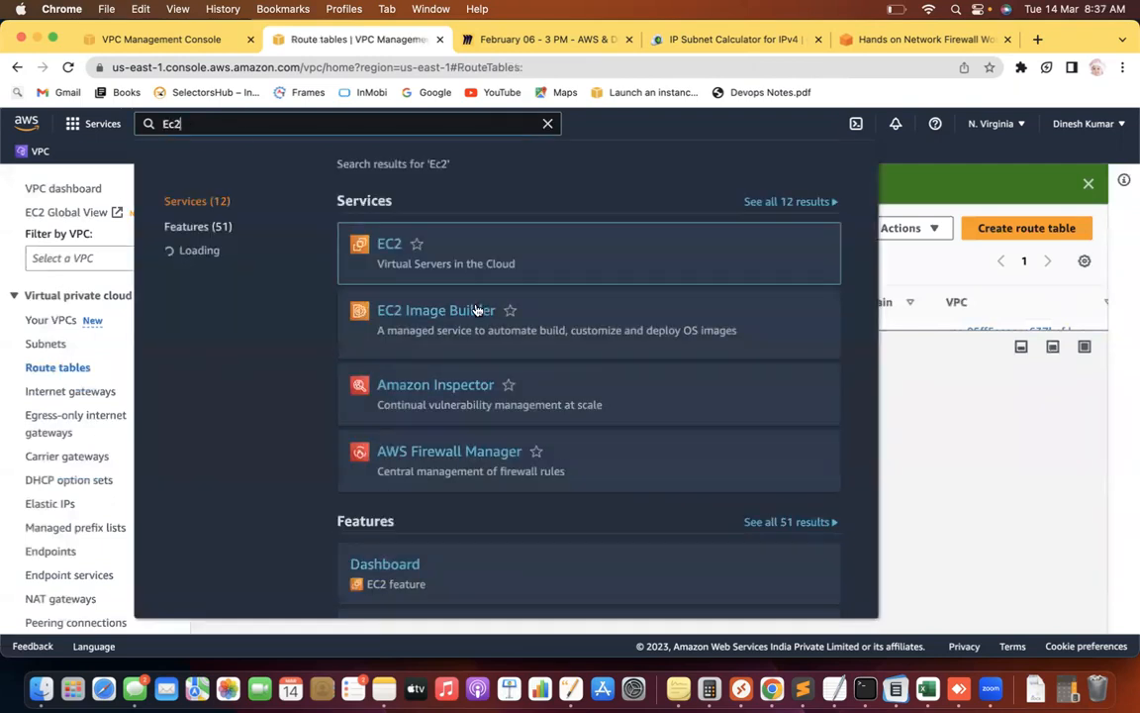
click(394, 254)
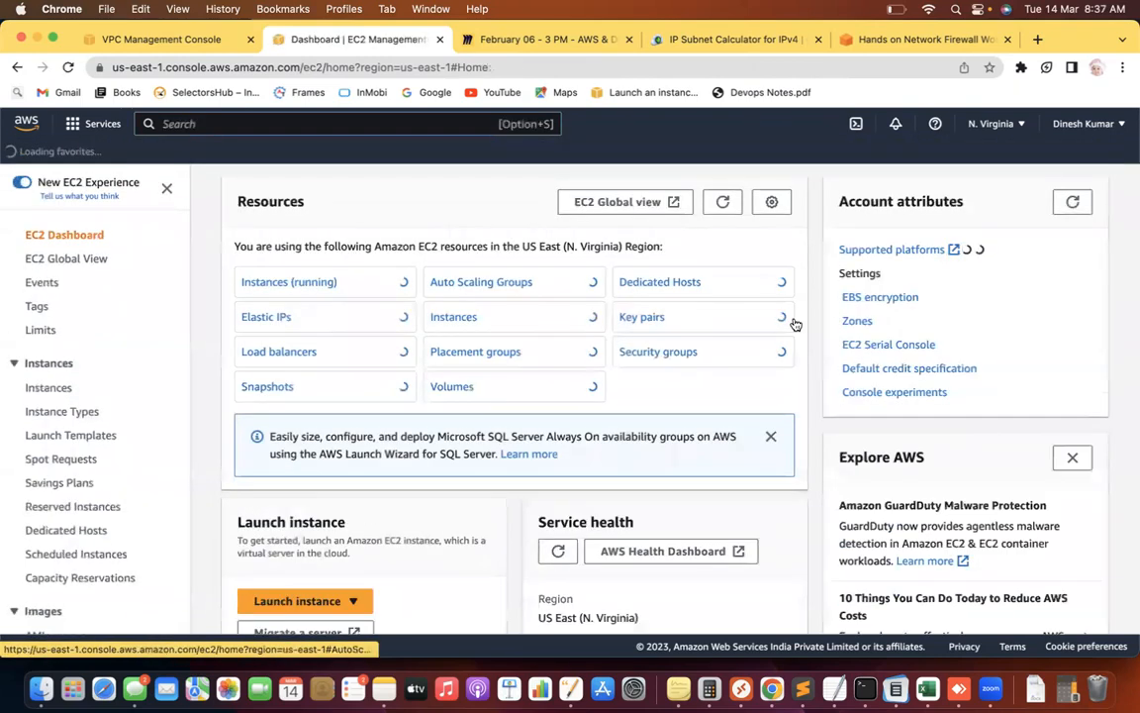
click(313, 283)
click(1020, 183)
Name the new instance Ec2 and choose to proceed without a key pair.
click(163, 401)
text(Ec2)
scroll(459, 340, down, 6)
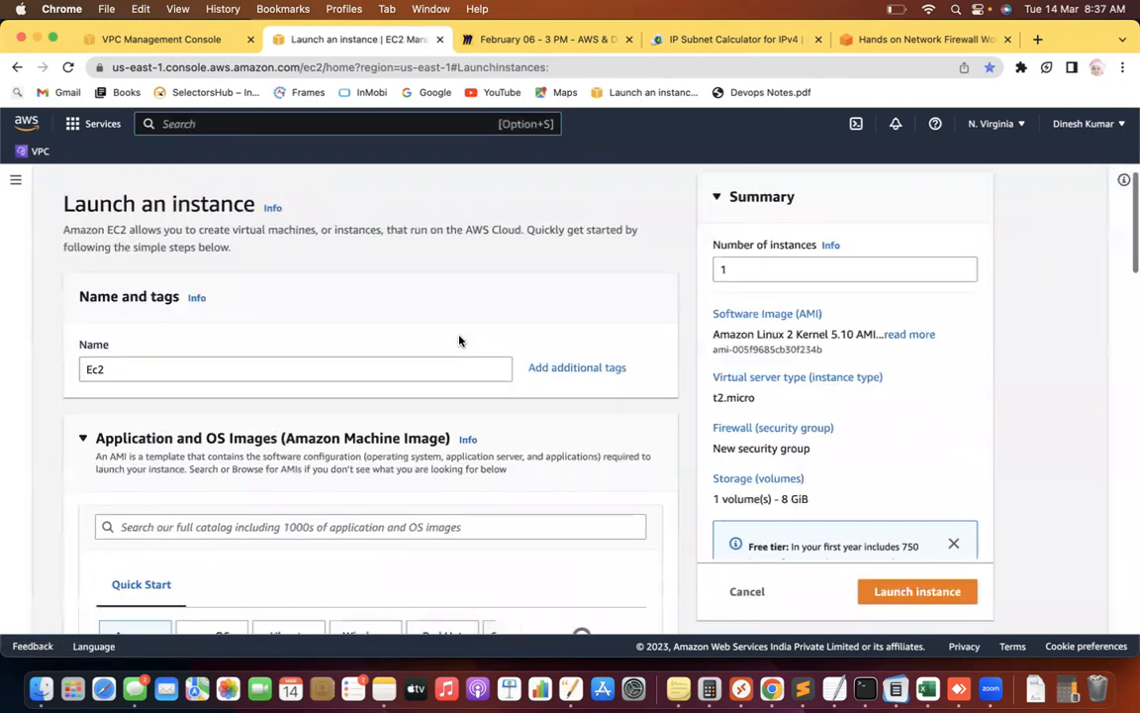
scroll(459, 340, down, 15)
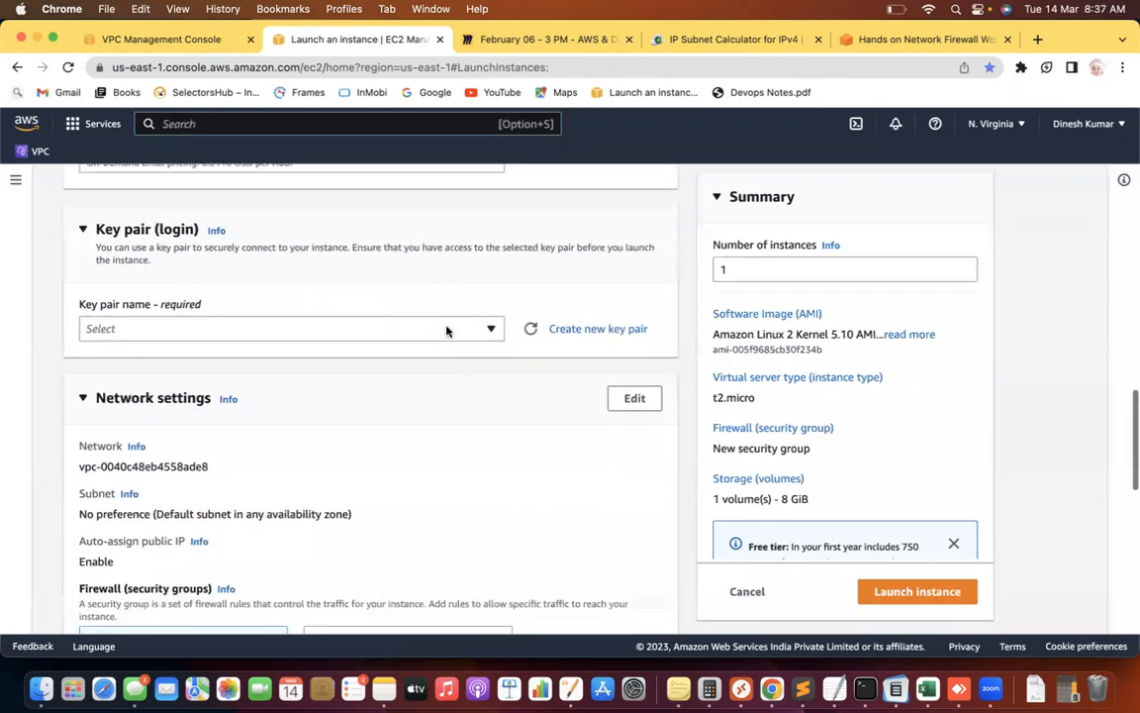
click(447, 328)
click(368, 381)
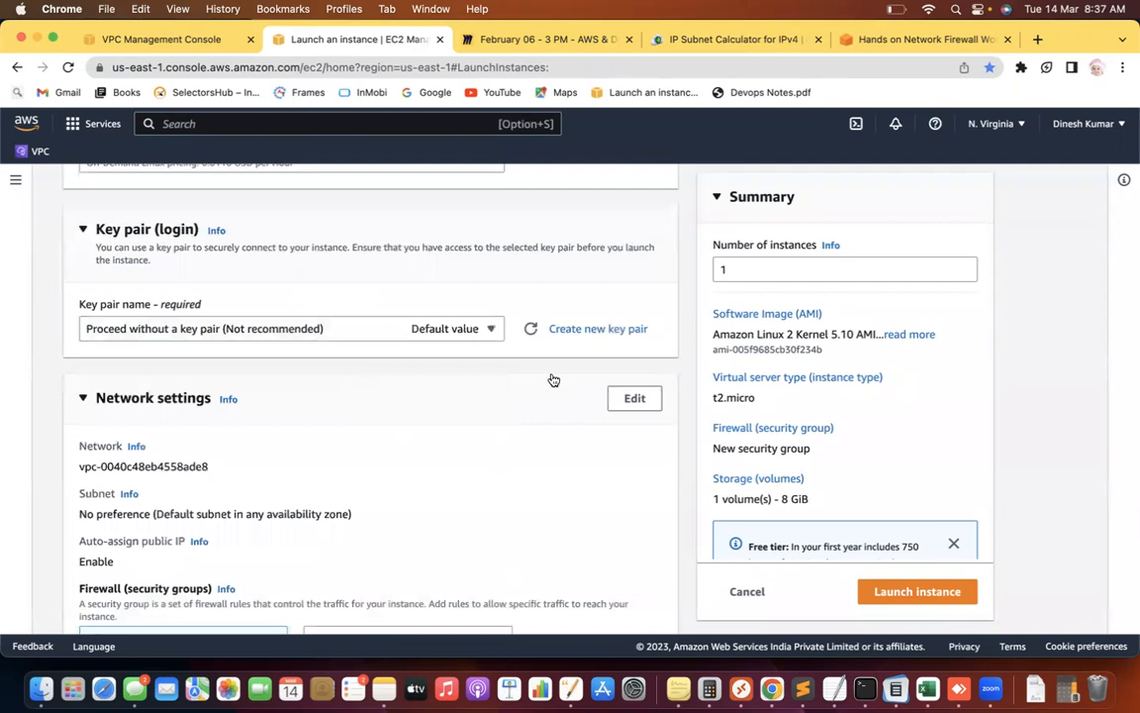
Edit the instance's network settings to use the VPC New-Custom-Vpc and the subnet PubNewSub.
click(635, 399)
click(146, 484)
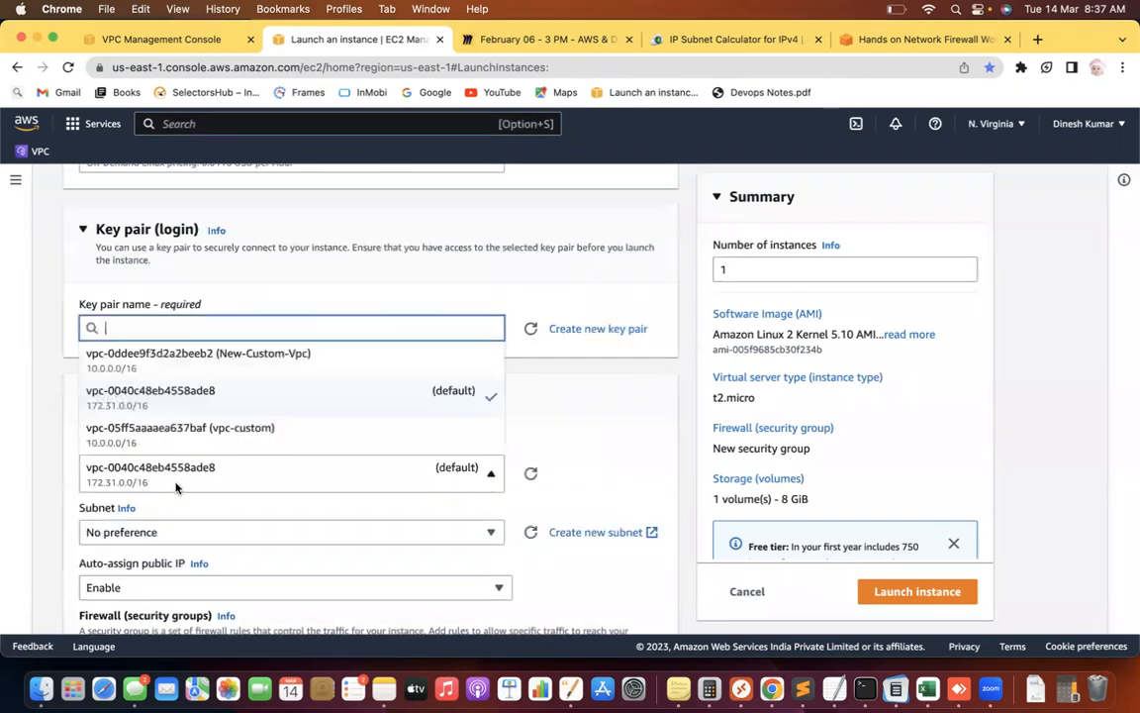
click(261, 362)
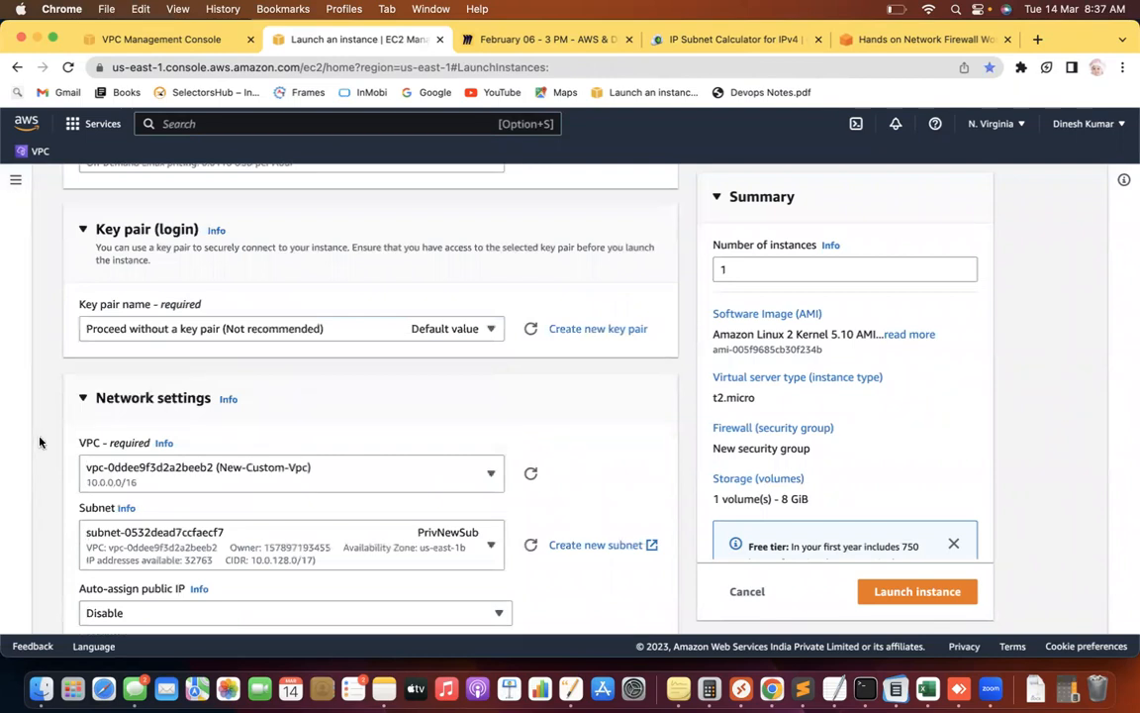
scroll(39, 443, down, 5)
click(417, 330)
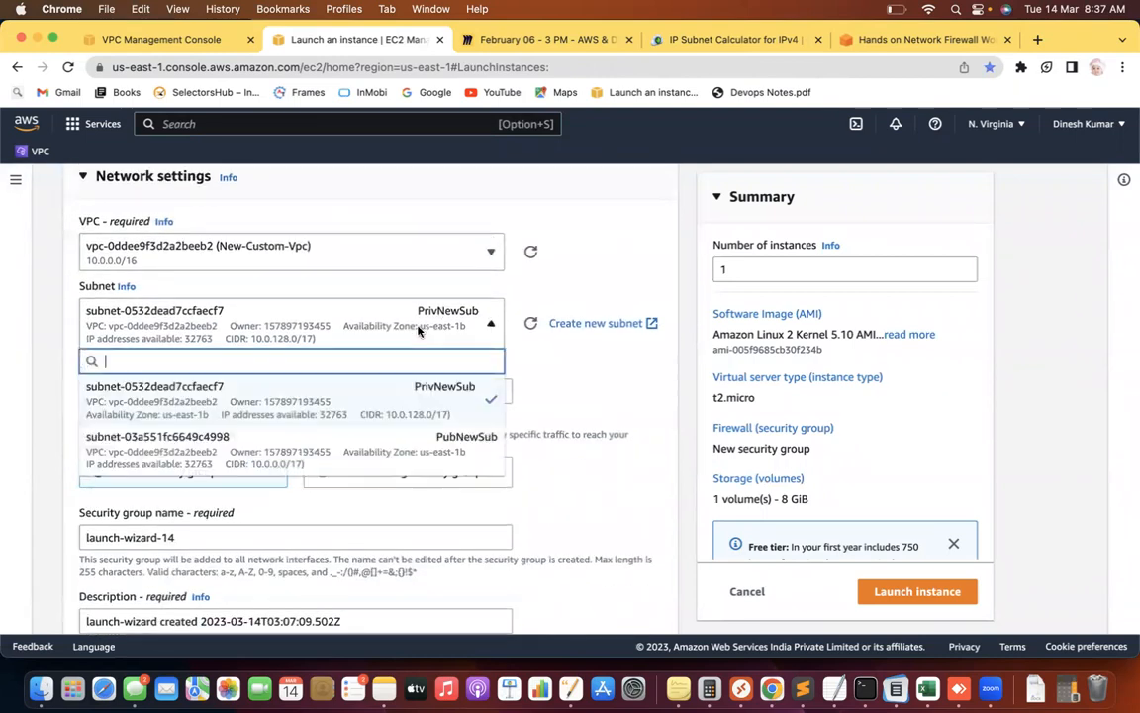
click(387, 457)
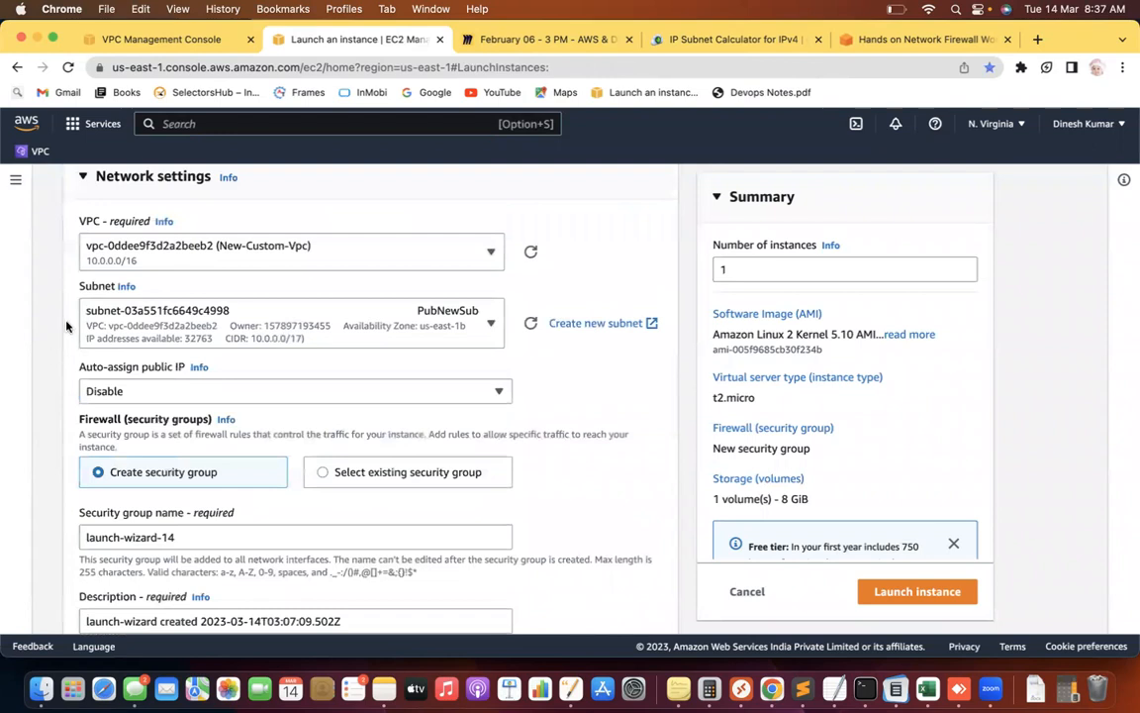
Enable auto-assignment of a public IP for the instance and launch it.
click(119, 390)
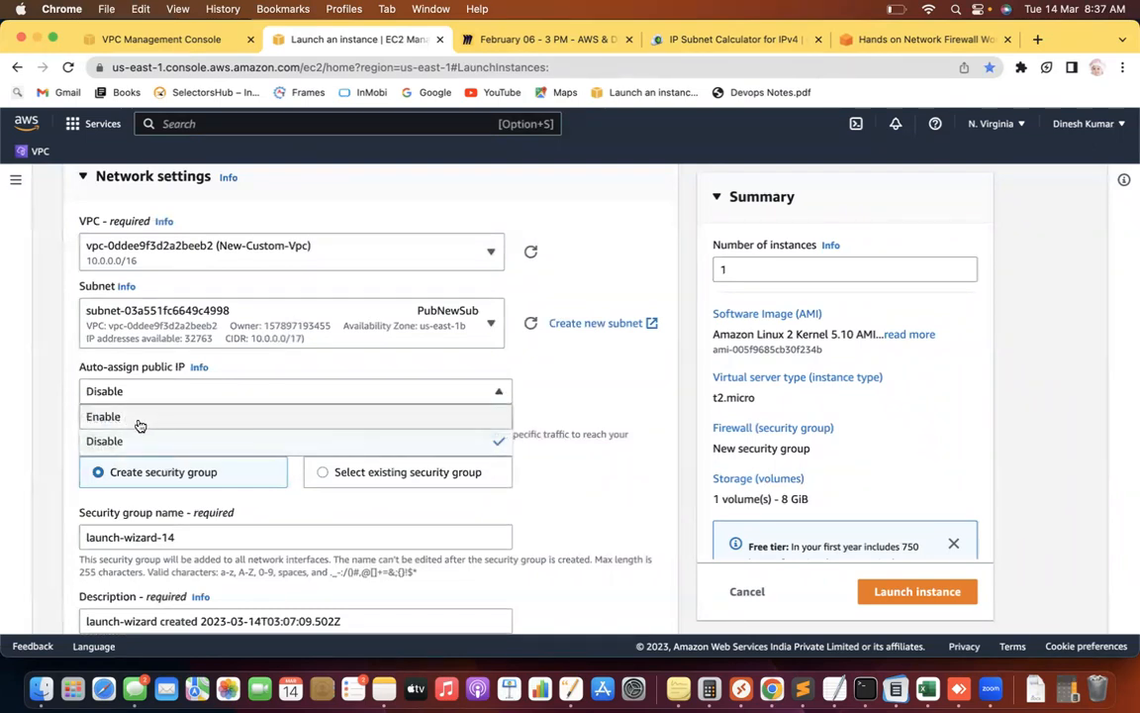
click(140, 417)
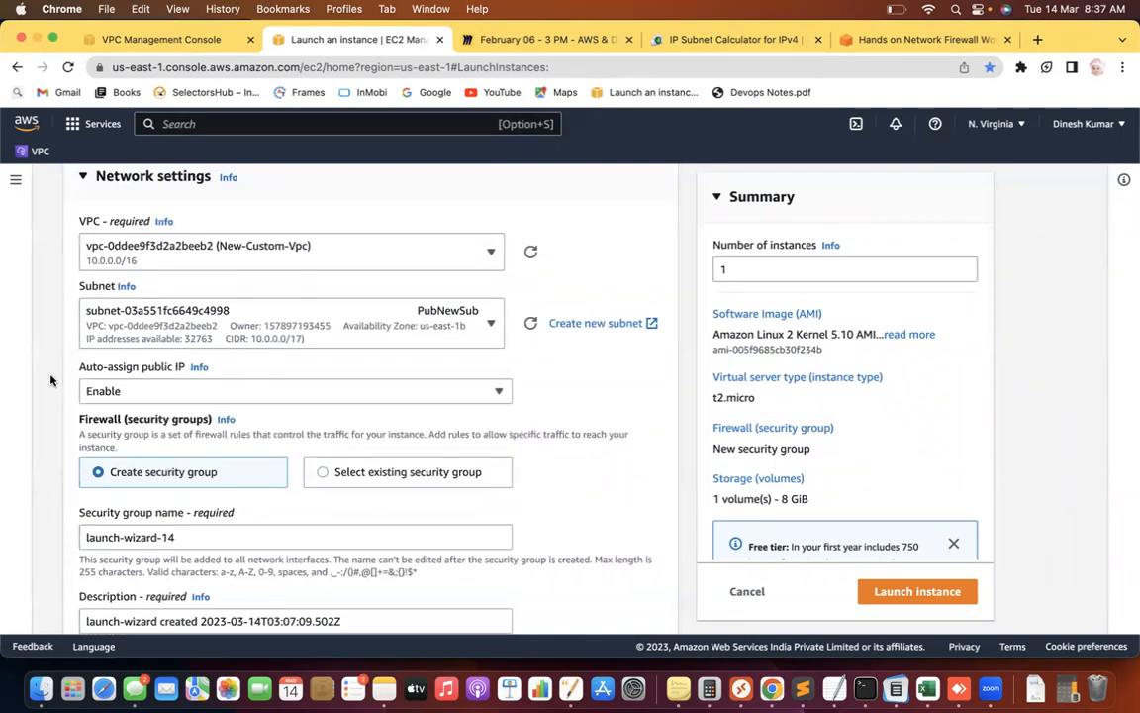
scroll(50, 379, down, 10)
click(892, 592)
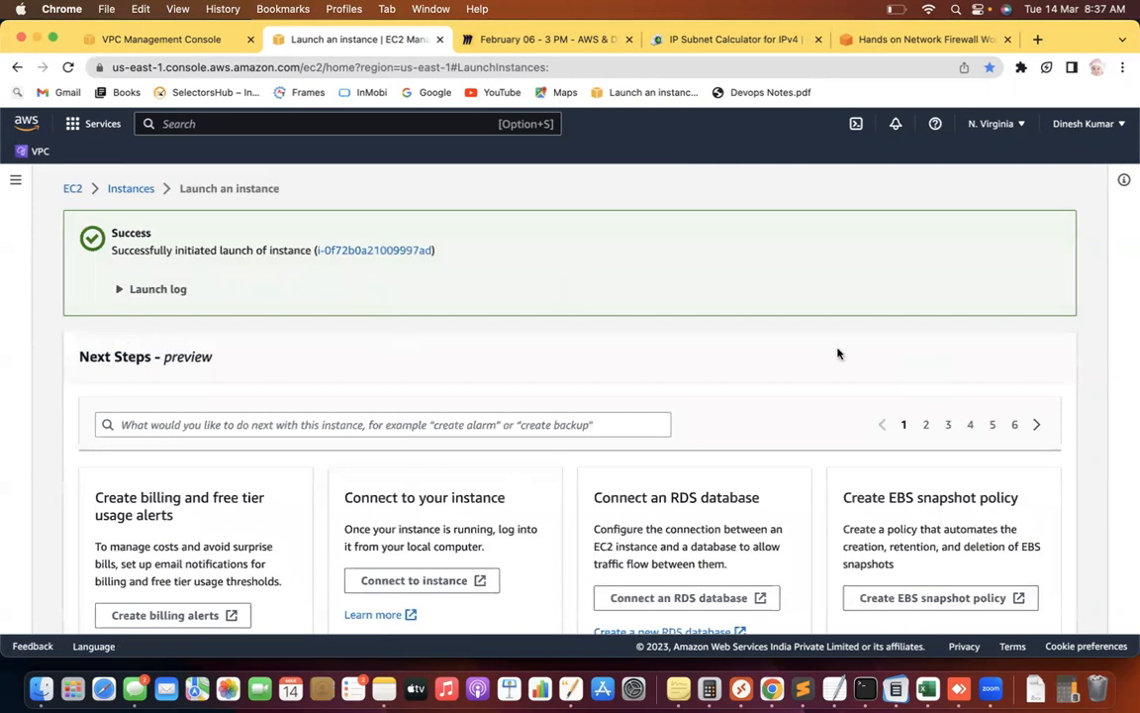
View all instances, inspect the details of Ec2 and refresh the list to check its instance state.
scroll(762, 432, down, 5)
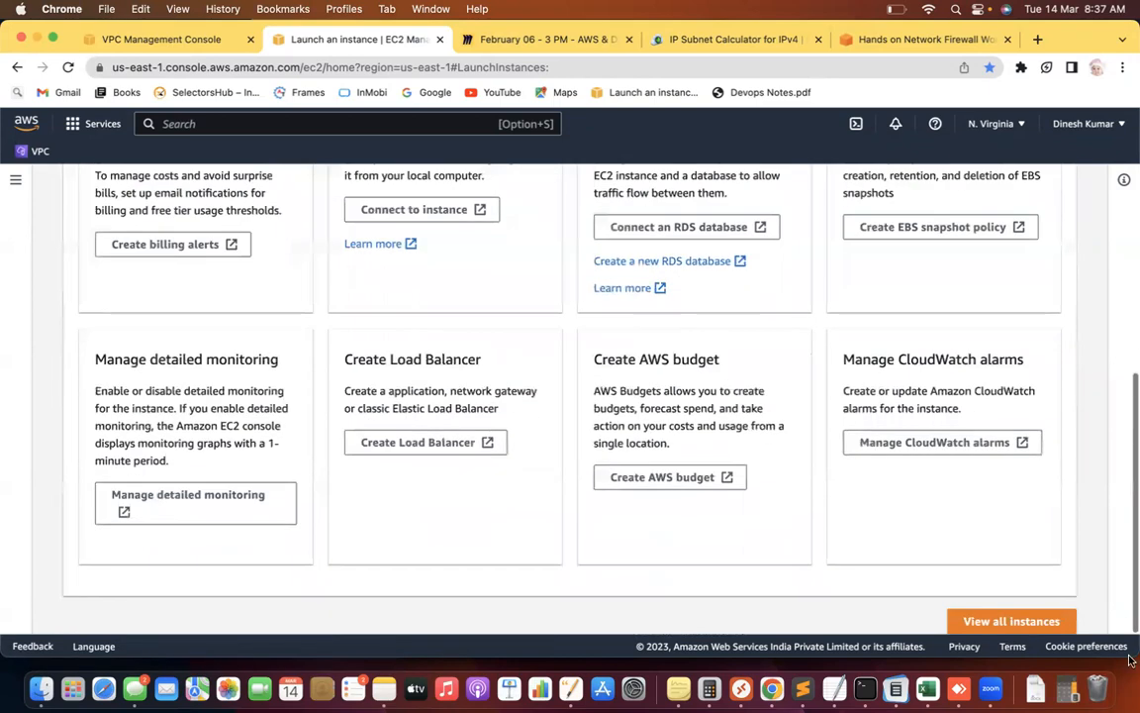
click(1008, 619)
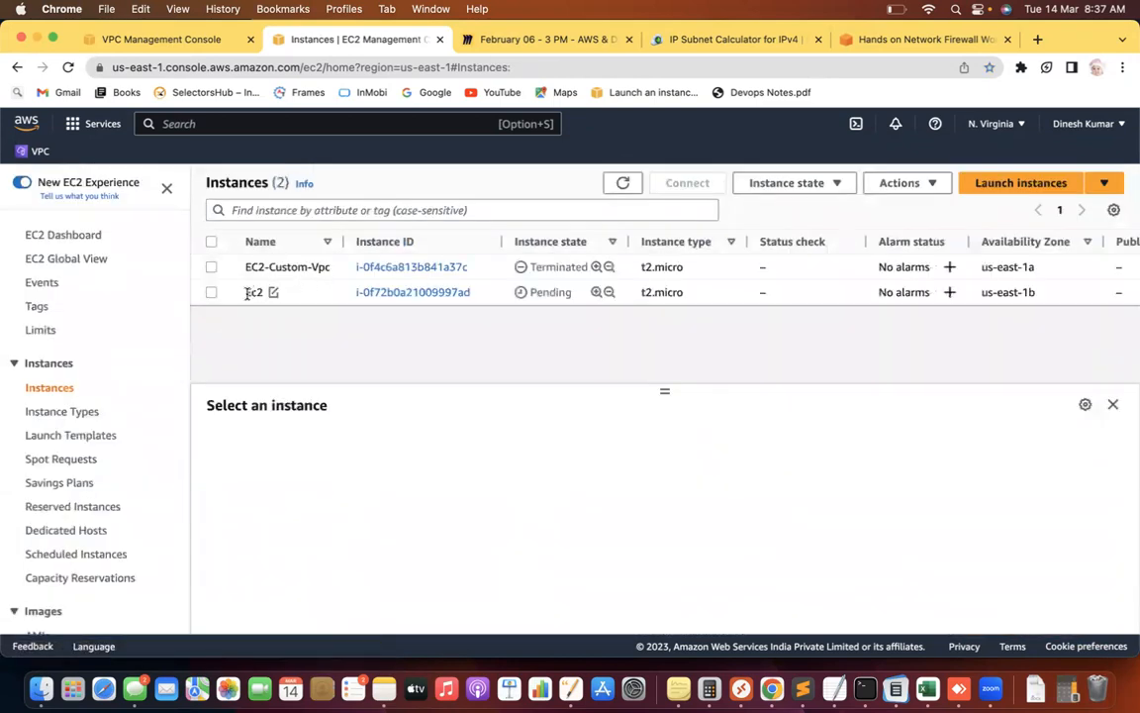
click(211, 292)
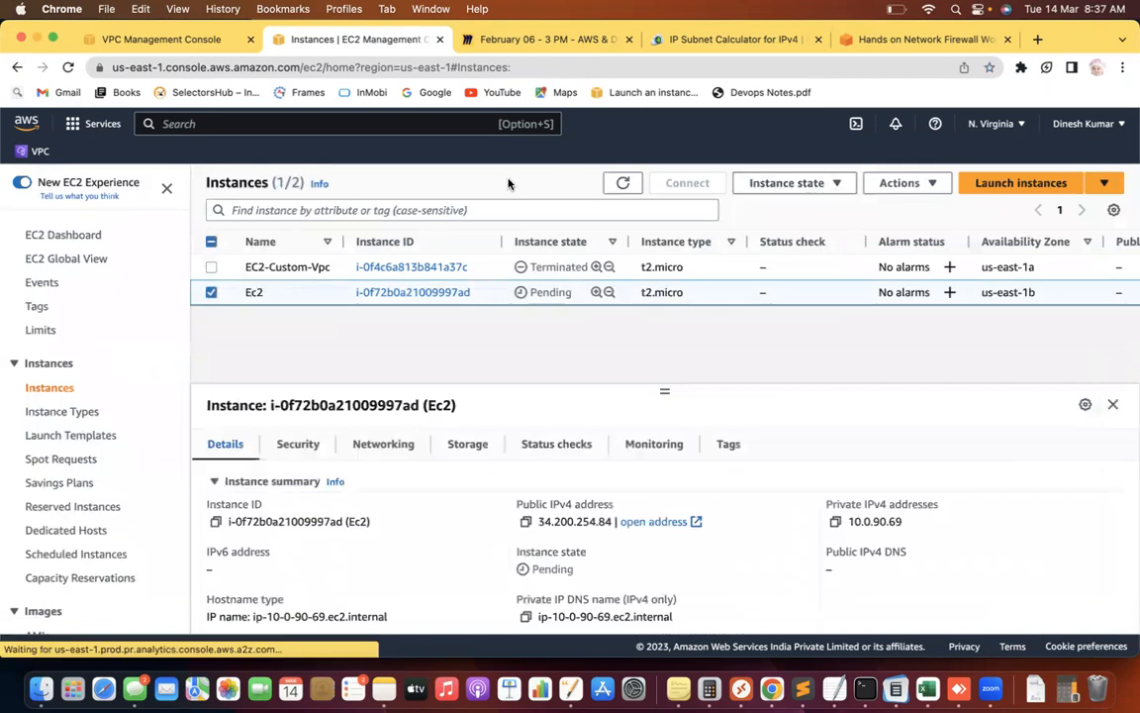
double_click(621, 185)
click(622, 185)
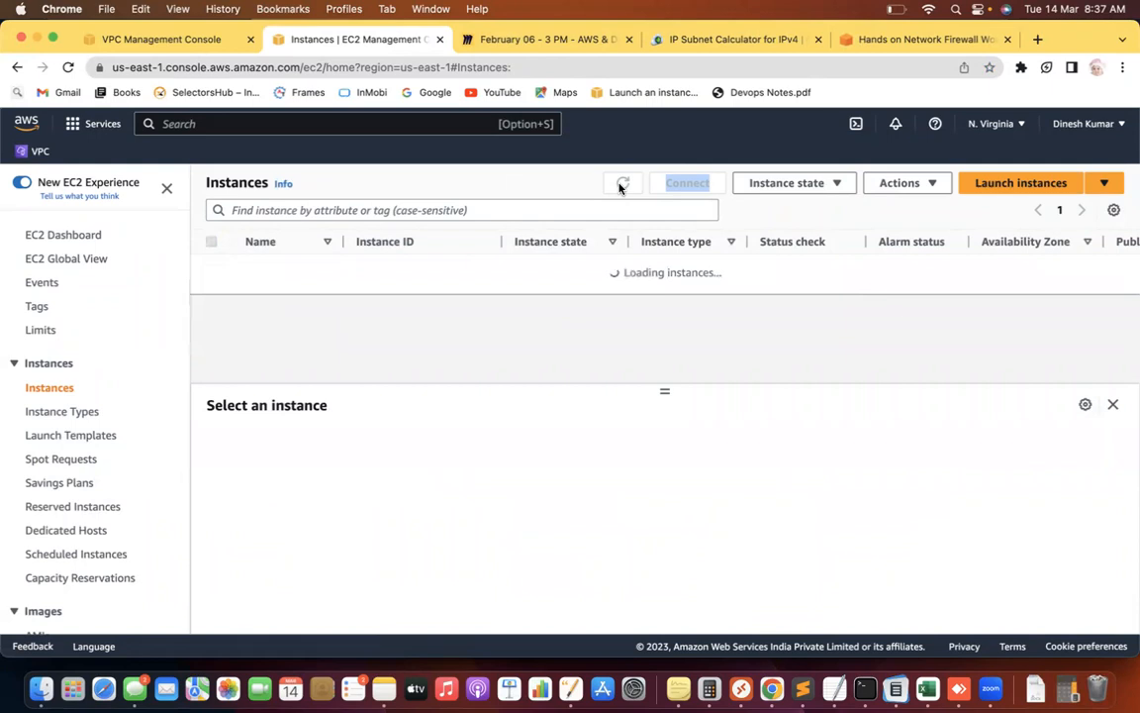
click(622, 185)
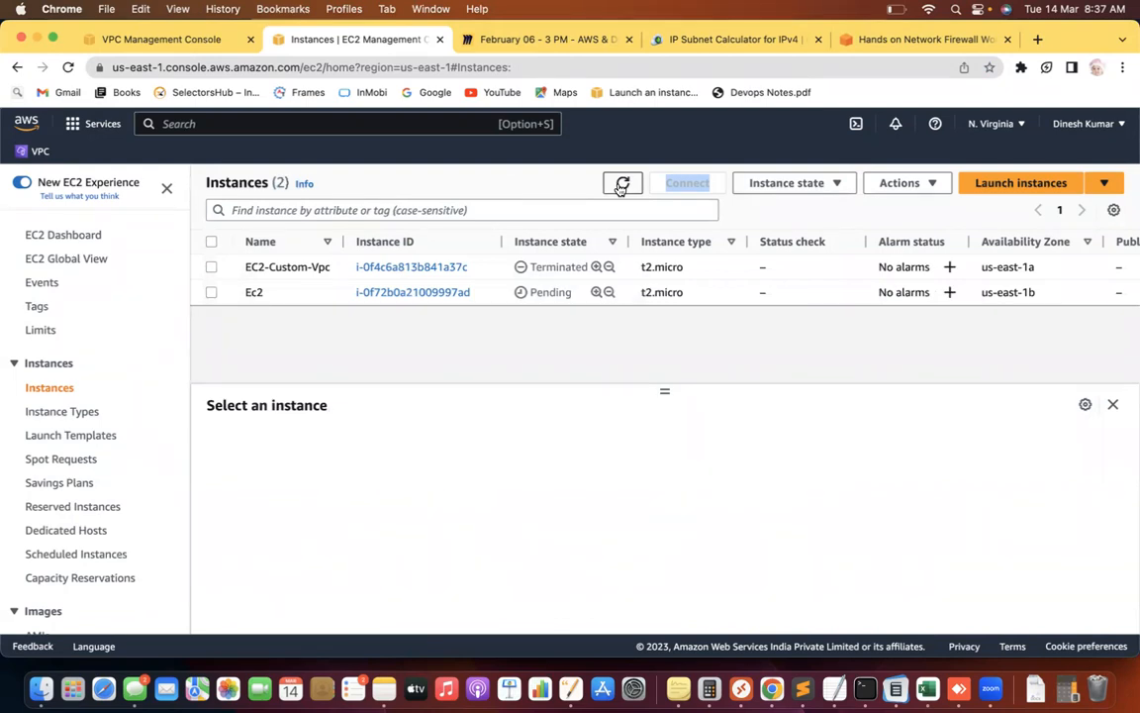
click(621, 185)
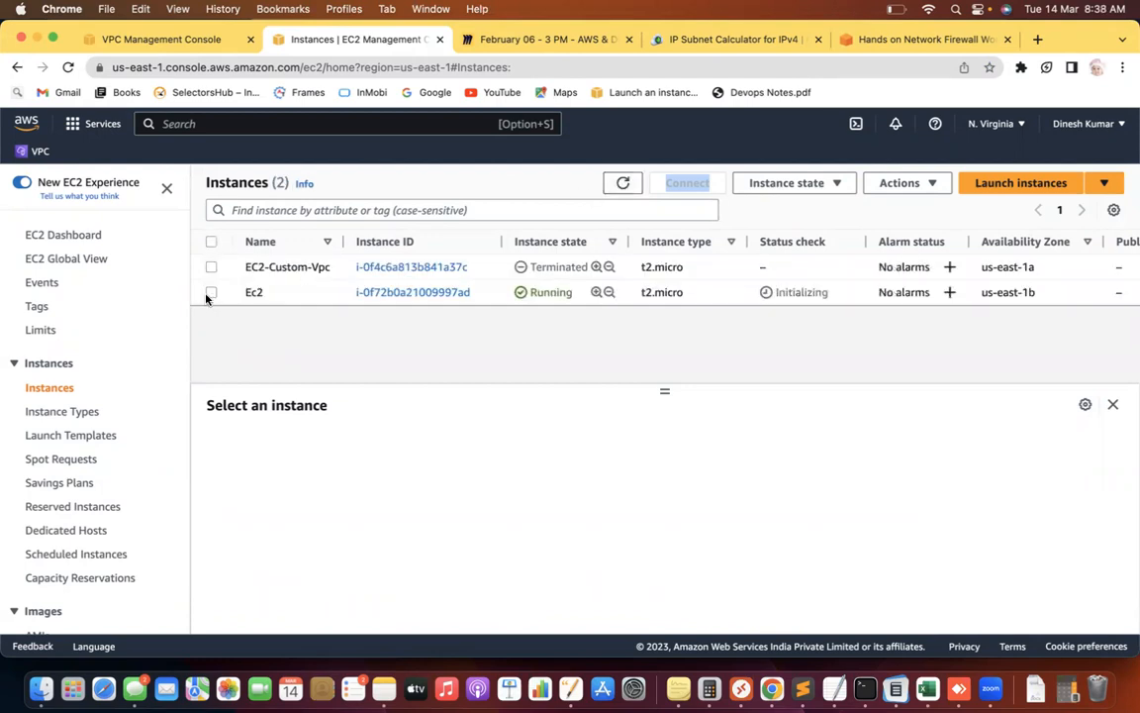
Connect to the Ec2 instance through EC2 Instance Connect, and return to the connection options page.
click(211, 292)
click(687, 183)
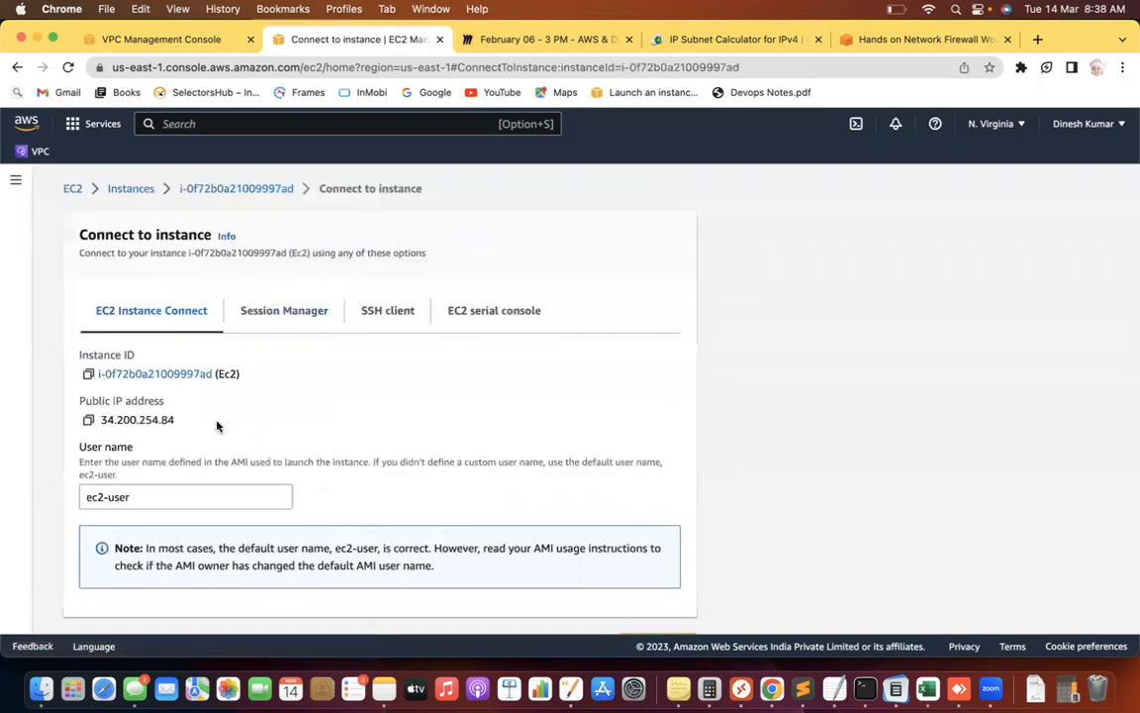
scroll(650, 299, down, 2)
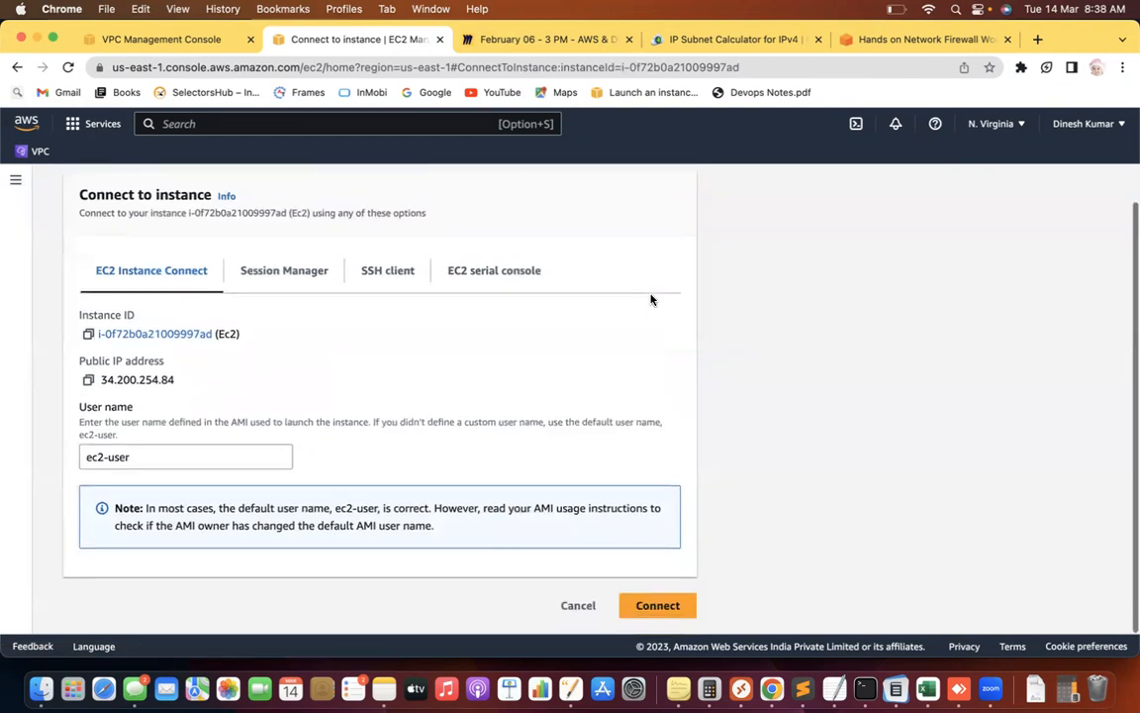
click(656, 602)
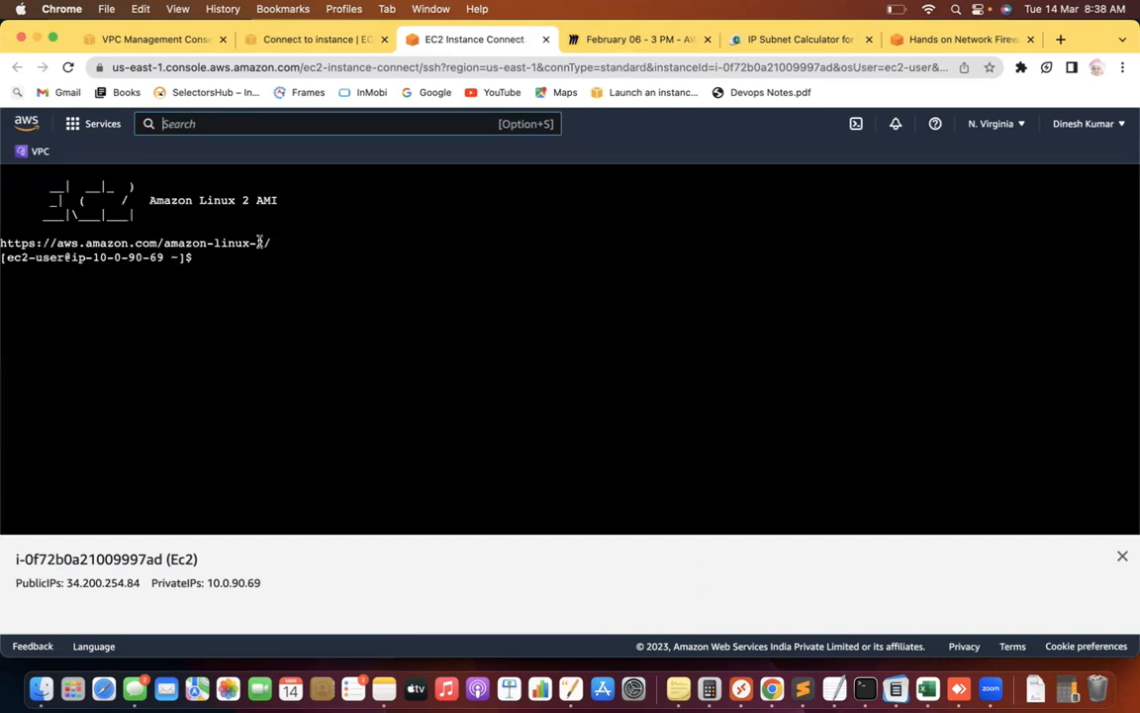
click(275, 41)
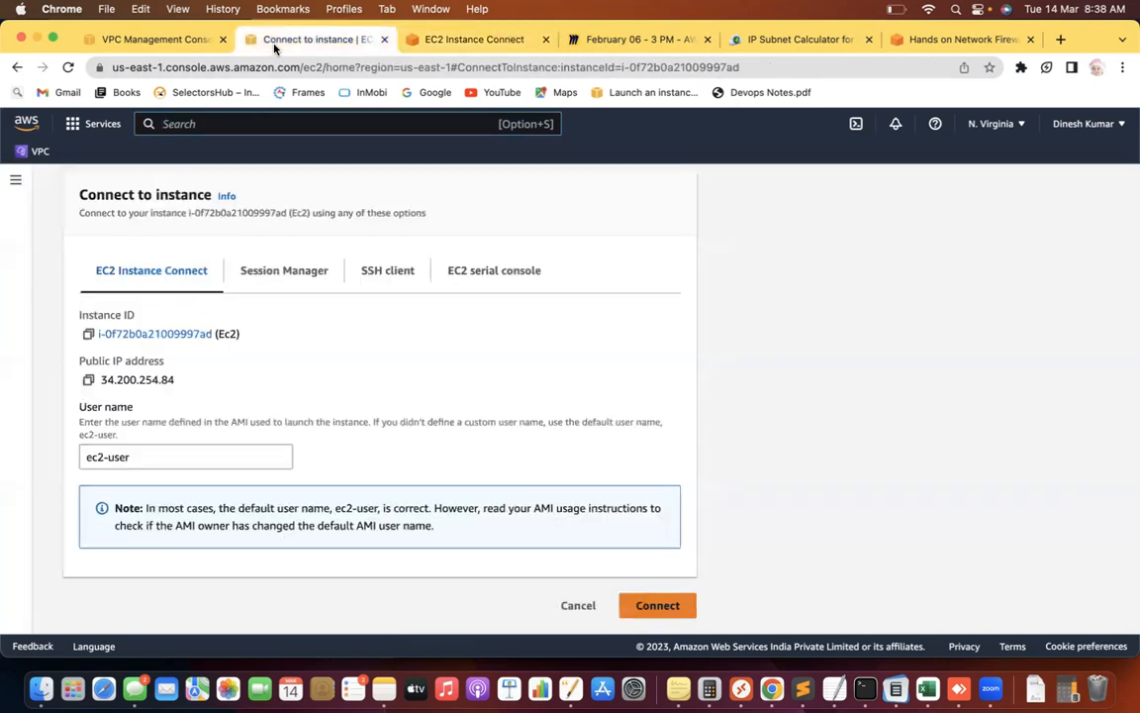